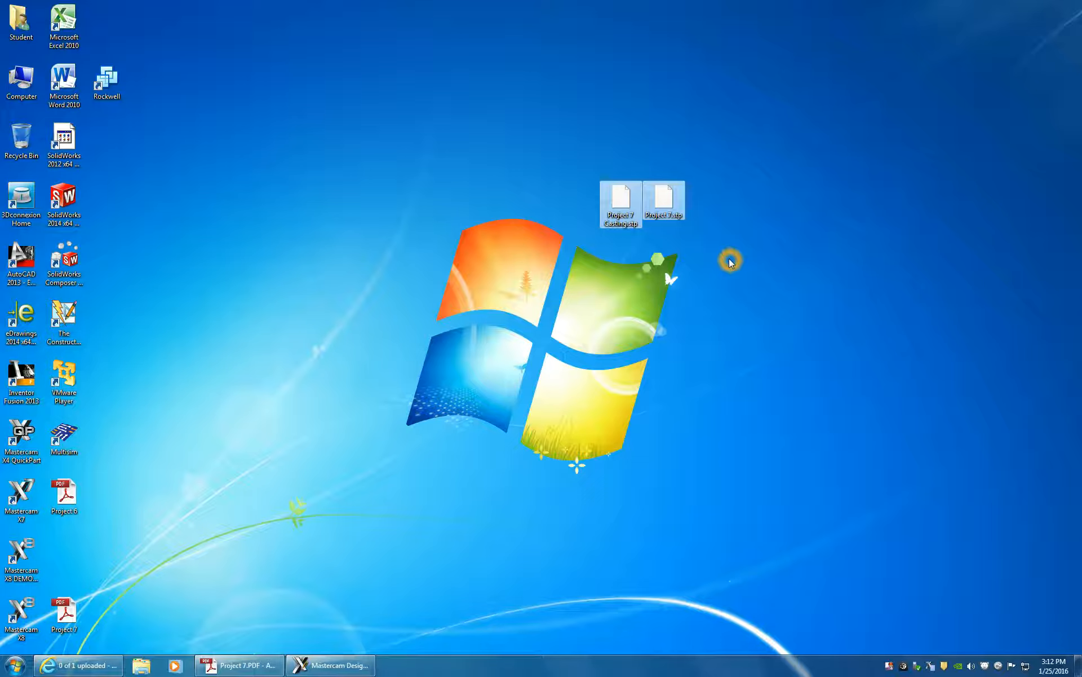
Step: Switch to Mastercam and start opening a file, discarding the changes to the current drawing
left_click(479, 205)
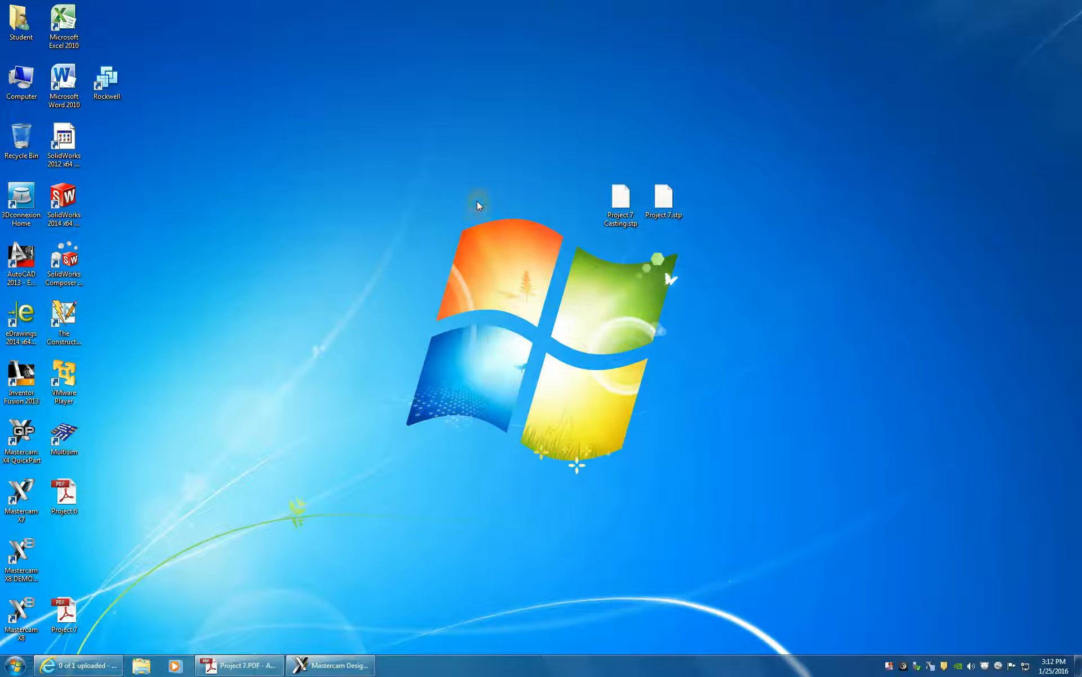
left_click(625, 155)
left_click(331, 664)
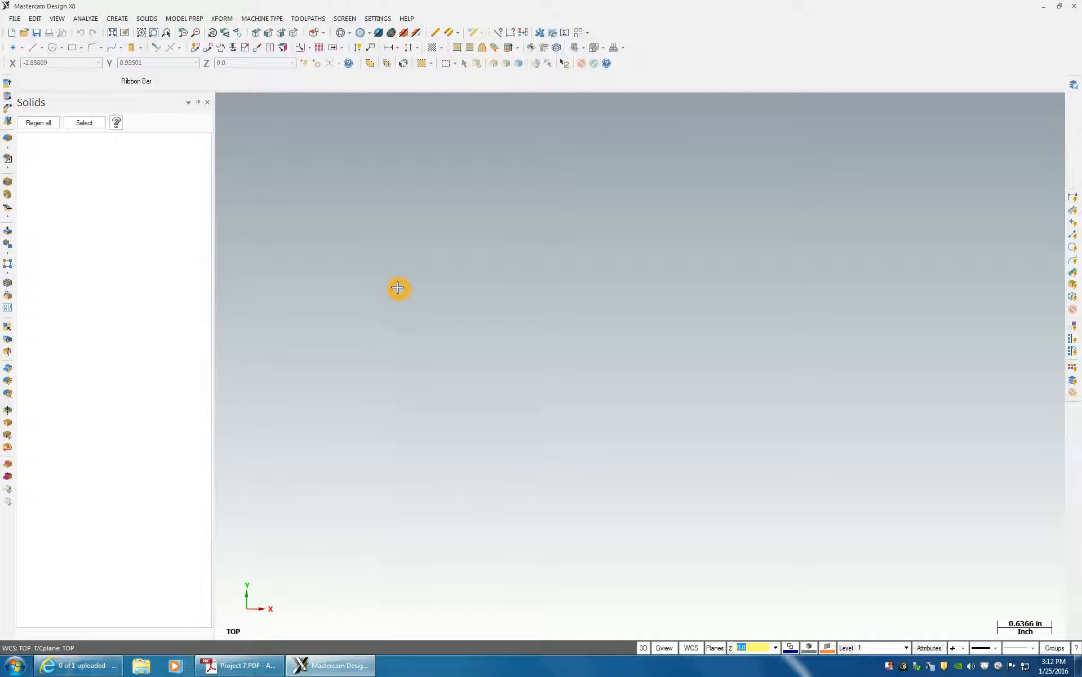
left_click(16, 18)
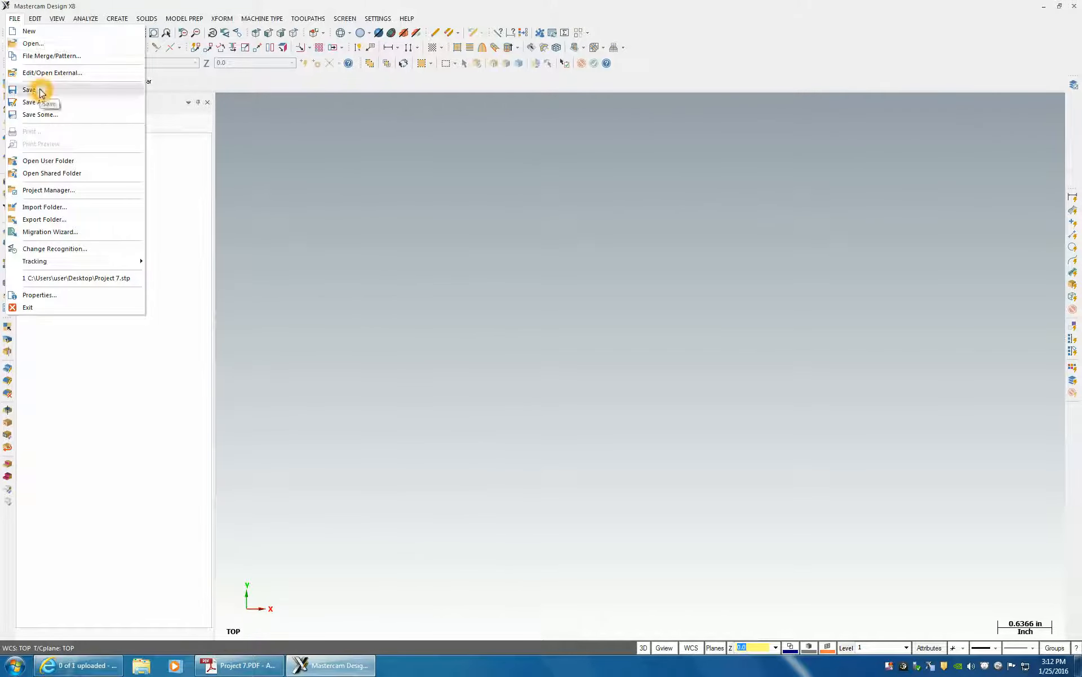
left_click(28, 44)
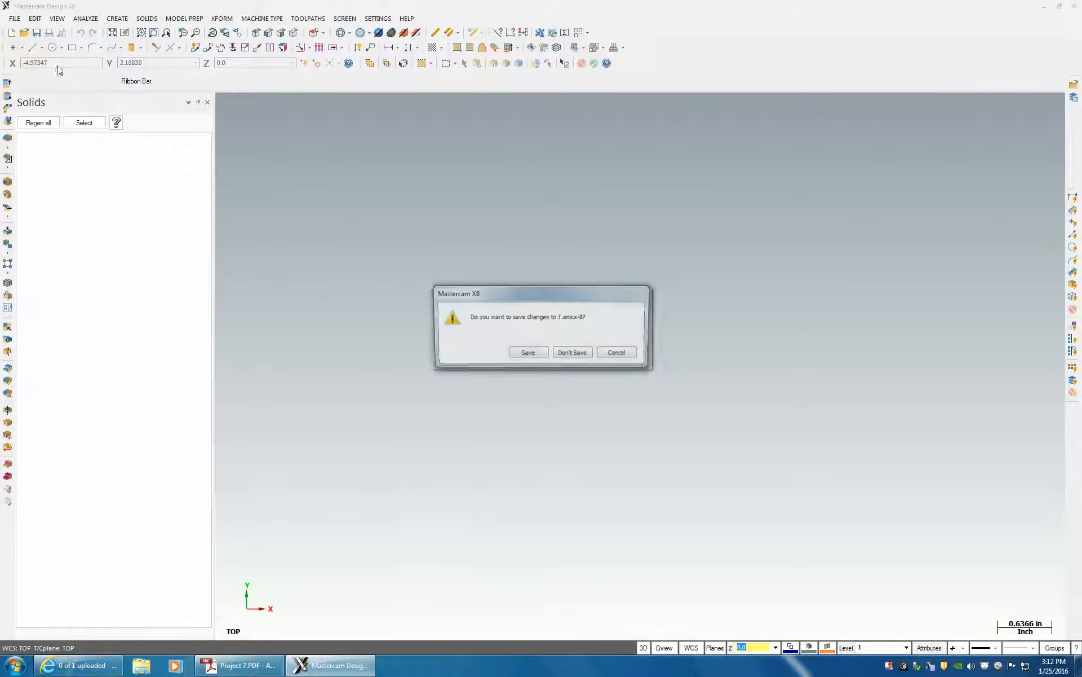
left_click(572, 352)
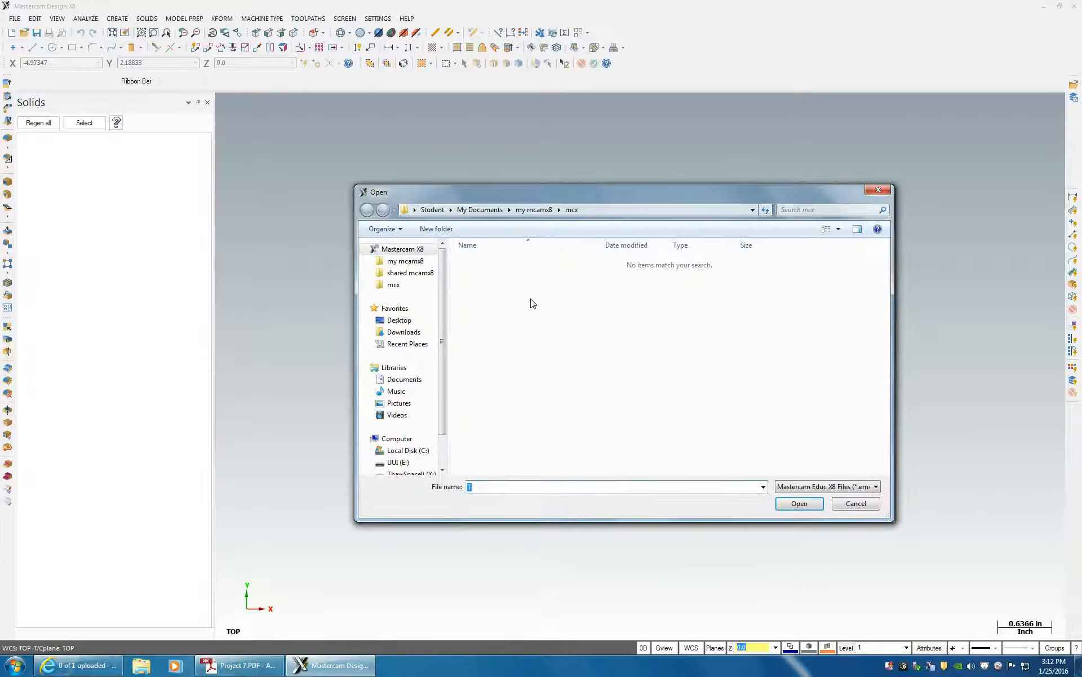
Step: Open the STEP file Project 7.stp from the Desktop folder, listing only STEP files, and view the part in 3D
left_click(399, 320)
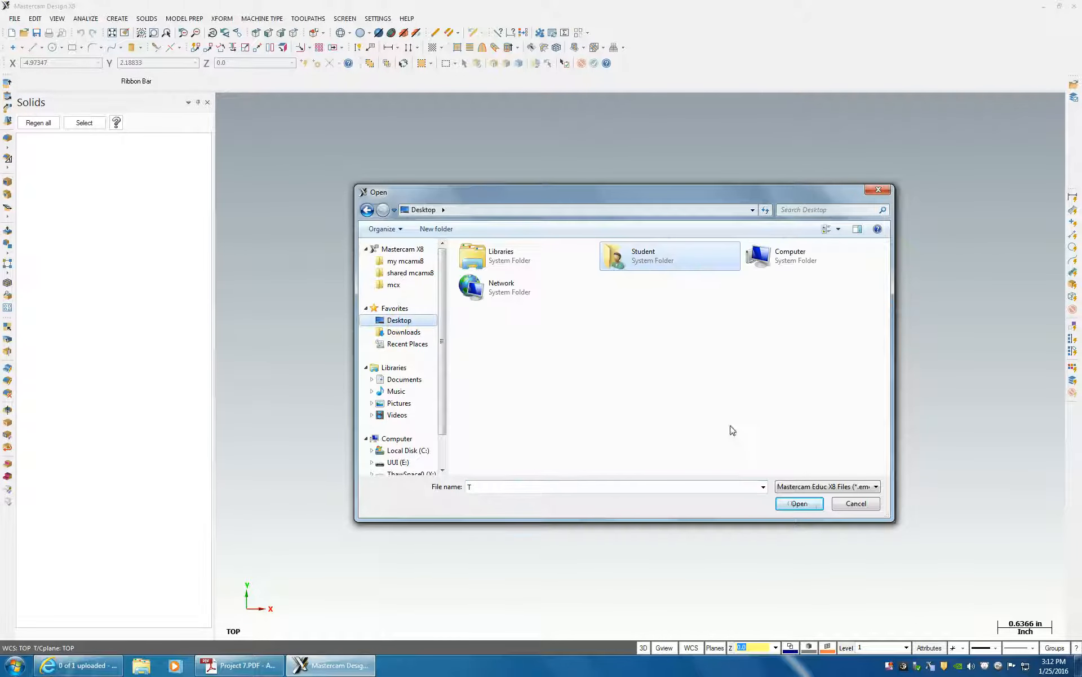
left_click(780, 471)
left_click(791, 505)
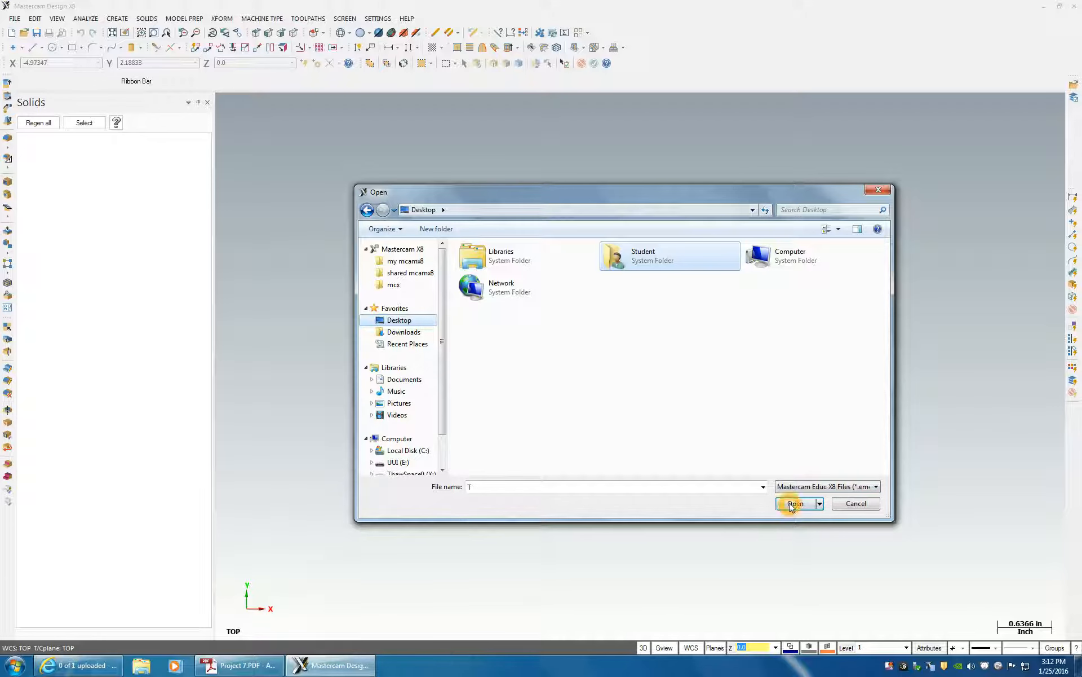
left_click(845, 486)
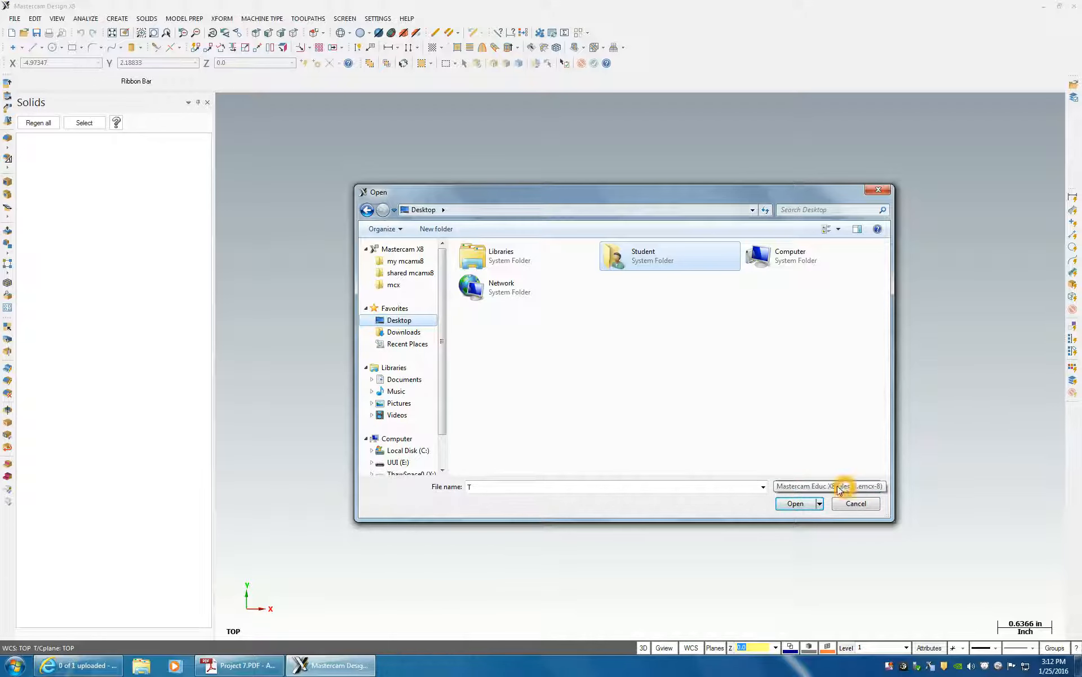
left_click(829, 488)
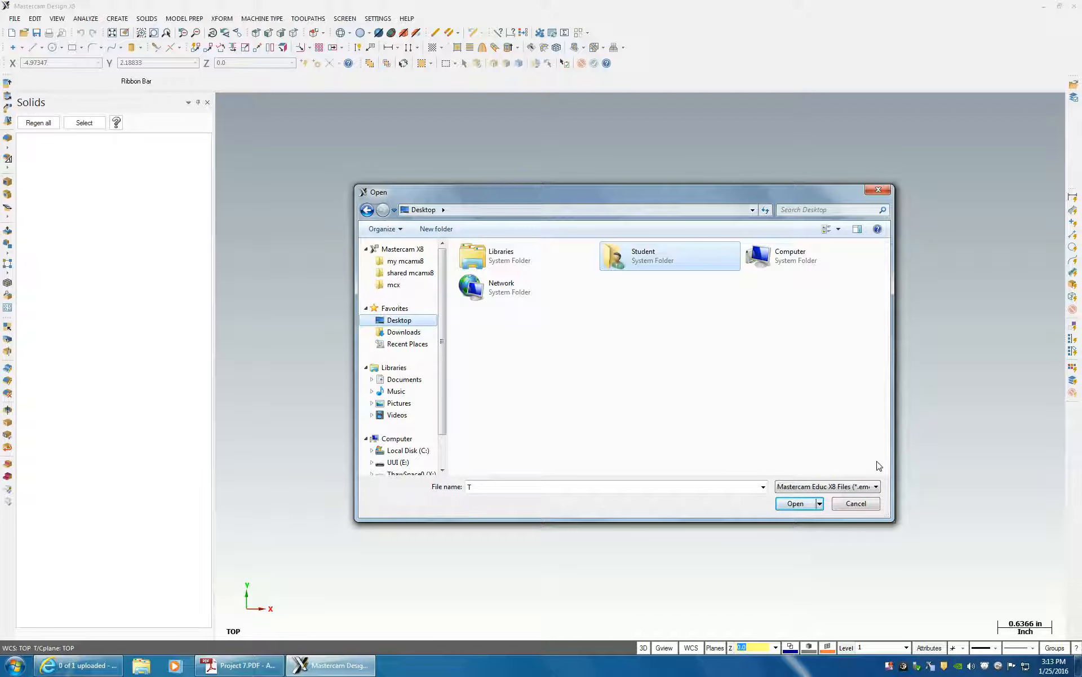
left_click(878, 488)
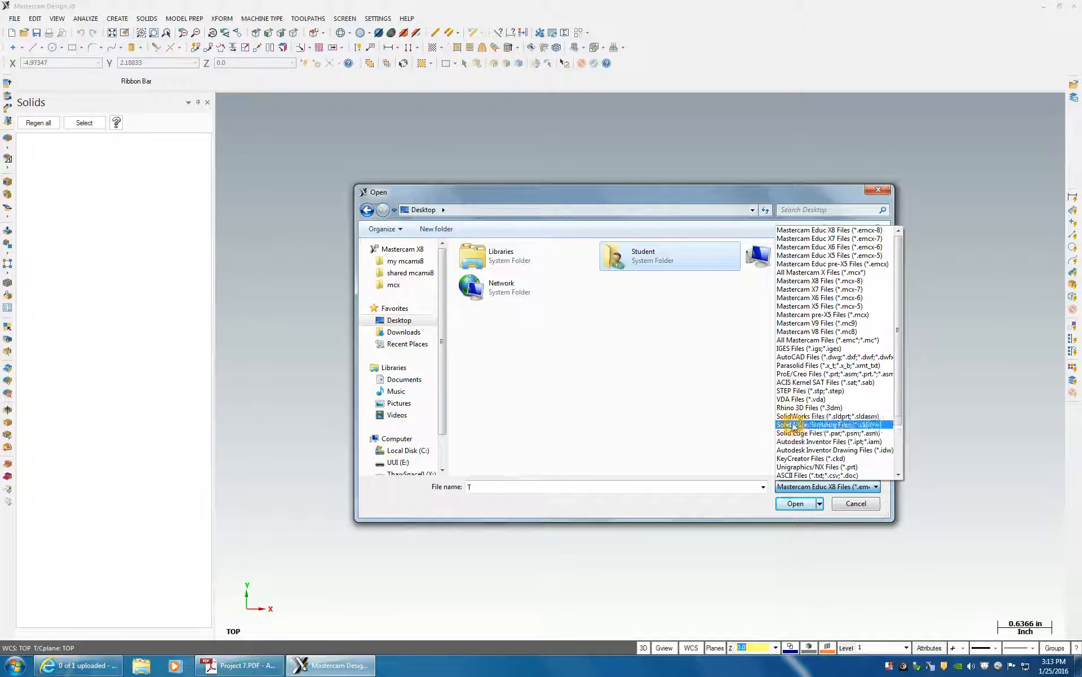
left_click(792, 390)
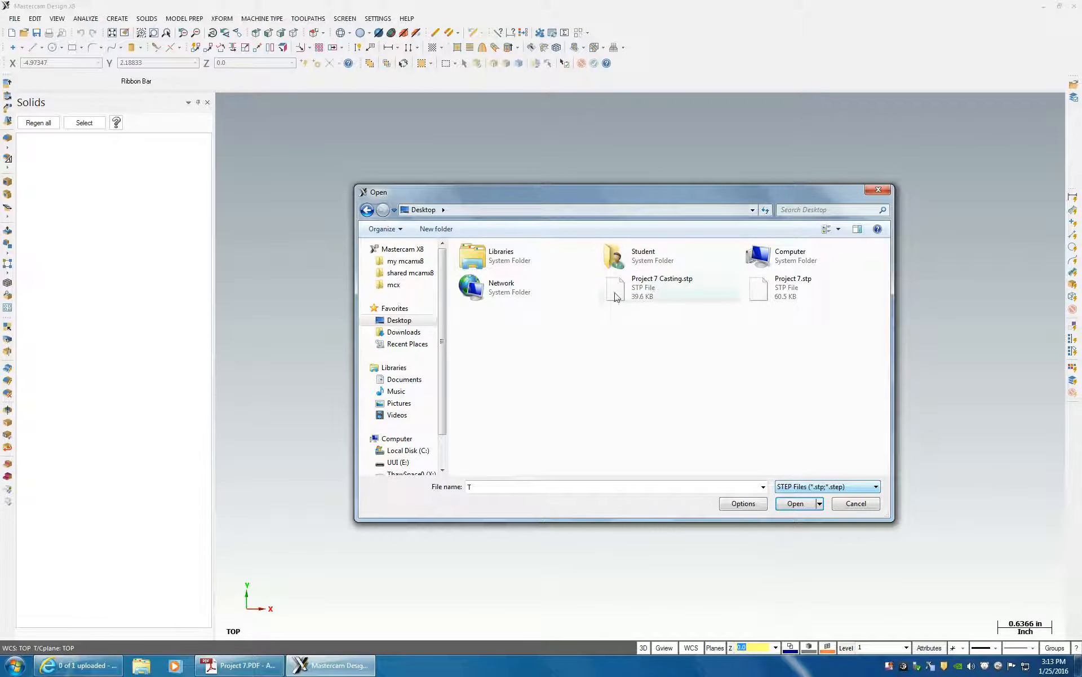
left_click(786, 292)
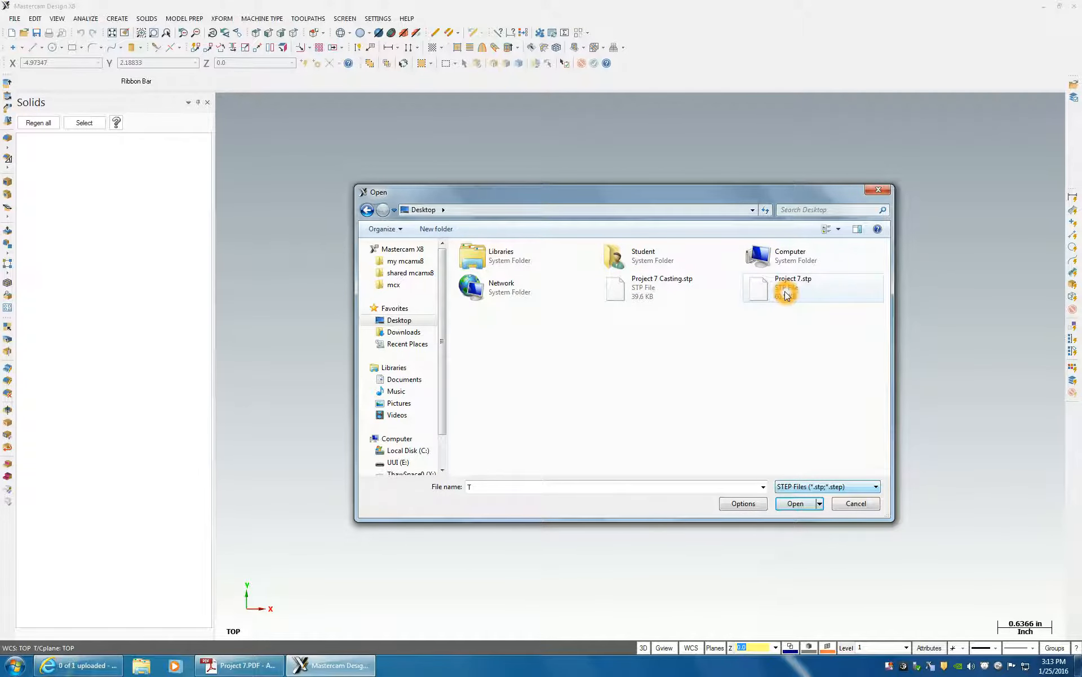
double_click(785, 292)
left_click(795, 375)
middle_click_drag(795, 375, 853, 343)
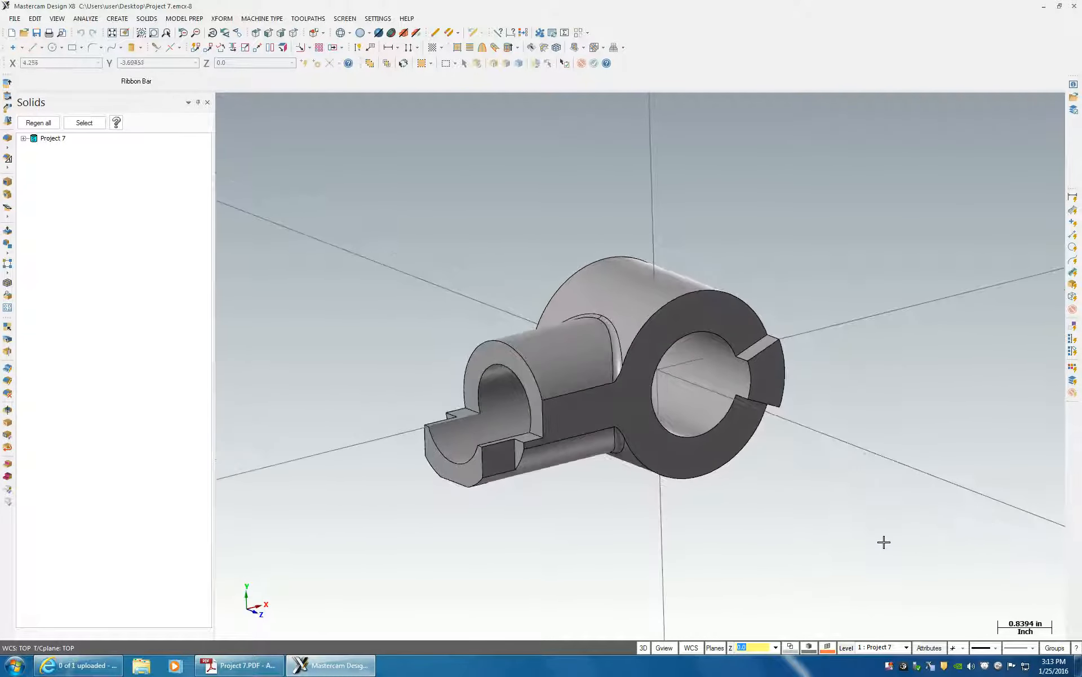
Step: Rename level 1, which holds the imported part, as Solids
left_click(847, 647)
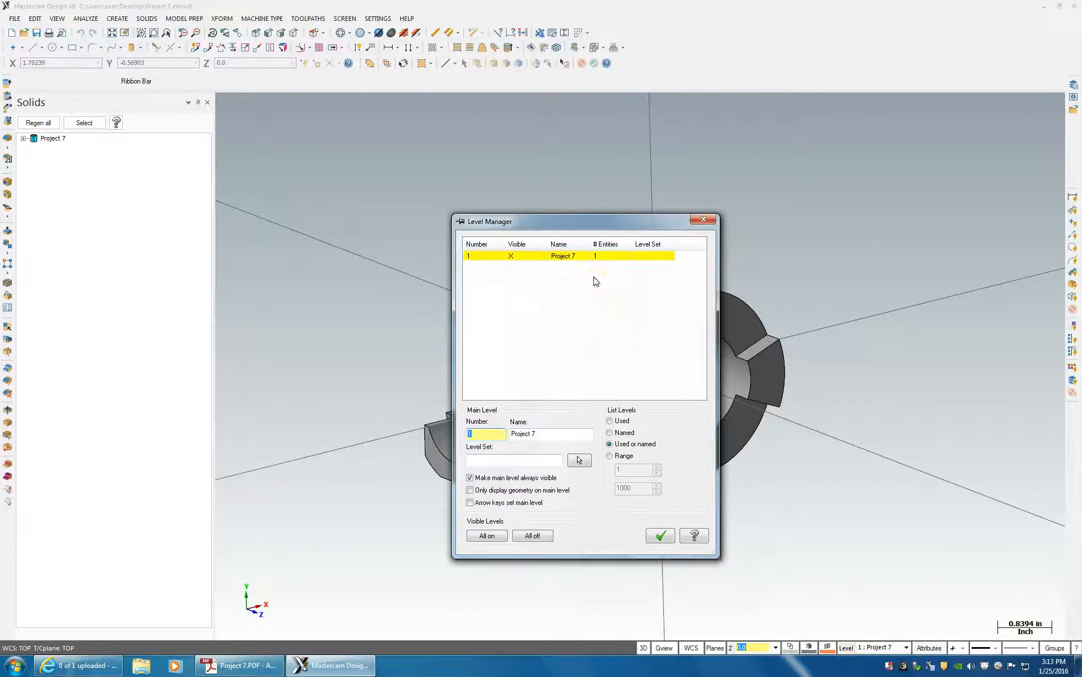
left_click(566, 258)
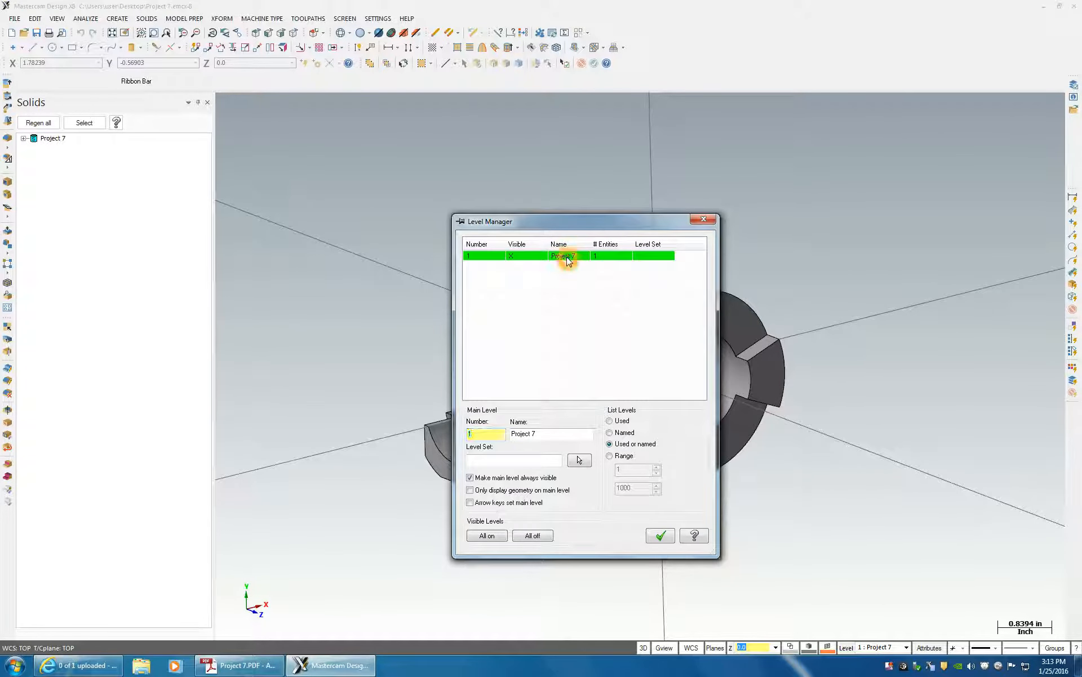
double_click(545, 431)
type("Solids")
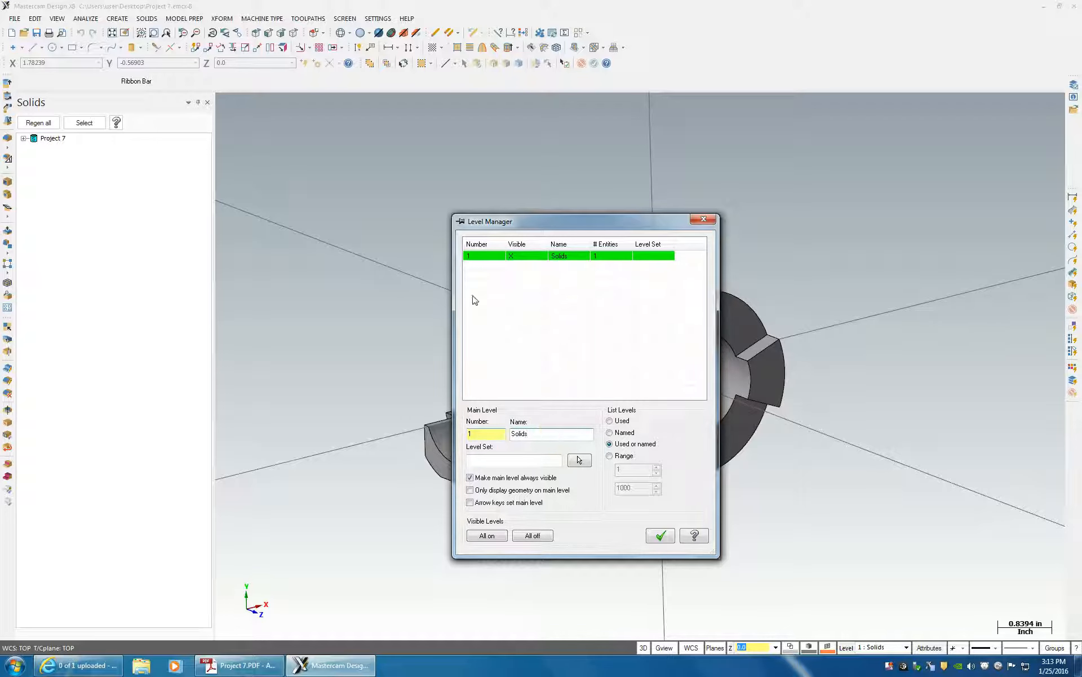
Step: Create level 2 named CAD as the main level and accept the level settings
double_click(485, 435)
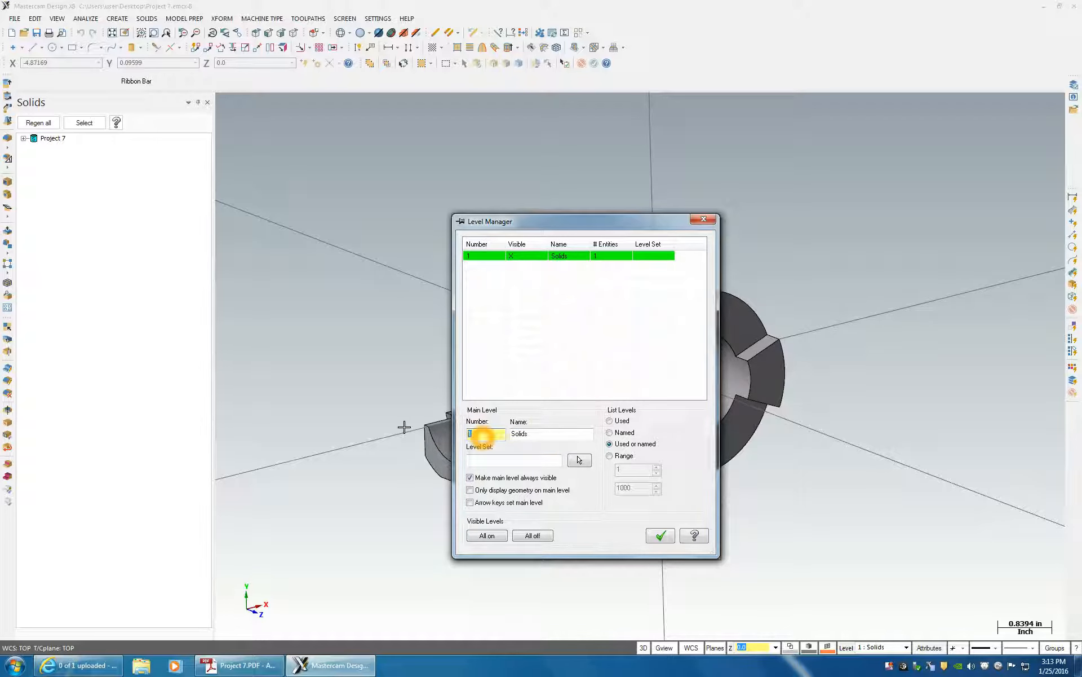
type("2")
key("Tab")
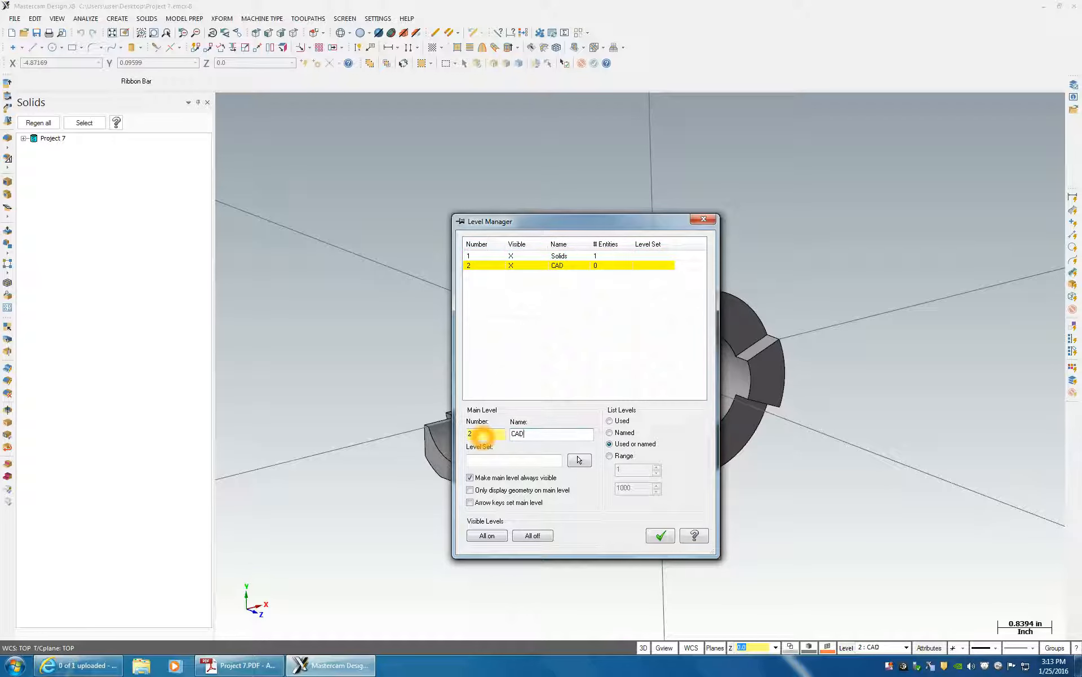
left_click(649, 538)
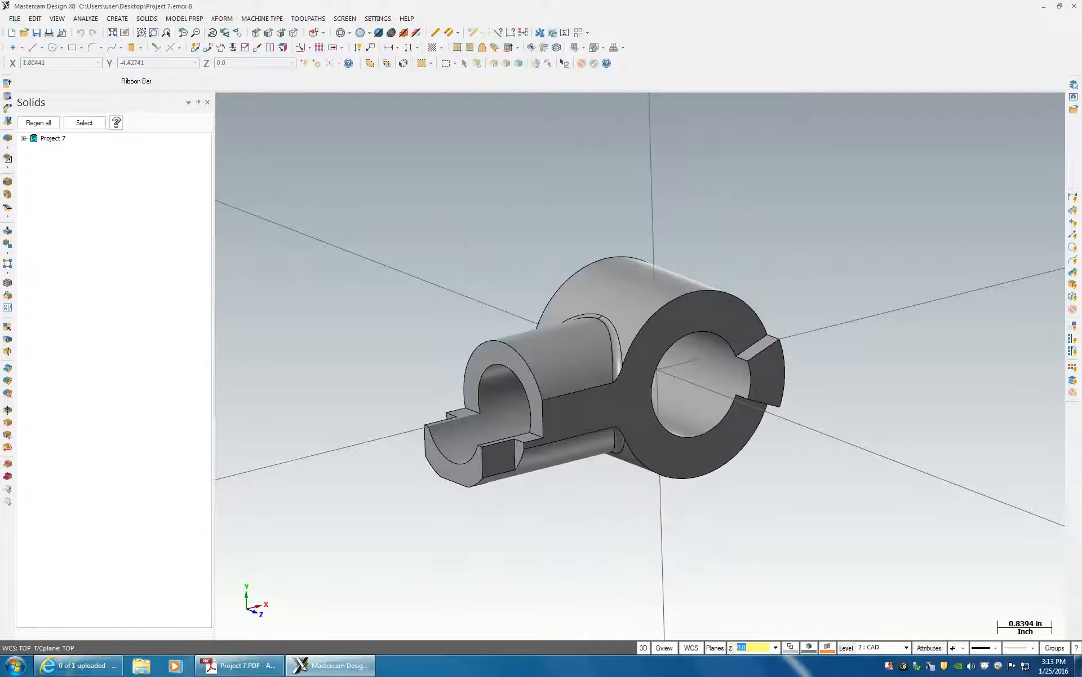
left_click(544, 234)
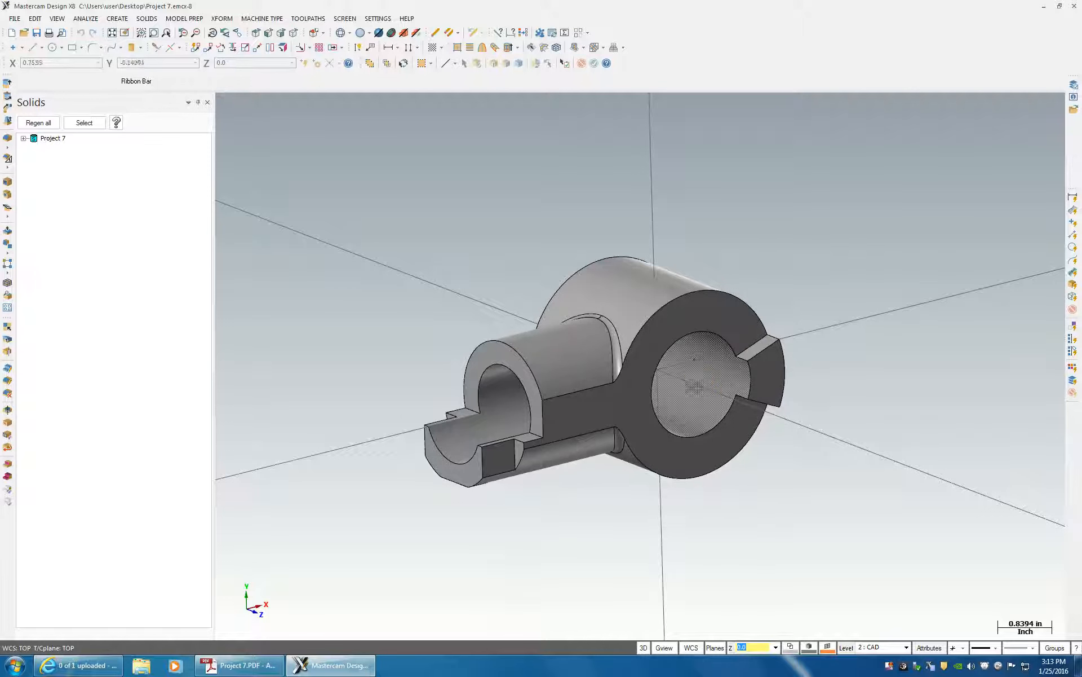
left_click(857, 420)
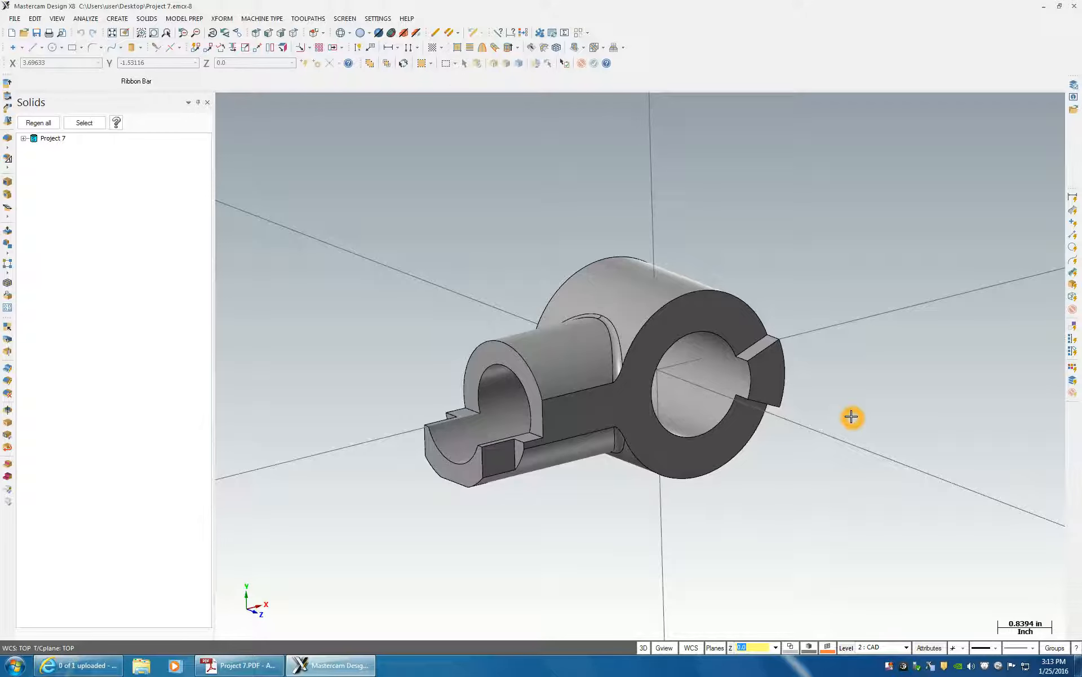
left_click(684, 440)
left_click(720, 319)
left_click(580, 435)
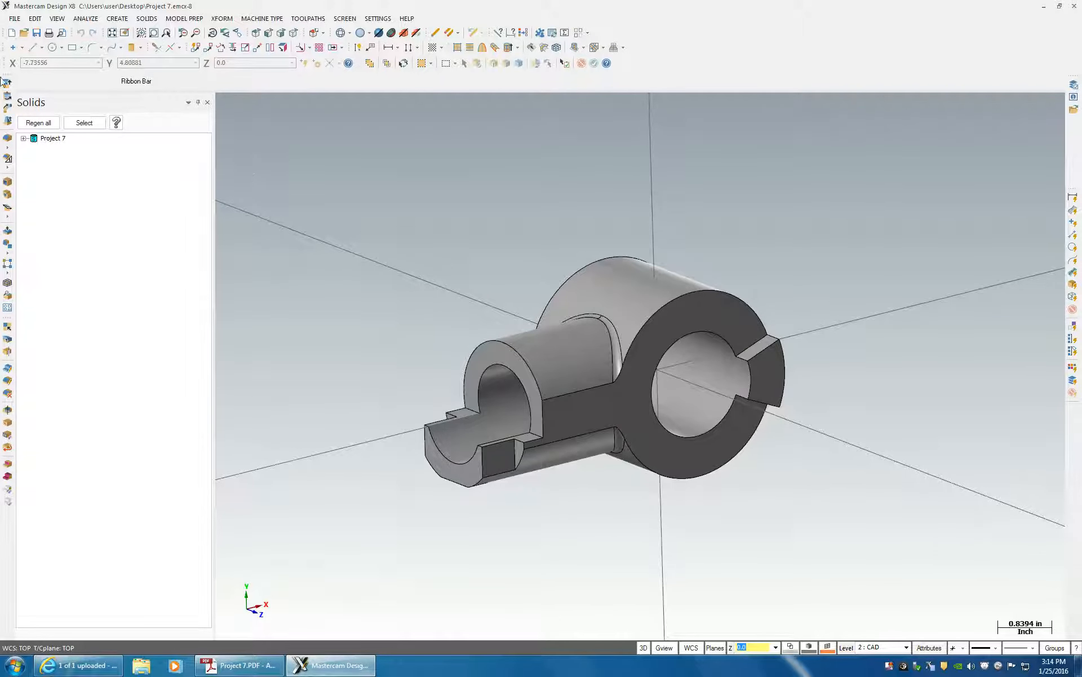
Step: Merge the STEP file Project 7 Casting.stp from the Desktop into the drawing, importing its solid faces and stitching them
left_click(14, 18)
left_click(37, 56)
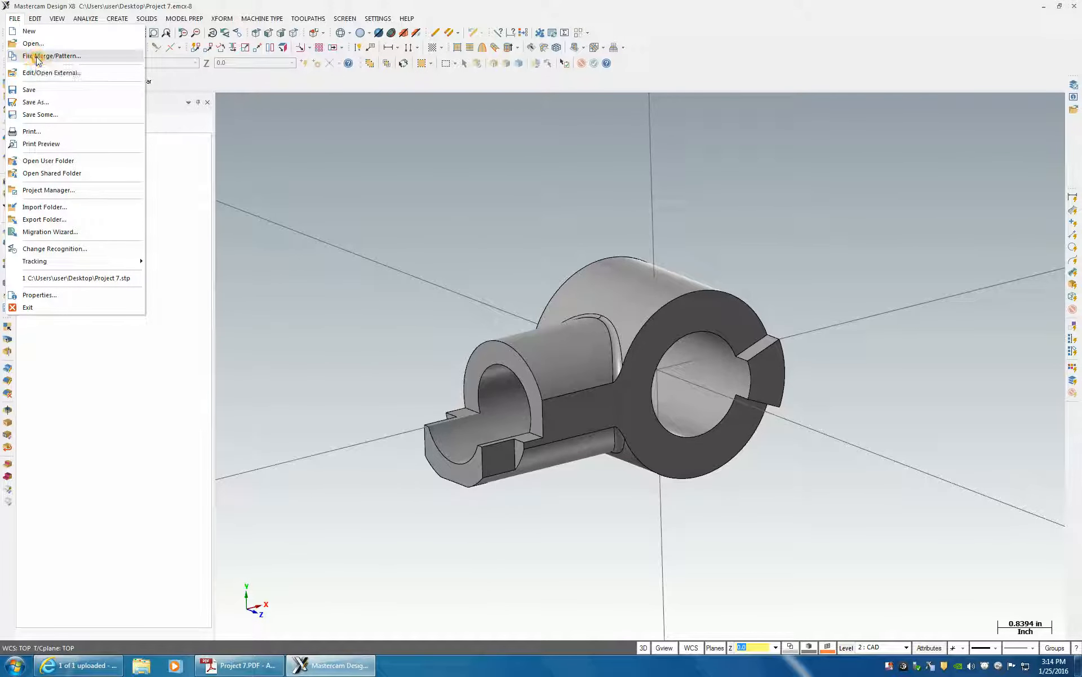
left_click(38, 56)
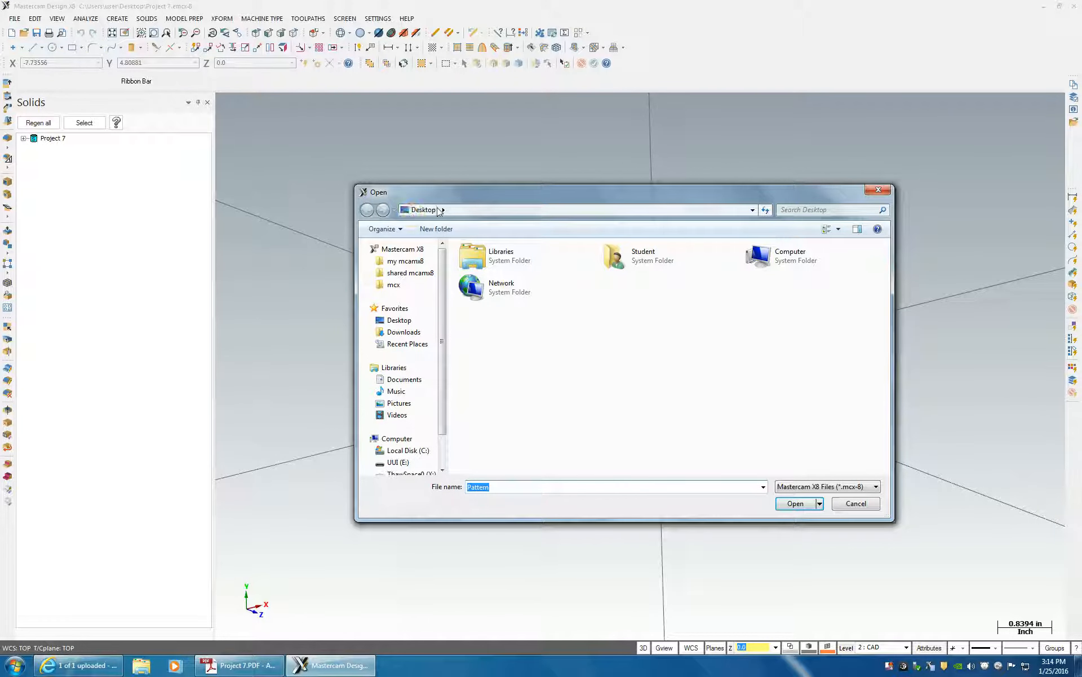
left_click(801, 486)
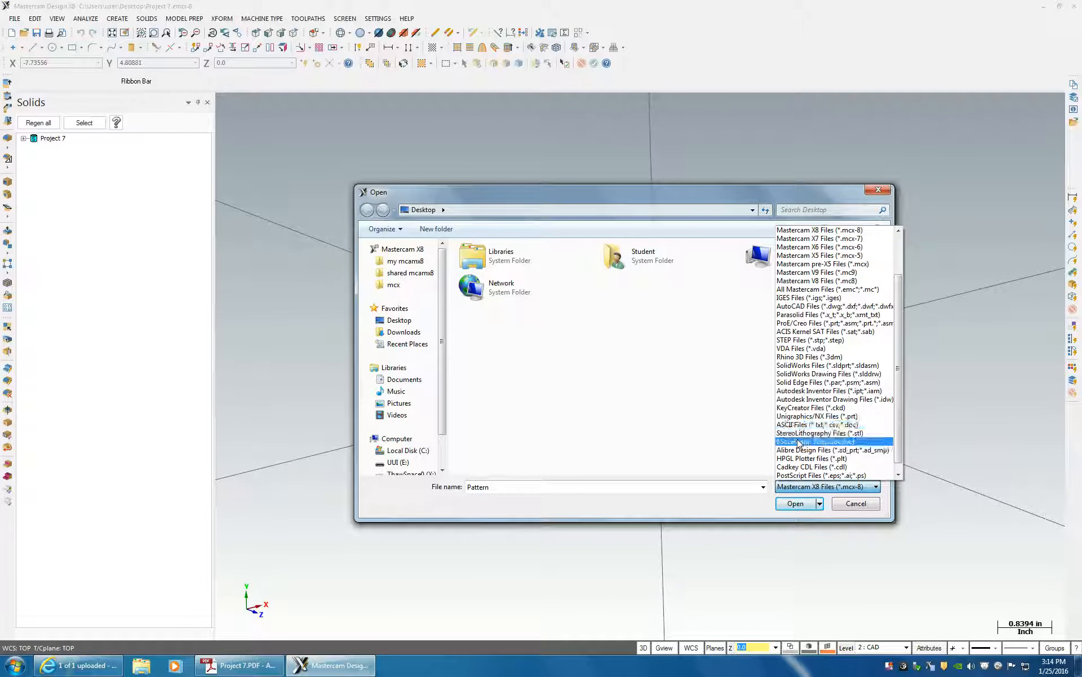
left_click(802, 399)
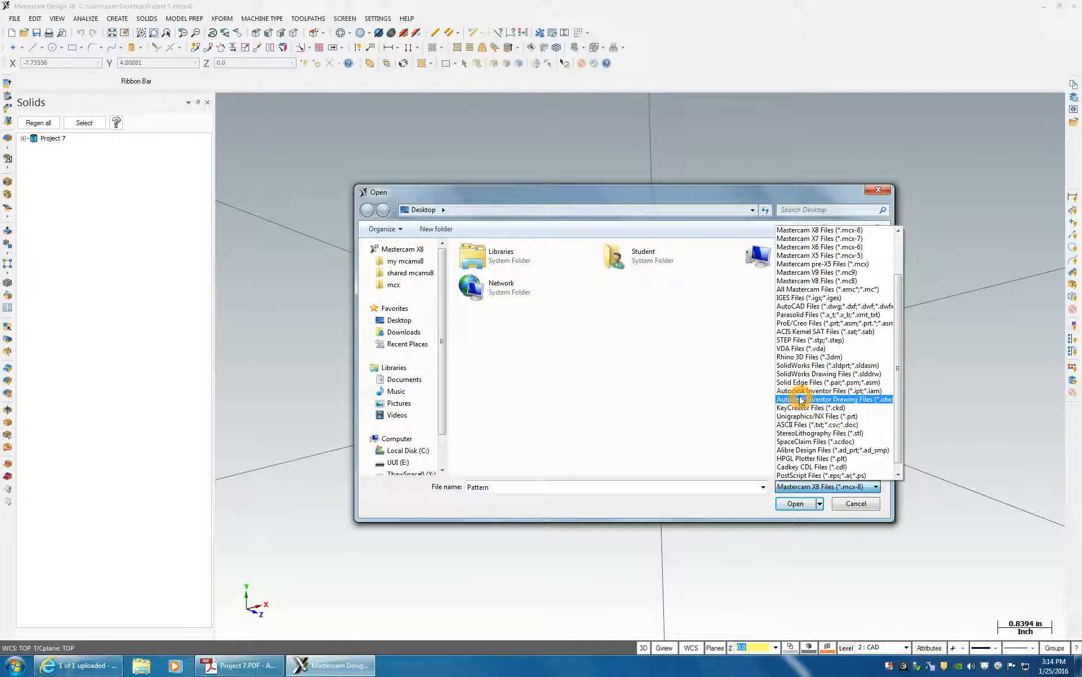
left_click(803, 339)
double_click(661, 289)
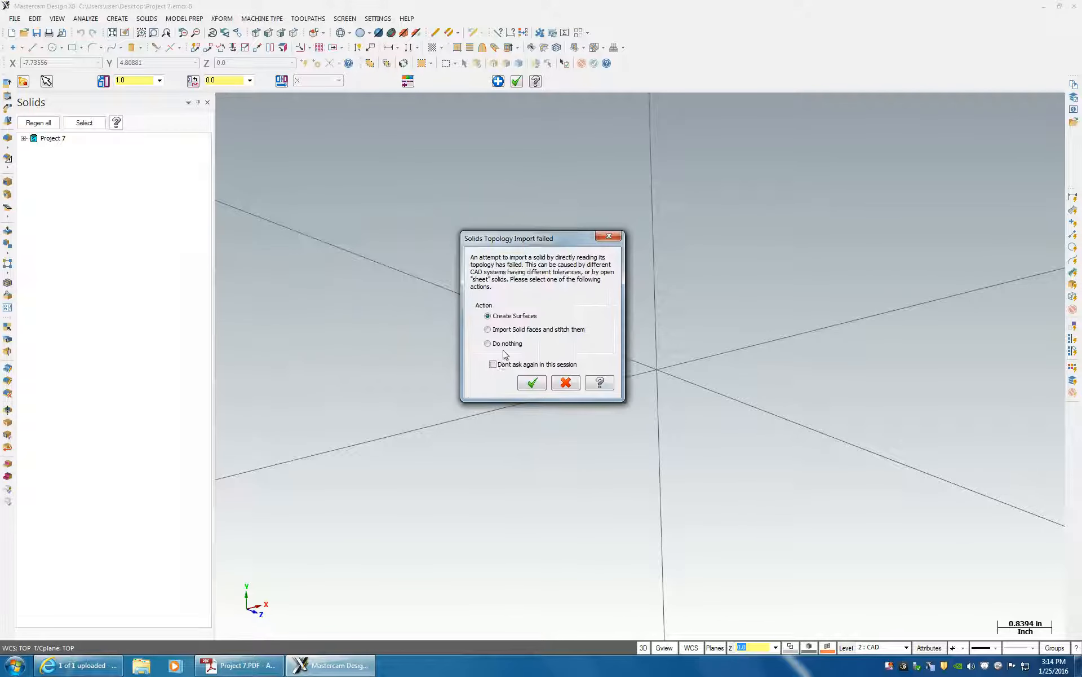
left_click(488, 329)
left_click(534, 383)
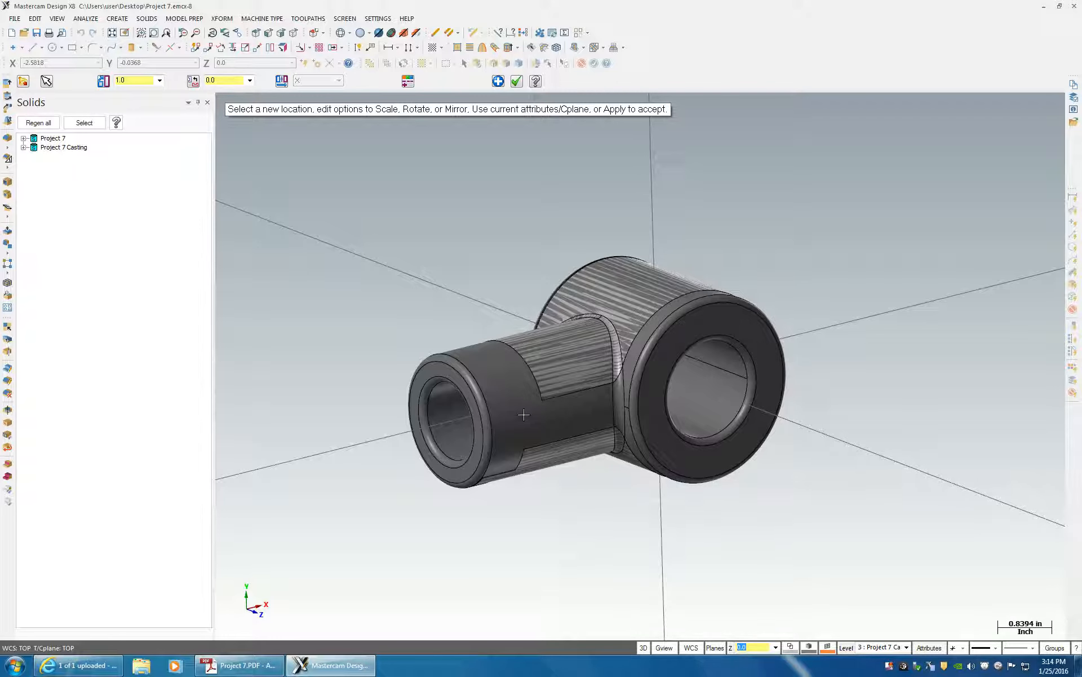
left_click(674, 345)
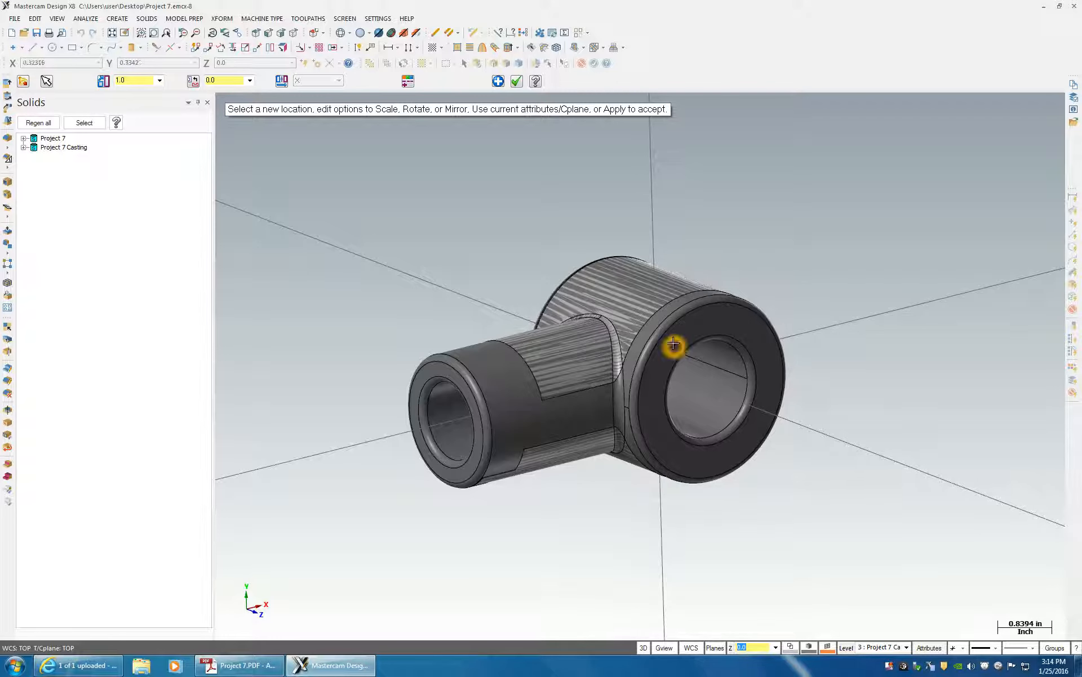
left_click(765, 563)
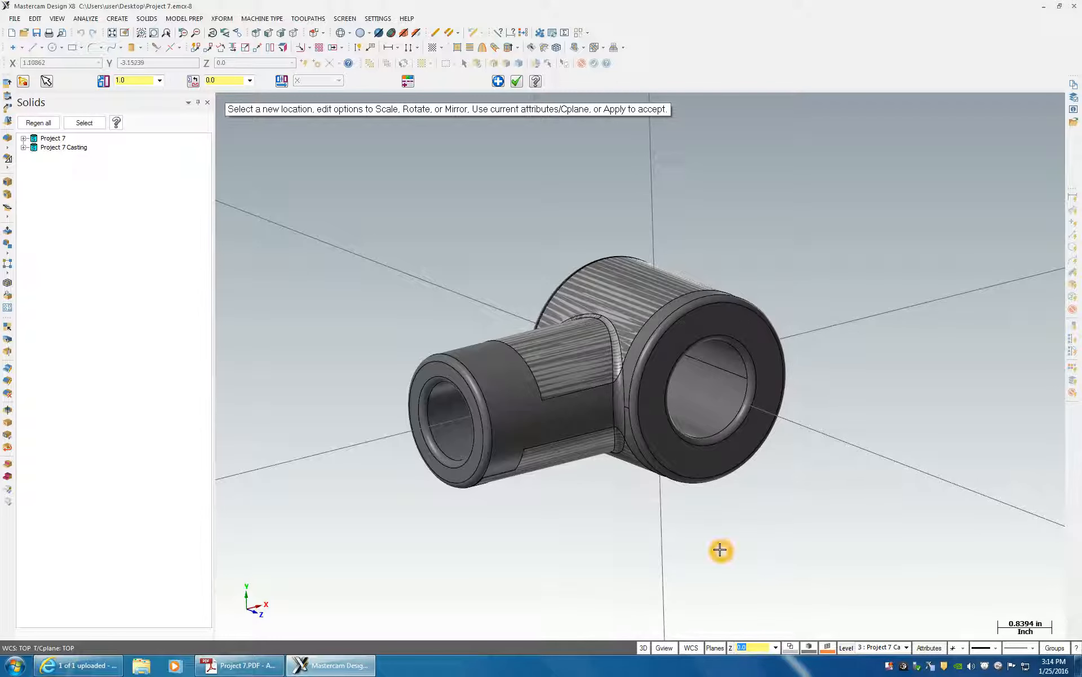
Step: Rename level 3, which holds the merged casting, as Casting
left_click(847, 648)
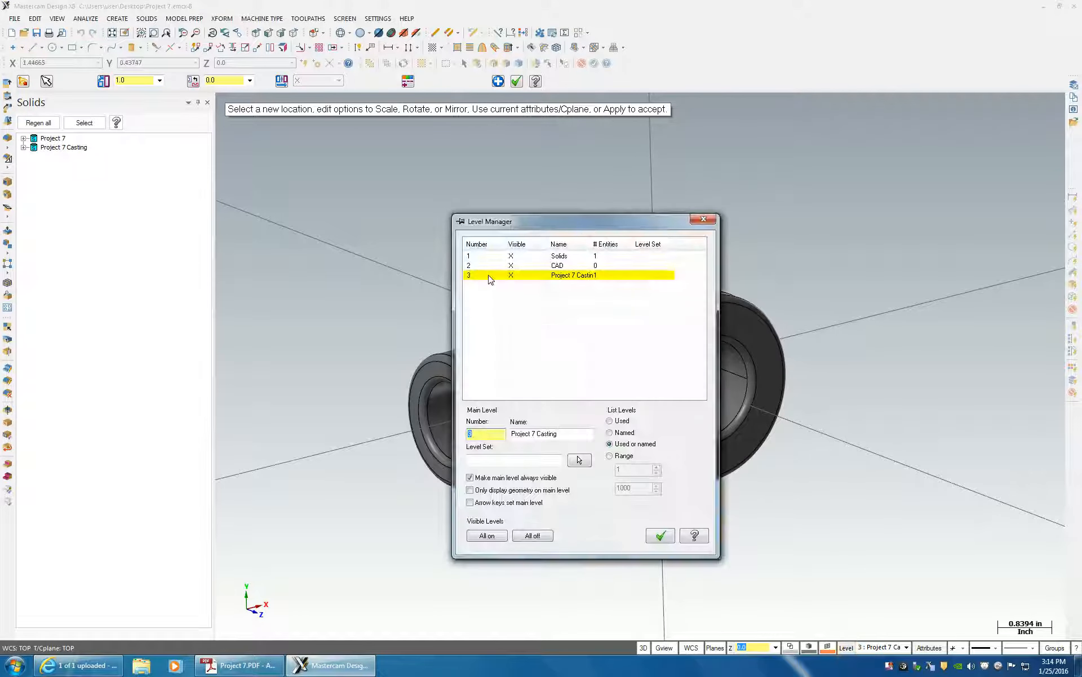
left_click_drag(524, 223, 529, 295)
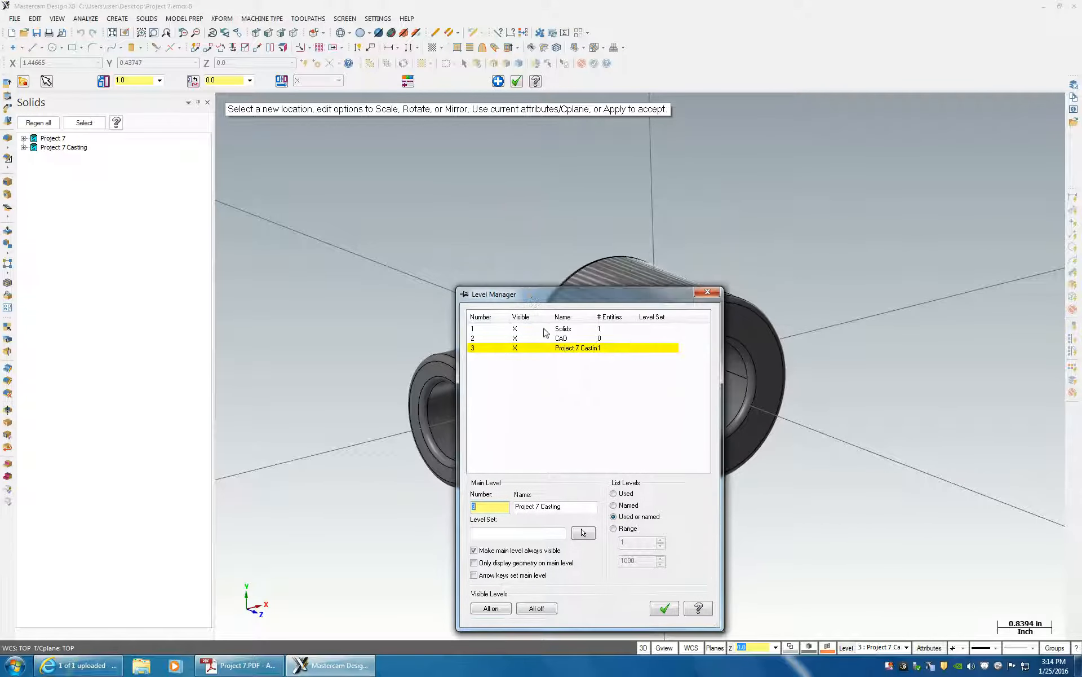
left_click(571, 350)
left_click_drag(562, 508, 498, 507)
type("Ca")
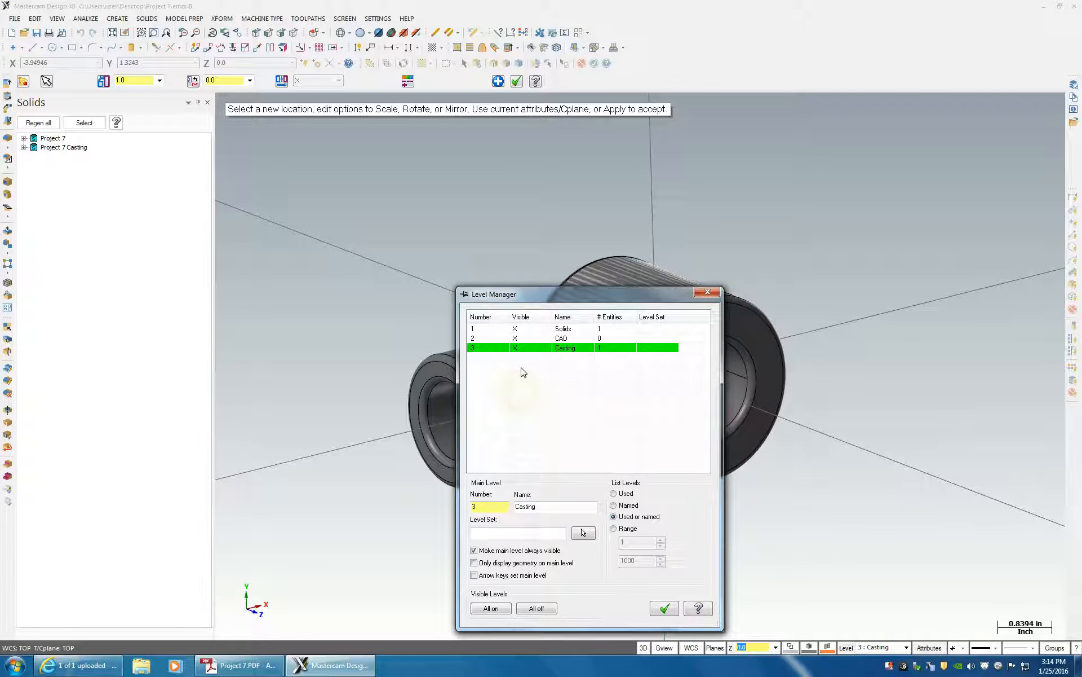
Step: Hide the Solids level so that only the casting is displayed, and accept the level settings
left_click(509, 330)
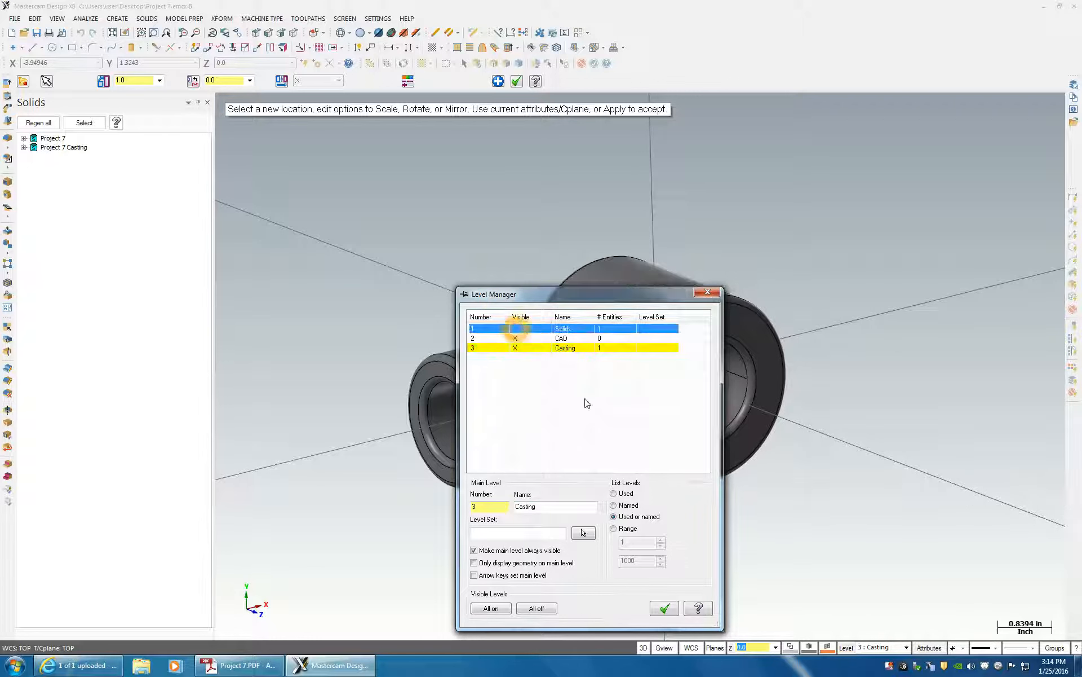
left_click(665, 607)
middle_click(703, 459)
mouse_move(774, 502)
middle_mouse_down()
mouse_move(718, 485)
mouse_move(732, 244)
mouse_move(792, 383)
mouse_move(768, 463)
middle_mouse_up()
Step: Toggle the visibility of the Solids and Casting levels to compare the finished part with the casting, leaving only the casting displayed
left_click(846, 647)
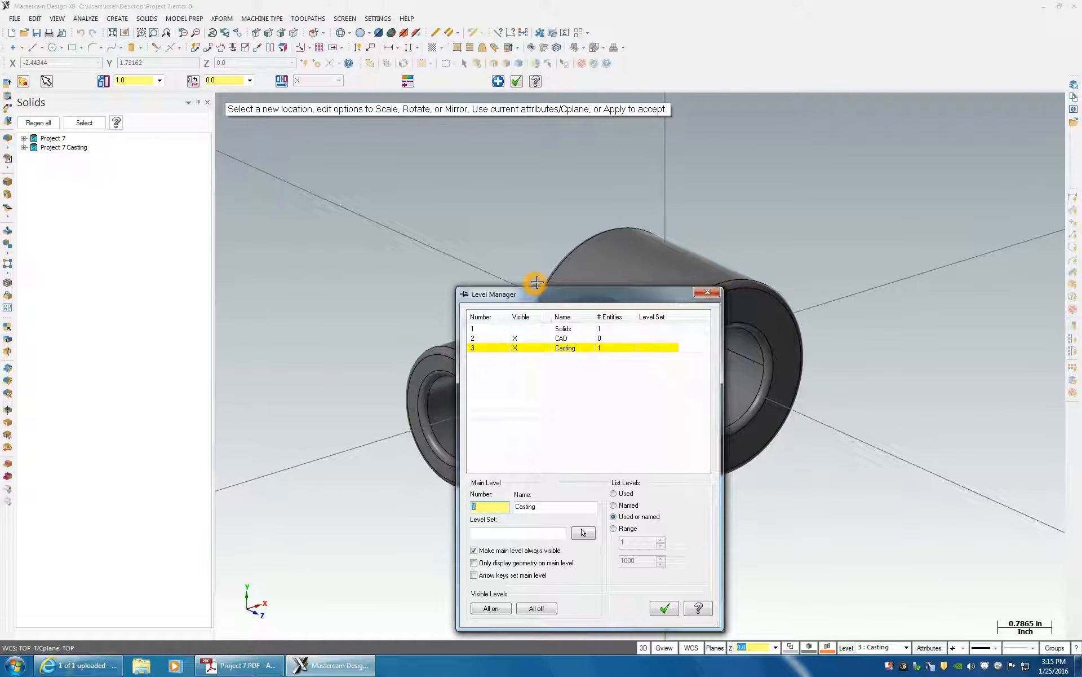
left_click(515, 330)
left_click(516, 347)
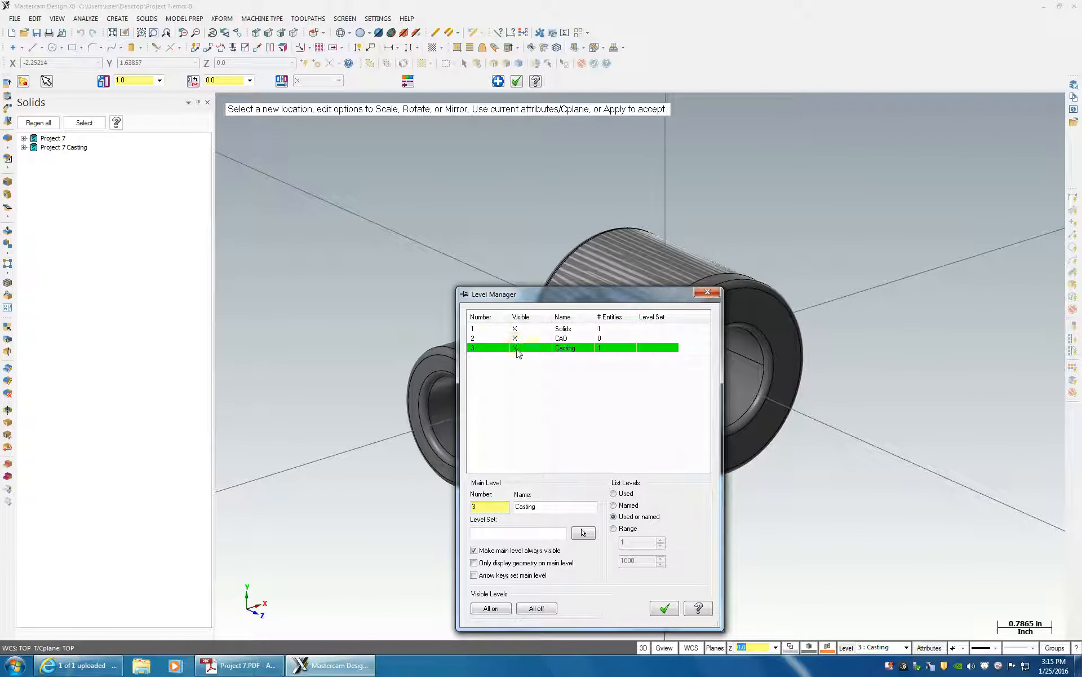
left_click(494, 331)
left_click(515, 348)
left_click_drag(530, 305, 660, 246)
left_click(644, 301)
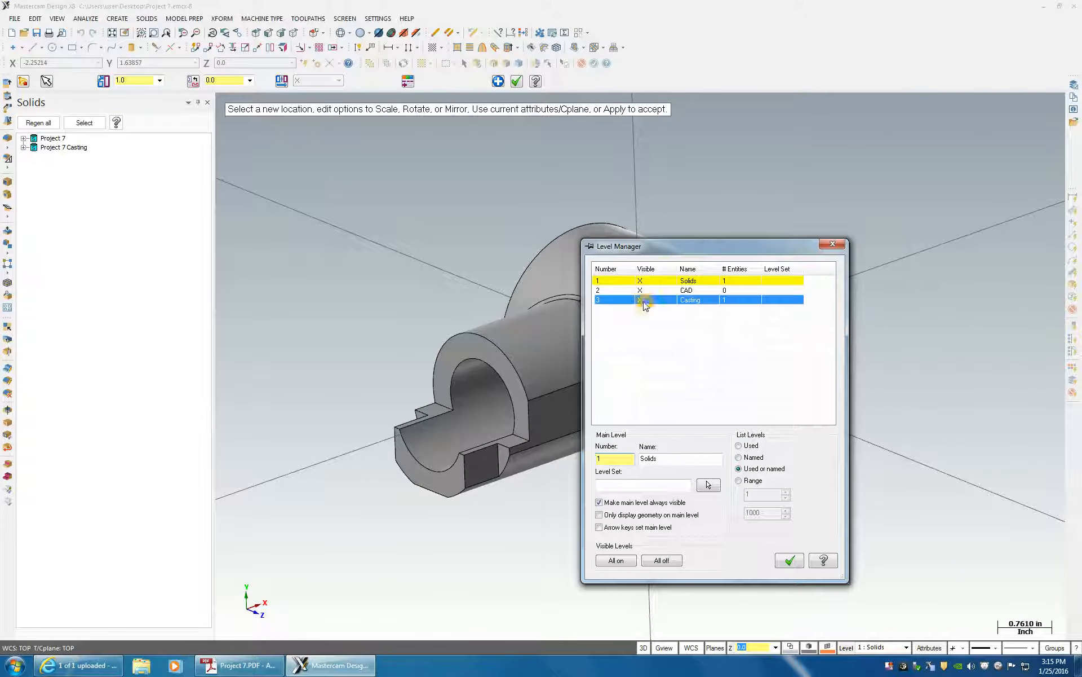
left_click(616, 301)
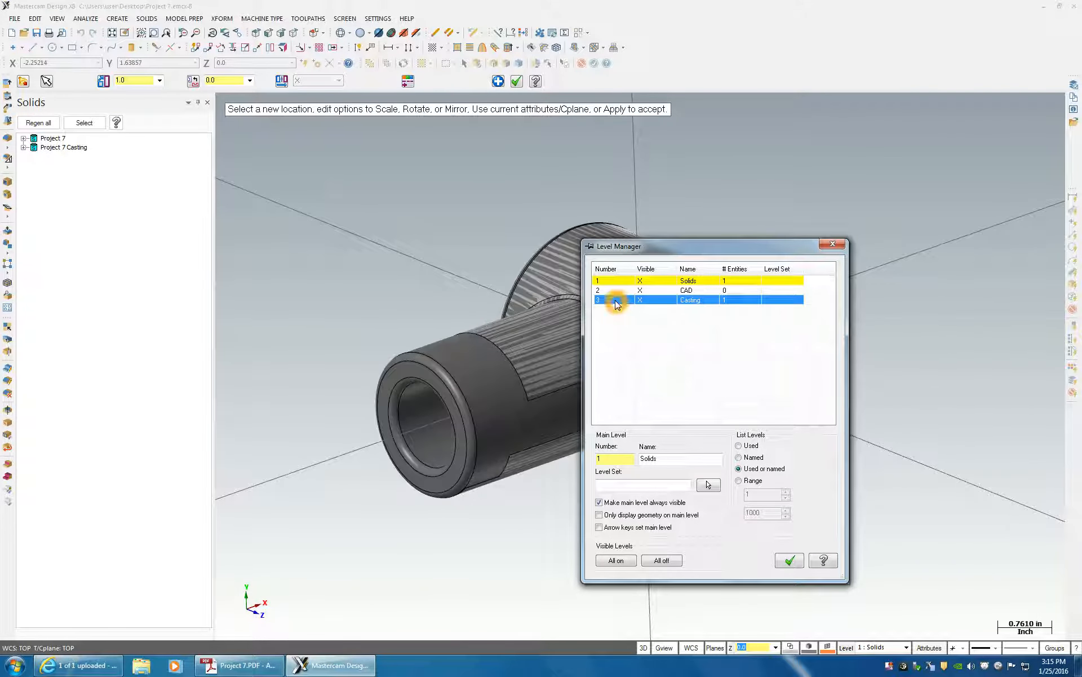
left_click(641, 281)
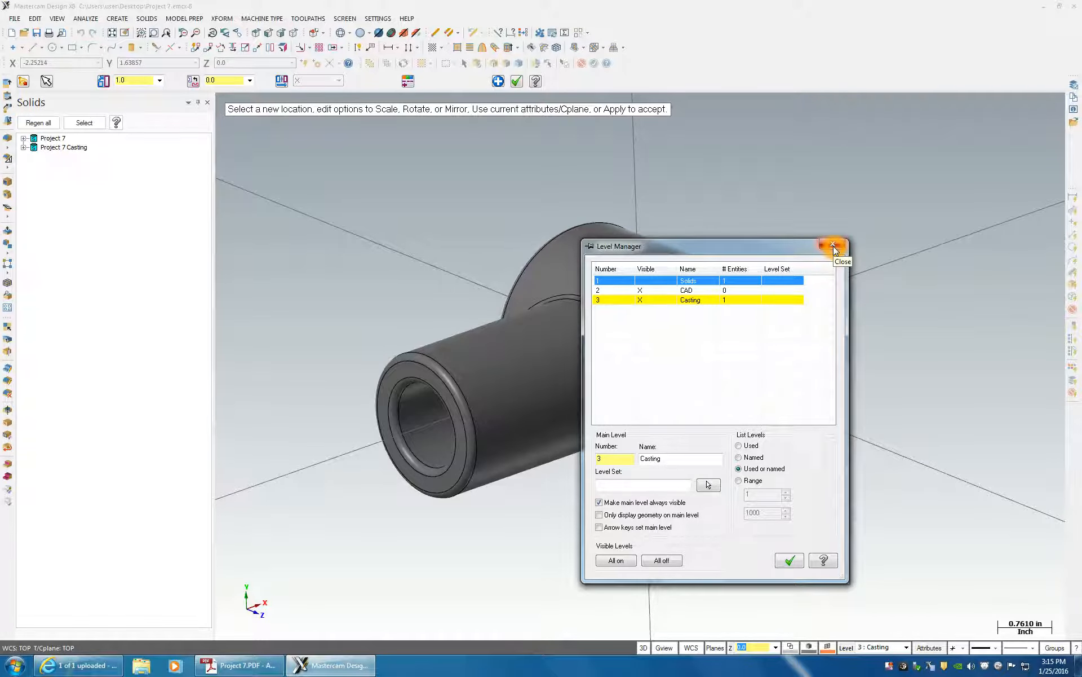
left_click(834, 246)
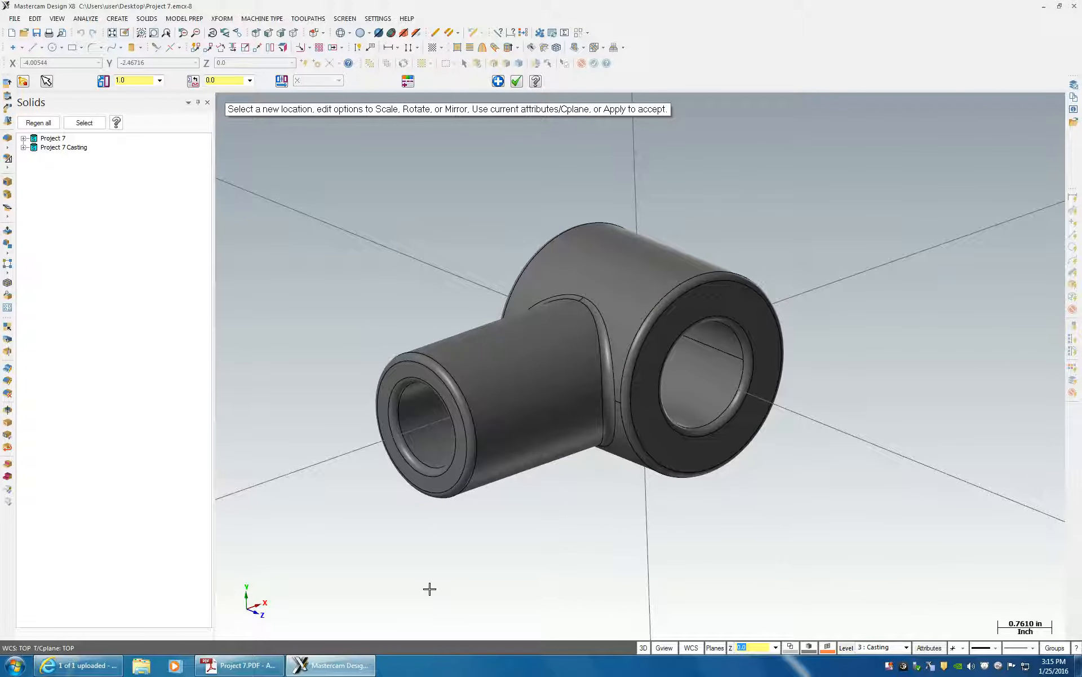
Step: Turn on the Toolpaths Manager and bring it to the front in place of the Solids Manager
left_click(427, 518)
left_click(57, 18)
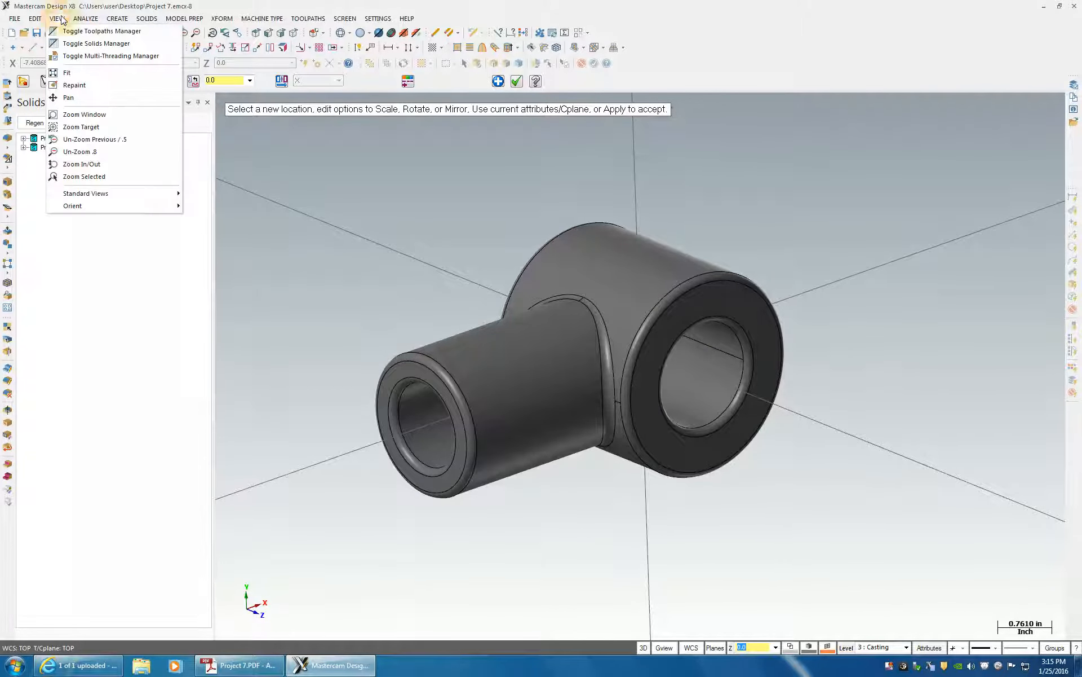
left_click(83, 34)
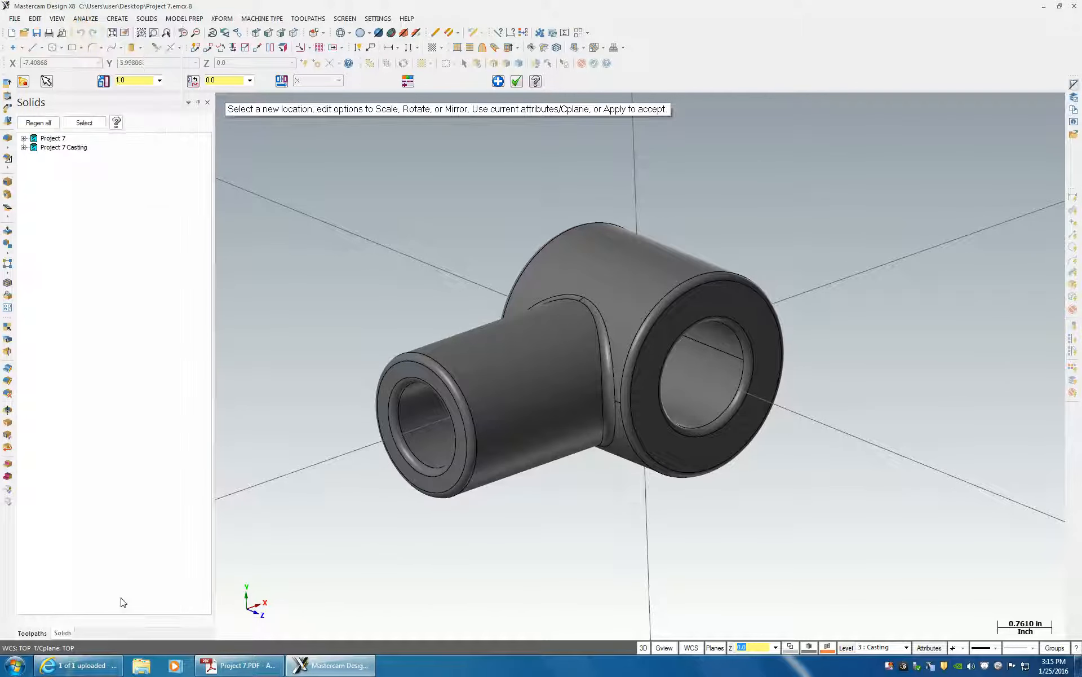
left_click(38, 635)
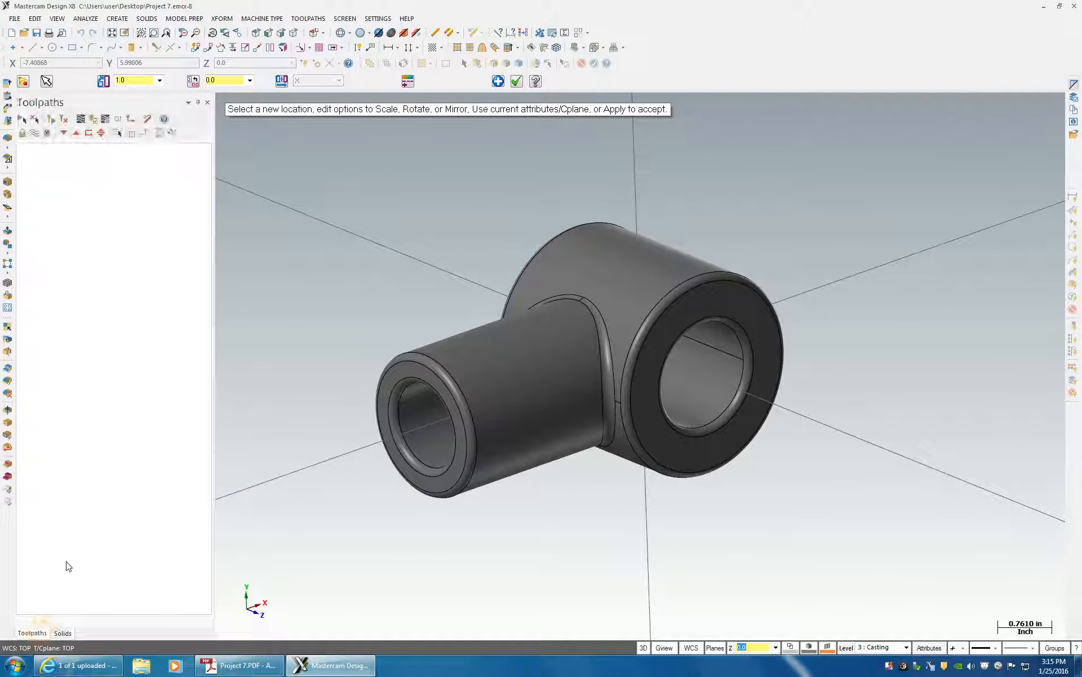
left_click(50, 172)
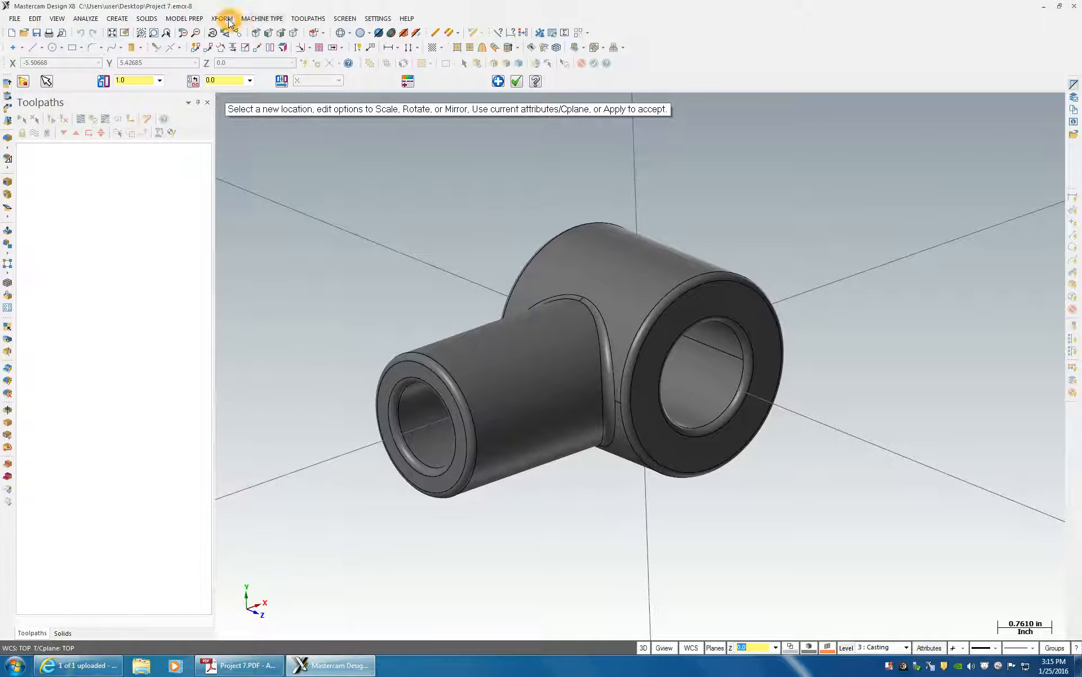
Step: Set the machine type to the GENERIC HAAS 3-AXIS VMC mill
left_click(263, 19)
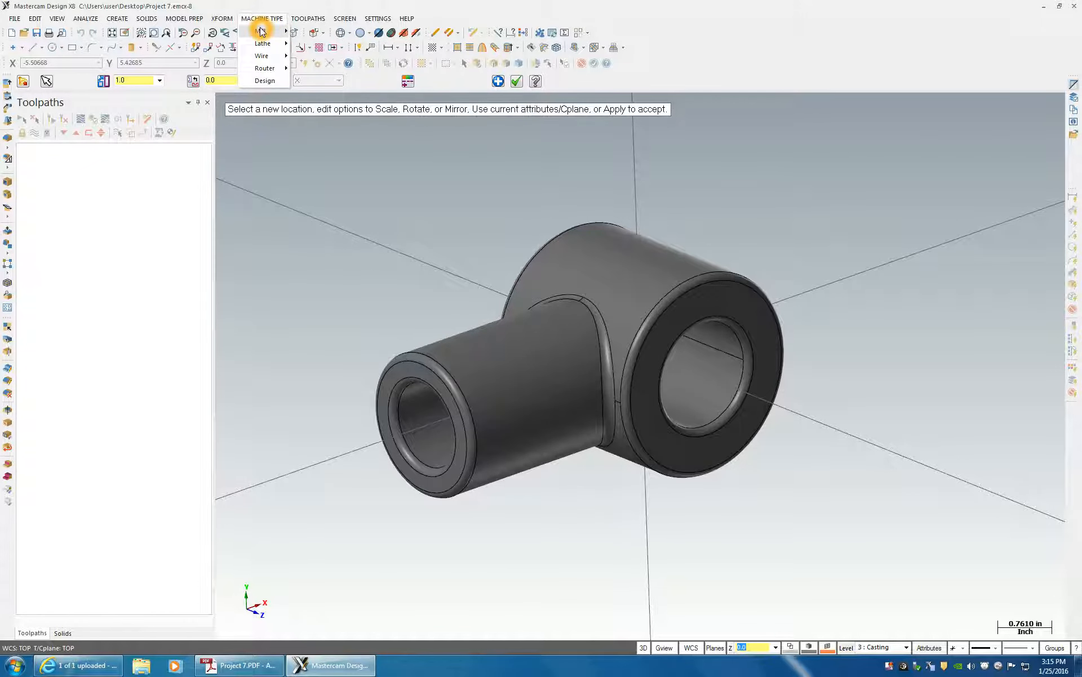
mouse_move(261, 31)
left_click(375, 45)
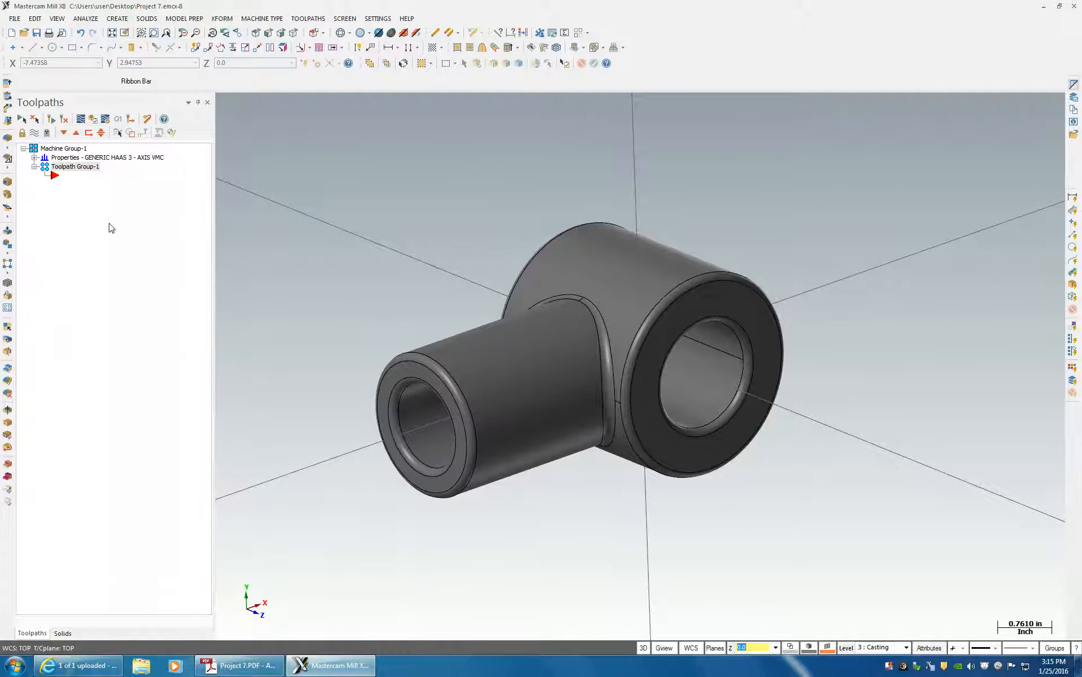
Step: In the machine group's tool settings, enable sequential tool numbering, duplicate tool number warnings, the tool's step, peck and coolant, and the tool library search
left_click(34, 160)
double_click(74, 158)
left_click(72, 167)
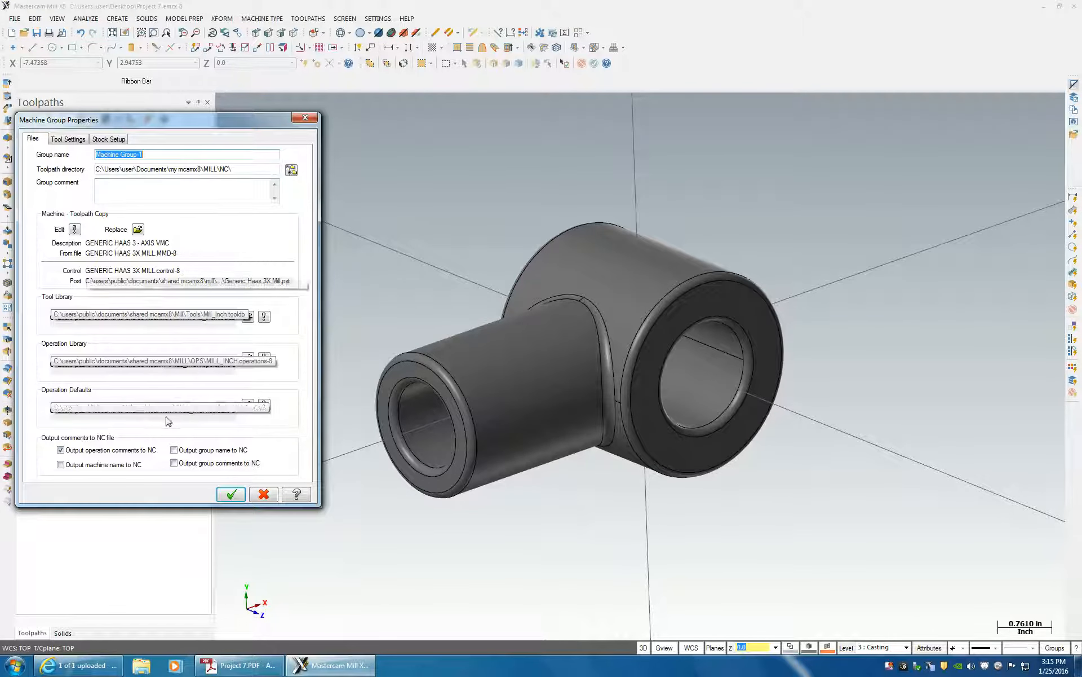
left_click(66, 140)
left_click(186, 203)
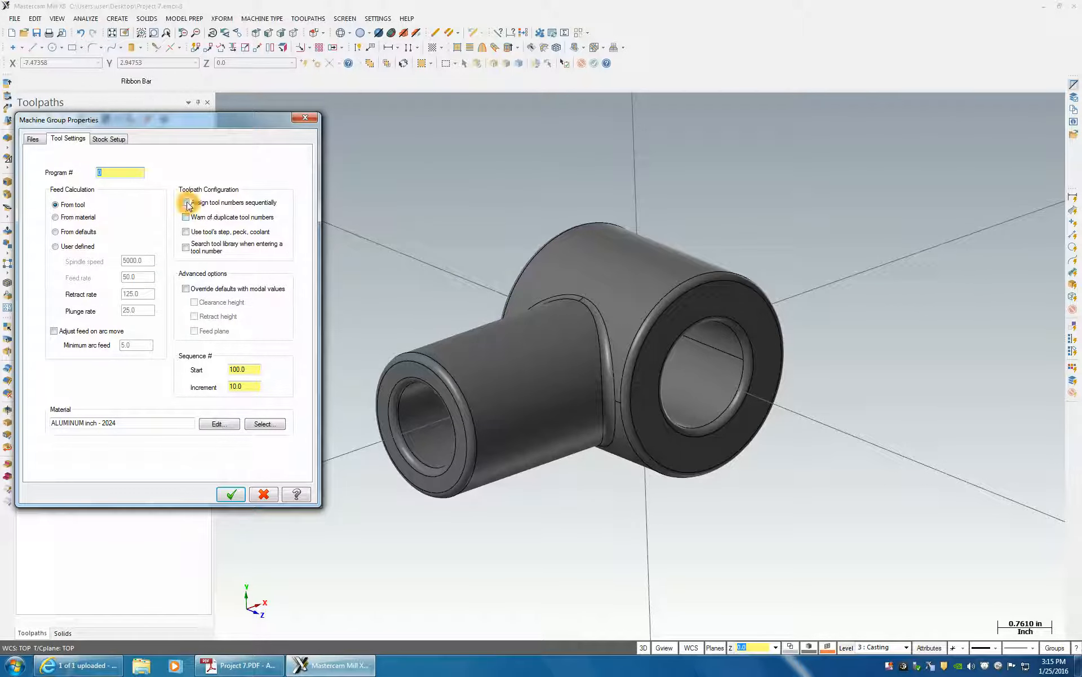
left_click(228, 233)
left_click(186, 217)
left_click(186, 231)
left_click(186, 247)
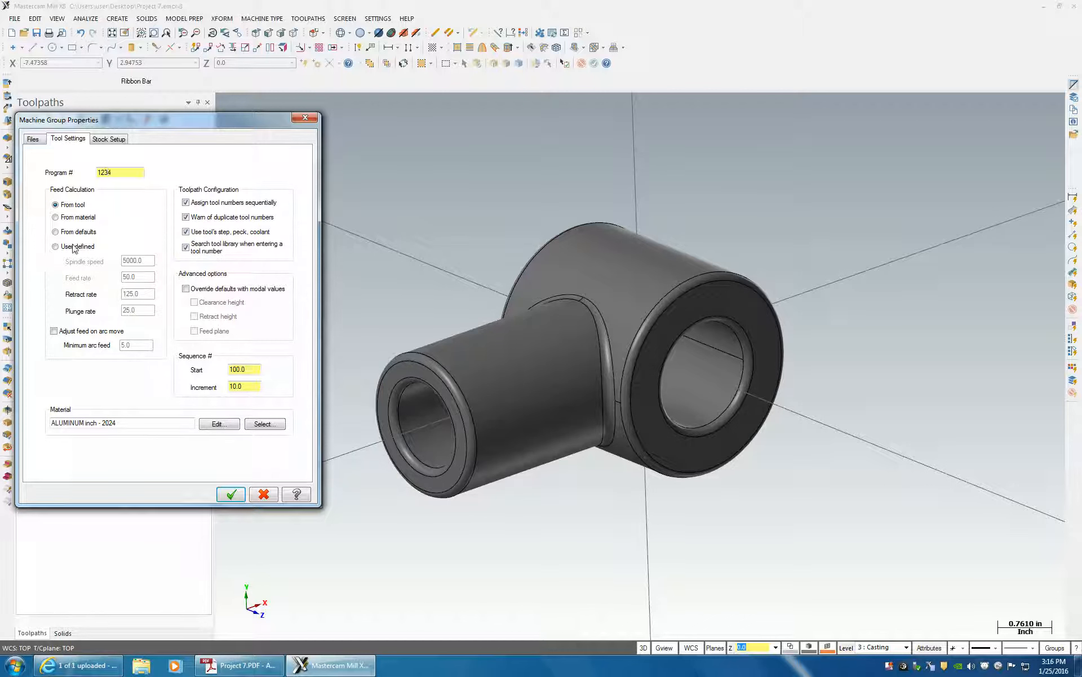
Step: Set the machine group's program number to 5368
left_click(116, 174)
double_click(116, 175)
type("5368")
left_click(166, 150)
Step: Set the stock shape to Solid in the stock setup and pick the casting as the stock model
left_click(109, 141)
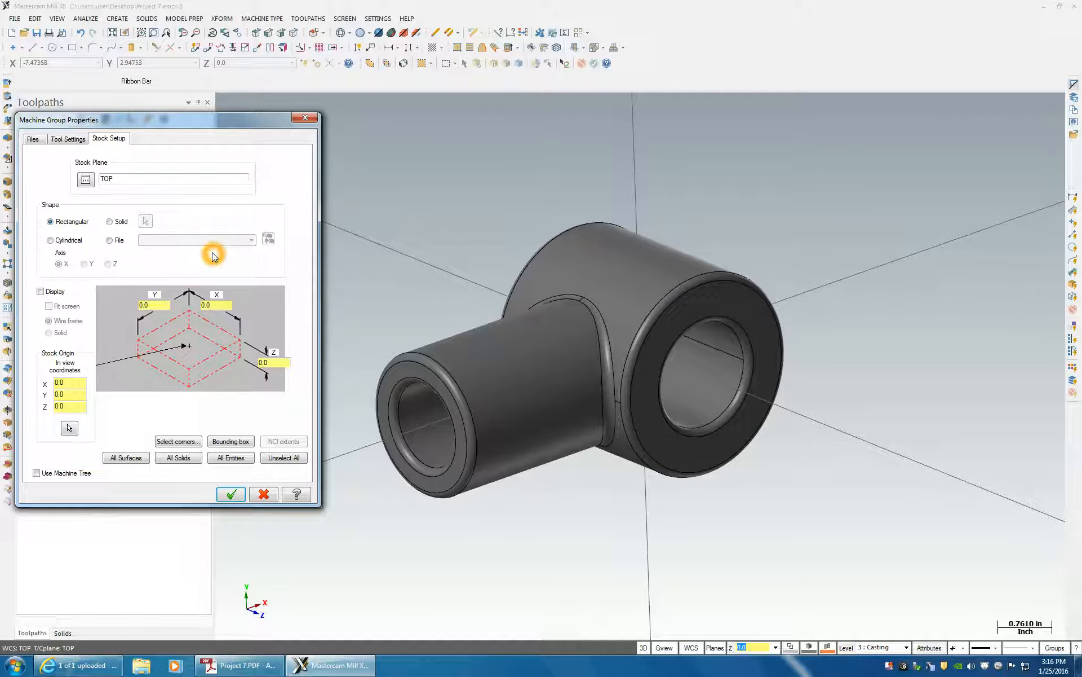
left_click_drag(181, 125, 196, 153)
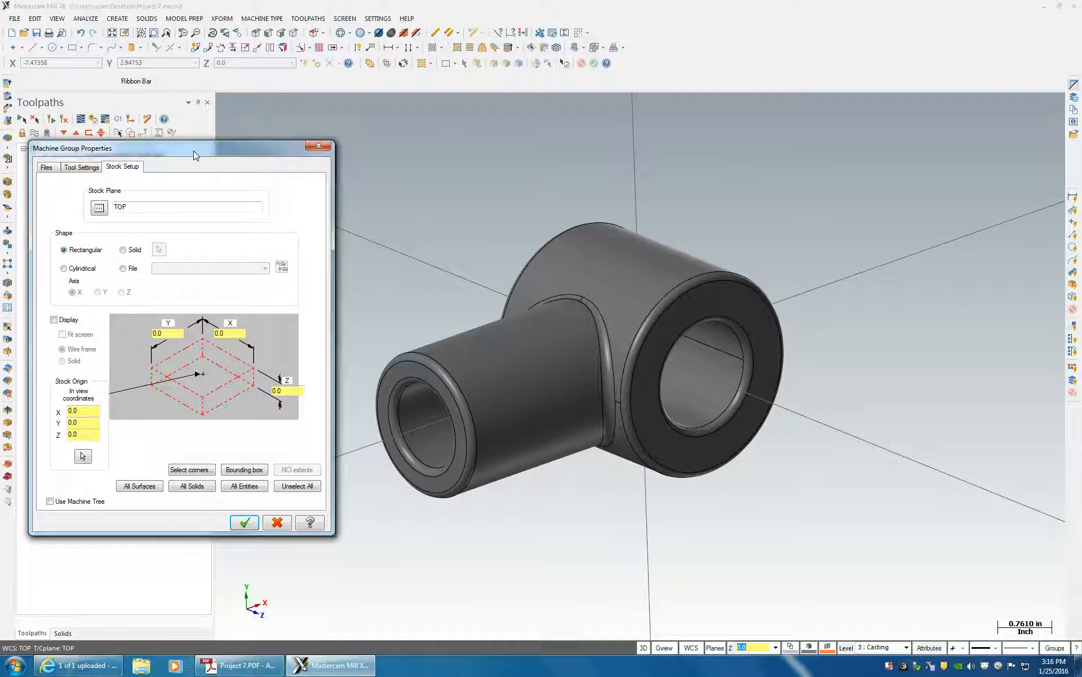
left_click(538, 427)
left_click_drag(196, 153, 314, 136)
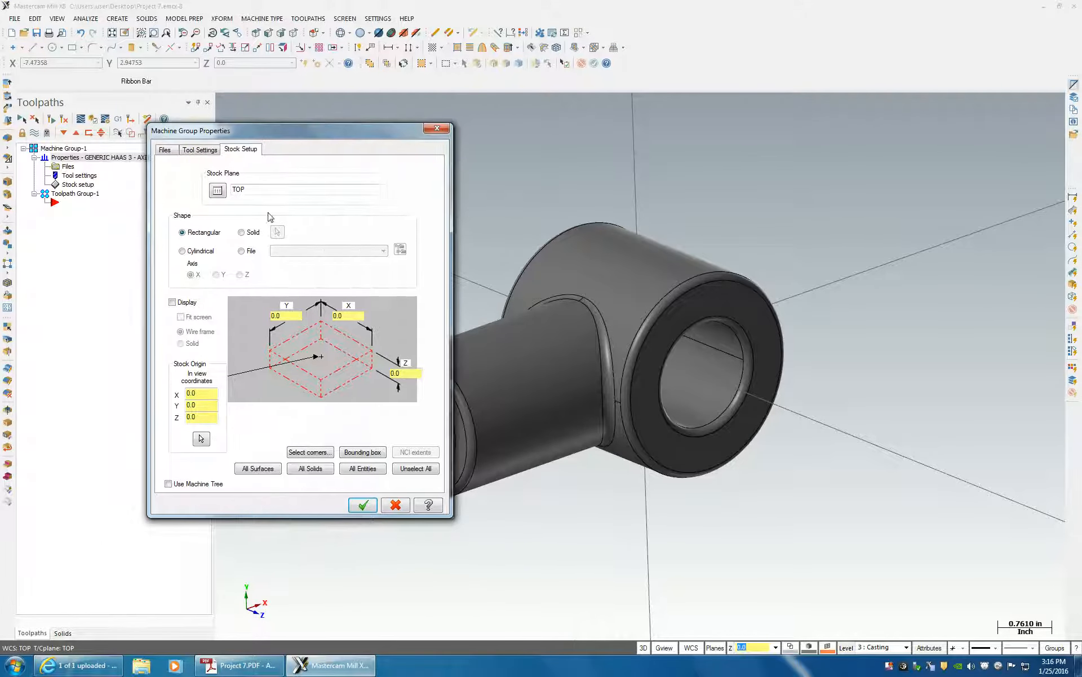
left_click(242, 233)
left_click(277, 232)
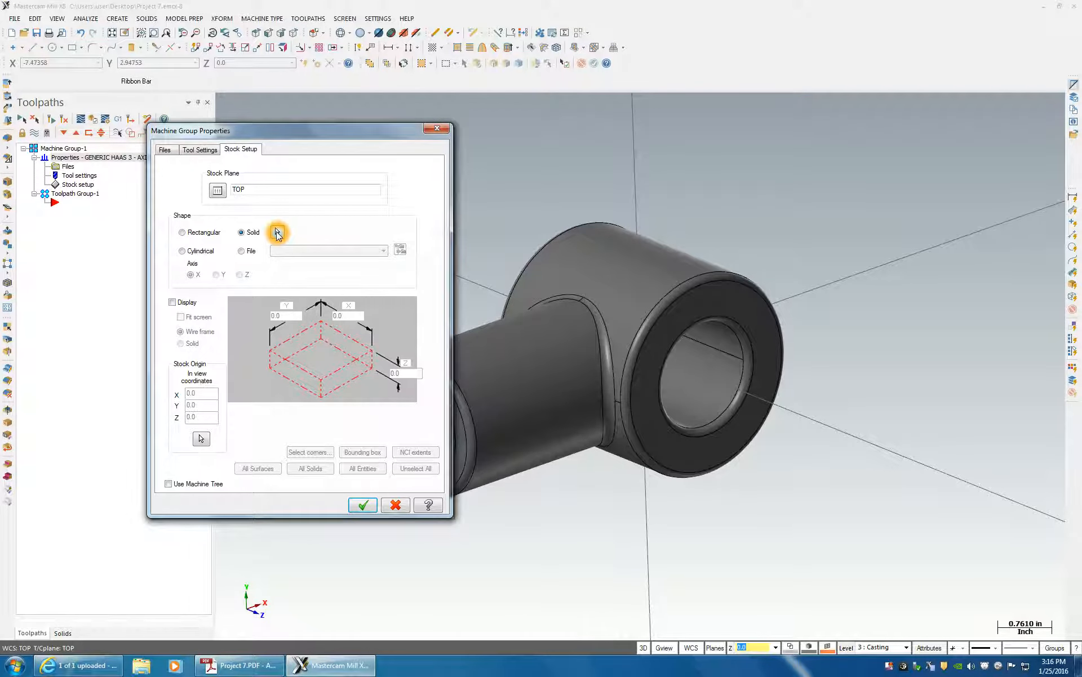
left_click(653, 282)
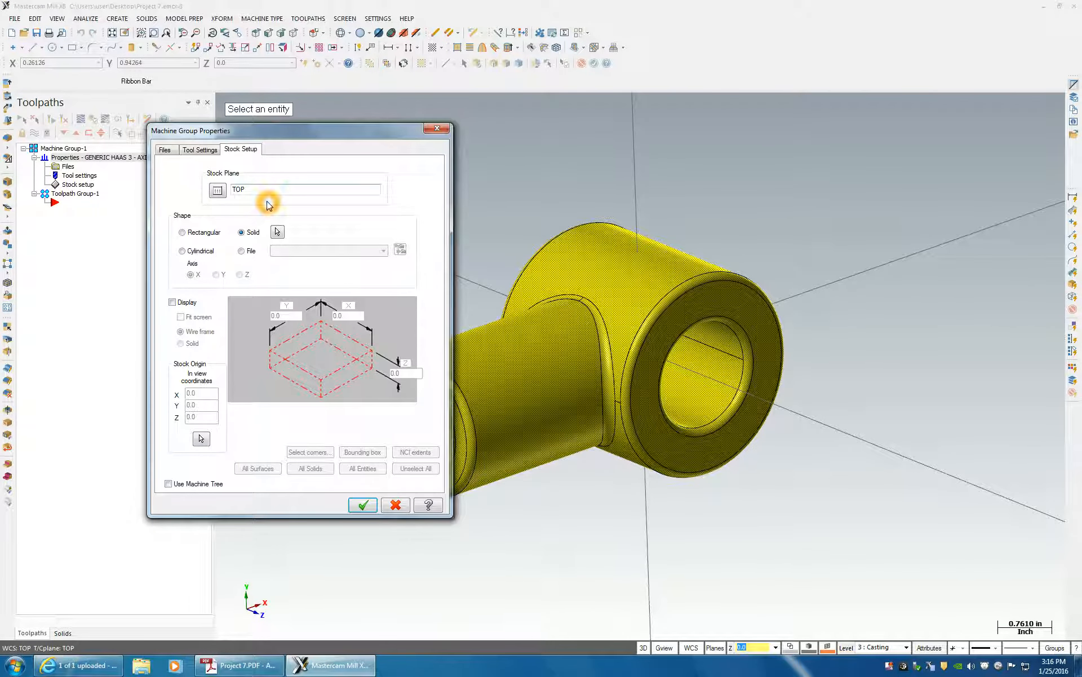
Step: Enable the stock display as a solid and accept the machine group properties
left_click(173, 303)
left_click(181, 344)
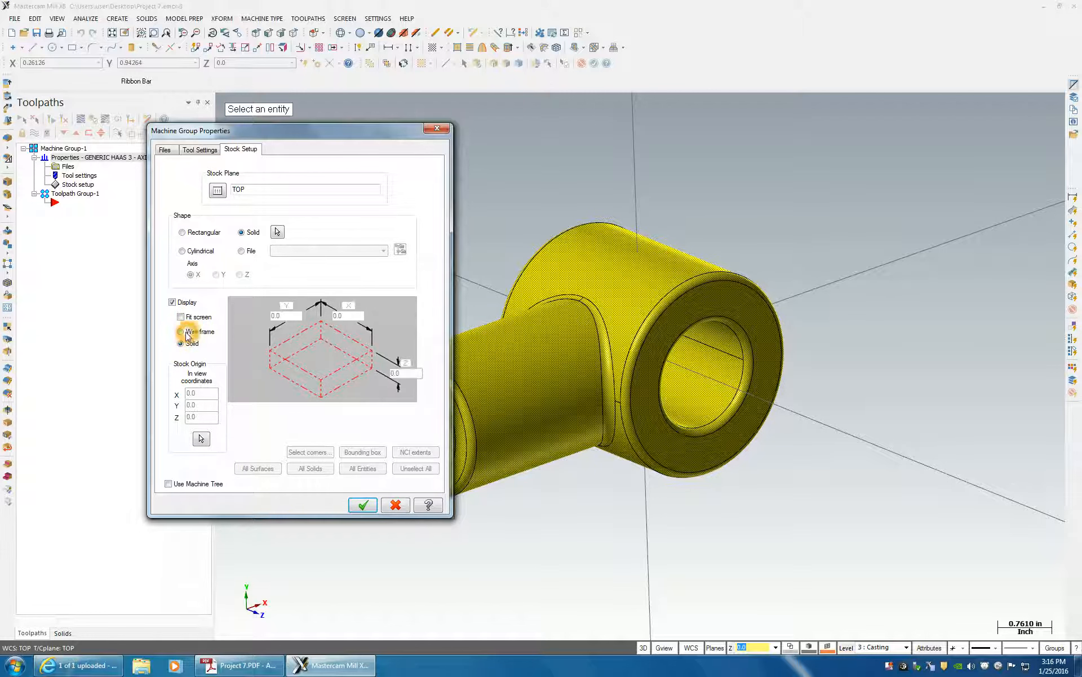
left_click(363, 507)
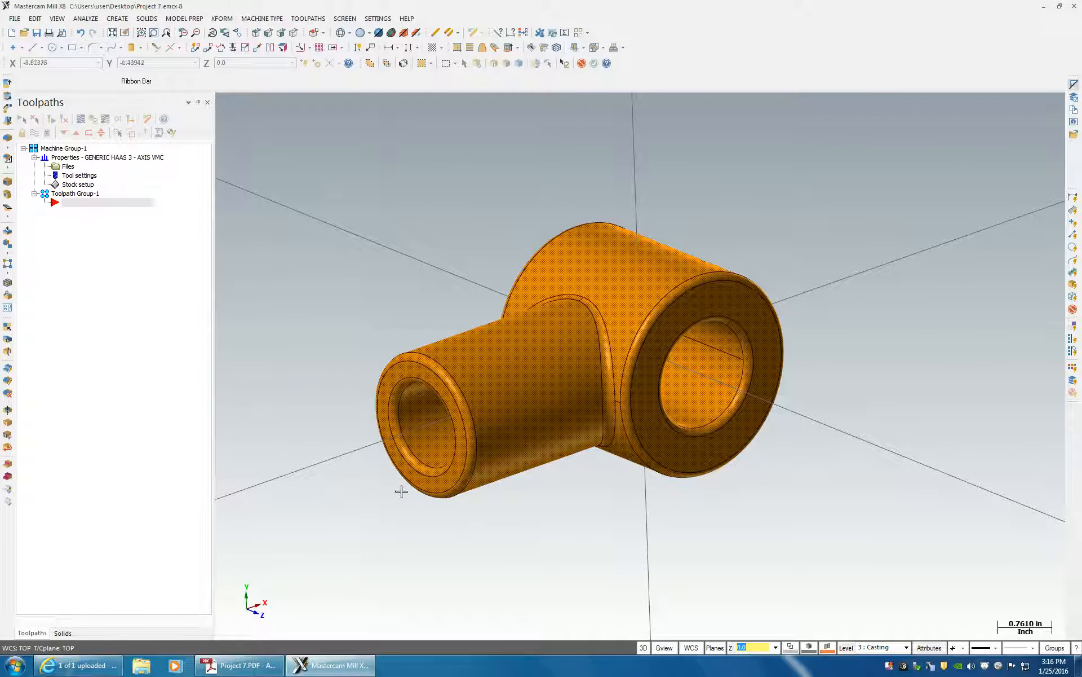
Step: Make Solids the main level, hide the Casting level and accept the level settings
left_click(846, 647)
left_click(643, 301)
left_click(635, 281)
left_click(640, 300)
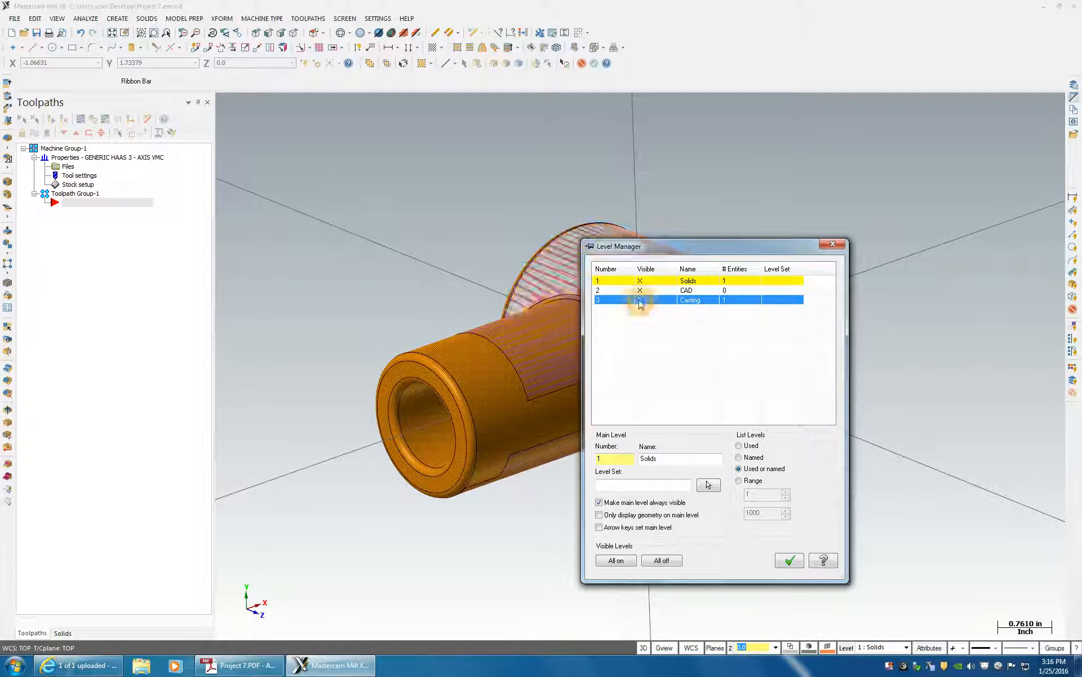
left_click(790, 561)
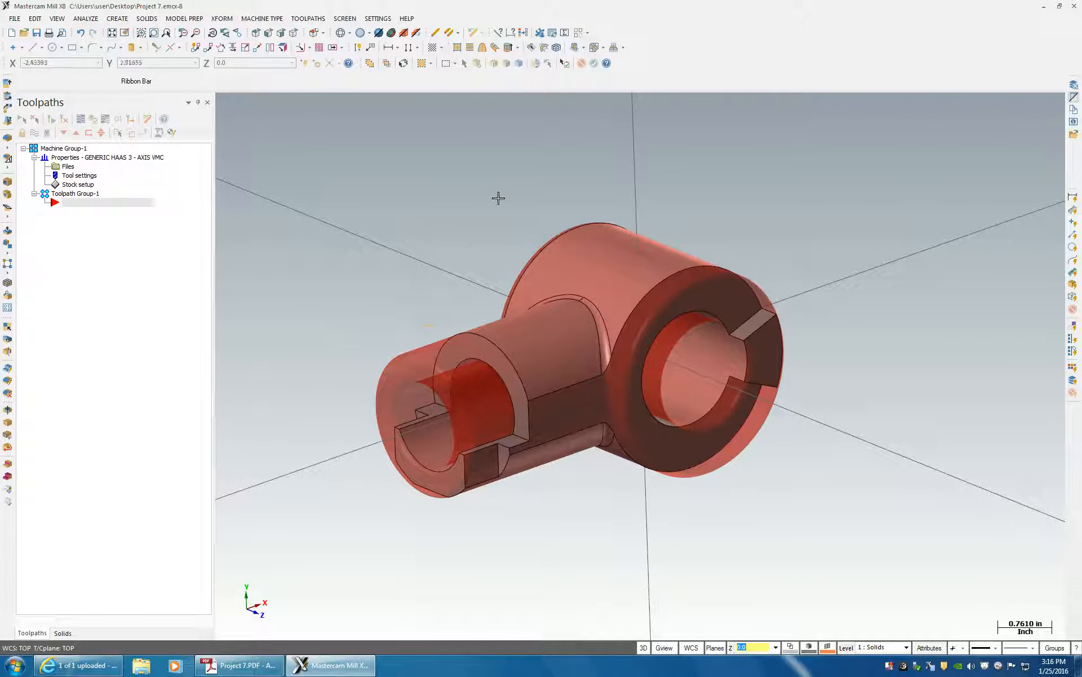
Step: Toggle the stock shading and stock display to compare the stock with the finished part
left_click(404, 36)
left_click(405, 35)
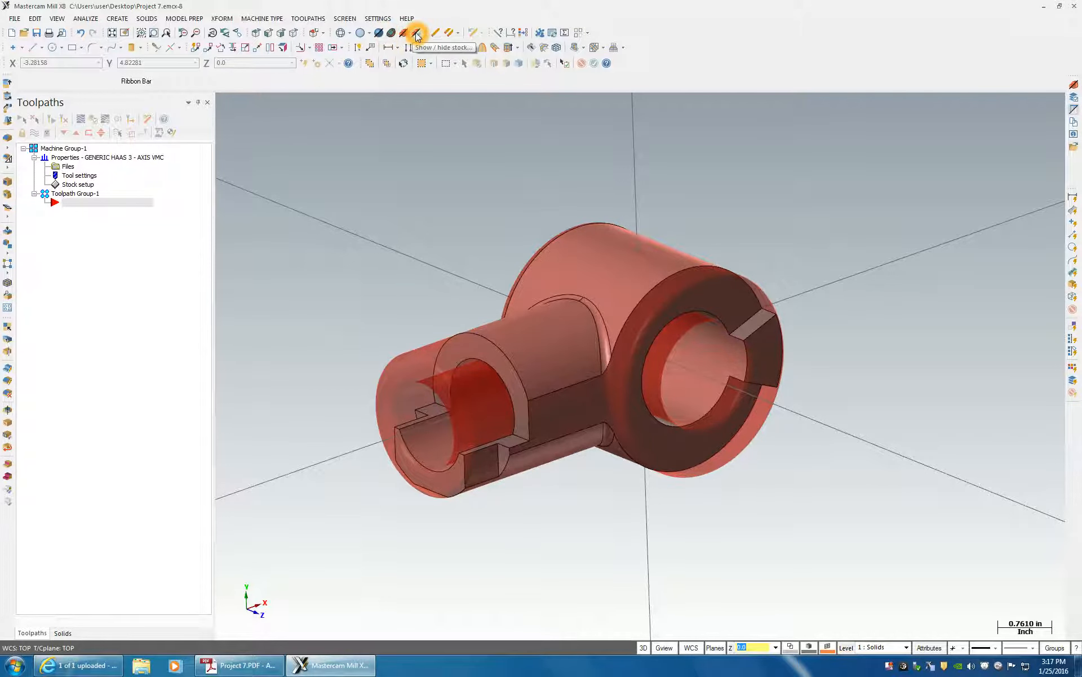
left_click(416, 35)
left_click(416, 35)
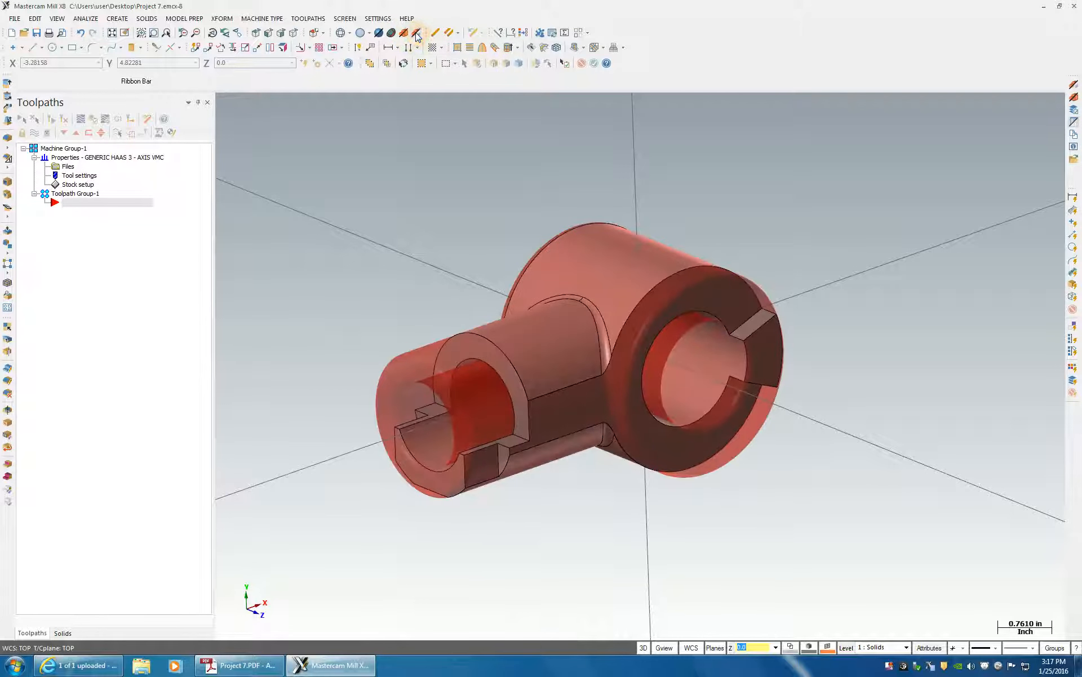
left_click(417, 35)
left_click(416, 35)
left_click(416, 35)
left_click(416, 35)
Step: Display the Casting level together with the finished part on the Solids level
left_click(845, 647)
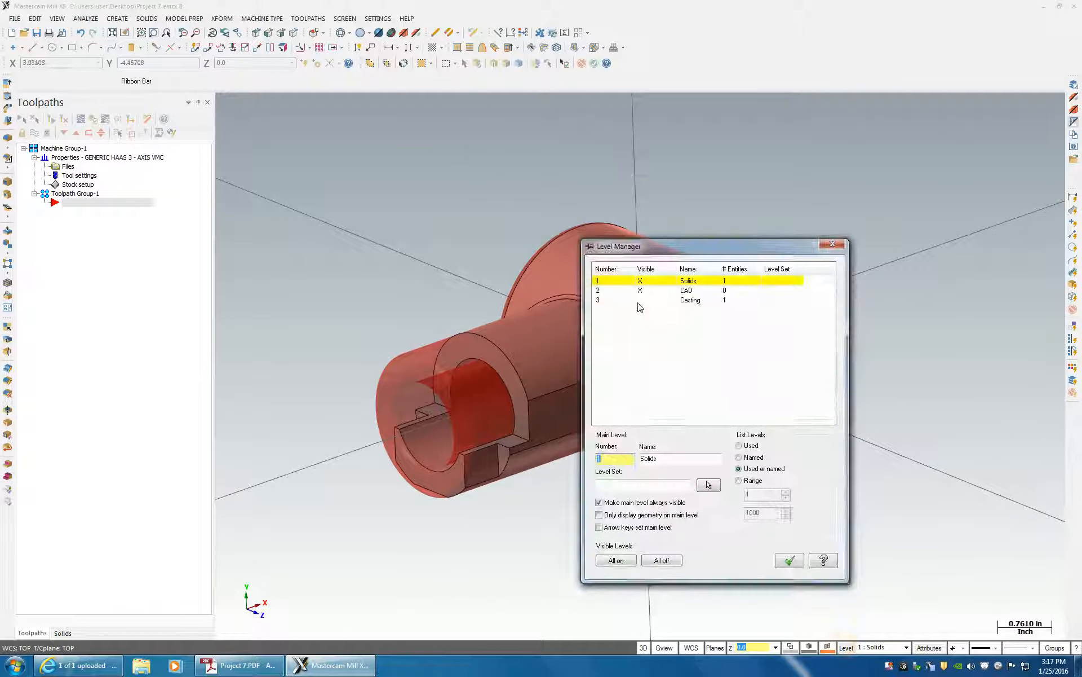
left_click(642, 302)
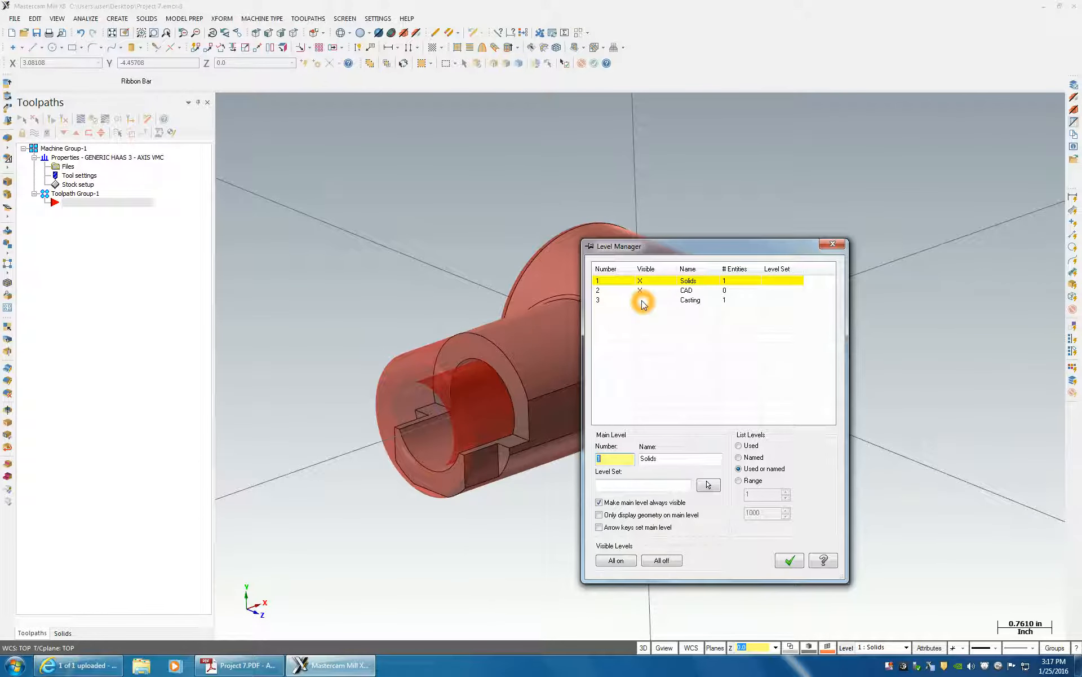
left_click(833, 244)
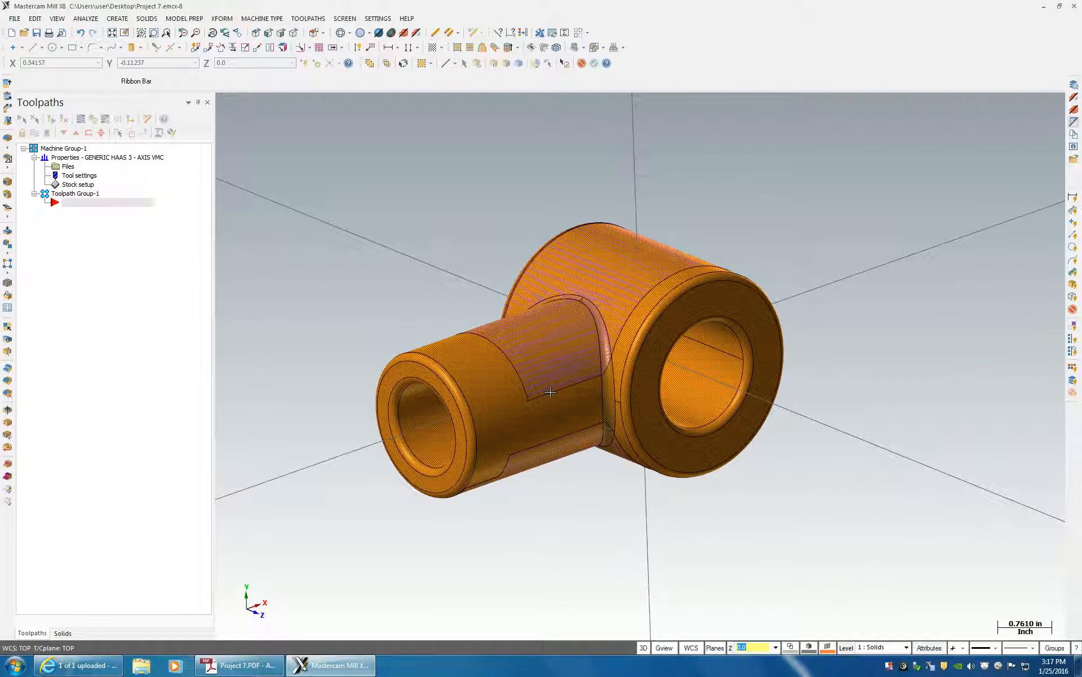
left_click(904, 650)
Step: Hide the Casting level, make level 2 CAD the main level and accept the level settings
left_click(844, 647)
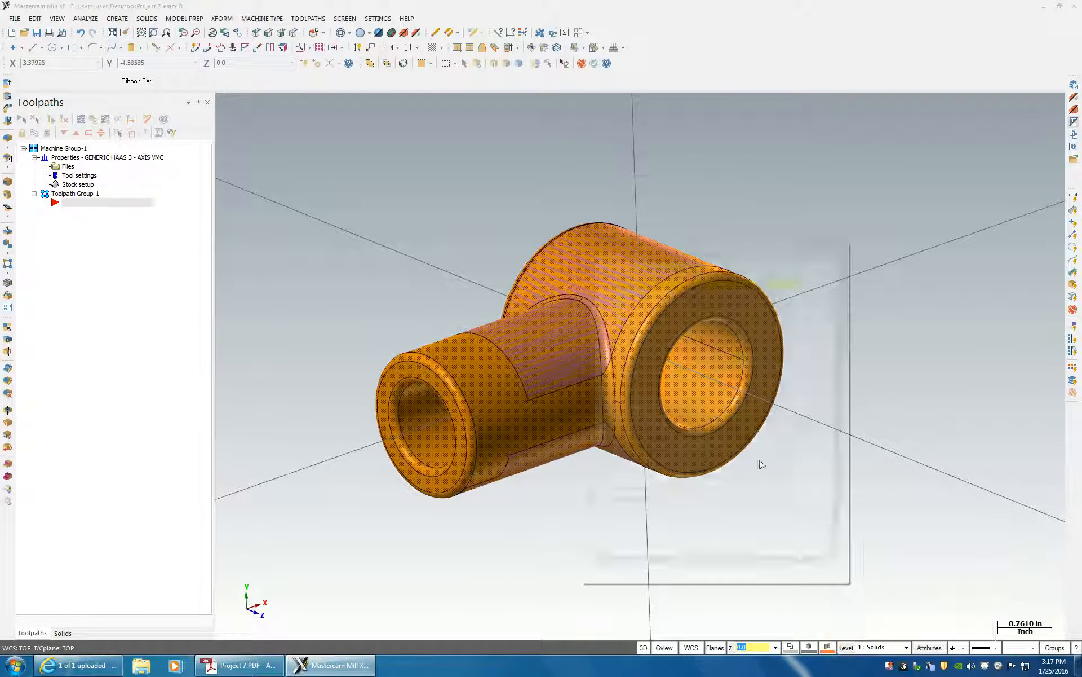
left_click(642, 301)
left_click(612, 290)
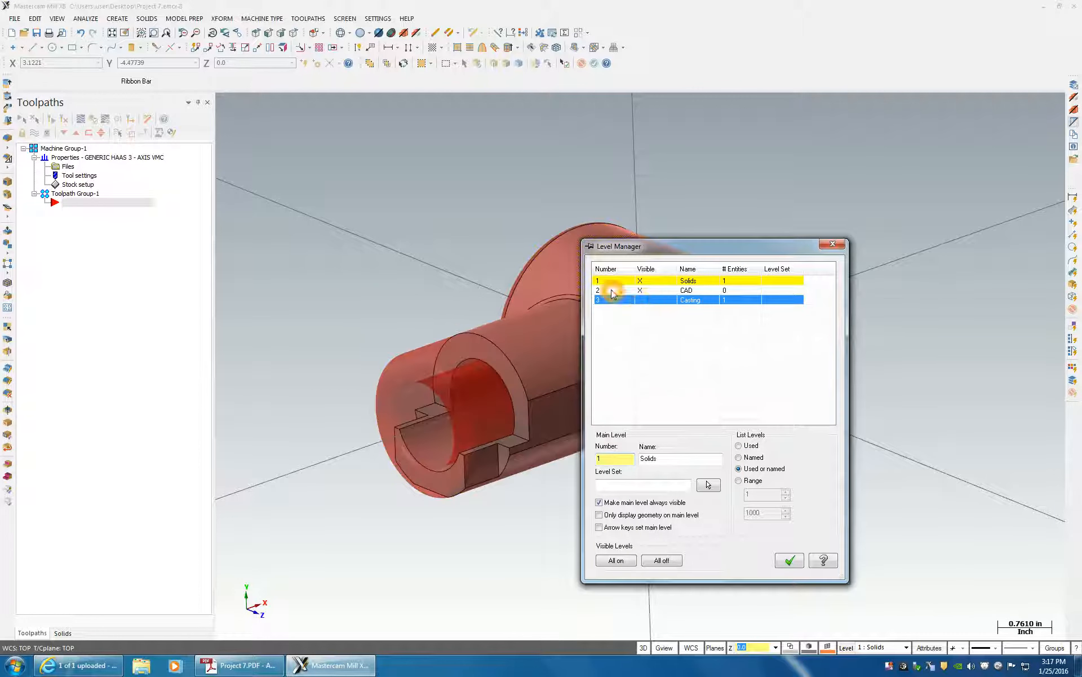
left_click(639, 293)
left_click(787, 565)
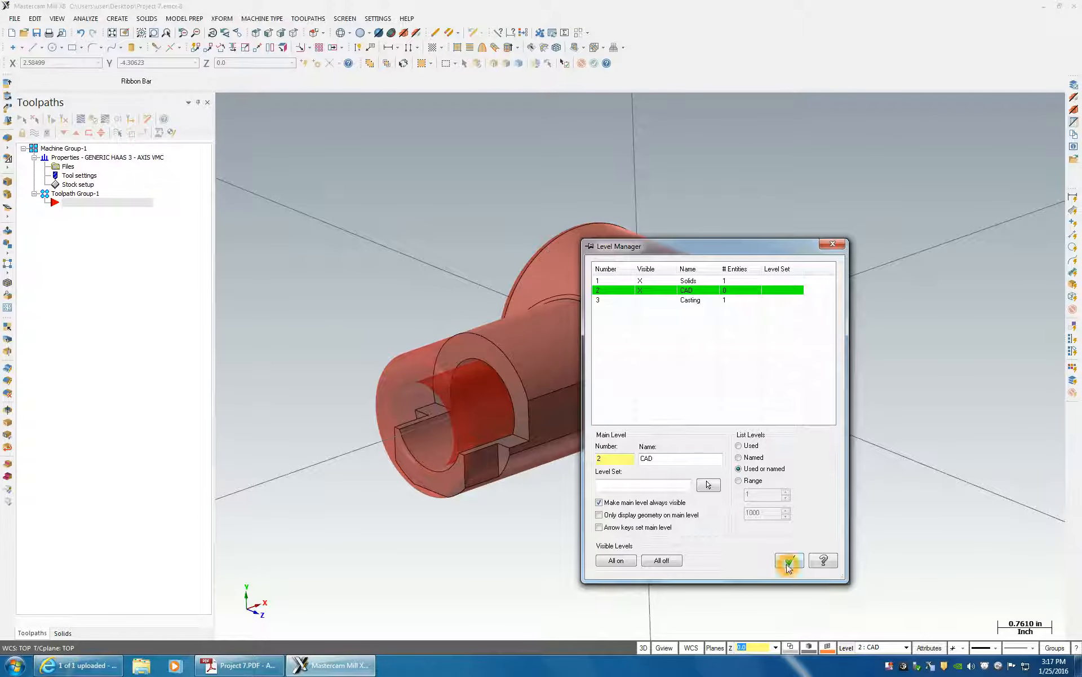
left_click(788, 560)
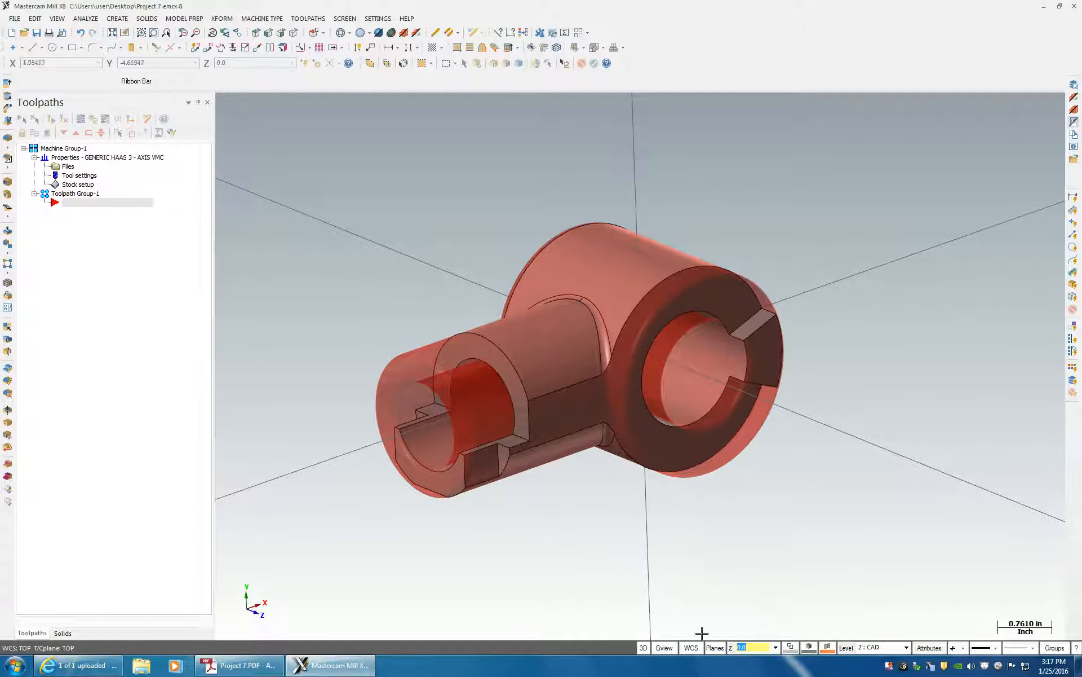
Step: Set the work coordinate system to Top and switch the graphics view to Top
left_click(691, 647)
left_click(703, 378)
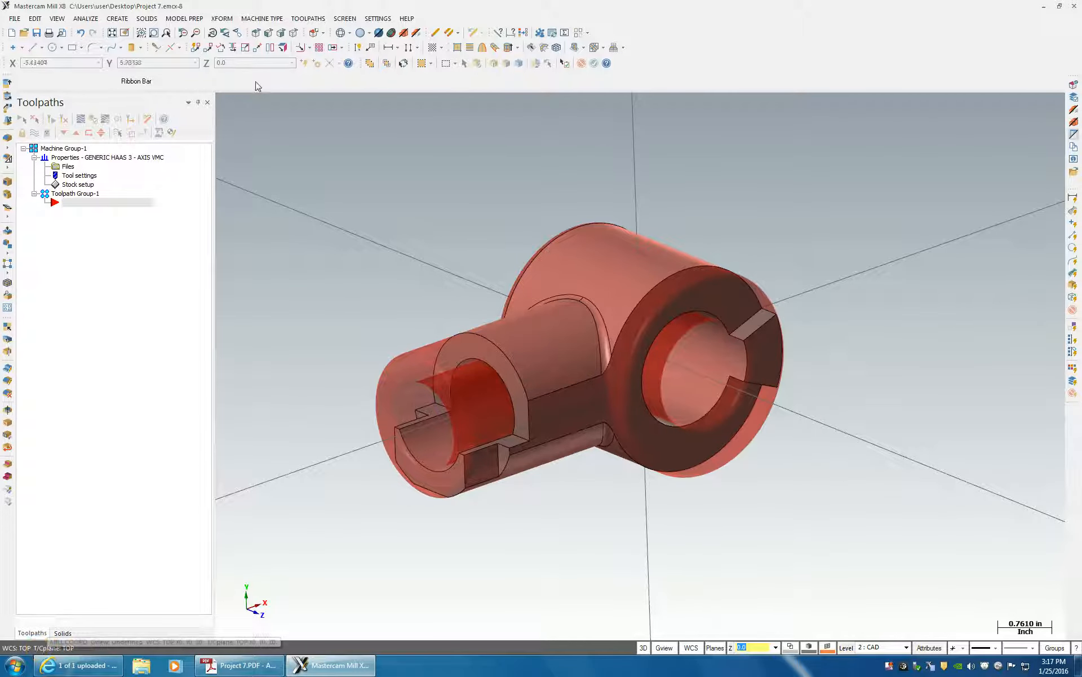
left_click(256, 34)
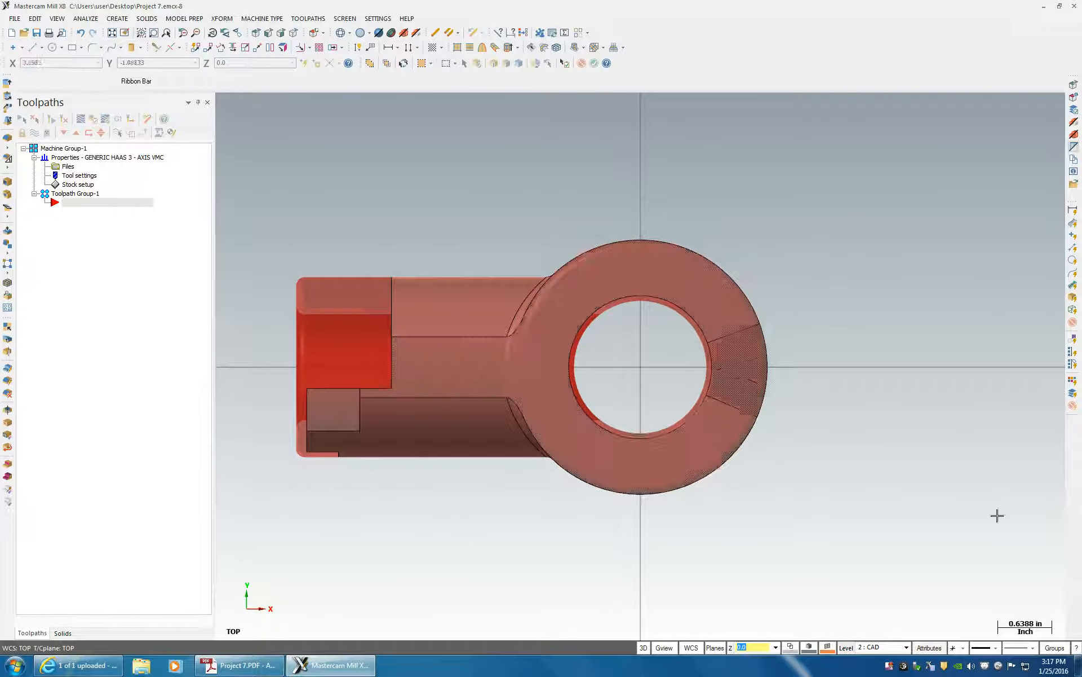
Step: Examine the finished part inside the transparent stock from above, from the side and from underneath
middle_click_drag(1032, 546, 868, 493)
middle_click_drag(845, 553, 845, 553)
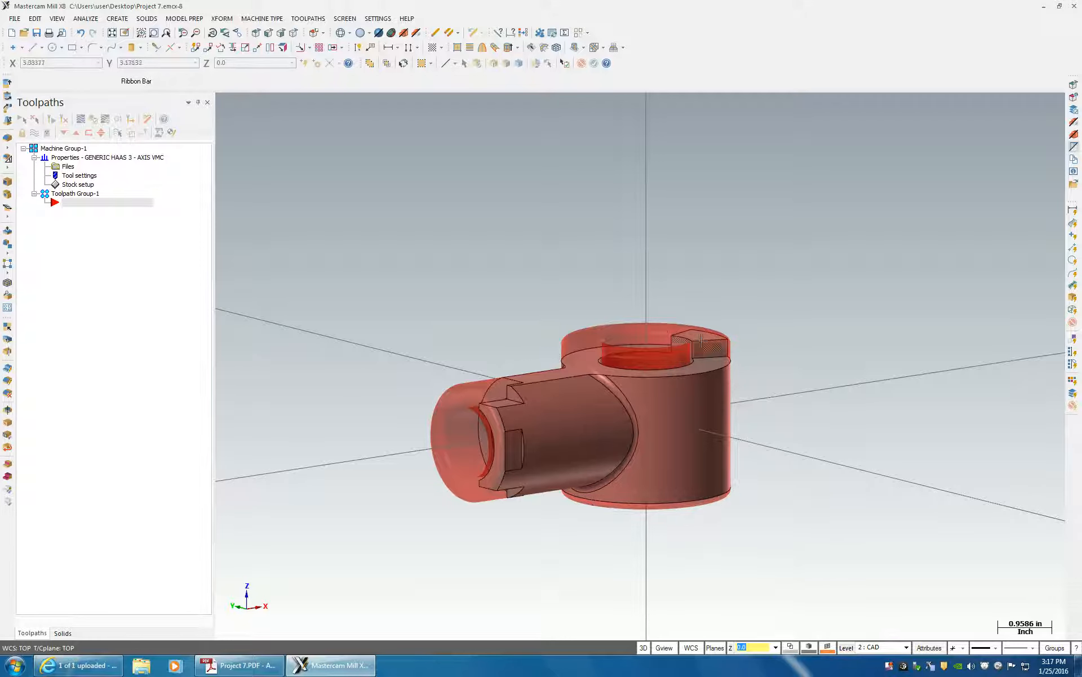
left_click(628, 369)
middle_click_drag(674, 272, 676, 269)
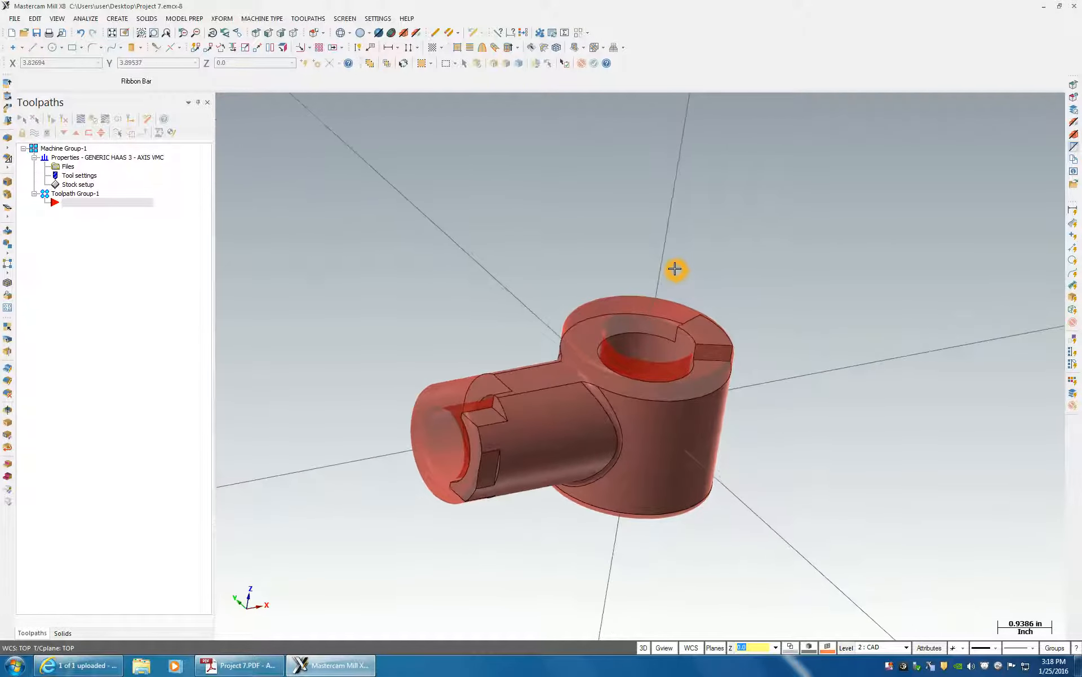
middle_click_drag(675, 269, 787, 273)
middle_click_drag(658, 483, 725, 408)
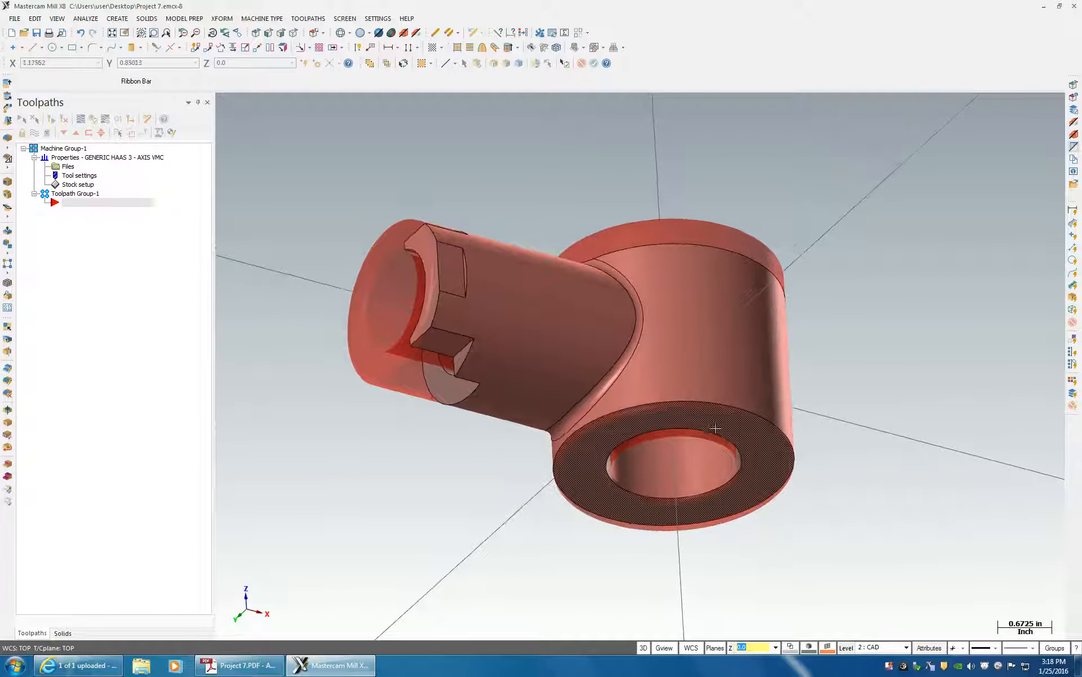
Step: Show the Casting level, hide the Solids level and accept the level settings
left_click(846, 648)
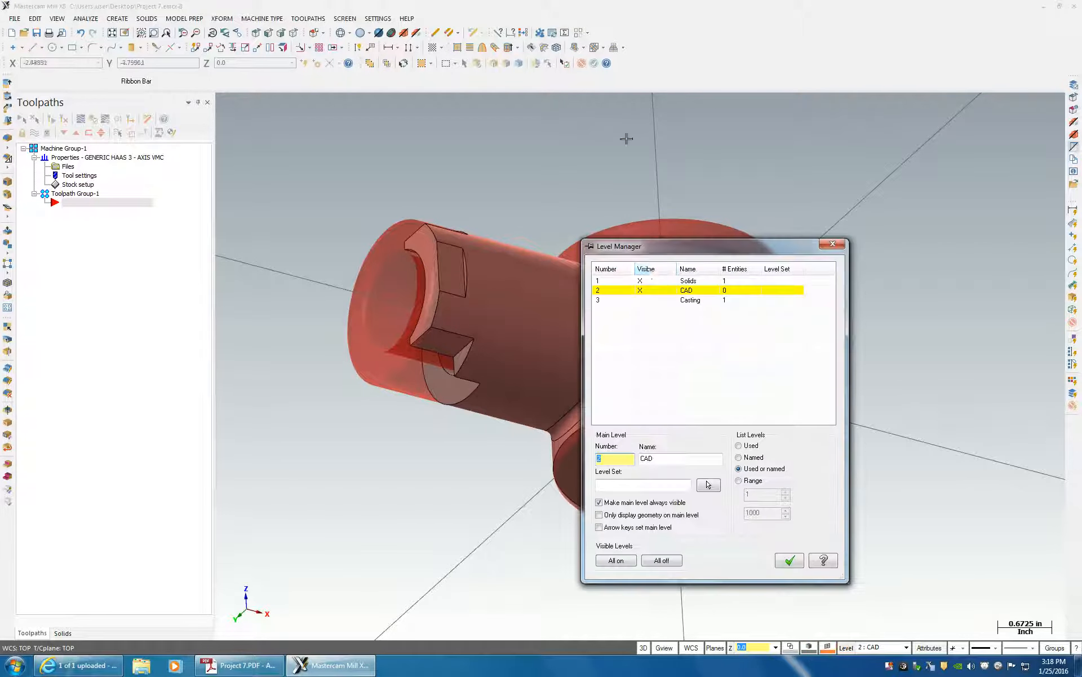
left_click(640, 299)
left_click(639, 280)
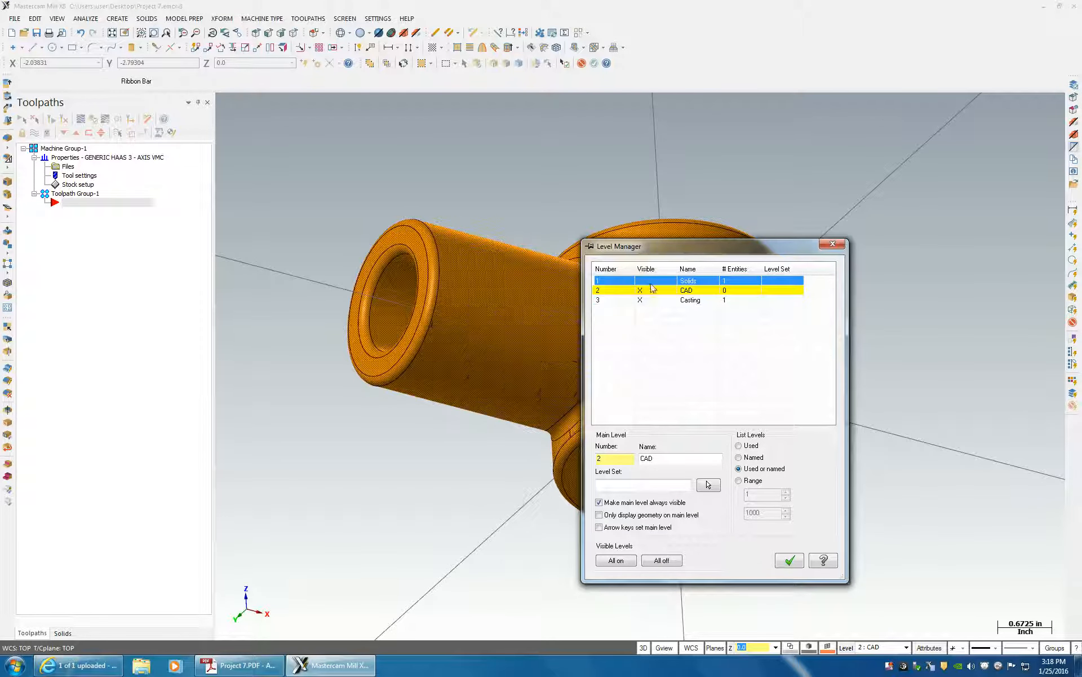
left_click(790, 560)
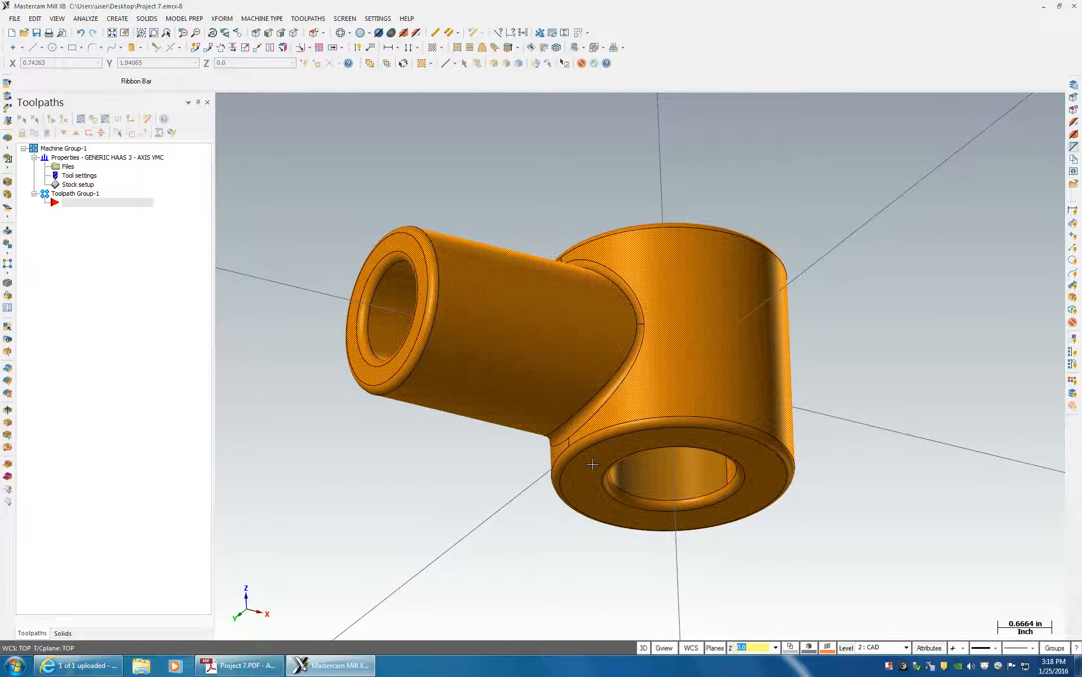
Step: In the Plane Manager, start a new plane from the flat bottom face of the casting's vertical boss
left_click(690, 650)
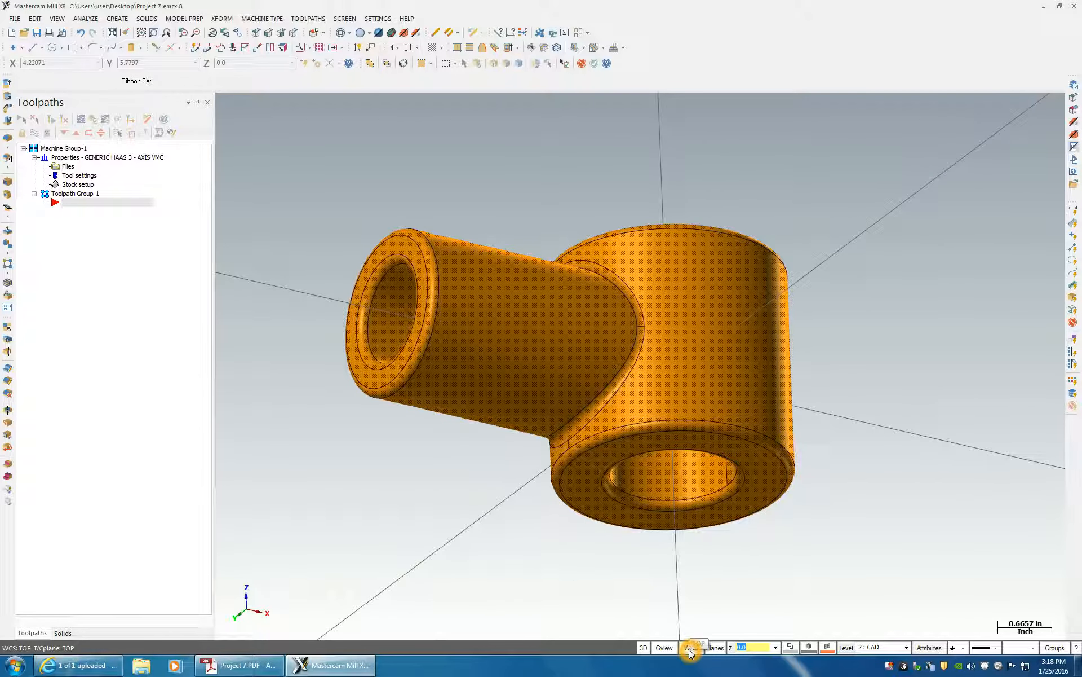
left_click(690, 648)
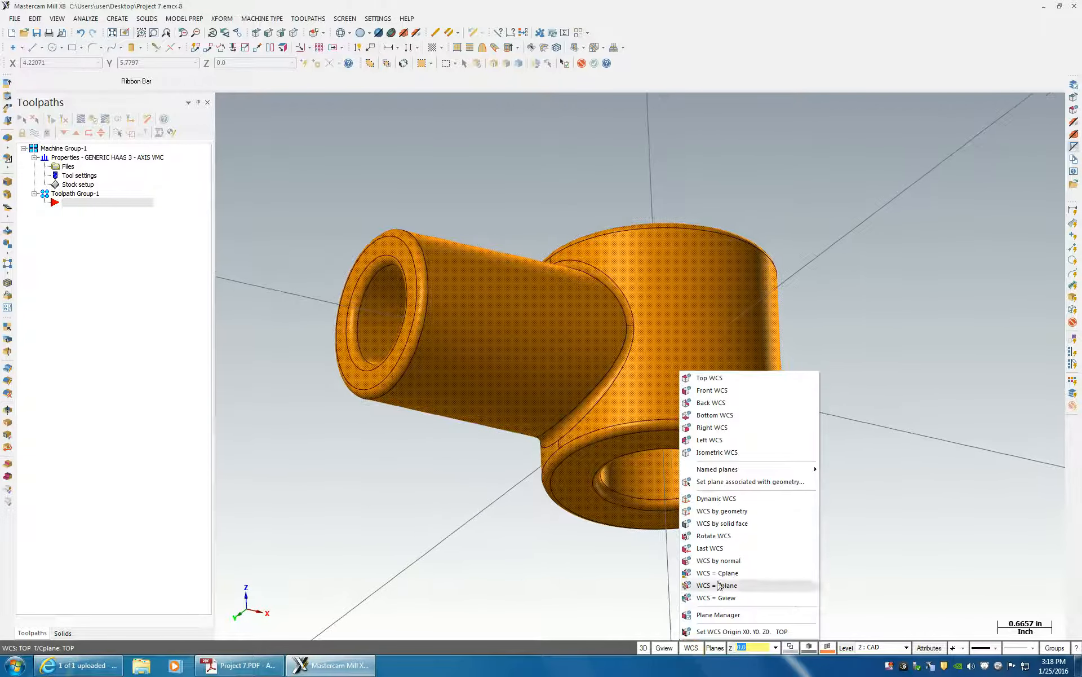
left_click(717, 615)
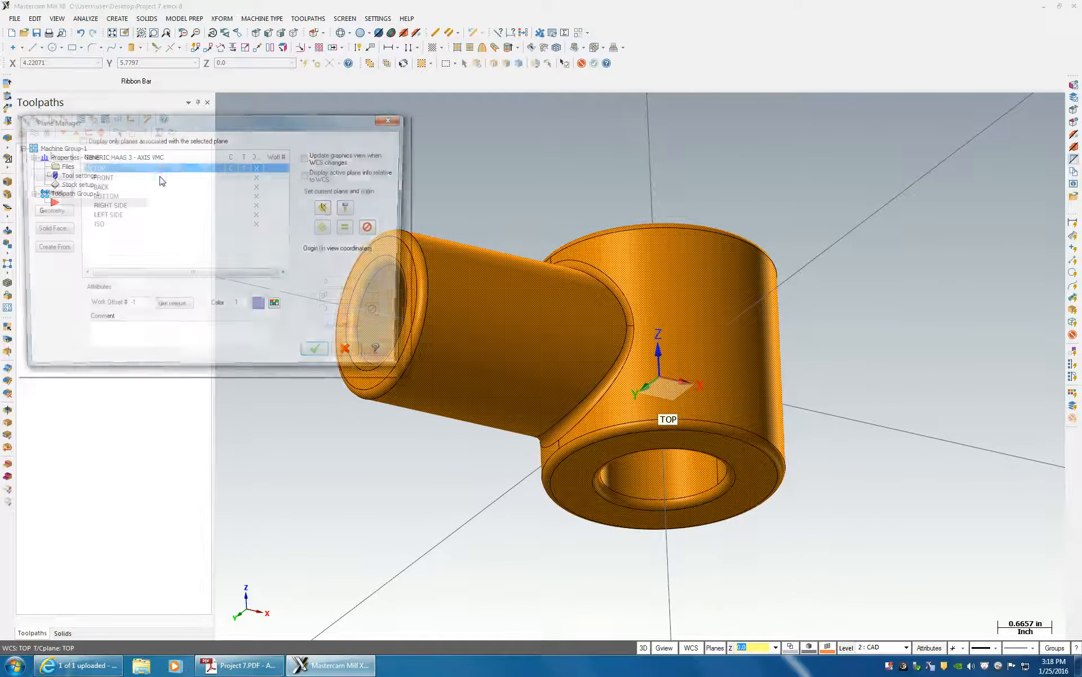
left_click_drag(183, 126, 194, 72)
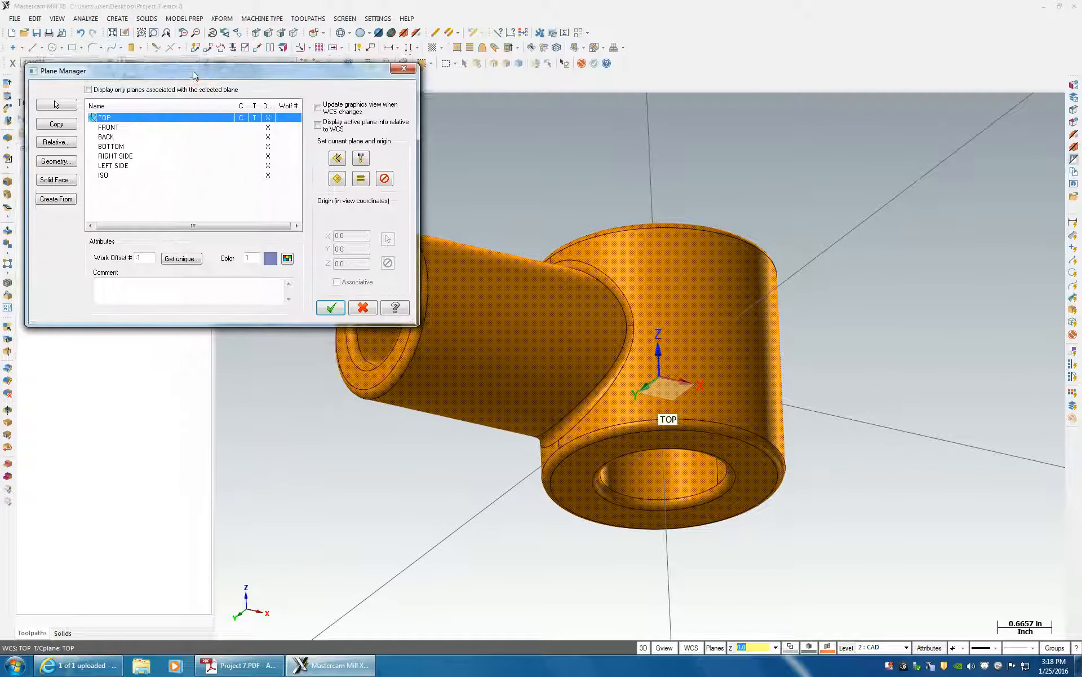
left_click(67, 195)
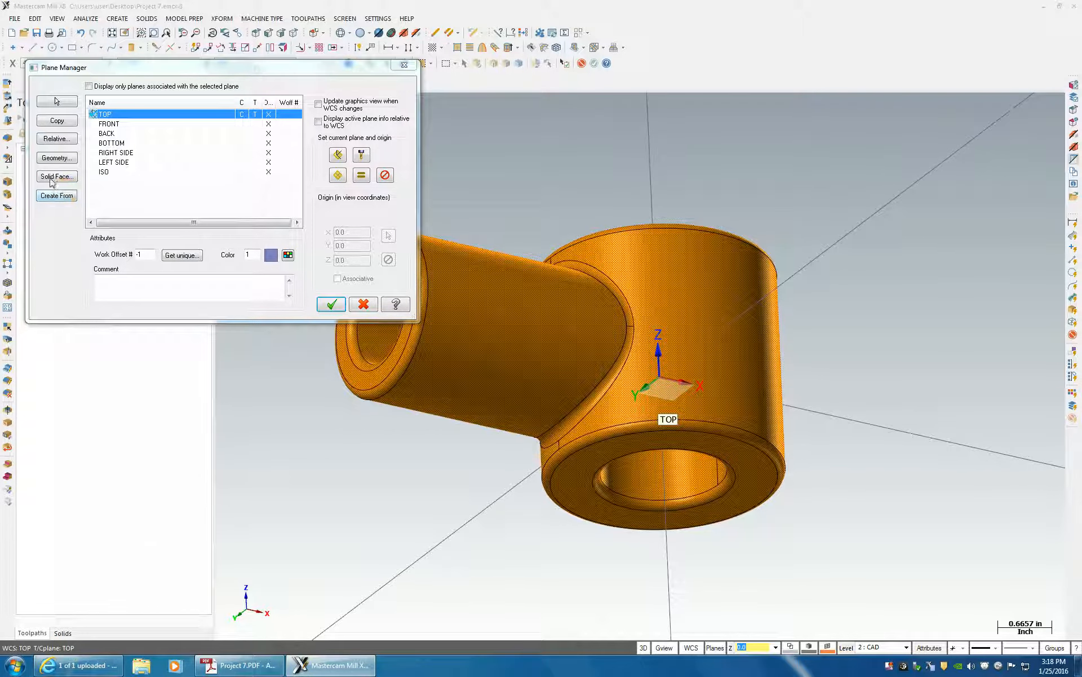
left_click(57, 177)
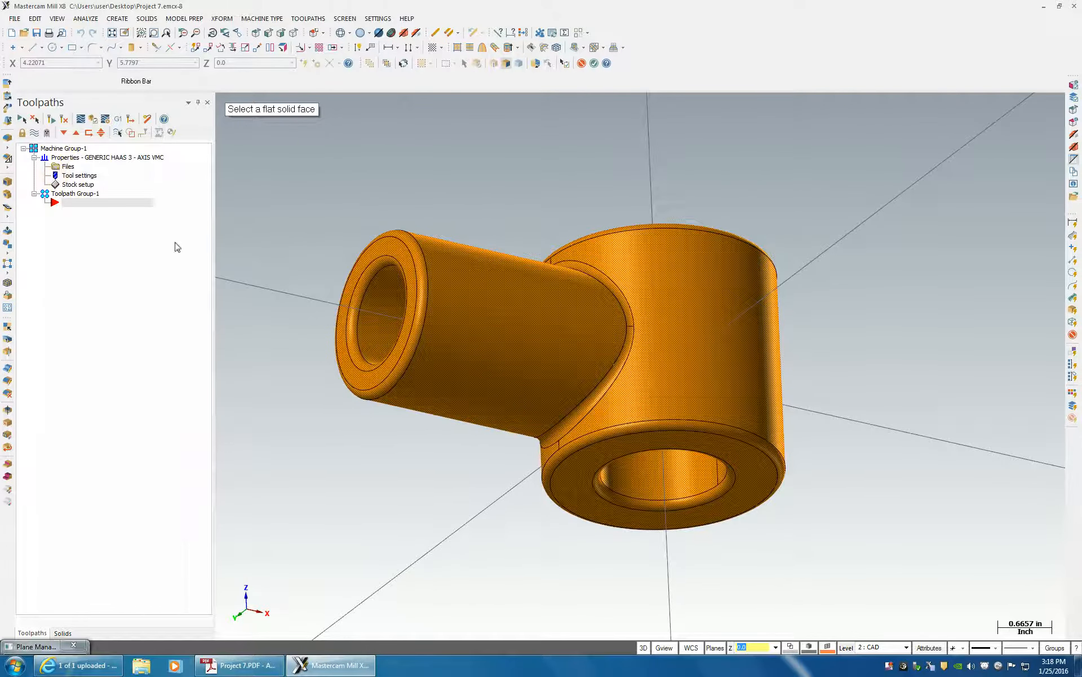
left_click(581, 475)
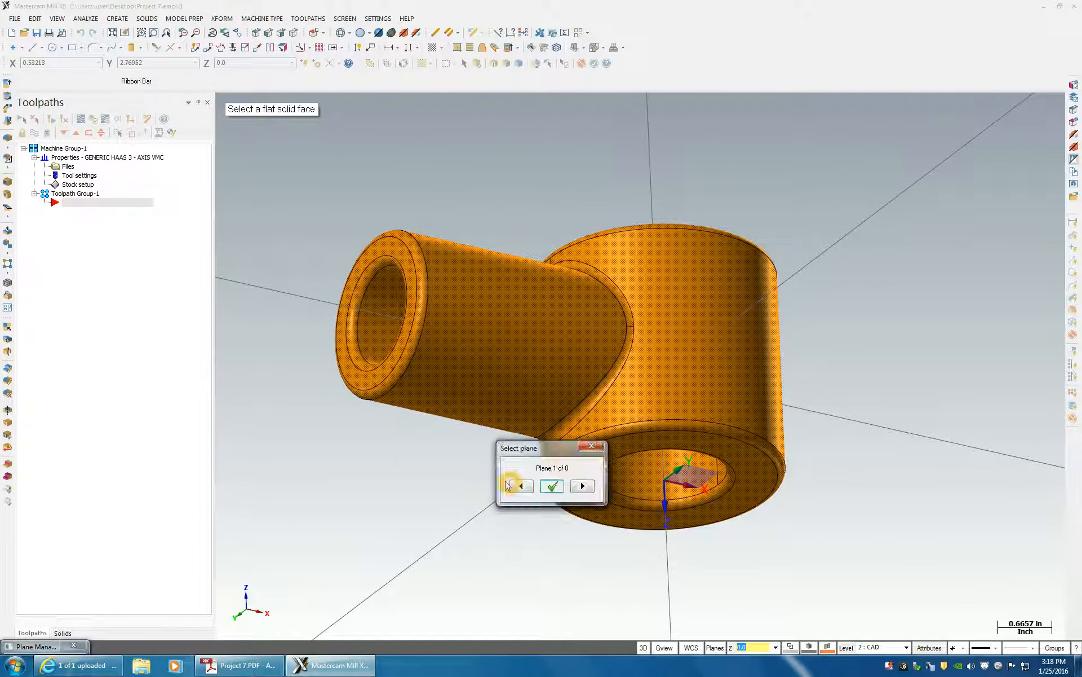
Step: Cycle the candidate orientations for the new plane to plane 5 of 8 and inspect its axes on the casting
left_click_drag(540, 452, 945, 448)
middle_click_drag(676, 488, 703, 516)
scroll(703, 516, "down", 2)
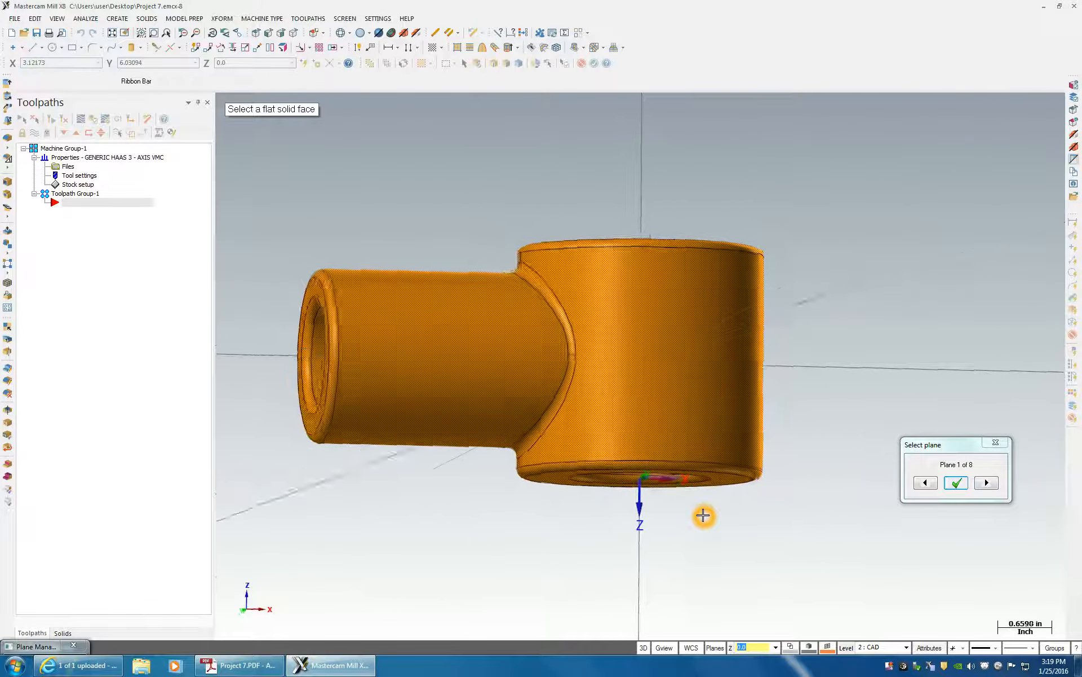
scroll(703, 515, "down", 3)
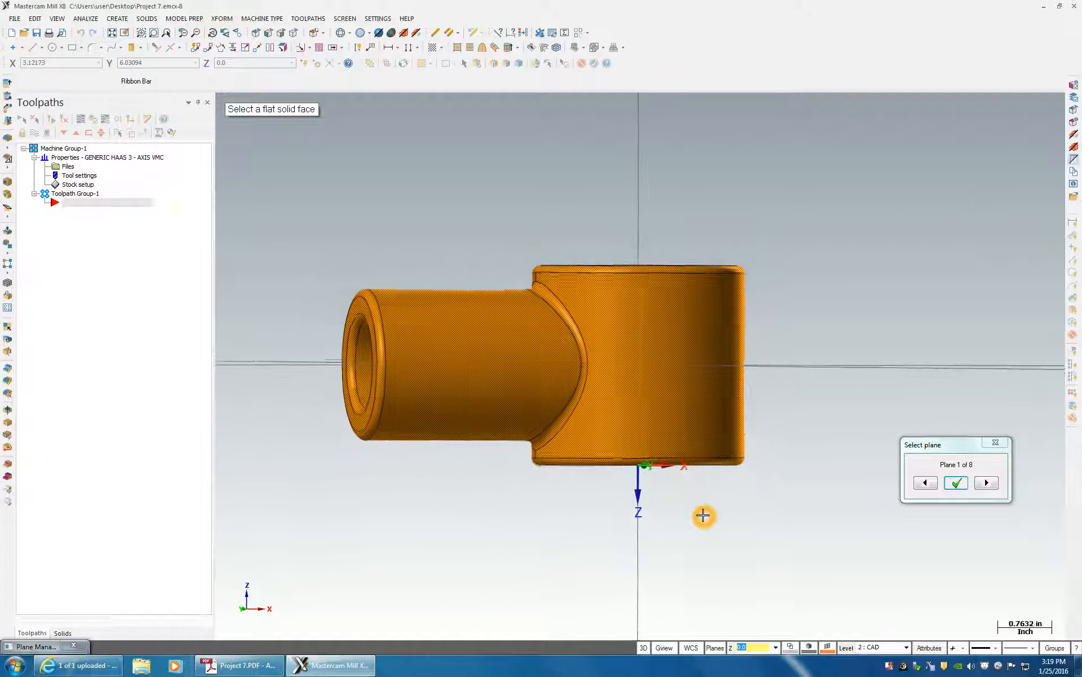
middle_click_drag(703, 515, 701, 508)
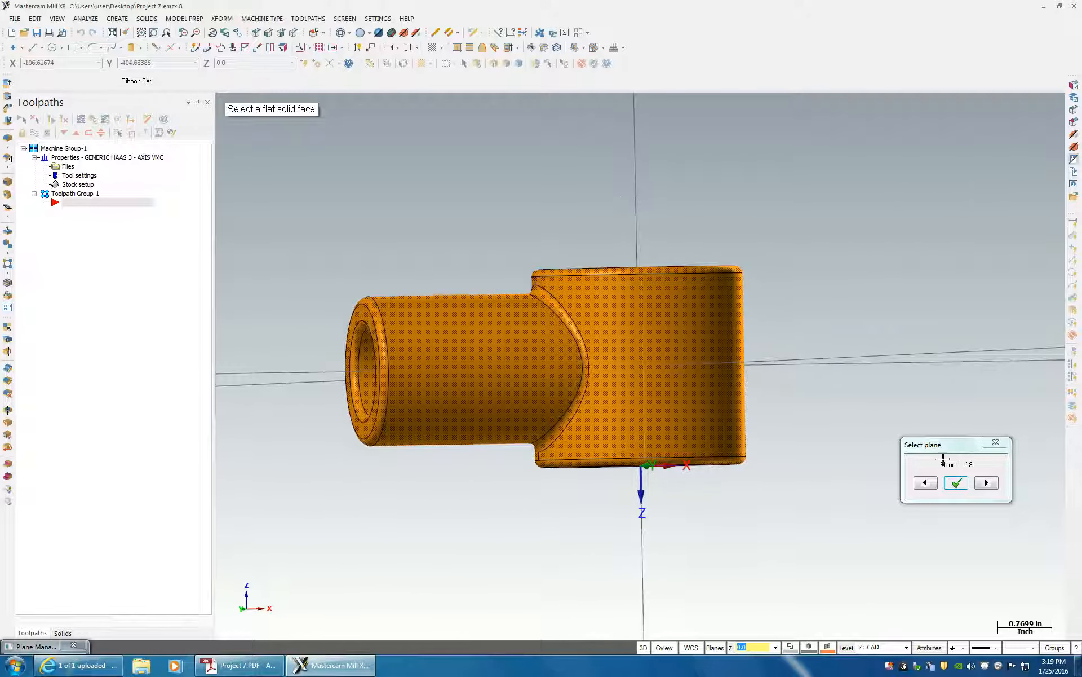
left_click(991, 483)
left_click(992, 483)
left_click(991, 483)
left_click(991, 483)
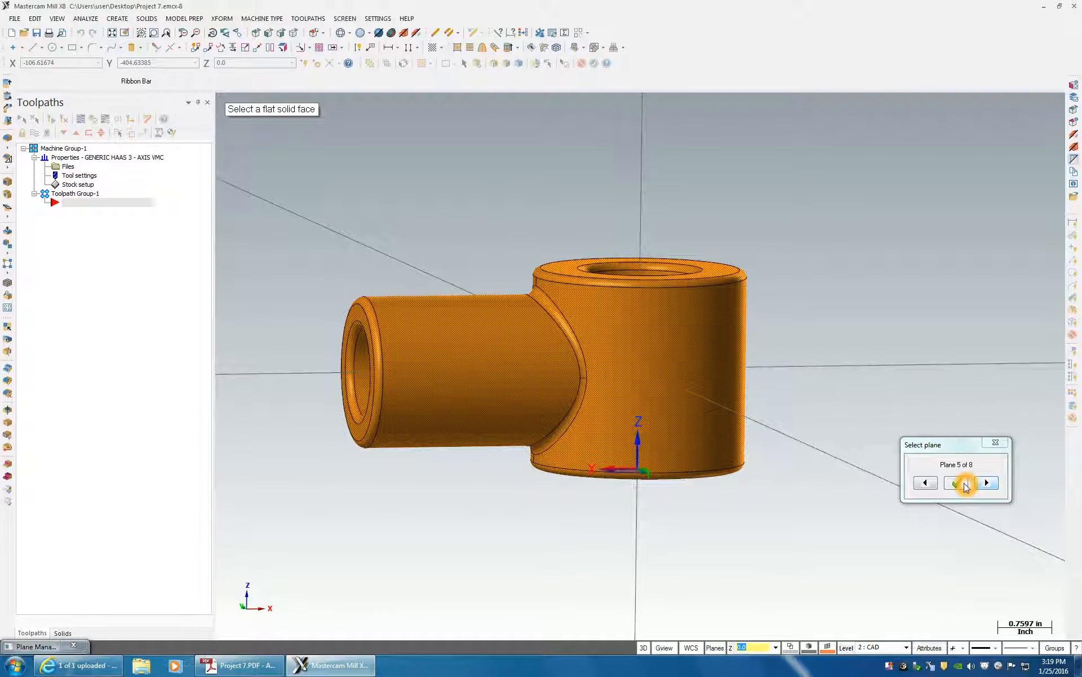
middle_click_drag(644, 465, 708, 526)
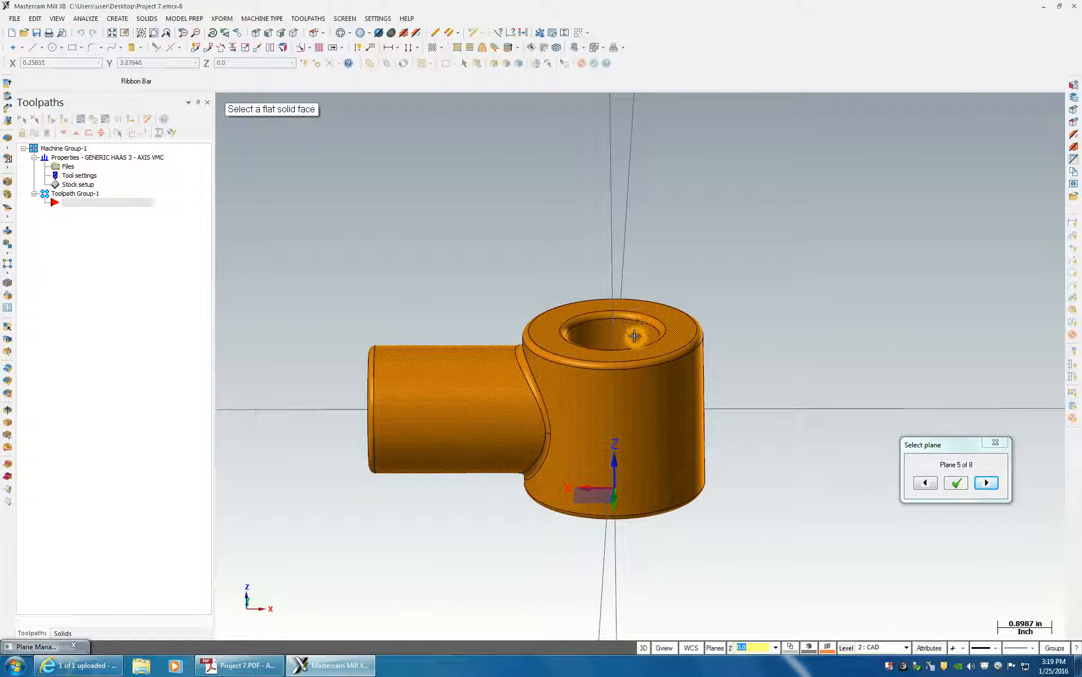
middle_click_drag(716, 341, 689, 355)
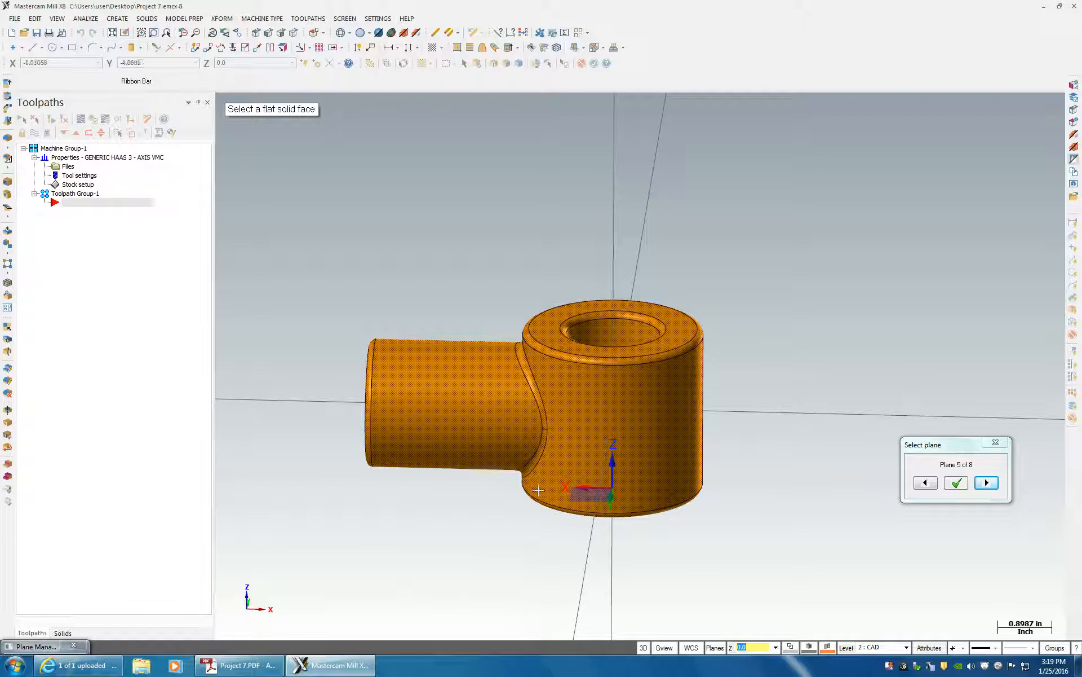
Step: Choose candidate plane 7 of 8, with Z up through the boss and X pointing away from the arm, and save it
left_click(987, 482)
left_click(986, 483)
middle_click_drag(755, 522, 733, 526)
middle_click_drag(646, 486, 620, 484)
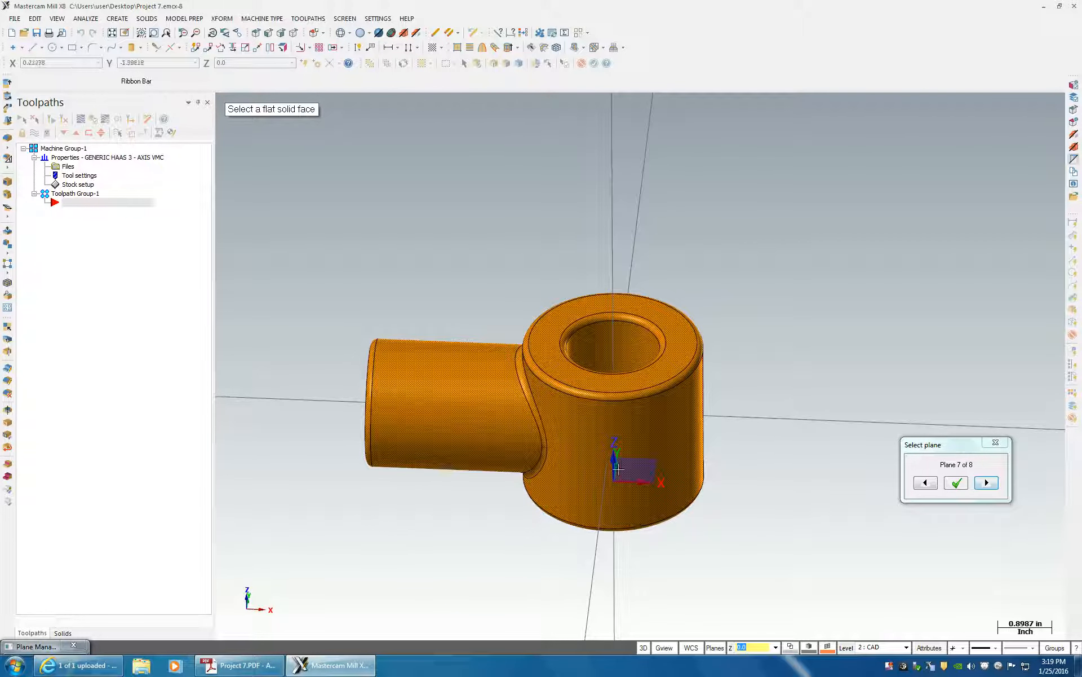
middle_click_drag(661, 242, 607, 165)
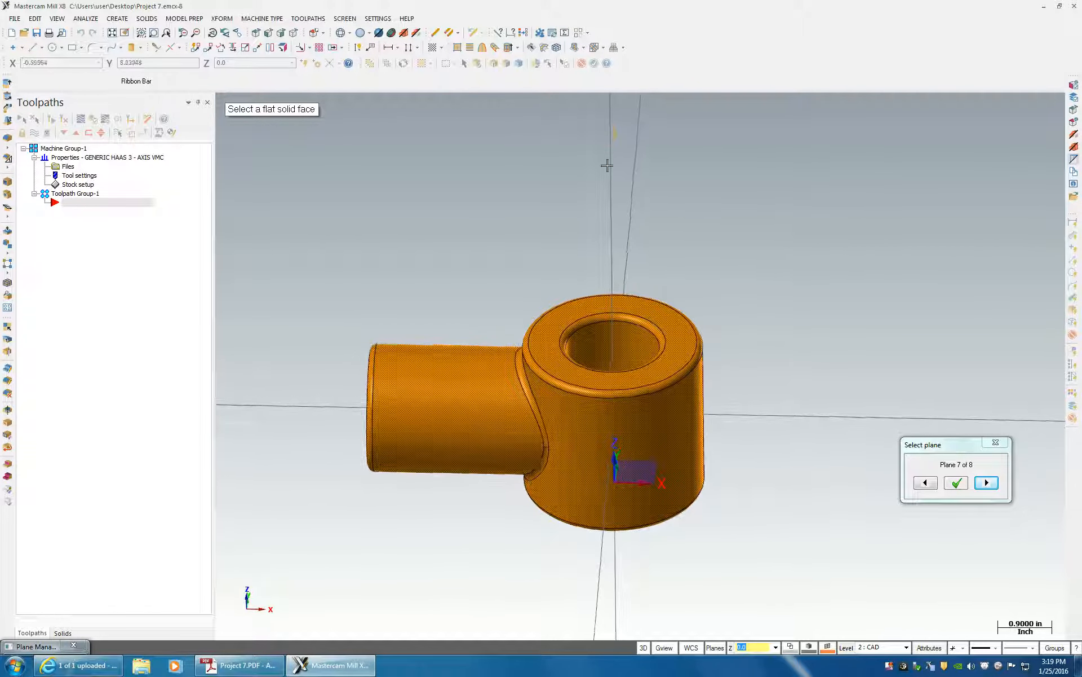
left_click(957, 483)
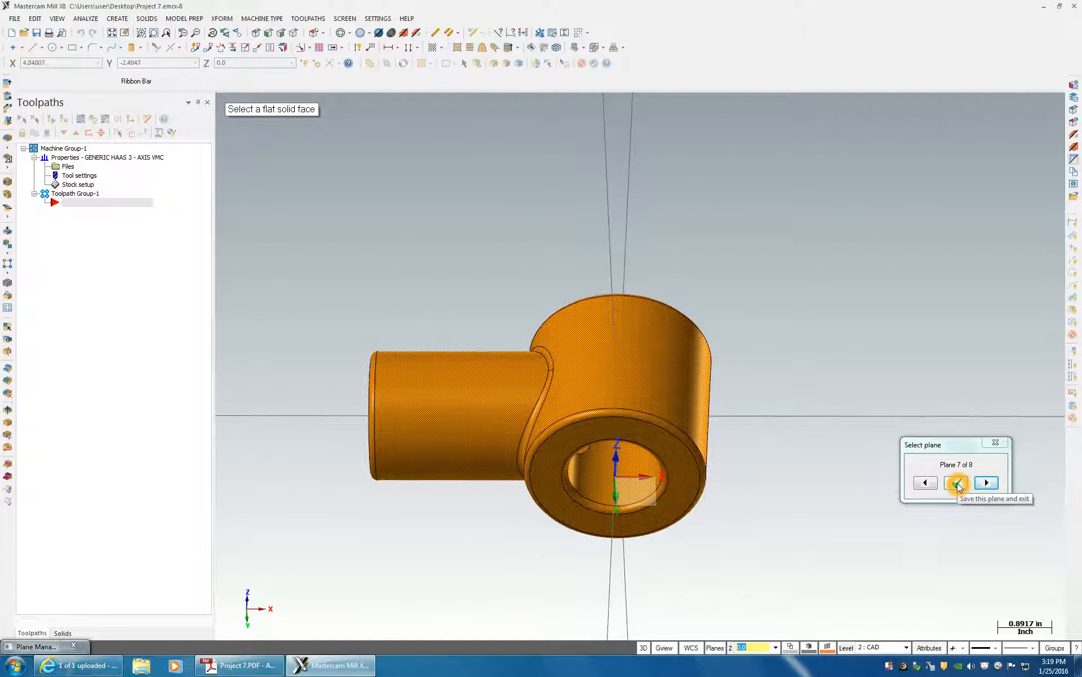
left_click(957, 483)
Step: Name the new plane Opporations Top, enable its work offset number as 0 and accept the plane
left_click(63, 151)
double_click(64, 151)
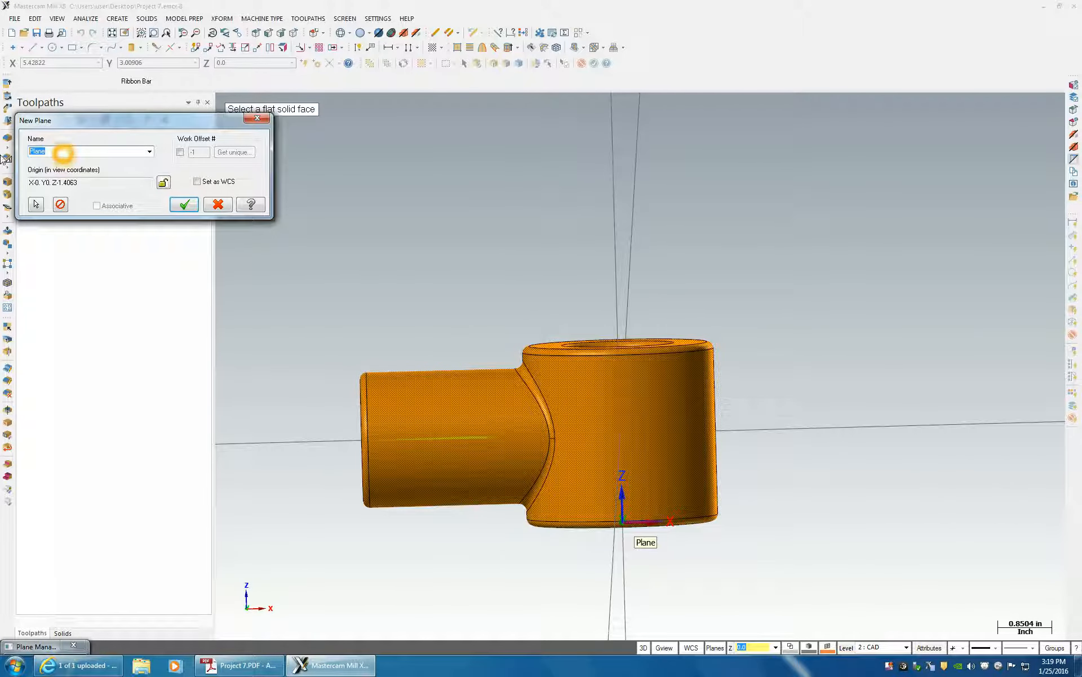
type("0")
type("pporations Top")
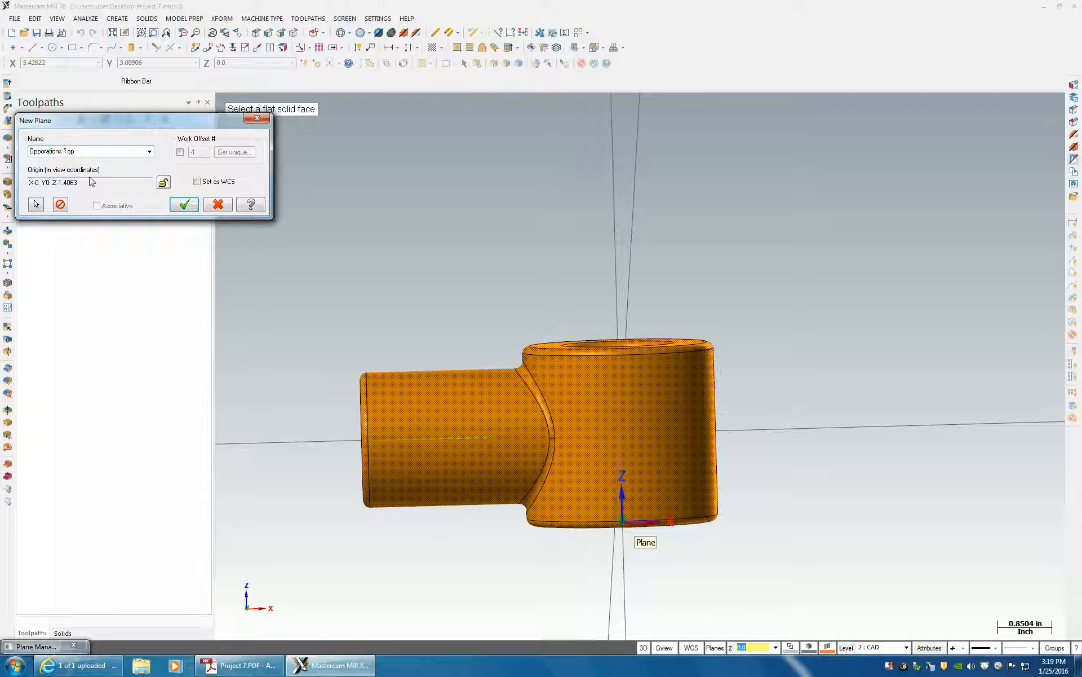
left_click(184, 158)
left_click(180, 152)
left_click(180, 153)
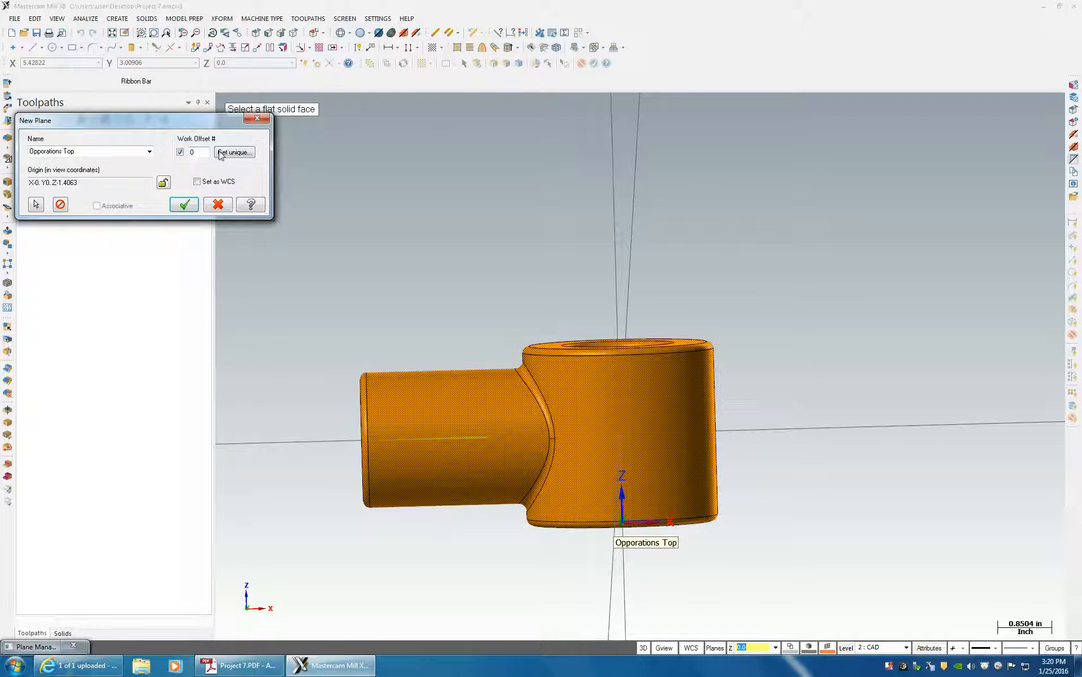
left_click_drag(197, 156, 143, 212)
left_click(183, 204)
Step: Set Opporations Top as both the construction plane and the tool plane and accept the plane settings
left_click(261, 186)
left_click(241, 181)
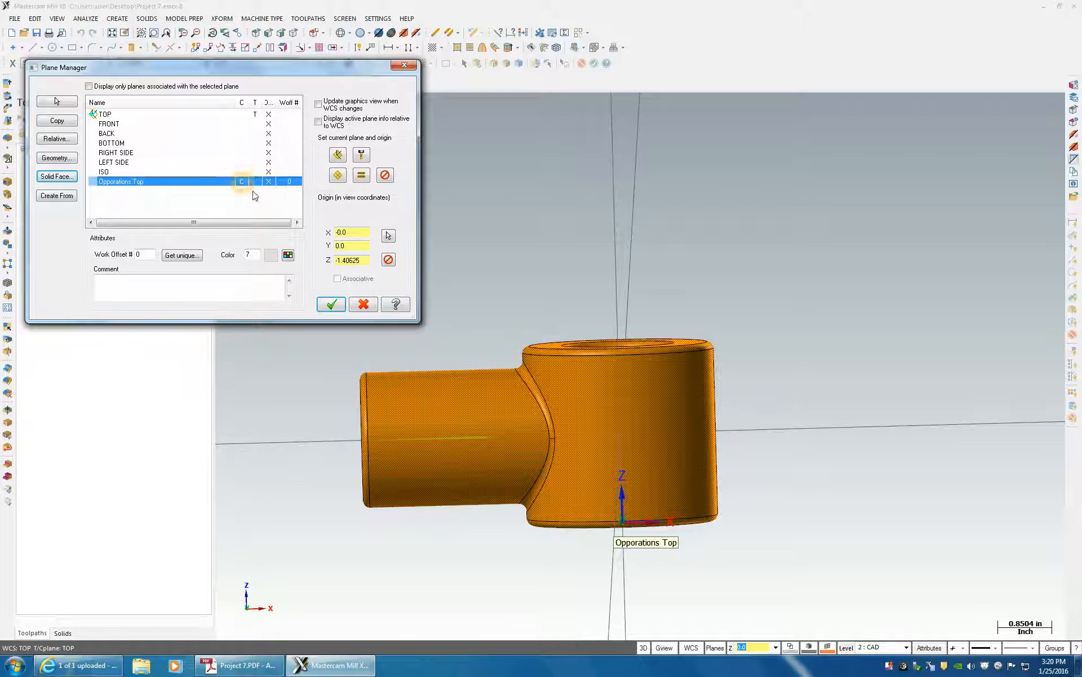
left_click(255, 181)
left_click(100, 184)
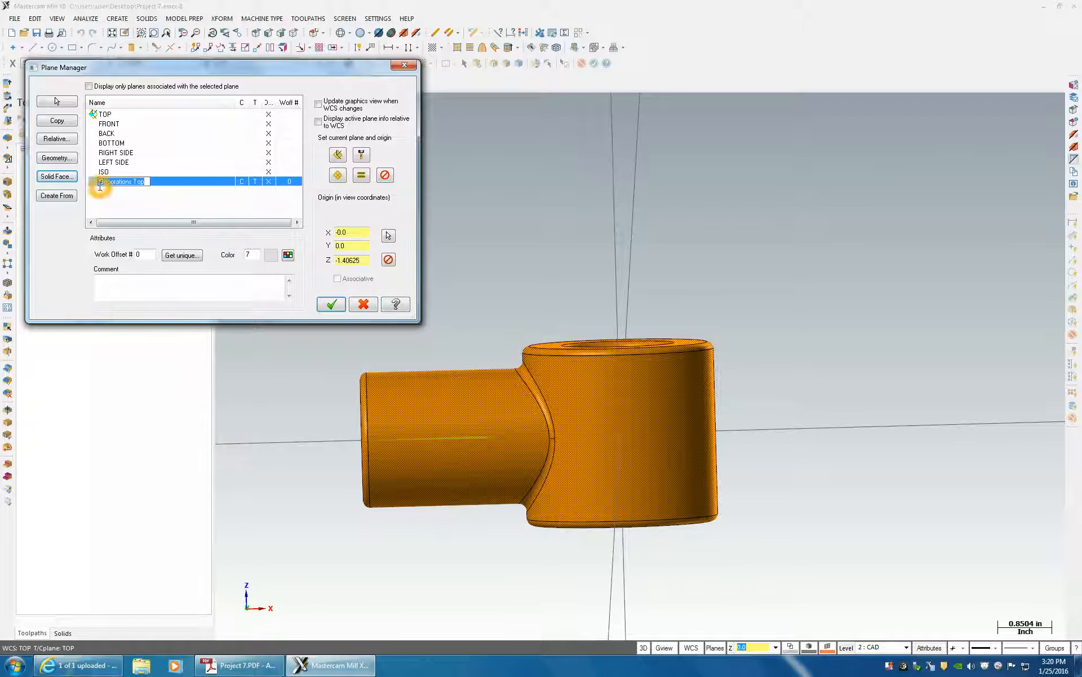
left_click(330, 304)
Step: Hide the Casting level, display the Solids level again and accept the level settings
mouse_move(806, 571)
middle_mouse_down()
mouse_move(645, 411)
mouse_move(636, 500)
mouse_move(648, 420)
mouse_move(663, 557)
middle_mouse_up()
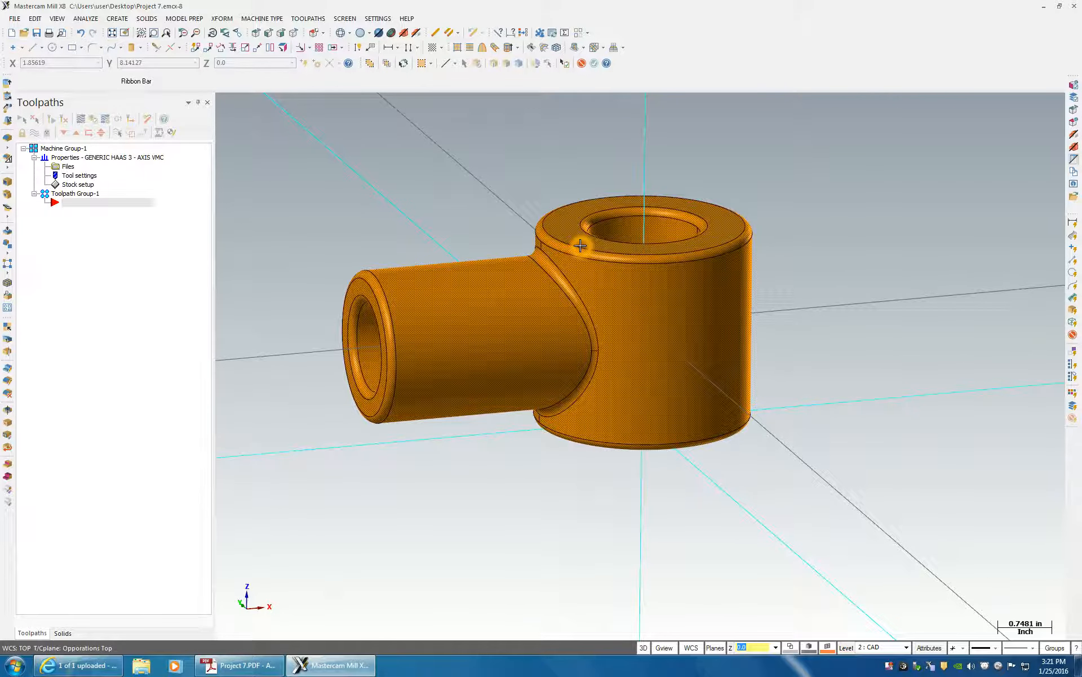
middle_click_drag(661, 509, 663, 502)
scroll(663, 501, "down", 2)
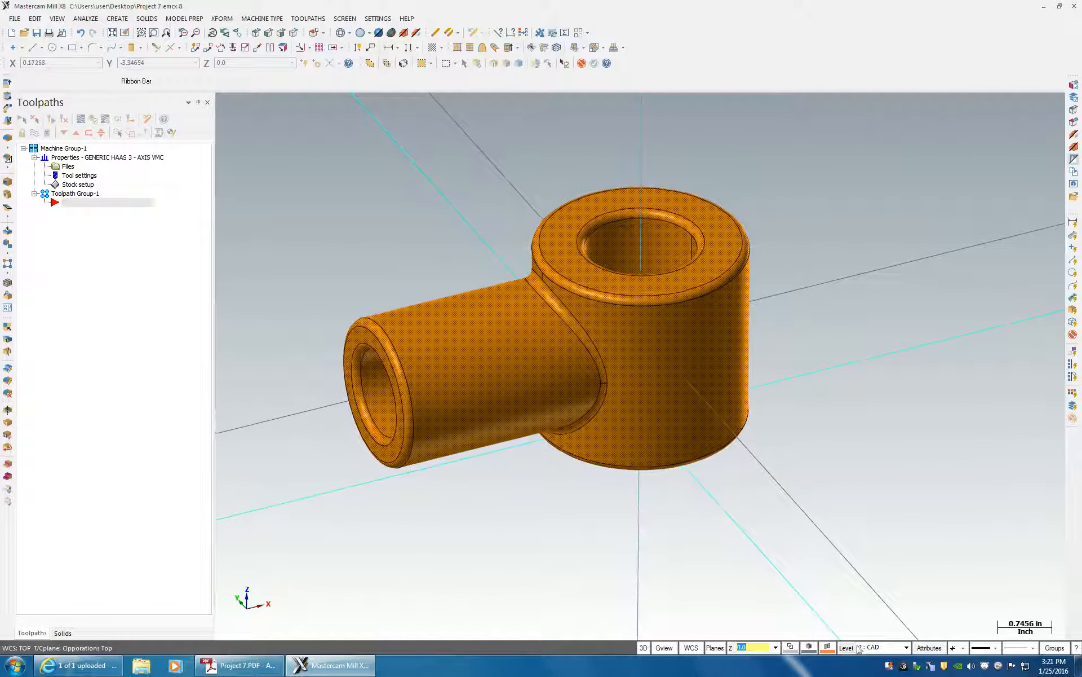
left_click(859, 648)
left_click(640, 302)
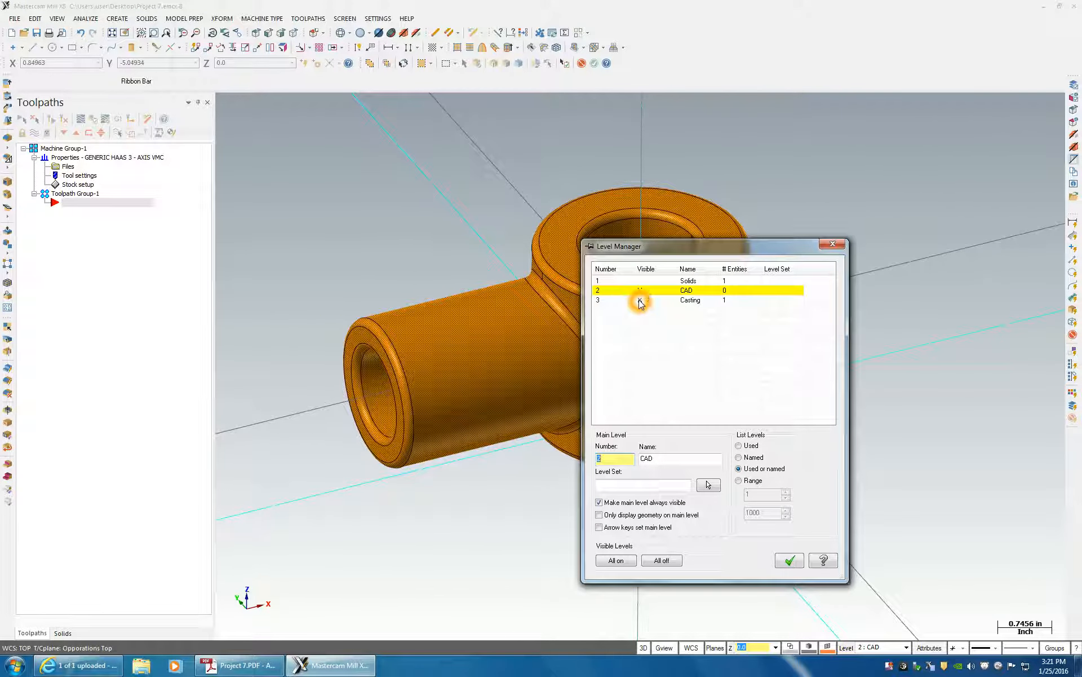
left_click(789, 560)
Step: Examine the faces to be machined from above, including the flat upper face, the bore and the raised wedge's sides
mouse_move(821, 196)
middle_mouse_down()
mouse_move(889, 196)
mouse_move(821, 196)
middle_mouse_up()
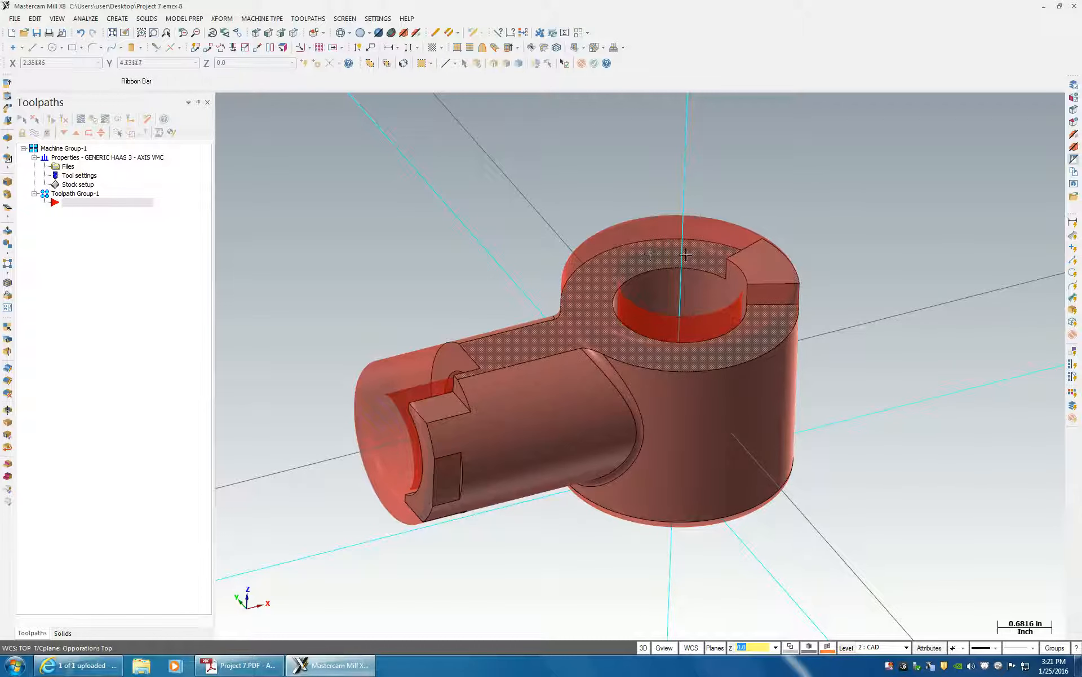
left_click(477, 357)
left_click(620, 196)
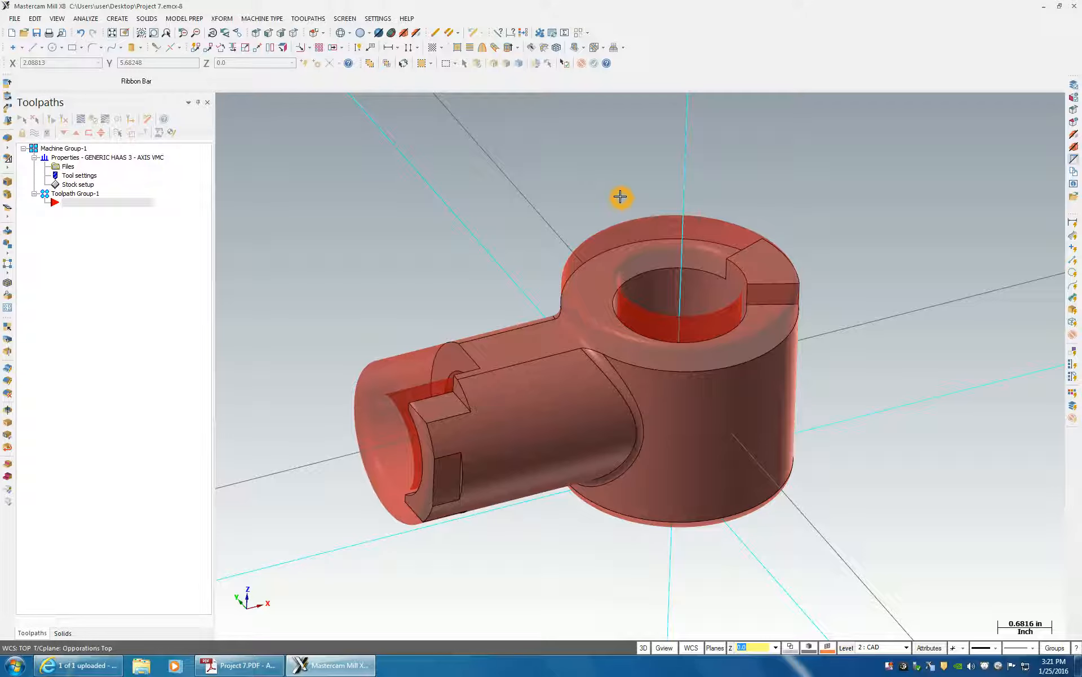
left_click(740, 300)
left_click(882, 302)
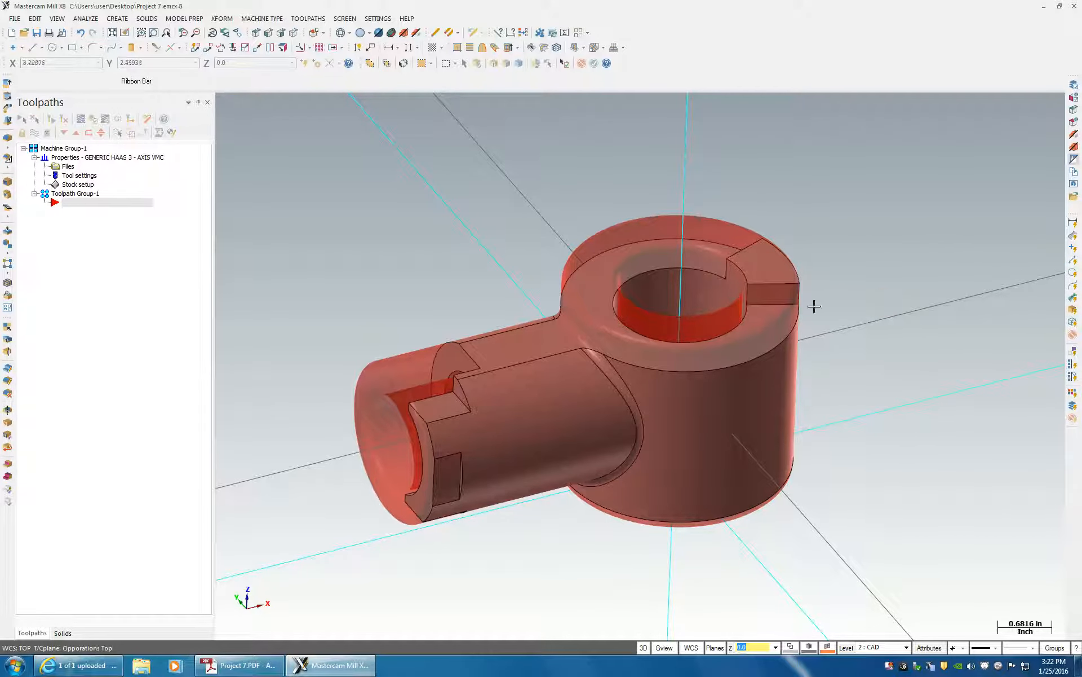
middle_click_drag(925, 312, 880, 352)
left_click(741, 379)
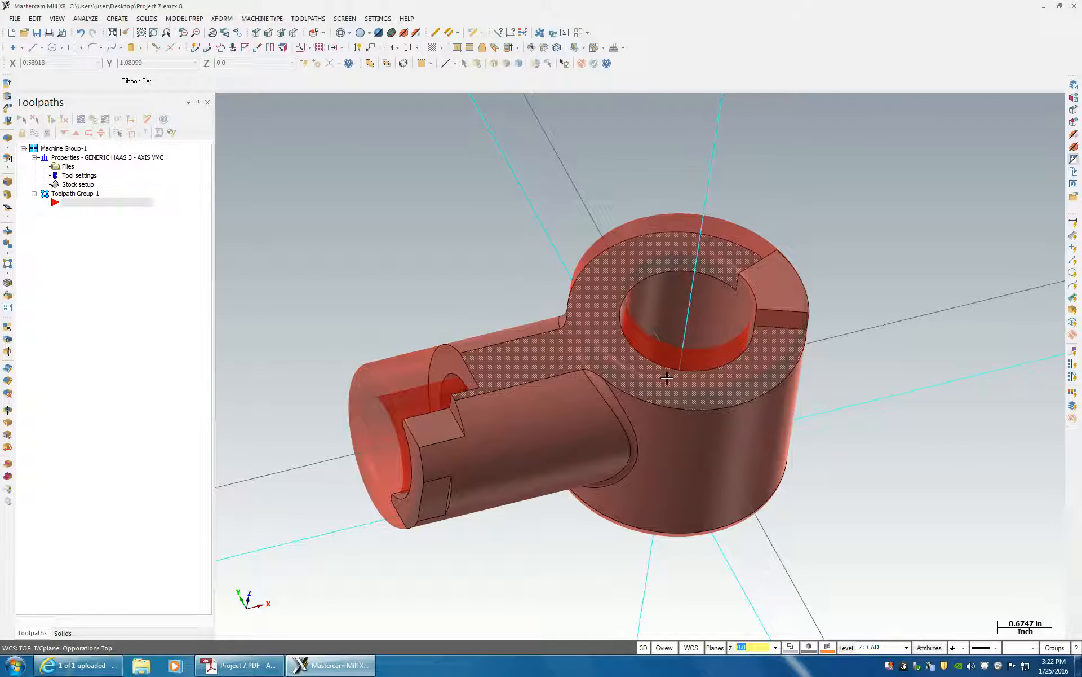
left_click(743, 322)
left_click(806, 323)
left_click(759, 325)
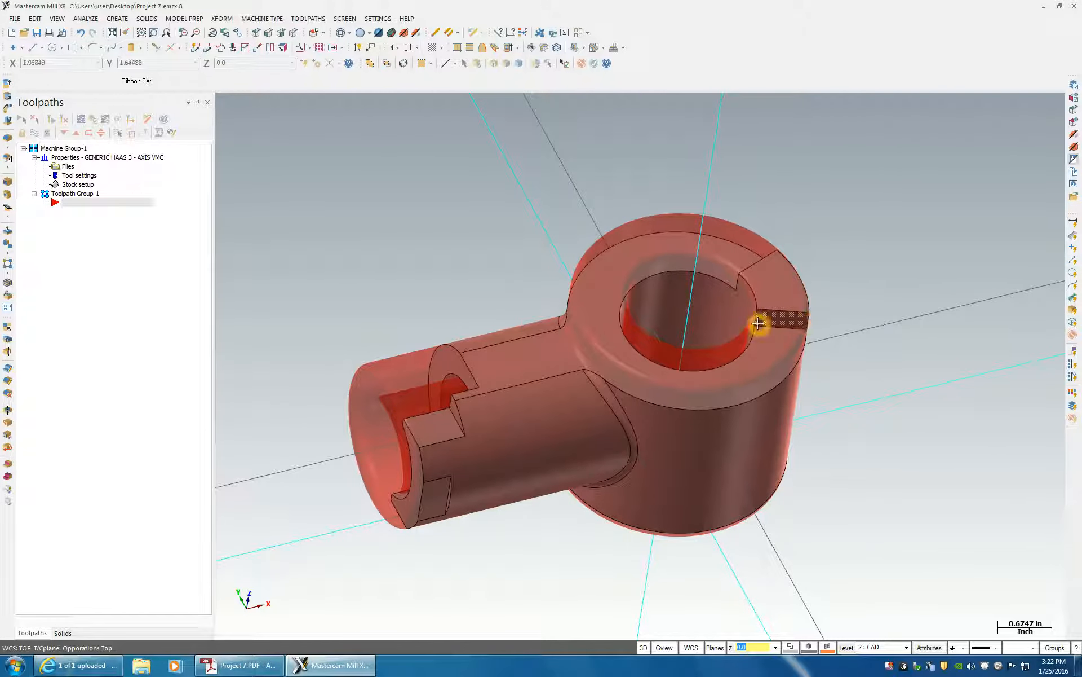
Step: Examine the raised wedge's side walls, the arm's flat and stepped end, and the ring face around the bore
left_click(785, 322)
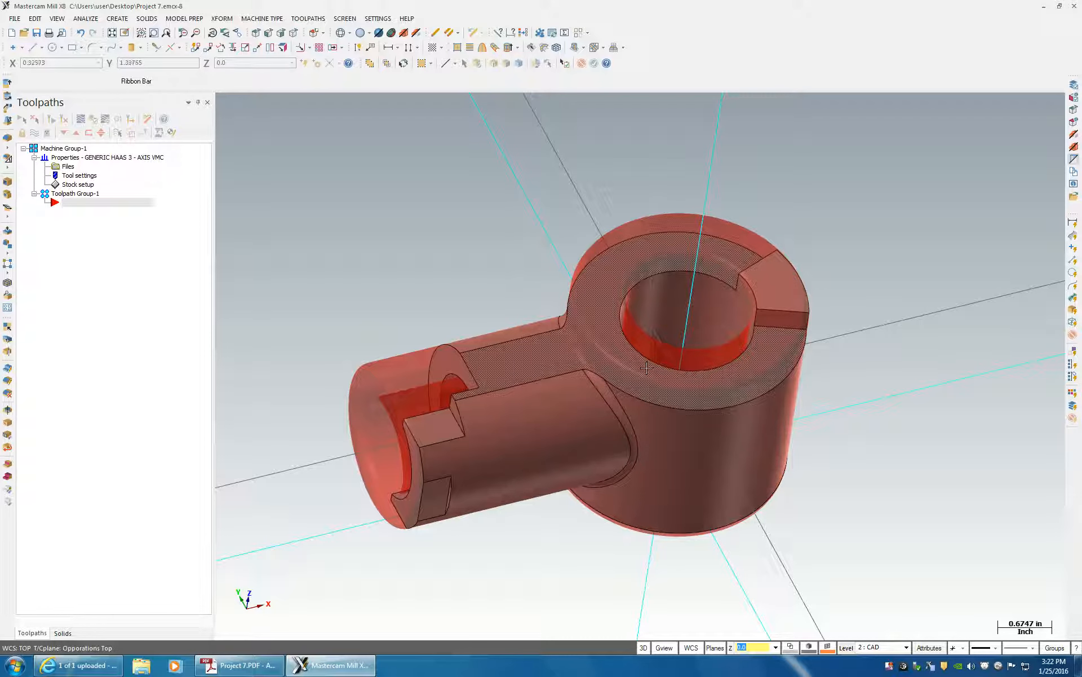
left_click(609, 344)
left_click(378, 397)
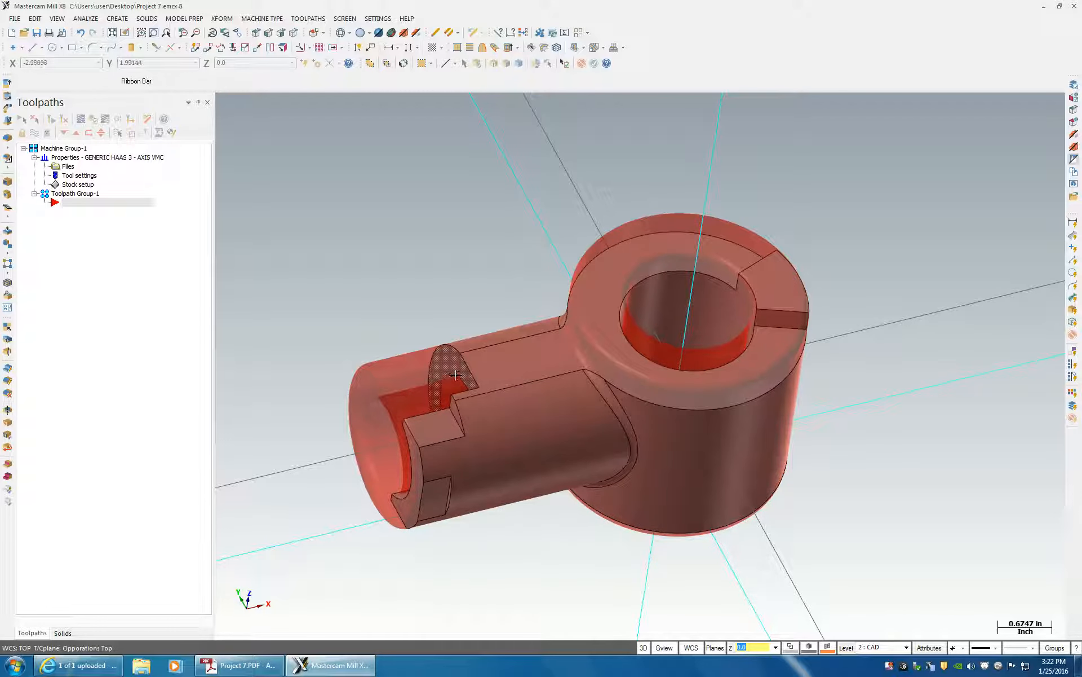
left_click(519, 359)
left_click(598, 340)
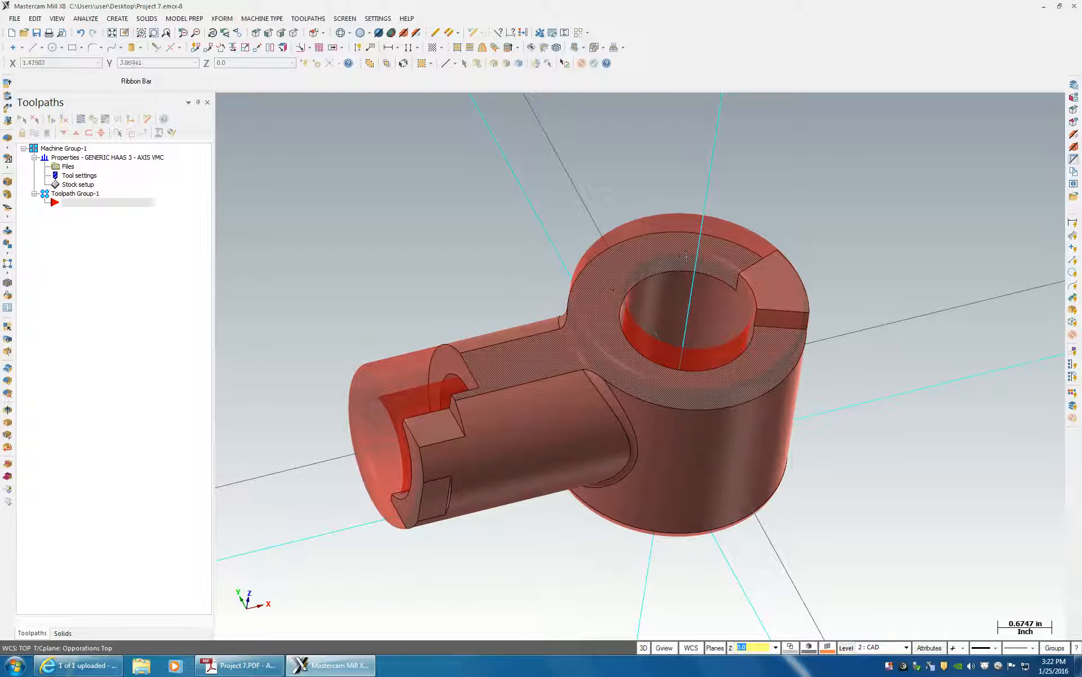
left_click(837, 202)
left_click(945, 356)
left_click(899, 325)
left_click(890, 288)
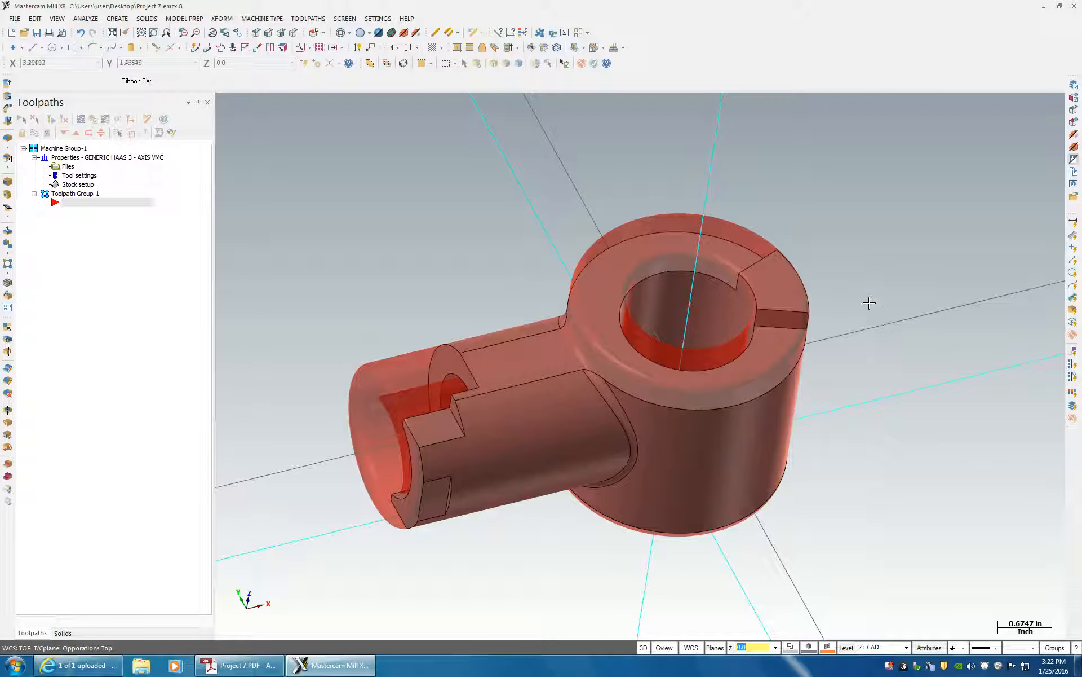
left_click(764, 316)
left_click(780, 341)
left_click(782, 319)
left_click(740, 385)
left_click(884, 236)
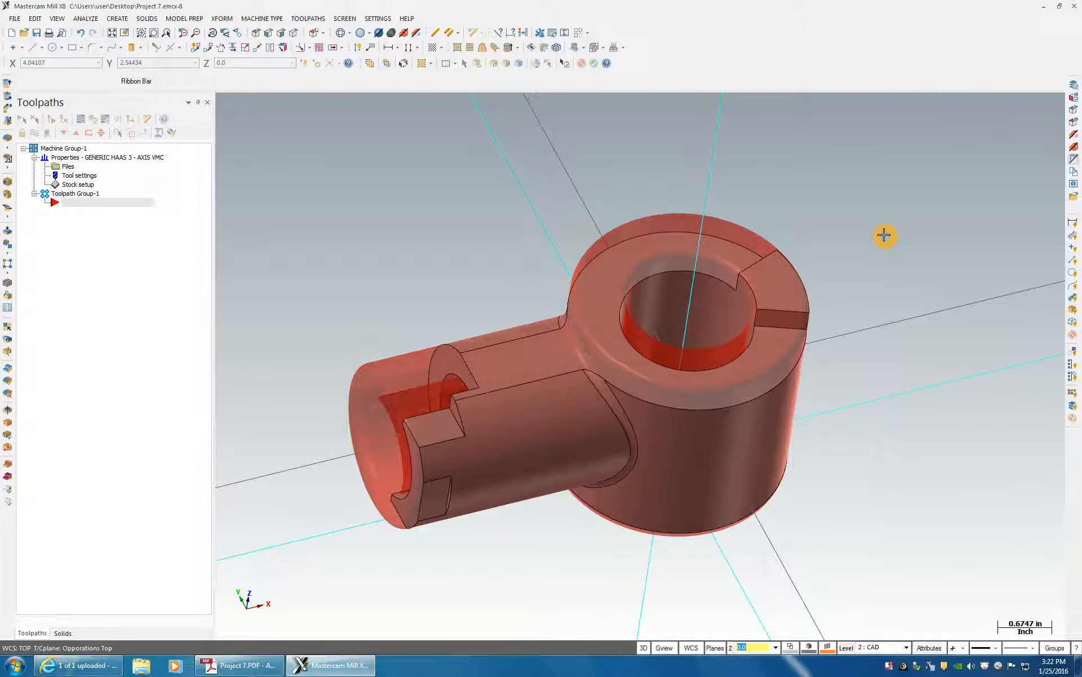
left_click(373, 193)
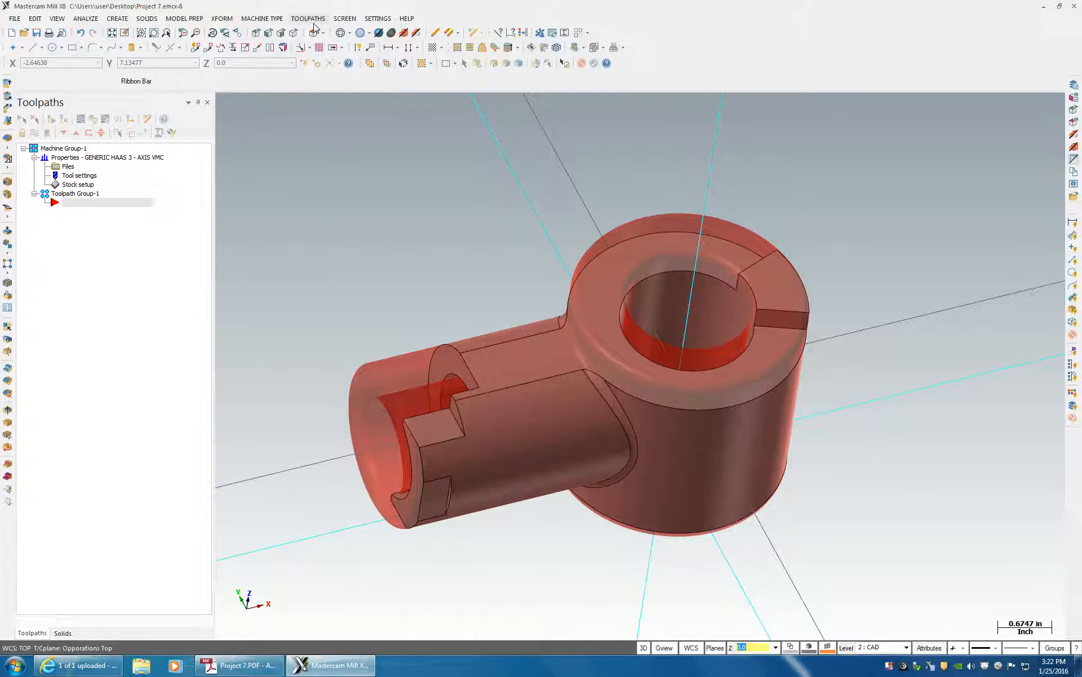
Step: Measure the distance across the arm's flat face, corner to corner, where it meets the round boss
left_click(94, 20)
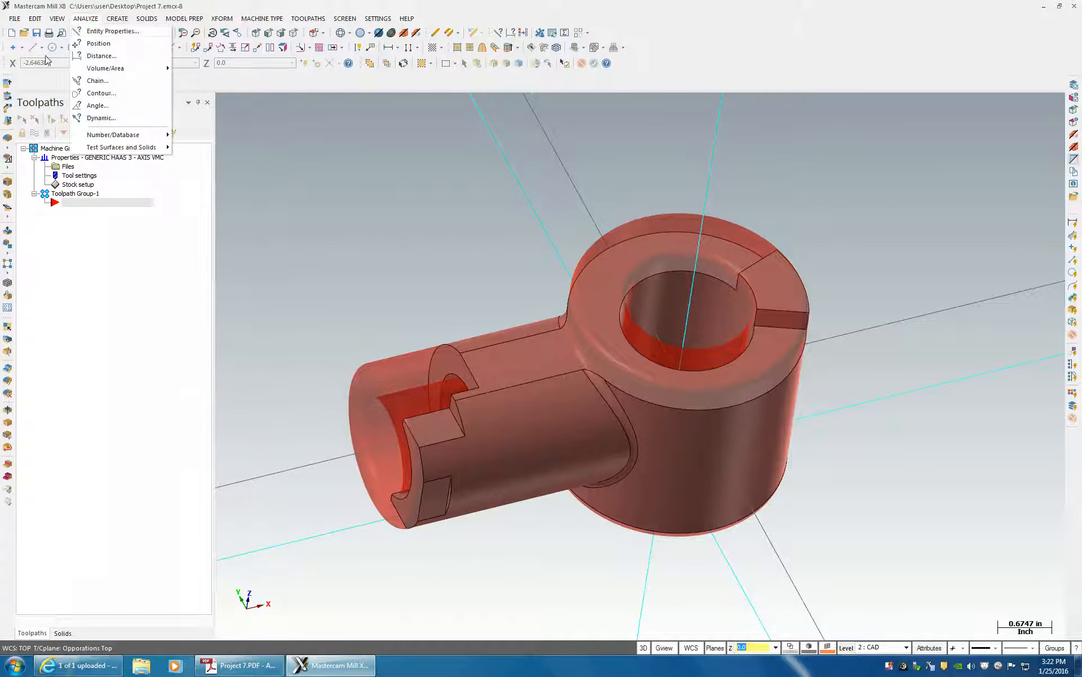
left_click(97, 57)
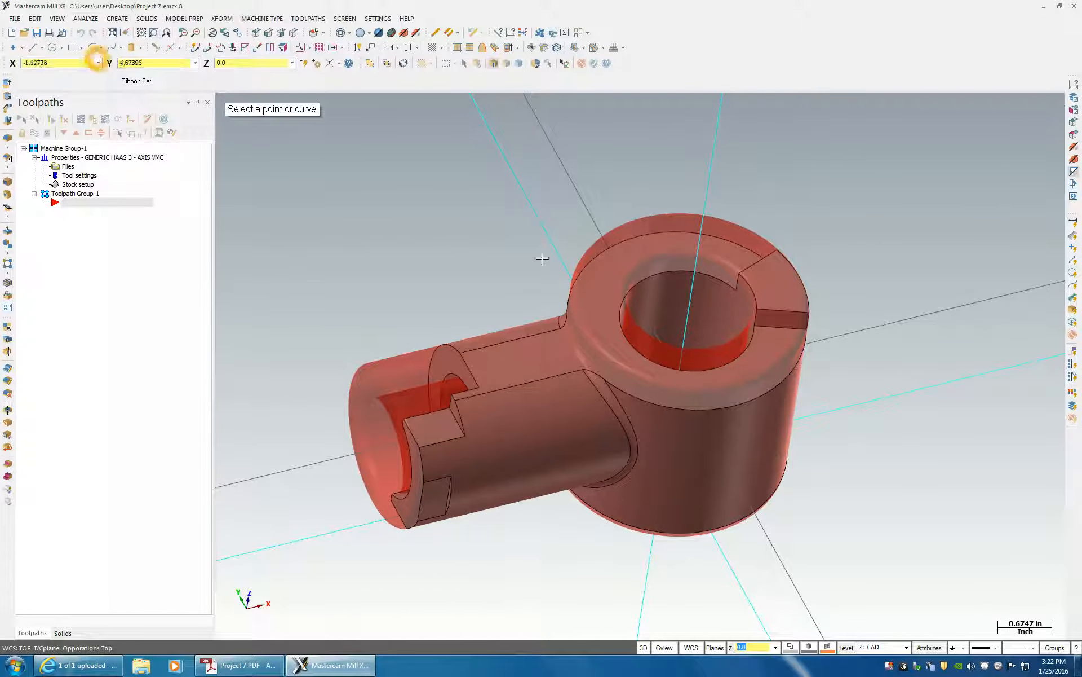
left_click(563, 329)
left_click(582, 371)
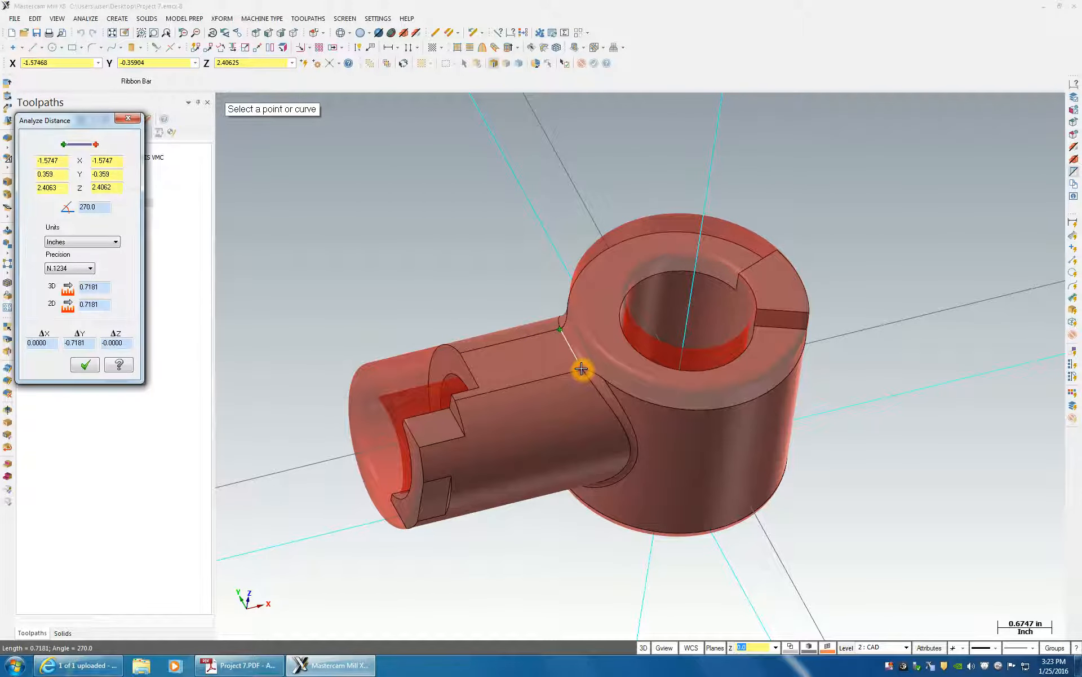
double_click(95, 287)
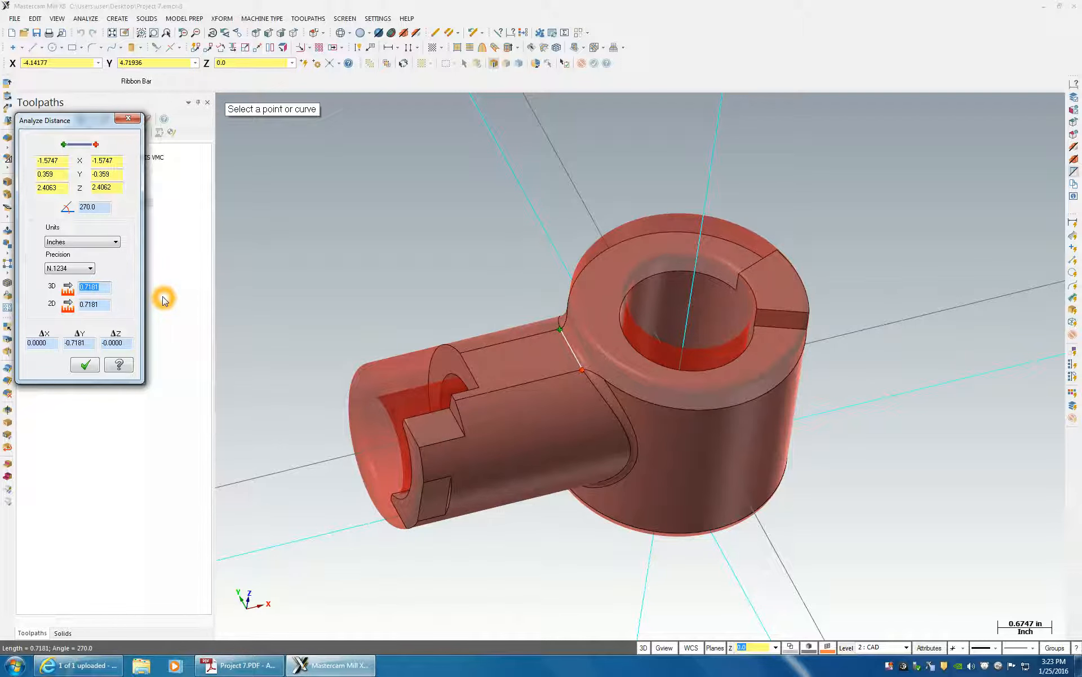
left_click(80, 367)
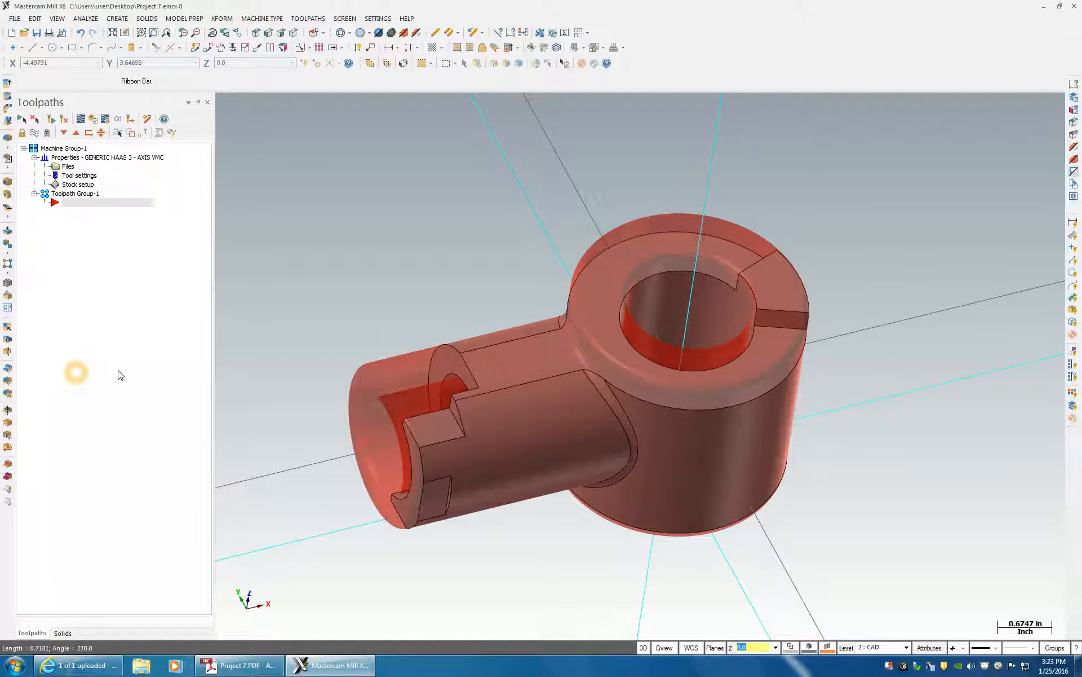
left_click(784, 325)
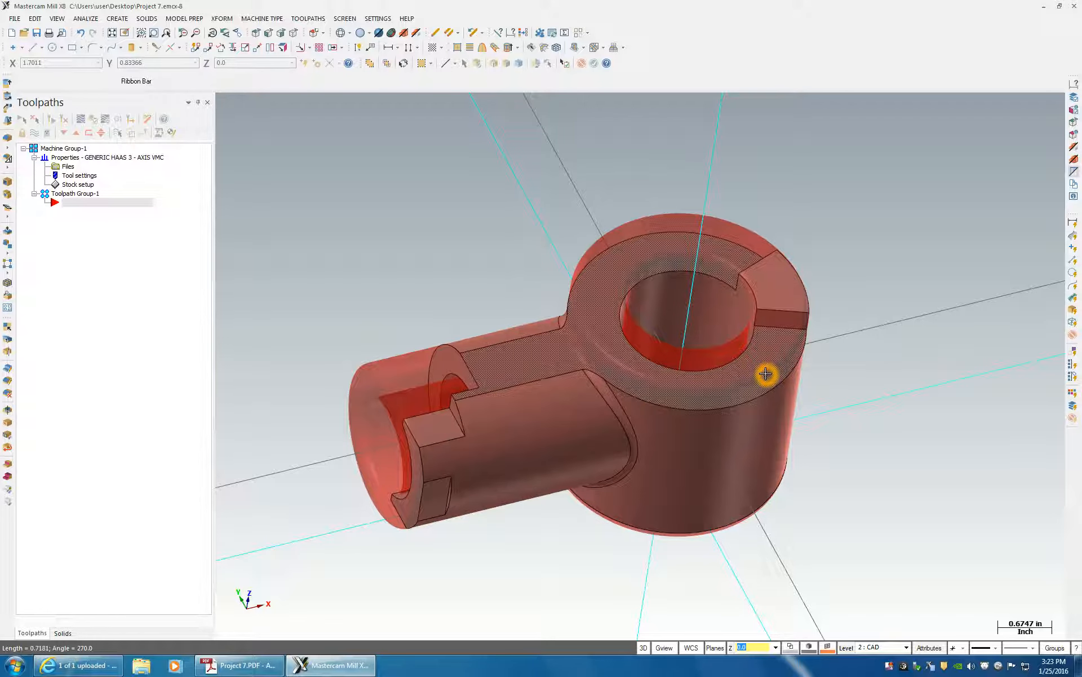
left_click(788, 331)
left_click(709, 273)
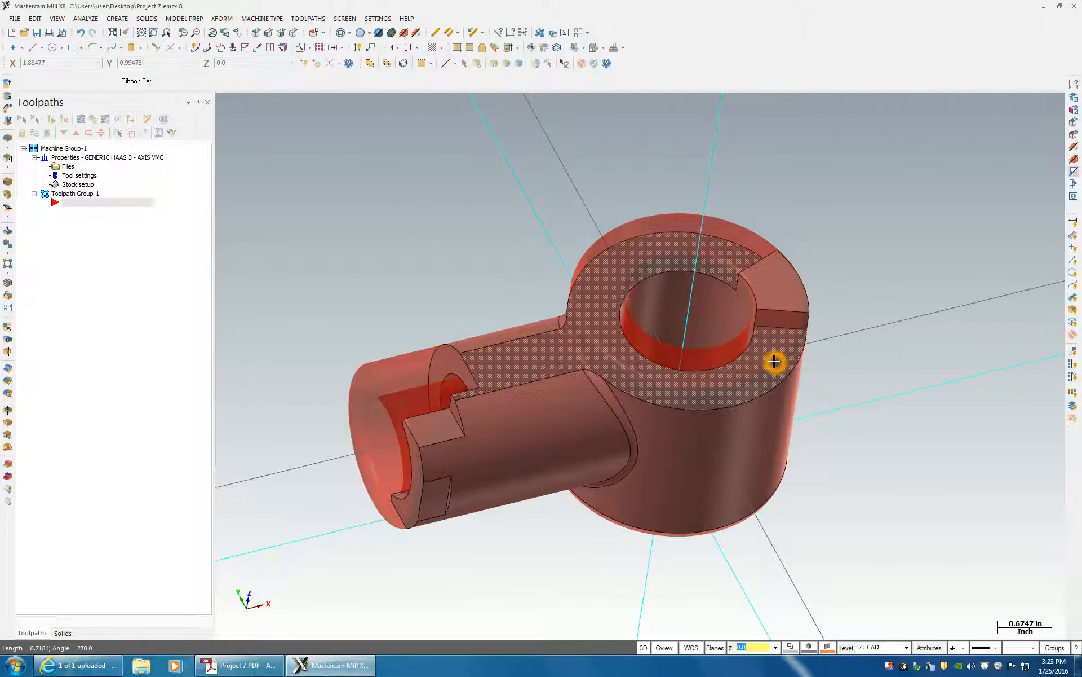
left_click(122, 23)
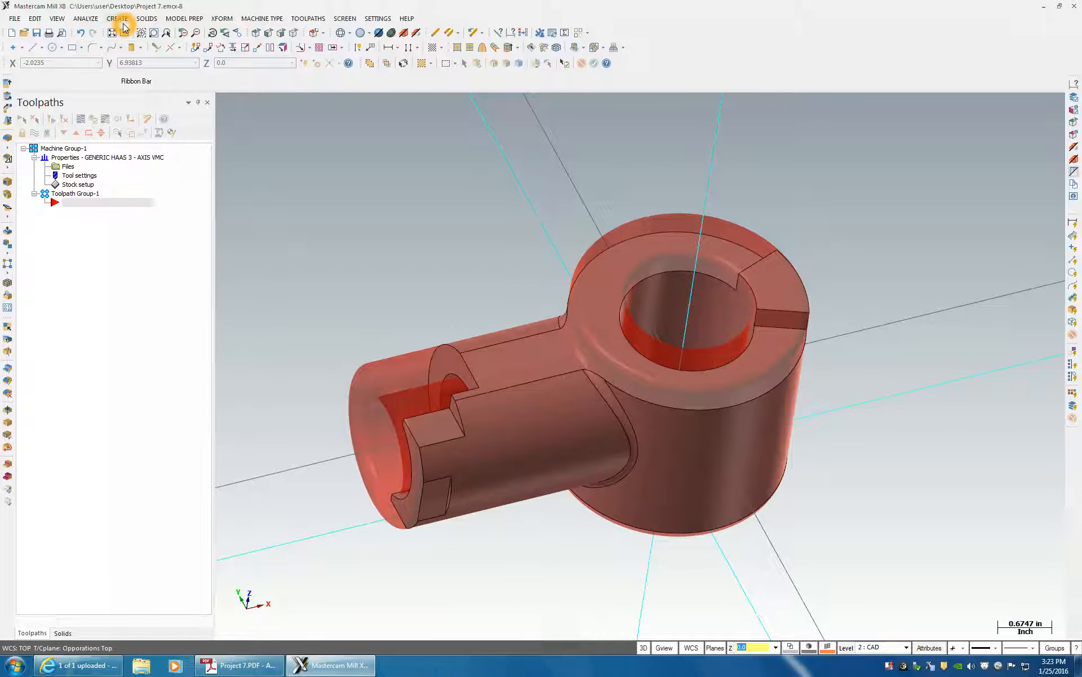
left_click(56, 19)
left_click(131, 17)
left_click(63, 20)
Step: Measure the ring face's width from the bore edge to the outer edge along the base of the raised wedge
left_click(86, 18)
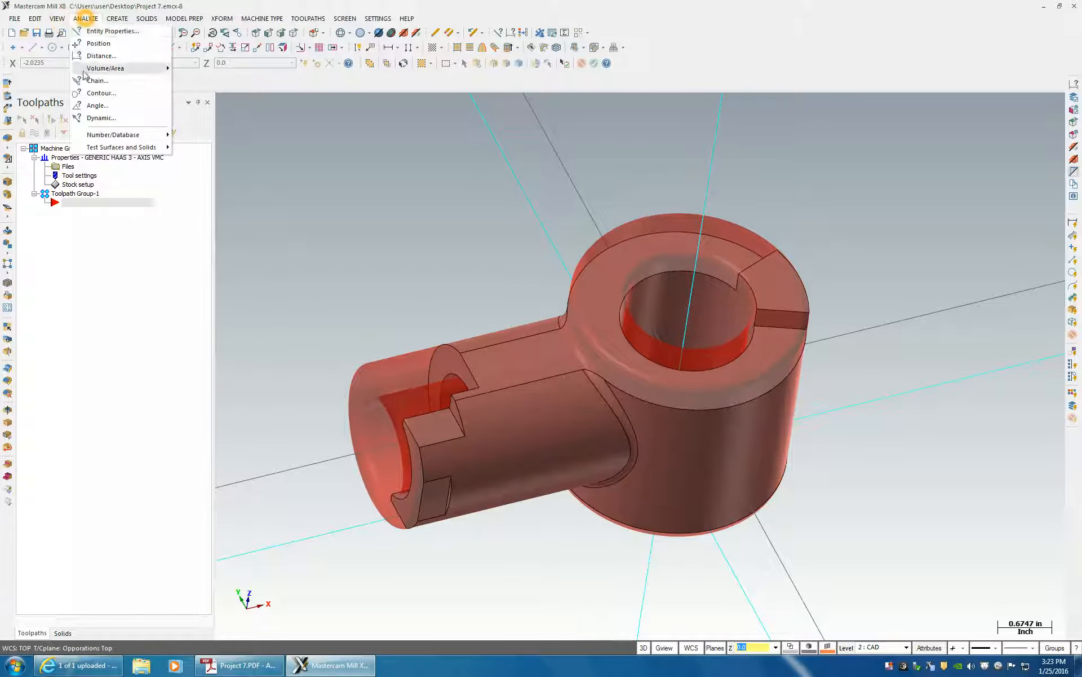
left_click(96, 53)
left_click(648, 244)
left_click(644, 235)
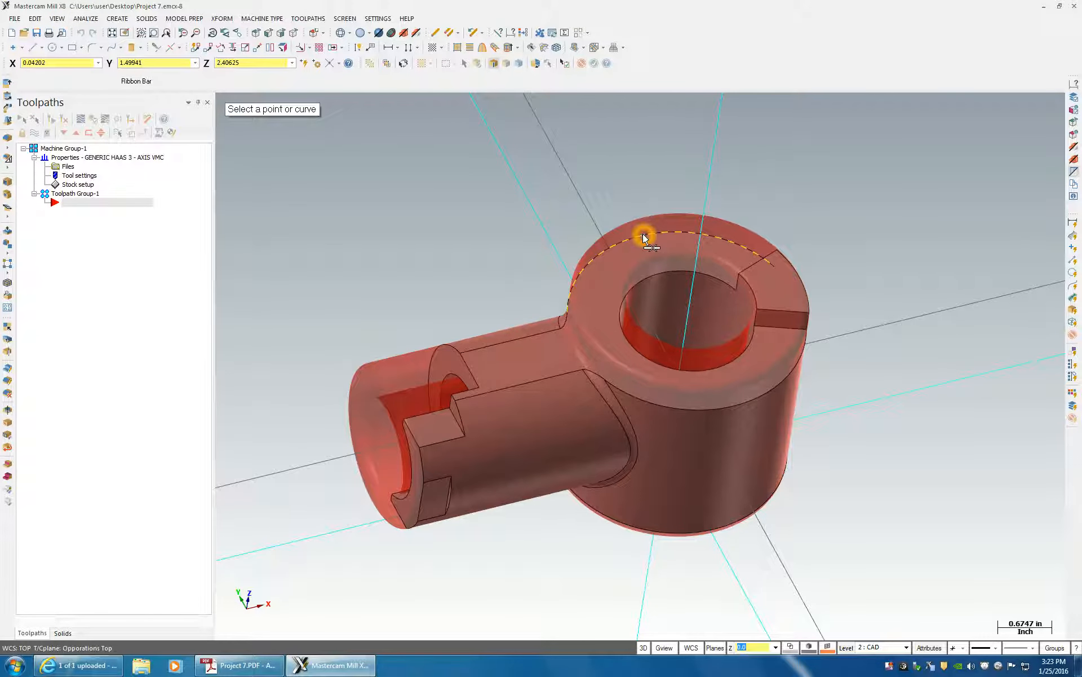
left_click(657, 274)
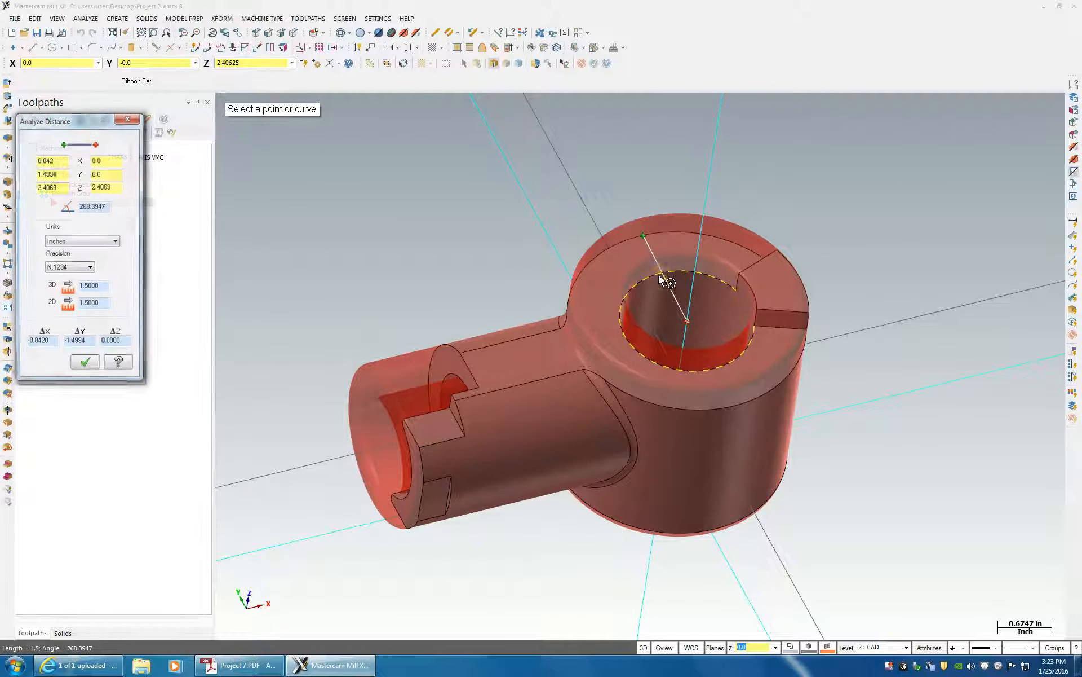
left_click(756, 326)
left_click(806, 329)
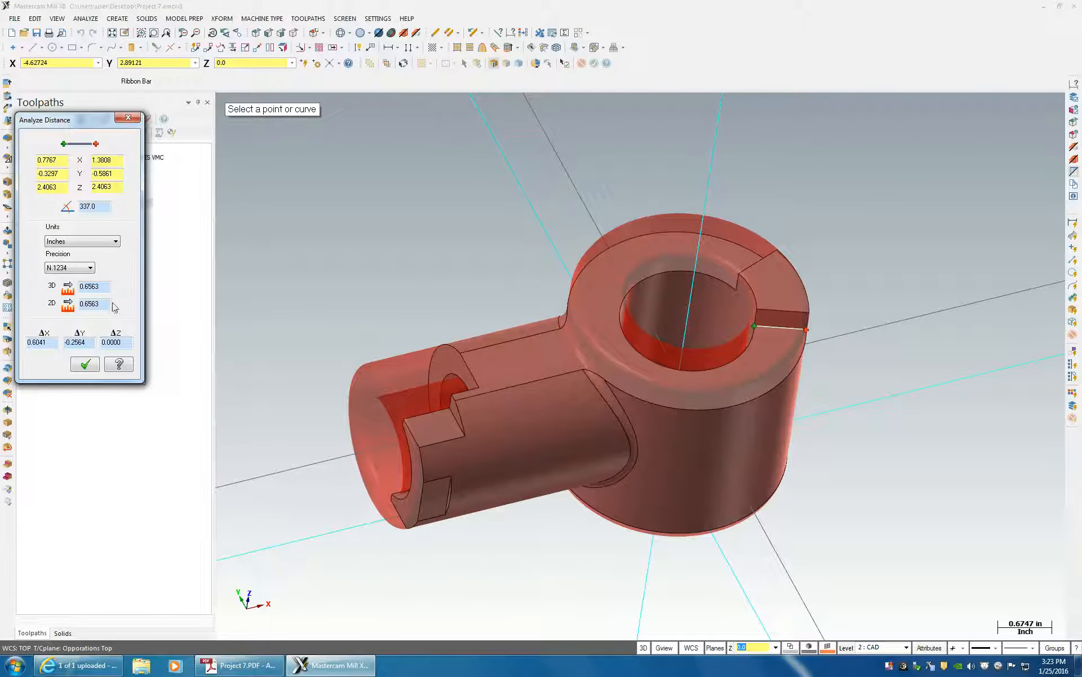
double_click(106, 303)
left_click(128, 117)
Step: Offset a copy of the rear outer arc of the boss's ring face inward by .6563/2
left_click(225, 19)
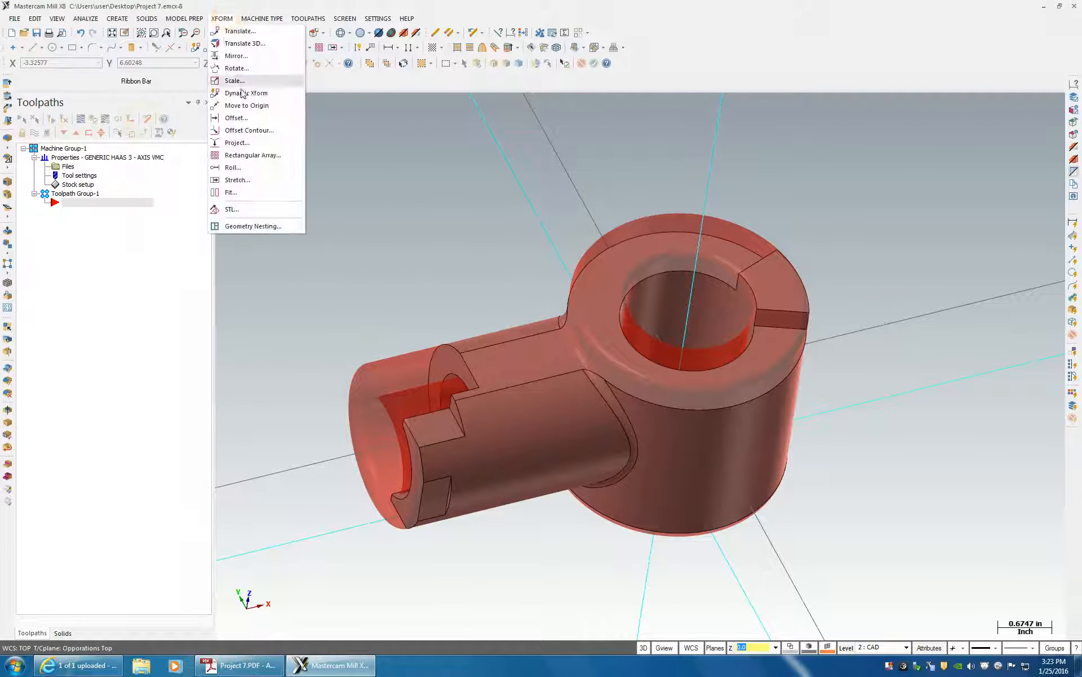
left_click(236, 118)
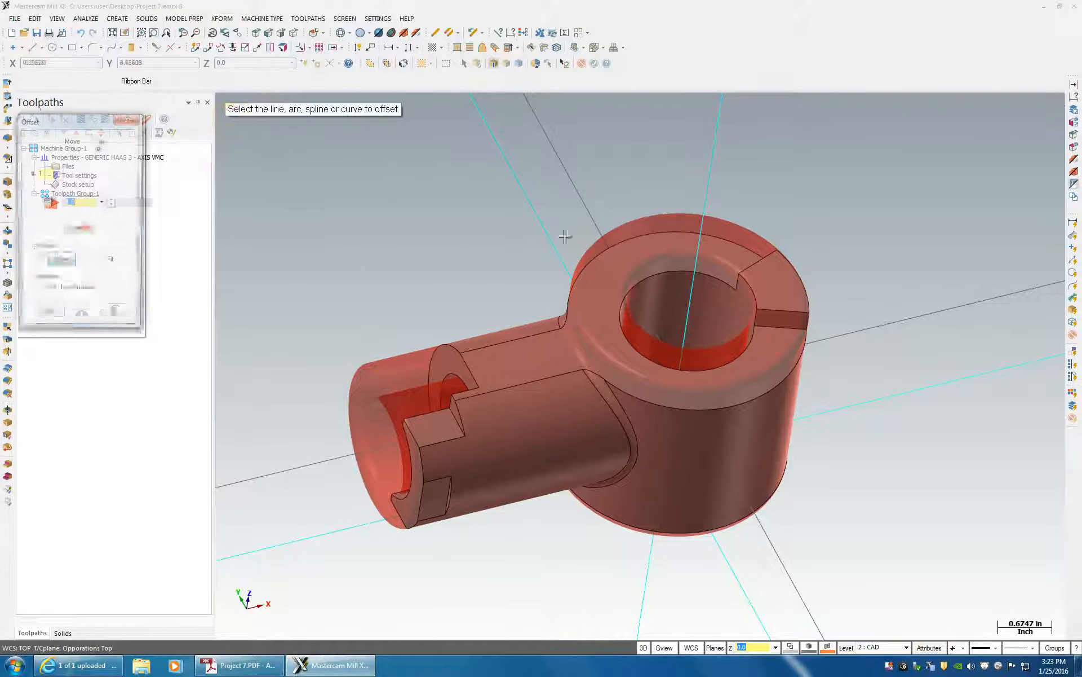
left_click(594, 255)
left_click(649, 295)
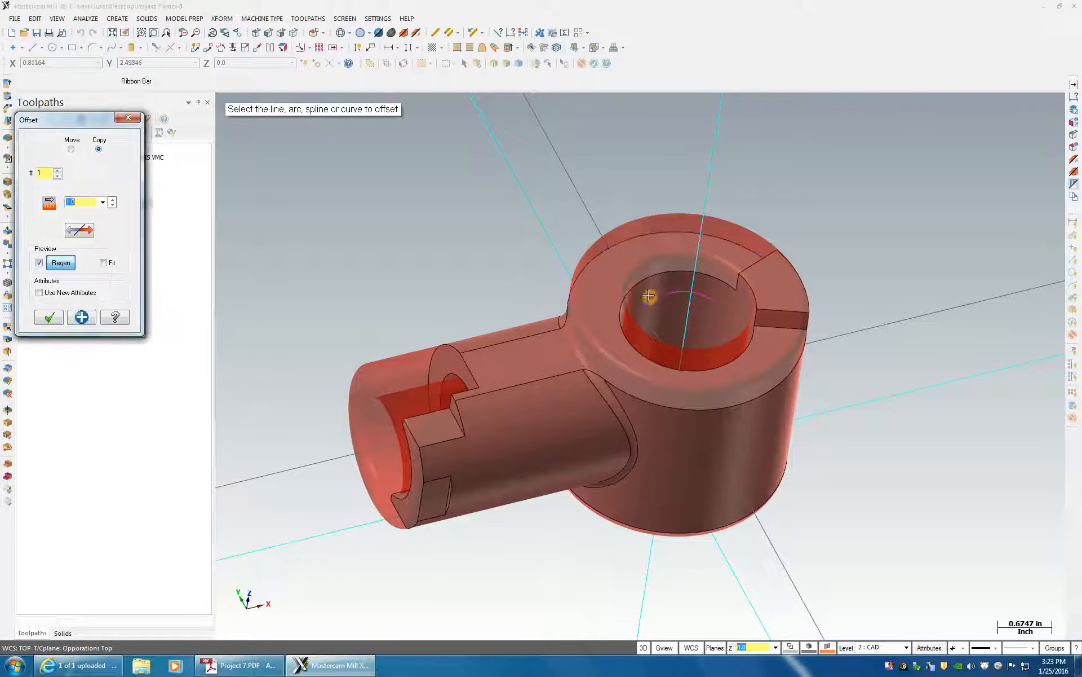
left_click(82, 213)
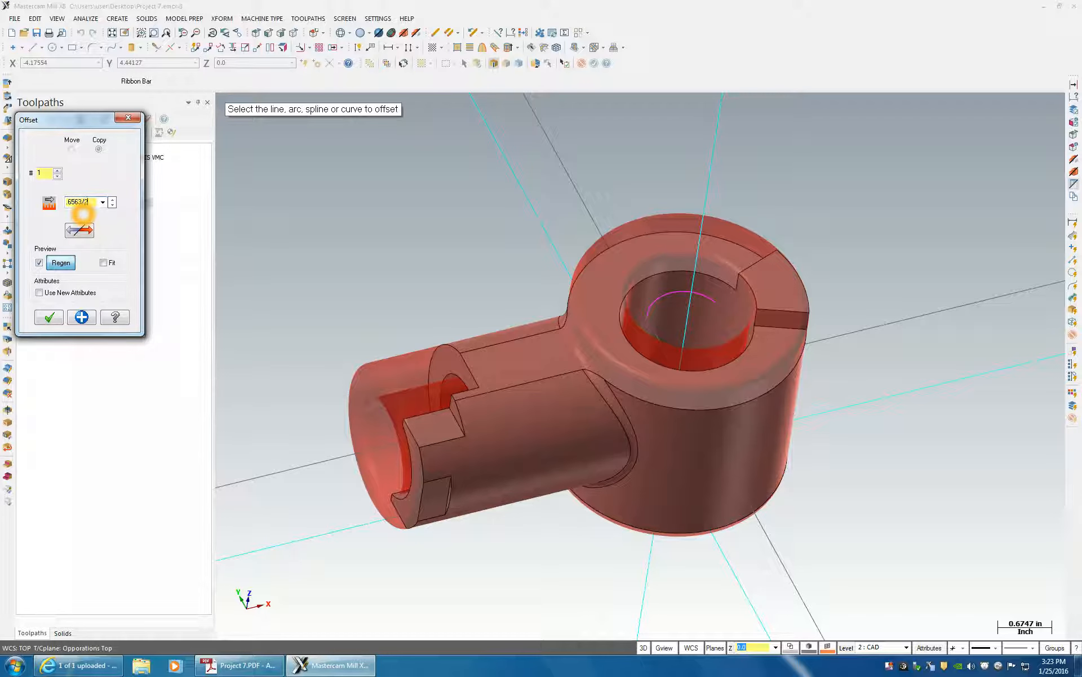
left_click(72, 317)
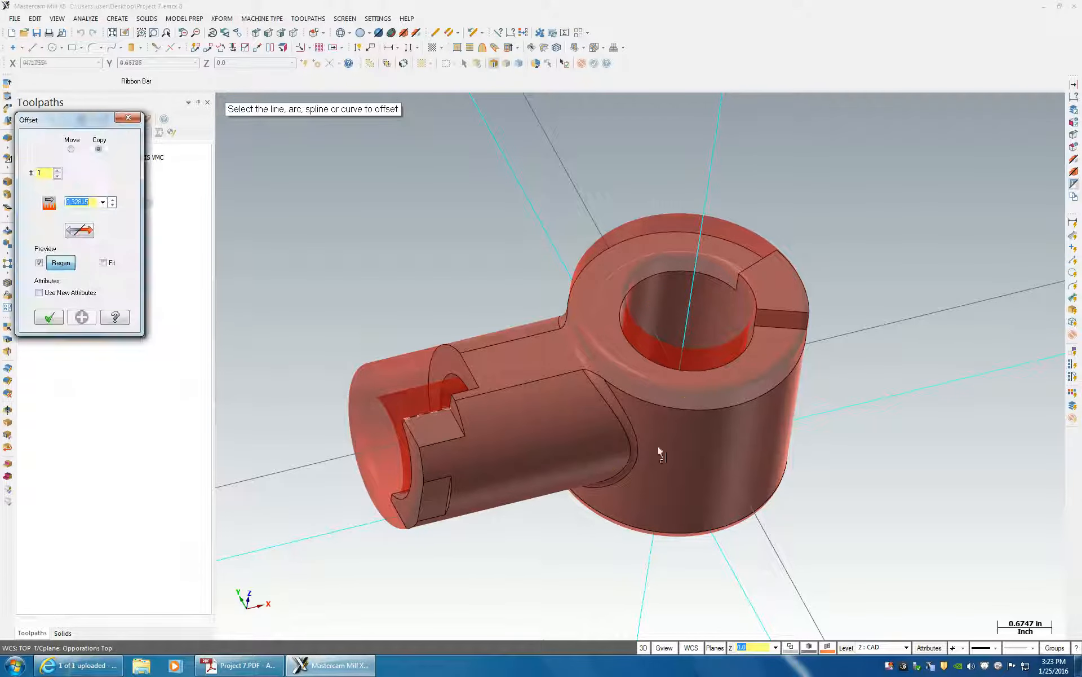
Step: Offset a copy of the front outer arc of the ring face inward by the same 0.32815 and accept the offsets
left_click(695, 414)
left_click(684, 394)
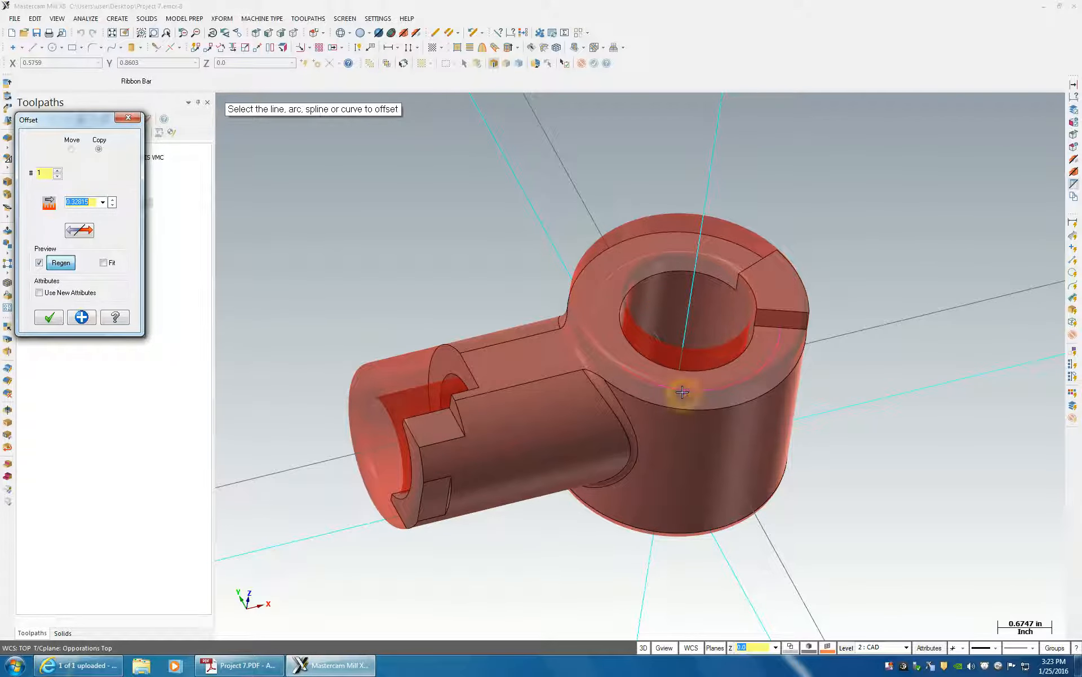
left_click(531, 460)
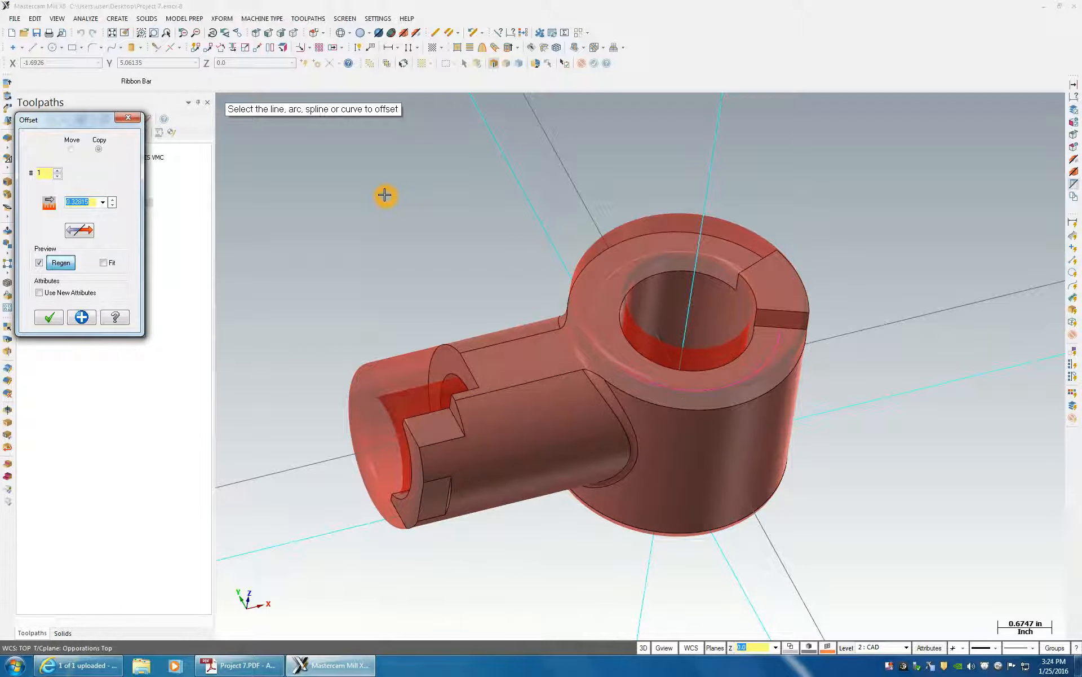
left_click(532, 333)
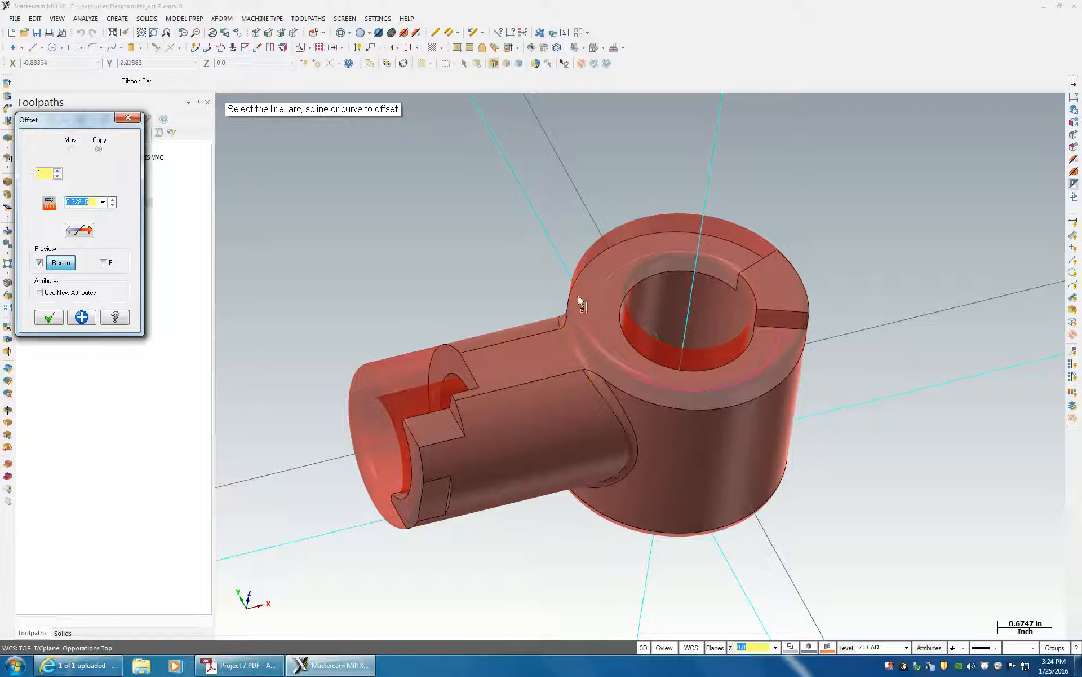
left_click(441, 398)
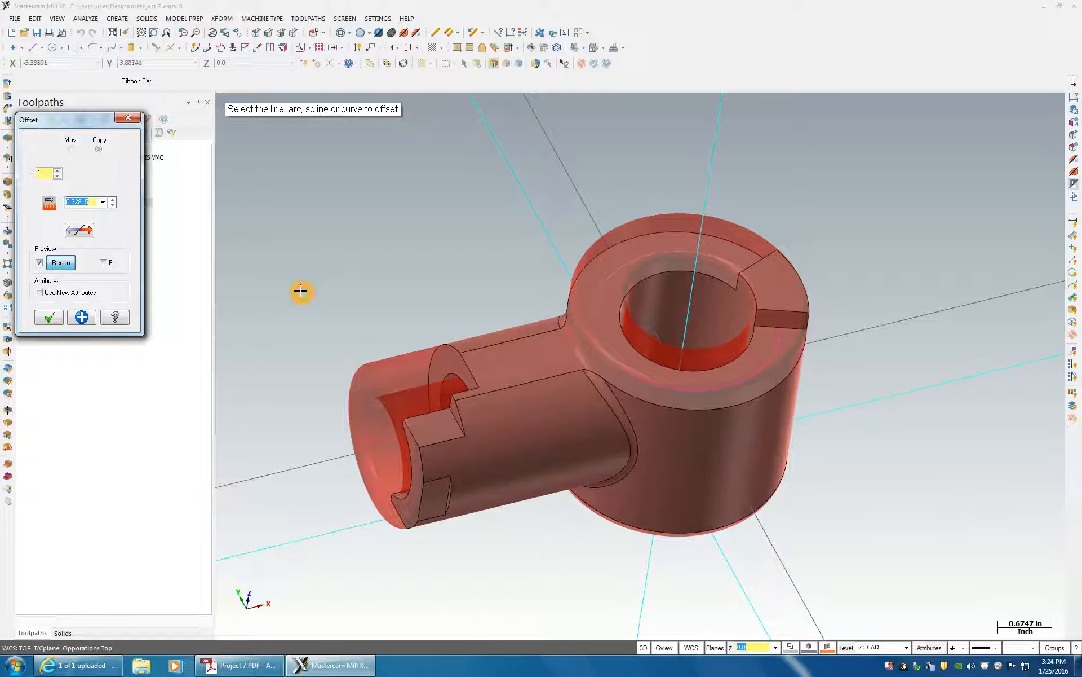
left_click(49, 318)
Step: Measure the width of the arm's flat face at the boss junction again, from its far to its near corner
left_click(541, 337)
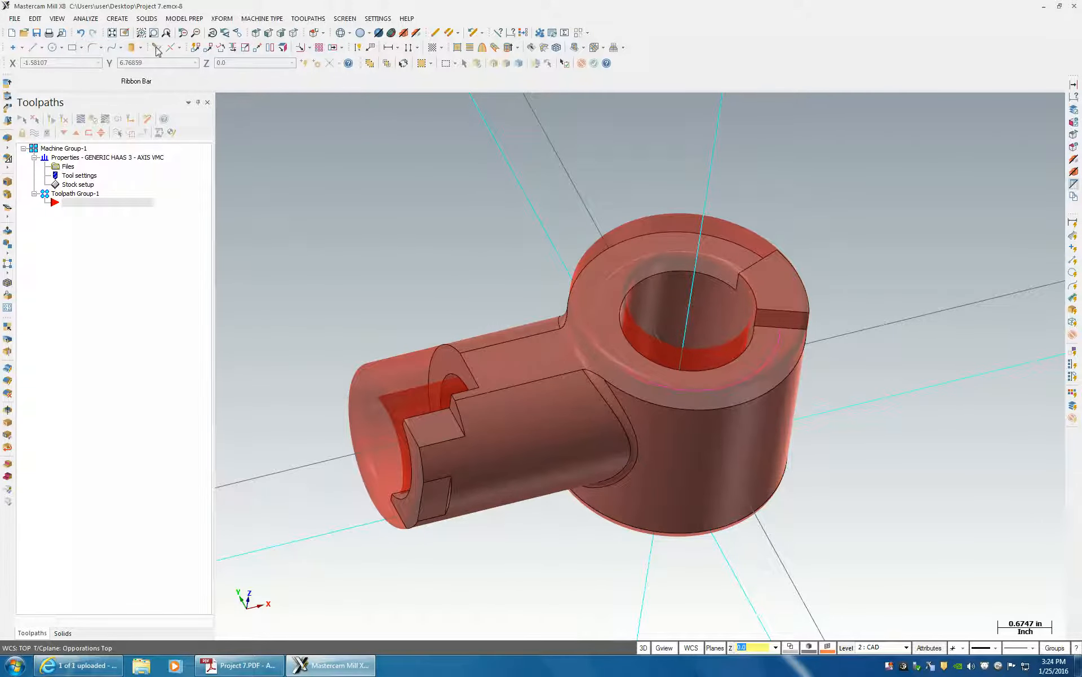
left_click(86, 18)
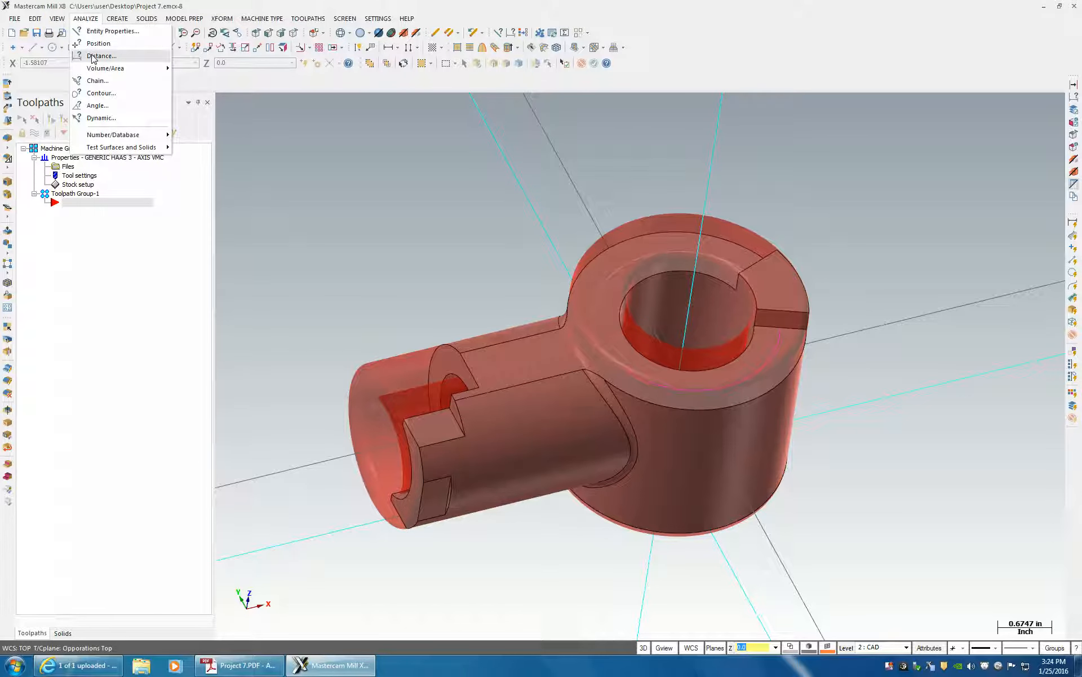
left_click(101, 56)
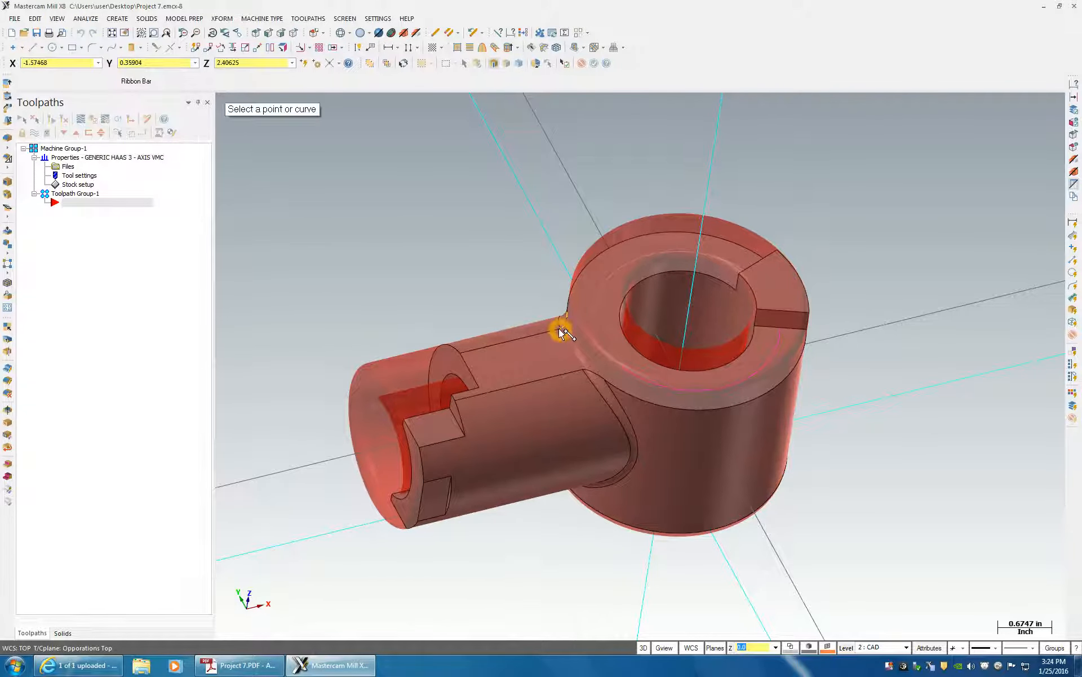
left_click(559, 328)
left_click(581, 370)
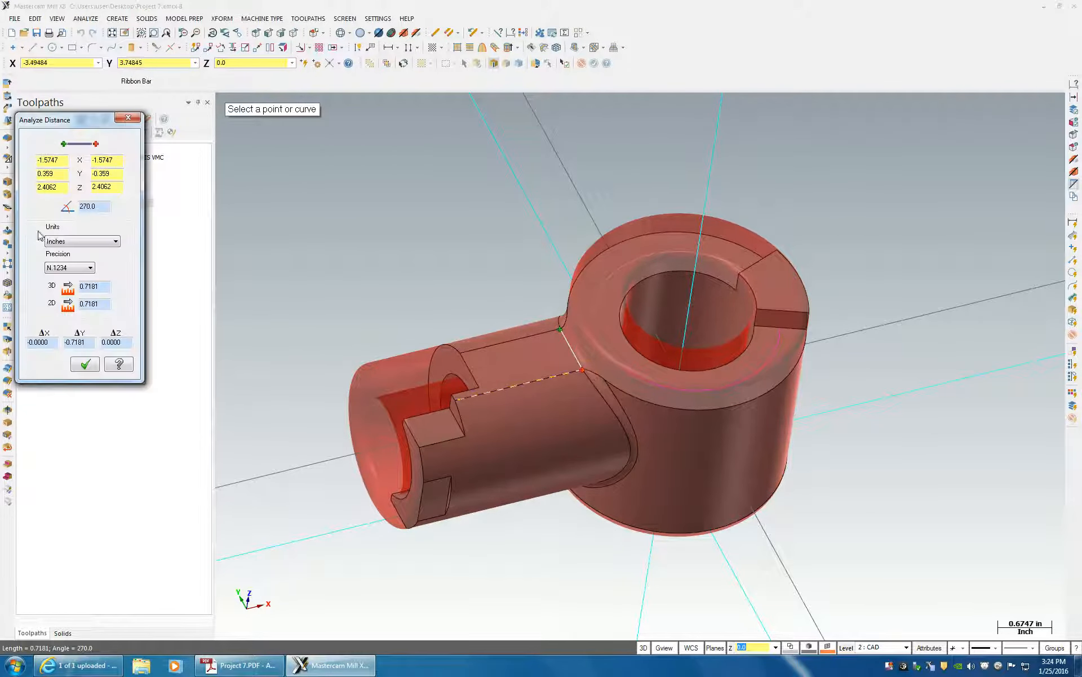
left_click(129, 118)
Step: Offset a copy of the far long edge of the arm's flat face toward the middle of that face
left_click(221, 18)
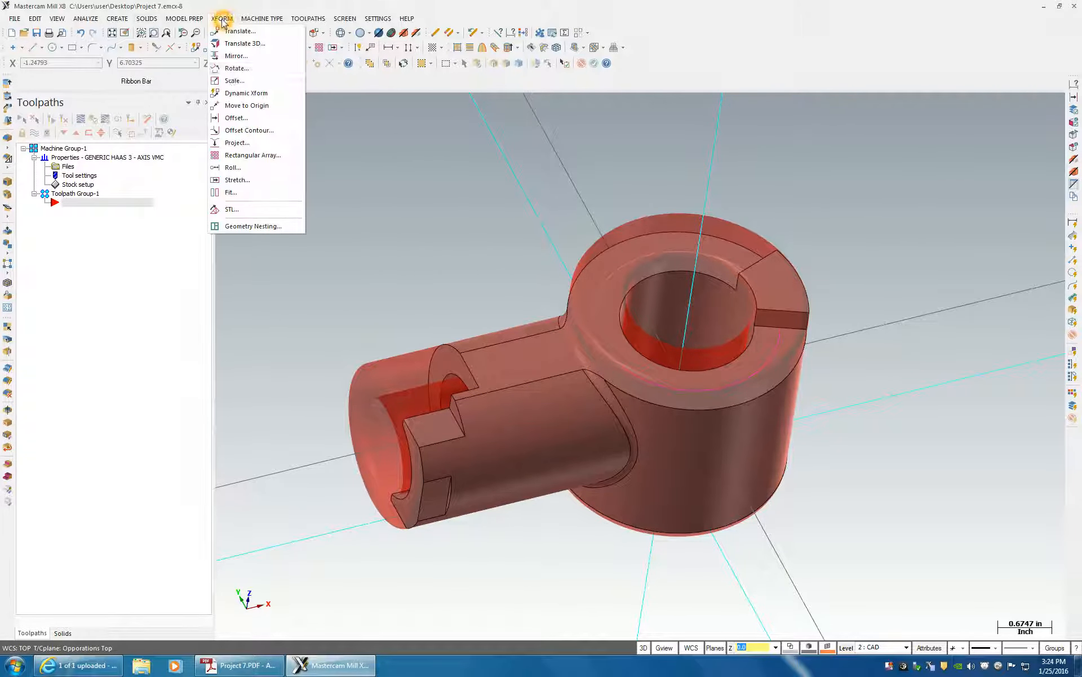
left_click(249, 123)
left_click(527, 338)
left_click(528, 338)
left_click(75, 231)
Step: Set the far edge copy's offset distance to (.7181-.02)/2 and apply it
double_click(94, 201)
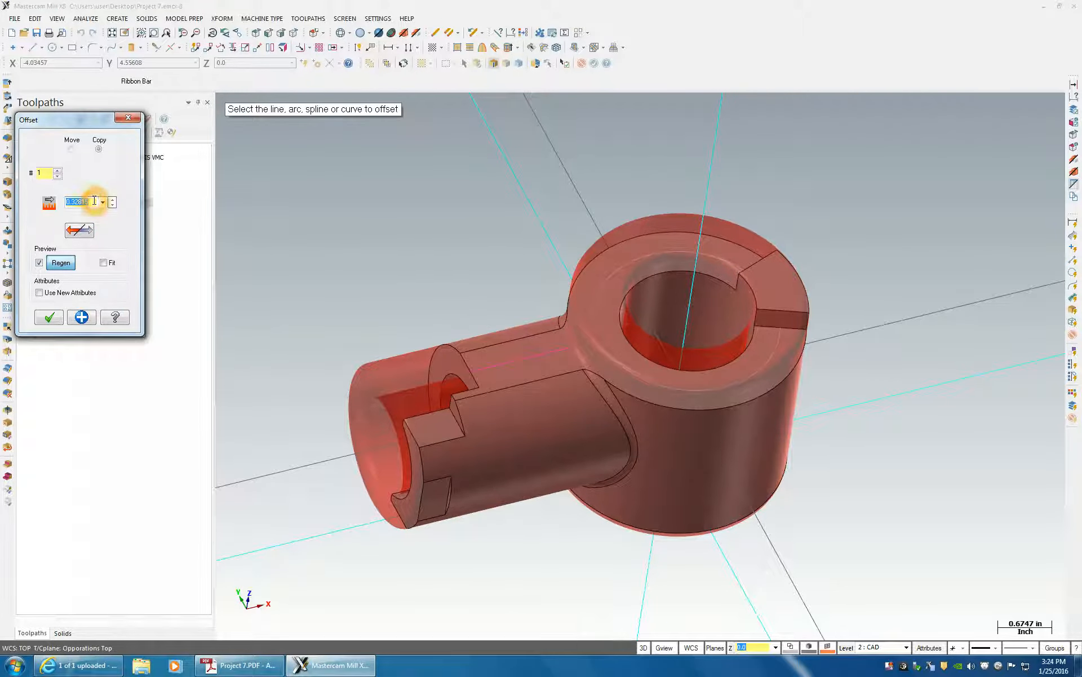
key("BackSpace")
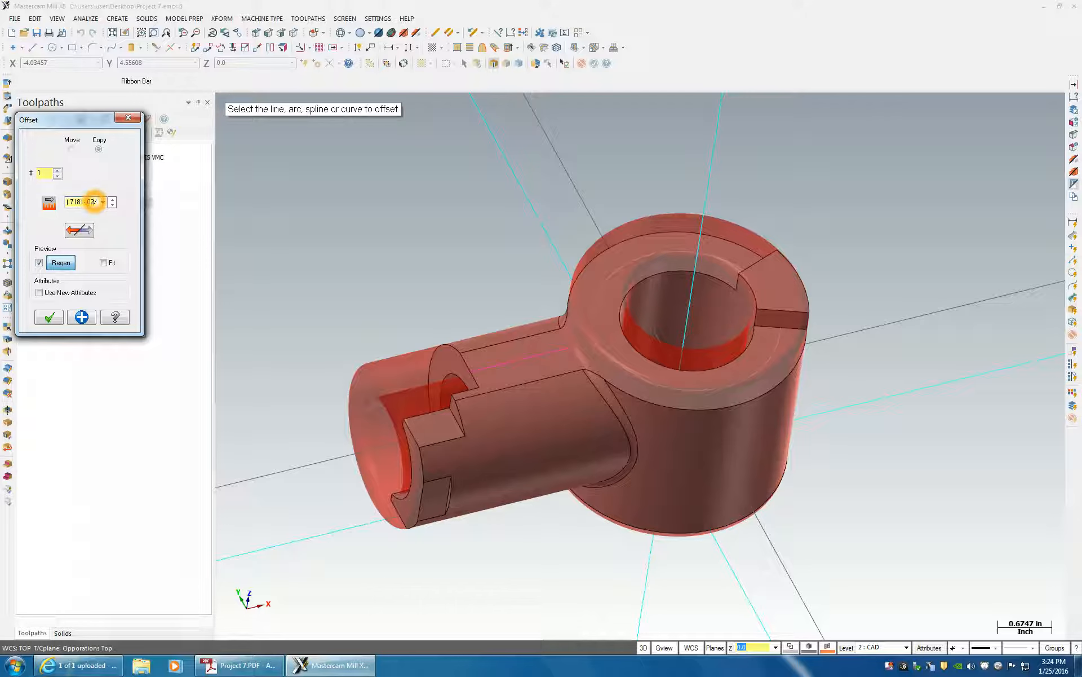
key("Return")
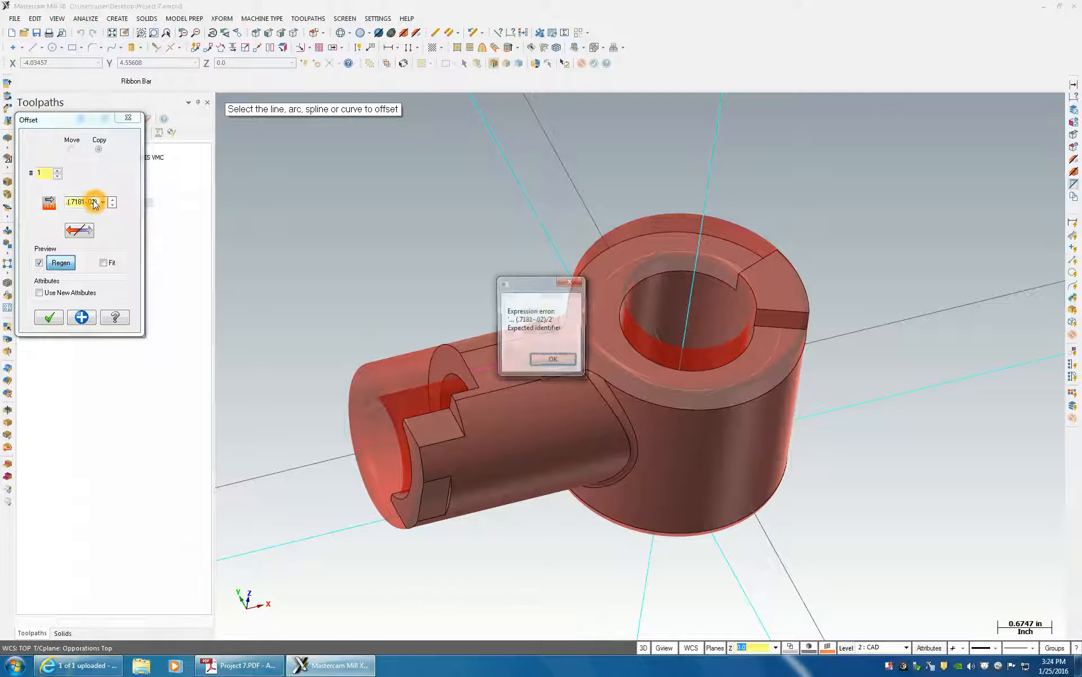
left_click(552, 363)
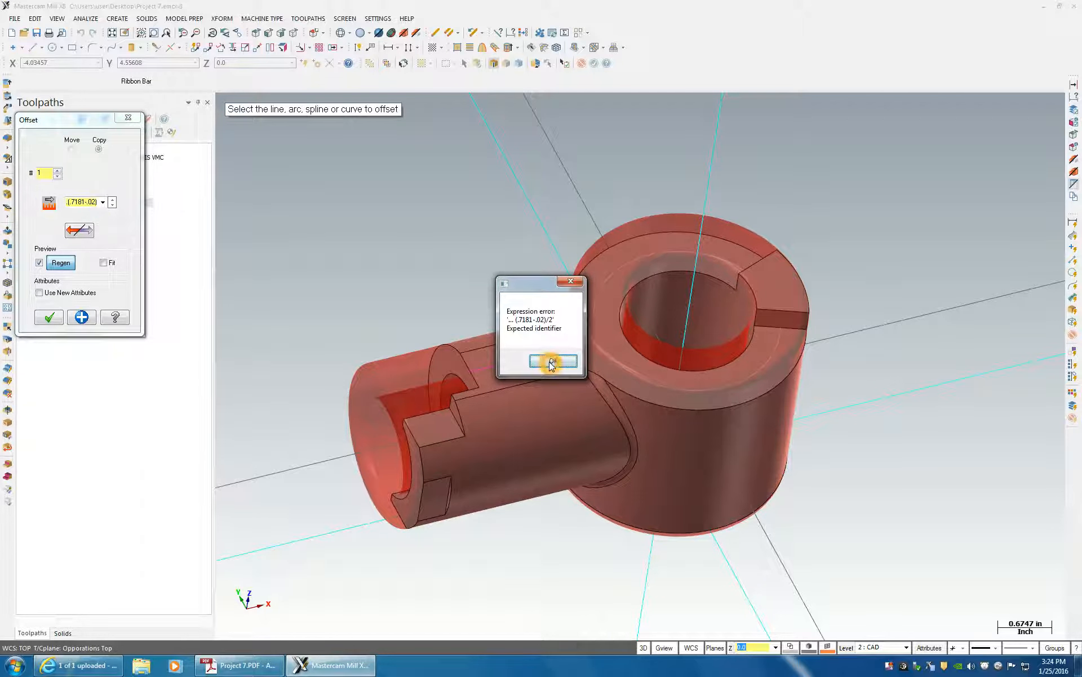
left_click(95, 203)
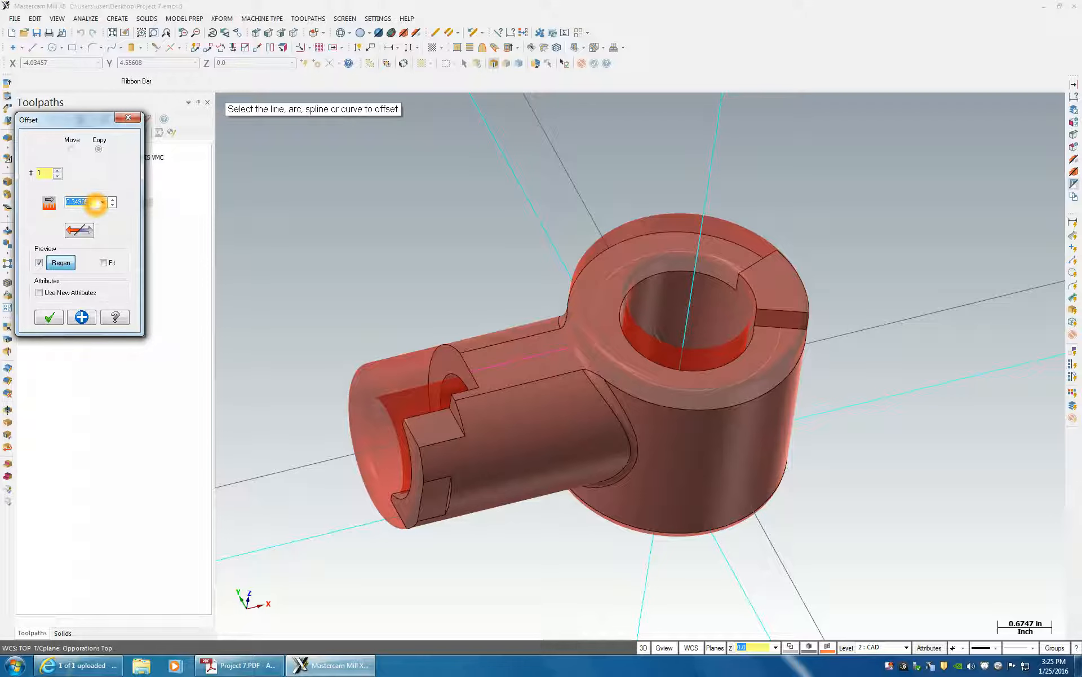
left_click(514, 360)
left_click(384, 353)
left_click(519, 355)
left_click(534, 357)
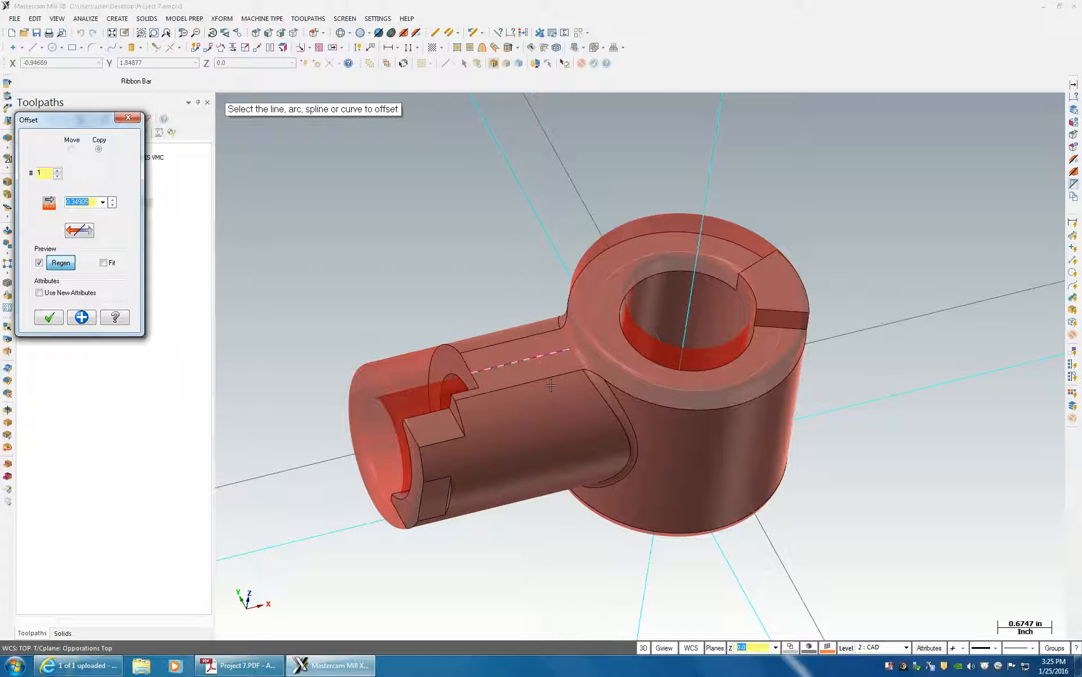
left_click(556, 378)
left_click(82, 317)
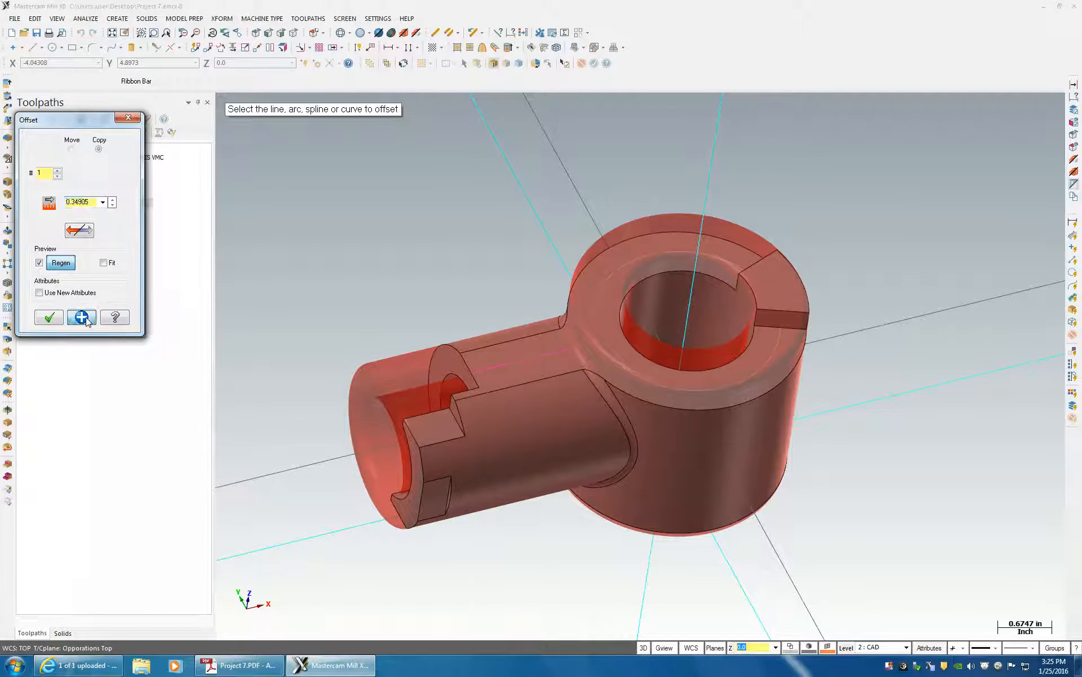
Step: Offset a copy of the near long edge of the arm's flat face inward by the same 0.34905 and accept
left_click(546, 375)
left_click(534, 366)
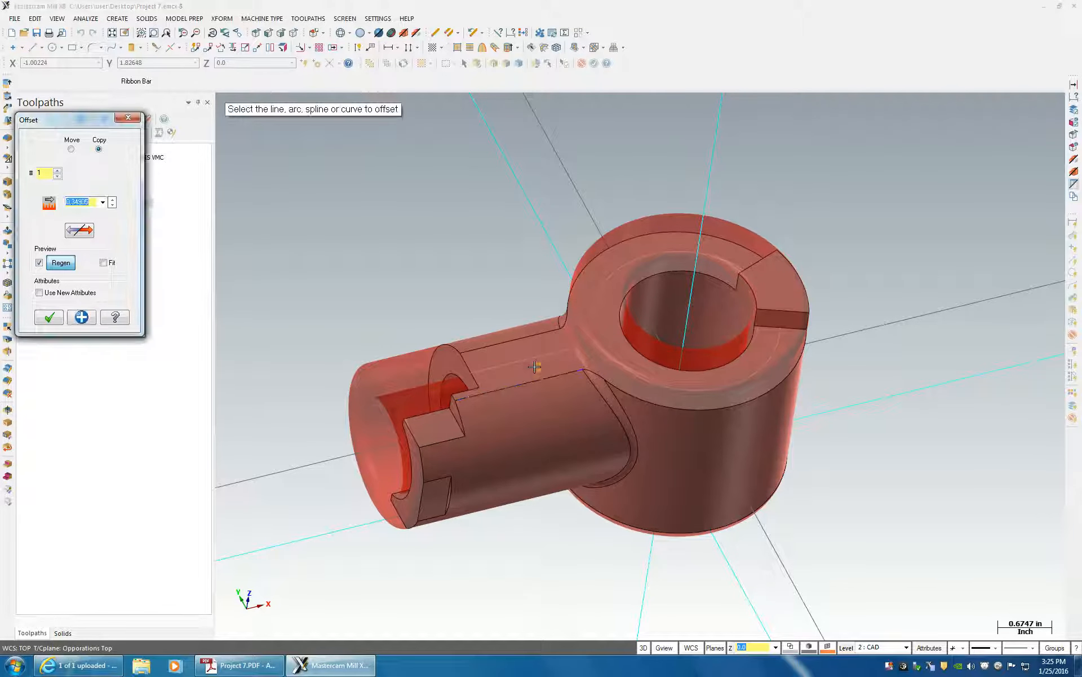
scroll(566, 344, "down", 2)
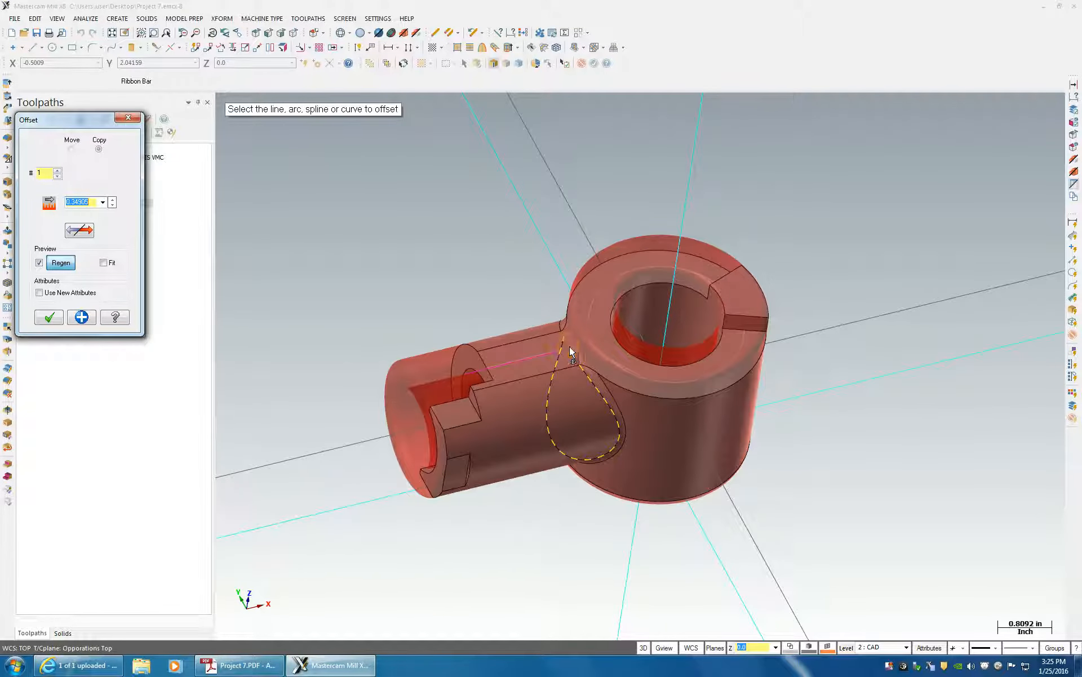
scroll(570, 348, "up", 6)
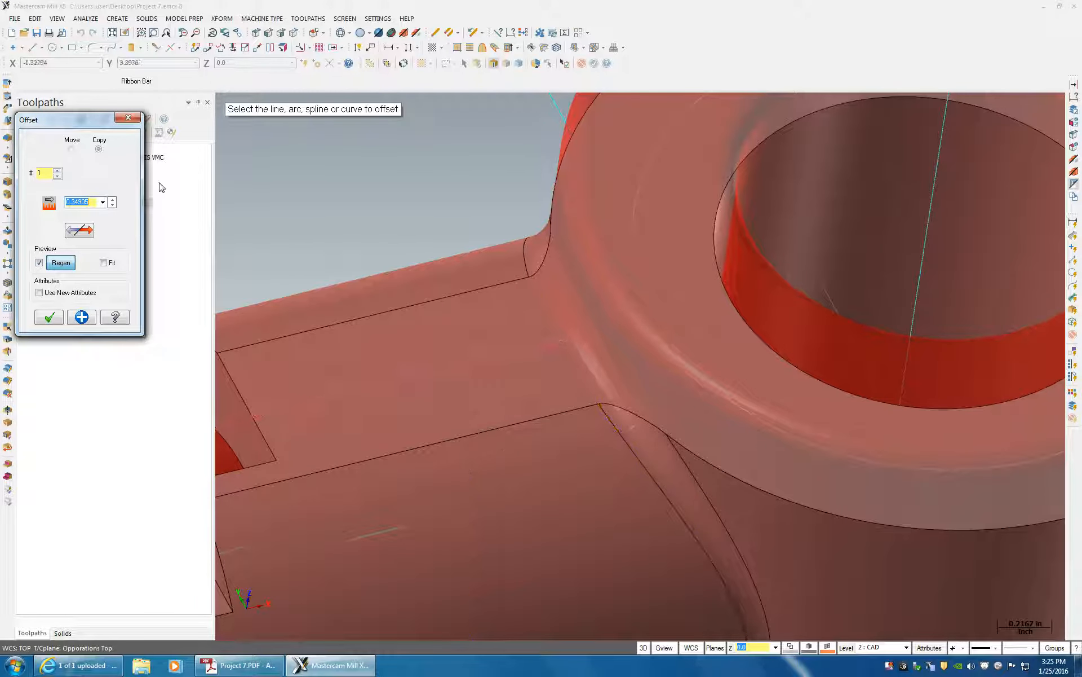
left_click(49, 316)
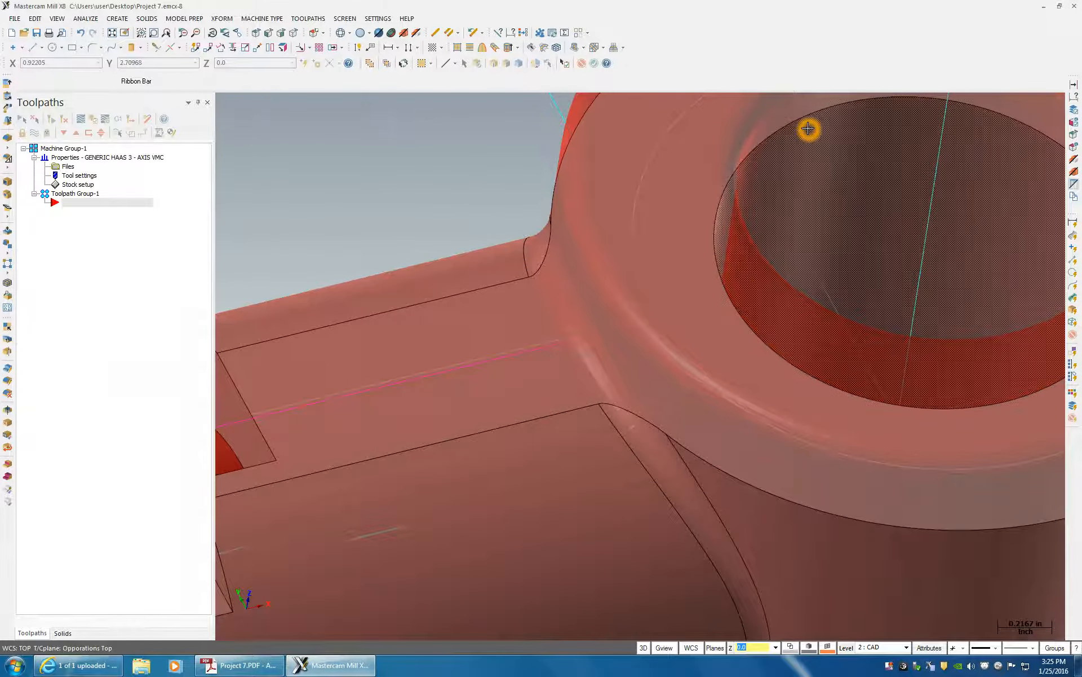
scroll(887, 303, "down", 3)
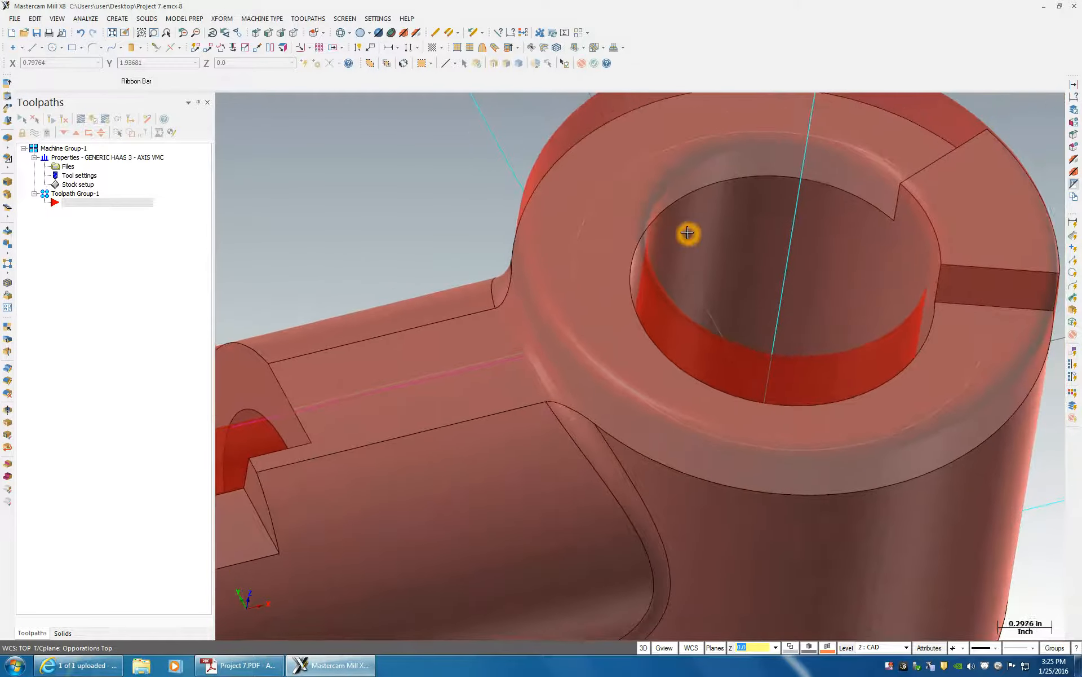
scroll(687, 232, "down", 1)
left_click(221, 18)
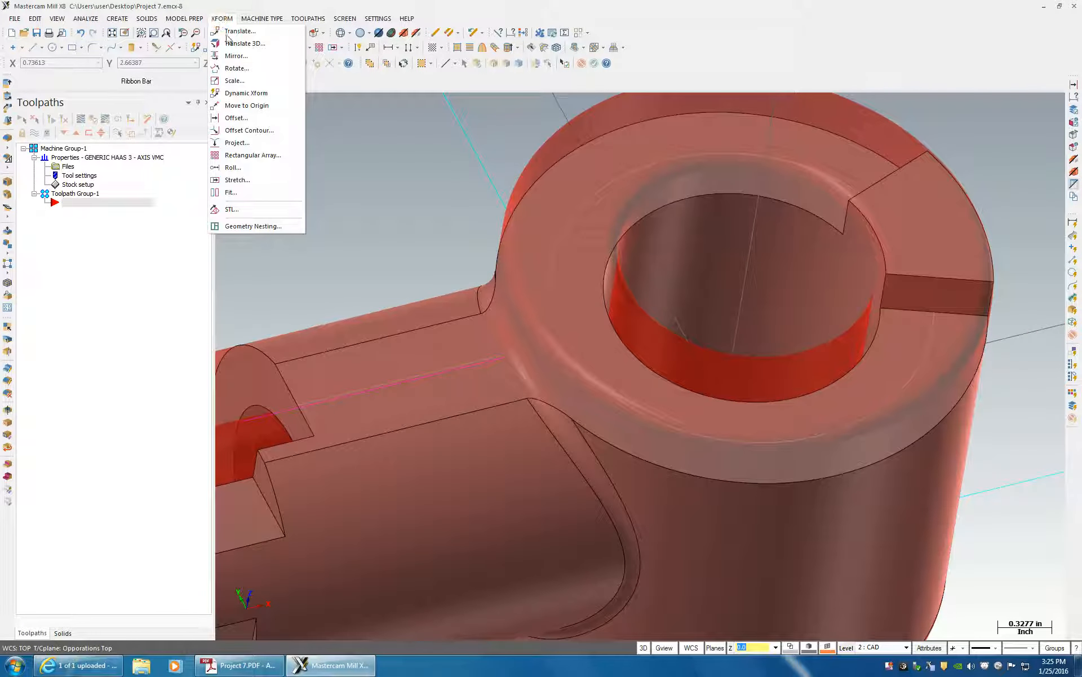
left_click(237, 118)
left_click(910, 309)
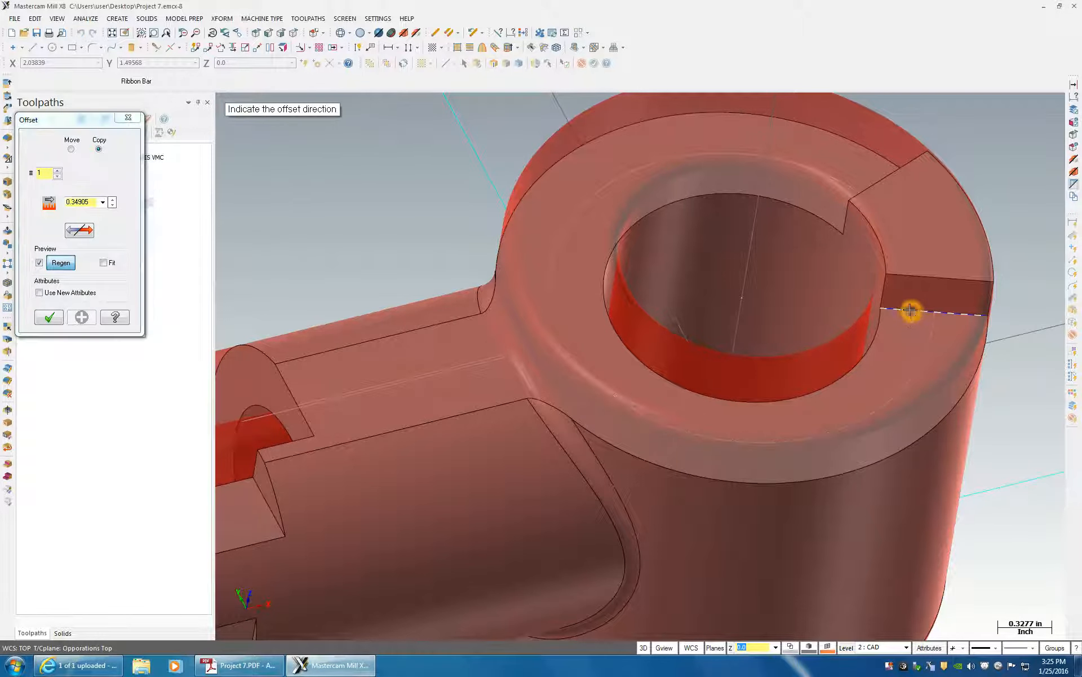
left_click(902, 350)
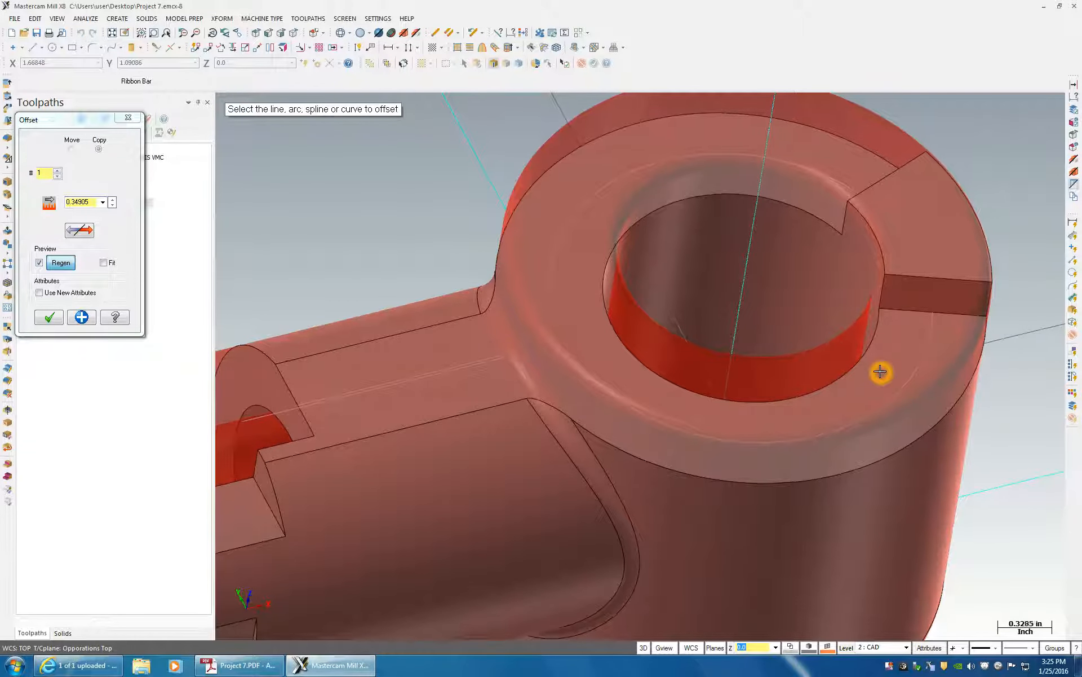
left_click(128, 118)
Step: Offset a copy of the raised wedge's near base edge away from the wedge across the ring face by .550 and accept
left_click(222, 18)
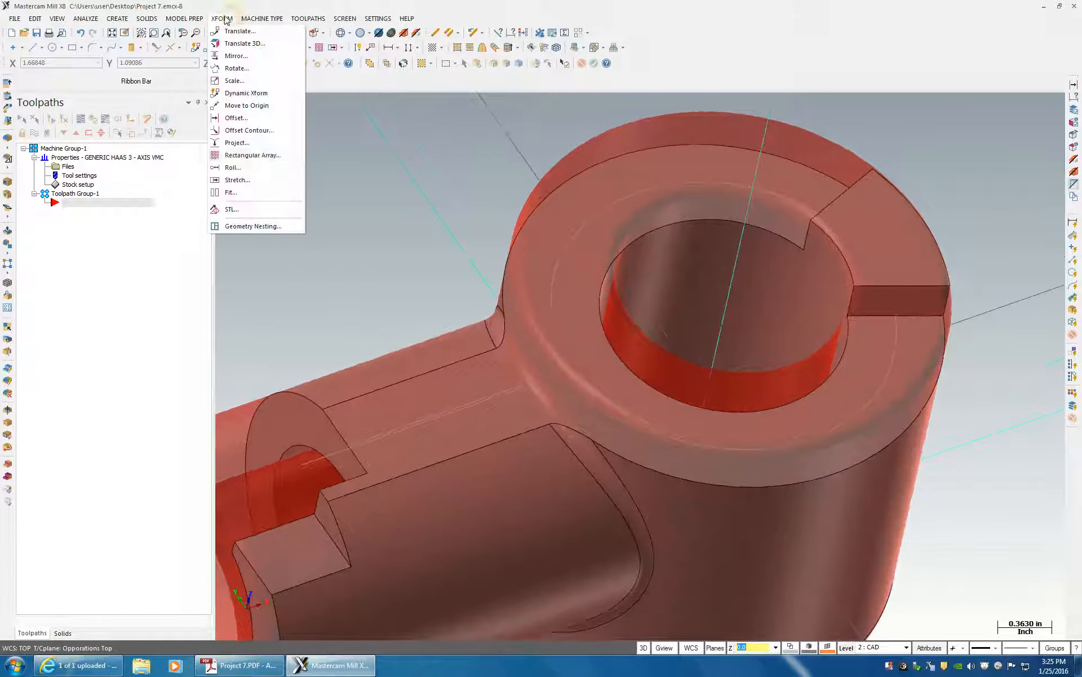
left_click(241, 118)
left_click(876, 319)
left_click(874, 357)
left_click(78, 234)
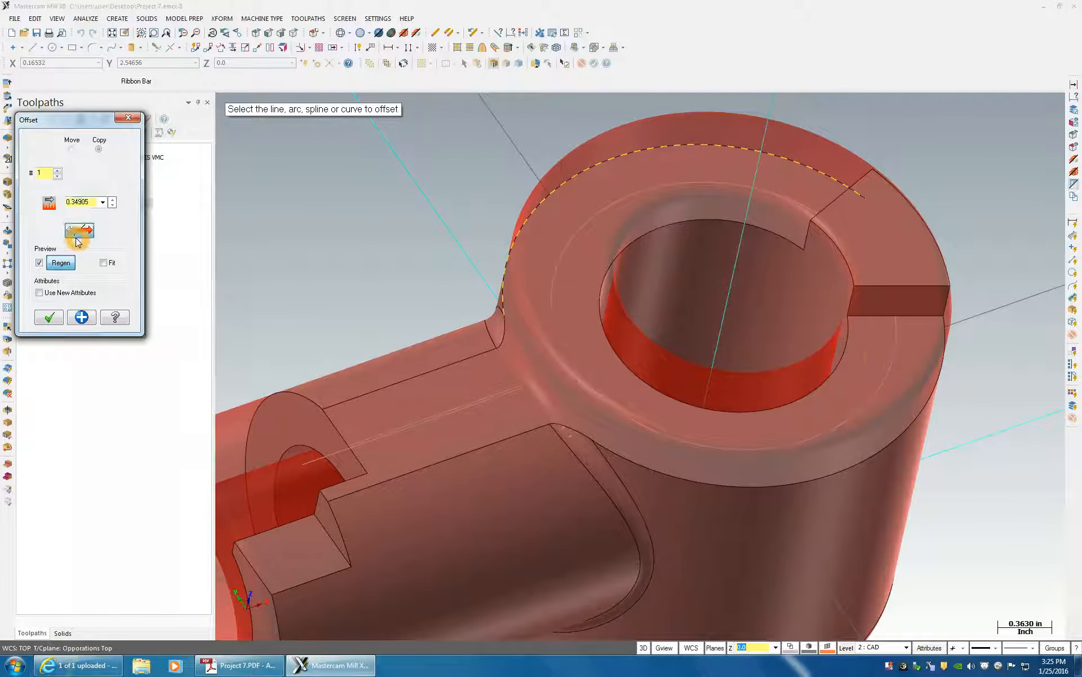
double_click(89, 202)
double_click(89, 203)
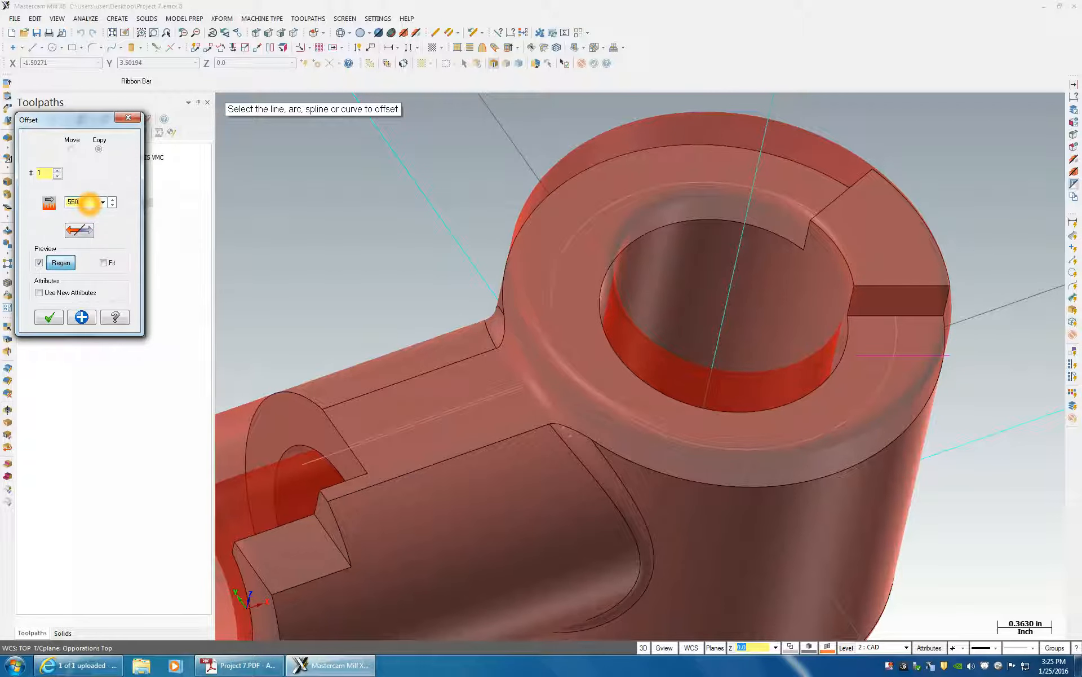
type(".550")
left_click(104, 355)
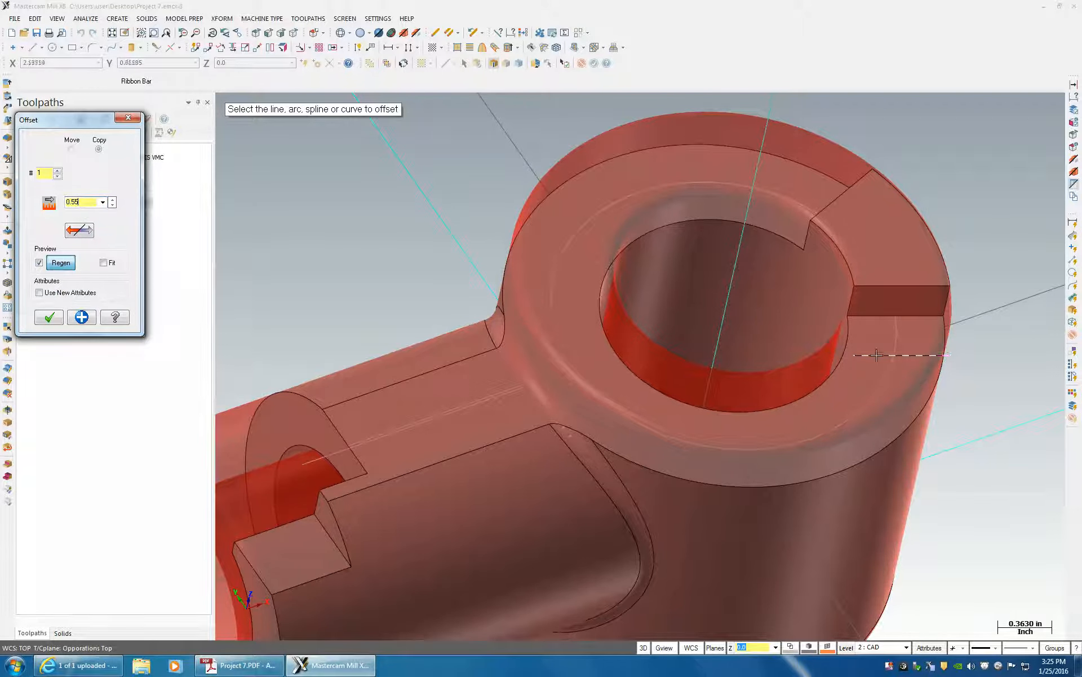
left_click(897, 357)
left_click(46, 318)
Step: Offset a copy of the wedge's opposite base edge away from the wedge across the ring face by 0.55
middle_click_drag(381, 310, 242, 83)
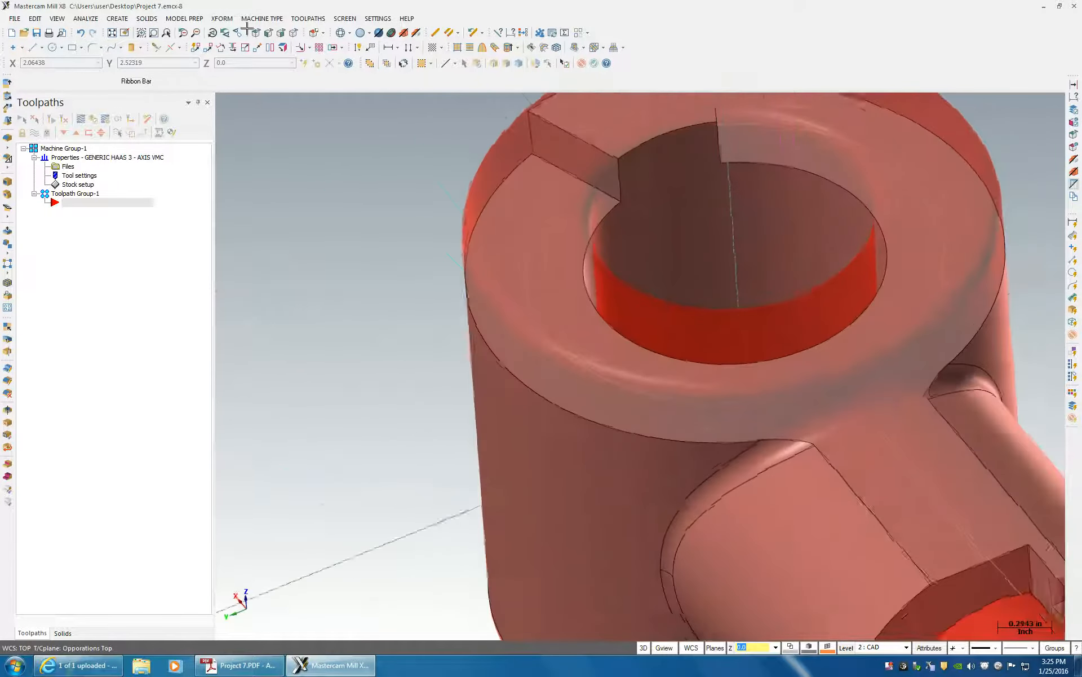
left_click(223, 18)
left_click(234, 117)
left_click(555, 208)
left_click(501, 256)
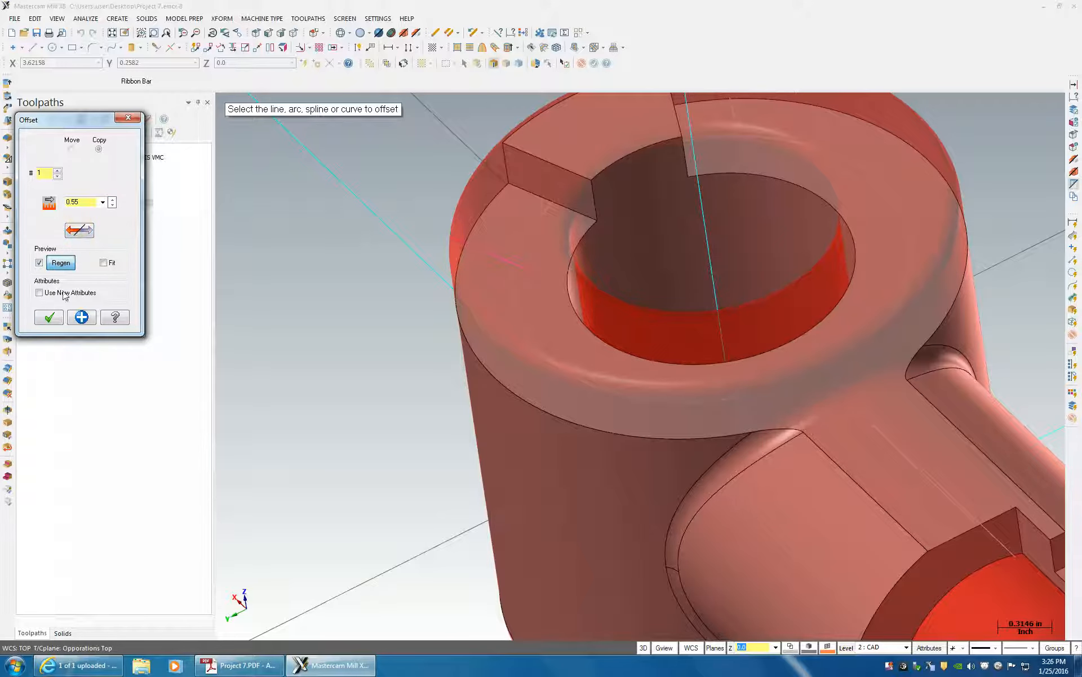
left_click(50, 318)
Step: Divide away the surplus pieces of the offset lines and arcs where they cross on both sides of the raised wedge
middle_click_drag(372, 309, 378, 311)
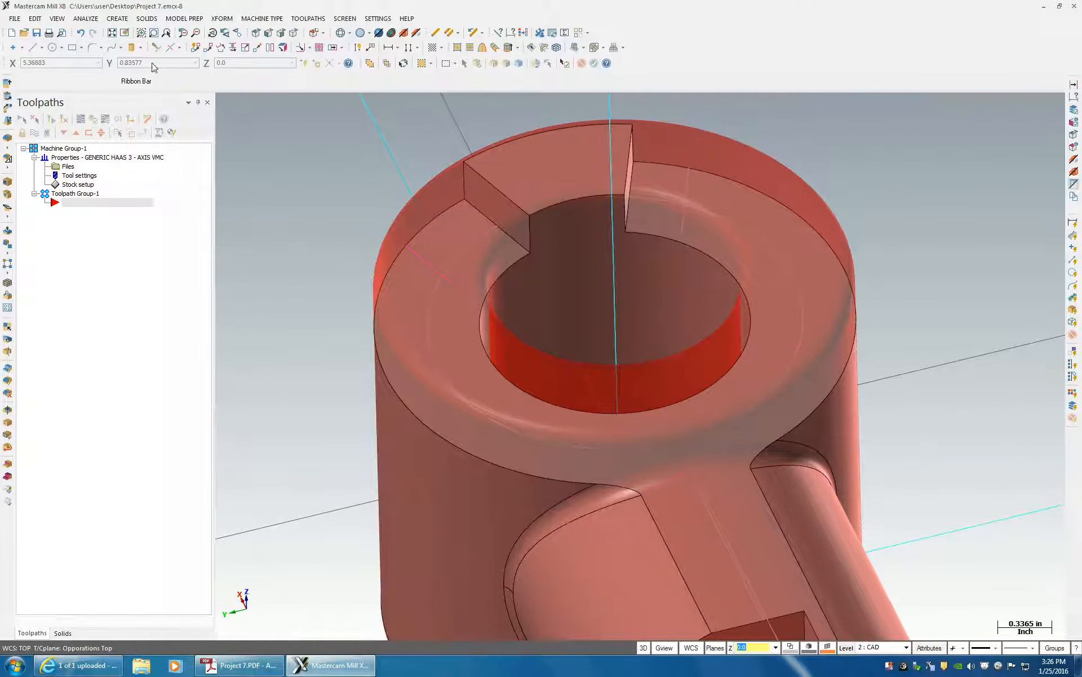
left_click(157, 48)
left_click(102, 81)
left_click(460, 256)
left_click(455, 288)
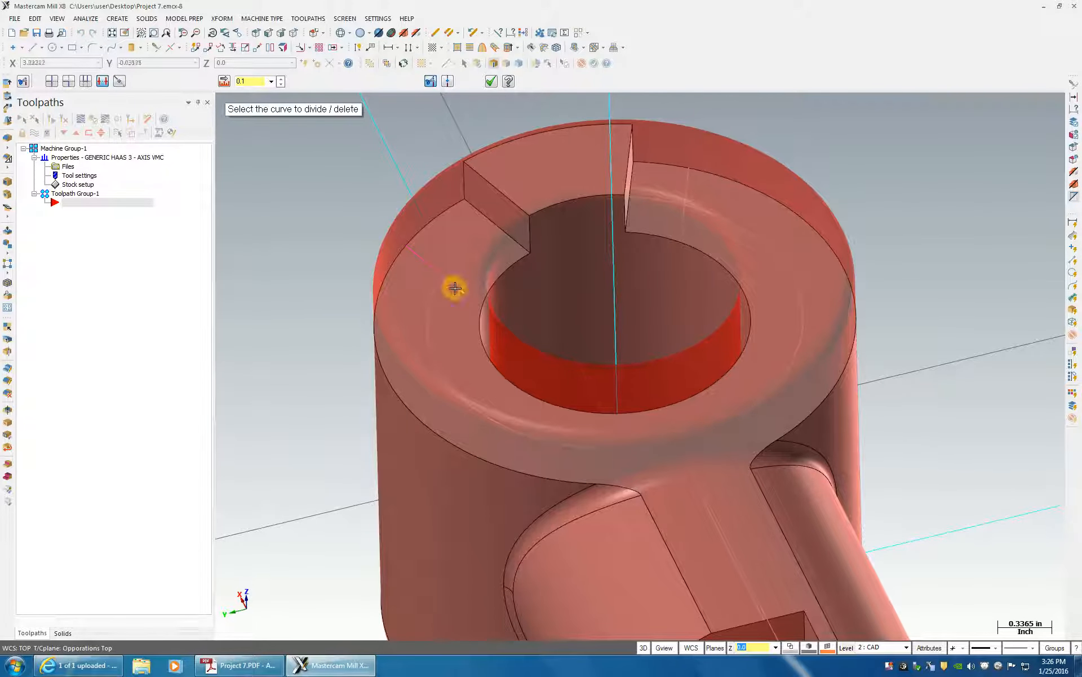
left_click(683, 201)
Step: Extend the two centre lines on the arm face by 0.5 toward the boss and past the arm's outer end
scroll(782, 396, "down", 1)
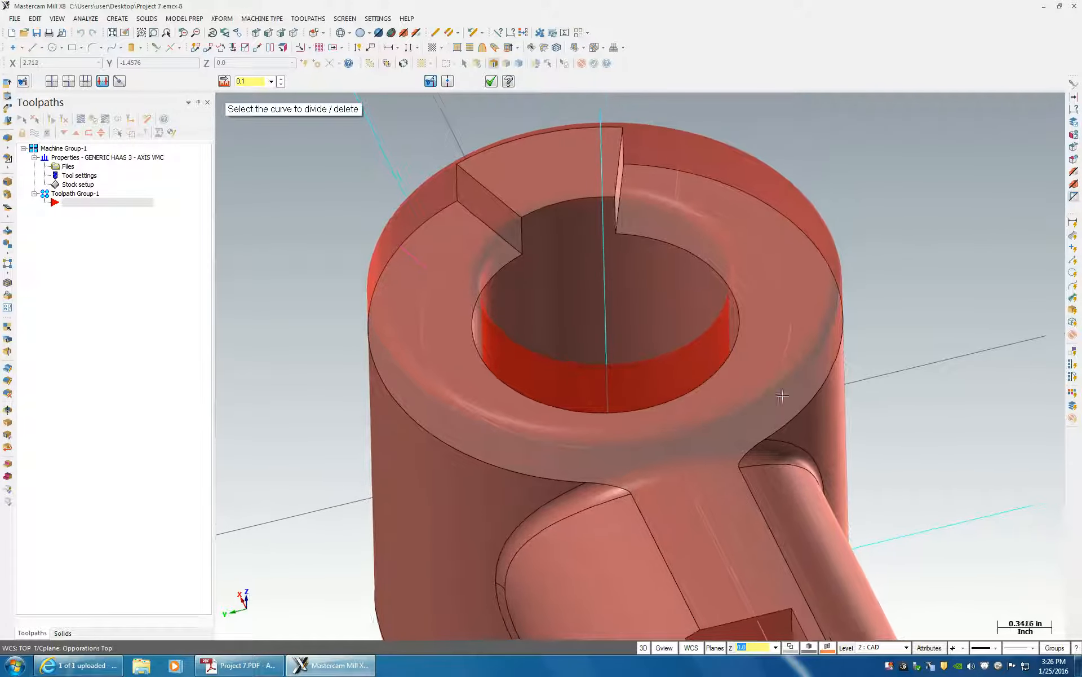
scroll(564, 433, "down", 2)
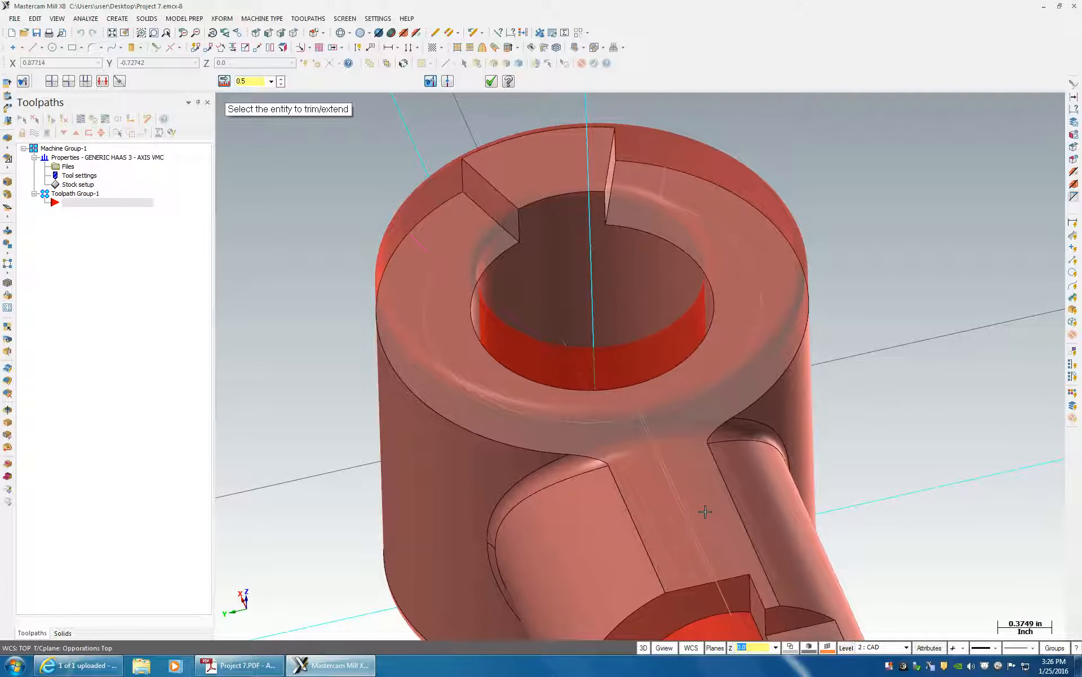
scroll(681, 537, "down", 1)
scroll(681, 537, "down", 1)
middle_click_drag(654, 530, 698, 587)
scroll(698, 587, "down", 1)
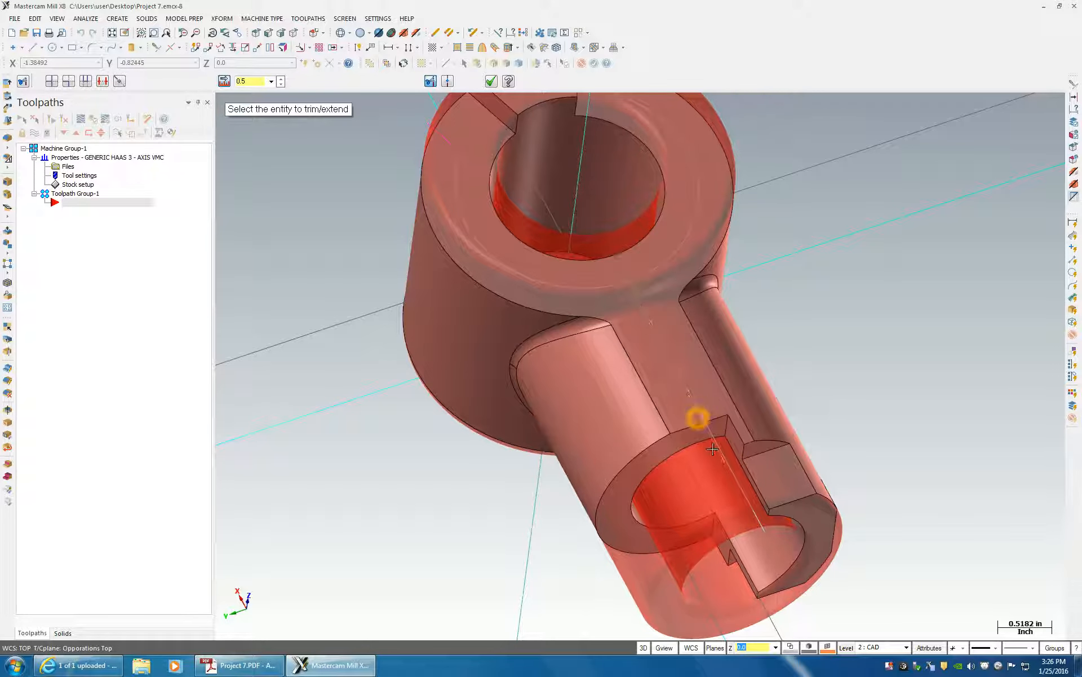
scroll(680, 358, "up", 2)
scroll(698, 341, "up", 4)
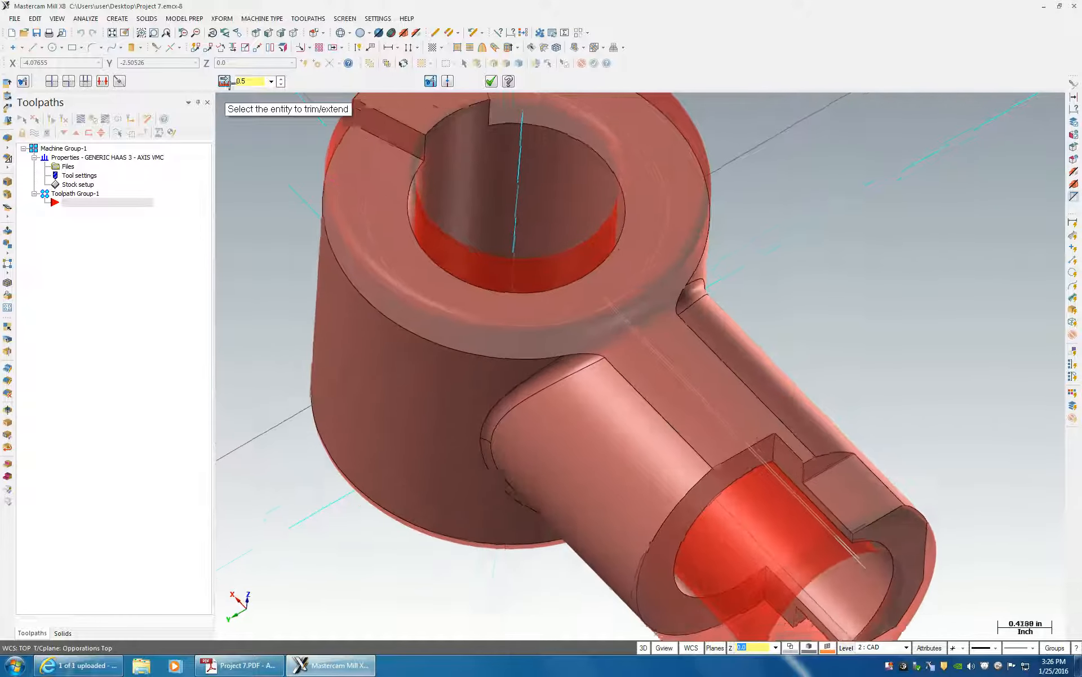
Step: Divide away the surplus geometry where the arm's centre lines cross the offset arcs on the ring face
left_click(106, 82)
scroll(699, 370, "up", 15)
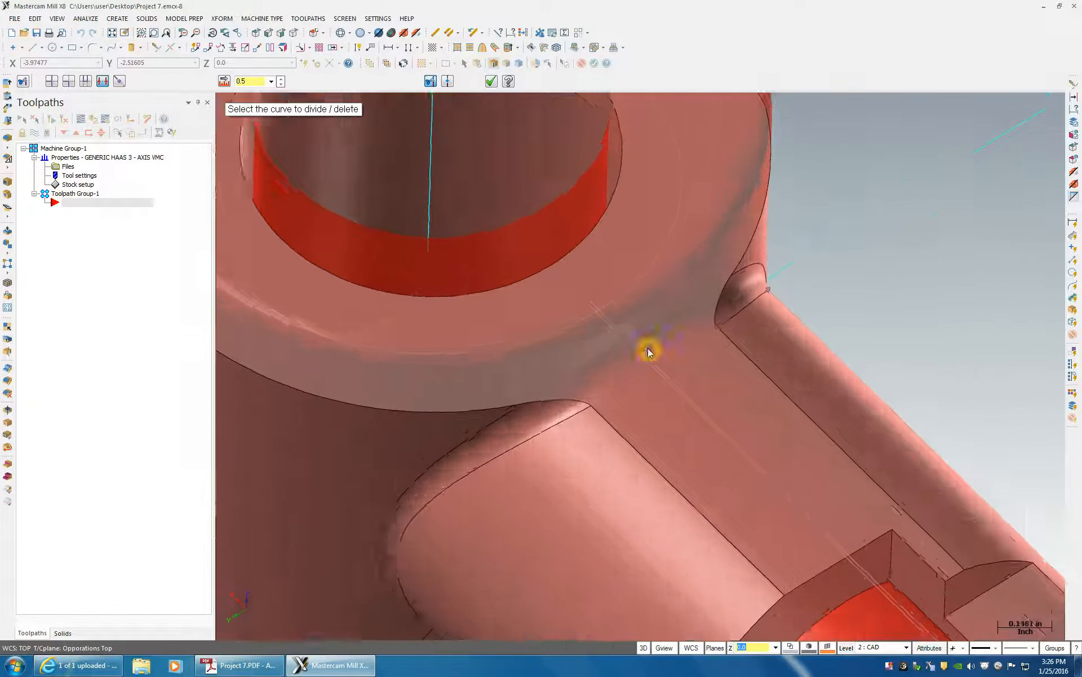
scroll(560, 356, "up", 3)
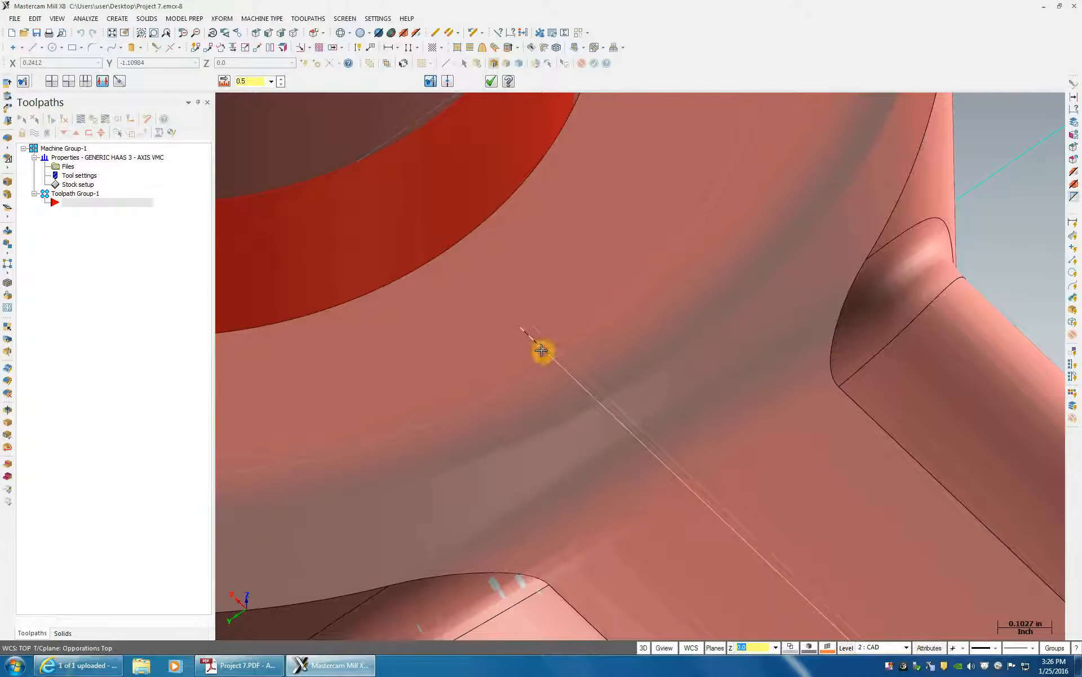
left_click(557, 354)
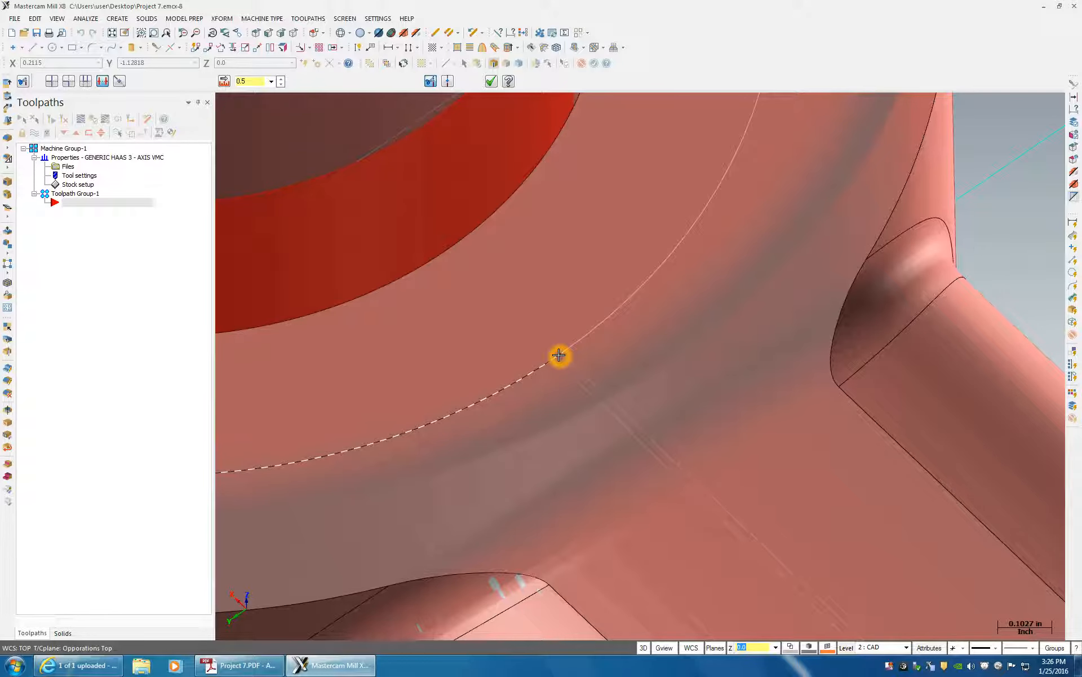
left_click(559, 354)
left_click(560, 355)
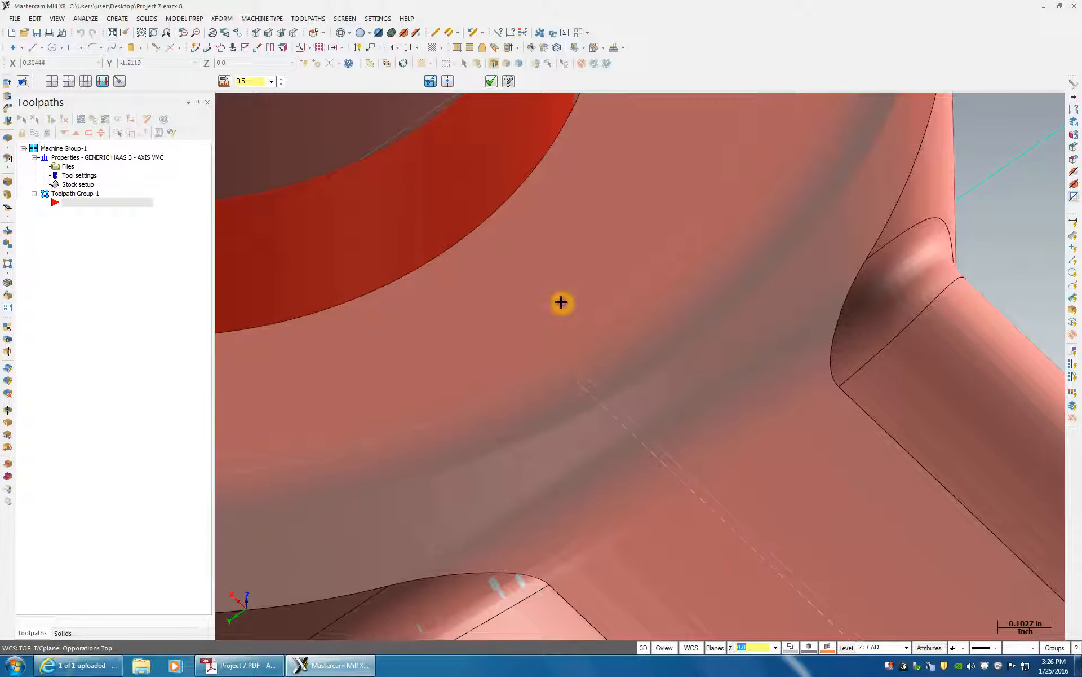
Step: Examine the extended centre lines at the arm's outer end
scroll(563, 303, "down", 8)
scroll(728, 370, "down", 3)
scroll(928, 445, "up", 5)
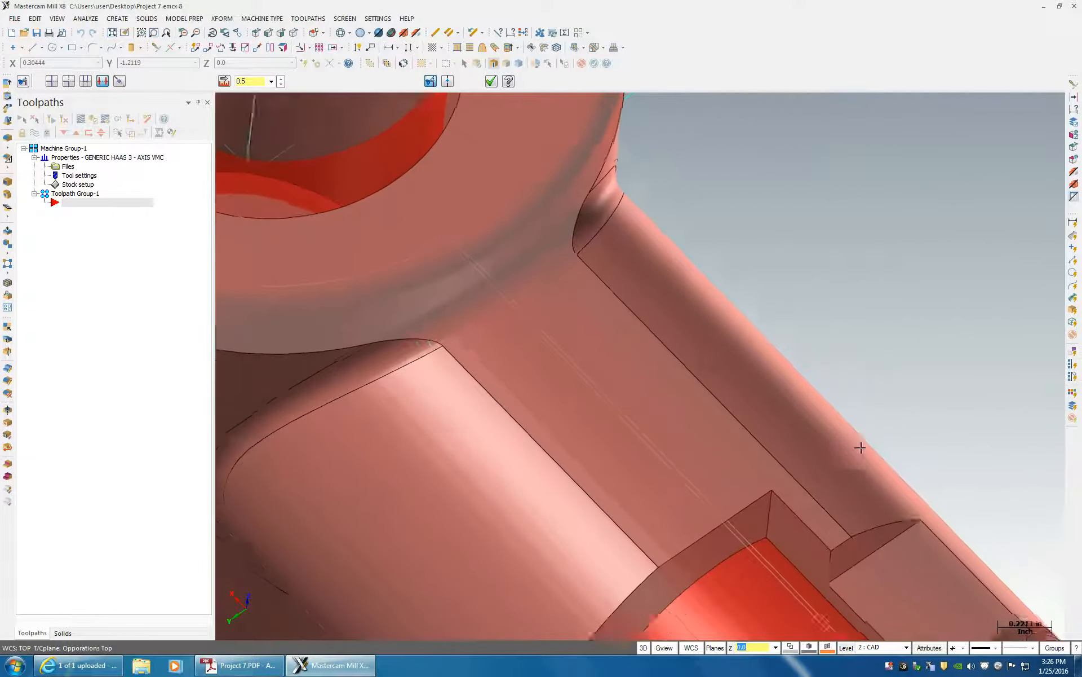
scroll(896, 485, "up", 6)
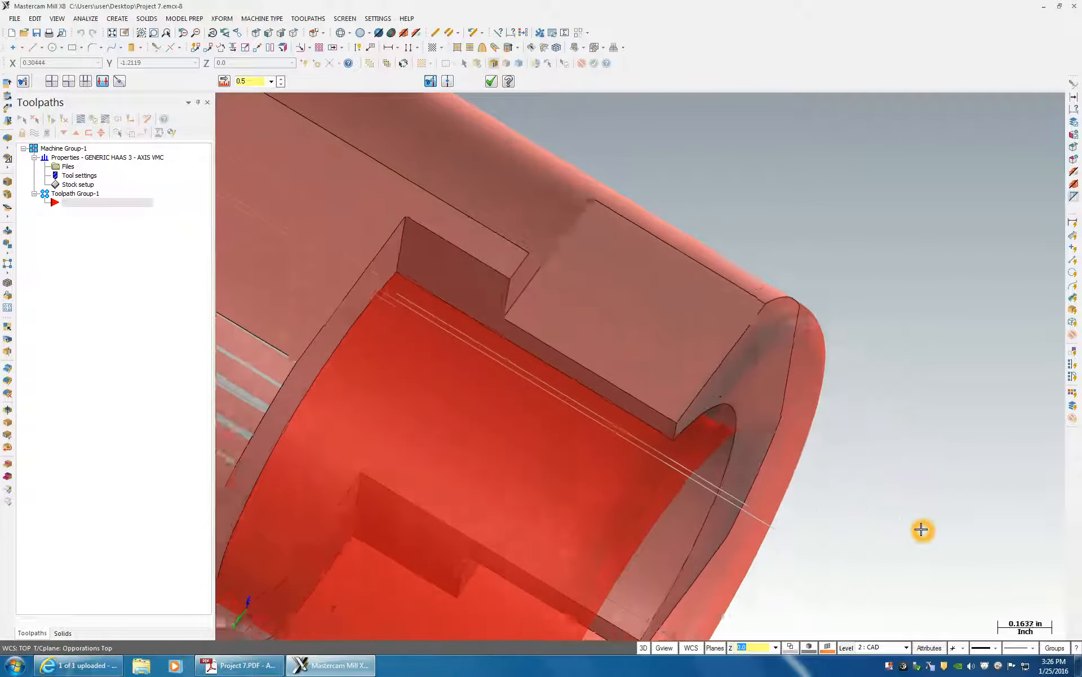
middle_click_drag(722, 509, 663, 475)
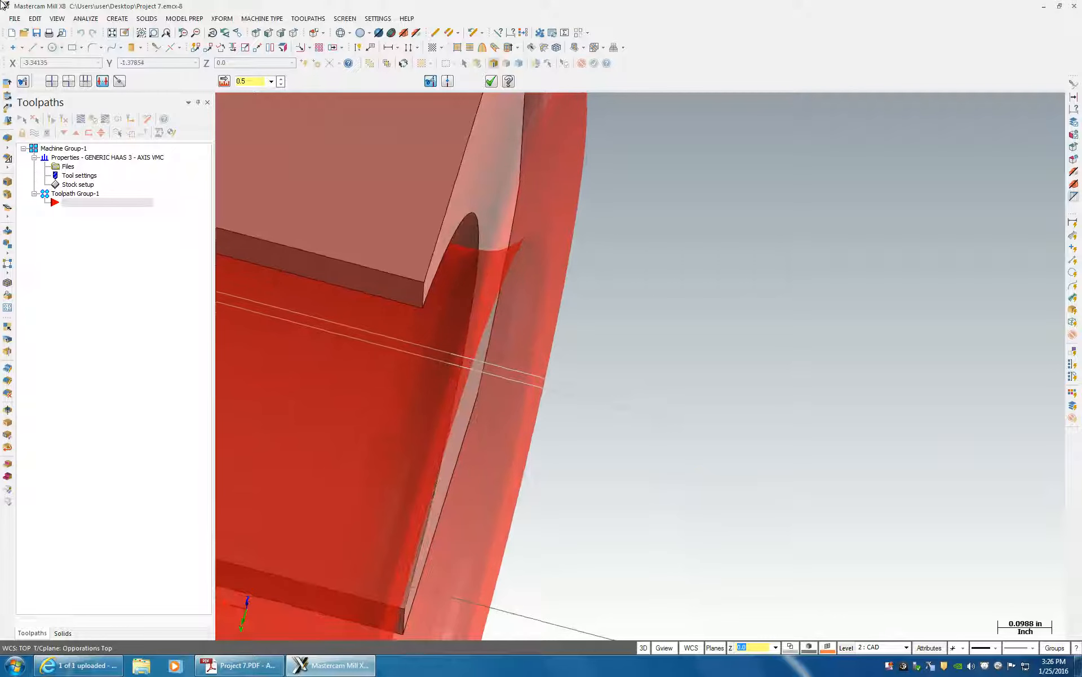
Step: Hide the Solids level and draw a line about 0.02 in long squarely between the two centre lines near the arm's outer end
left_click(32, 48)
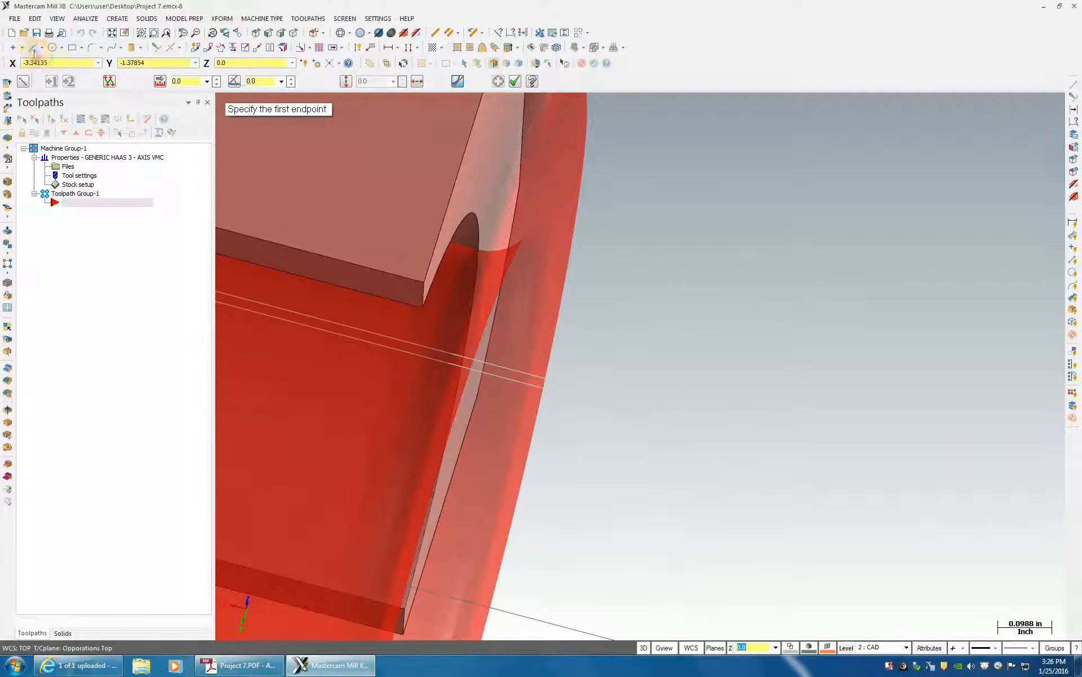
right_click(724, 221)
left_click(750, 358)
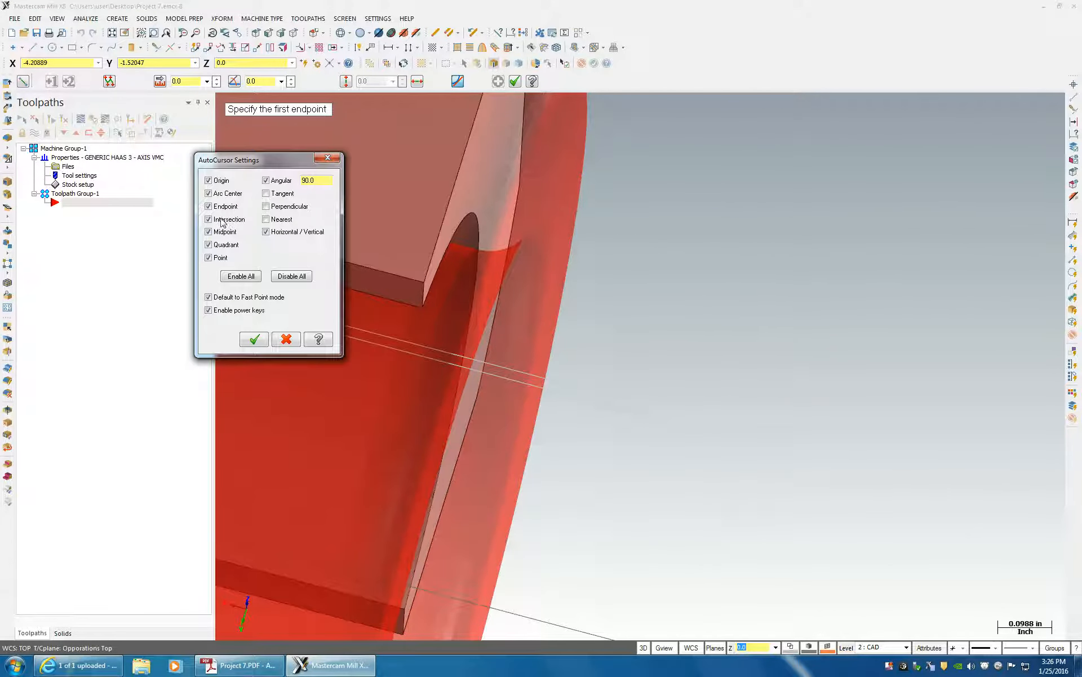
left_click(255, 339)
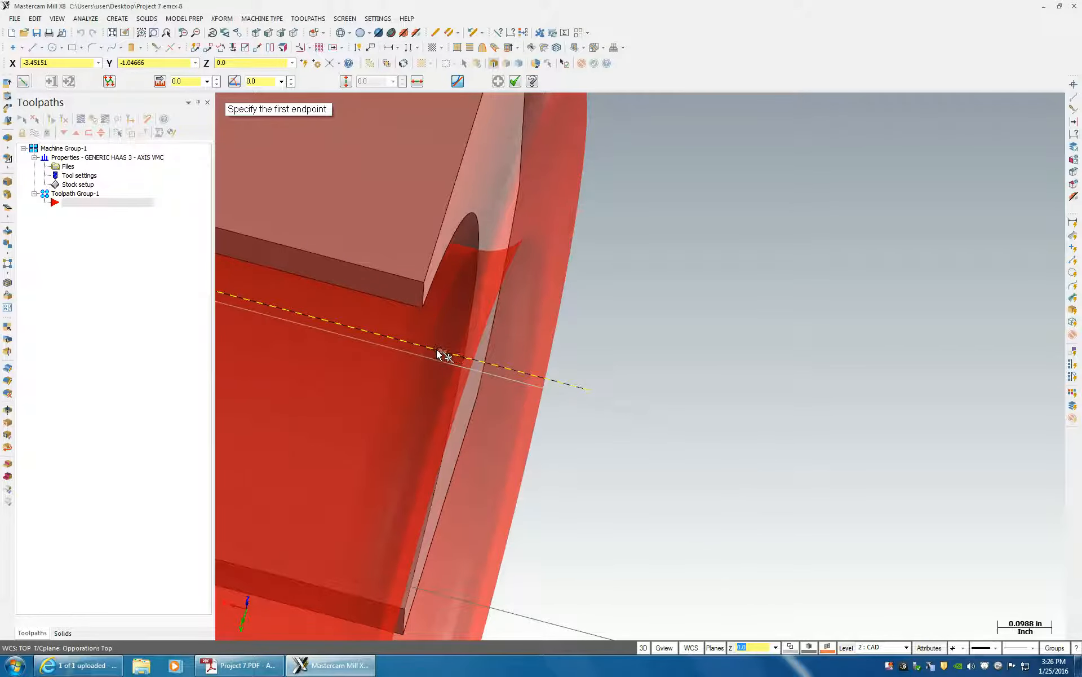
left_click(431, 349)
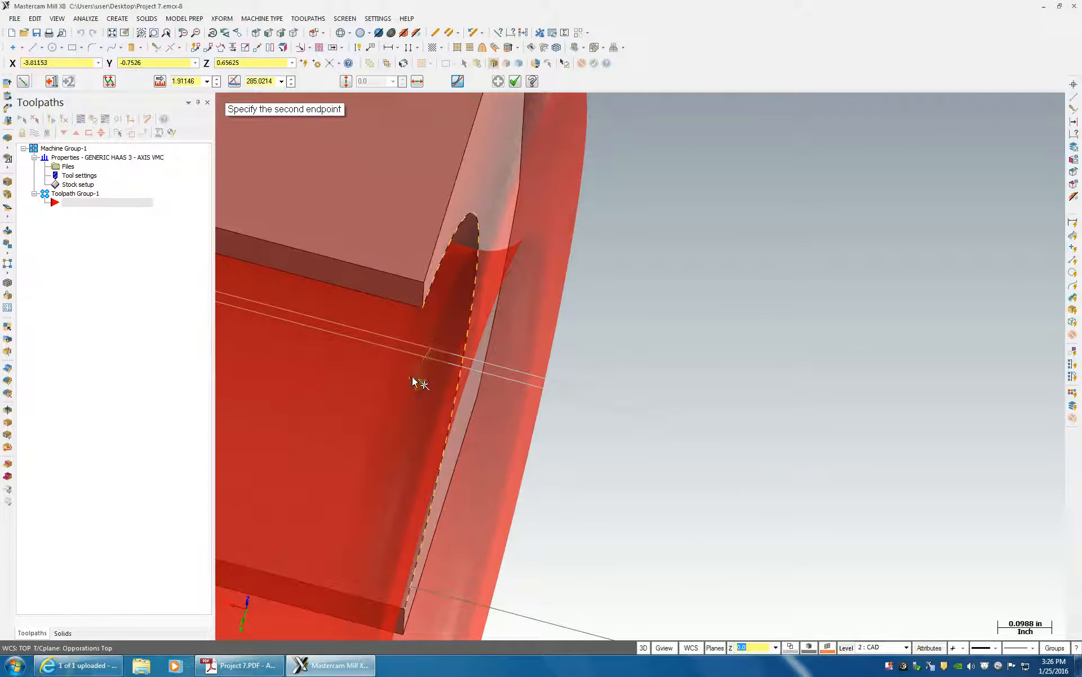
middle_click_drag(634, 431, 749, 587)
left_click(847, 647)
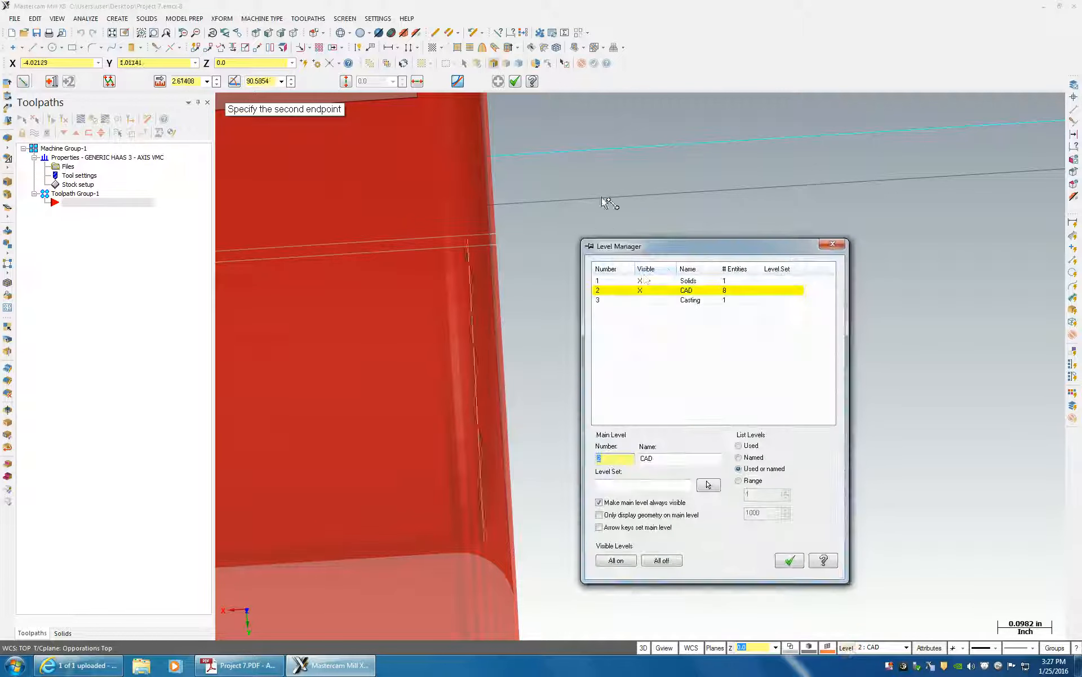
left_click(641, 281)
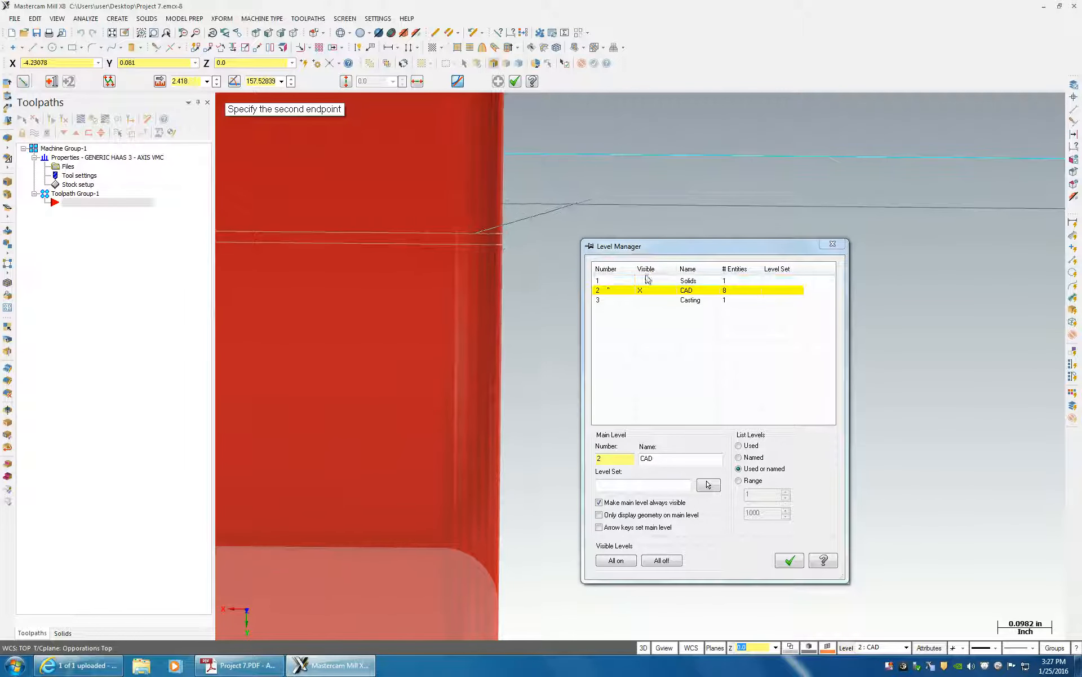
left_click(468, 250)
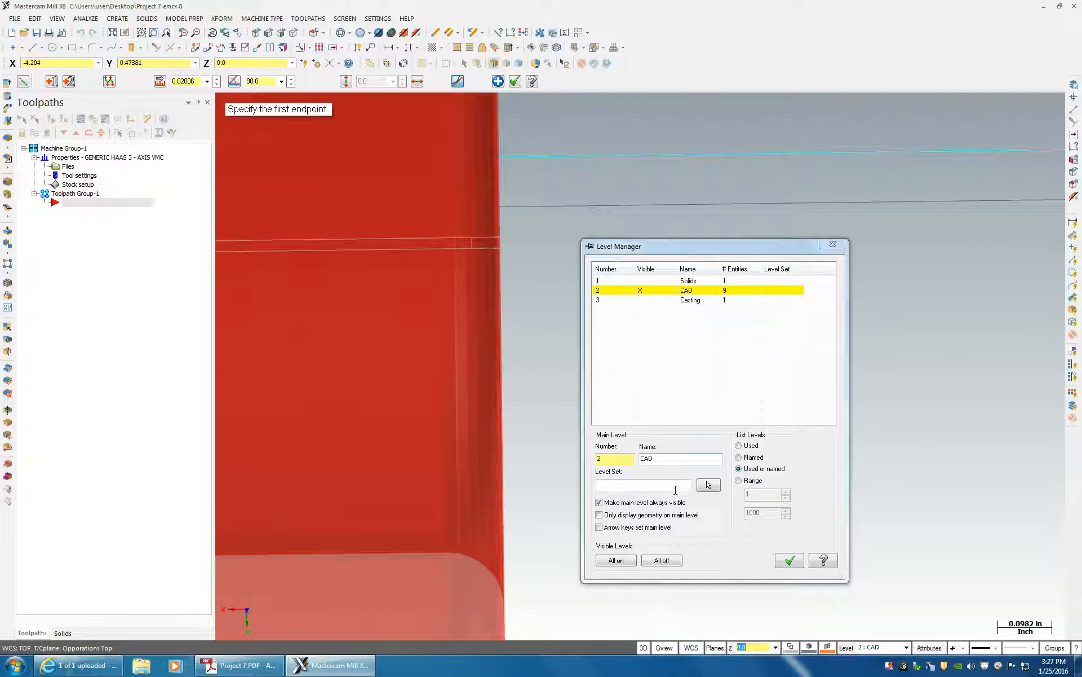
left_click(791, 561)
Step: Divide away the surplus ends of the two centre lines beyond the short connecting line at the arm's outer end
middle_click_drag(672, 449, 121, 84)
left_click(156, 49)
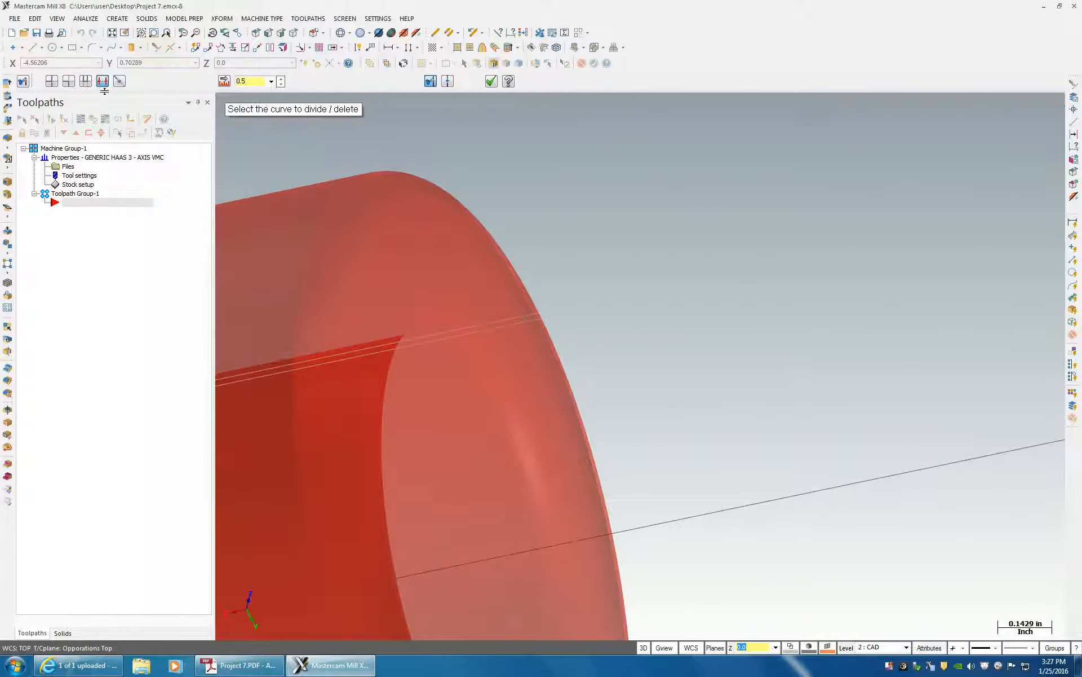
left_click(564, 308)
middle_click_drag(564, 314, 306, 319)
scroll(593, 386, "down", 4)
scroll(638, 430, "down", 2)
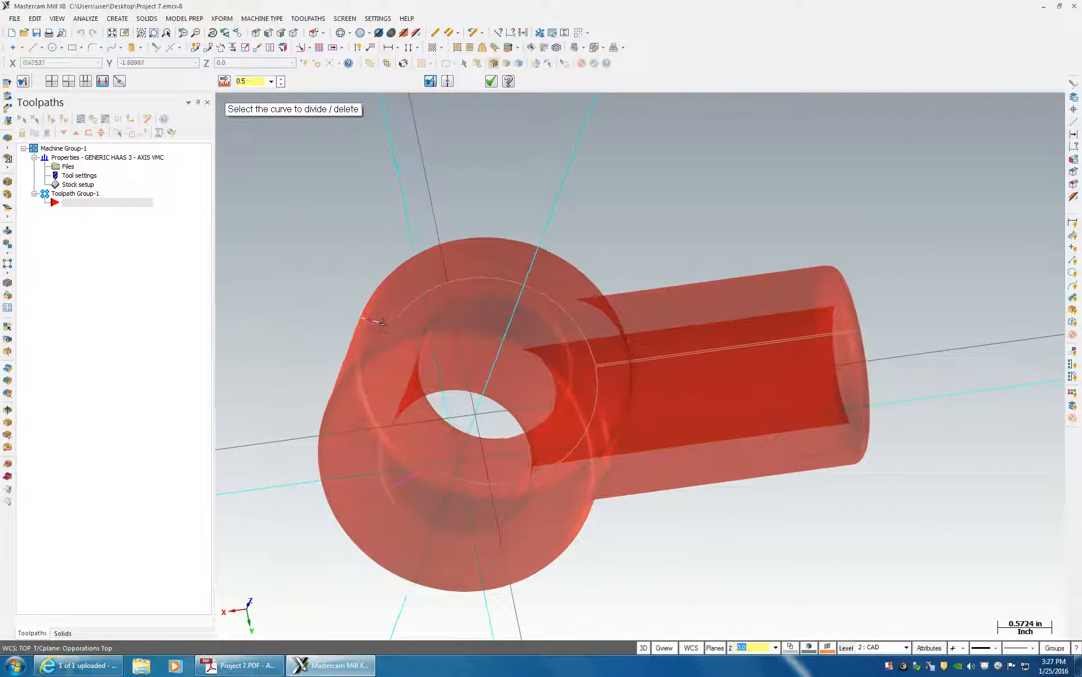
left_click(376, 324)
left_click(860, 330)
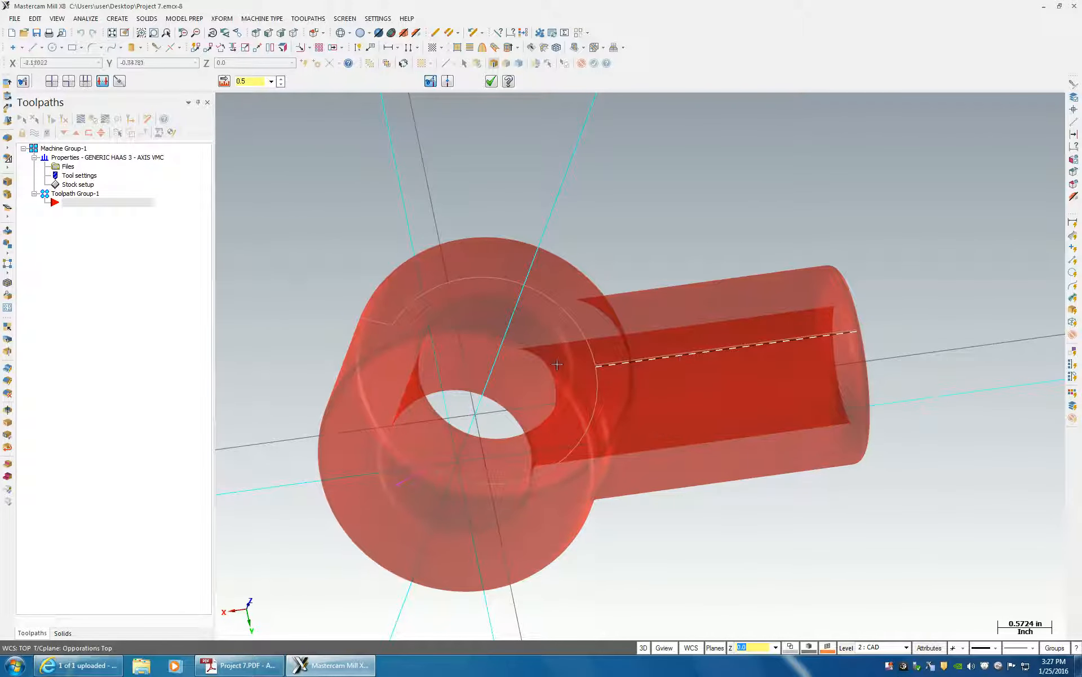
left_click(601, 367)
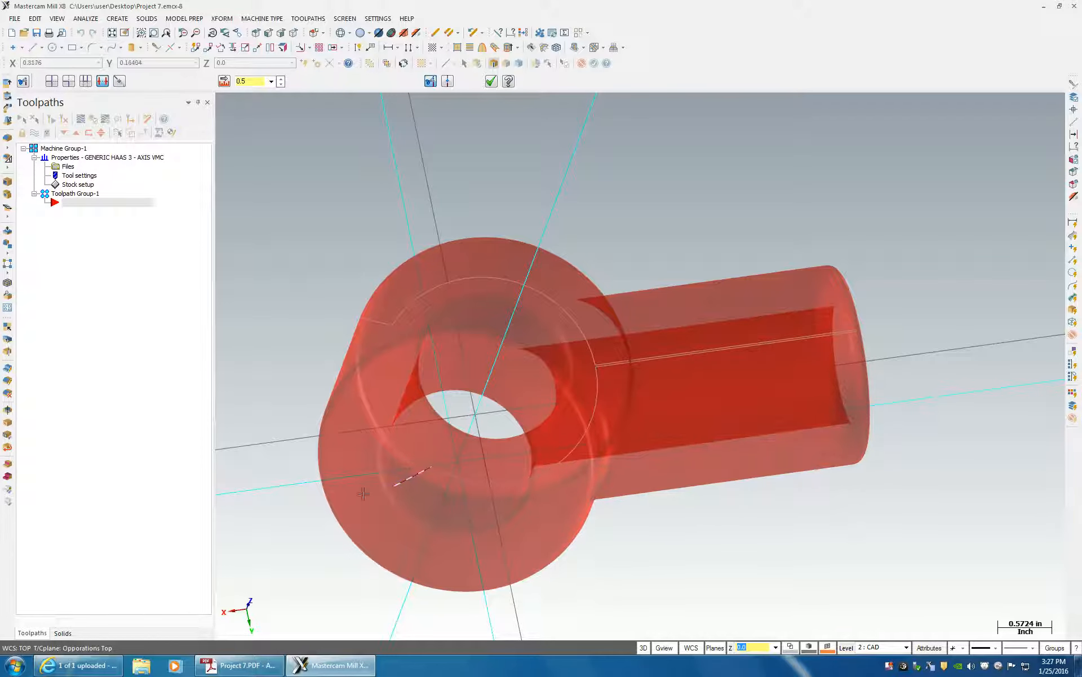
Step: Make the Solids level visible again and turn off the red translucent stock display around the part
middle_click_drag(451, 418, 461, 454)
left_click(847, 648)
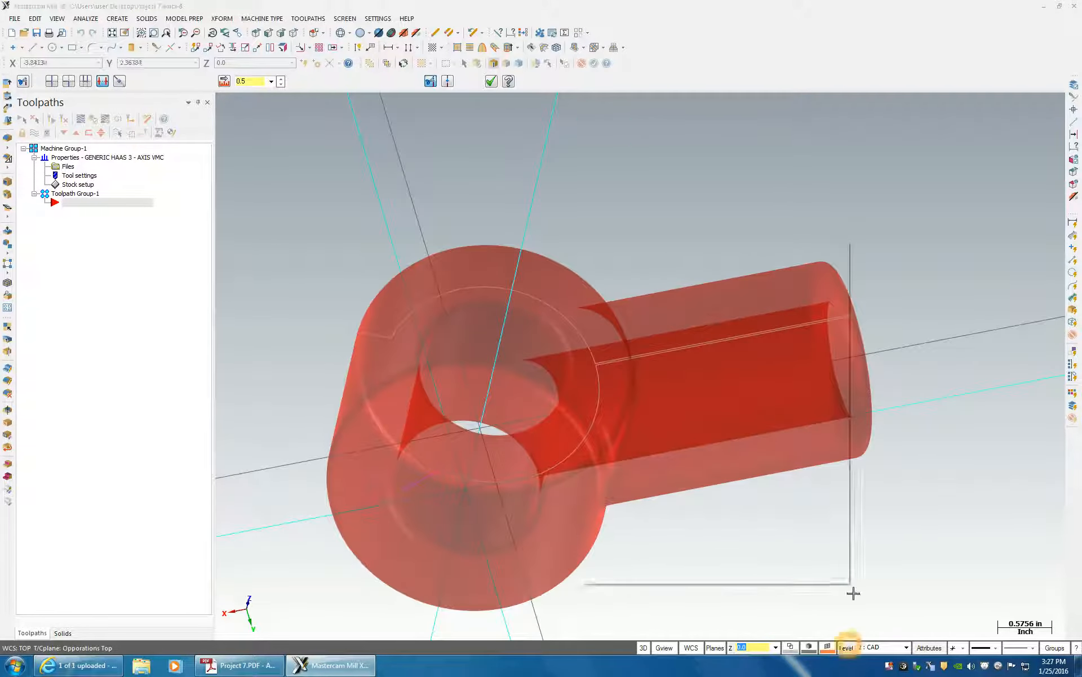
left_click(640, 281)
left_click(790, 561)
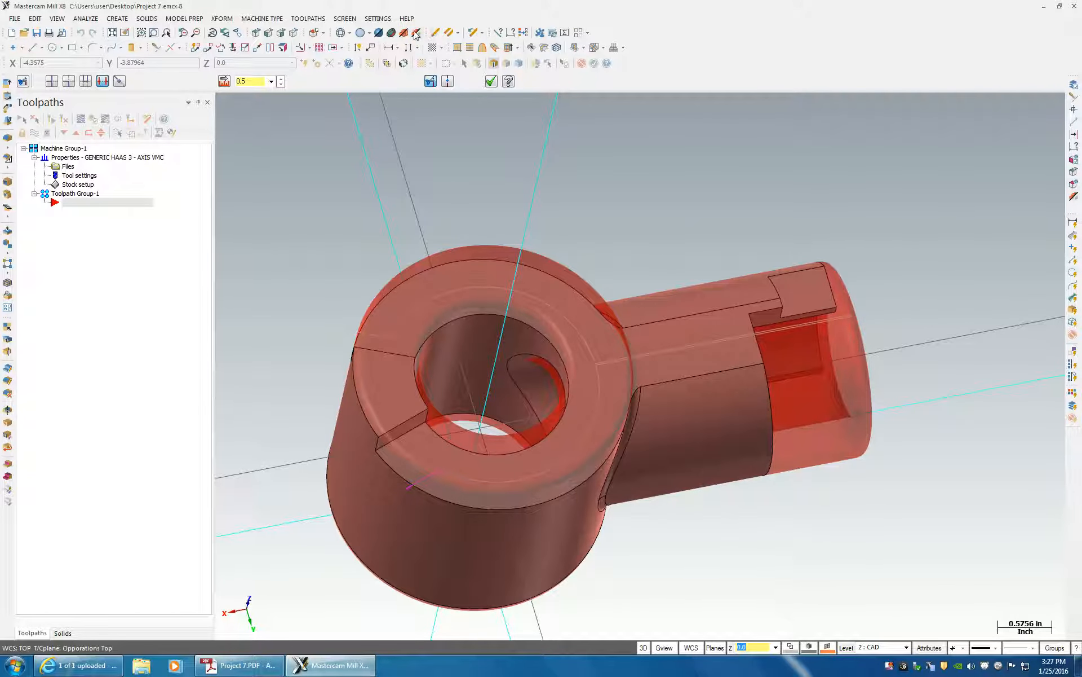
left_click(416, 34)
mouse_move(561, 177)
middle_mouse_down()
mouse_move(795, 326)
mouse_move(814, 399)
mouse_move(653, 222)
mouse_move(584, 210)
mouse_move(593, 213)
middle_mouse_up()
Step: Rename level 2 as "tool paths" and close the level settings
left_click(848, 647)
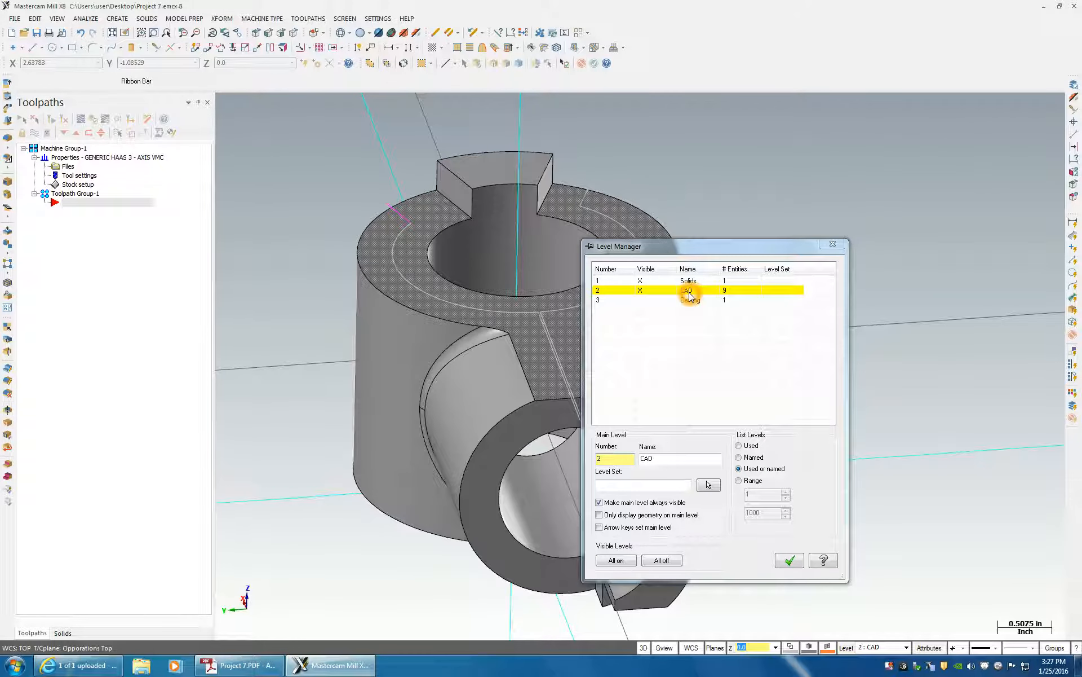
left_click(661, 457)
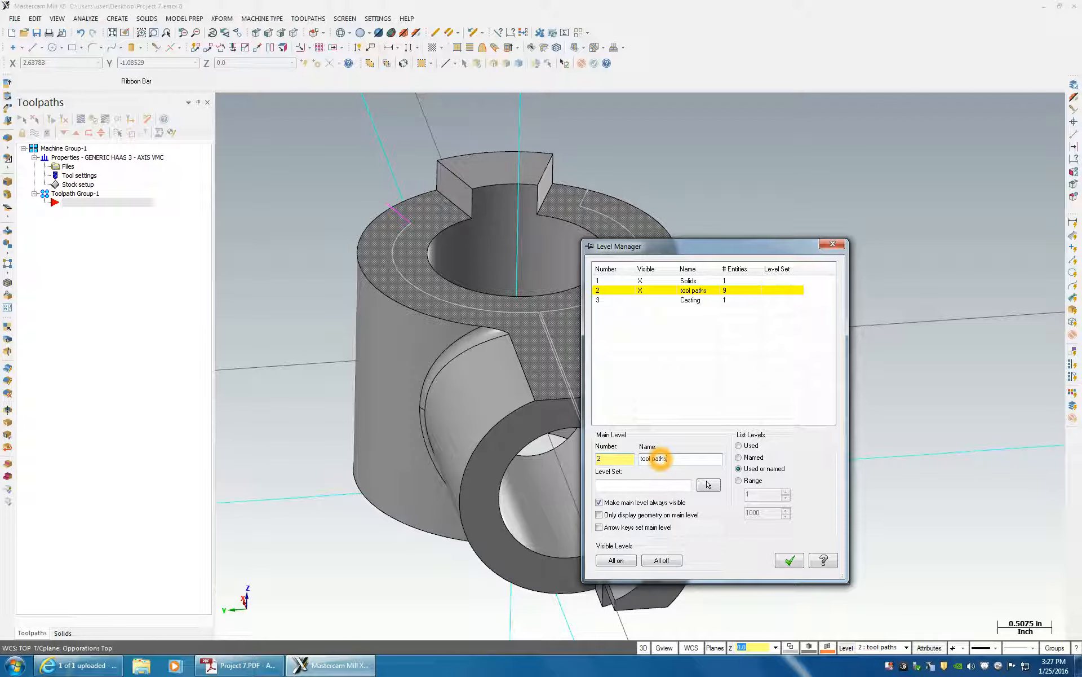
left_click(790, 560)
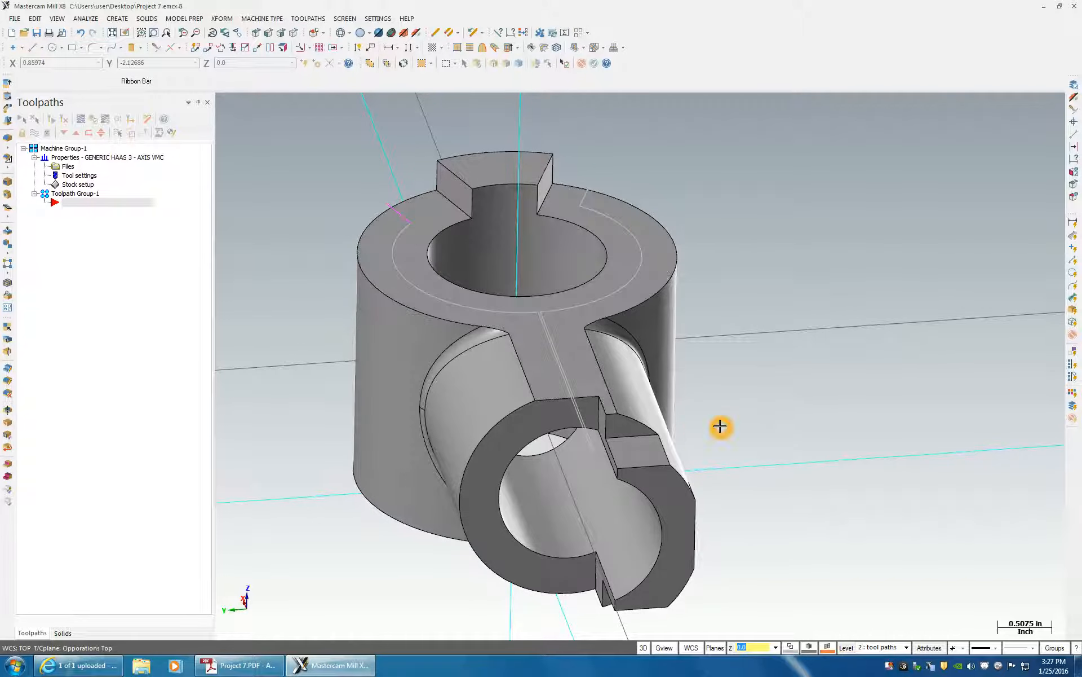
left_click(898, 425)
Step: Check the raised wedge's height dimension on the Project 7 drawing in Adobe Reader, returning to Mastercam
middle_click_drag(925, 421, 953, 395)
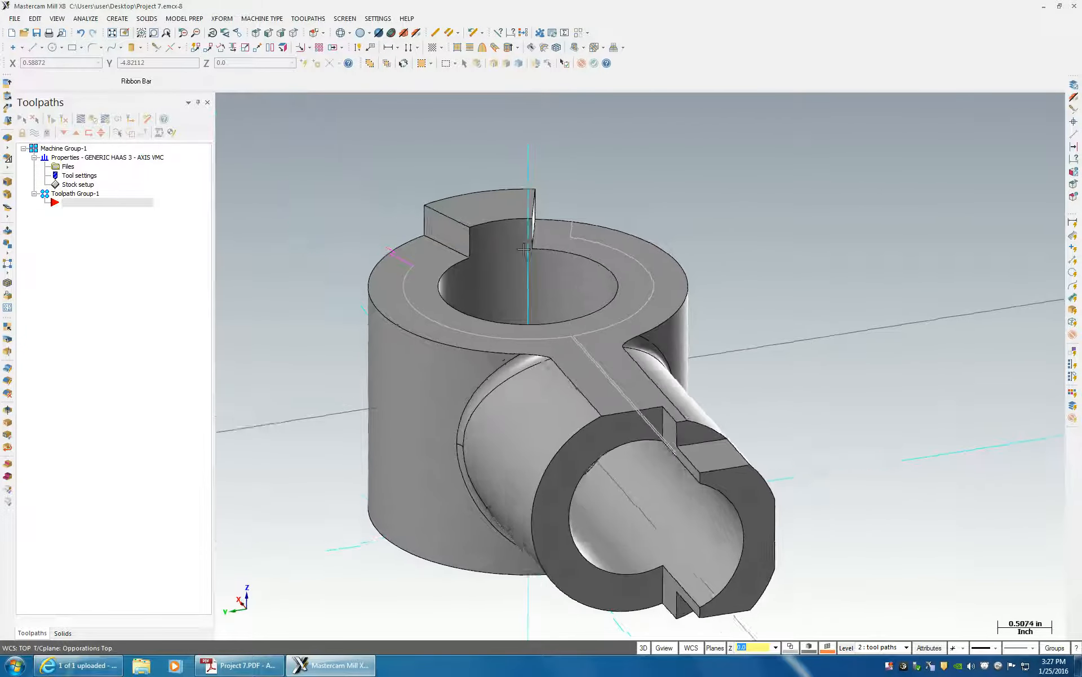
scroll(460, 338, "up", 3)
scroll(460, 338, "up", 2)
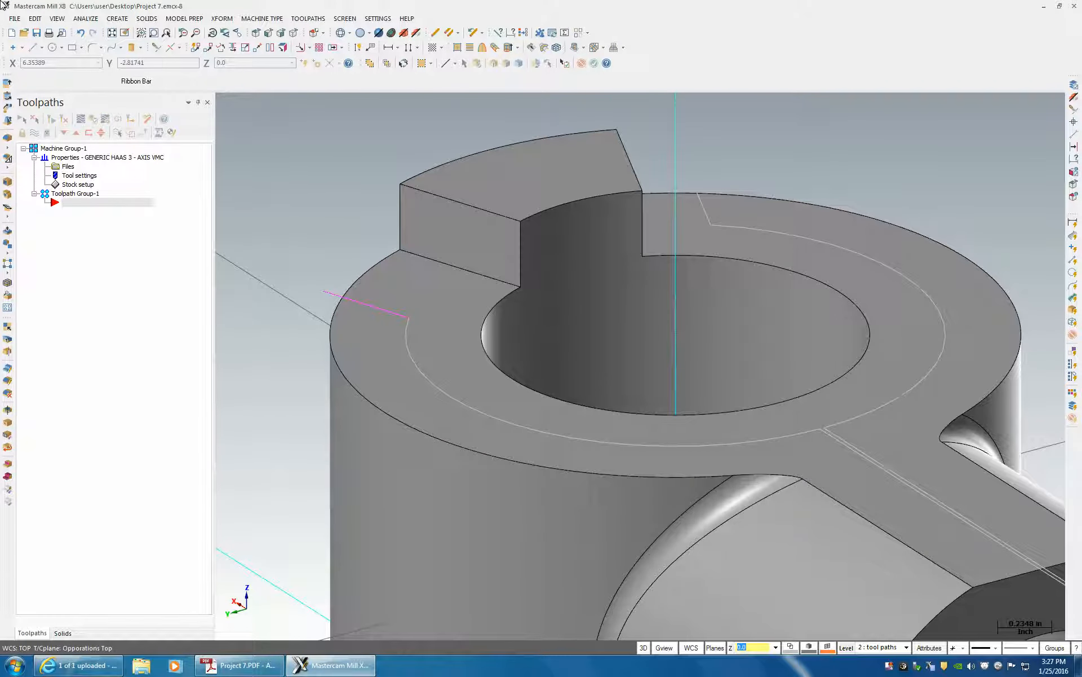
left_click(267, 670)
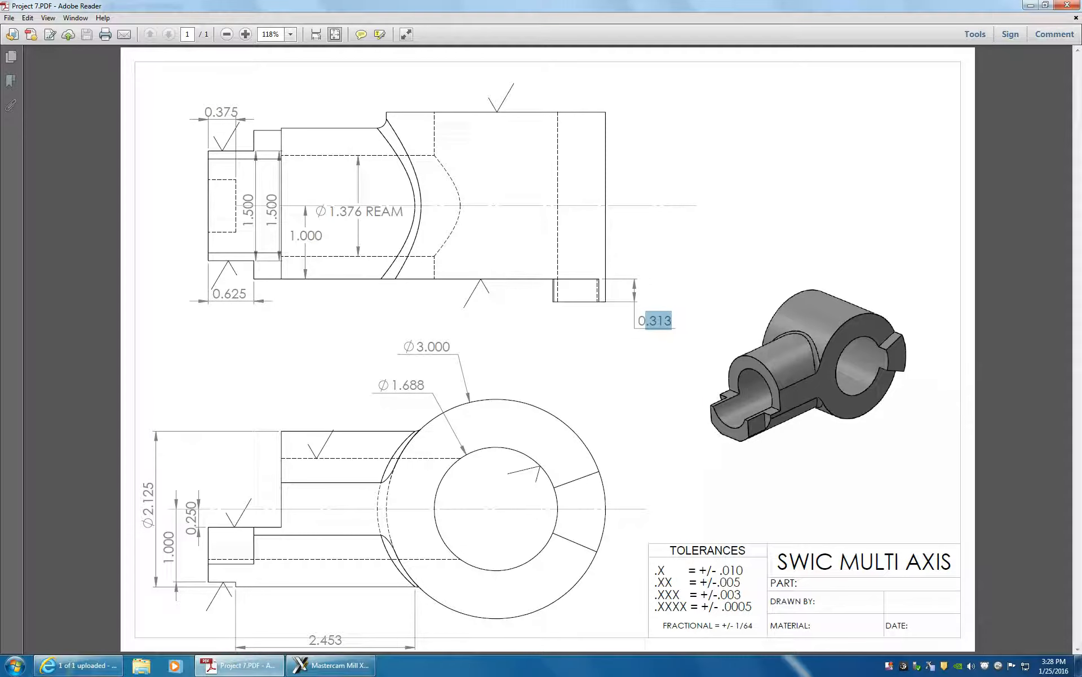
left_click(333, 664)
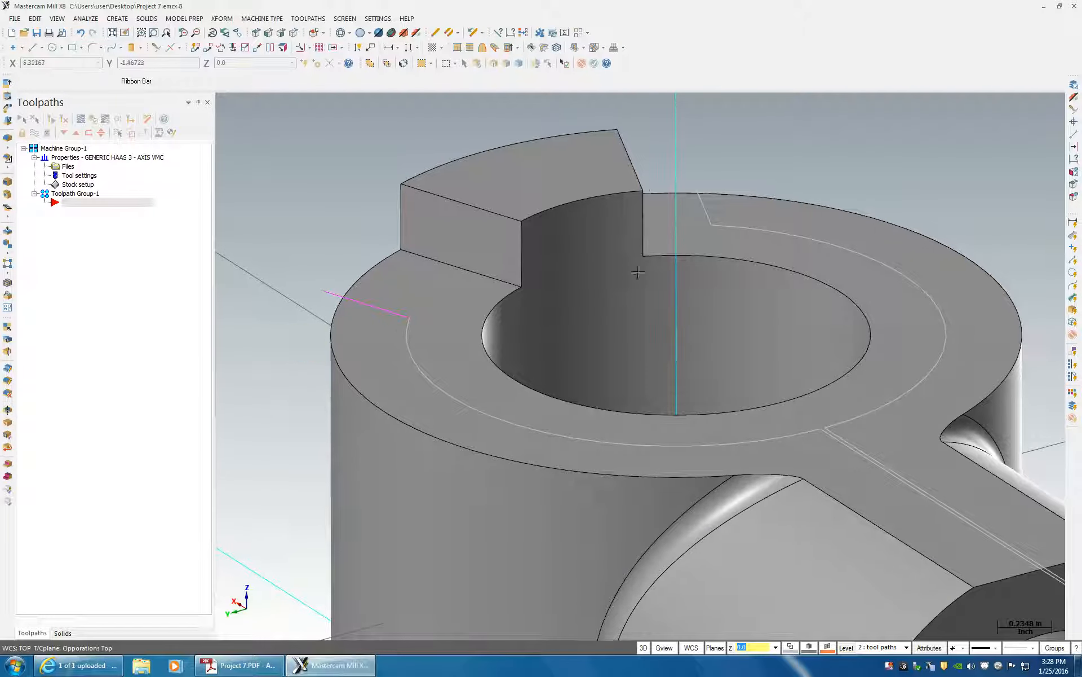
scroll(351, 281, "down", 5)
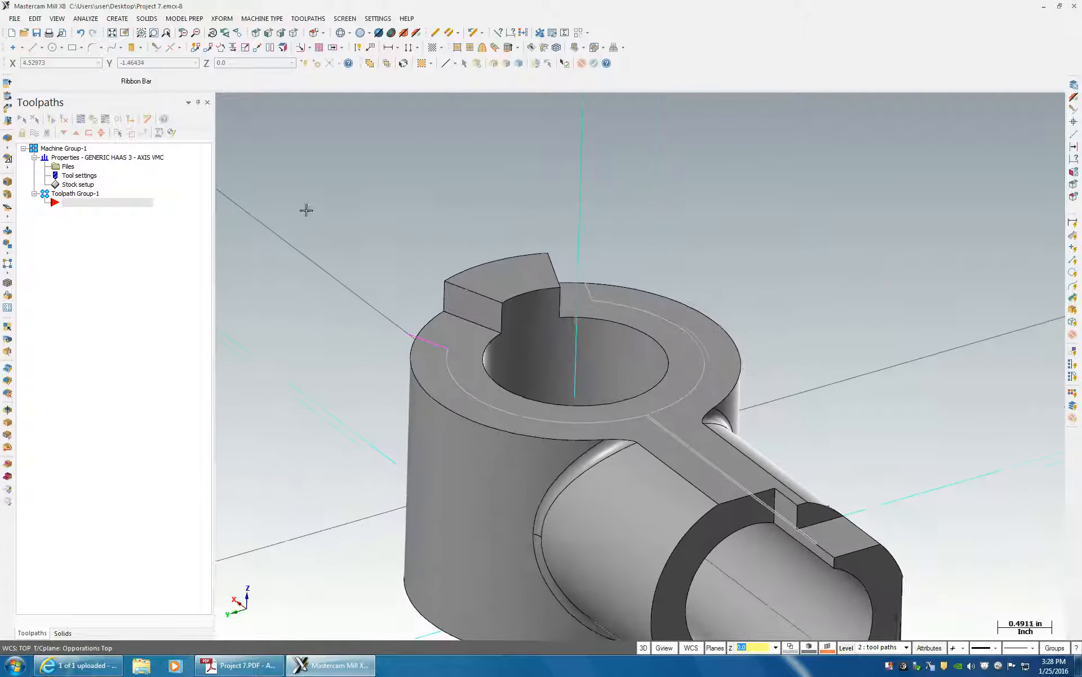
Step: Start a mill Contour toolpath in Toolpath Group-1 and accept Project 7 as the NC name
right_click(73, 203)
mouse_move(113, 206)
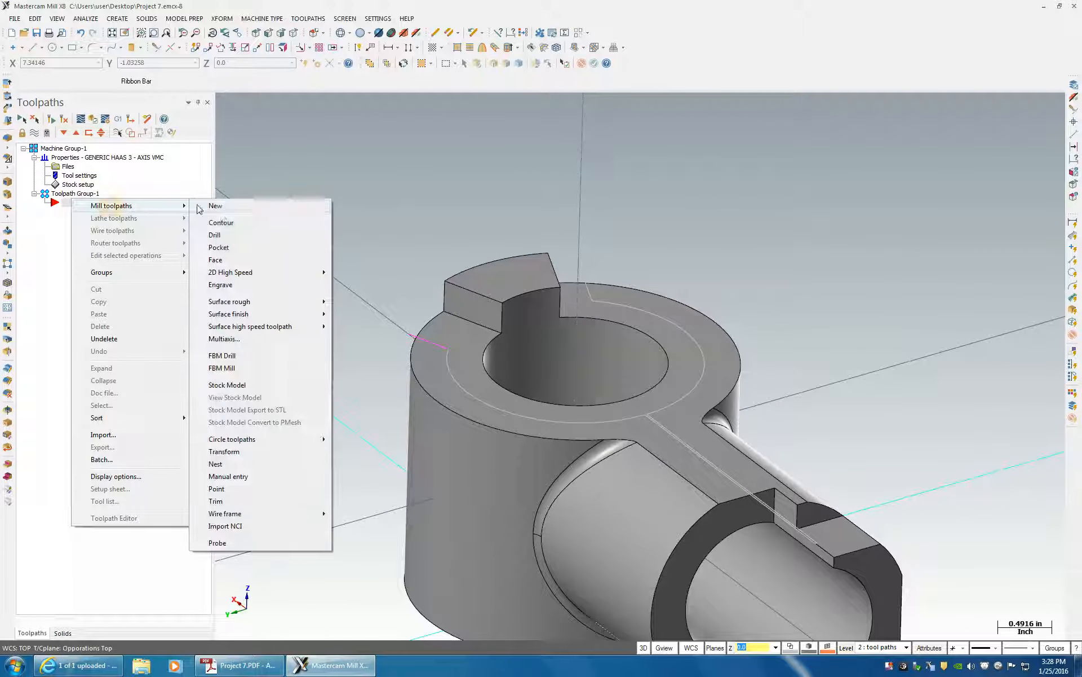
left_click(221, 223)
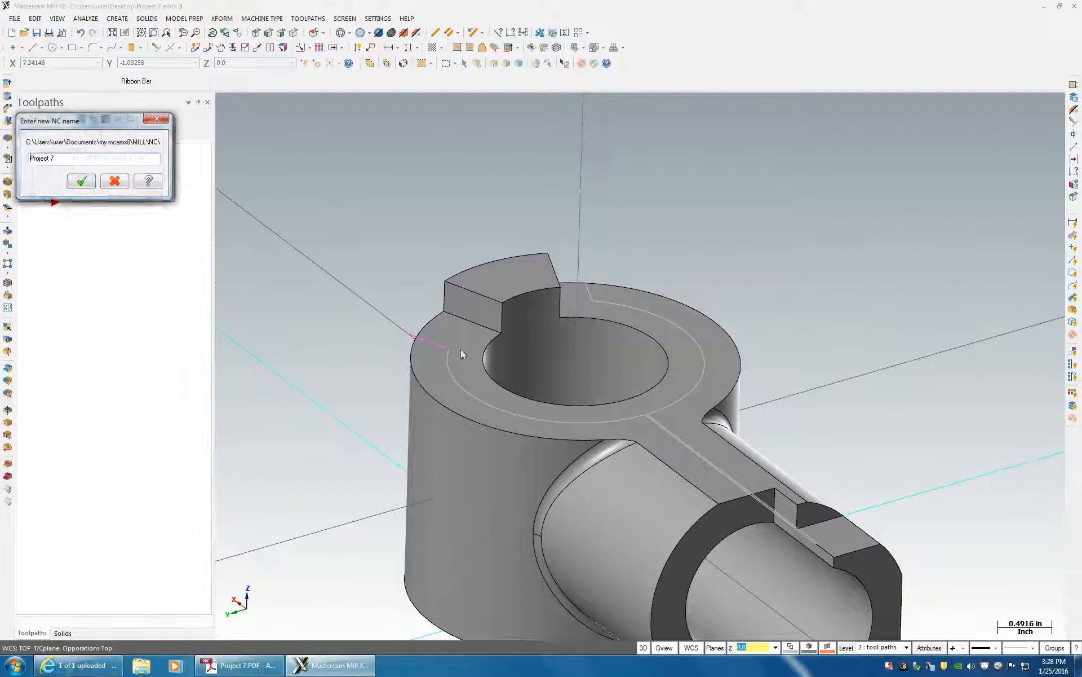
left_click(71, 182)
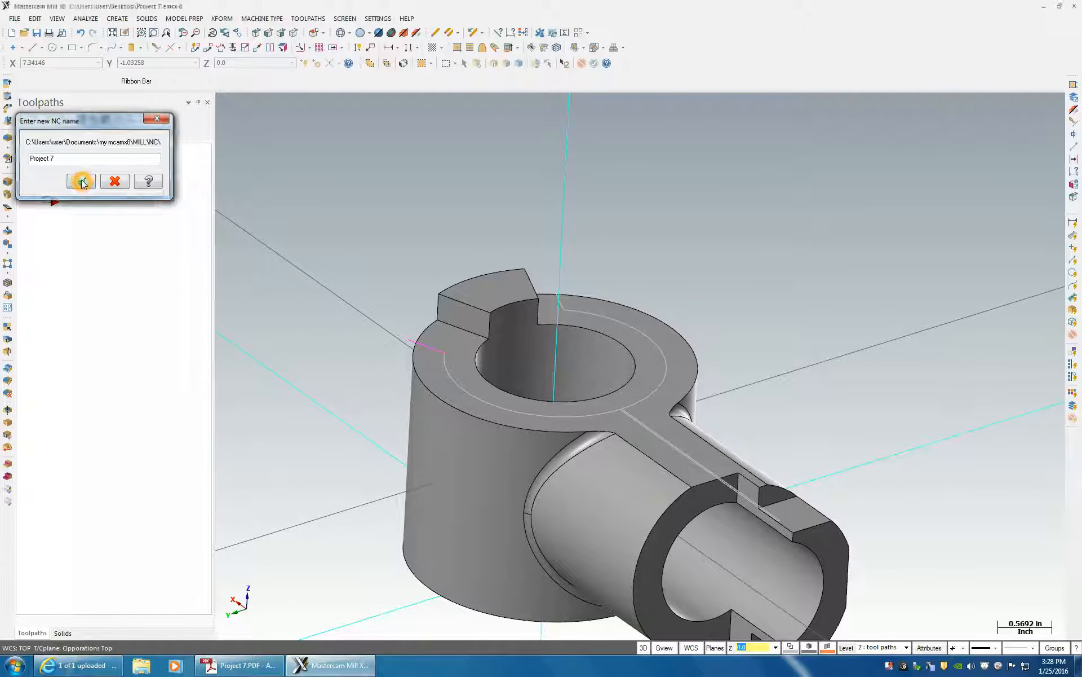
Step: Chain the contour from the lead-in line beside the wedge around the ring's offset arc, choosing the branches along the arm's centre lines
left_click(404, 343)
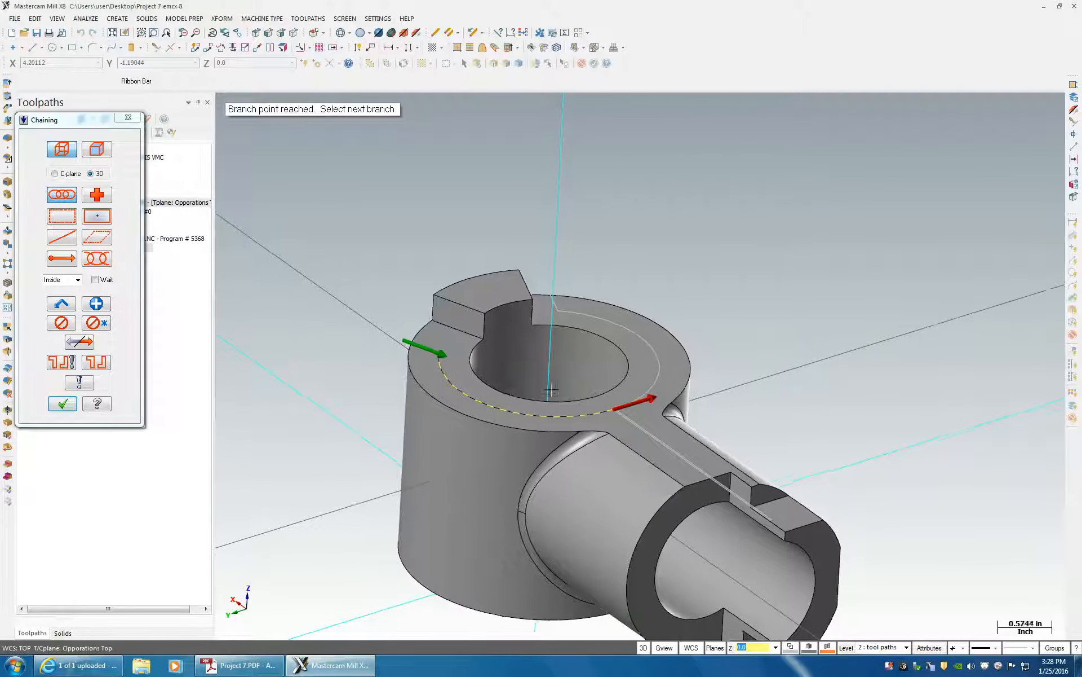
left_click(610, 422)
middle_click_drag(659, 486, 636, 484)
scroll(636, 483, "up", 1)
left_click(579, 404)
middle_click_drag(744, 230, 748, 274)
left_click(77, 403)
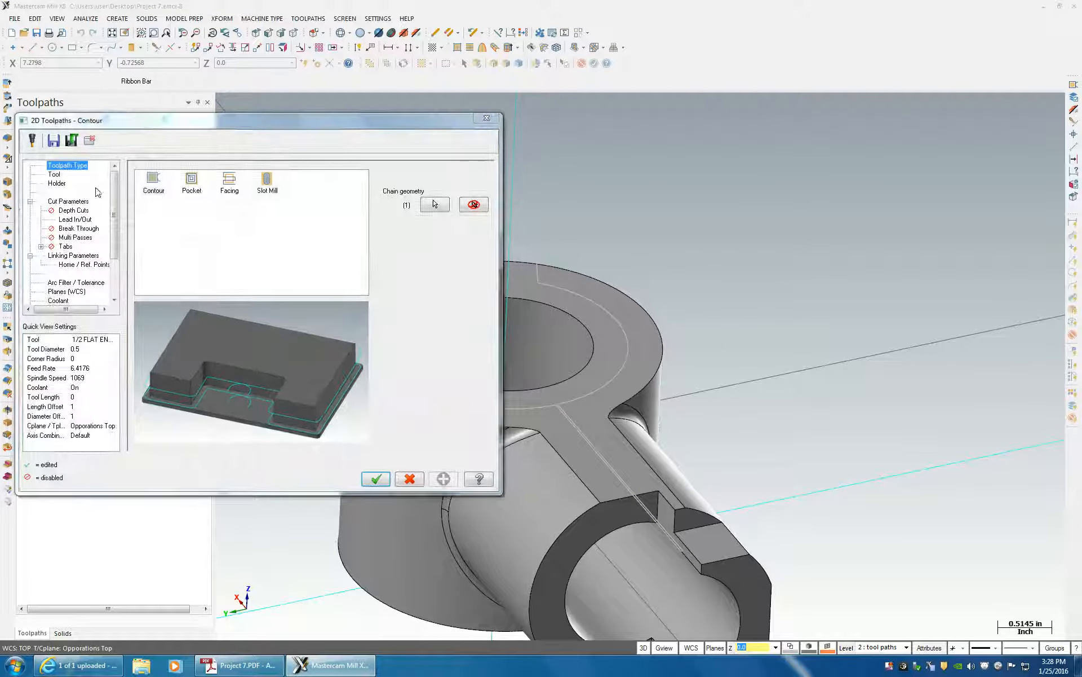
Step: Begin creating a new tool for the contour and choose End Mill as its type
left_click(54, 174)
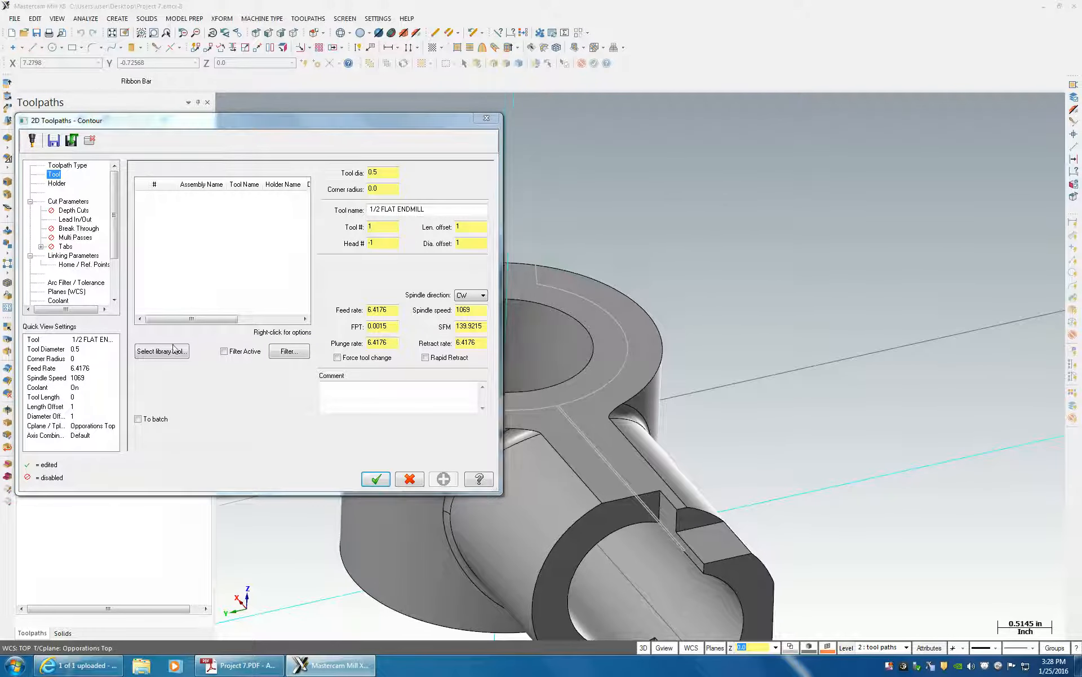
left_click(268, 402)
right_click(226, 223)
left_click(268, 245)
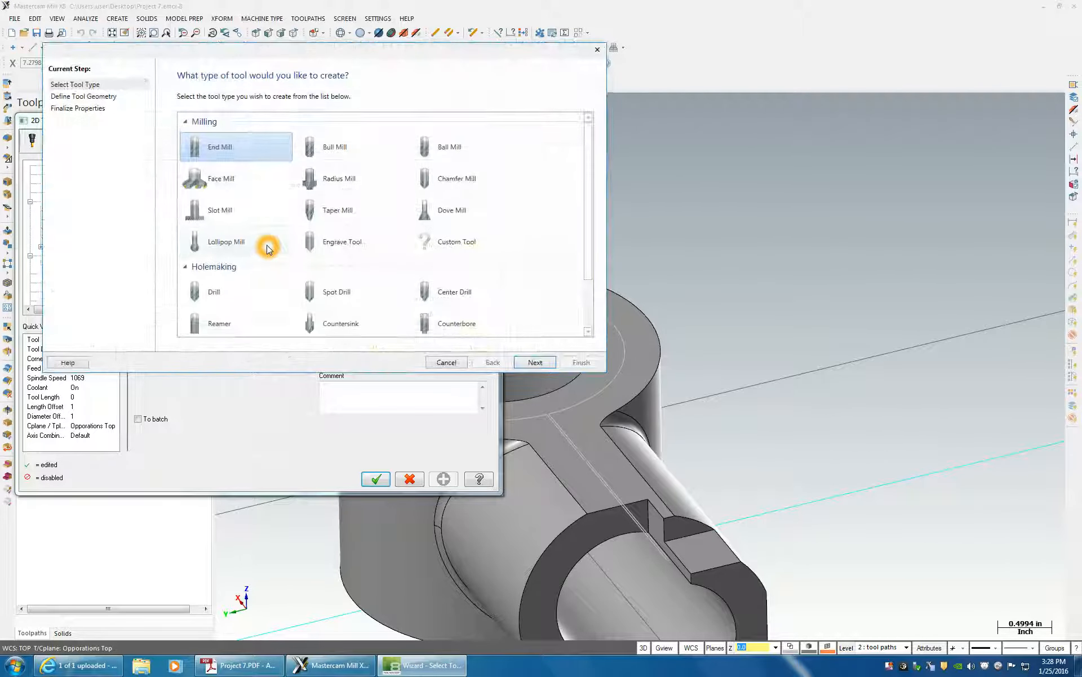
left_click(230, 148)
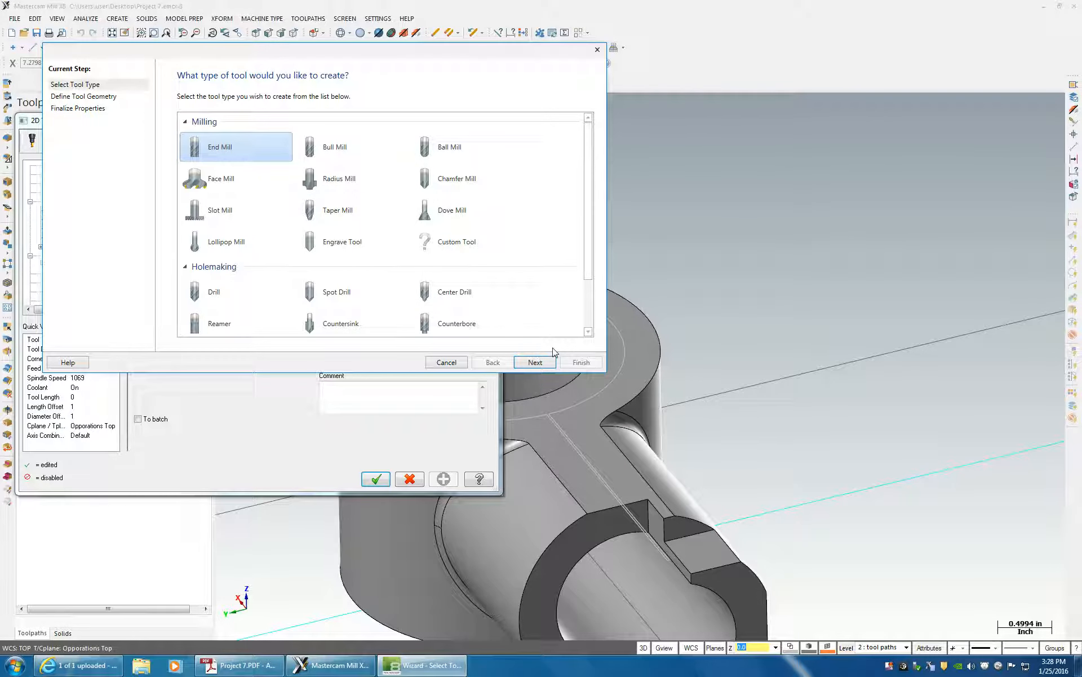
left_click(536, 362)
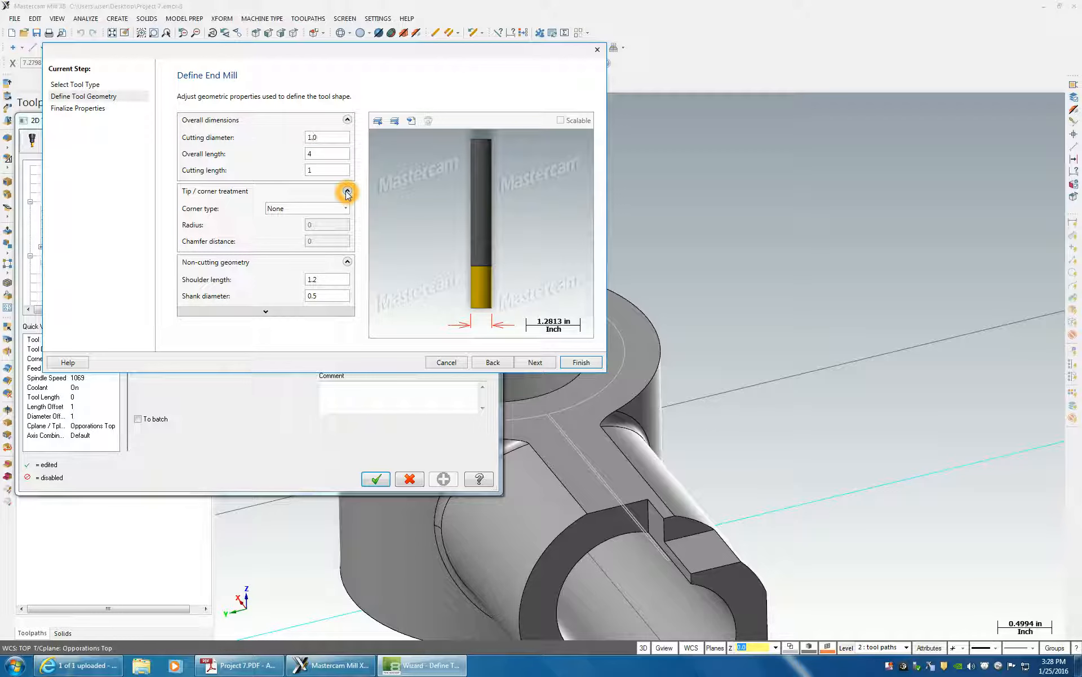
Step: Define the end mill's geometry with cutting diameter 1, shank diameter 1 and corner type None, and continue to its final properties
double_click(317, 155)
double_click(318, 165)
left_click(288, 209)
left_click(293, 216)
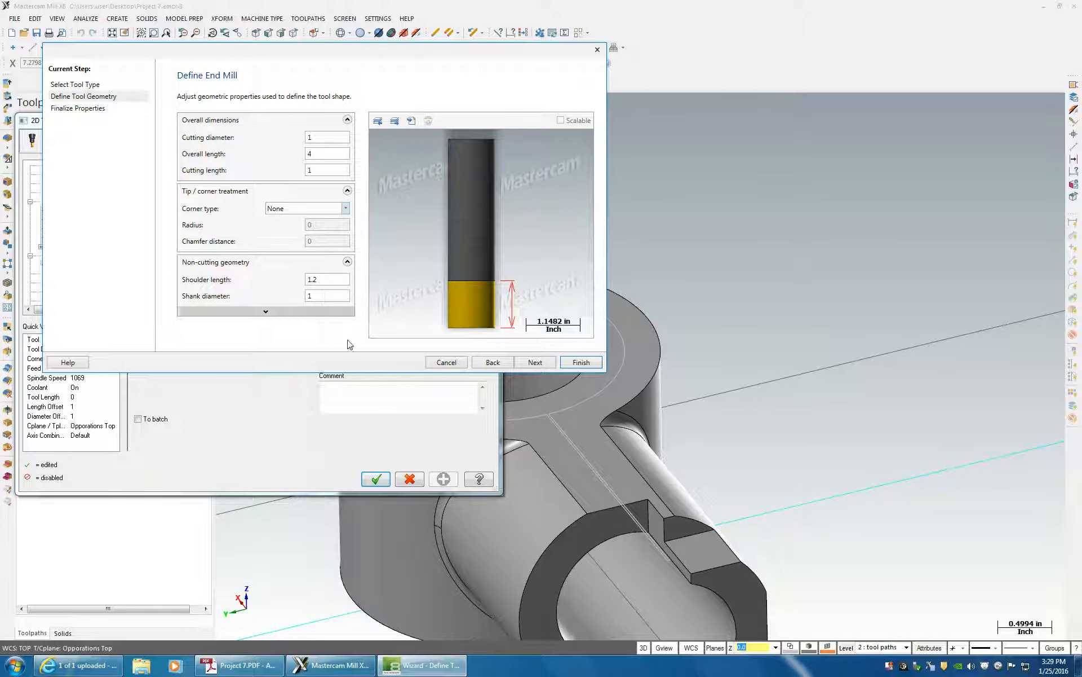
left_click(535, 362)
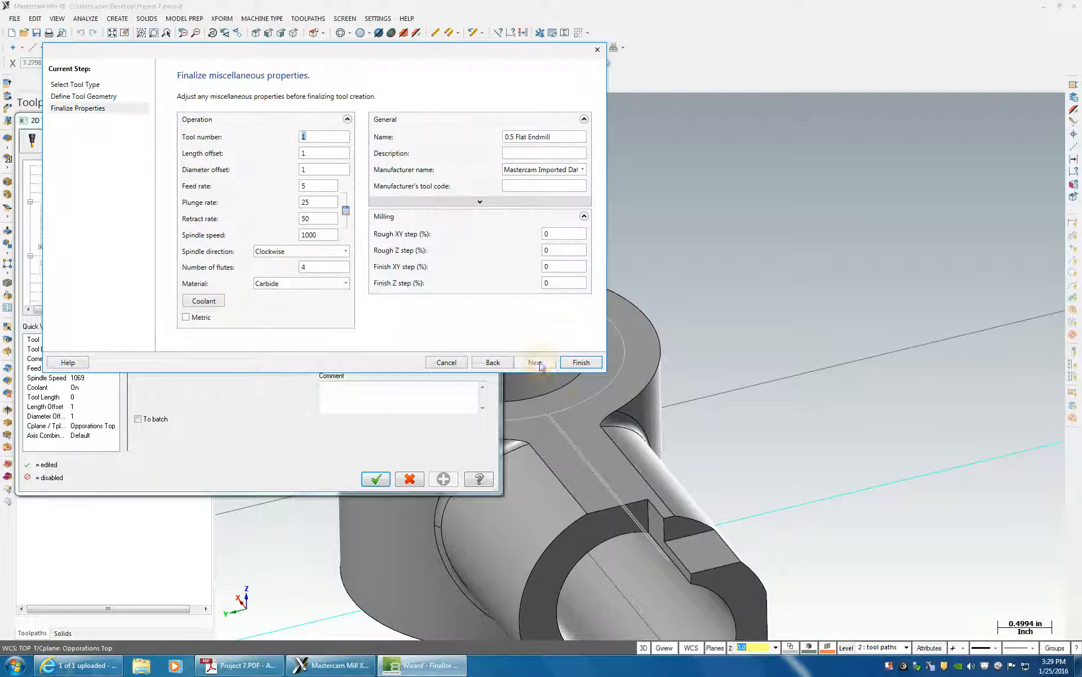
Step: Work out the spindle speed in the Windows Calculator and set the new end mill's spindle speed to 1200
left_click(310, 185)
left_click(14, 666)
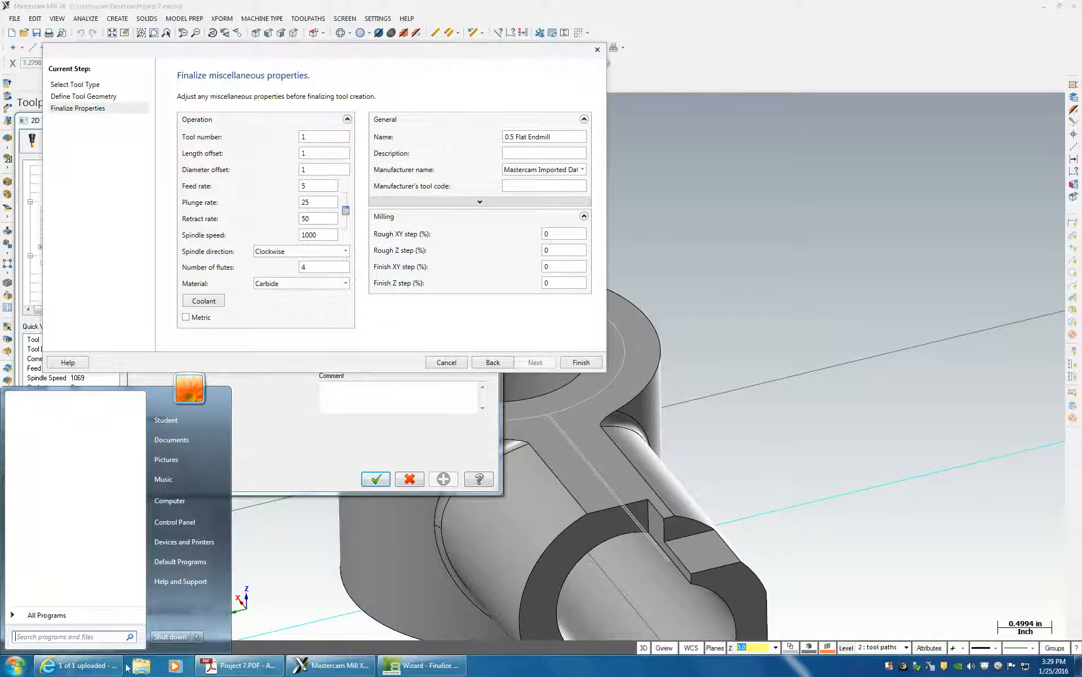
type("cal")
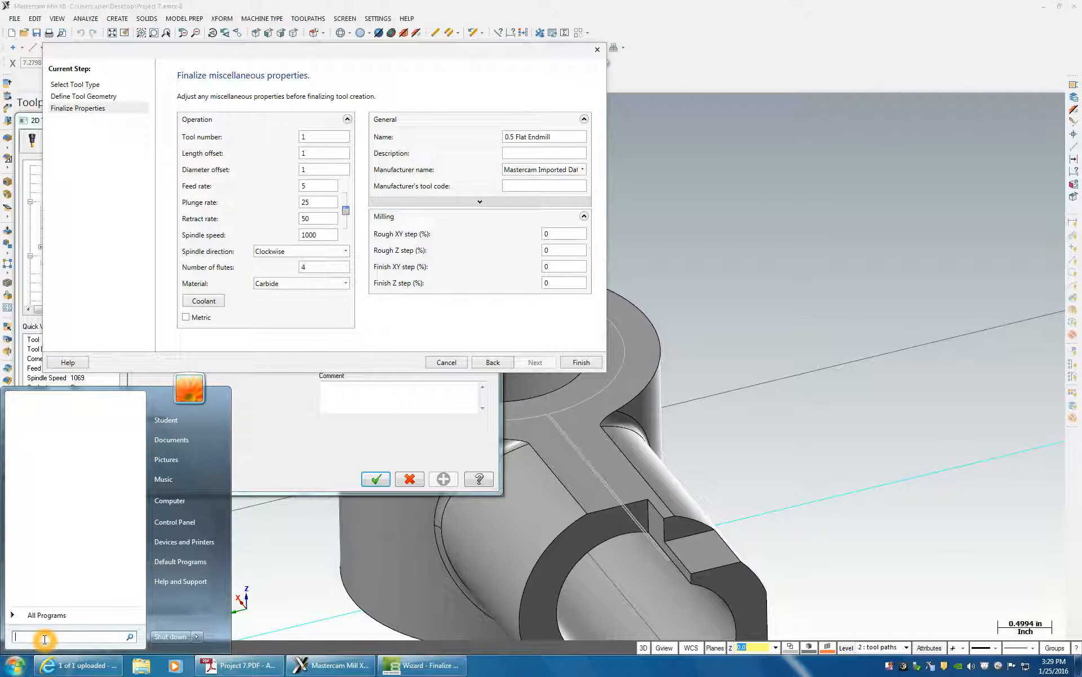
left_click(57, 442)
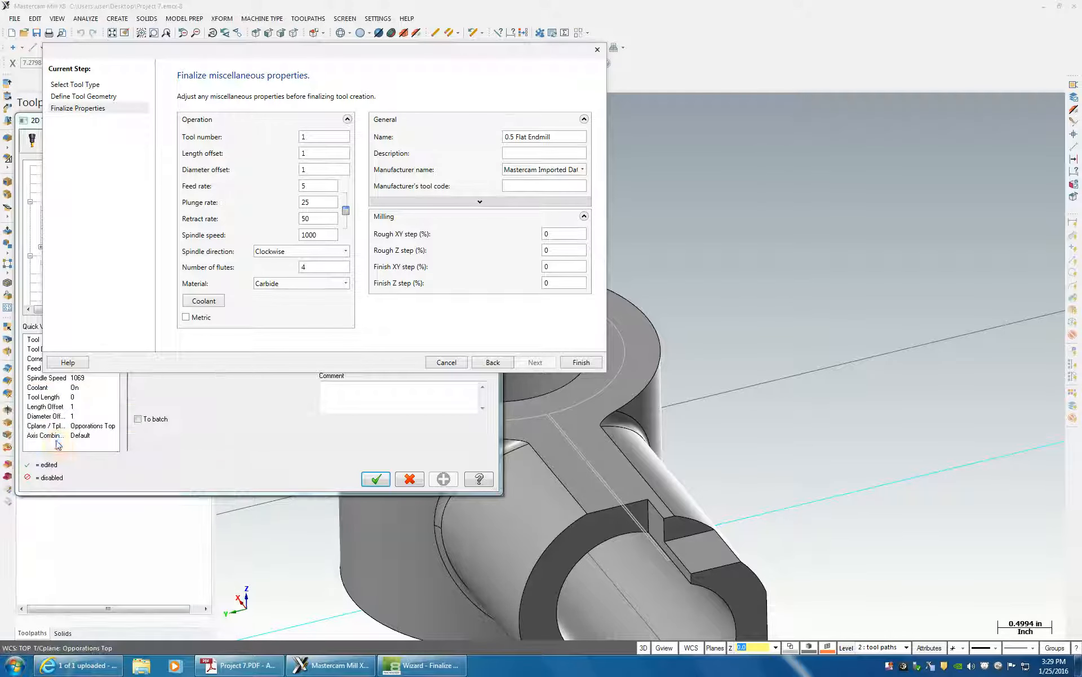
left_click_drag(181, 163, 737, 183)
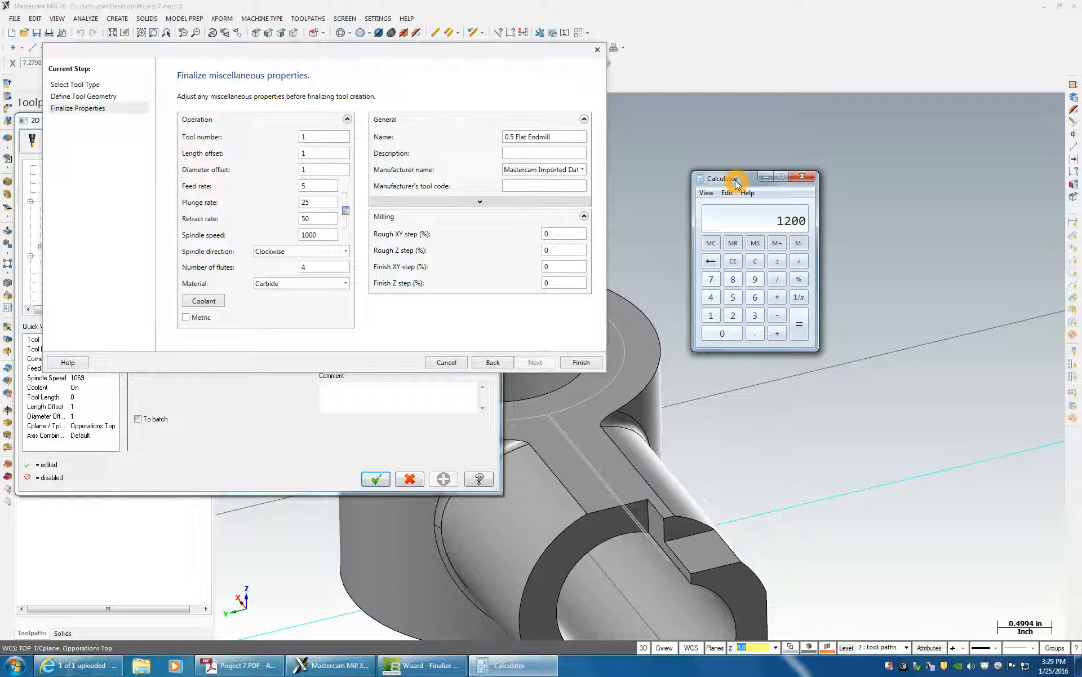
type("1")
key("Return")
left_click_drag(334, 236, 275, 240)
type("1")
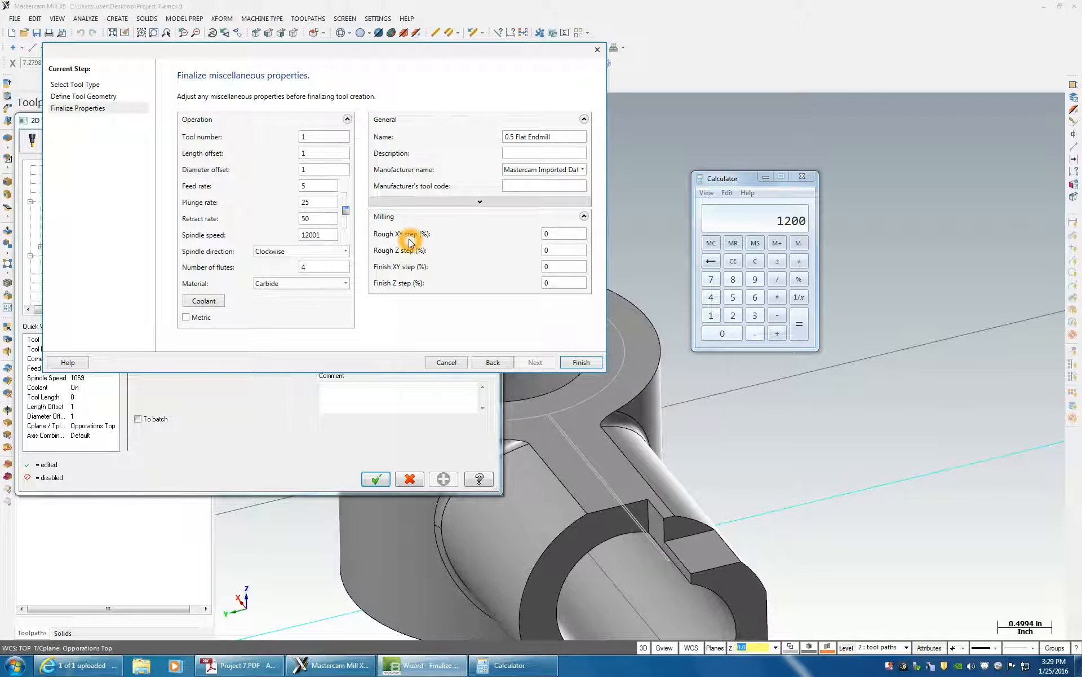
Step: Calculate the feed rate in the Calculator by multiplying 1200 by 4 and 0.005
left_click(722, 178)
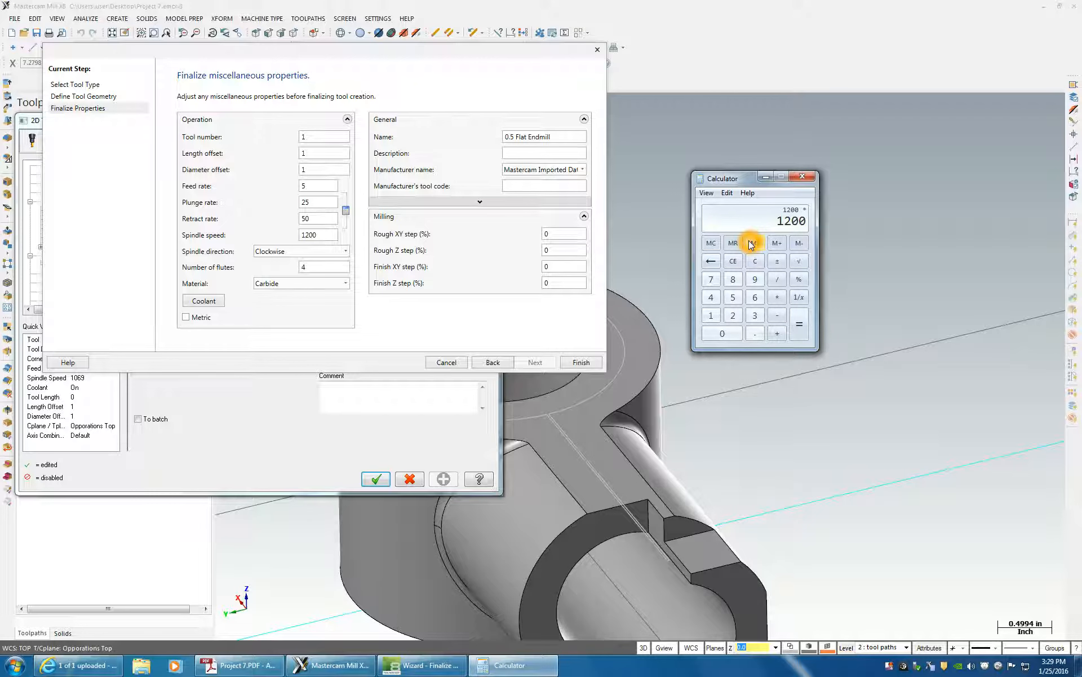
type("4")
type("*")
type("0.005")
key("Return")
Step: Set the end mill's feed rate to 24 and its plunge rate to 12
left_click(313, 187)
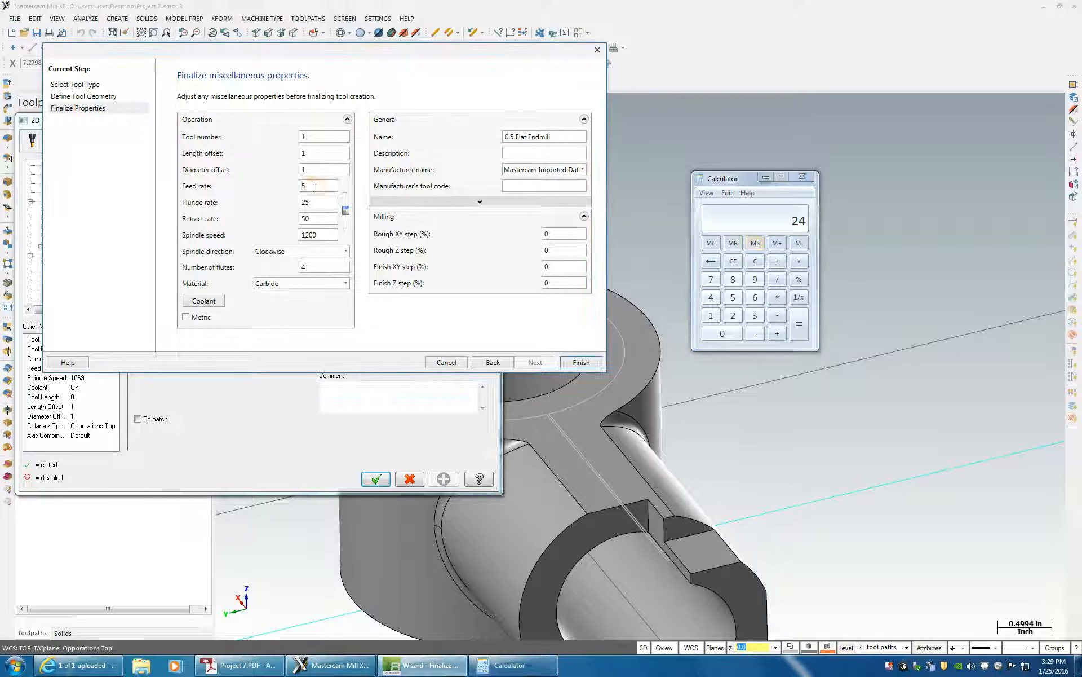
type("24")
key("Tab")
type("12")
key("Tab")
left_click(263, 245)
left_click(293, 270)
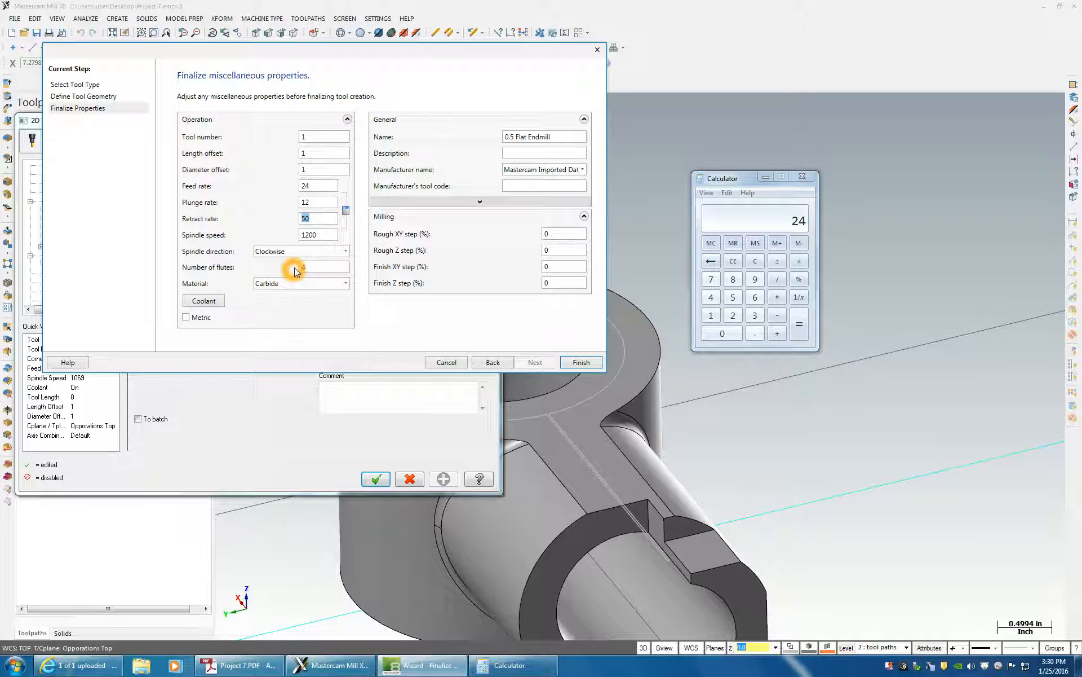
left_click(310, 230)
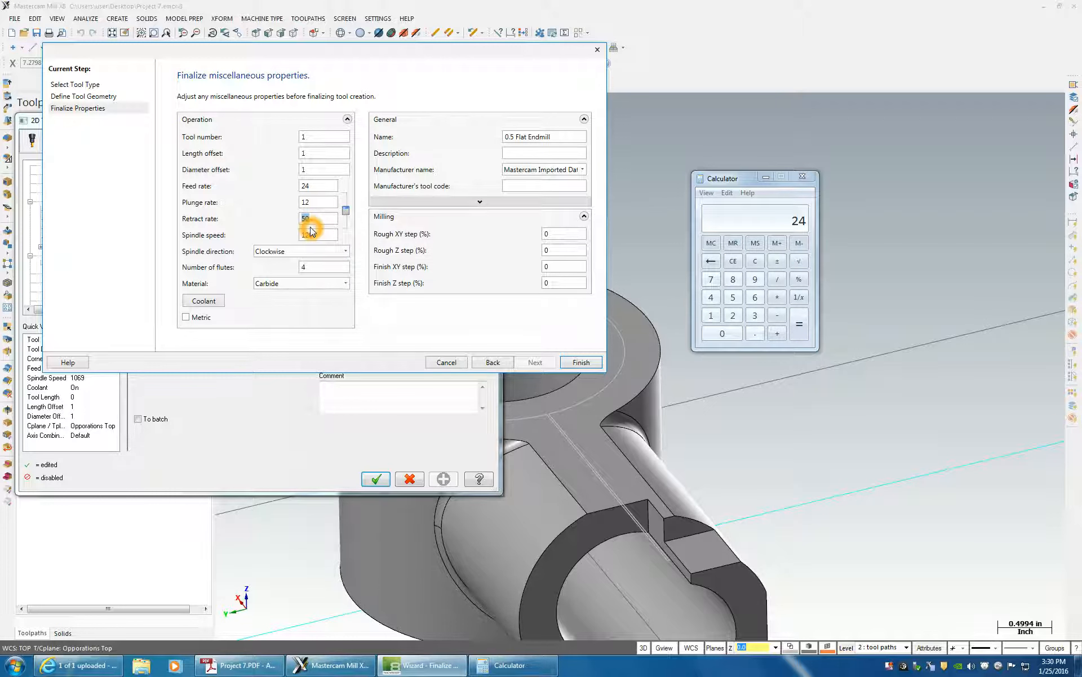
Step: Turn on the end mill's coolant and name the tool 1" 4 Flute Carbide
left_click(216, 298)
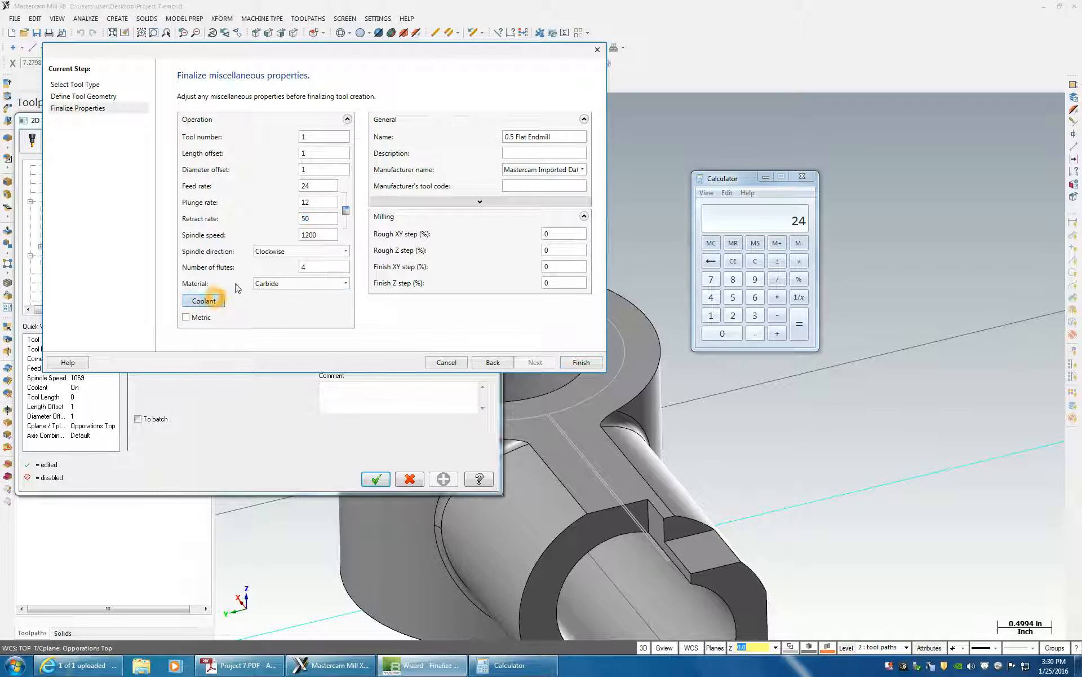
left_click(119, 62)
left_click(112, 77)
left_click(182, 324)
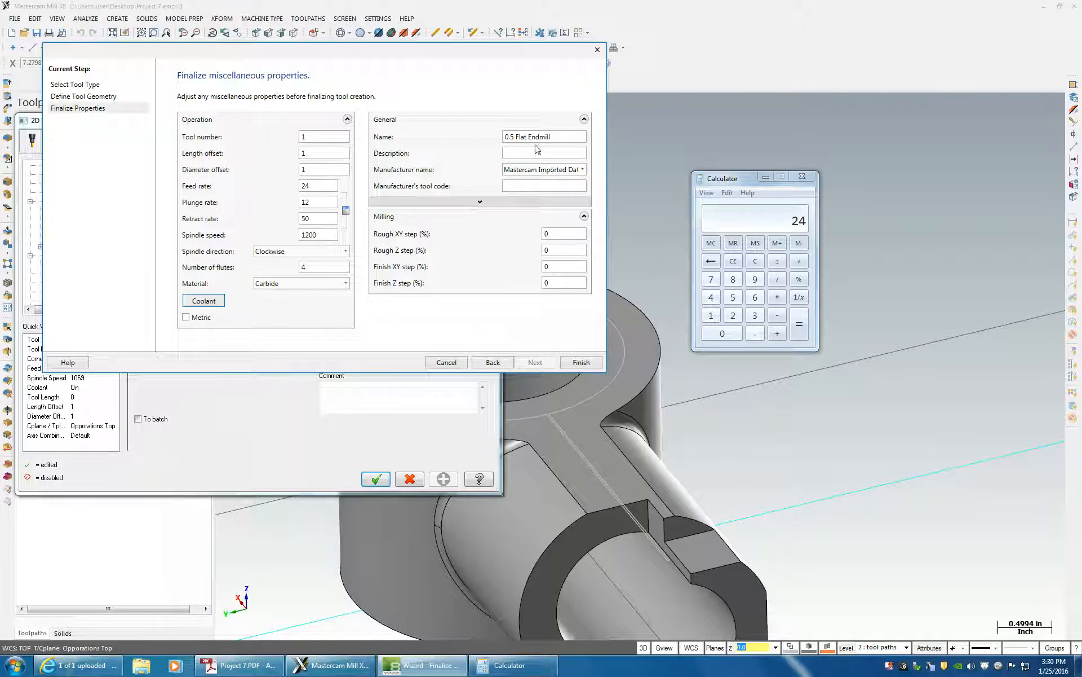
triple_click(558, 137)
type("1\" 4 Flute Carbide")
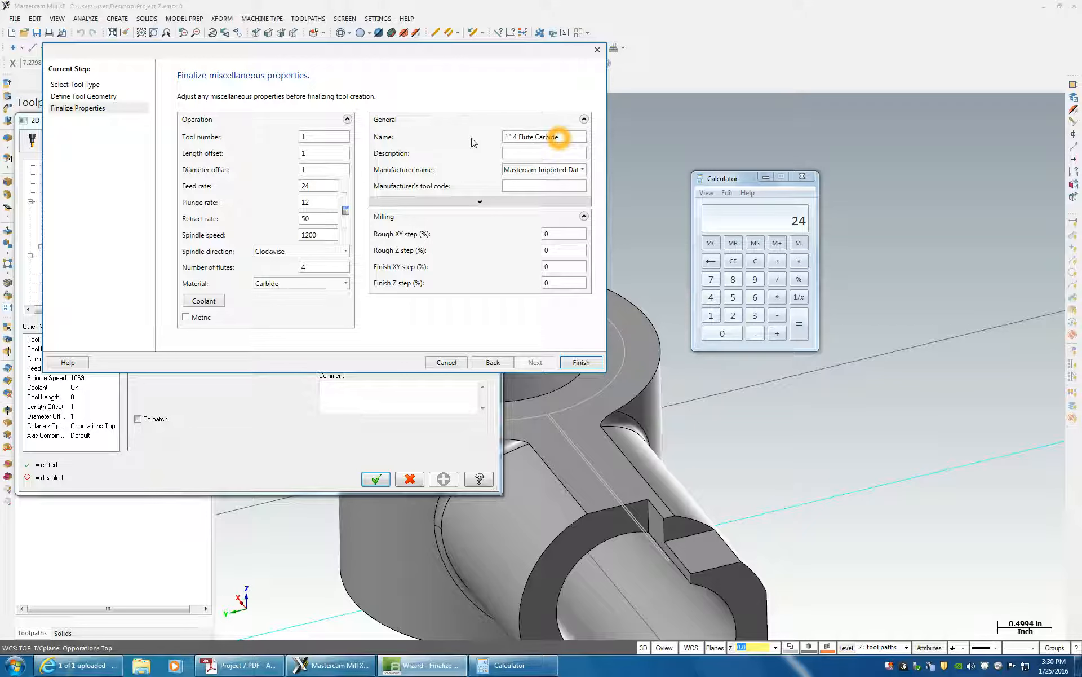
Step: Set the milling steps to 40% rough XY, 20% rough Z, 15% finish XY and 10% finish Z, and finish creating the tool
left_click(420, 238)
left_click(379, 220)
left_click(383, 239)
left_click(565, 234)
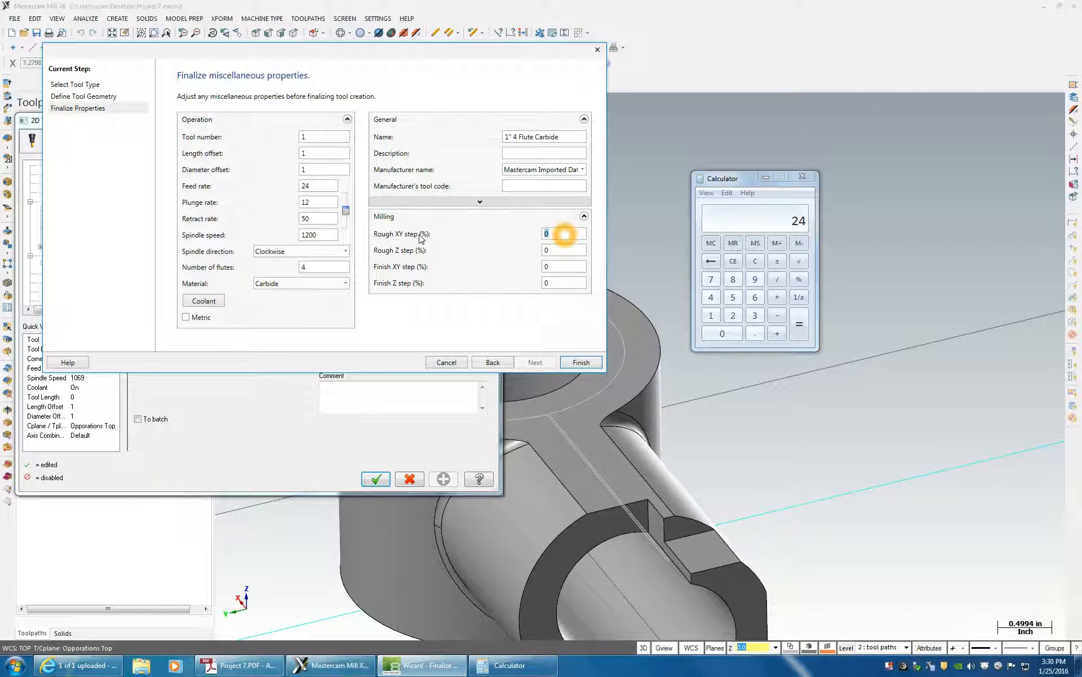
left_click(548, 250)
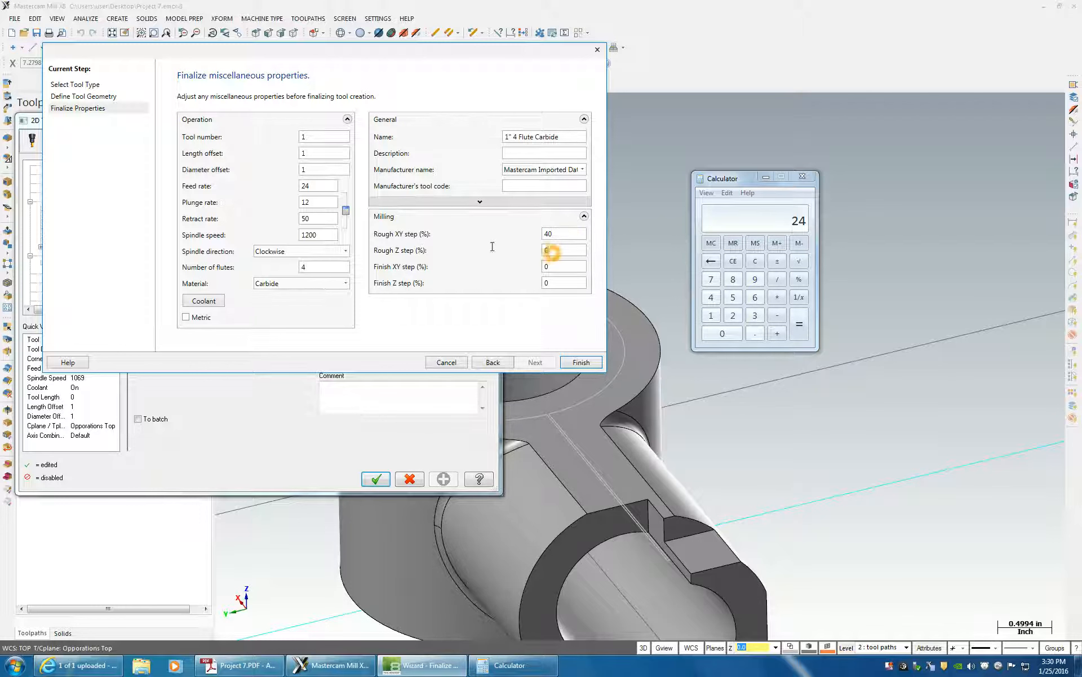
type("20")
left_click(552, 267)
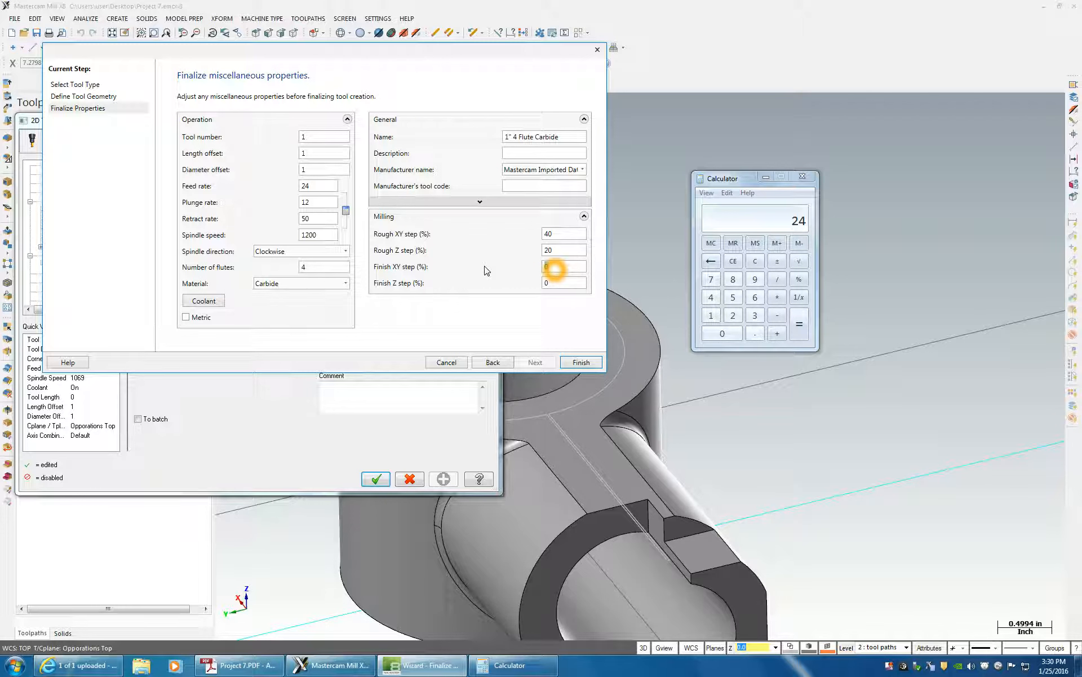
type("15")
left_click(550, 283)
type("10")
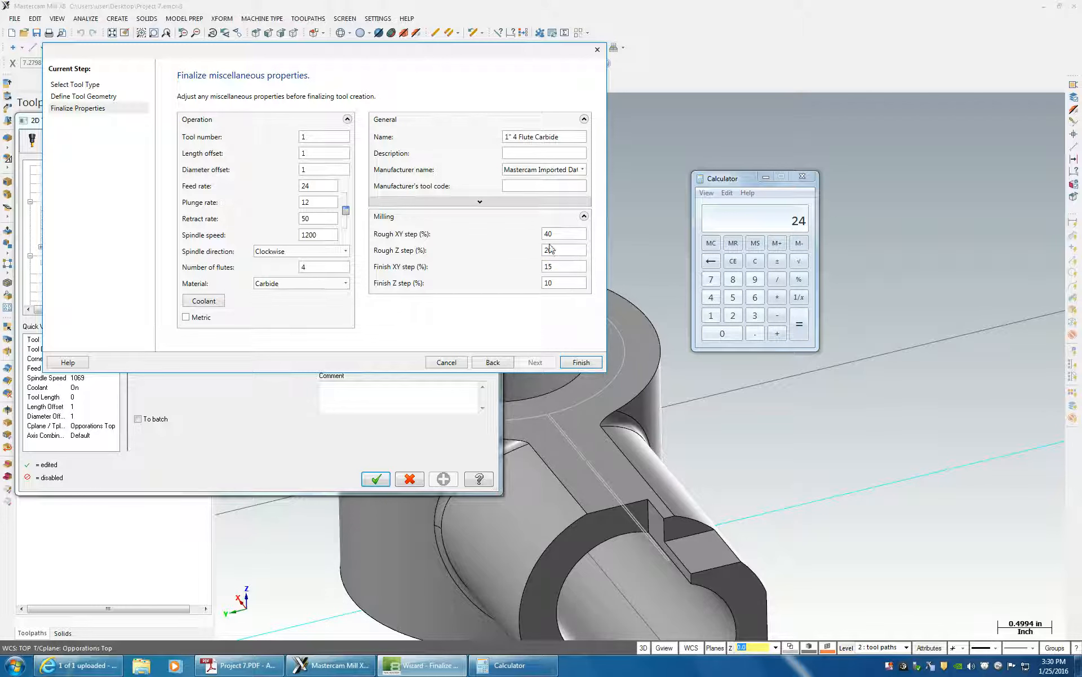
left_click(583, 364)
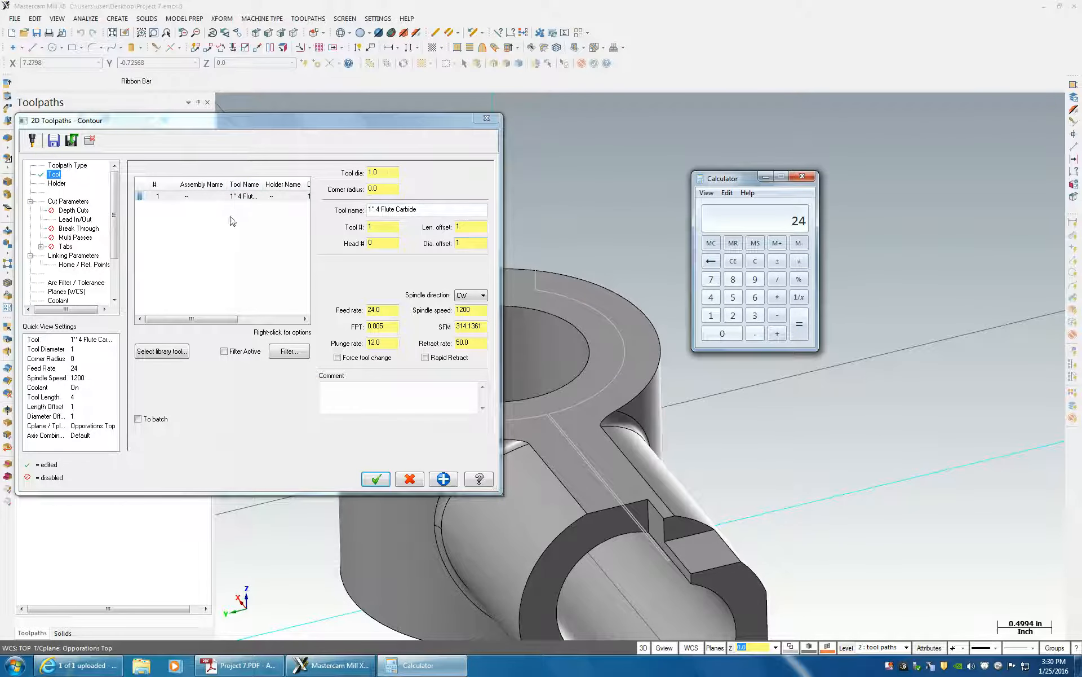
Step: Check the contour's feed rate, spindle speed and feed per tooth, and enable Rapid Retract
left_click(382, 311)
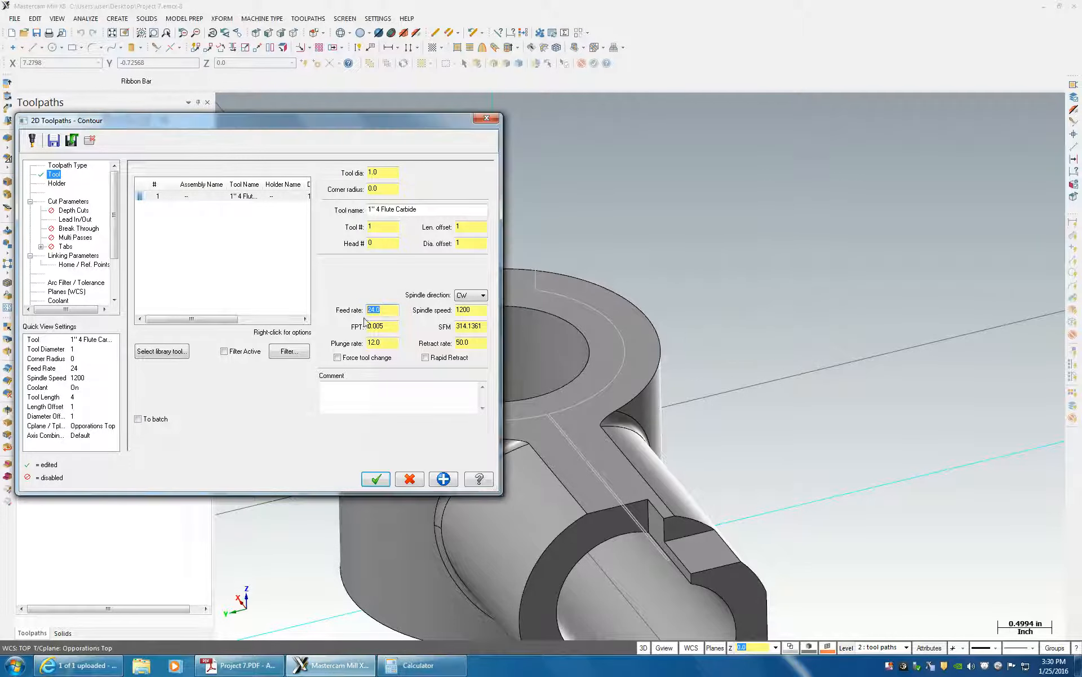
left_click(471, 310)
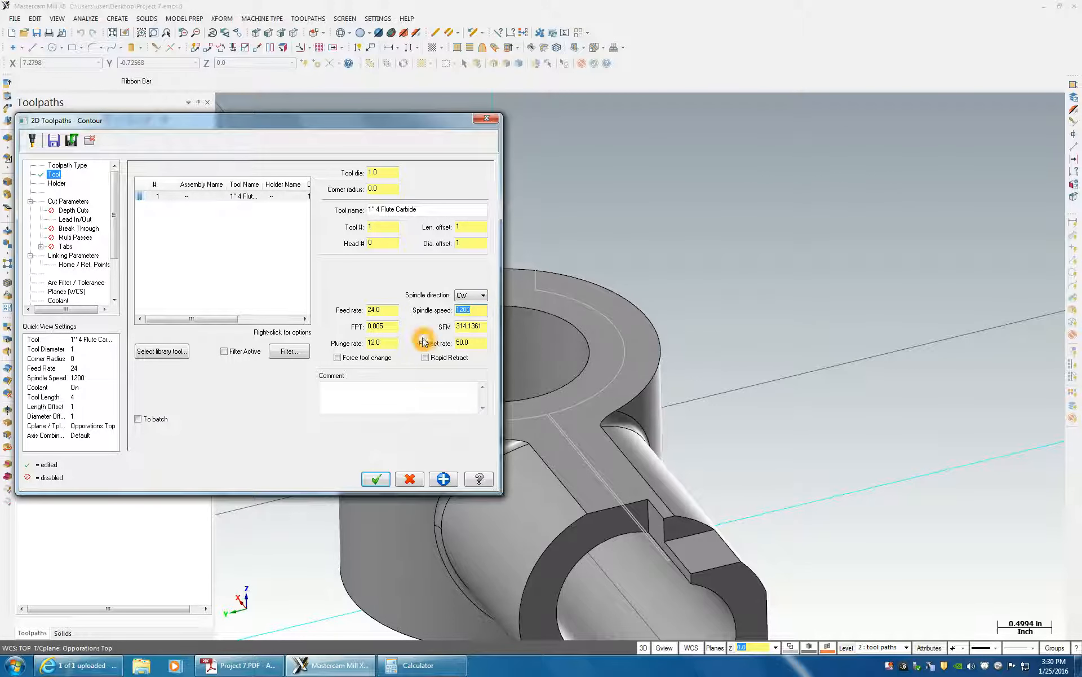
left_click(385, 327)
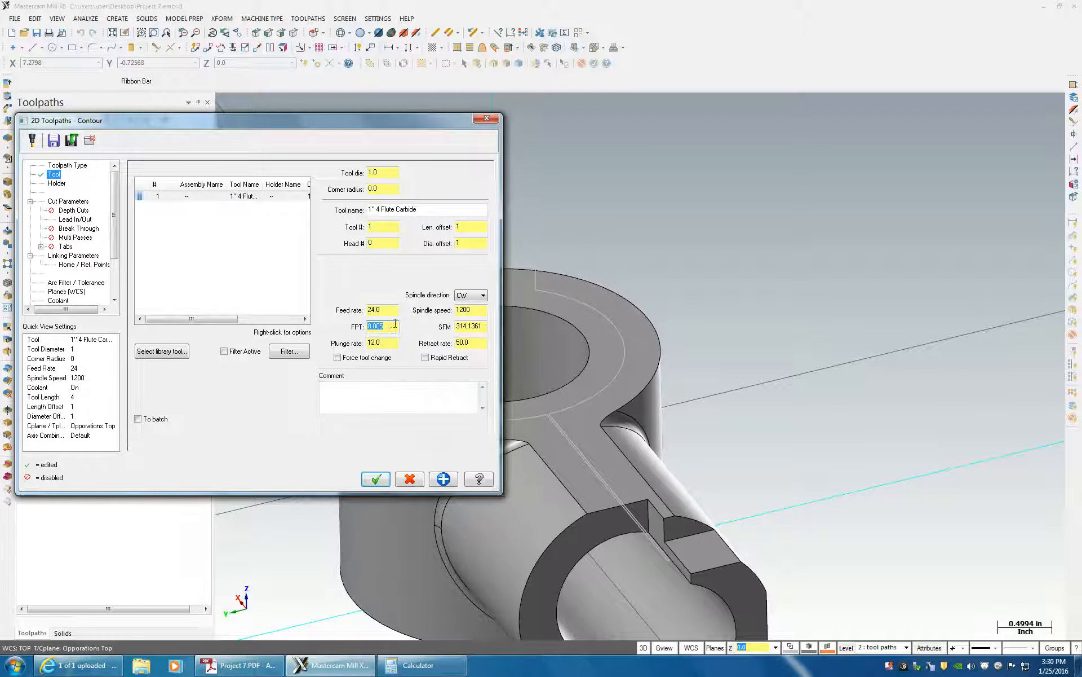
left_click(426, 357)
left_click(425, 357)
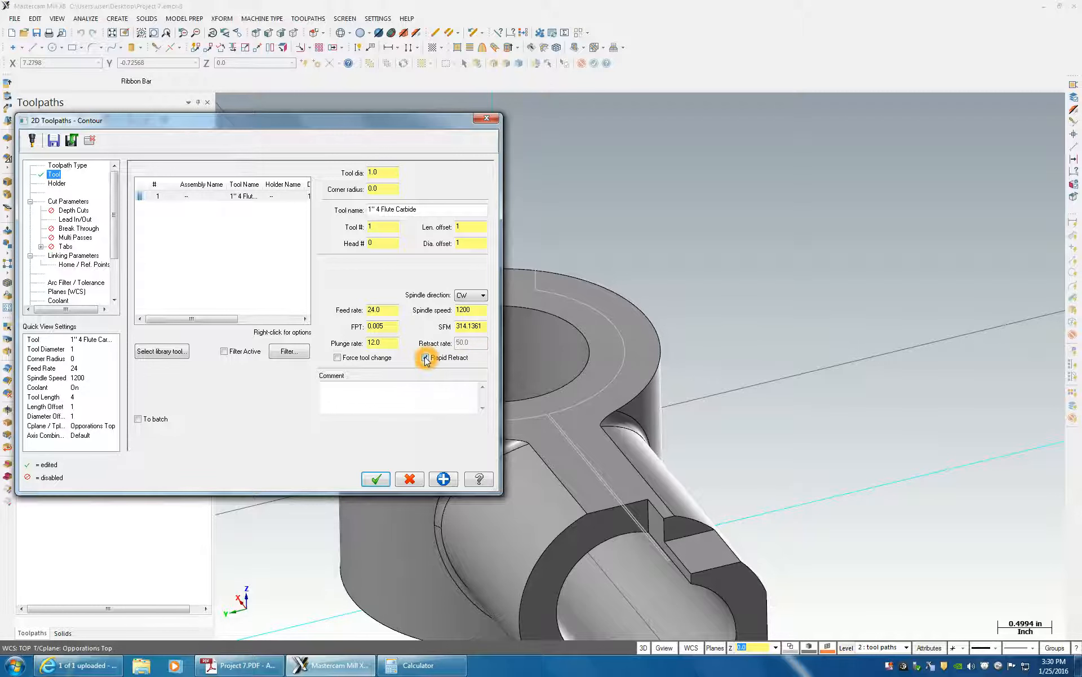
Step: Set the compensation type to Off in the contour's cut parameters
left_click(57, 183)
left_click(69, 201)
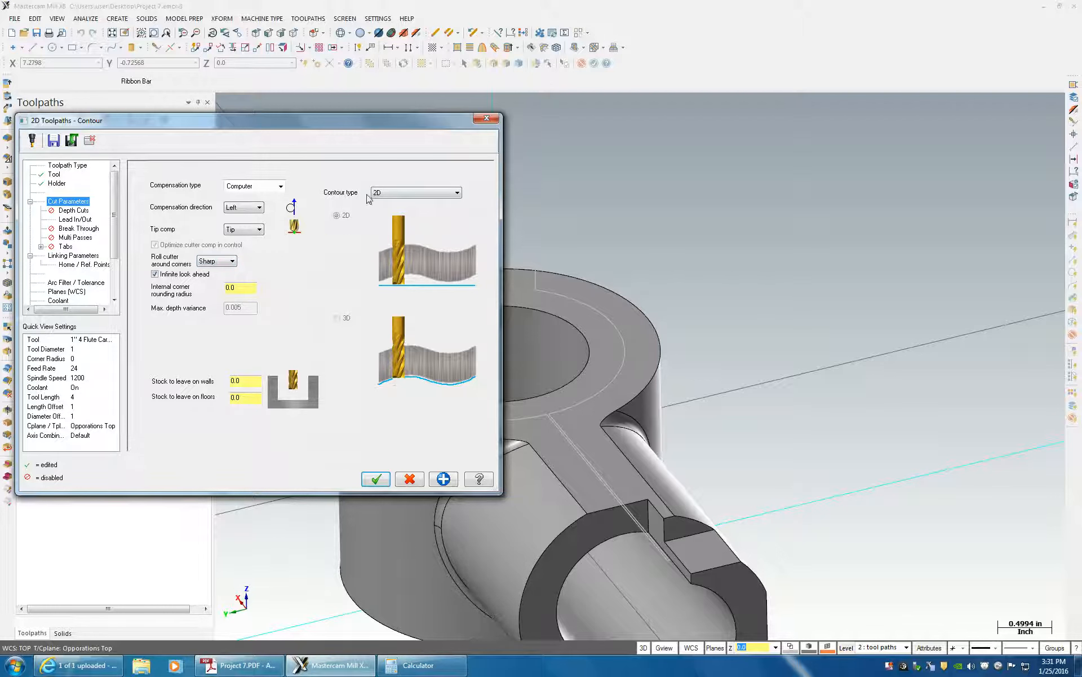
left_click(239, 189)
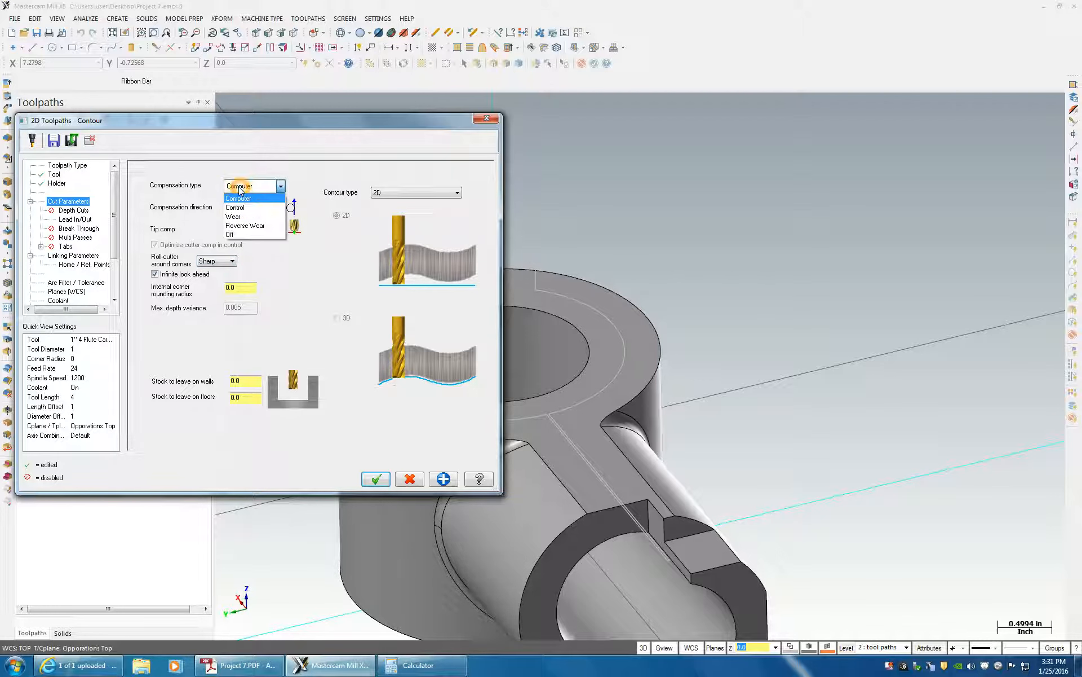
left_click(234, 232)
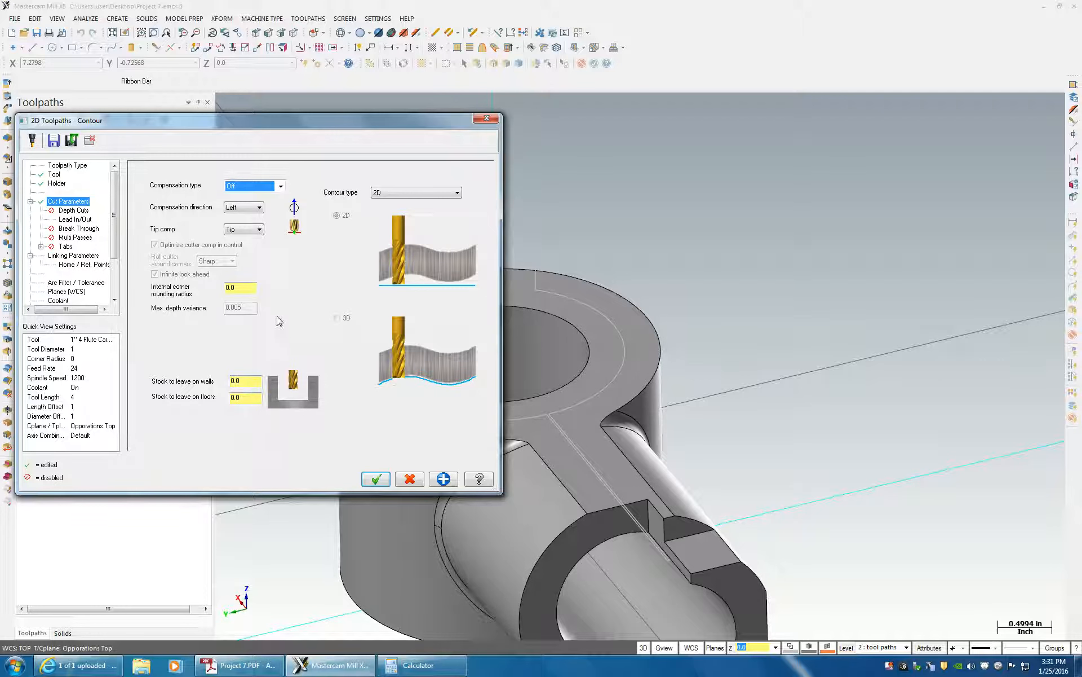
Step: Enable depth cuts with a max rough step of 0.25 and switch on Keep tool down
left_click(77, 212)
left_click(174, 201)
type("25")
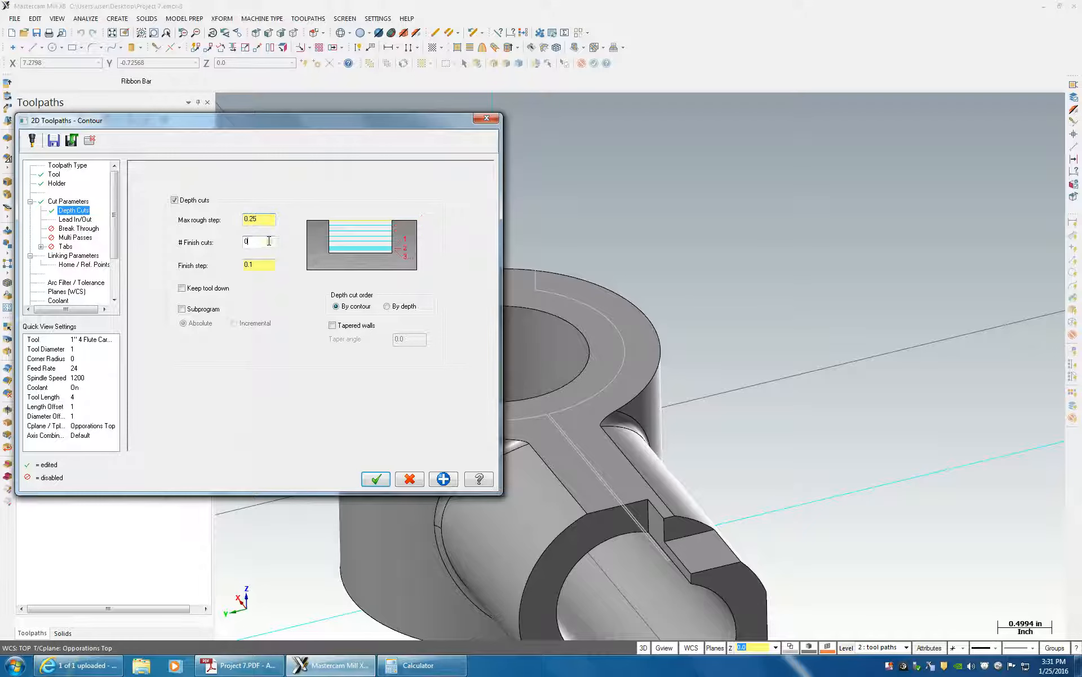
left_click(271, 244)
double_click(272, 242)
left_click(182, 288)
Step: Disable the midpoint, entry and exit lead moves, and enable adjusting the start and end of the contour
left_click(75, 220)
left_click(195, 207)
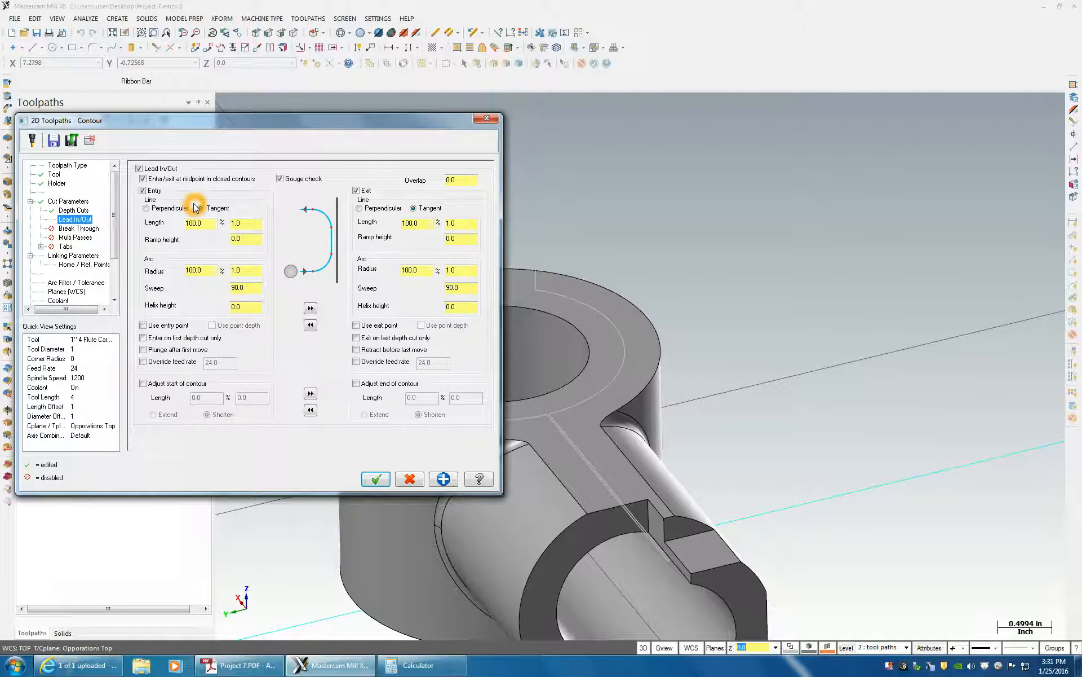
left_click(142, 190)
left_click(356, 190)
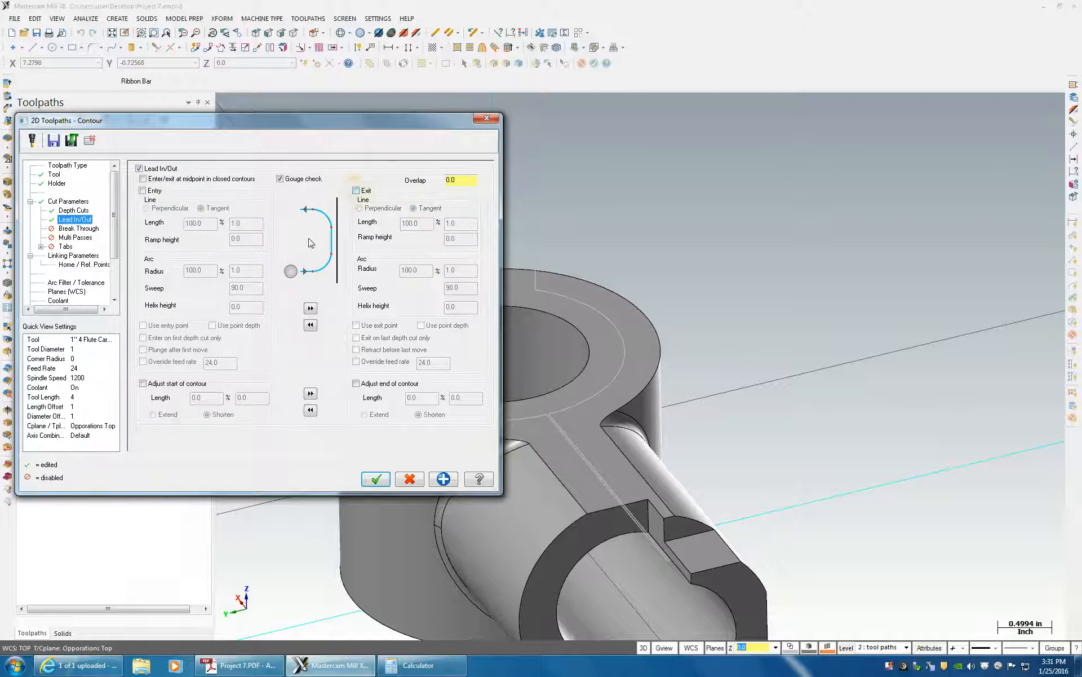
left_click(142, 384)
left_click(357, 384)
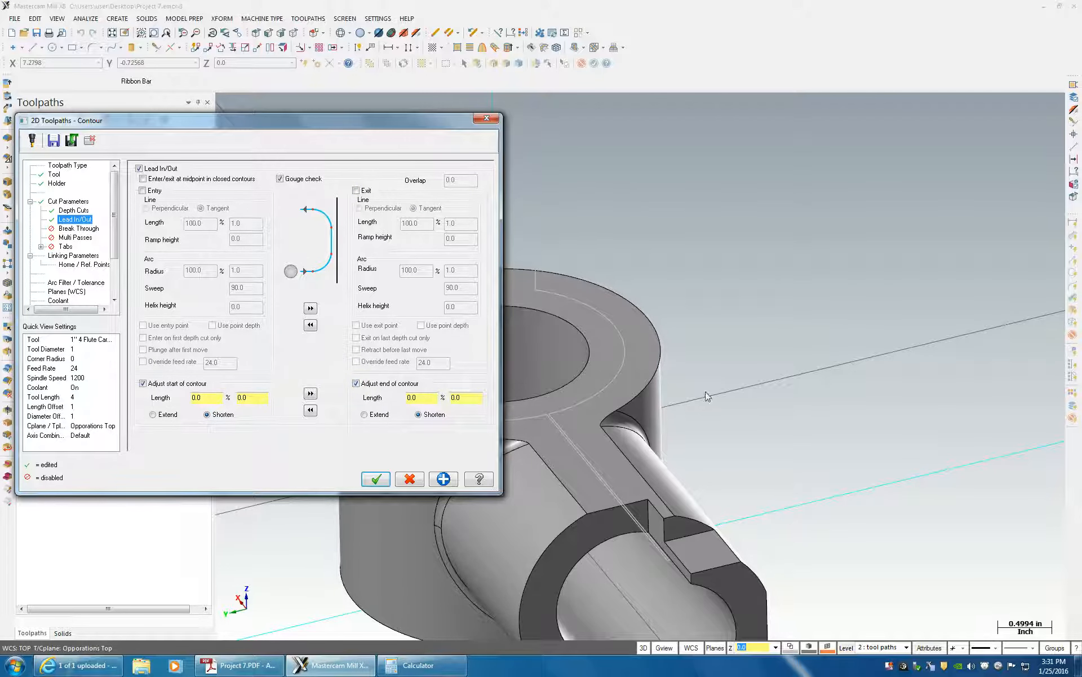
Step: Move the contour dialog clear of the part and extend the contour's start and end by a length of 50 each
left_click_drag(428, 121, 596, 359)
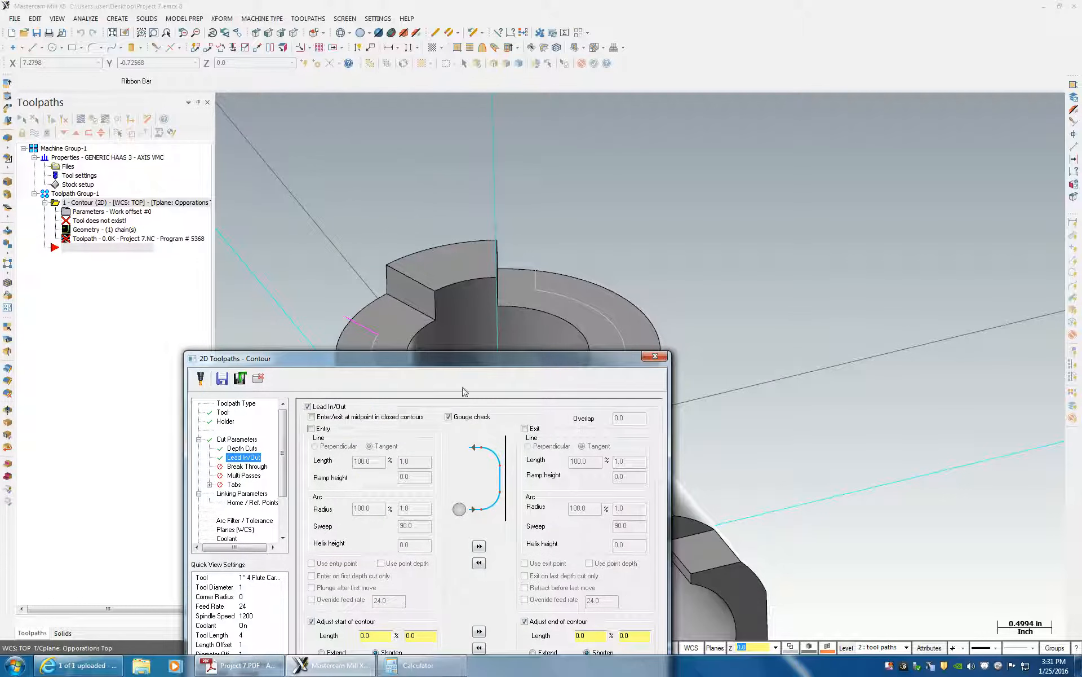
left_click_drag(463, 360, 481, 342)
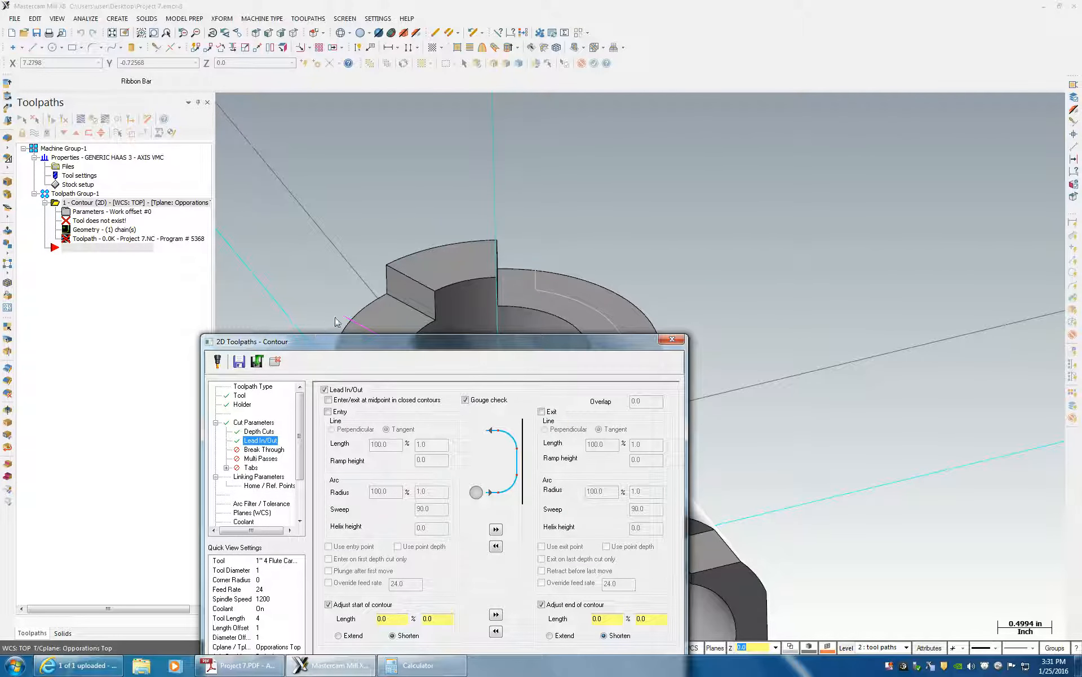
left_click_drag(385, 344, 717, 74)
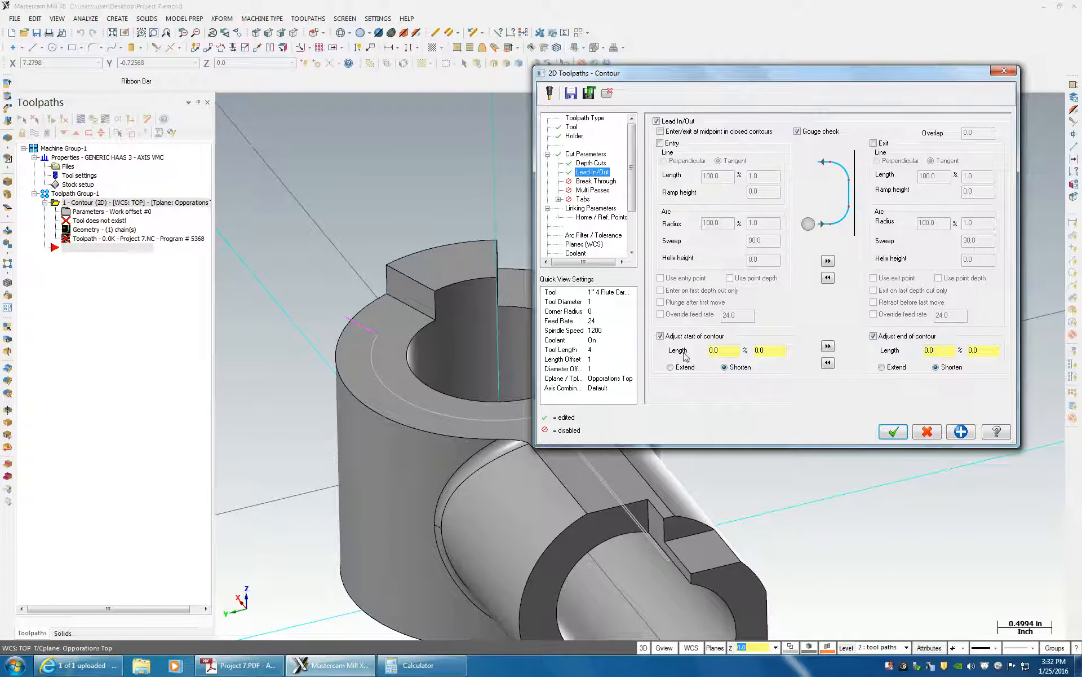
left_click(671, 367)
left_click(723, 350)
left_click_drag(723, 352, 642, 366)
double_click(767, 351)
left_click(881, 367)
double_click(984, 350)
type("50")
left_click(288, 293)
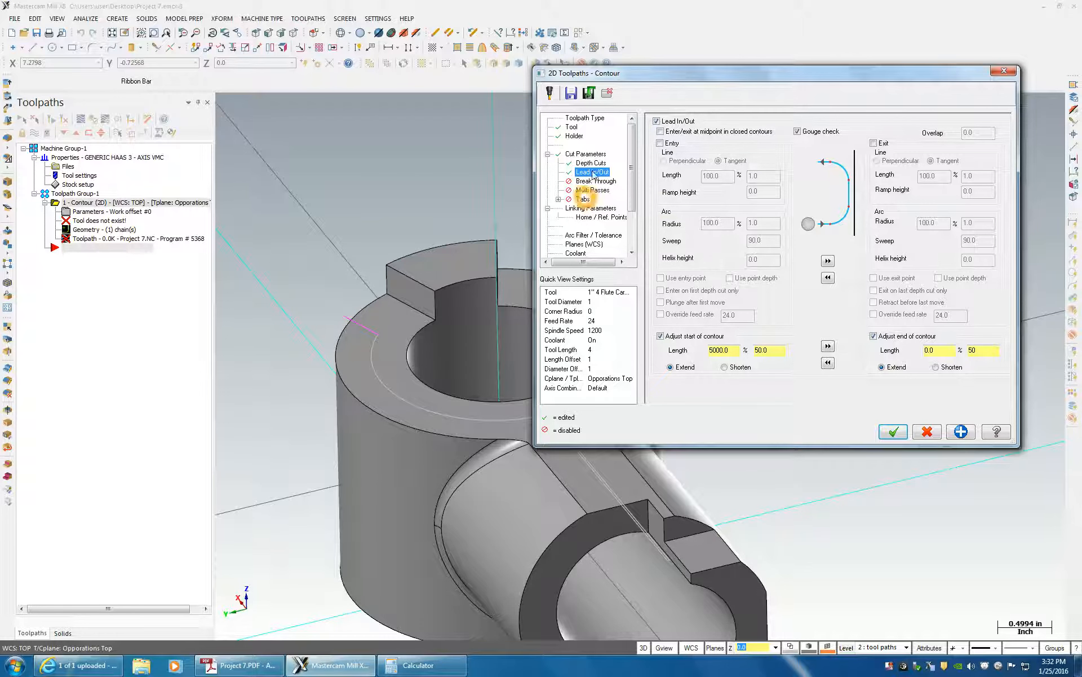
Step: Show the Casting level and set the contour's top of stock to absolute 2.8125, picked from the casting's top bore edge
left_click_drag(648, 73, 570, 75)
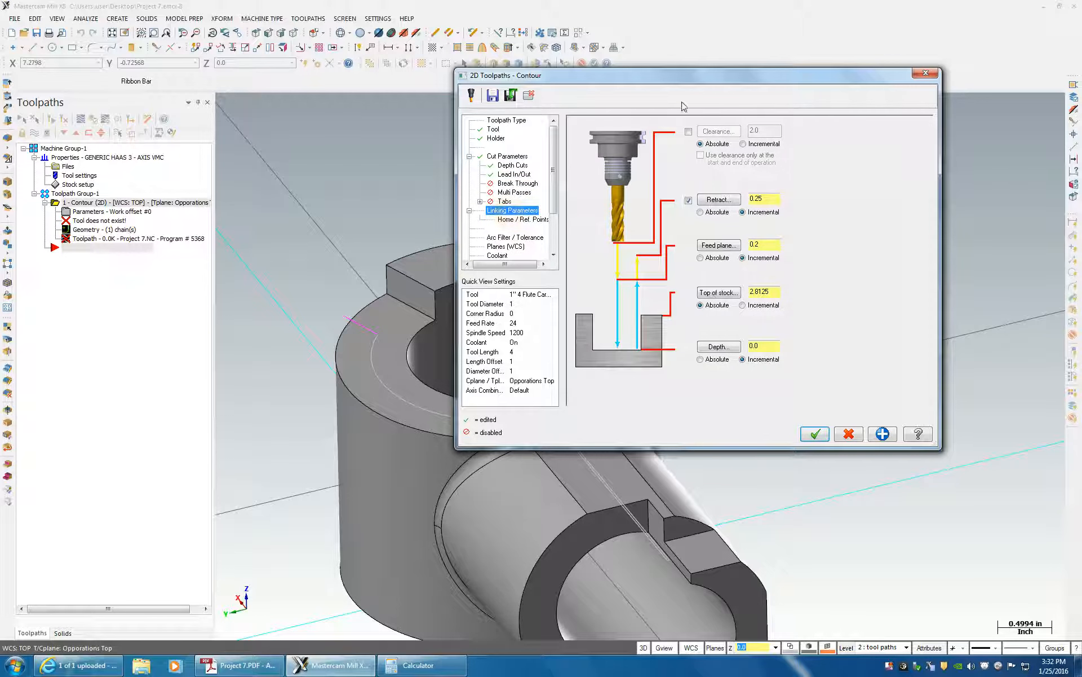
left_click_drag(691, 77, 720, 75)
left_click(751, 295)
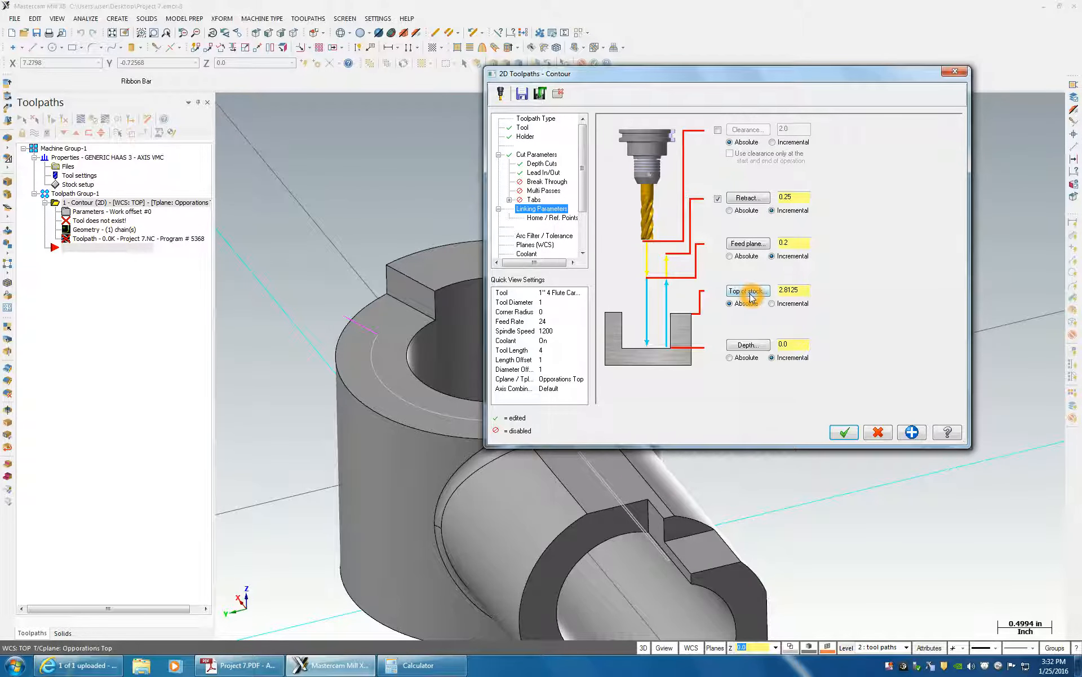
left_click(435, 291)
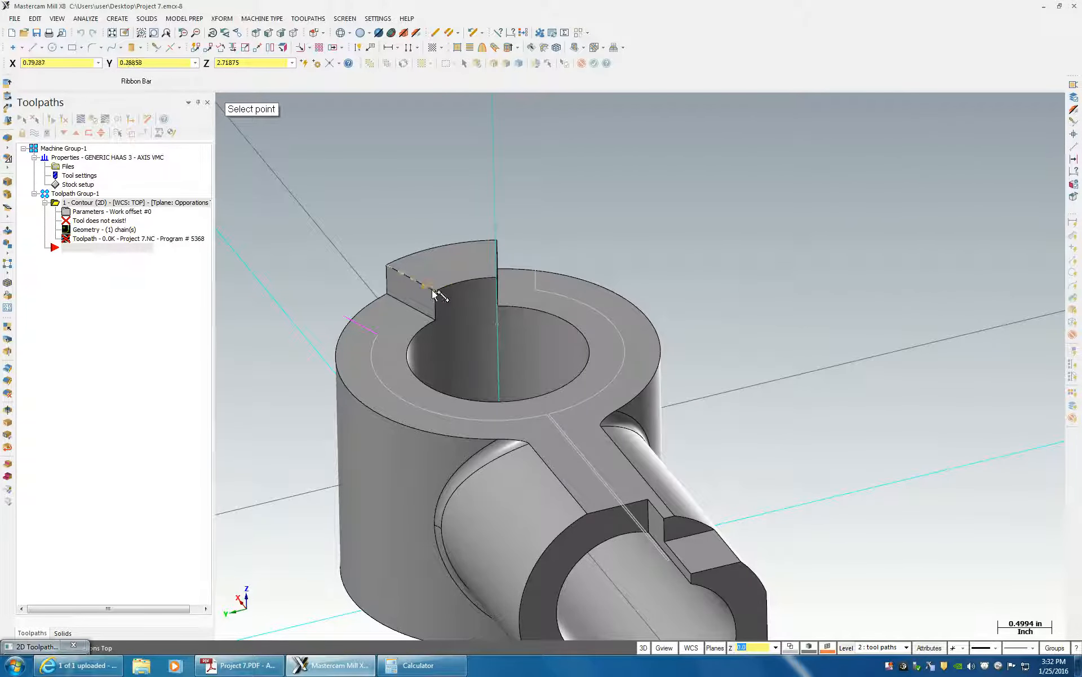
left_click(846, 647)
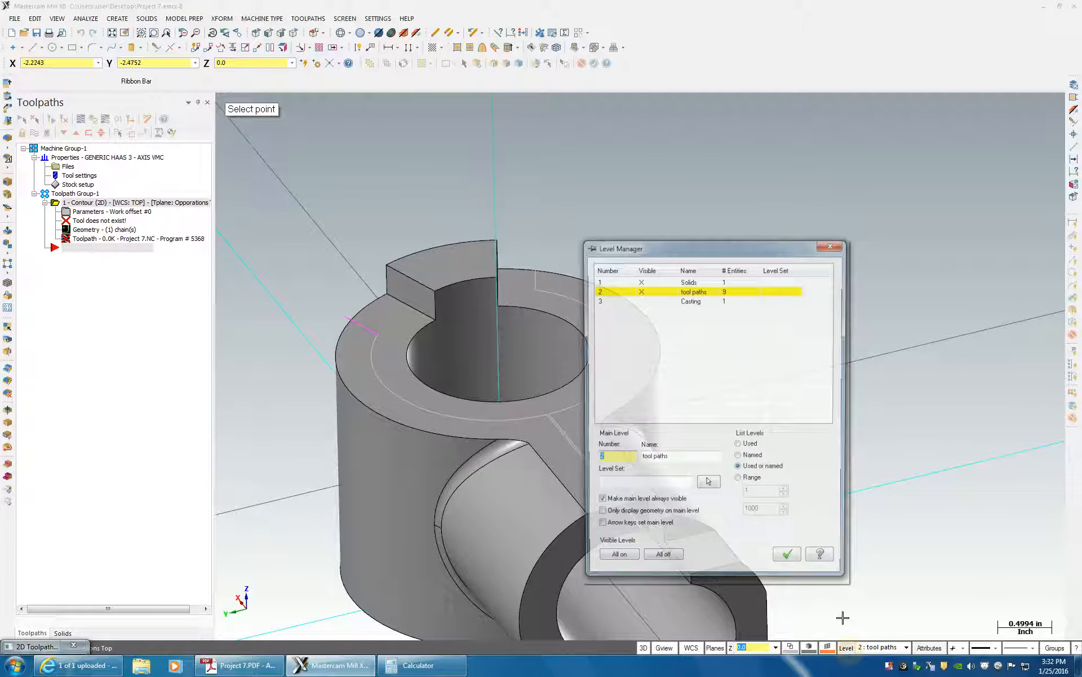
left_click(640, 300)
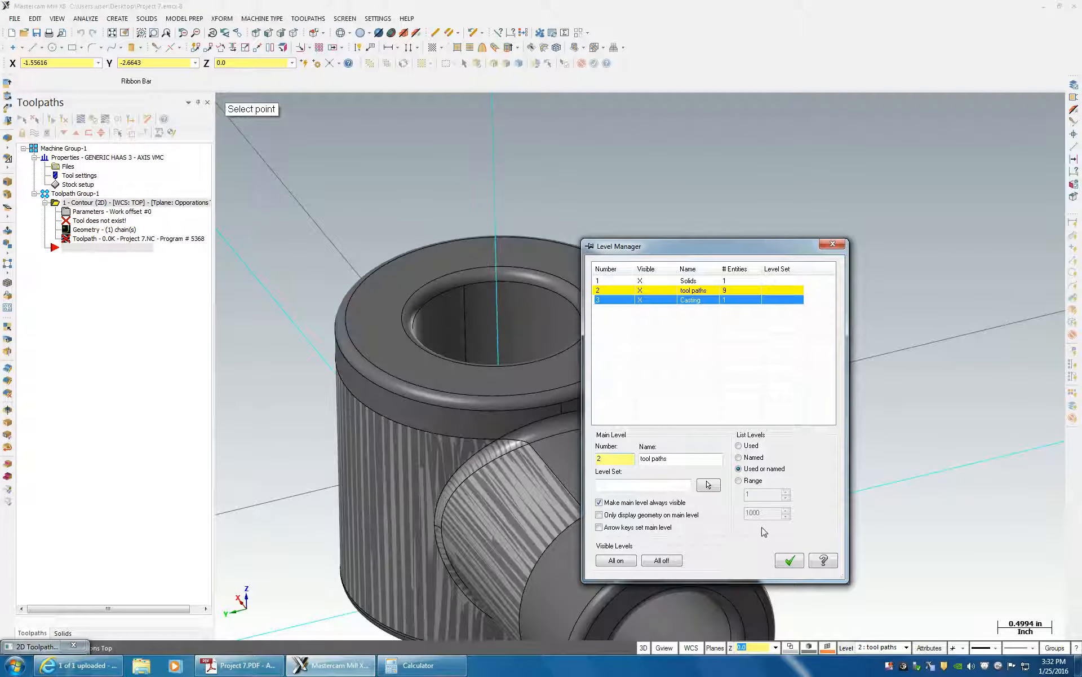
left_click(462, 275)
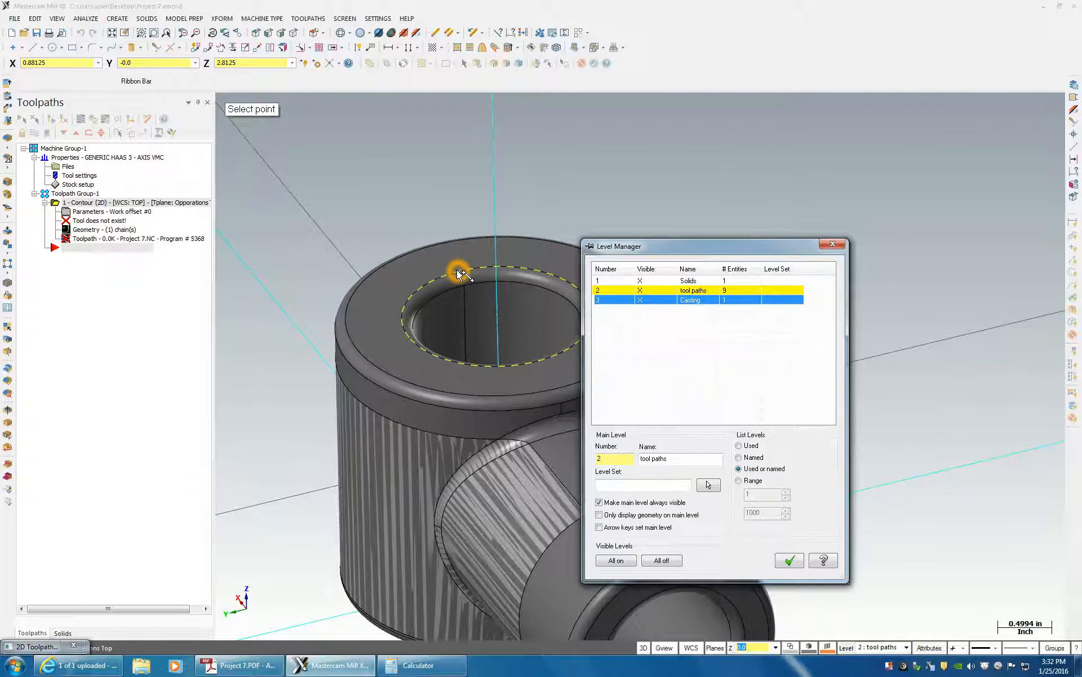
left_click(804, 290)
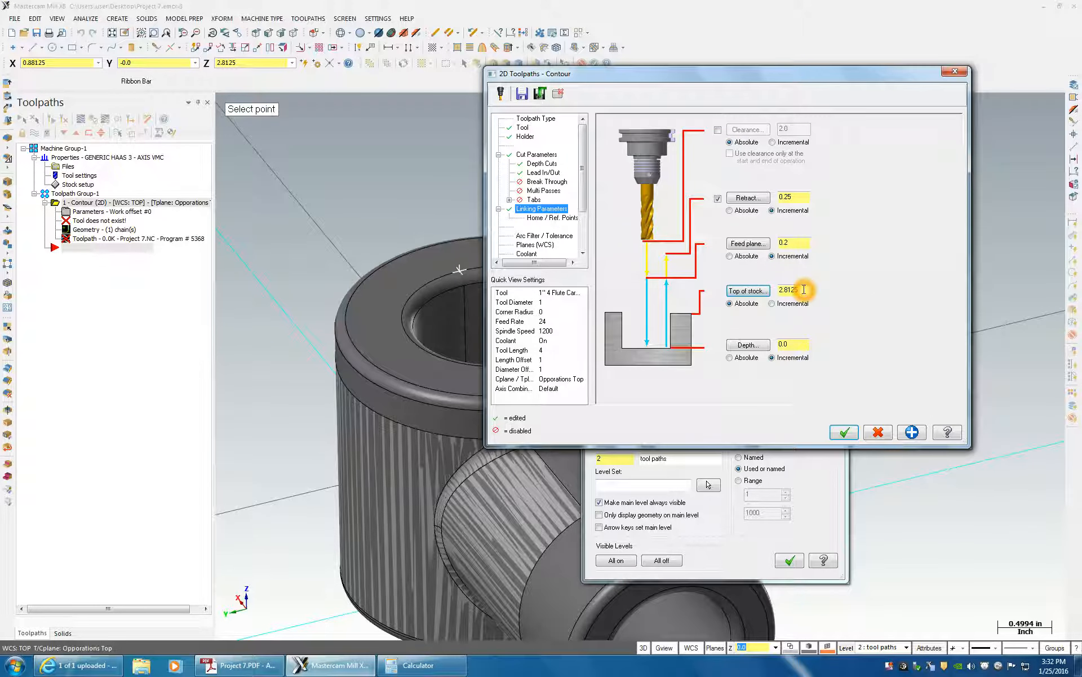
Step: Hide the Casting level and pick the contour's depth from the endpoint of the short line on the machined top face
left_click(807, 355)
left_click(789, 343)
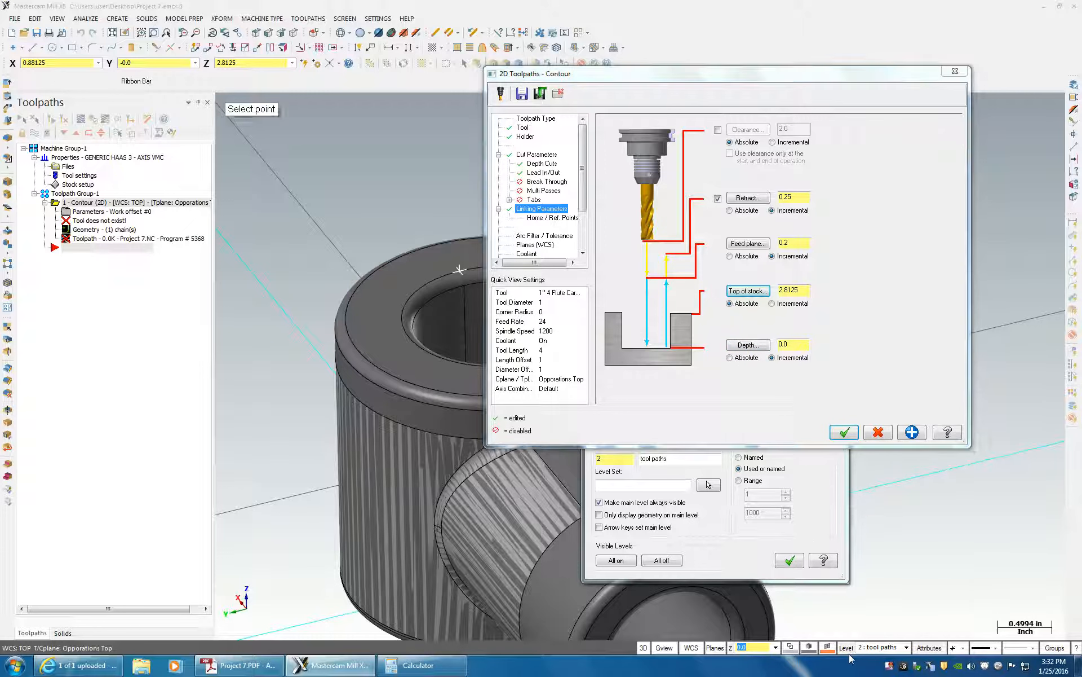
left_click(766, 297)
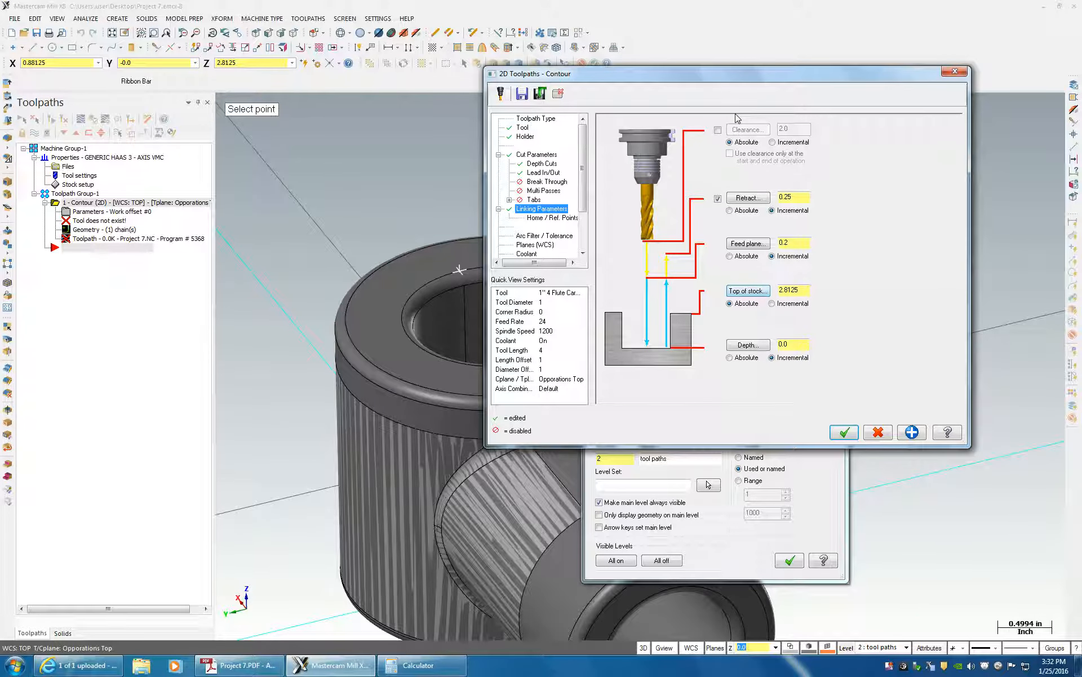
left_click_drag(727, 80, 810, 109)
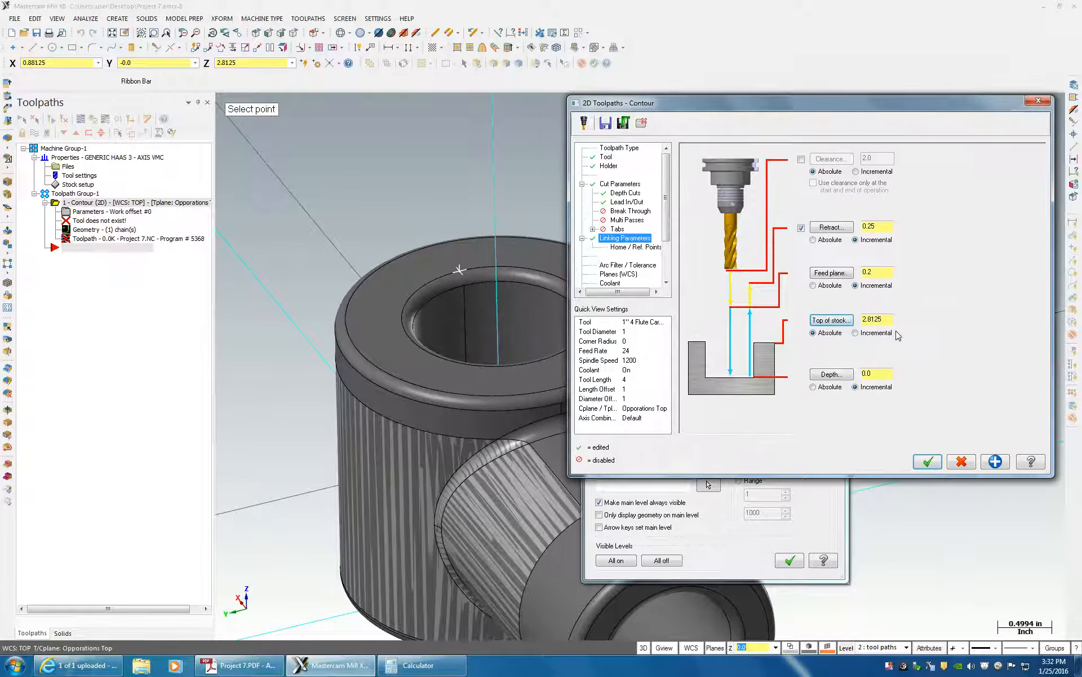
left_click(865, 387)
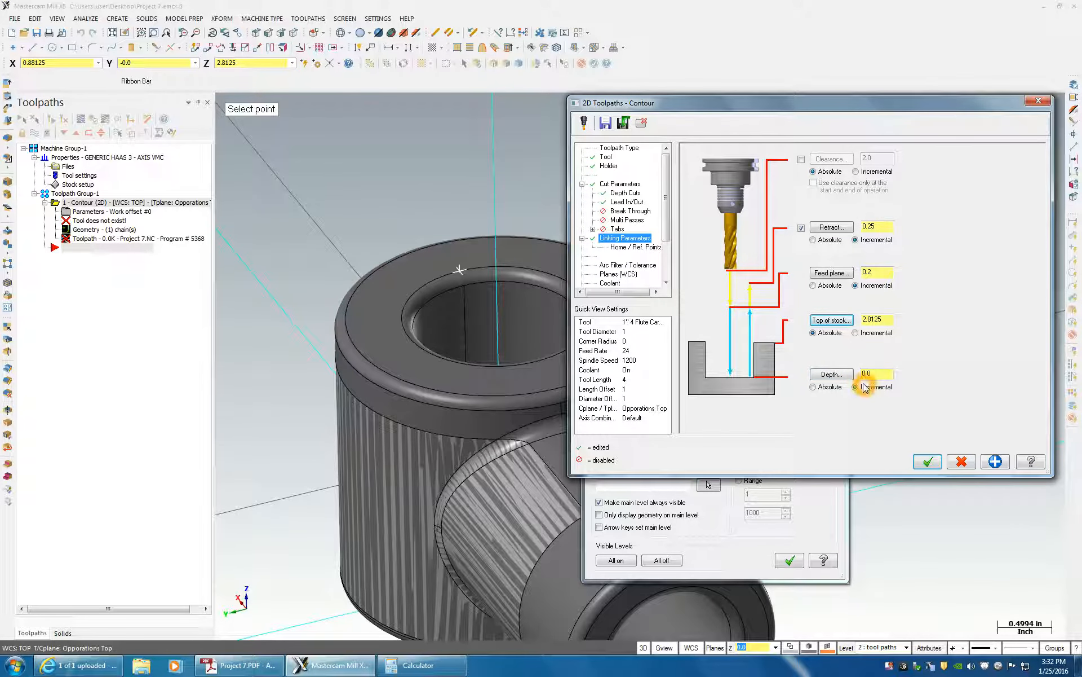
left_click(876, 373)
left_click(830, 373)
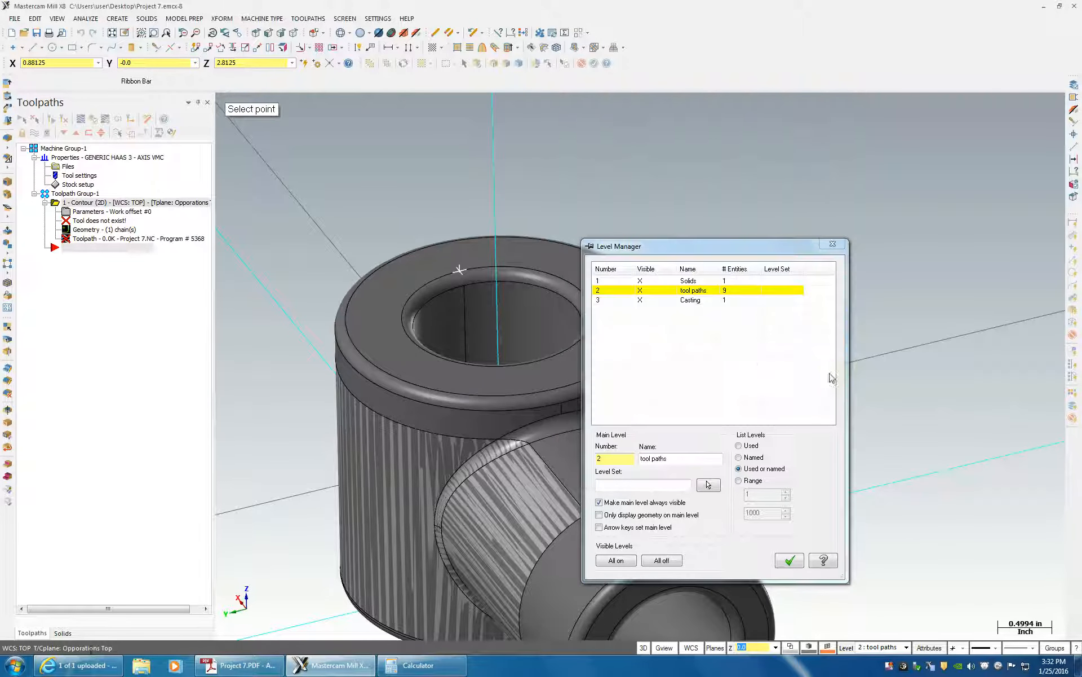
left_click(640, 300)
left_click(383, 336)
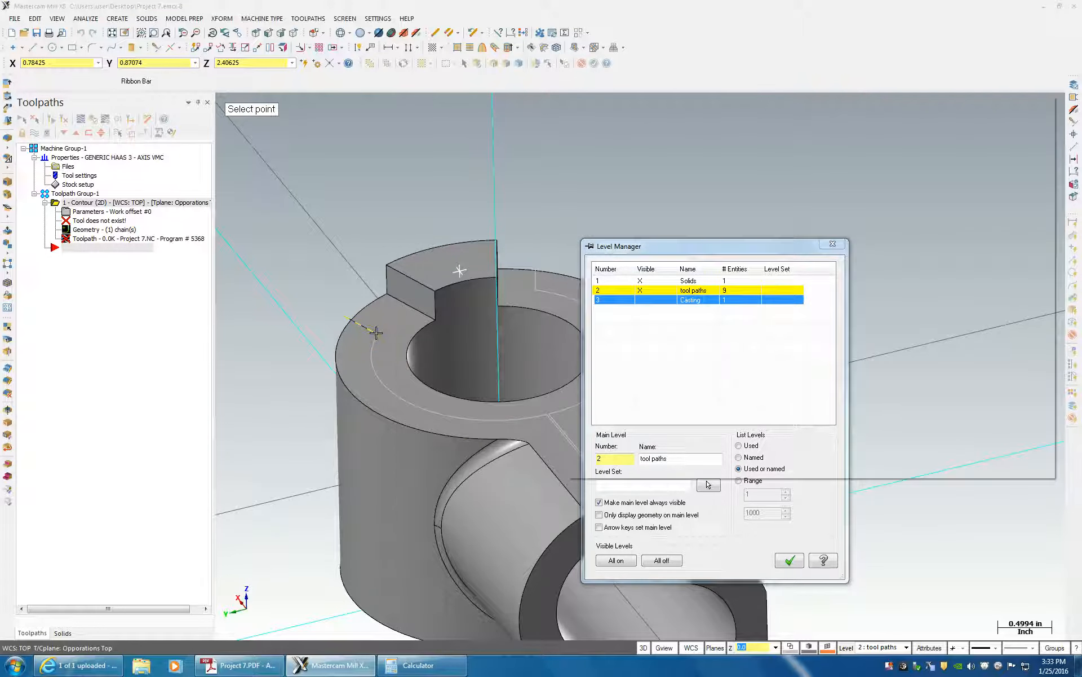
Step: Set the contour's depth to 0.0 incremental in the linking parameters
double_click(885, 374)
type("0.0")
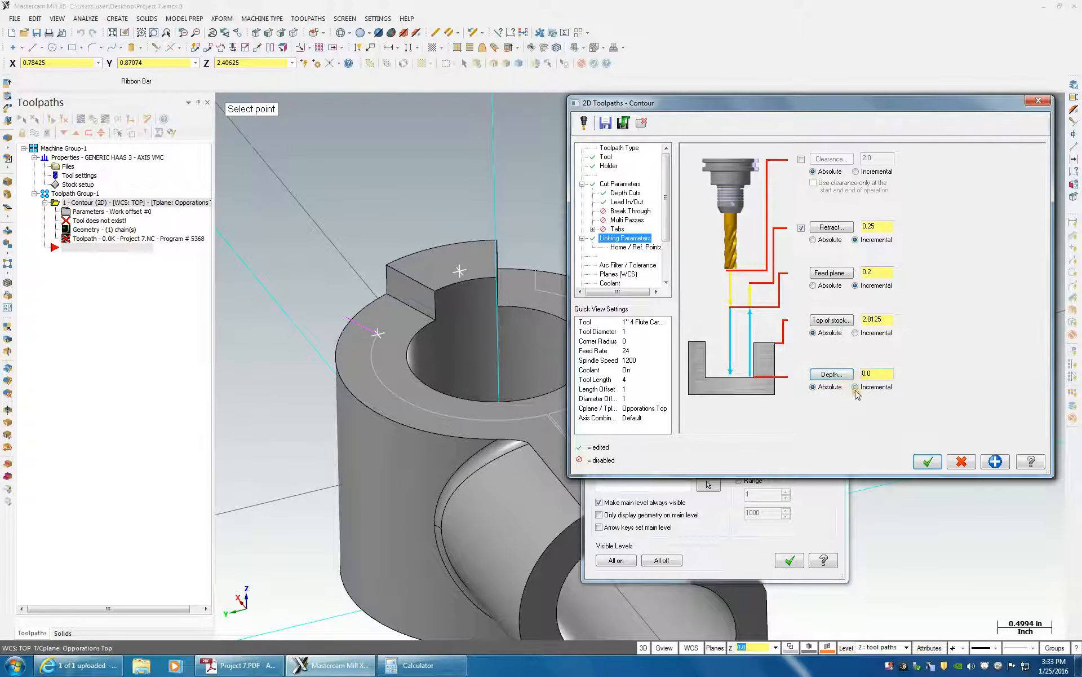
left_click(862, 407)
left_click(817, 388)
left_click(852, 386)
left_click(895, 388)
Step: Set the contour's working coordinate system to the Opporations Top plane and recheck the linking heights against the plane origins
left_click(619, 273)
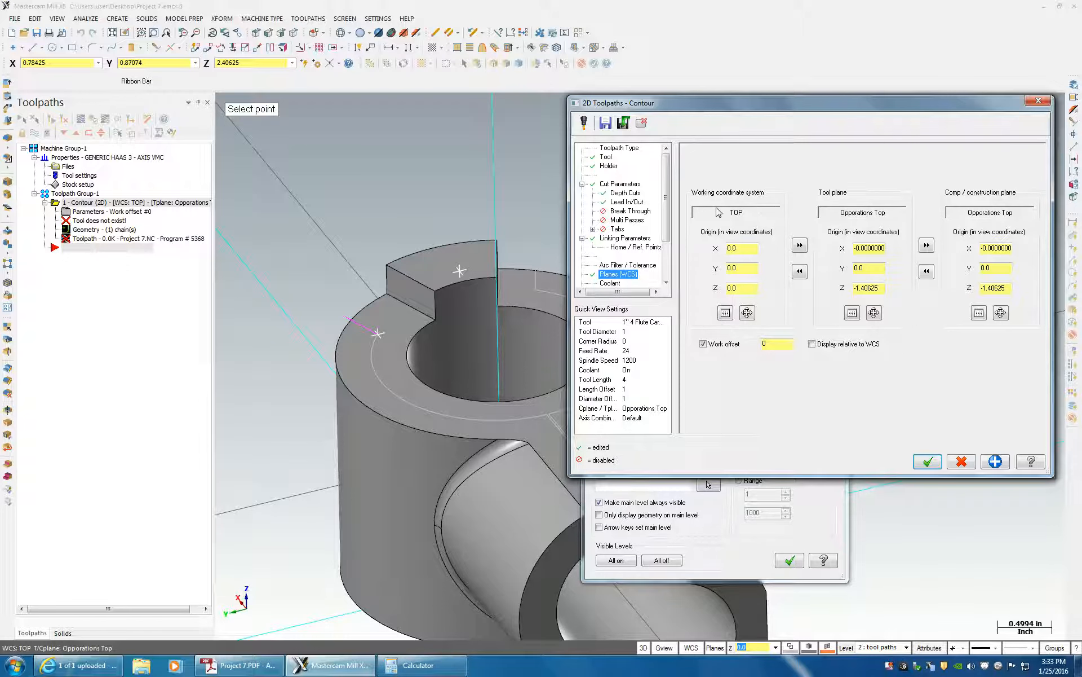
left_click(725, 312)
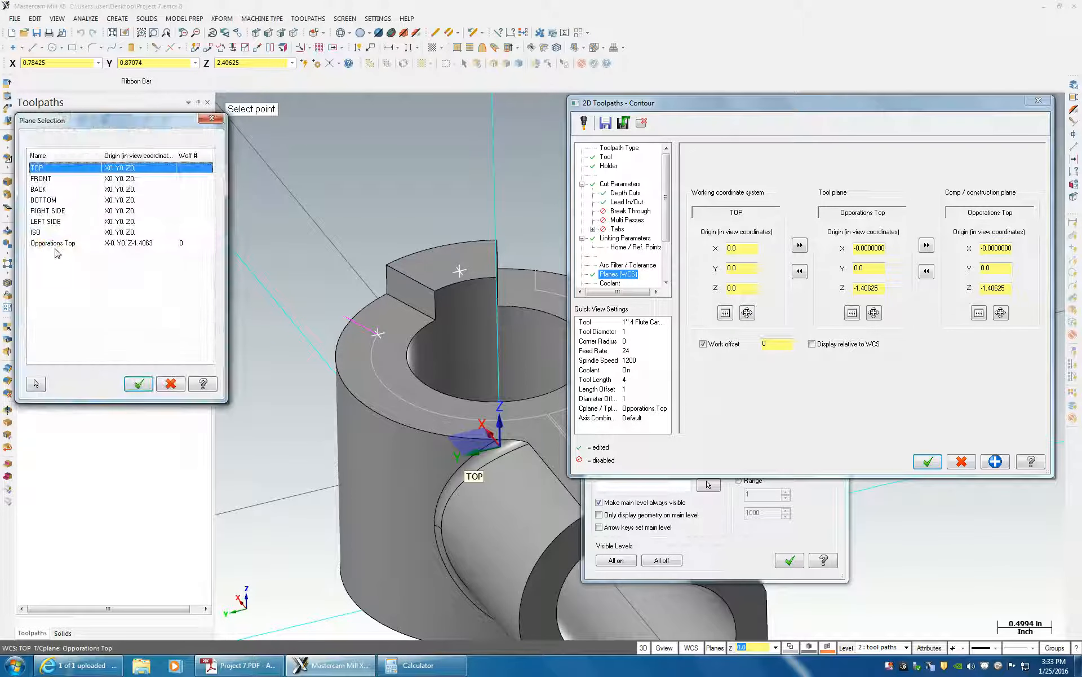
left_click(53, 243)
left_click(138, 384)
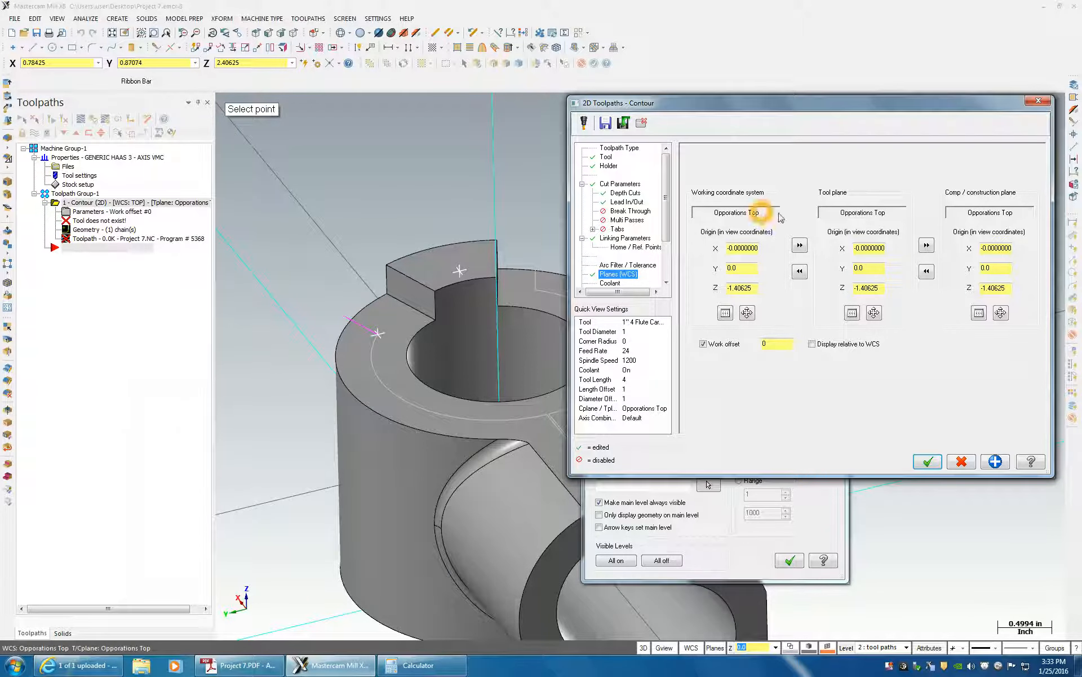
left_click(625, 237)
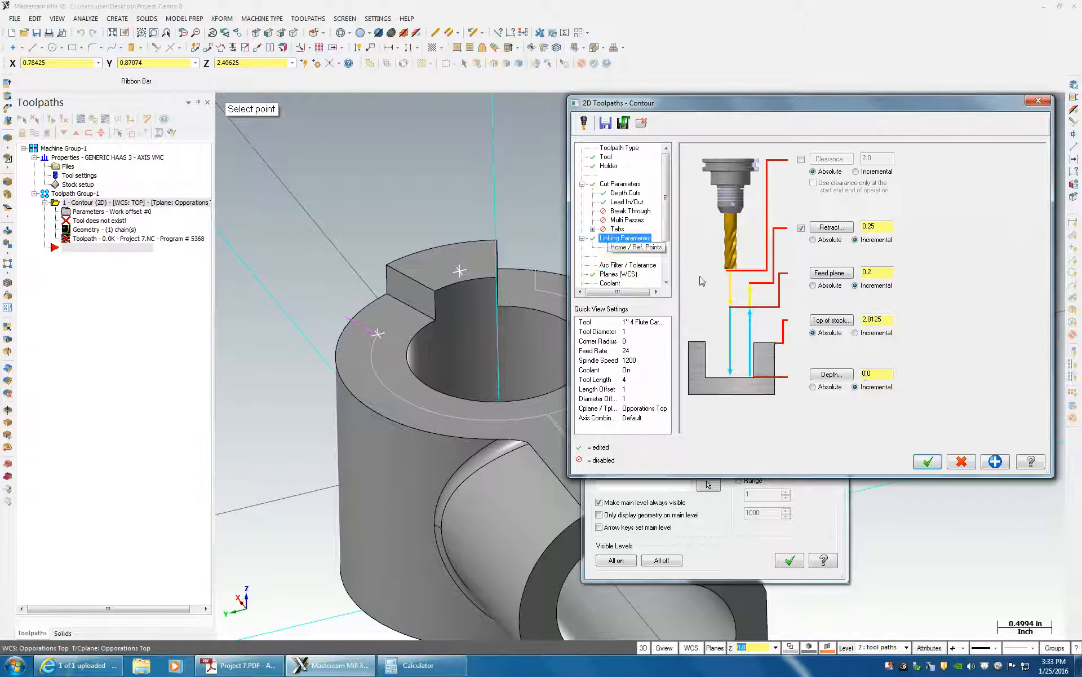
left_click(813, 333)
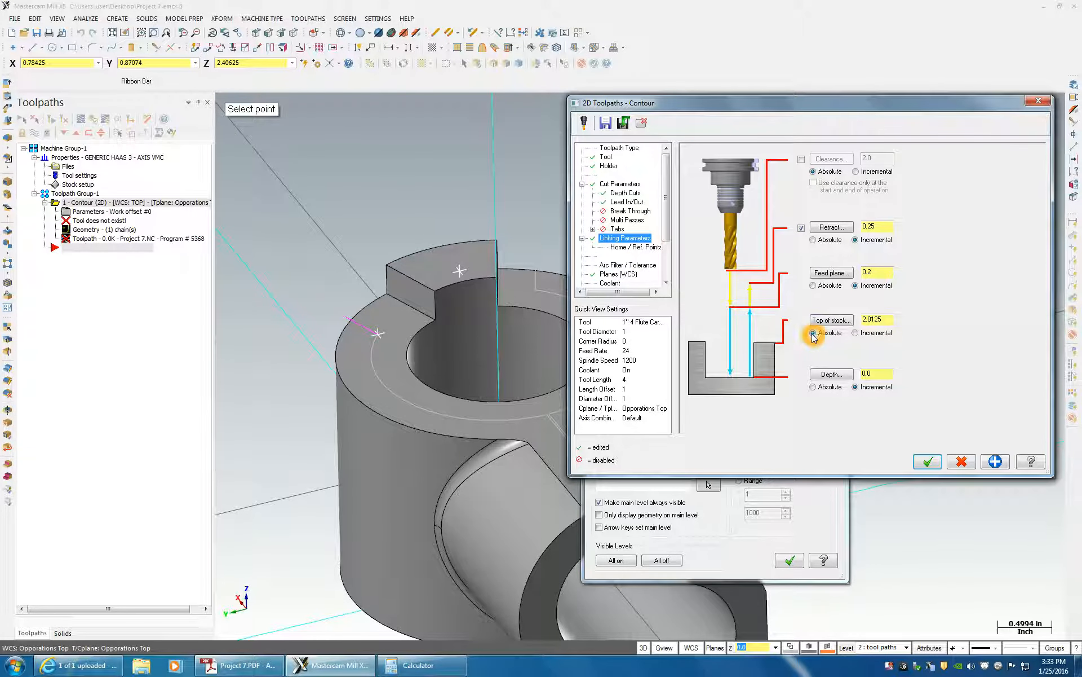
left_click(618, 273)
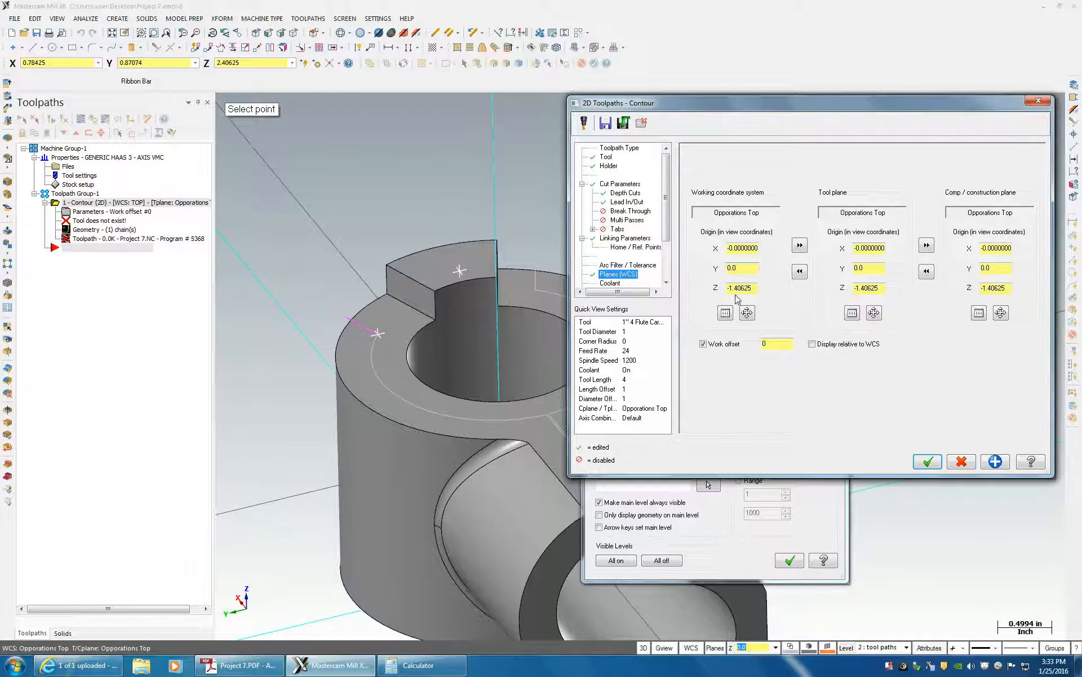
left_click(624, 237)
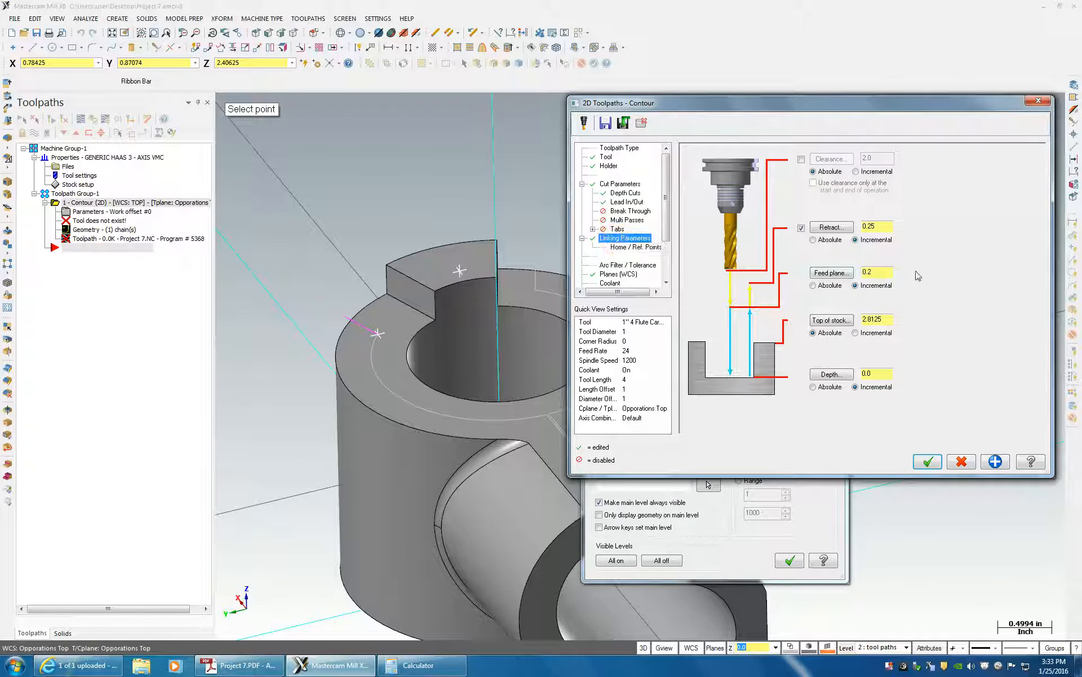
Step: Set the incremental retract height to 0.75 and the incremental feed plane to 0.5
left_click(796, 316)
left_click(871, 225)
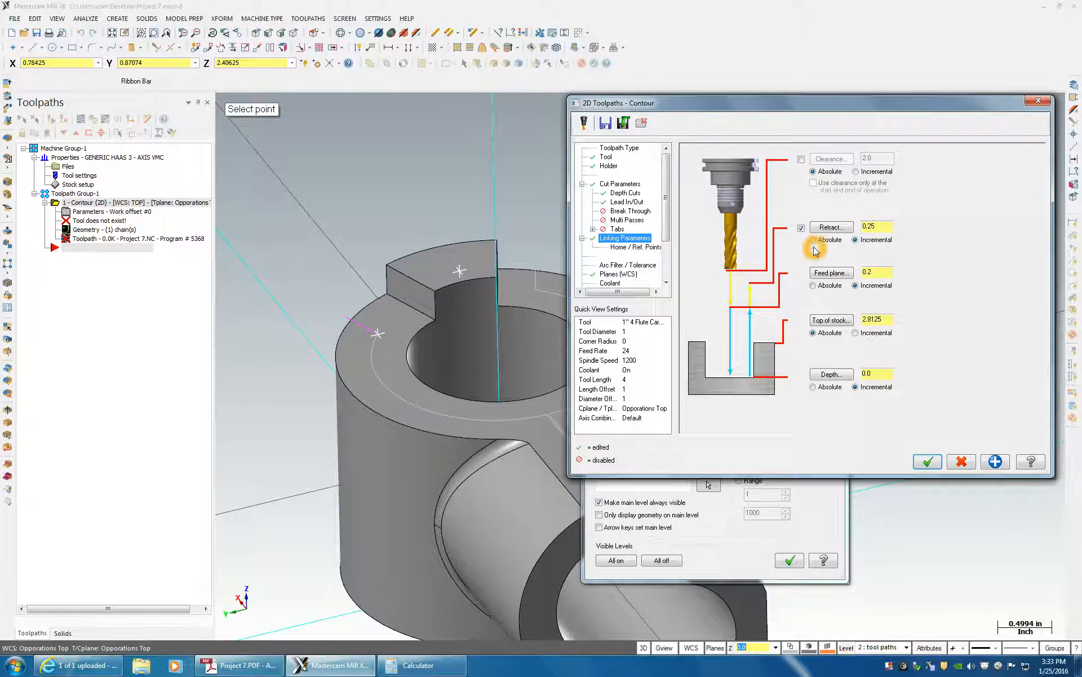
left_click(885, 324)
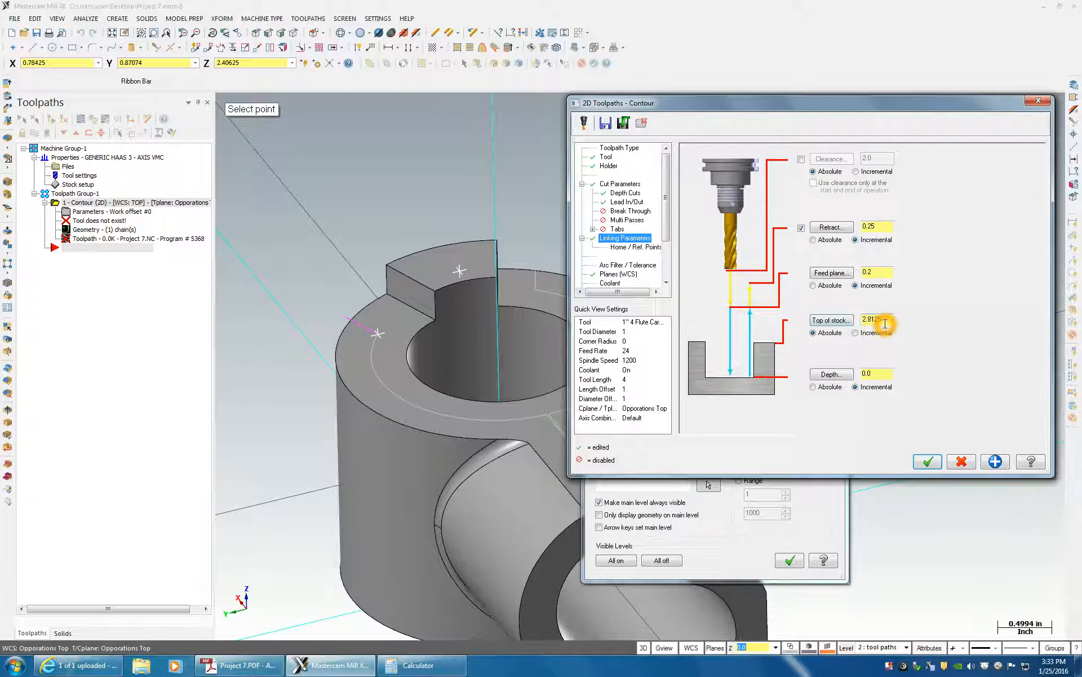
double_click(870, 225)
type("0.5")
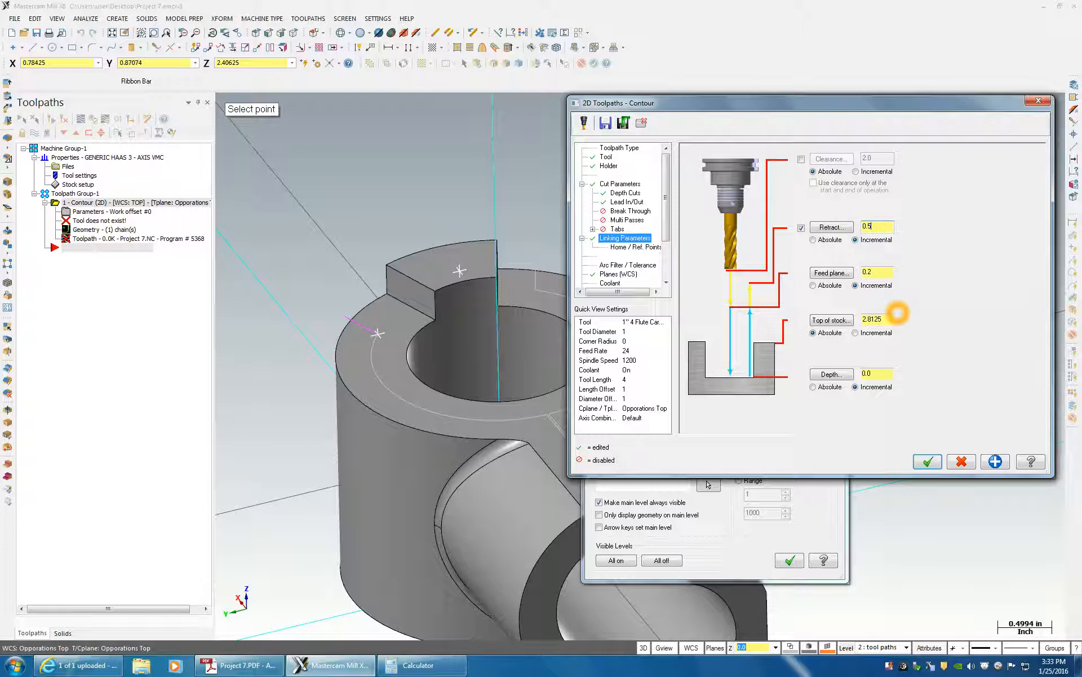
left_click(375, 344)
left_click(833, 275)
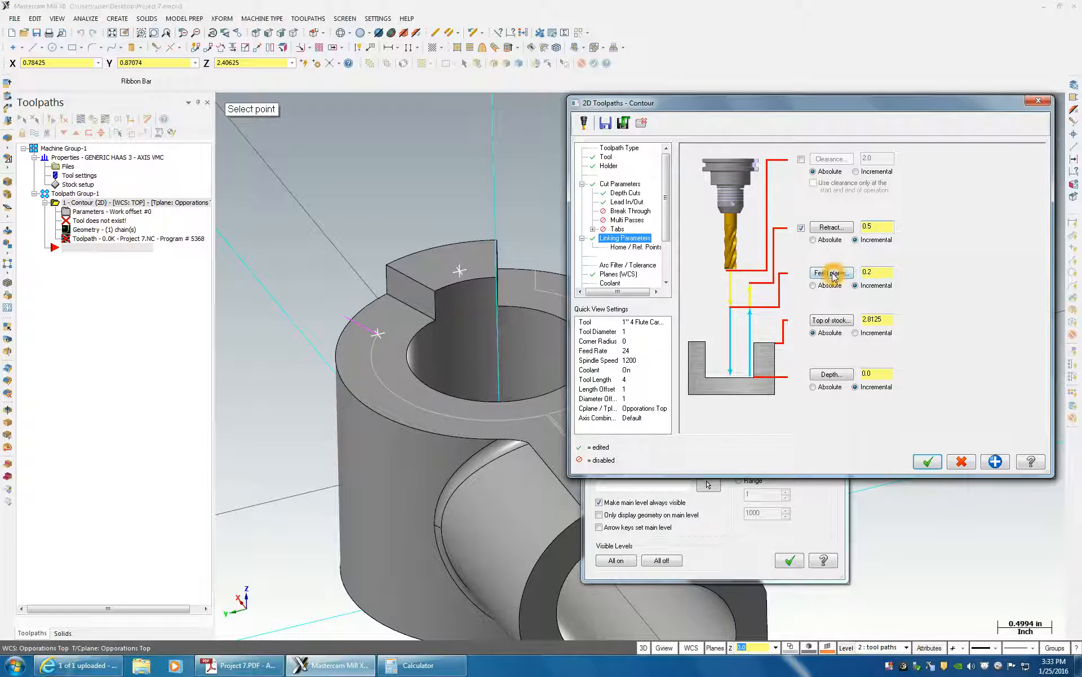
left_click(877, 273)
left_click(778, 334)
left_click_drag(875, 227, 715, 356)
left_click(814, 256)
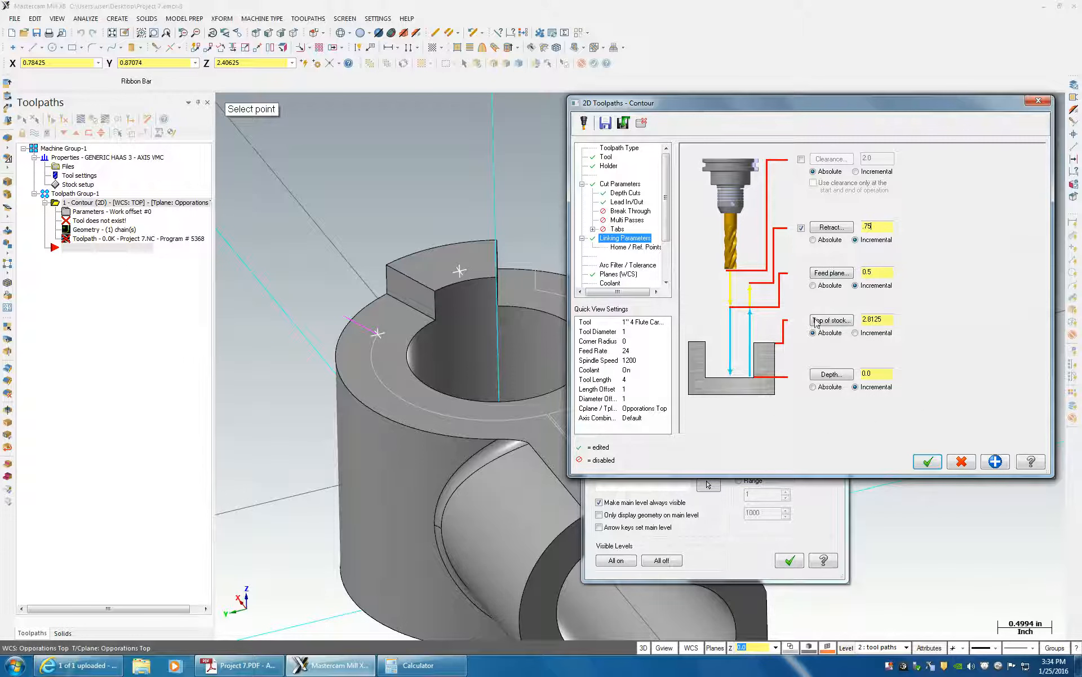
Step: With the Casting level shown, set the absolute feed plane to 2.9125 and retract to 3.3125, based on the casting's top bore edge
left_click(813, 285)
left_click(831, 273)
left_click(649, 300)
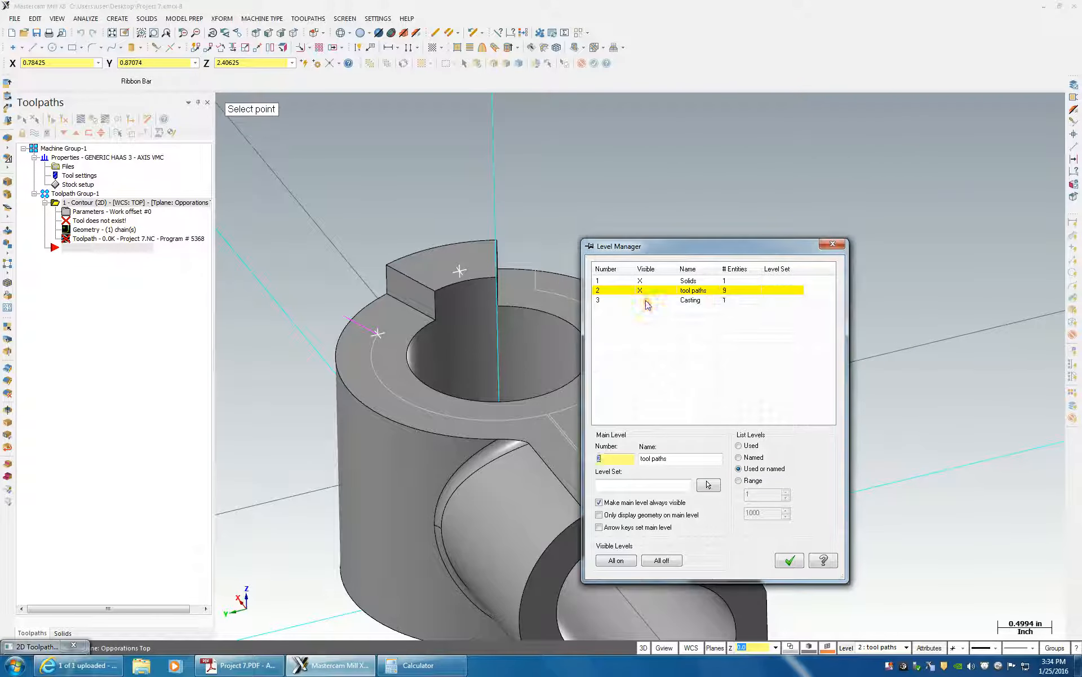
left_click(462, 272)
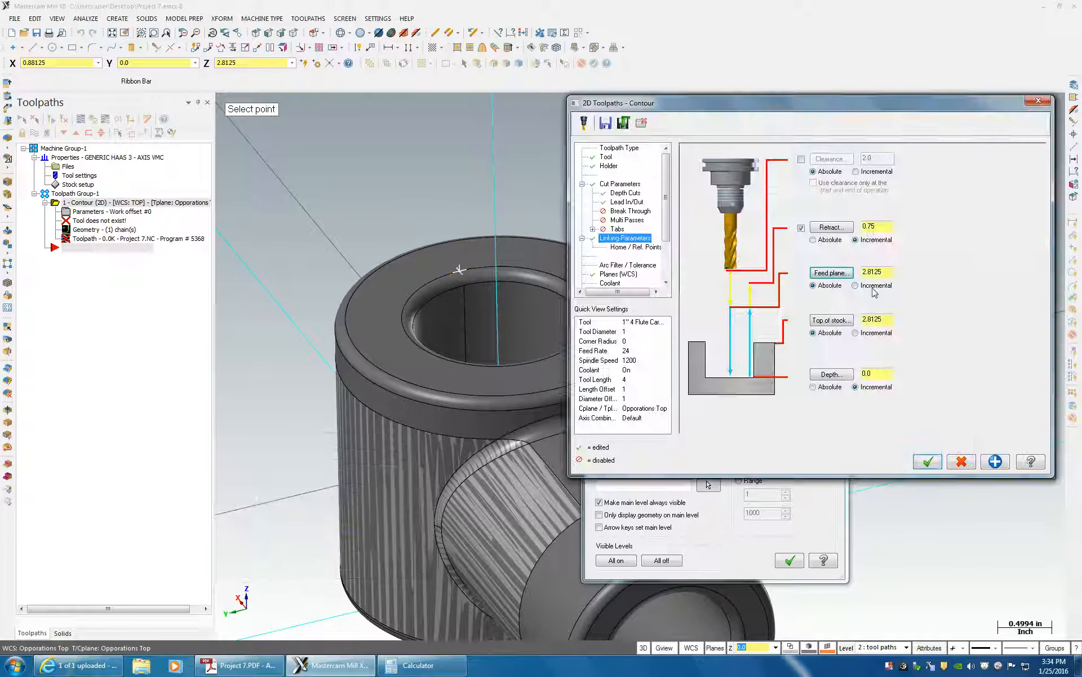
type("+")
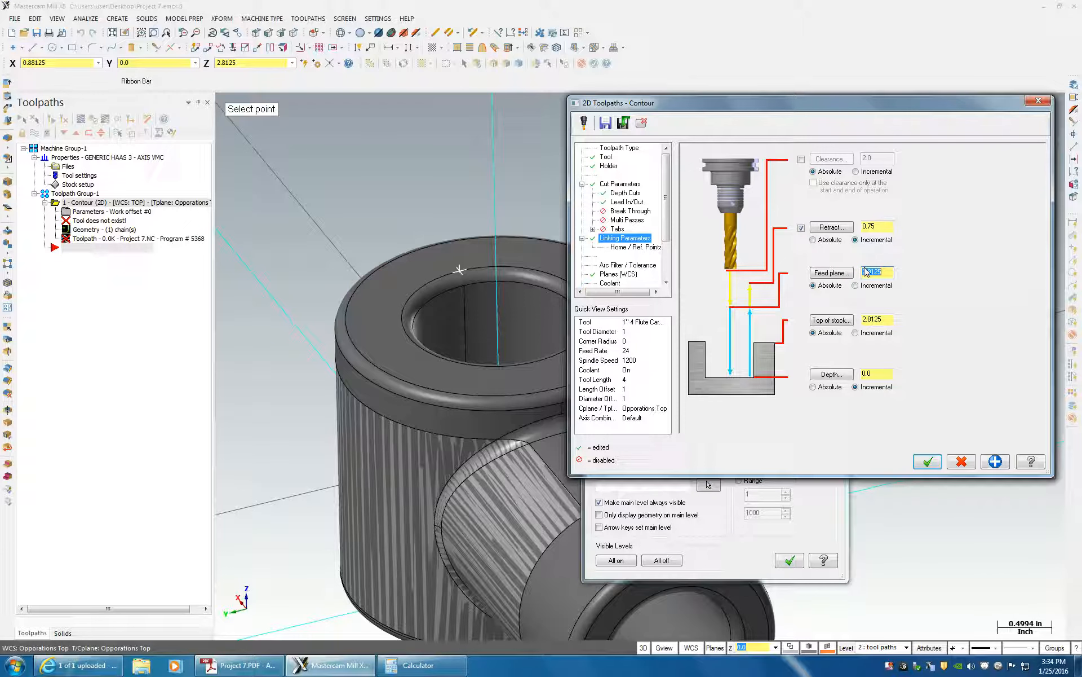
left_click(832, 226)
left_click(460, 272)
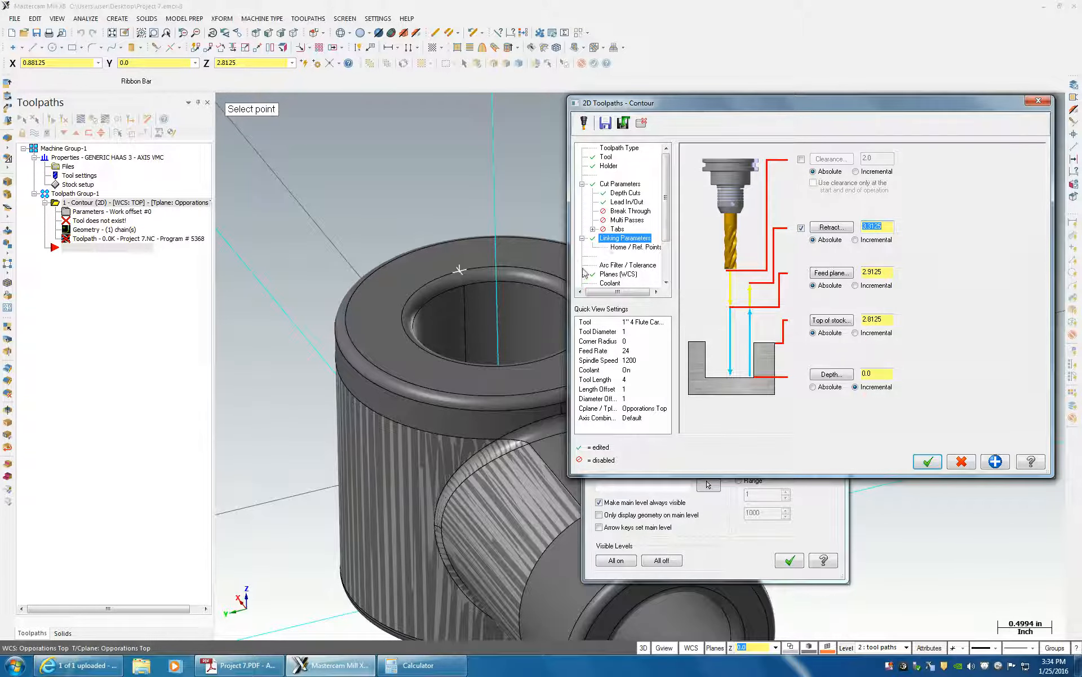
Step: Leave flood coolant on, accept the contour parameters to generate the toolpath, and close the Level Manager
scroll(620, 259, "down", 5)
left_click(606, 238)
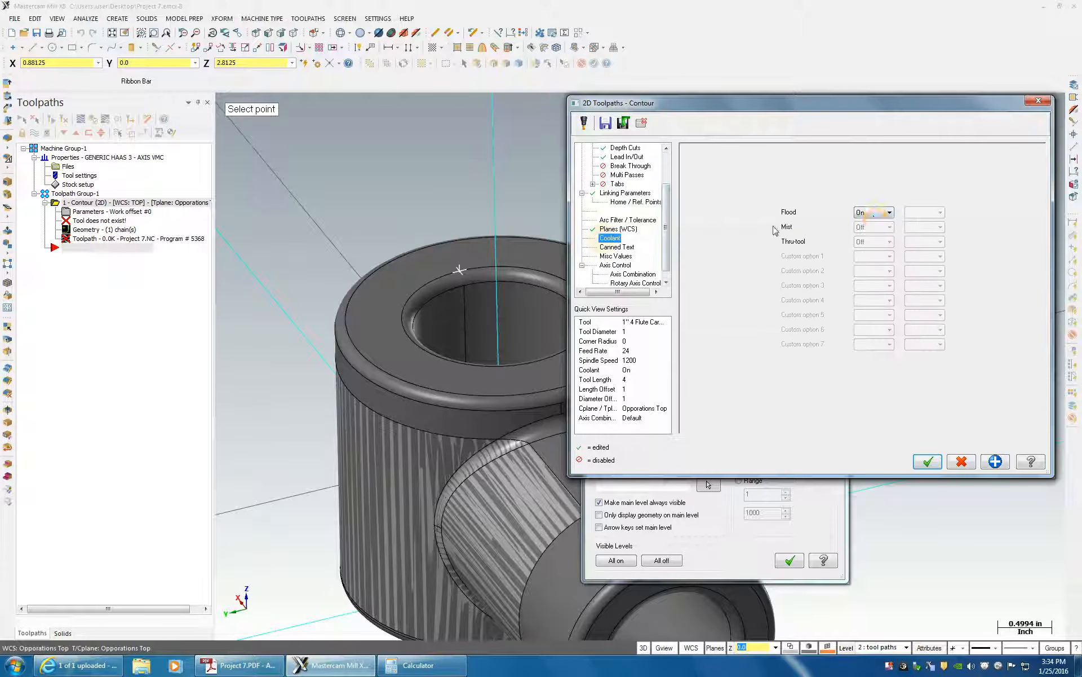
left_click(873, 214)
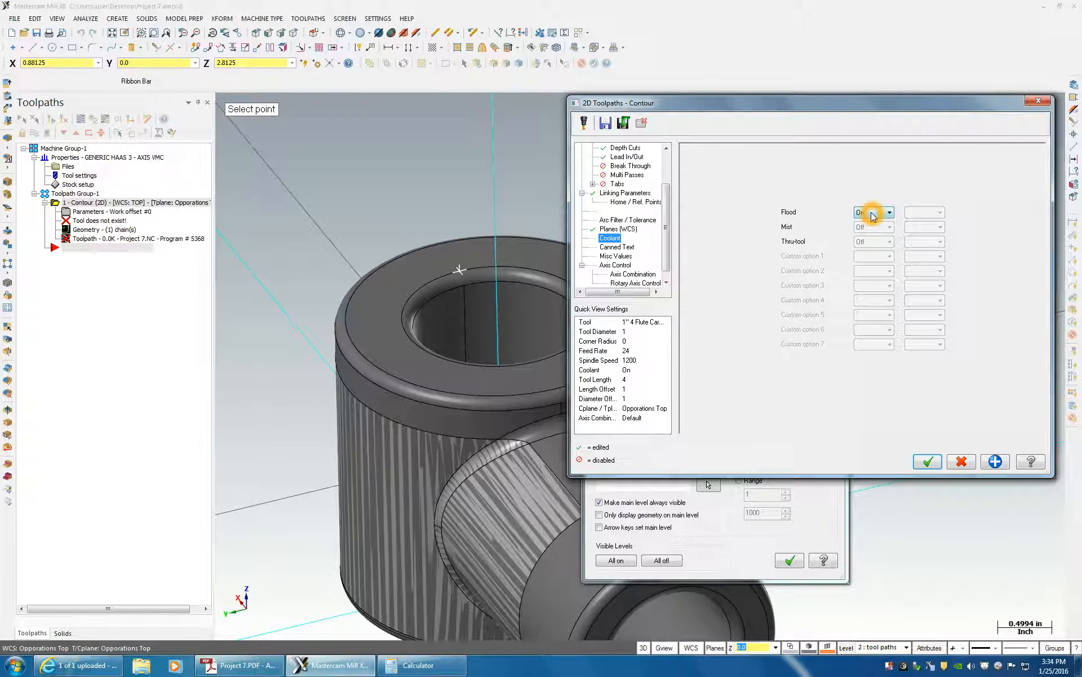
left_click_drag(667, 228, 670, 234)
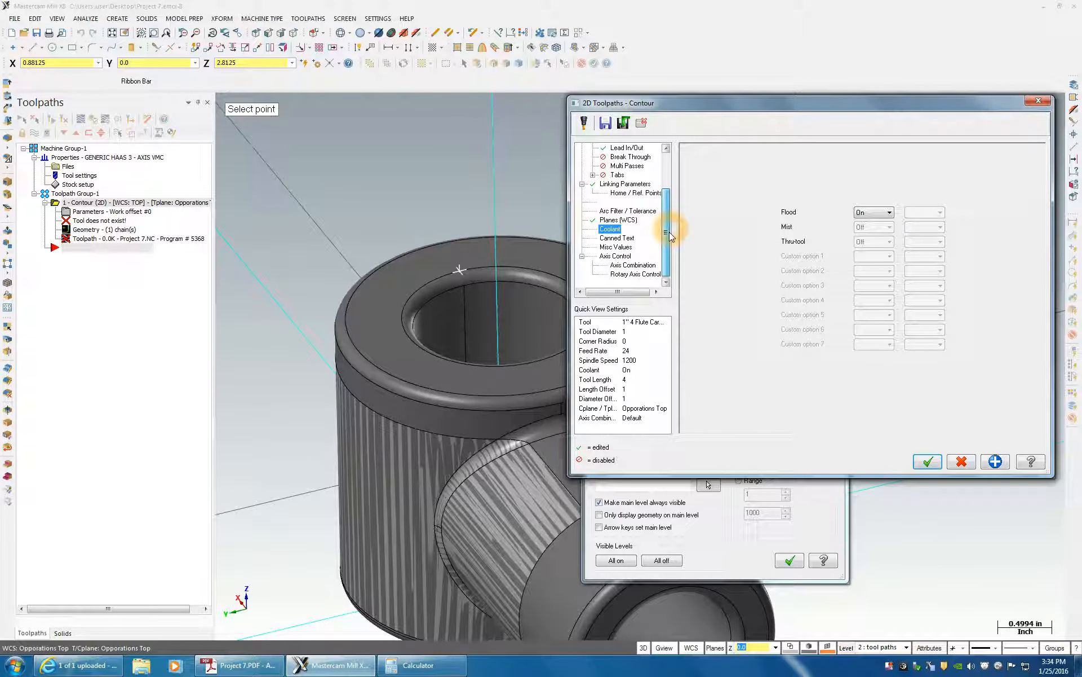
left_click(929, 466)
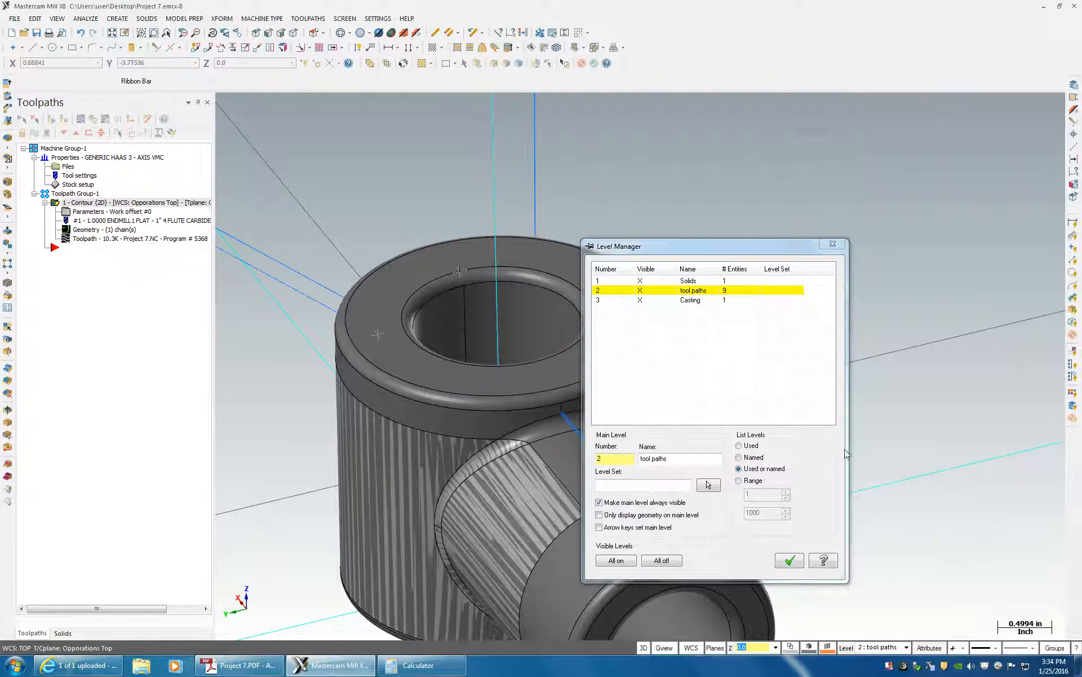
left_click(789, 560)
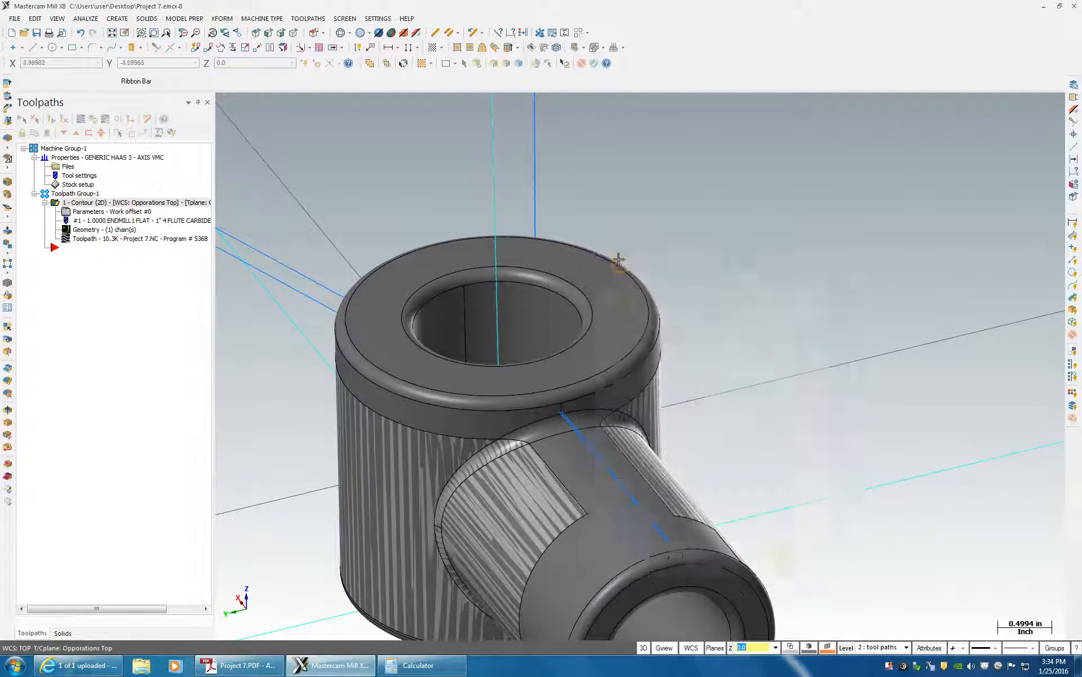
Step: Examine how far the generated contour toolpath extends beyond the casting
scroll(676, 251, "up", 3)
middle_click_drag(658, 246, 659, 294)
scroll(660, 295, "down", 8)
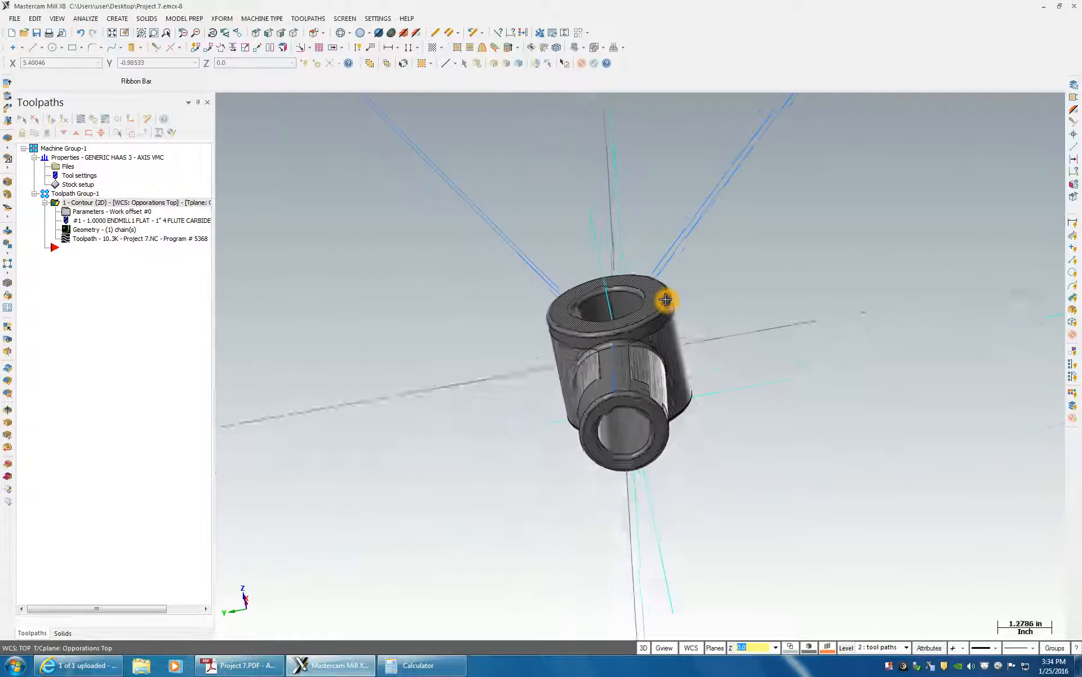
scroll(663, 303, "down", 6)
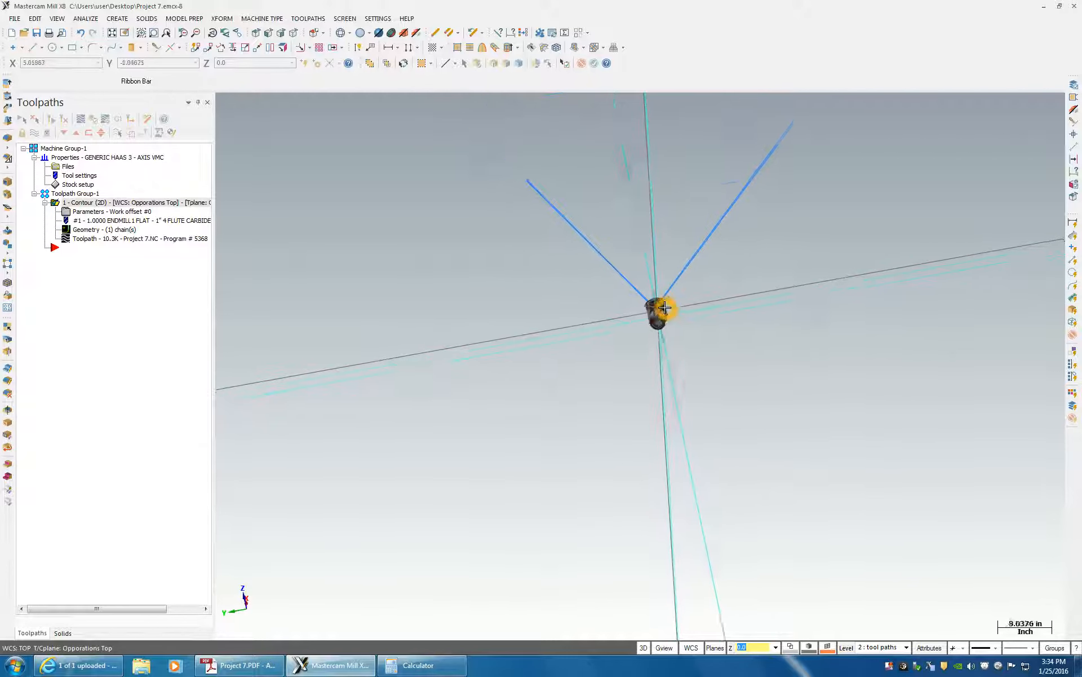
scroll(664, 305, "up", 2)
scroll(764, 150, "up", 3)
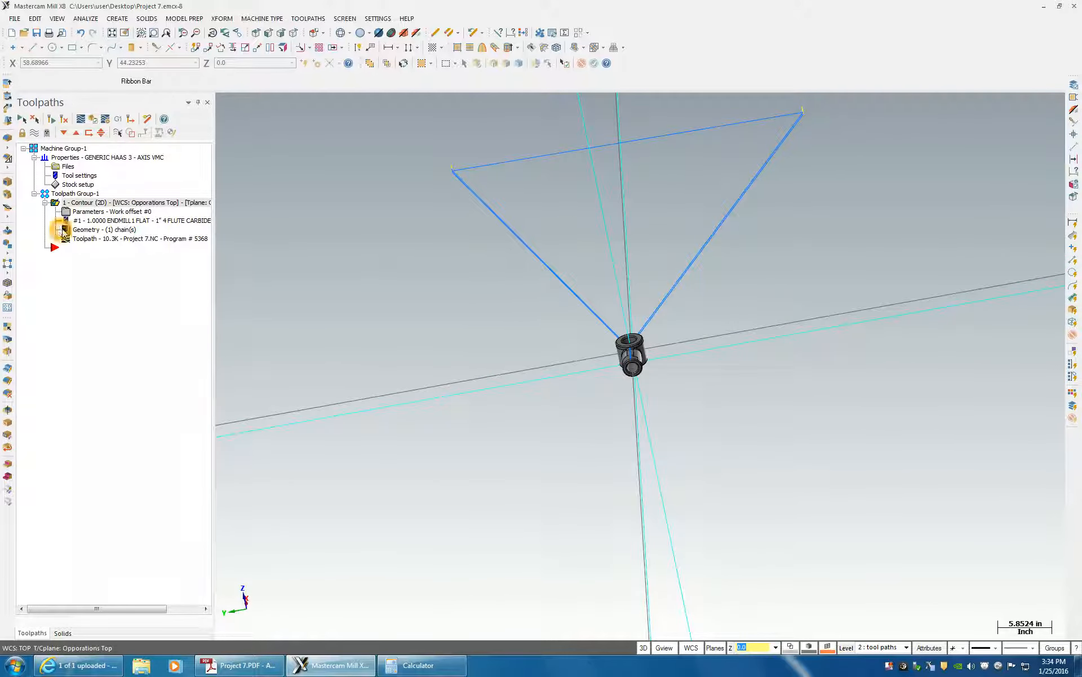
Step: Reopen the contour parameters and review the Lead In/Out extension lengths against the tool diameter
left_click(85, 213)
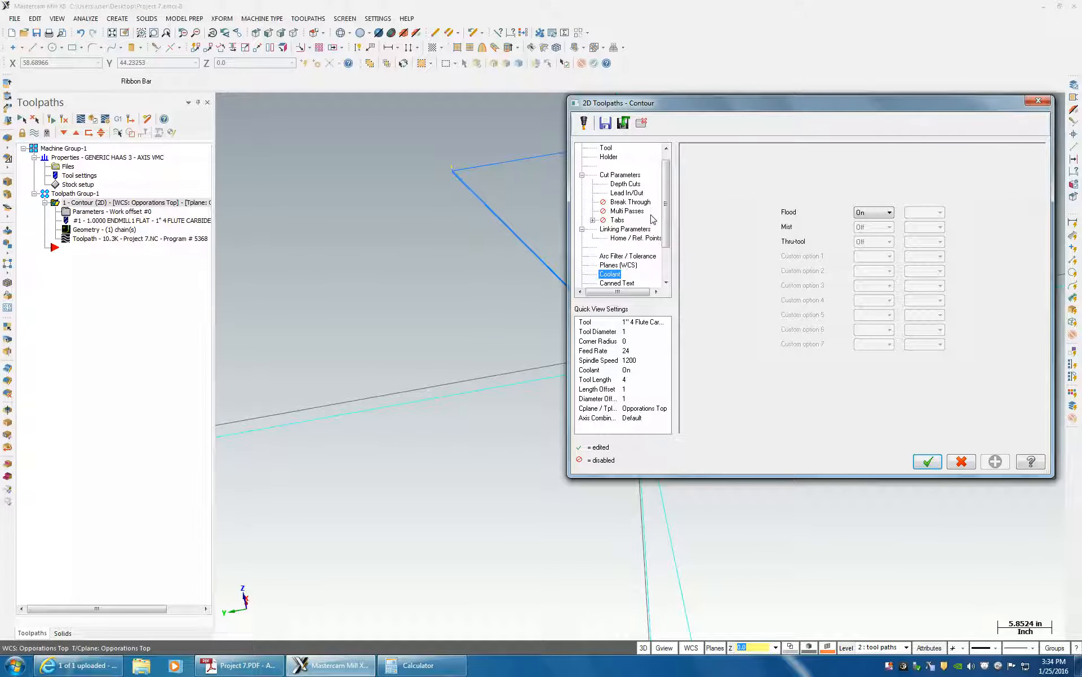
left_click(627, 193)
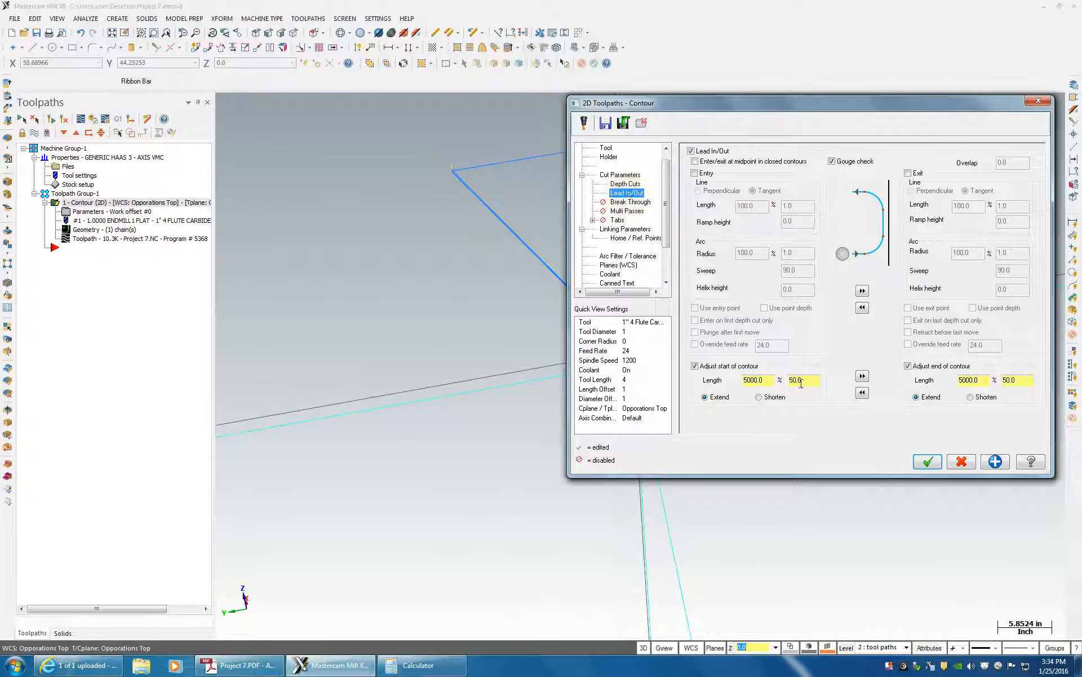
left_click(769, 379)
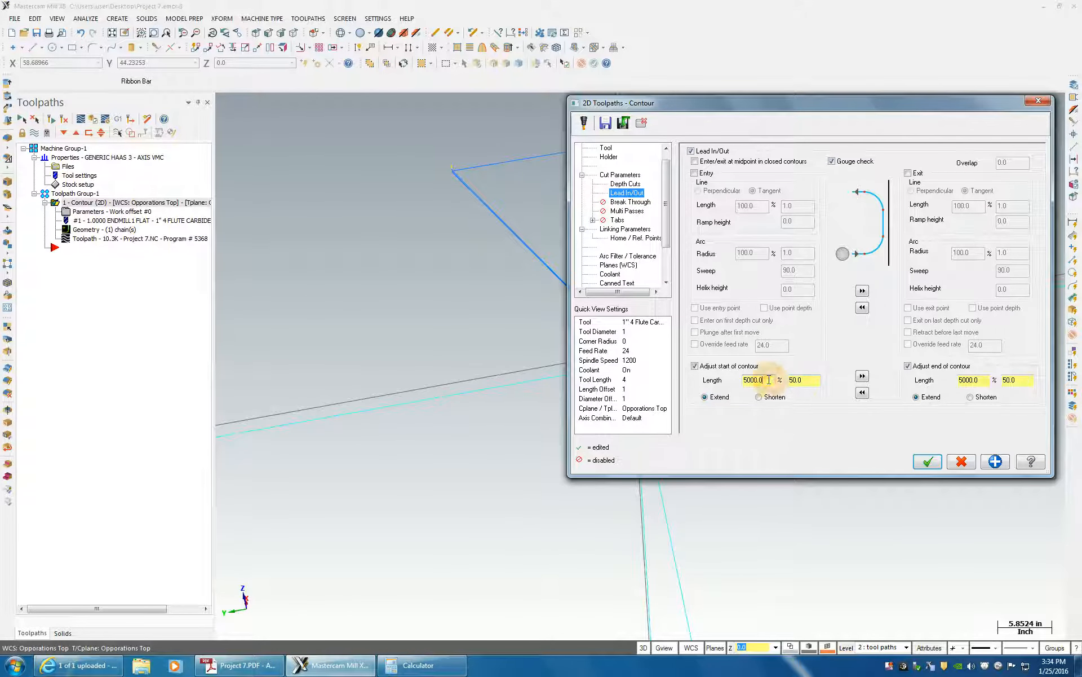
double_click(764, 379)
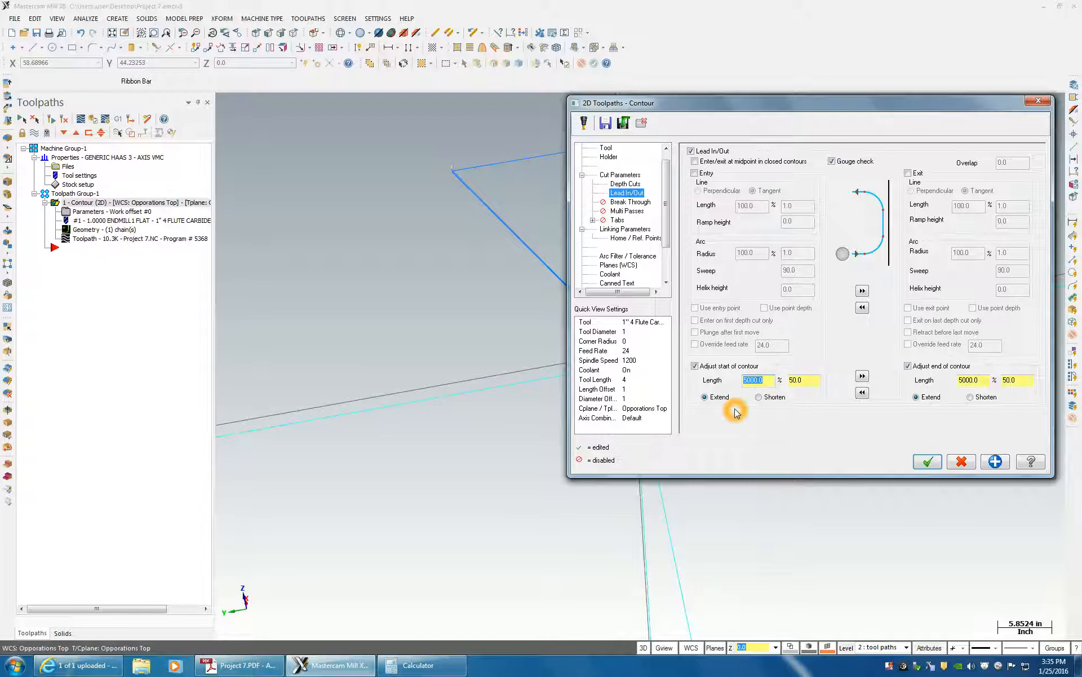
left_click(607, 148)
left_click(725, 186)
left_click(726, 186)
left_click(903, 170)
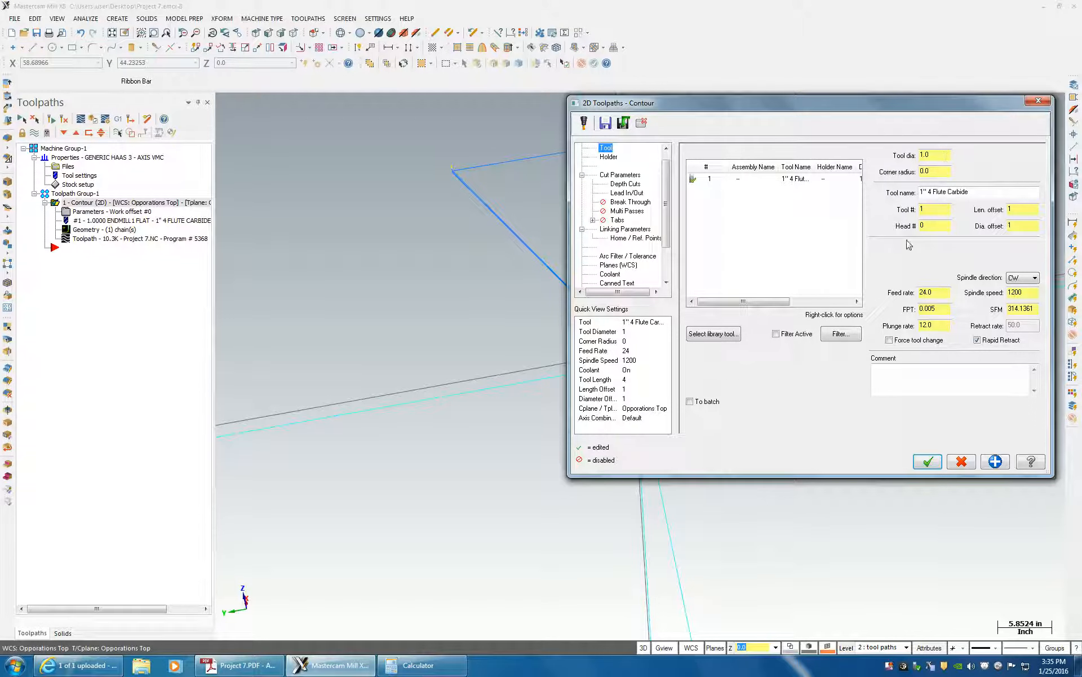
Step: Set the start-of-contour extension to 0.5 percent of the tool diameter and copy it to the end of the contour
left_click(626, 193)
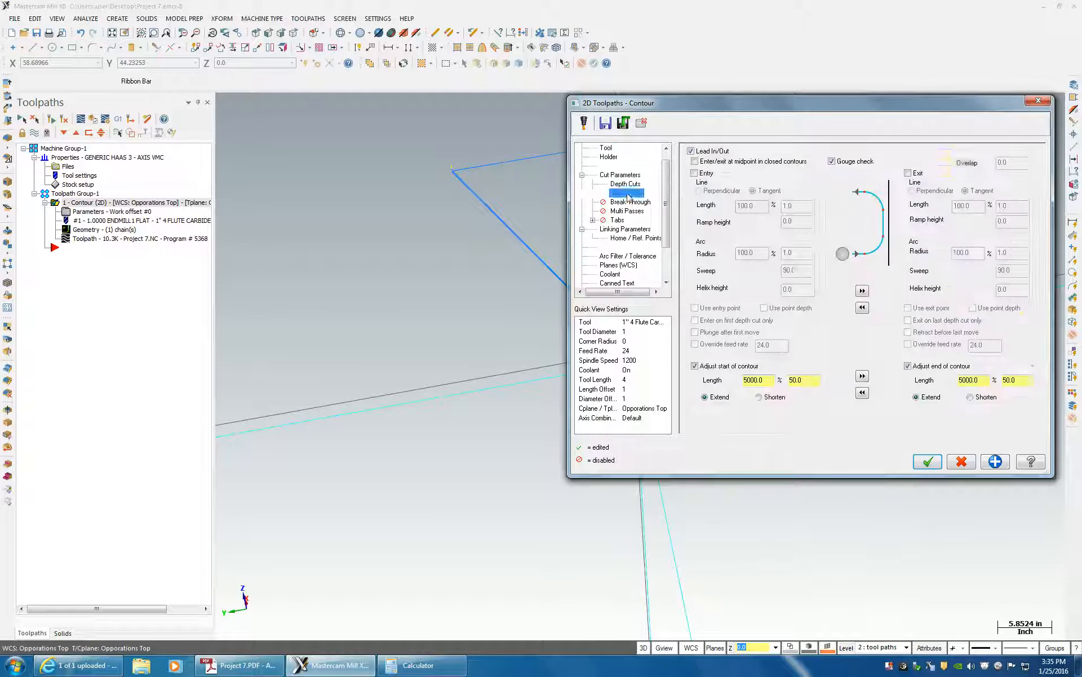
double_click(750, 380)
left_click(727, 409)
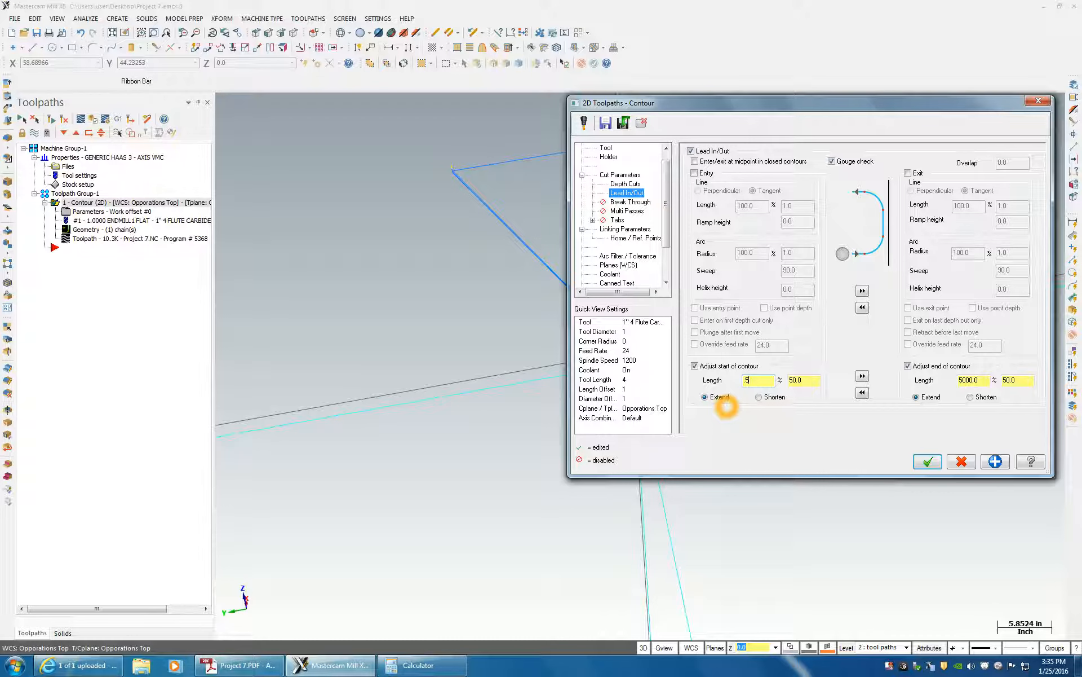
left_click(862, 377)
left_click(837, 402)
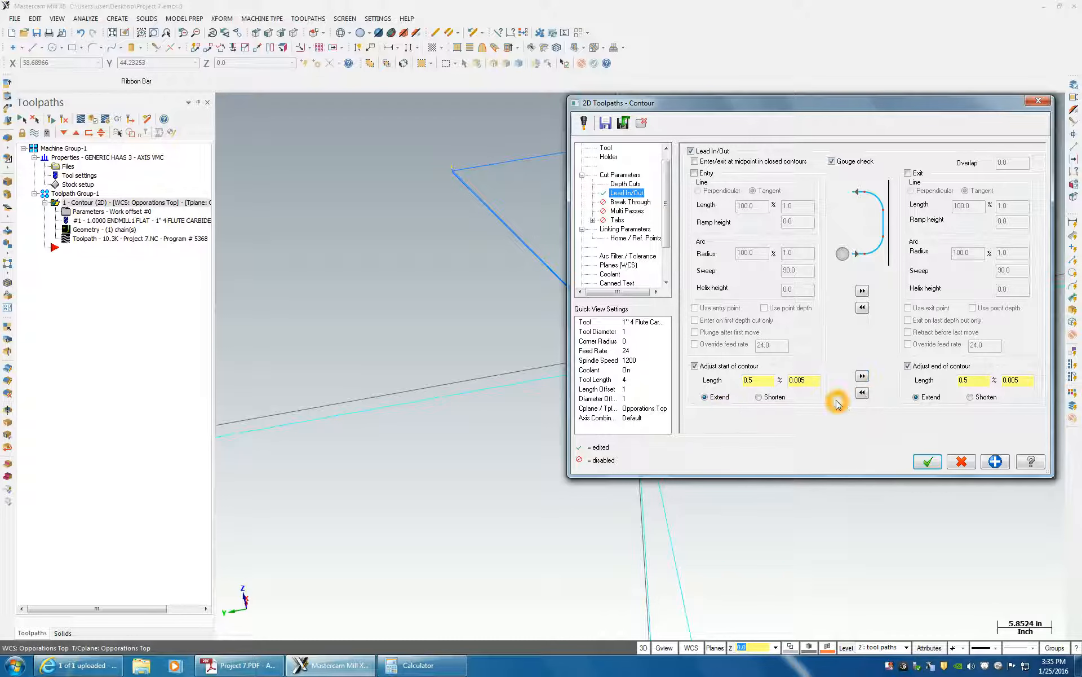
Step: Recheck the tool diameter that the contour's extension percentage is based on
left_click(800, 398)
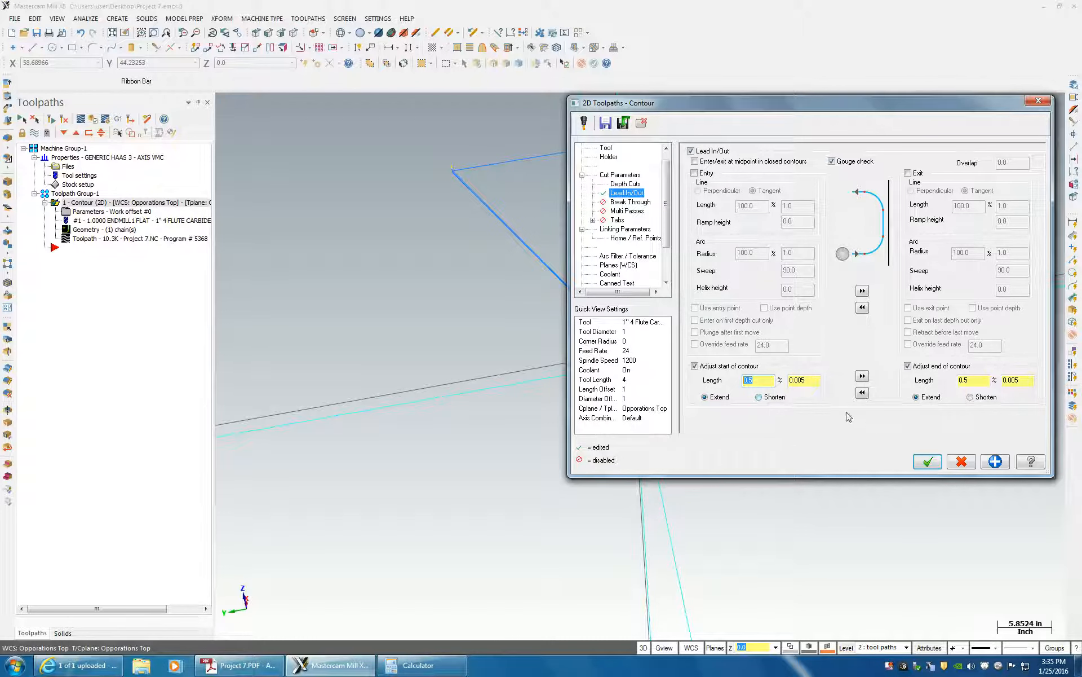
left_click(606, 148)
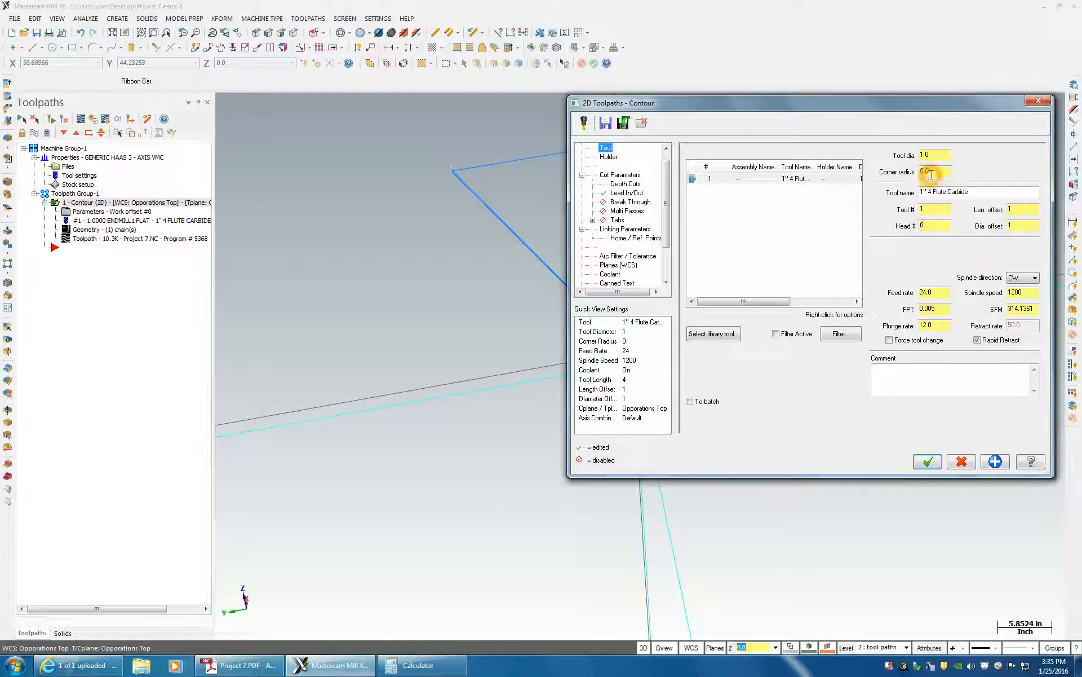
left_click(931, 155)
left_click_drag(931, 156, 862, 160)
left_click(851, 190)
left_click(910, 181)
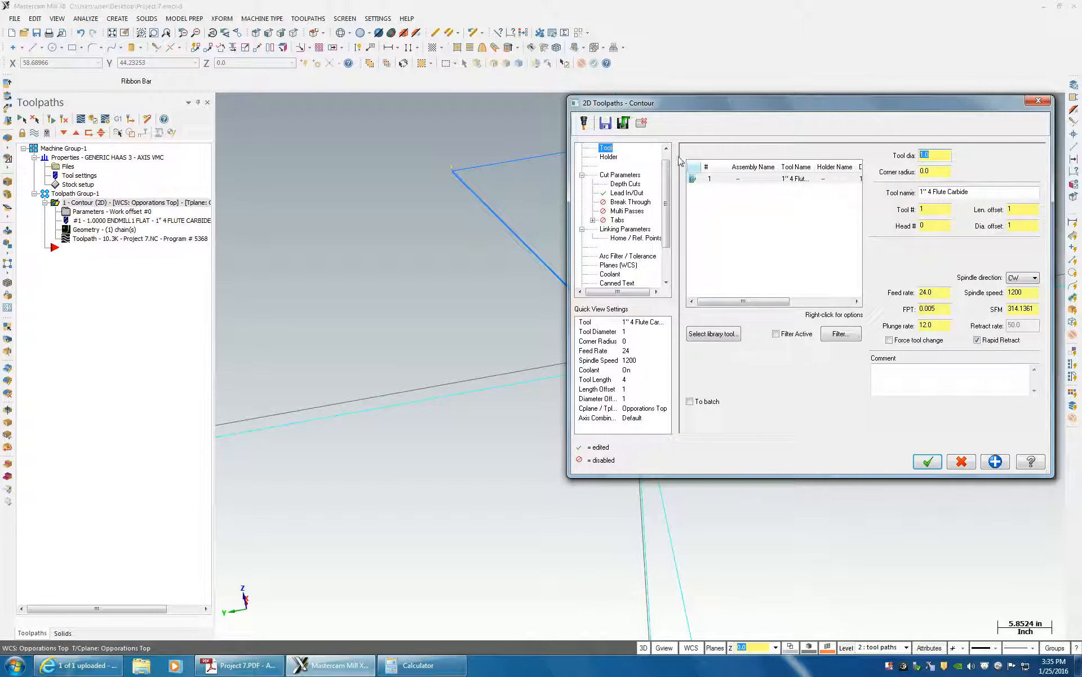
Step: Try a start-of-contour extension length of 50 in the Lead In/Out settings
left_click(626, 193)
left_click(811, 382)
double_click(807, 381)
type("5")
left_click(769, 379)
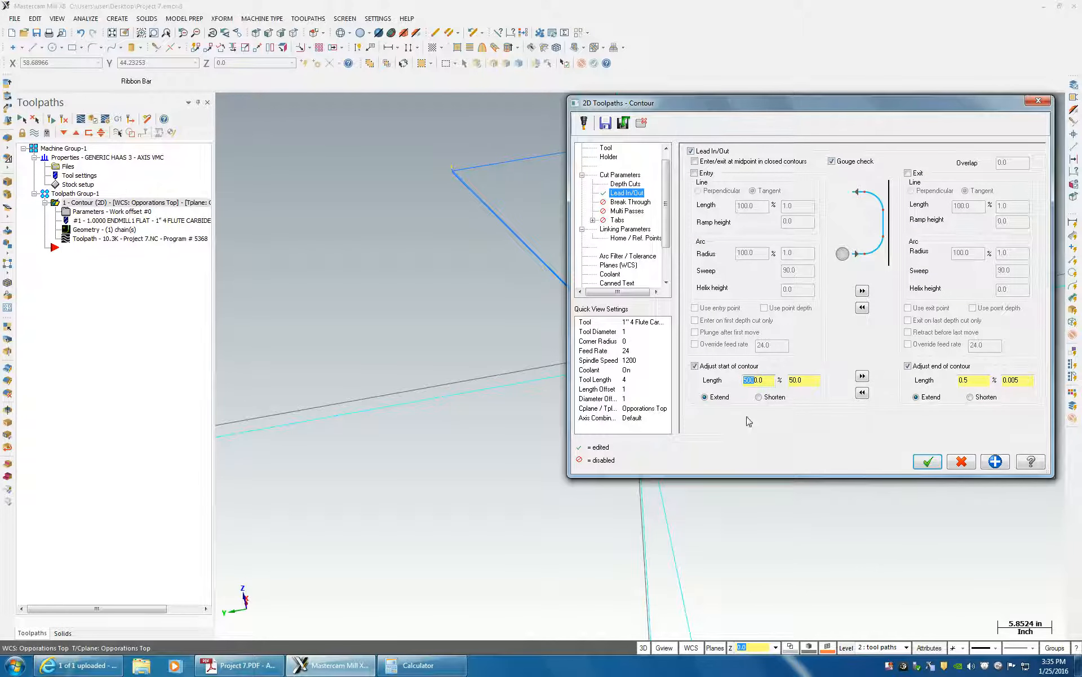
Step: Correct the start-of-contour extension percentage, copy it to the contour end, accept the parameters and regenerate the toolpath
left_click(741, 441)
left_click(750, 428)
double_click(769, 382)
left_click(693, 399)
left_click(755, 380)
left_click(862, 376)
left_click(928, 464)
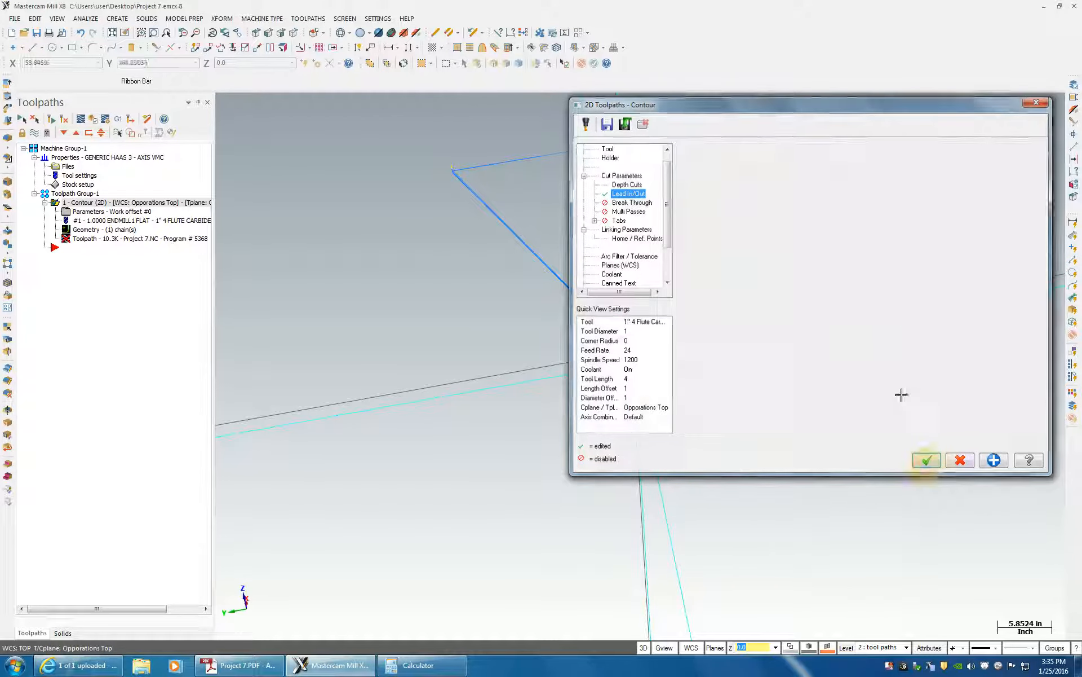
left_click(64, 120)
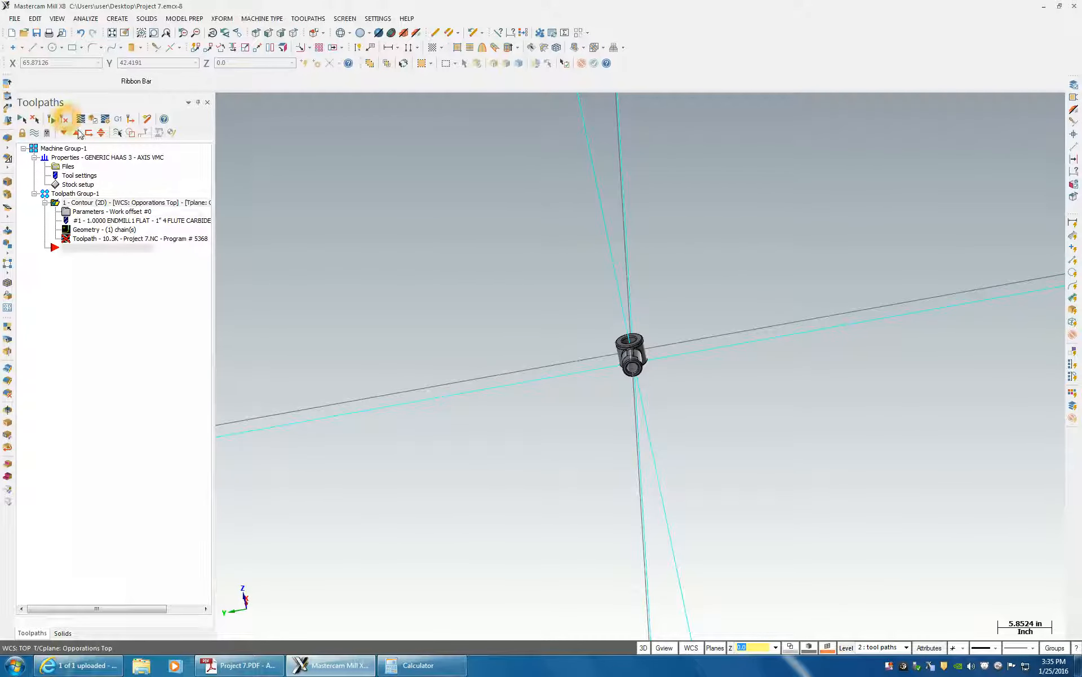
Step: Hide the Casting level, keeping the Solids and tool paths levels visible
mouse_move(652, 351)
middle_mouse_down()
mouse_move(701, 377)
mouse_move(778, 498)
mouse_move(663, 405)
mouse_move(696, 420)
mouse_move(772, 502)
mouse_move(882, 642)
mouse_move(927, 654)
middle_mouse_up()
scroll(701, 378, "up", 9)
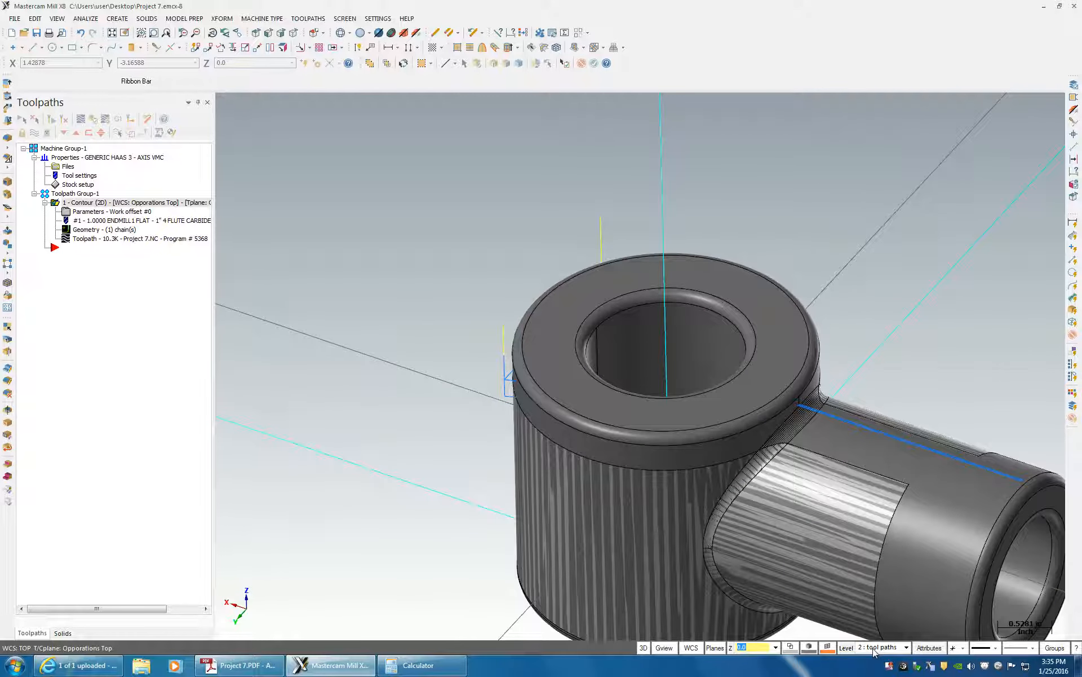
left_click(847, 648)
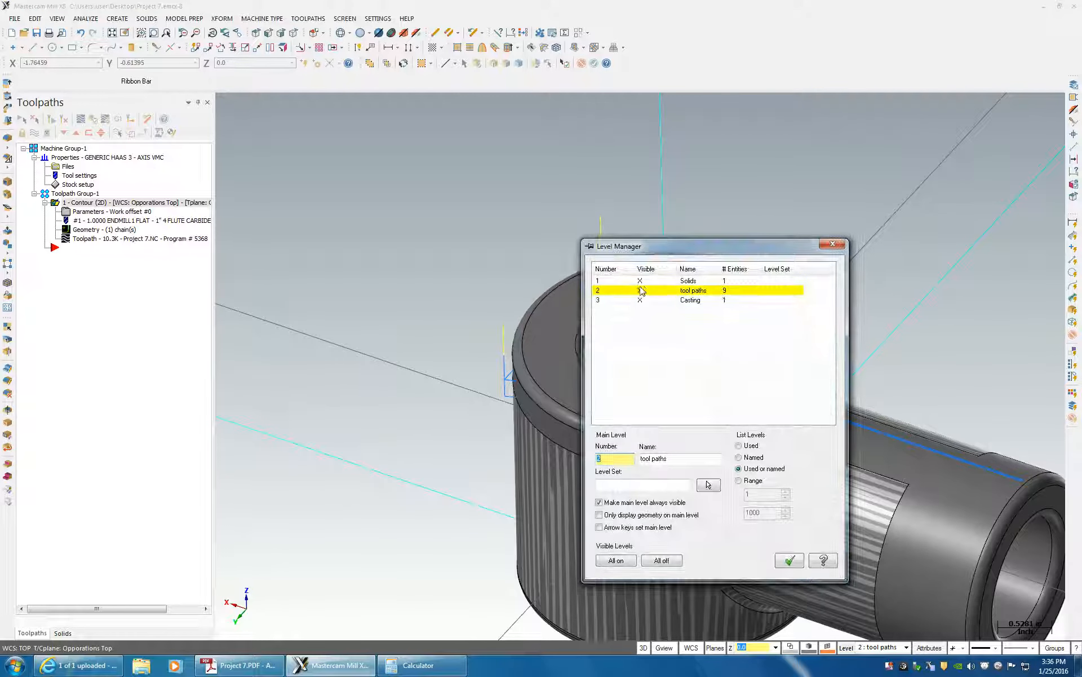
left_click(639, 282)
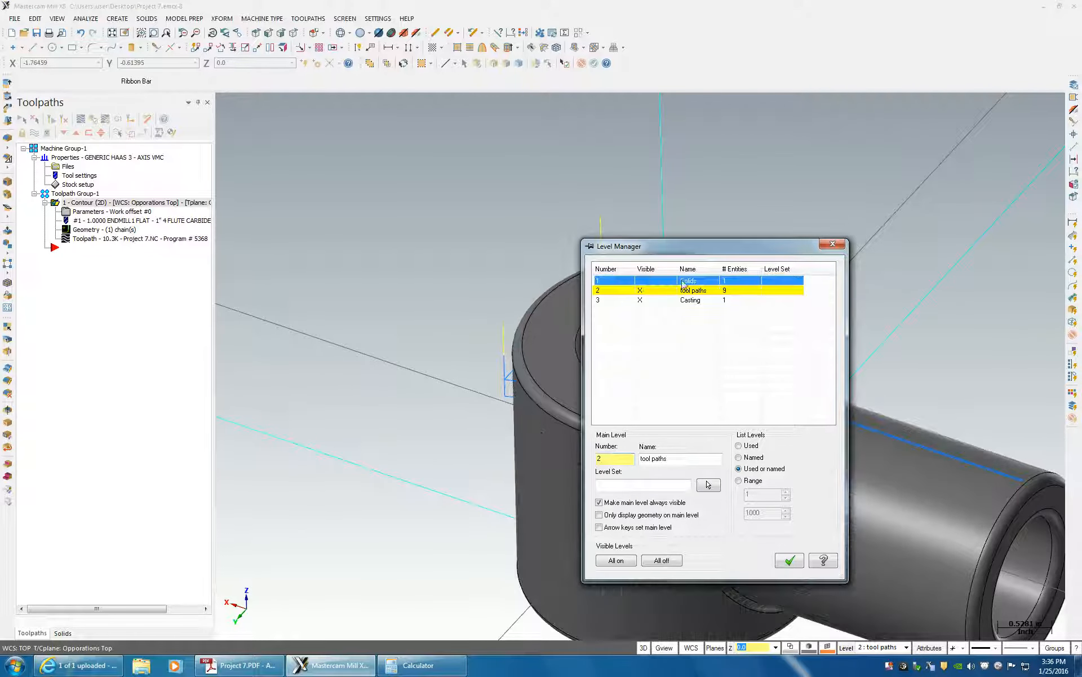
left_click(640, 300)
left_click(640, 280)
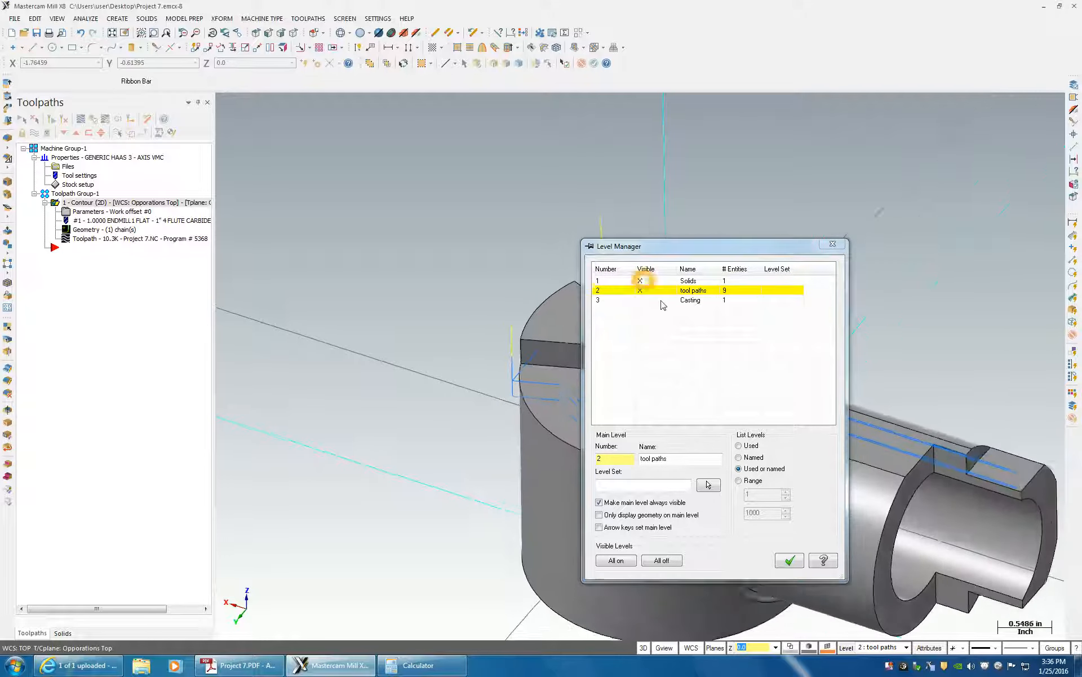
left_click_drag(708, 256, 264, 215)
scroll(632, 389, "up", 4)
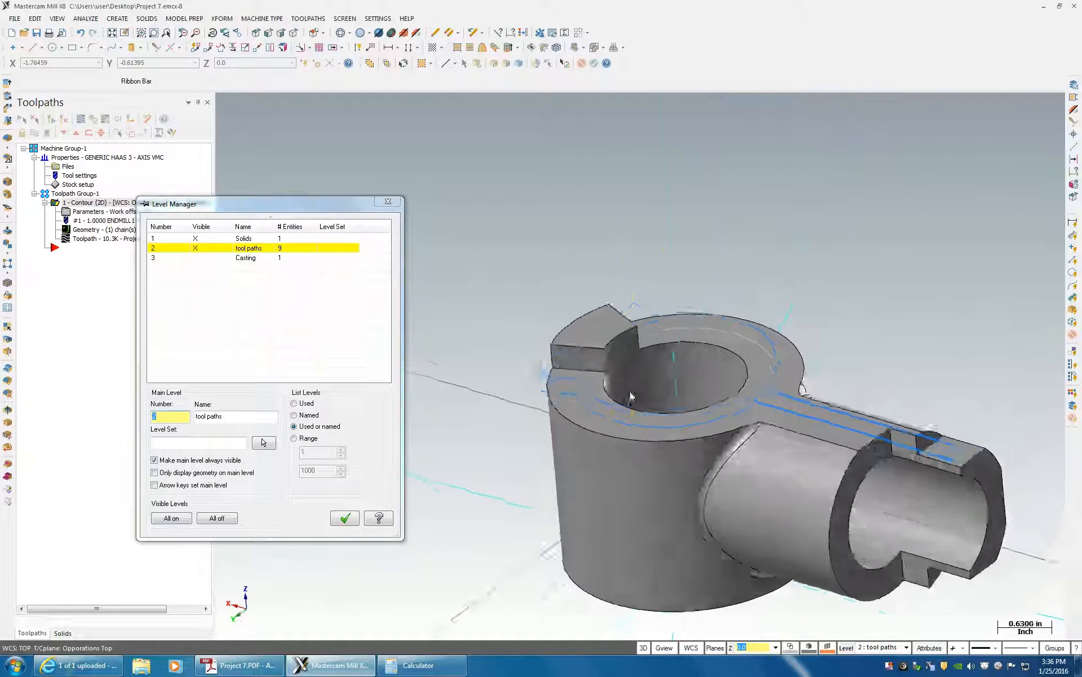
scroll(630, 389, "up", 2)
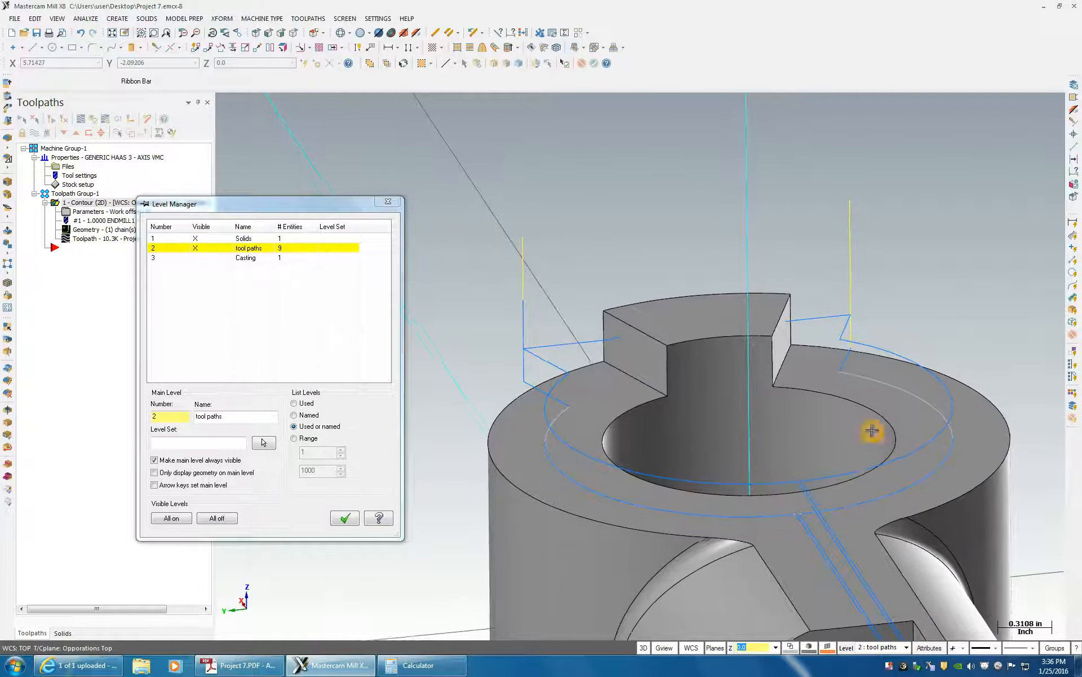
middle_click_drag(840, 365, 840, 366)
left_click(397, 205)
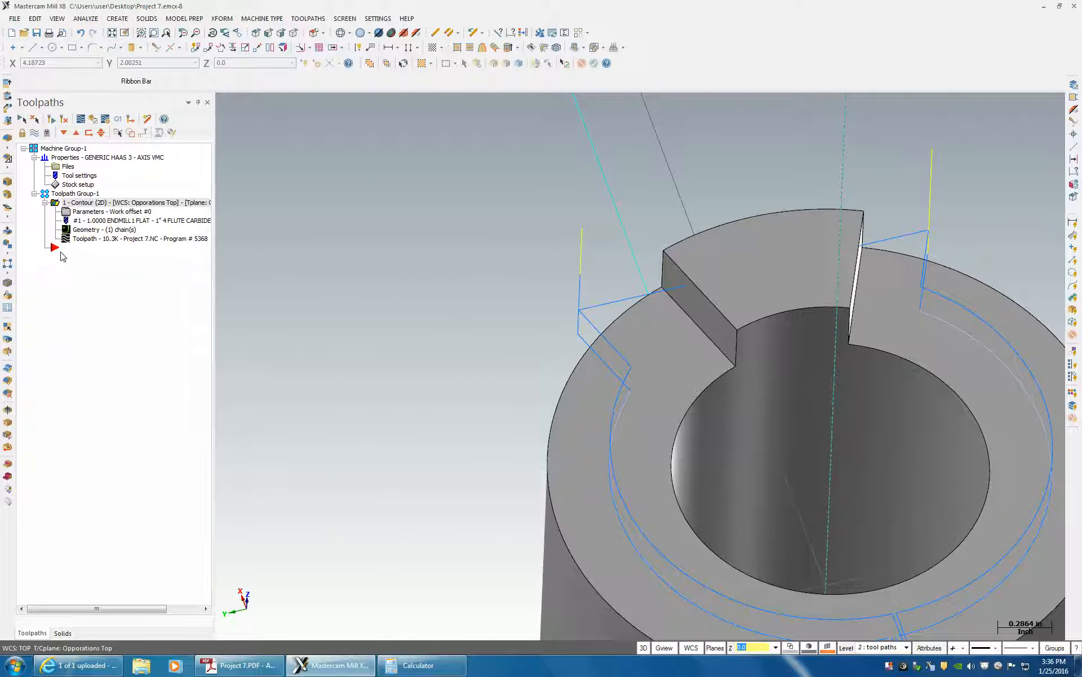
Step: Reverse the direction of the contour operation's chain and regenerate the toolpath
left_click(66, 230)
mouse_move(580, 363)
middle_mouse_down()
mouse_move(523, 436)
mouse_move(549, 396)
middle_mouse_up()
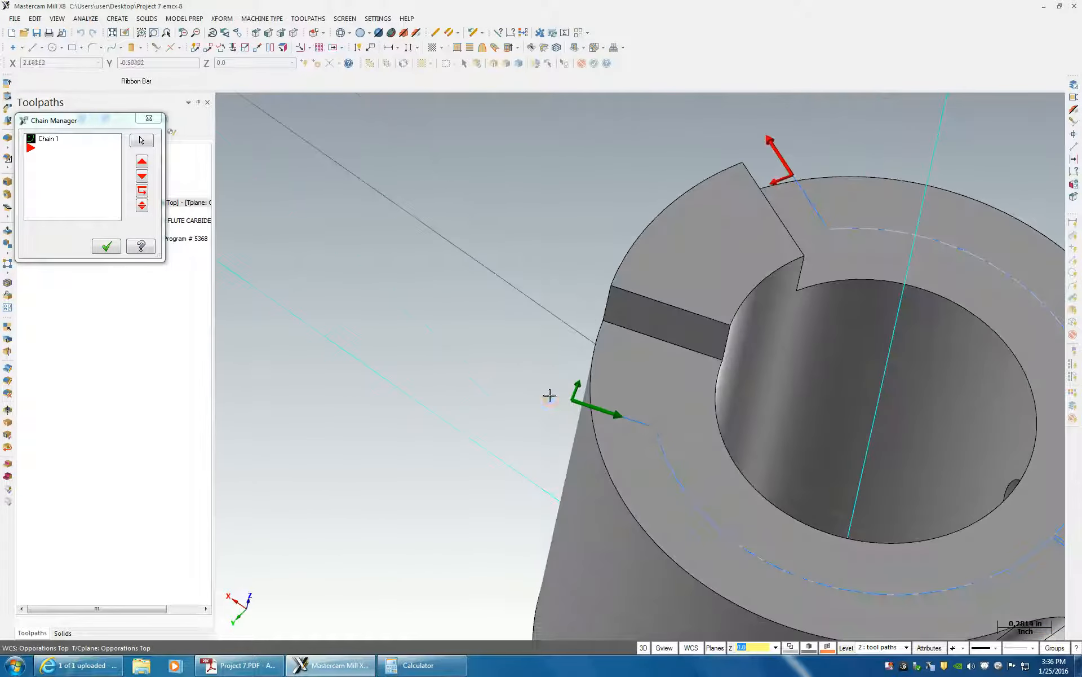
middle_click_drag(688, 516, 687, 515)
middle_click(678, 321)
right_click(52, 139)
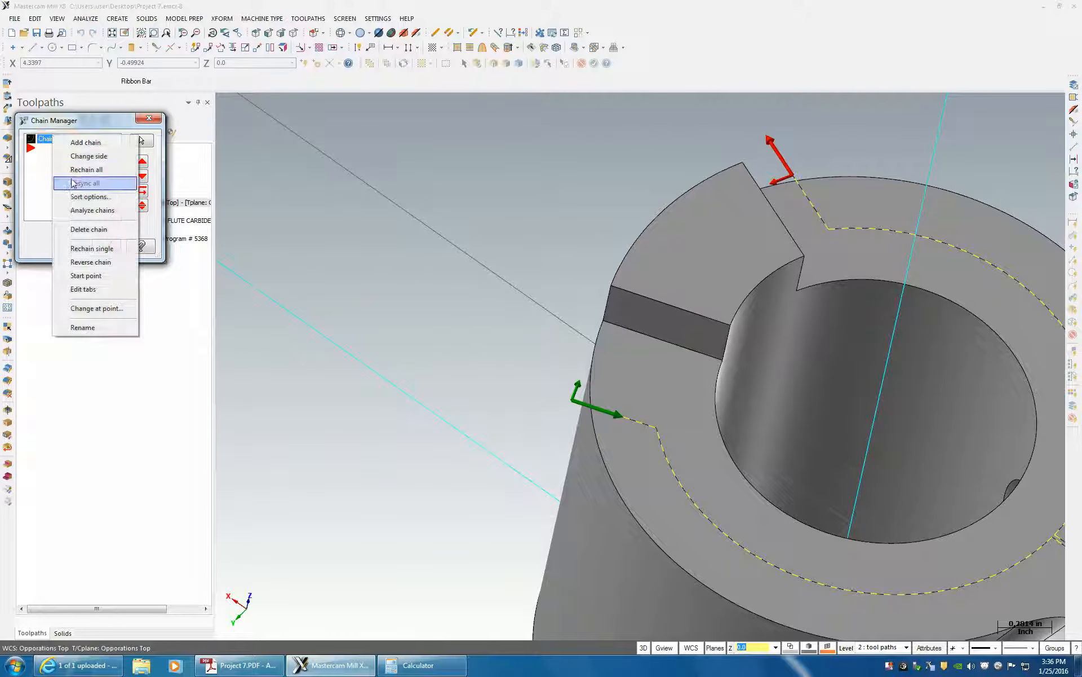
left_click(90, 261)
middle_click_drag(752, 145, 873, 321)
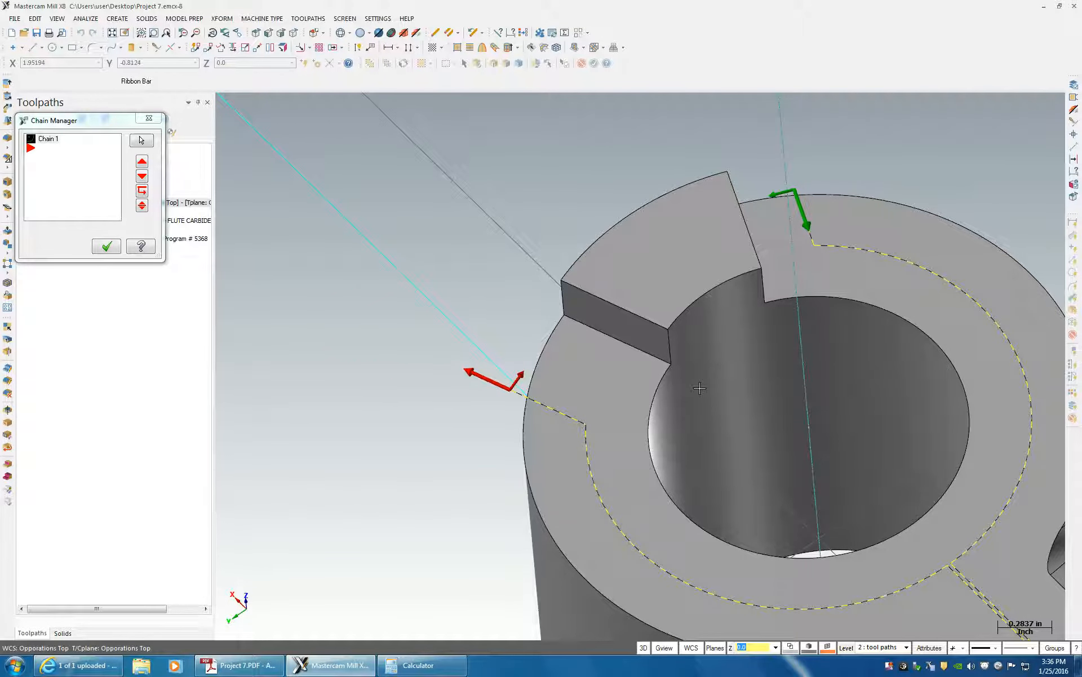
left_click(107, 248)
middle_click_drag(330, 337, 332, 339)
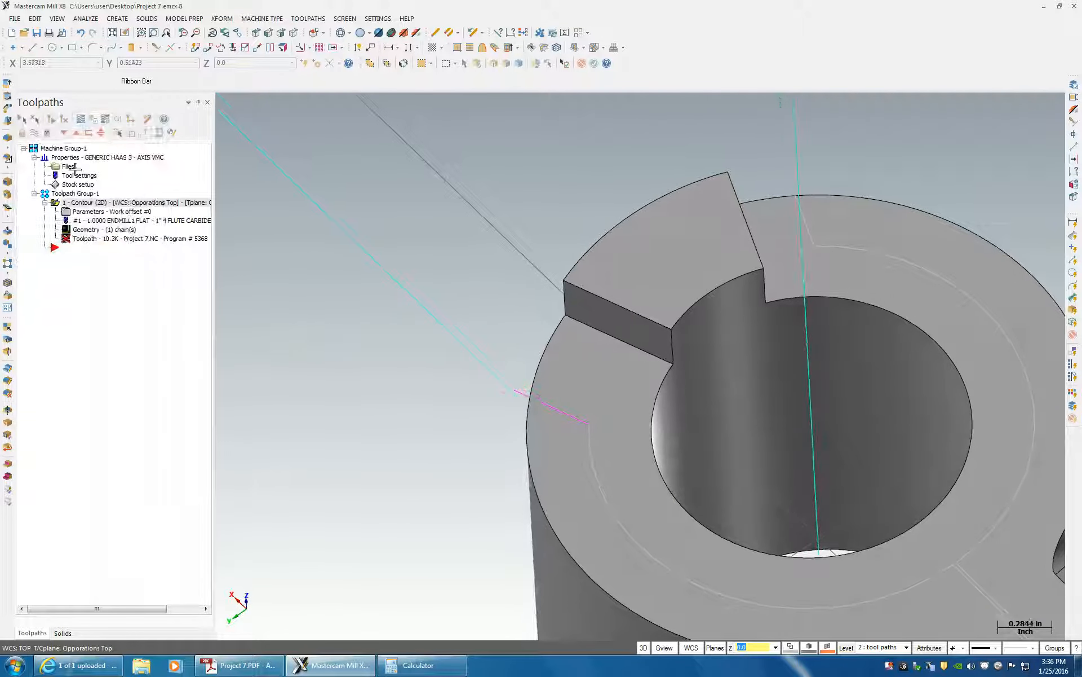
left_click(64, 120)
mouse_move(781, 384)
middle_mouse_down()
mouse_move(592, 316)
mouse_move(573, 324)
mouse_move(659, 378)
mouse_move(633, 287)
mouse_move(550, 301)
middle_mouse_up()
Step: Turn off keeping the tool down in the contour operation's depth cuts and regenerate the toolpath
left_click(75, 213)
left_click(626, 193)
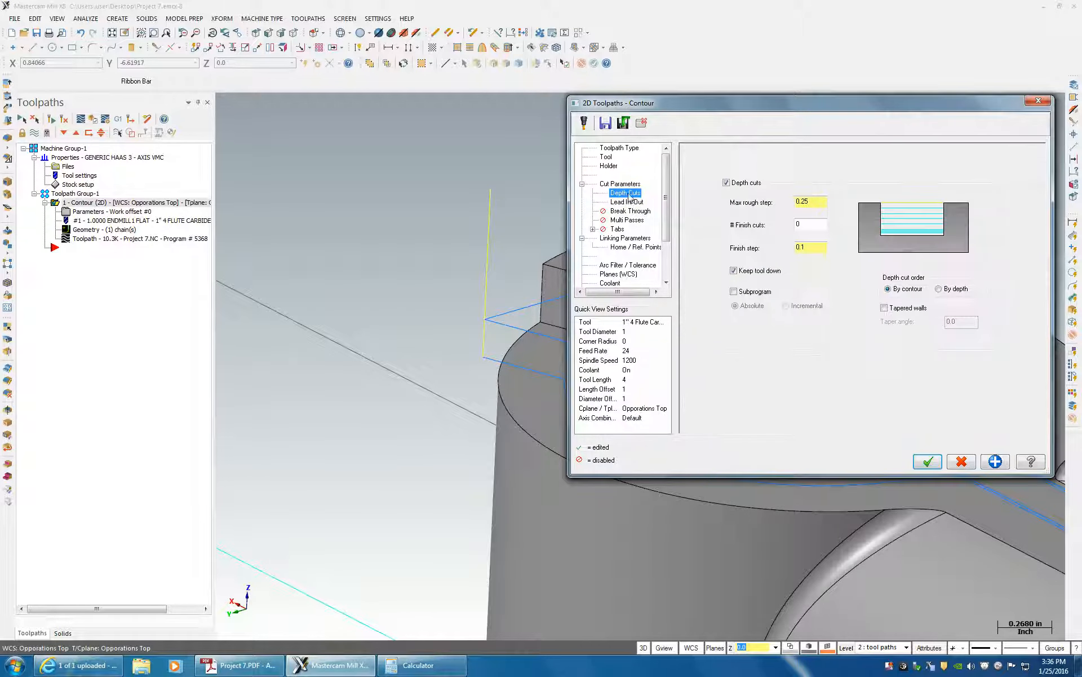
left_click(734, 273)
left_click(927, 460)
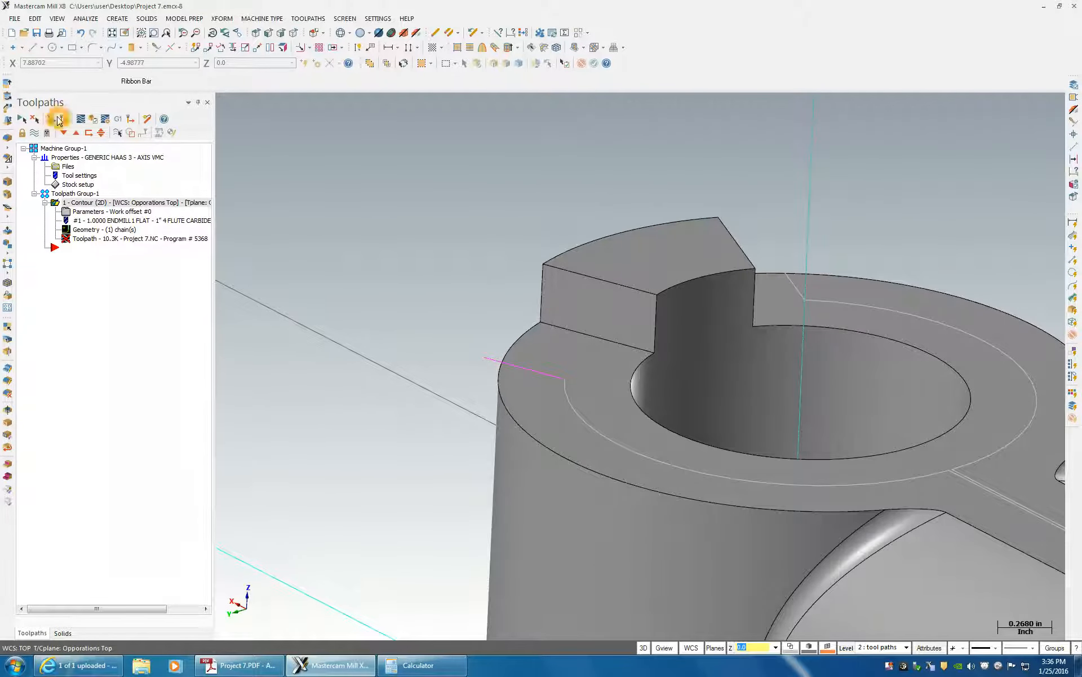
left_click(66, 123)
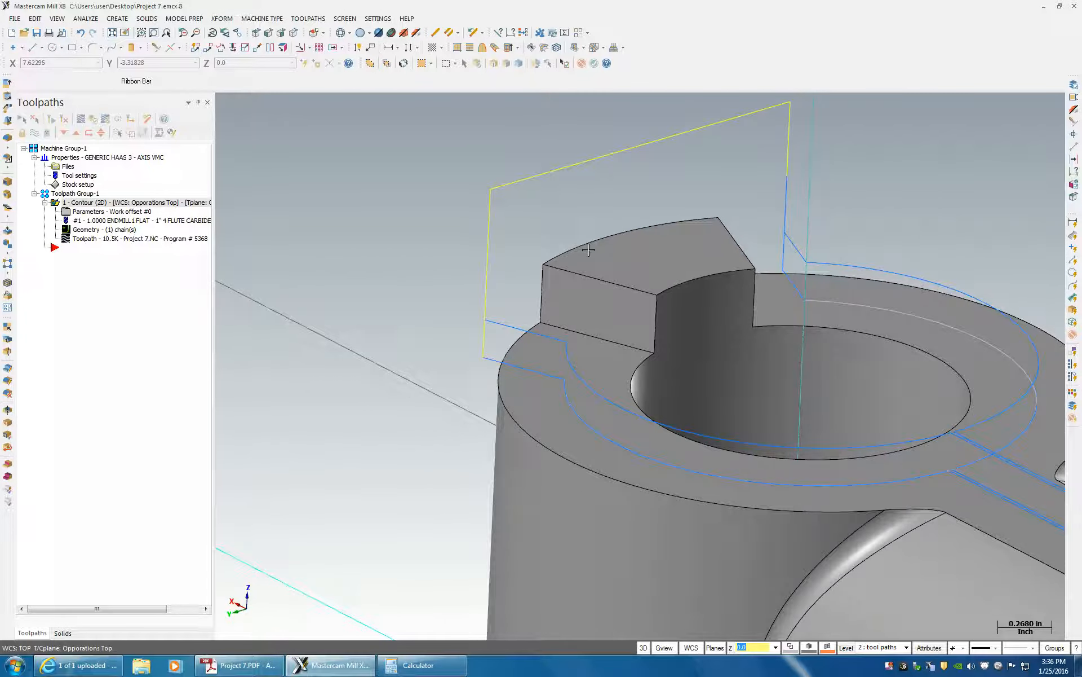
middle_click_drag(817, 278, 831, 316)
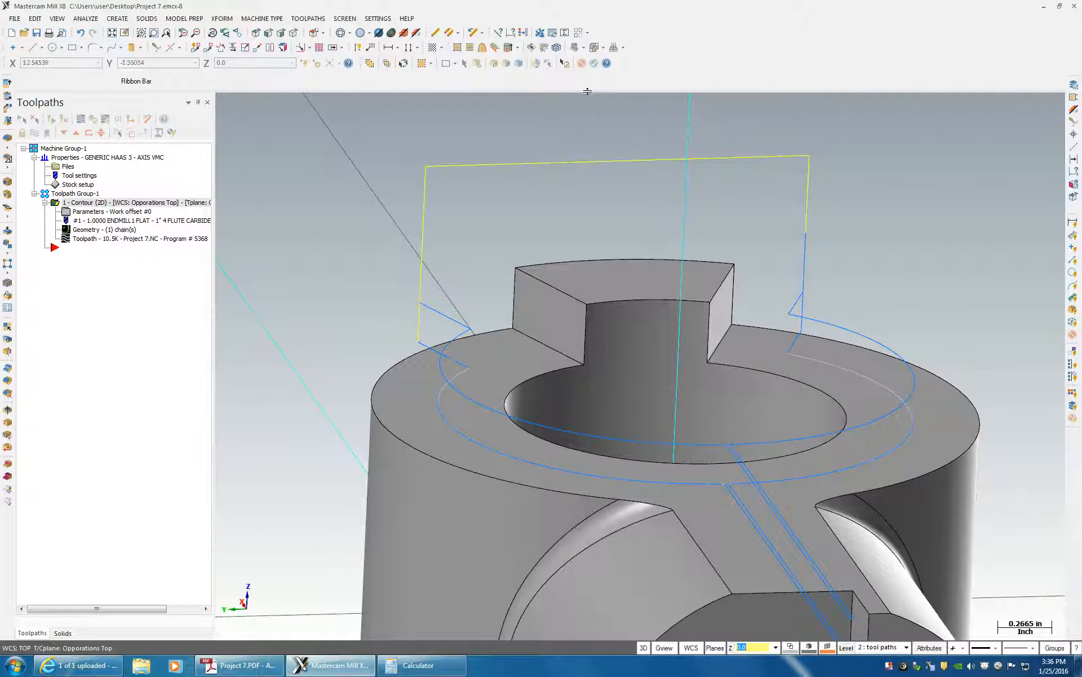
middle_click_drag(853, 548, 936, 620)
scroll(560, 285, "down", 4)
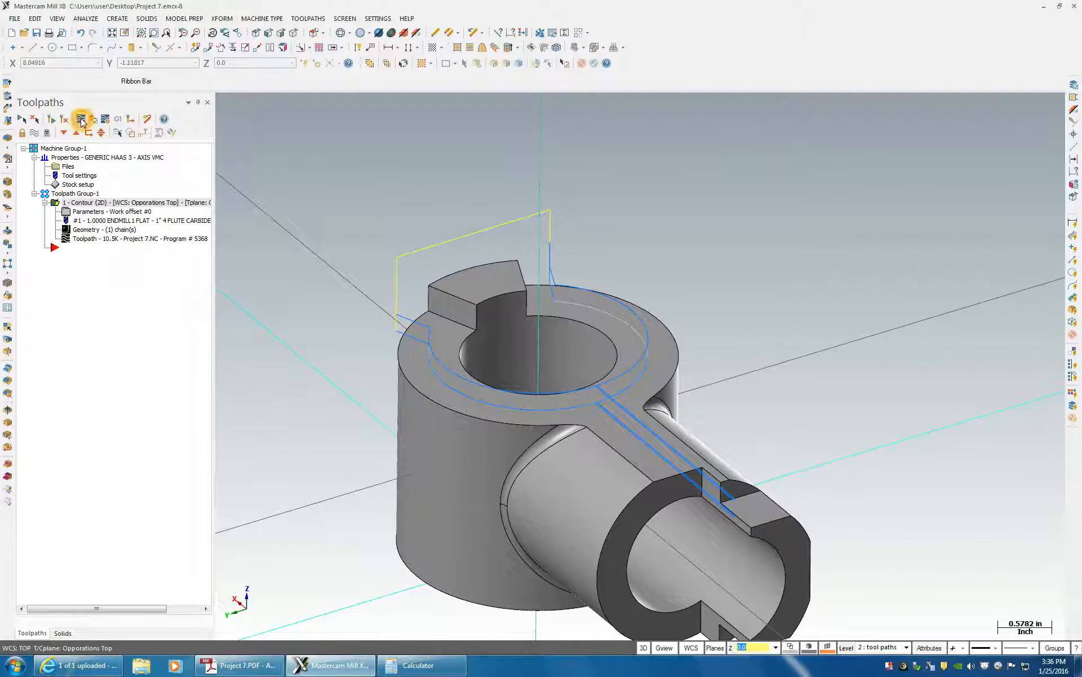
Step: Open the contour toolpath in Backplot, then run its full Verify simulation in the maximized Mastercam Simulator
left_click(81, 119)
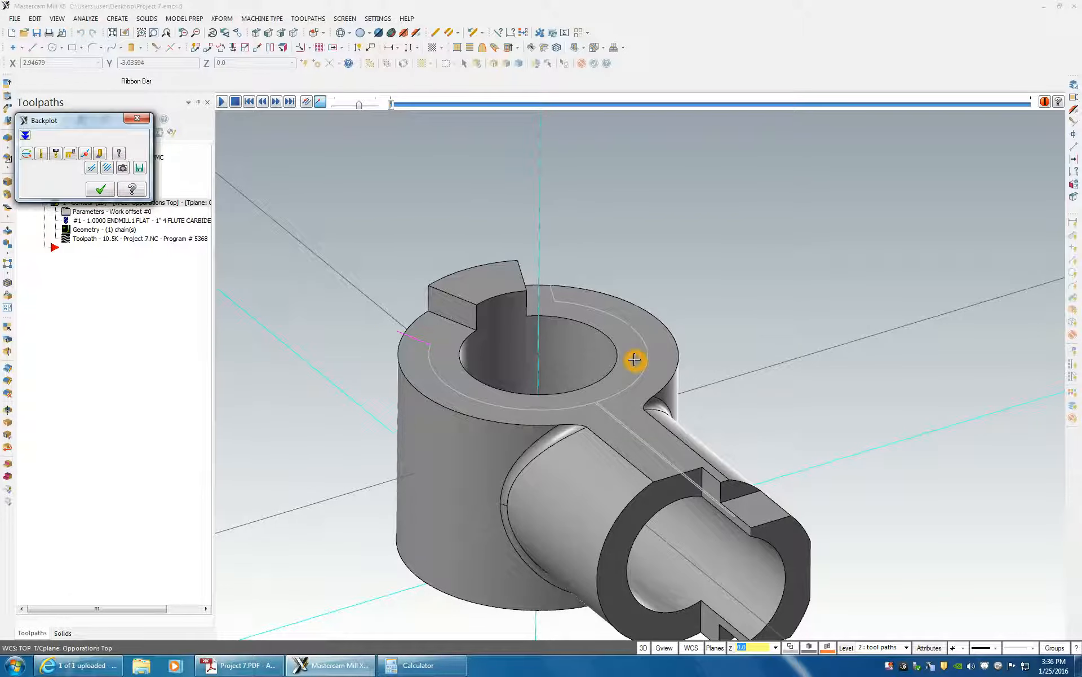
left_click(137, 118)
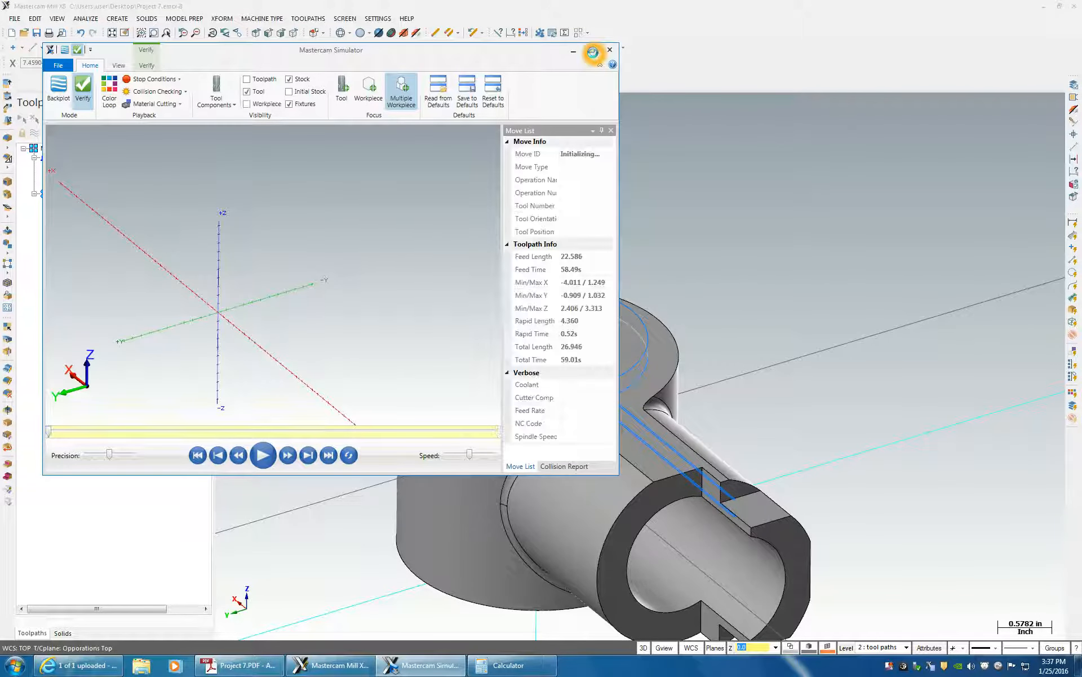
left_click(592, 51)
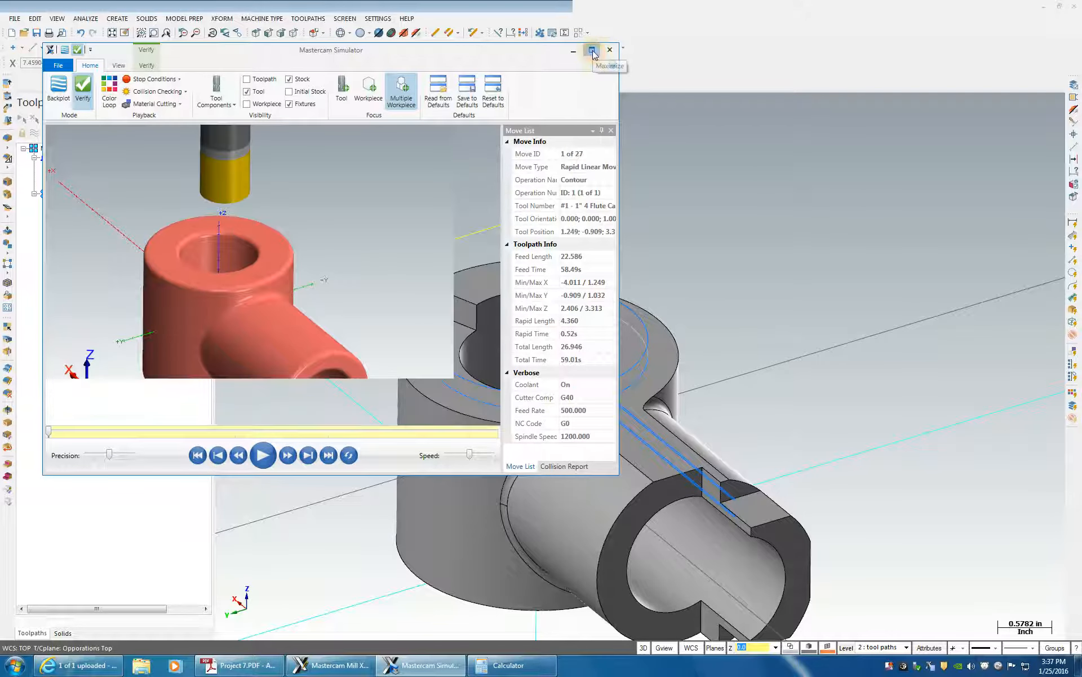
scroll(679, 320, "down", 2)
scroll(506, 394, "up", 1)
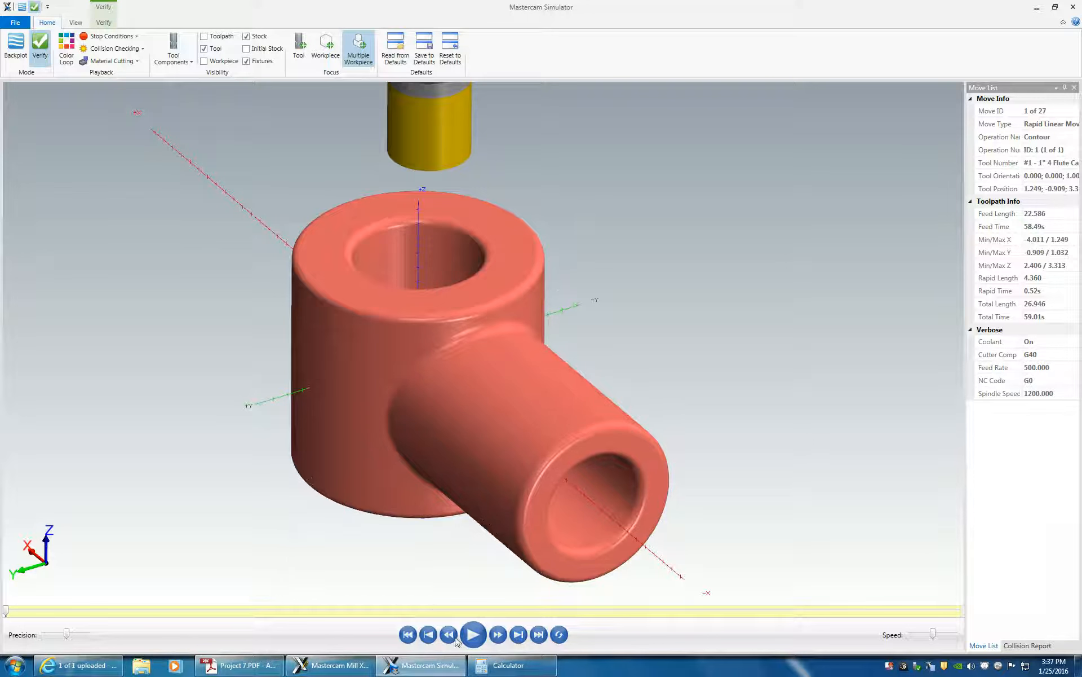
left_click(471, 635)
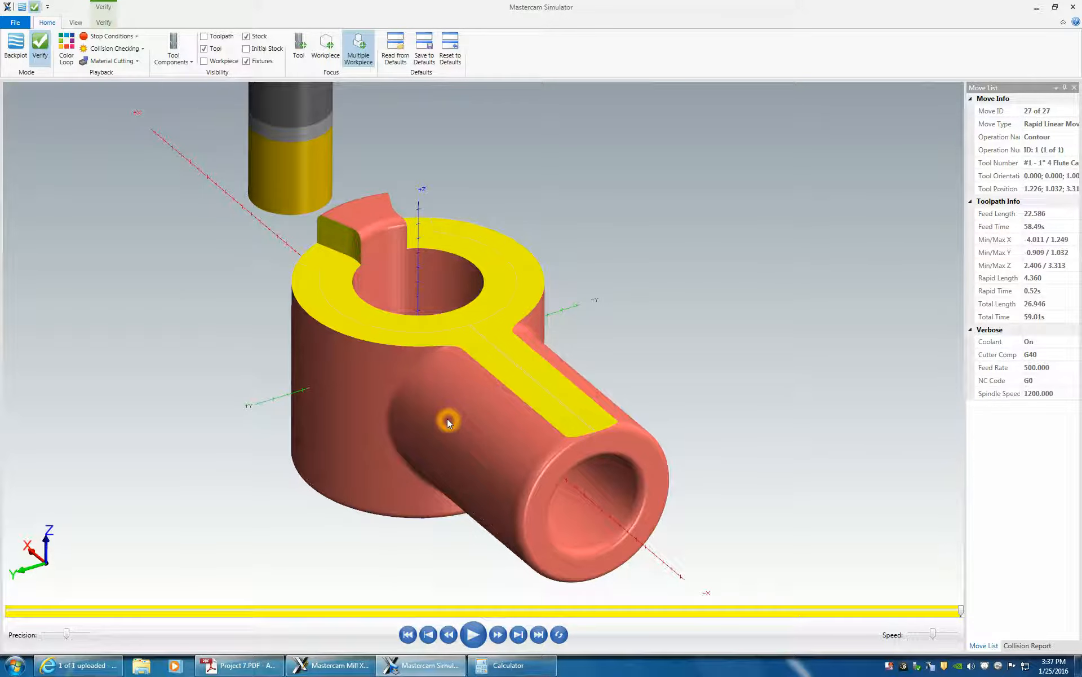
left_click(276, 263)
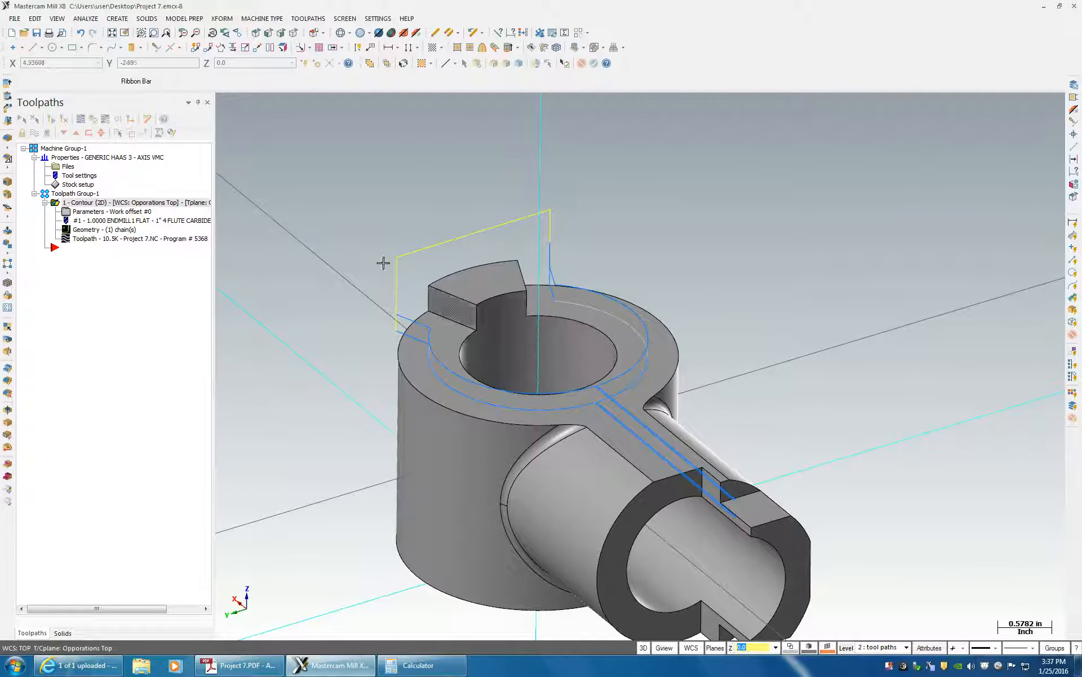
Step: Create curves on the two straight edges where the raised lug's side walls meet the machined top face
middle_click_drag(457, 318, 516, 262)
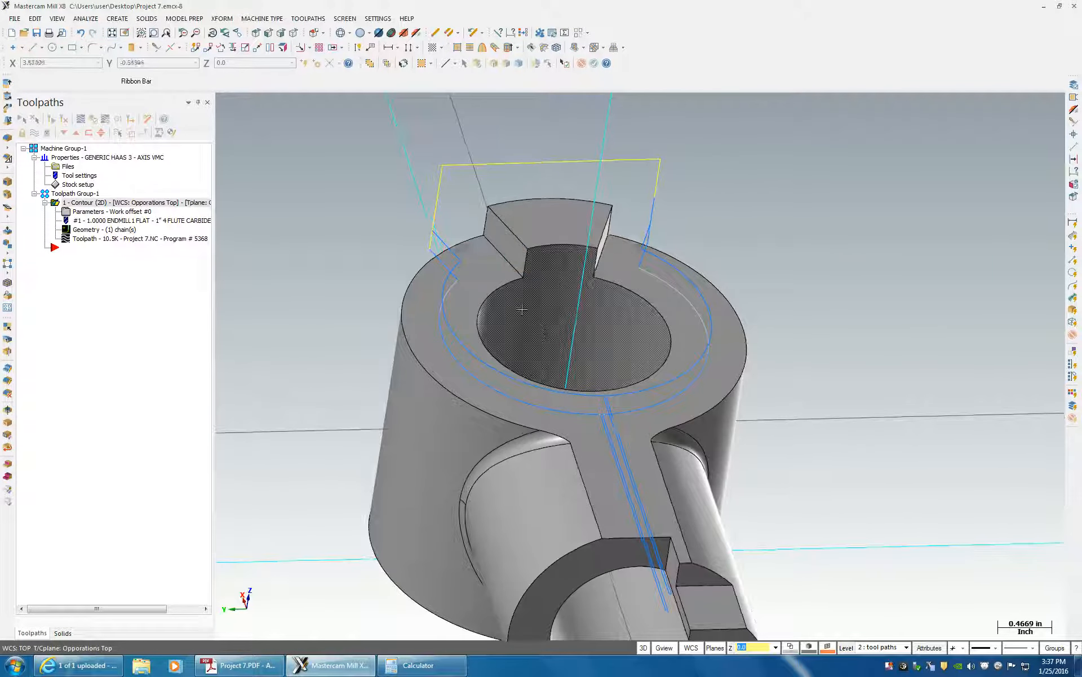
middle_click_drag(604, 235, 570, 225)
left_click(120, 21)
left_click(138, 104)
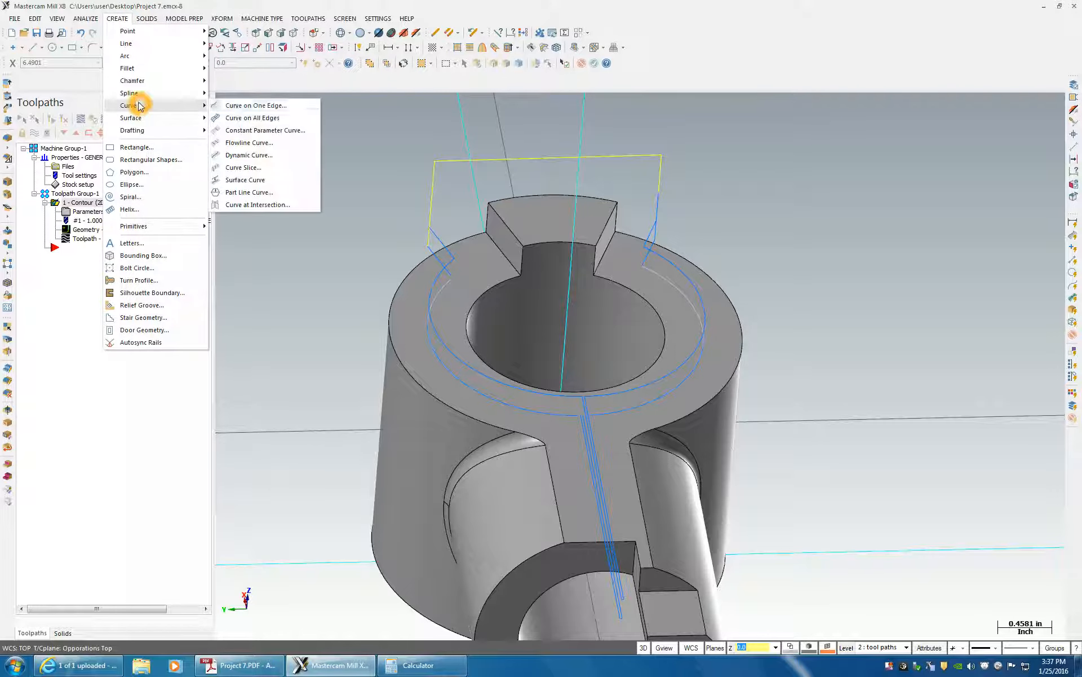
left_click(244, 106)
left_click(506, 265)
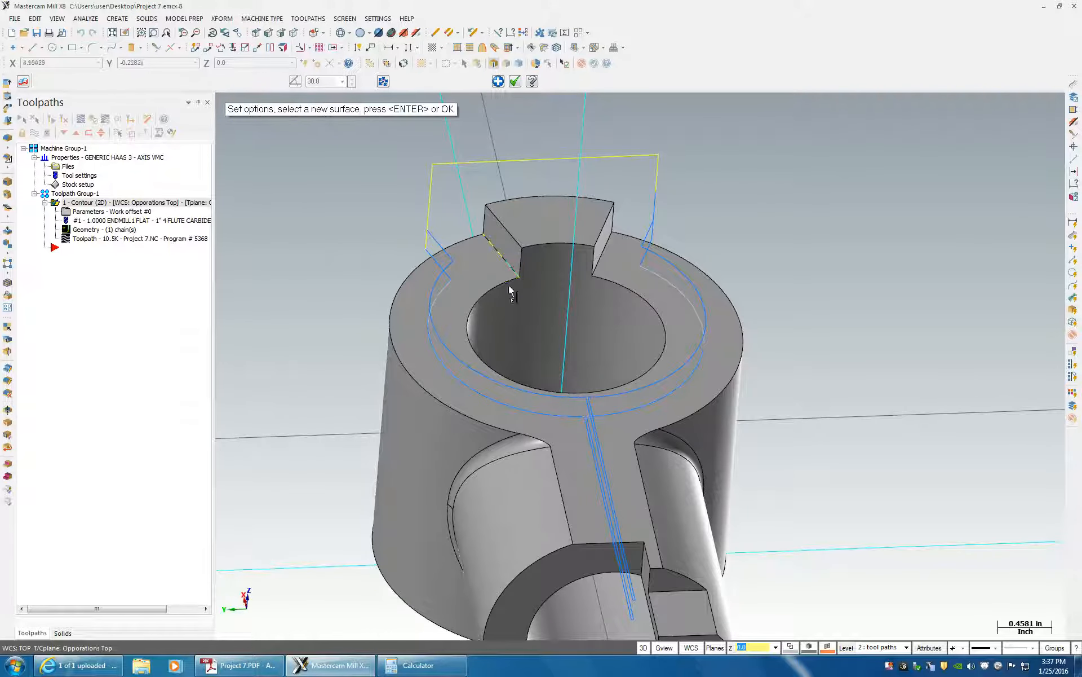
left_click(604, 266)
middle_click_drag(604, 268, 628, 297)
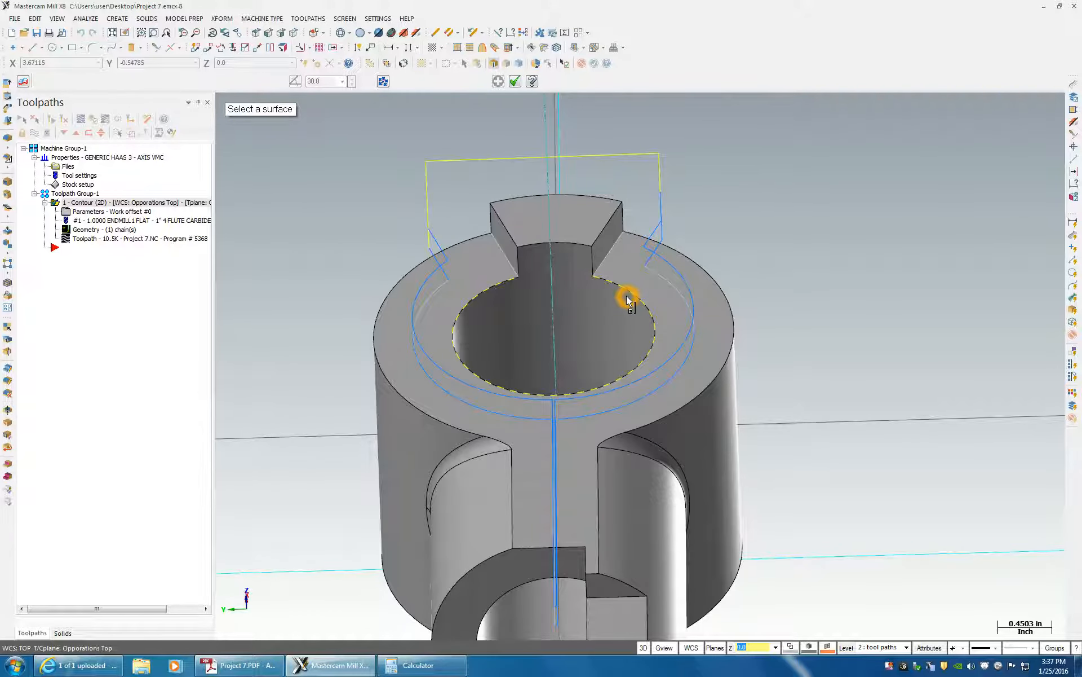
key("Escape")
Step: Extend the two lug edge curves inward by 0.5 and trim them to each other at a corner inside the bore
left_click(148, 48)
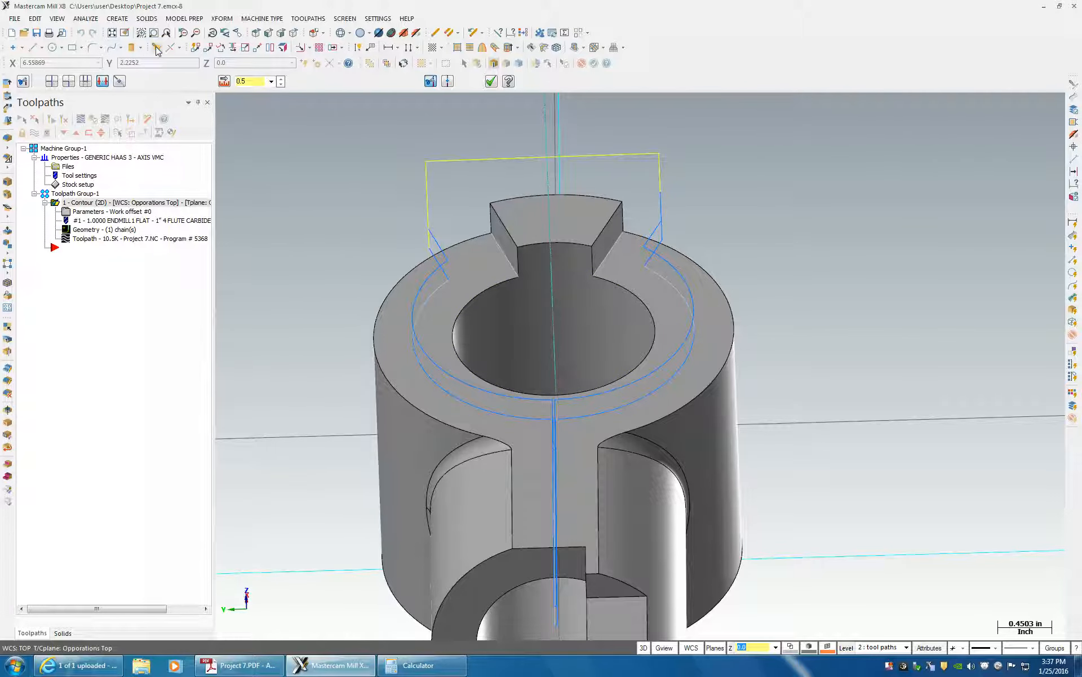
left_click(225, 82)
left_click(517, 271)
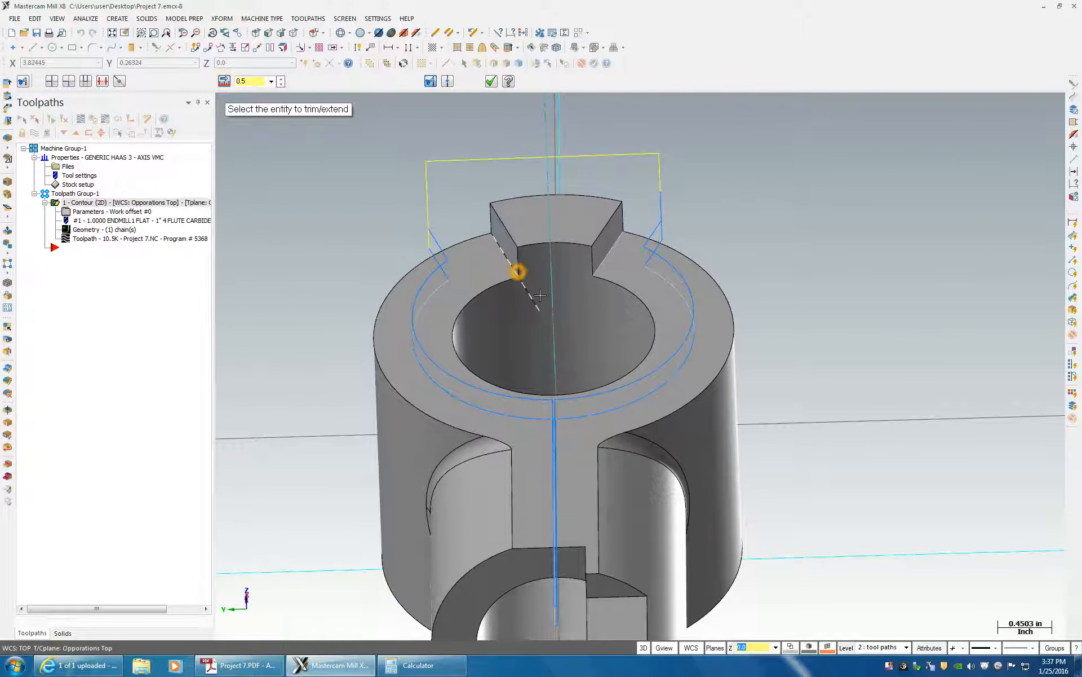
left_click(599, 269)
left_click(536, 302)
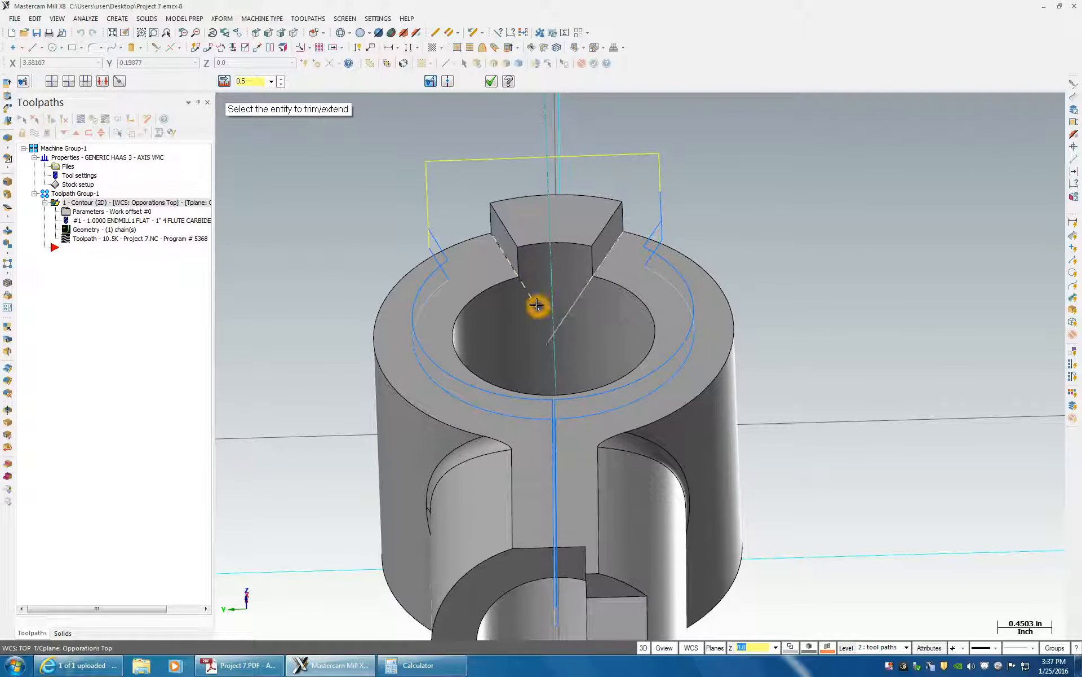
left_click(102, 83)
left_click(555, 338)
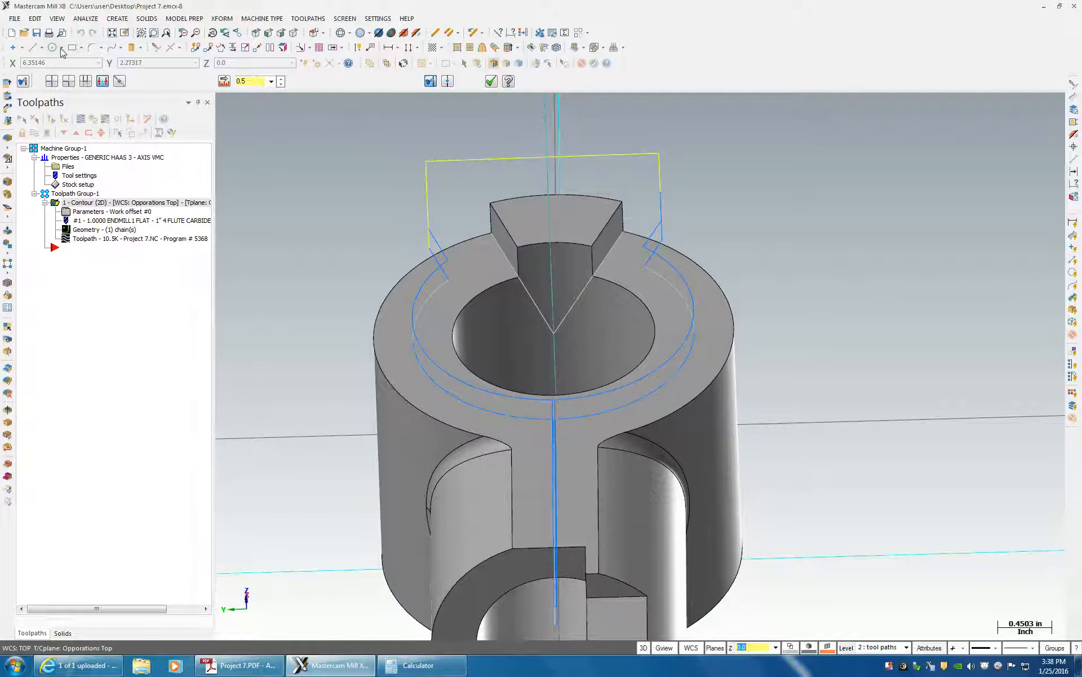
Step: Fillet the corner between the two extended lug curves with a 0.25 radius
left_click(93, 49)
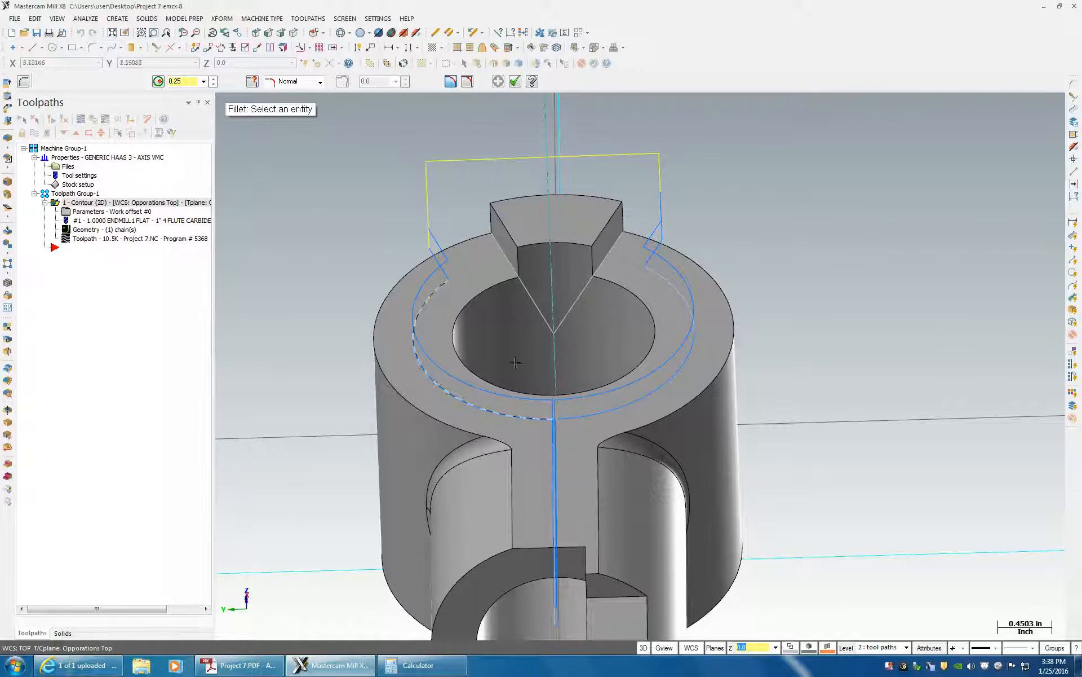
left_click(543, 324)
left_click(559, 320)
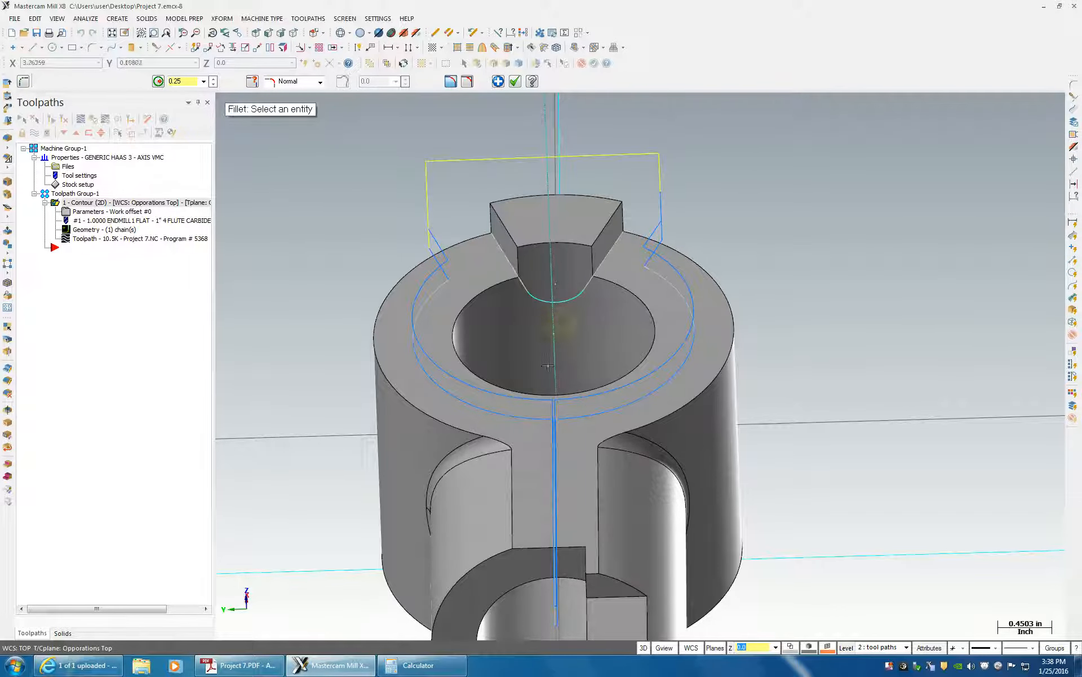
Step: Add a second 2D contour toolpath along the filleted lug curves, with the chain direction reversed
middle_click_drag(753, 304, 771, 354)
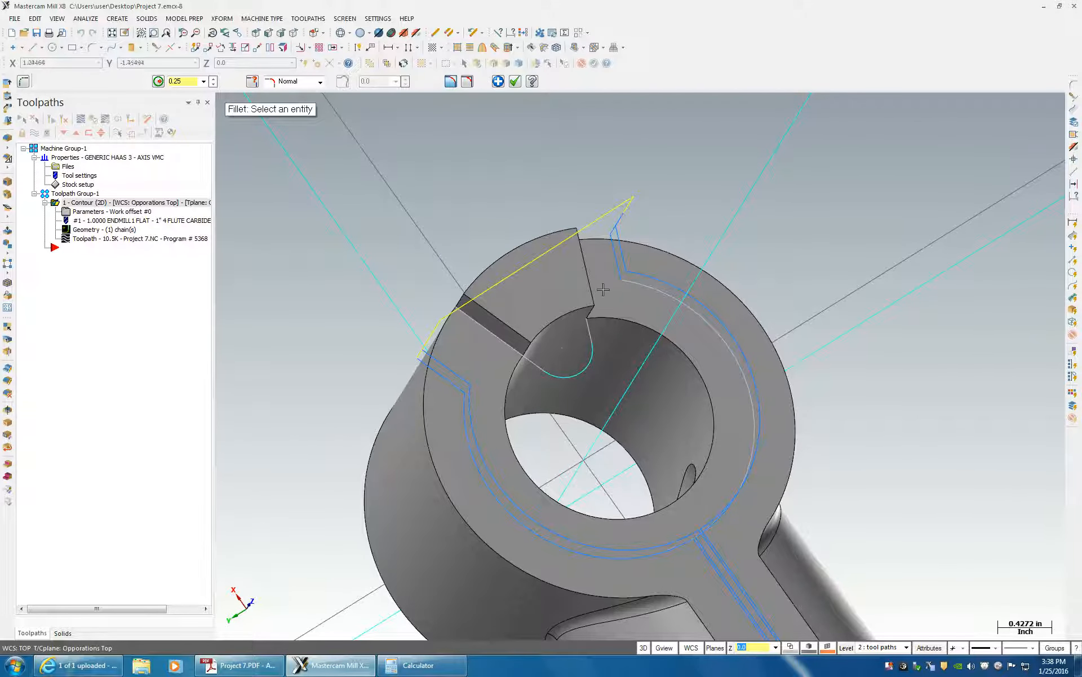
middle_click_drag(569, 176, 459, 236)
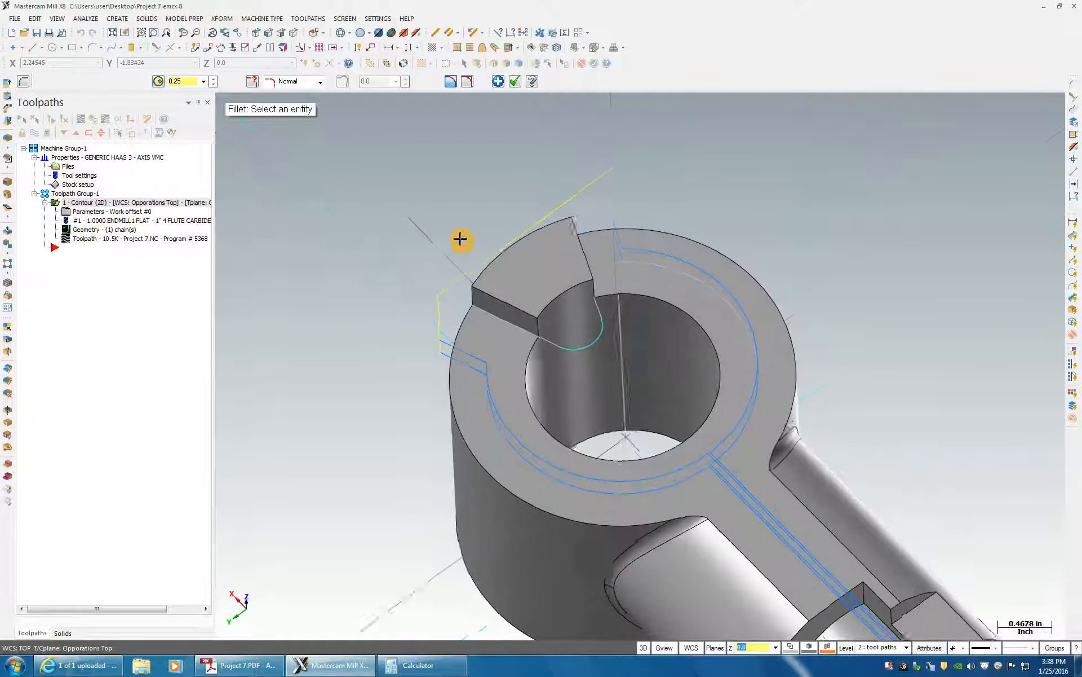
right_click(86, 252)
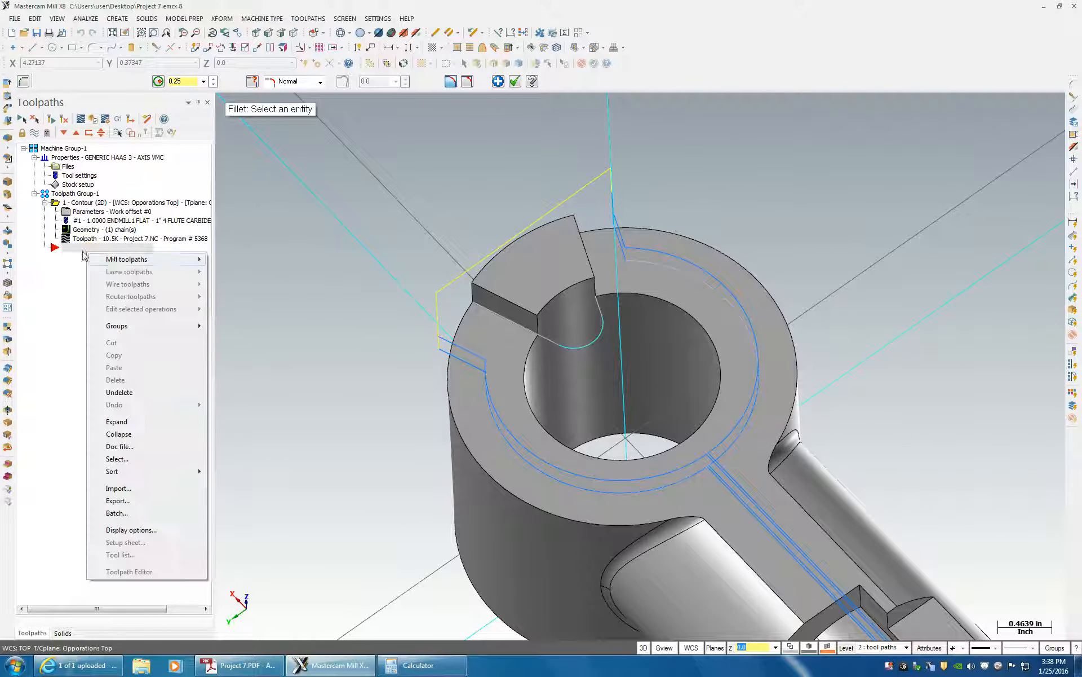
left_click(112, 259)
left_click(254, 276)
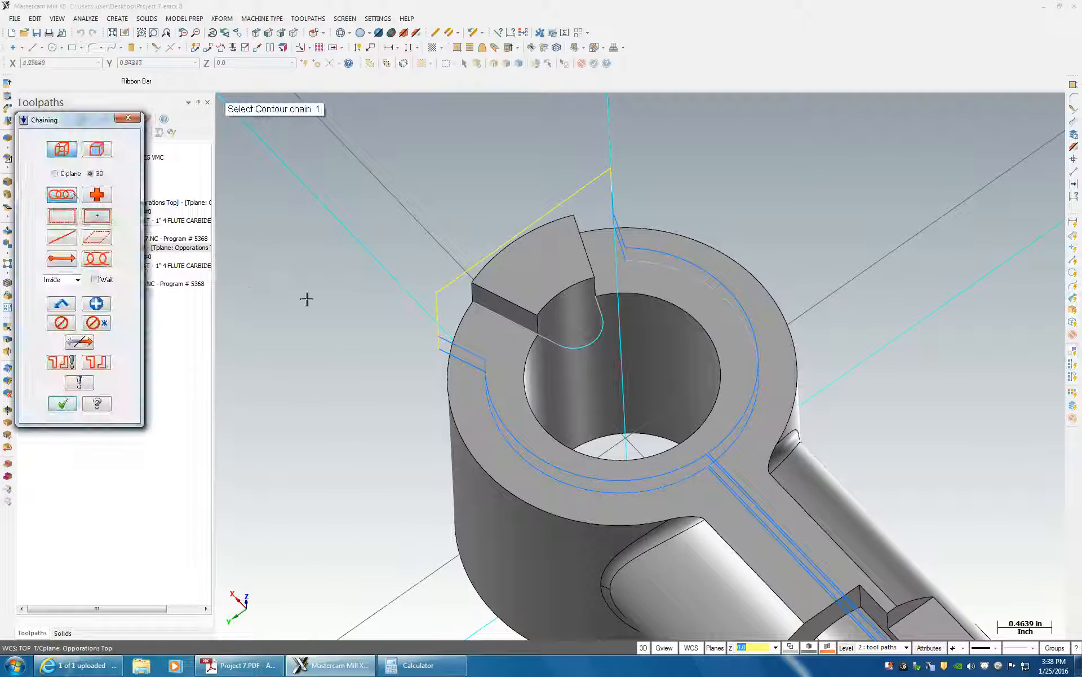
left_click(510, 321)
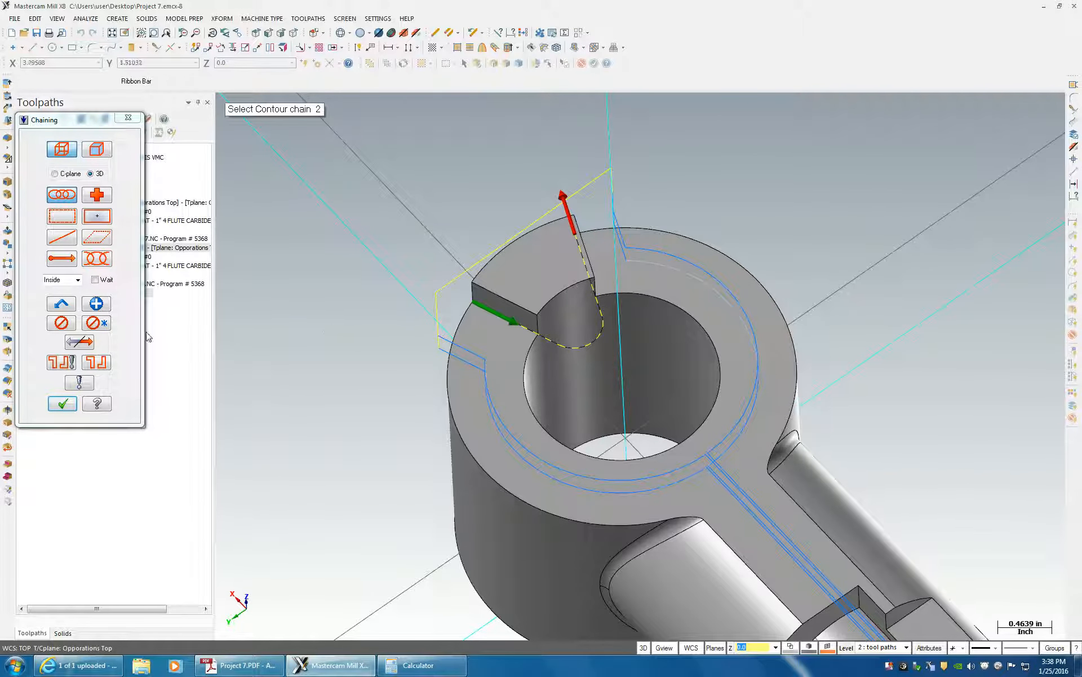
left_click(79, 343)
middle_click_drag(797, 210, 648, 184)
left_click(62, 404)
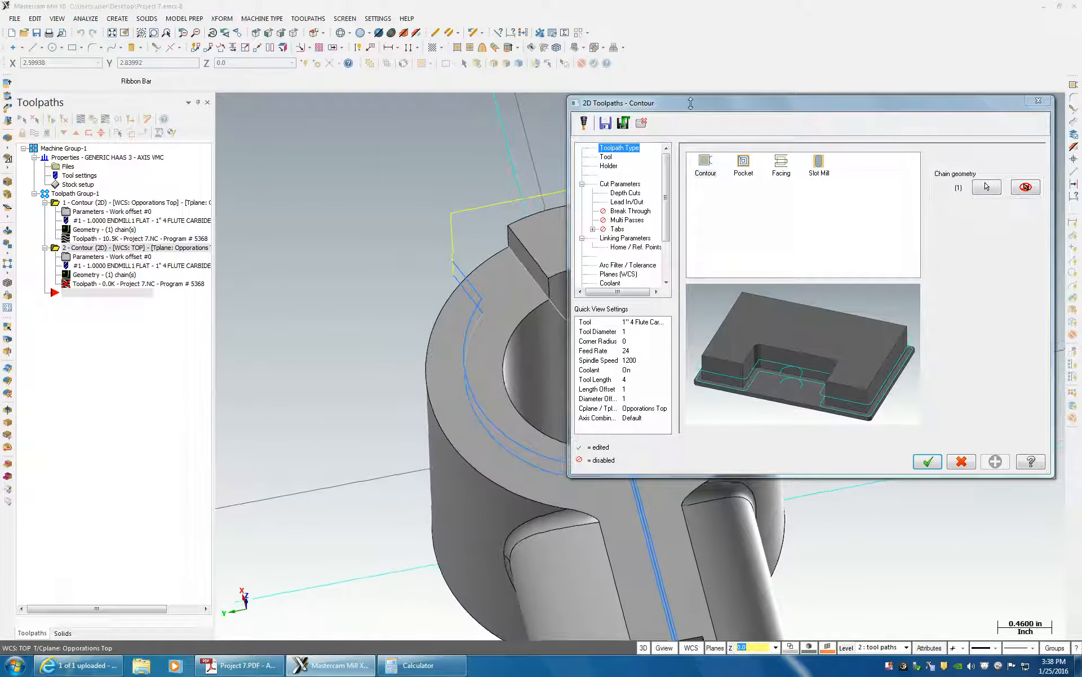
Step: Set the second contour's compensation type to Computer and disable its depth cuts
left_click(606, 159)
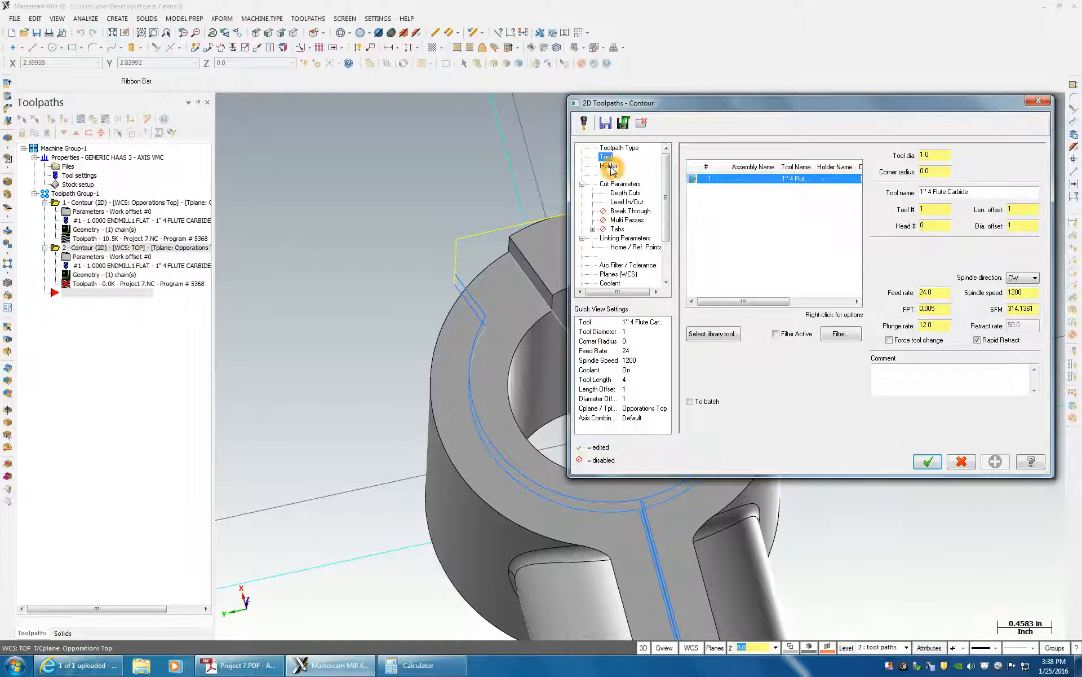
left_click(620, 184)
left_click(828, 168)
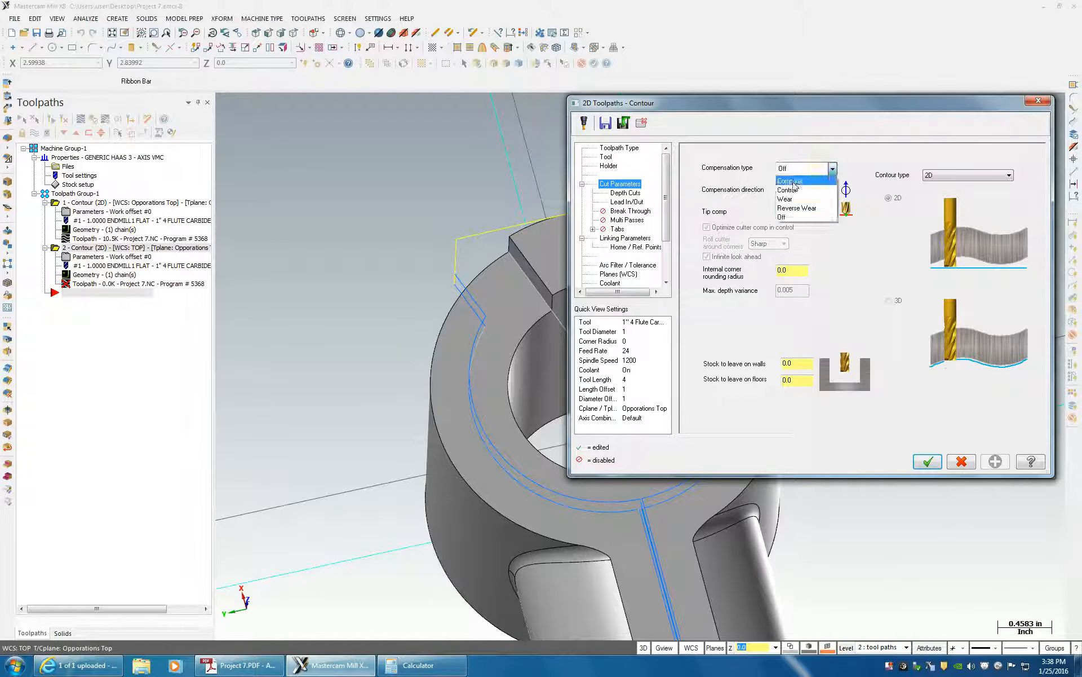
left_click(792, 181)
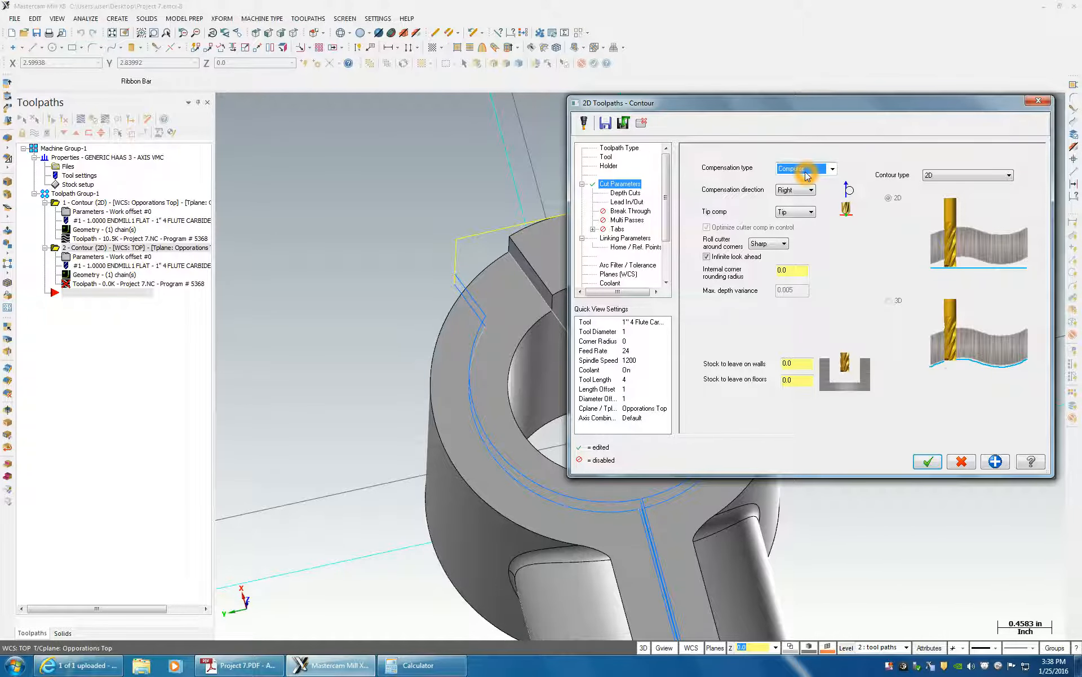
left_click(812, 175)
left_click(626, 193)
left_click(734, 184)
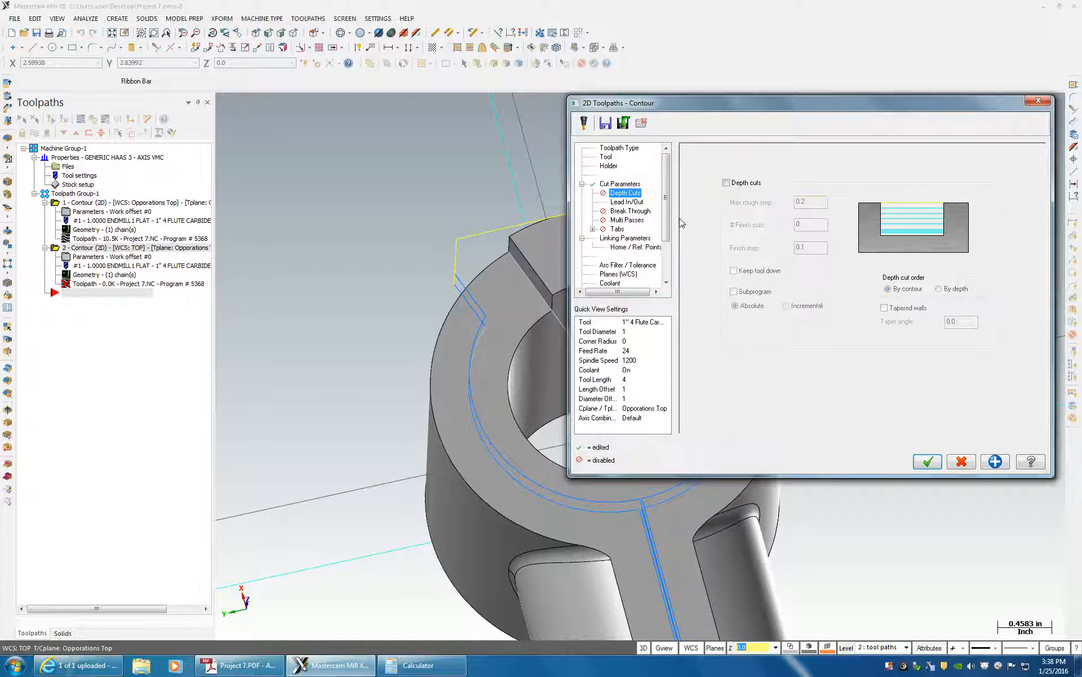
Step: In the lead in/out settings, extend both the start and end of the contour by 0.75%
left_click(627, 201)
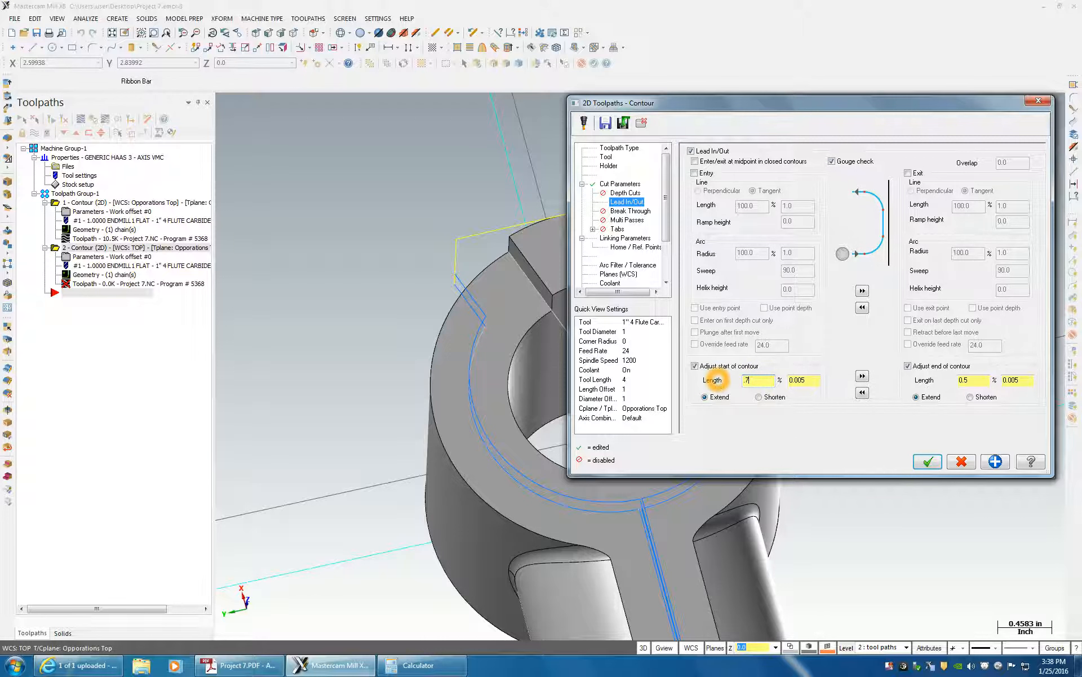
left_click(862, 375)
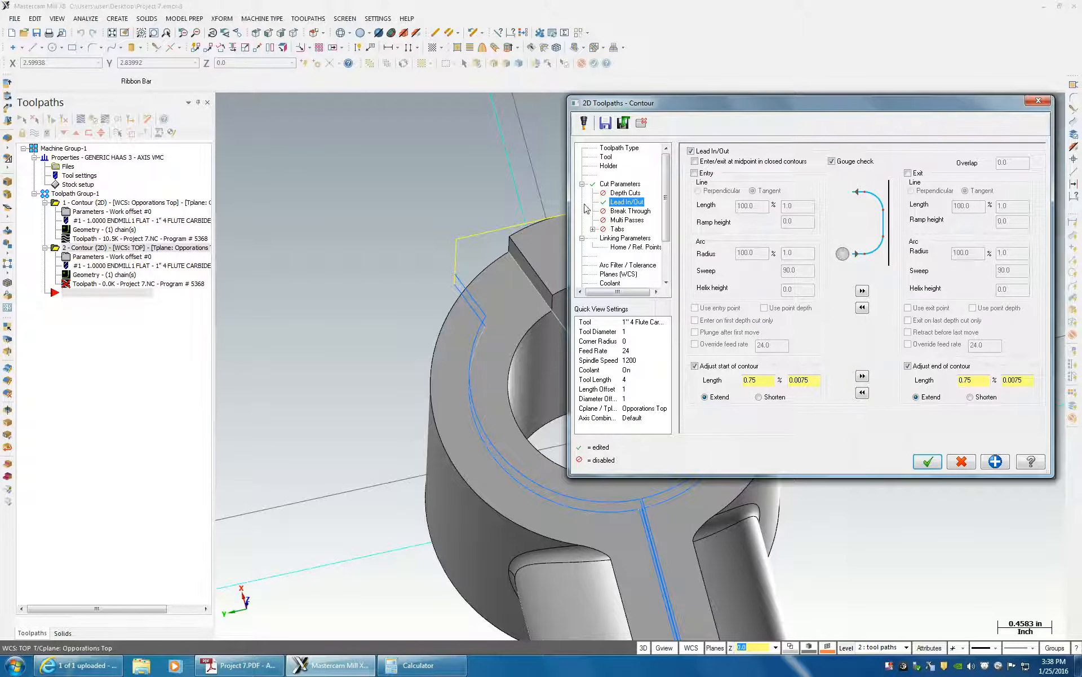
middle_click_drag(453, 214, 358, 178)
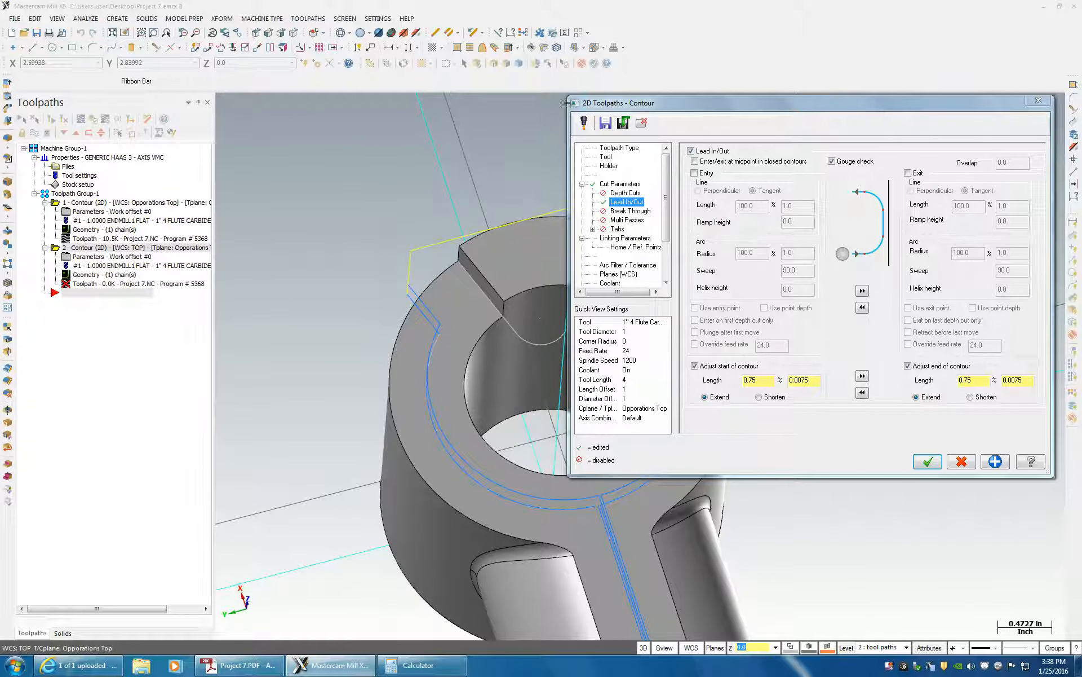
Step: Set the second contour's working coordinate system to the Opporations Top plane and accept the toolpath parameters
left_click(624, 238)
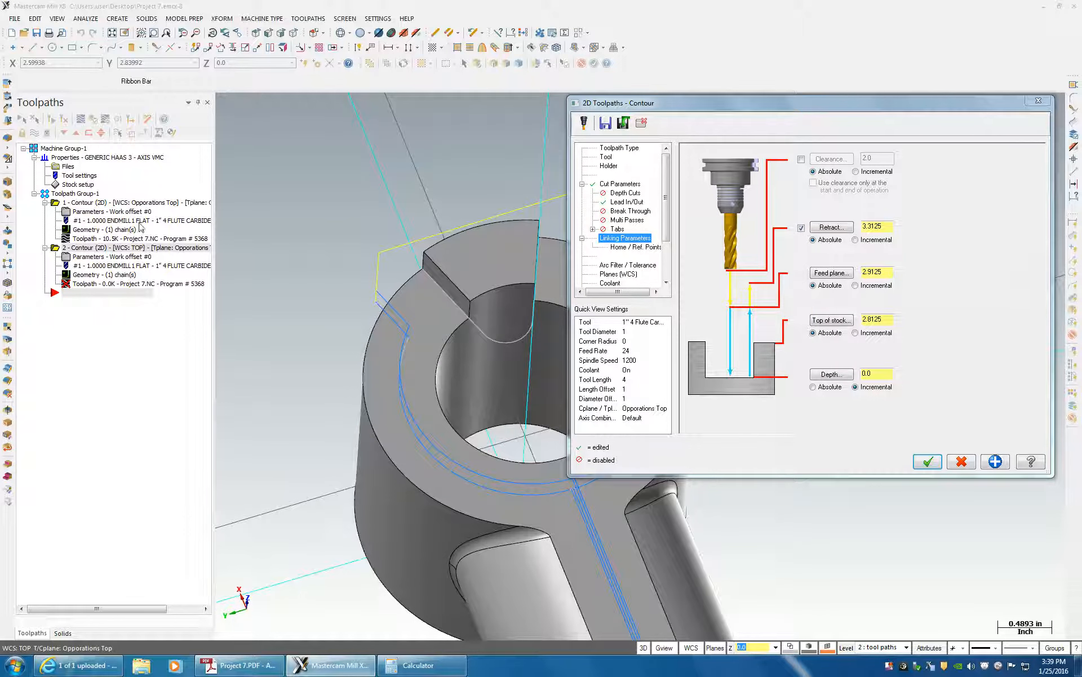
left_click(619, 273)
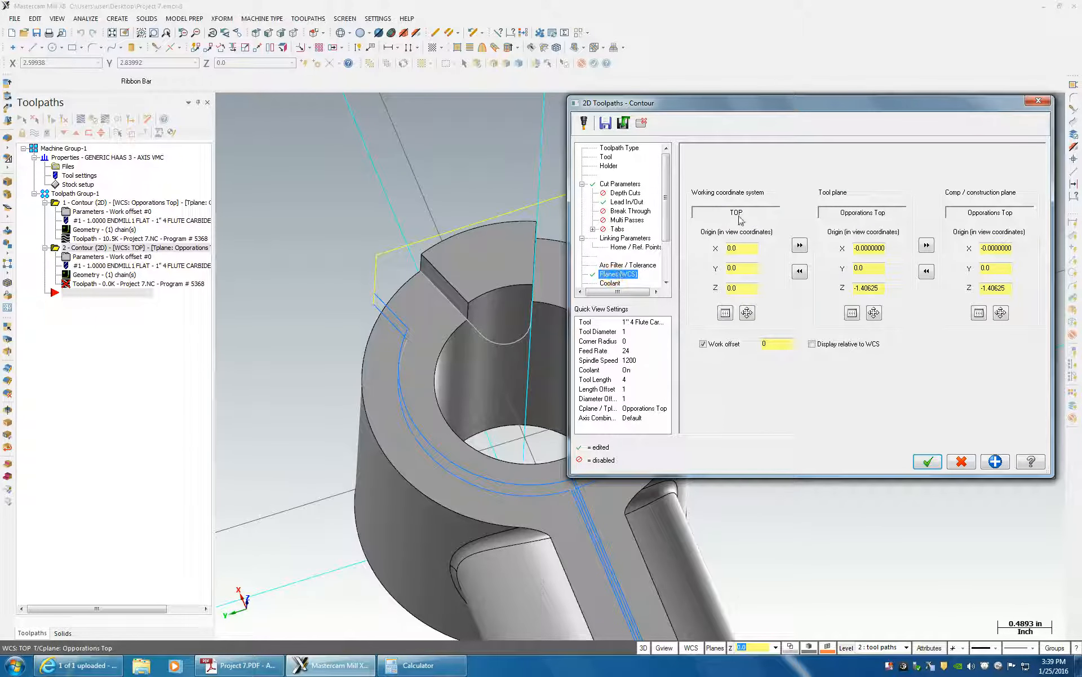
left_click(726, 312)
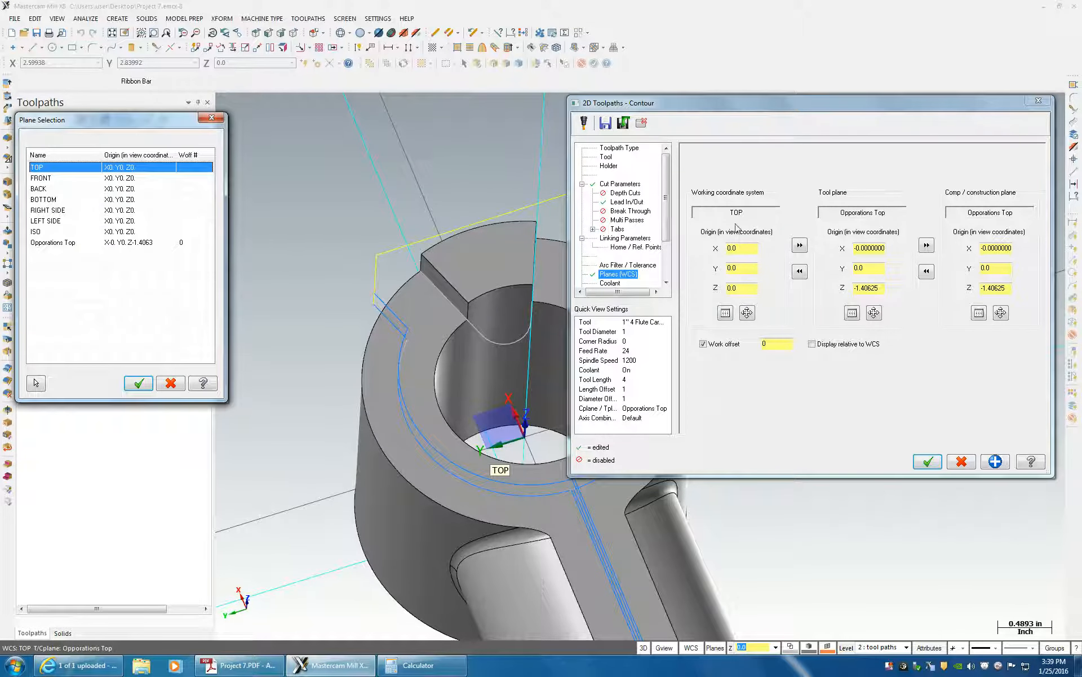
left_click(72, 244)
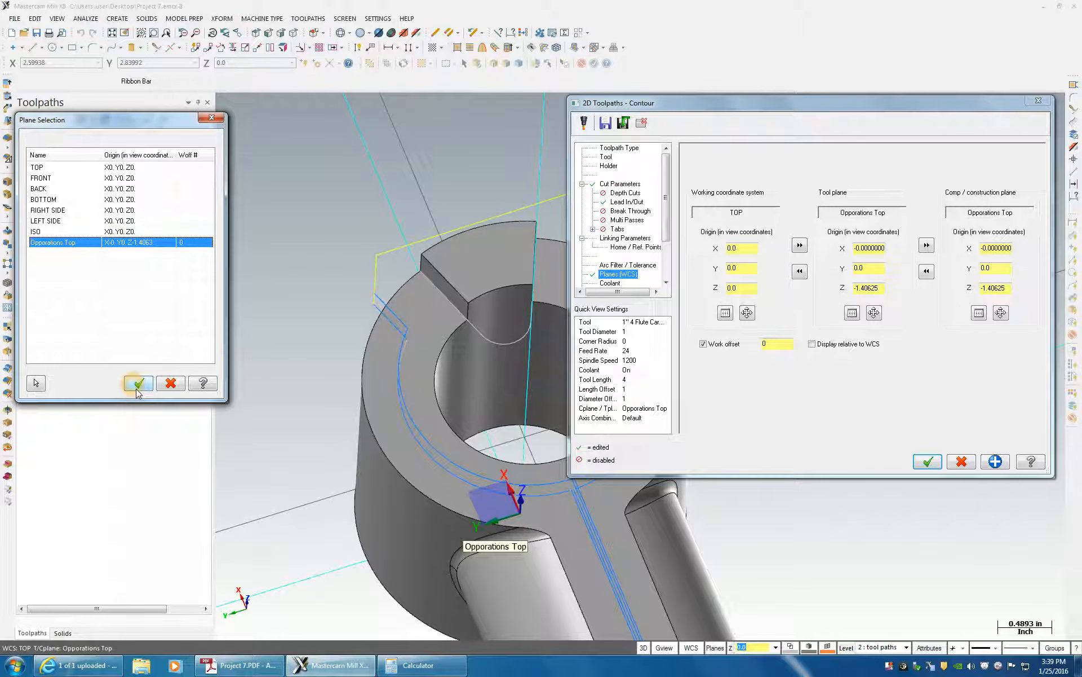
left_click(138, 382)
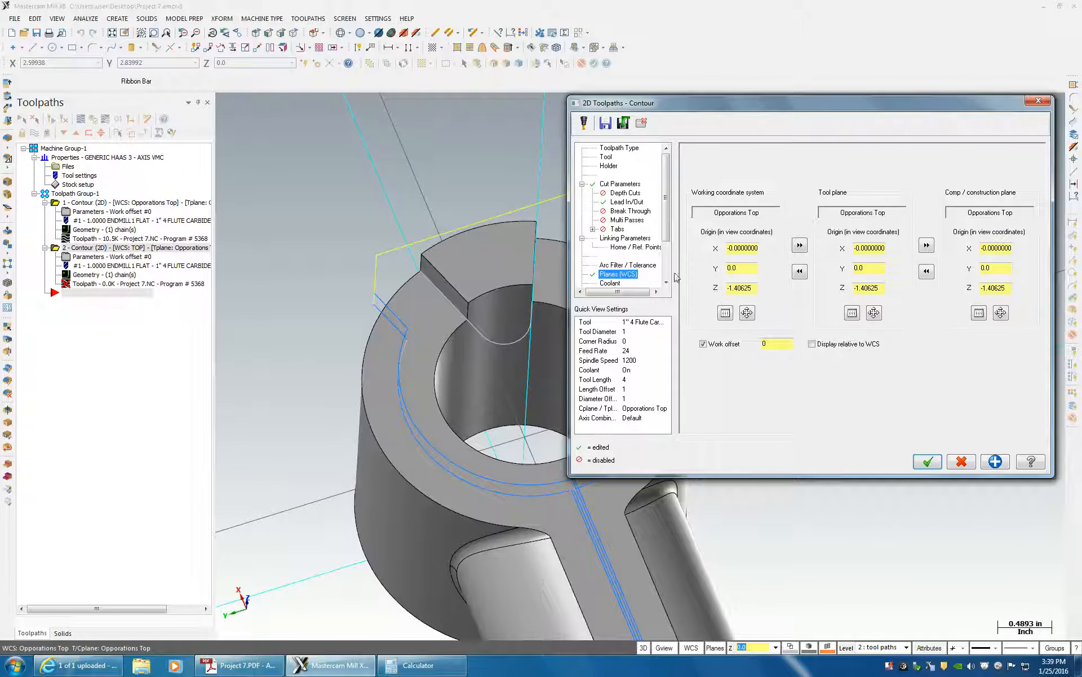
scroll(667, 233, "down", 1)
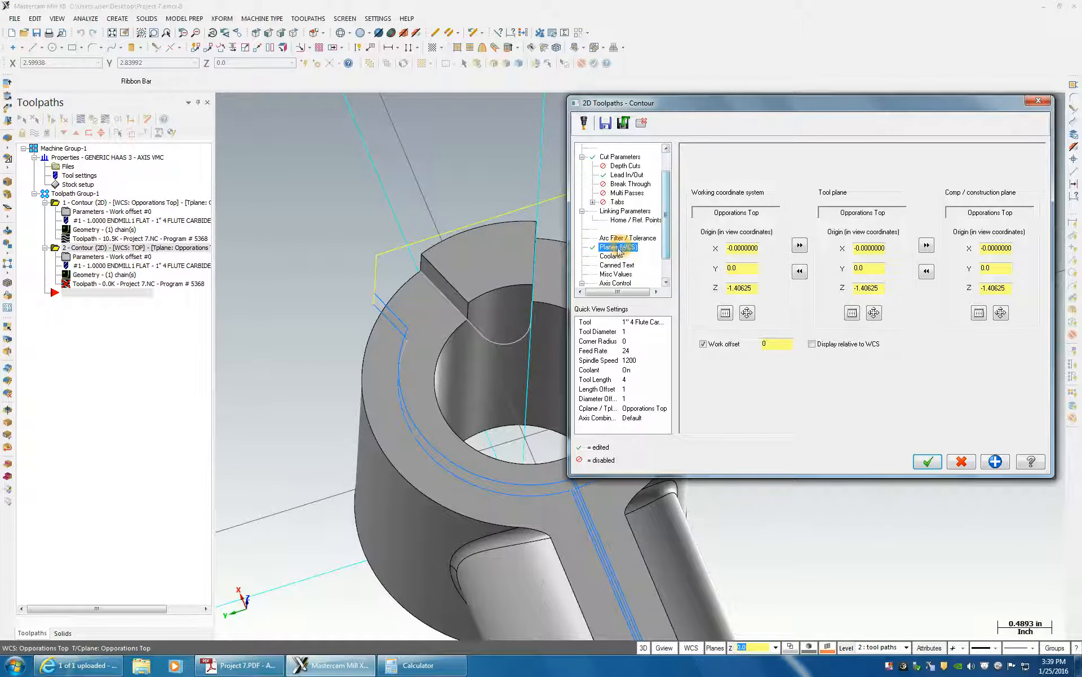
left_click(615, 256)
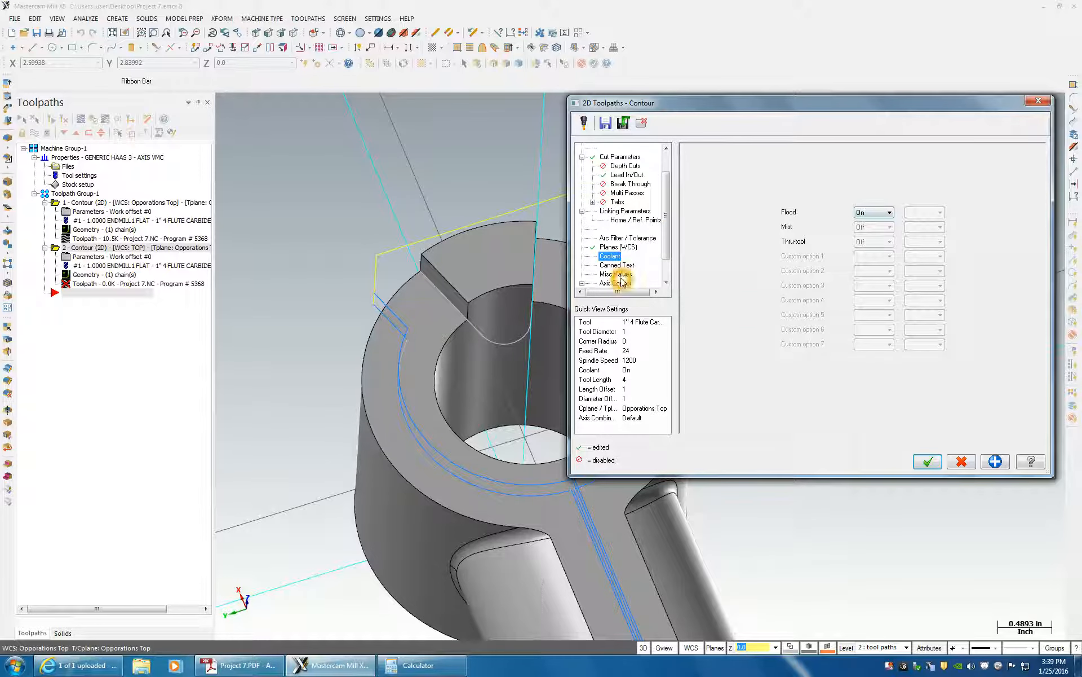
left_click(928, 461)
Step: Switch Chain 1 of the second contour to the other side and regenerate the toolpath
middle_click_drag(720, 278, 423, 259)
scroll(450, 288, "up", 1)
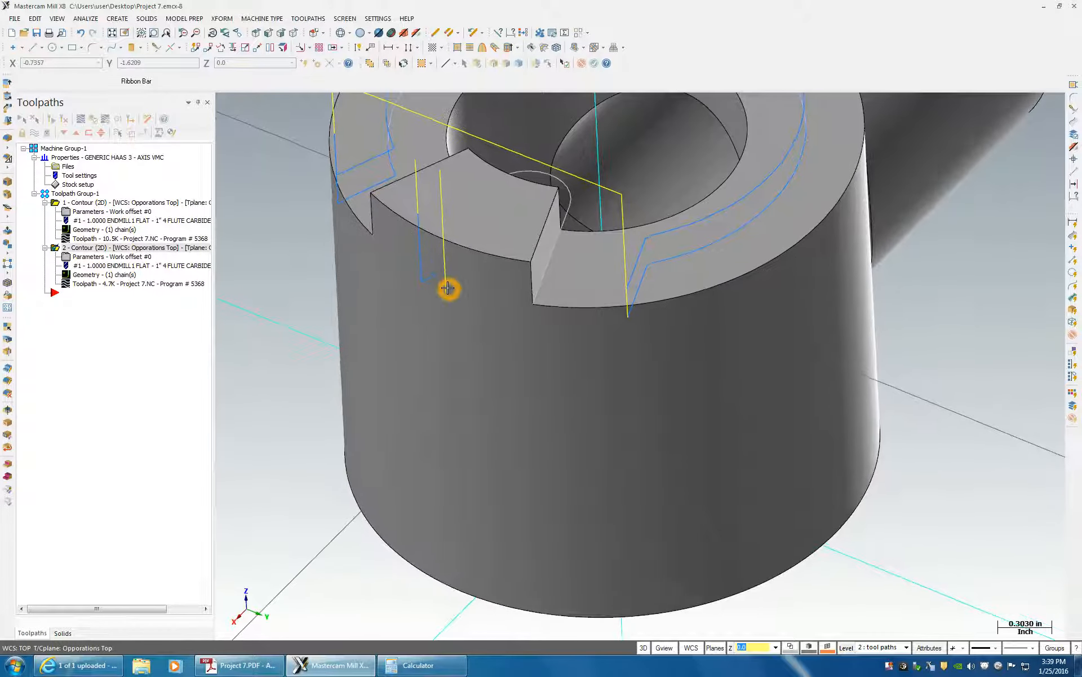
left_click(82, 276)
left_click(413, 212)
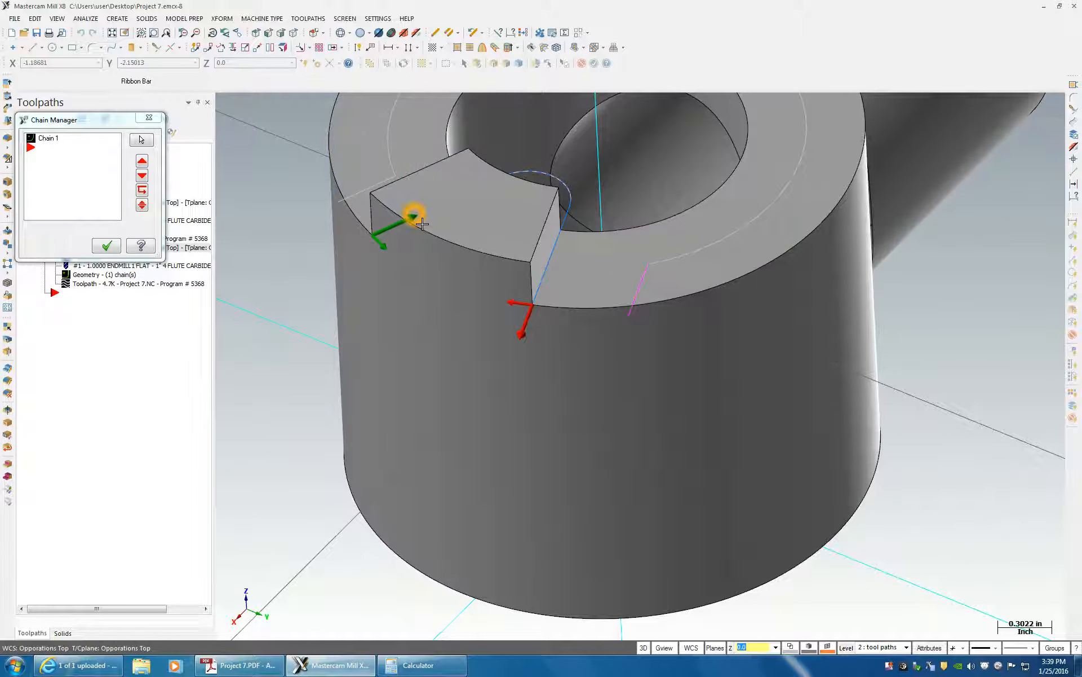
middle_click_drag(514, 340, 530, 342)
left_click(407, 276)
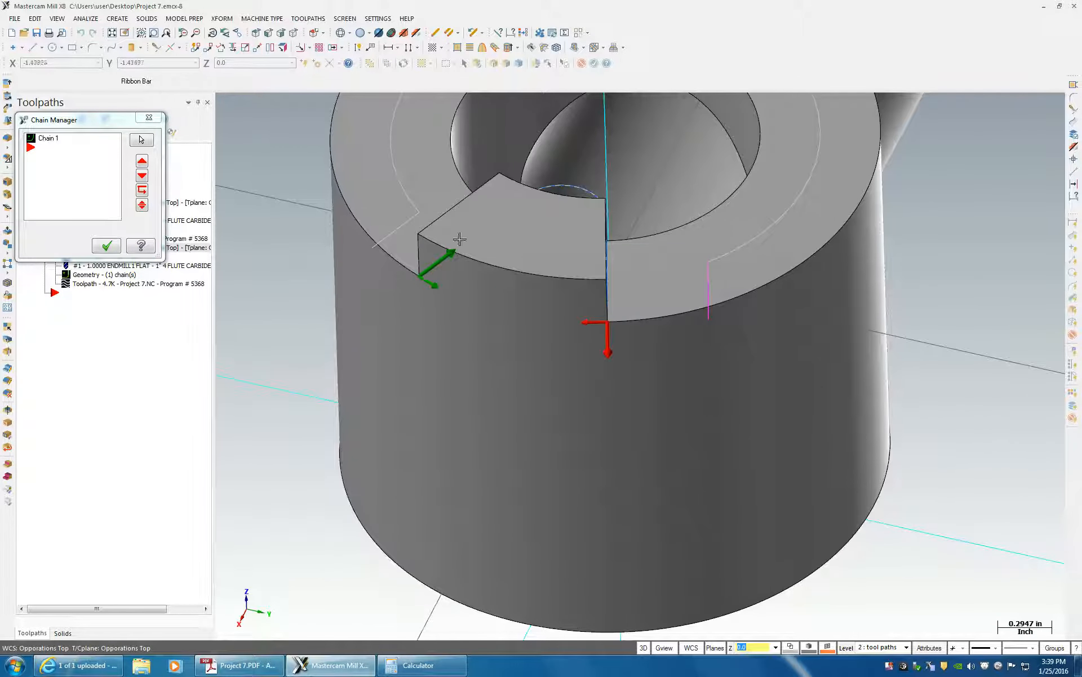
middle_click_drag(470, 386, 473, 387)
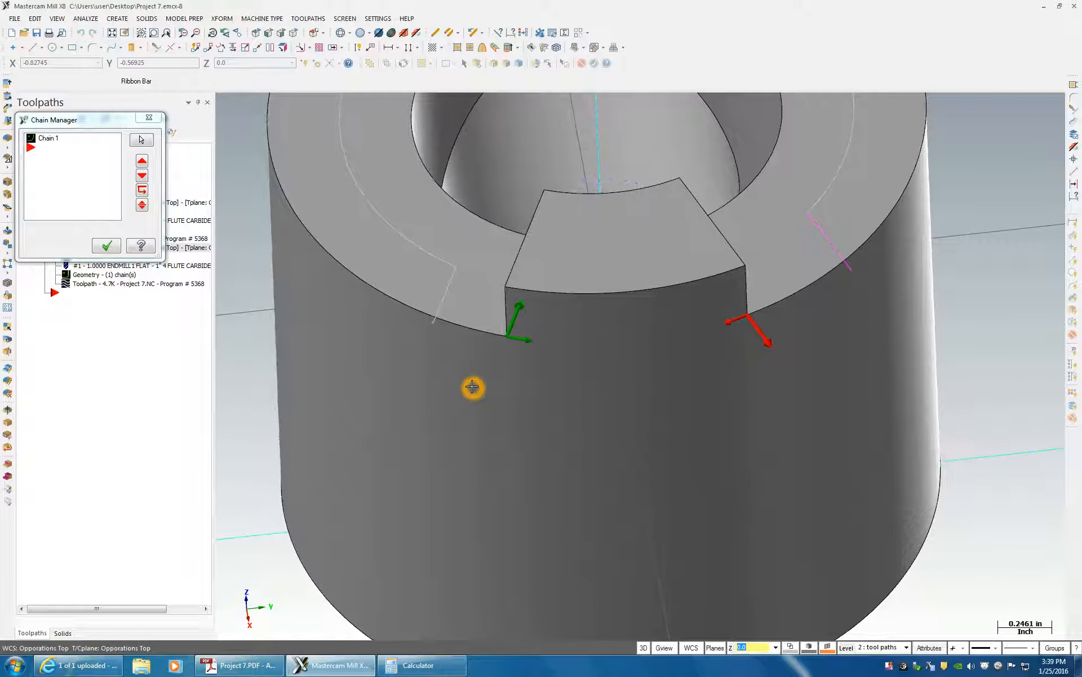
right_click(52, 138)
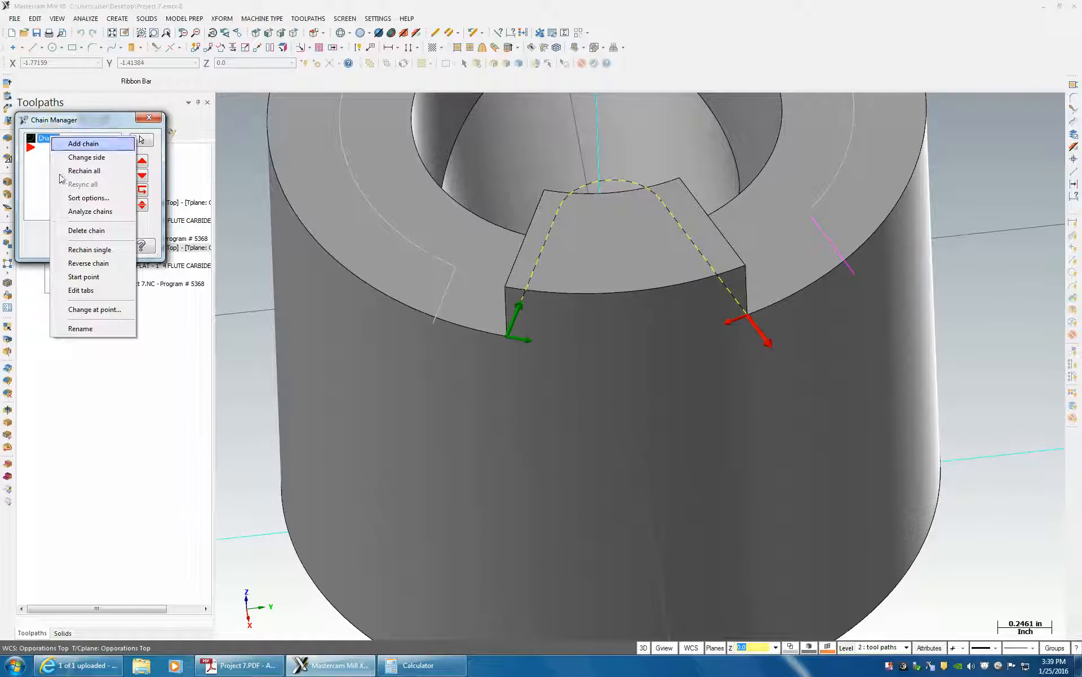
left_click(107, 268)
left_click(106, 252)
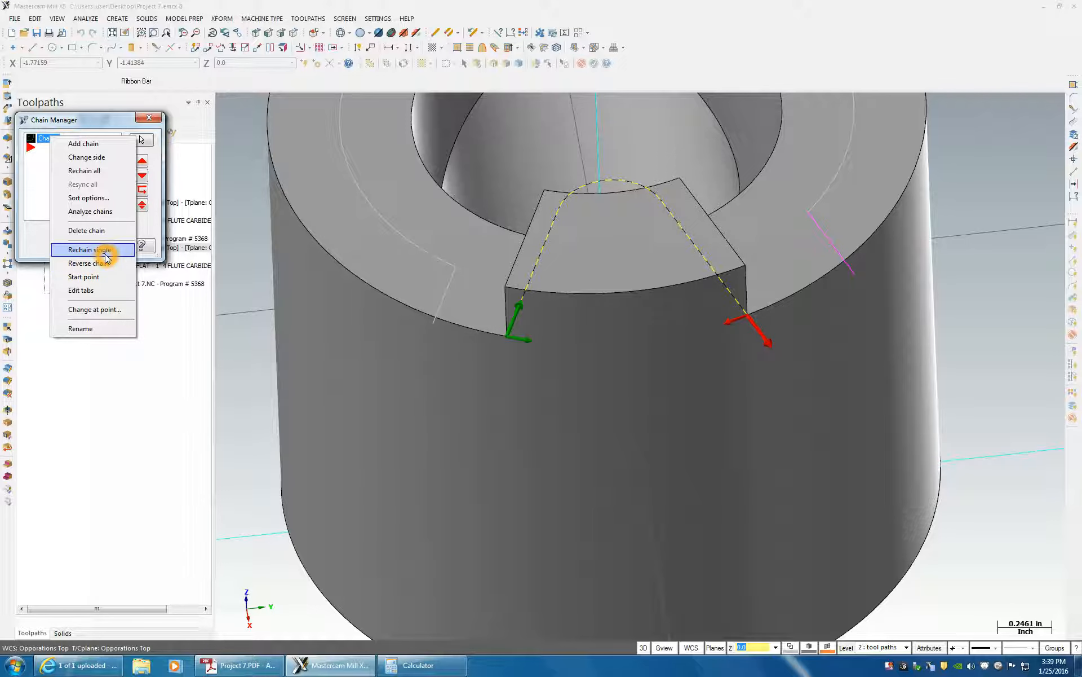
left_click(100, 157)
left_click(107, 244)
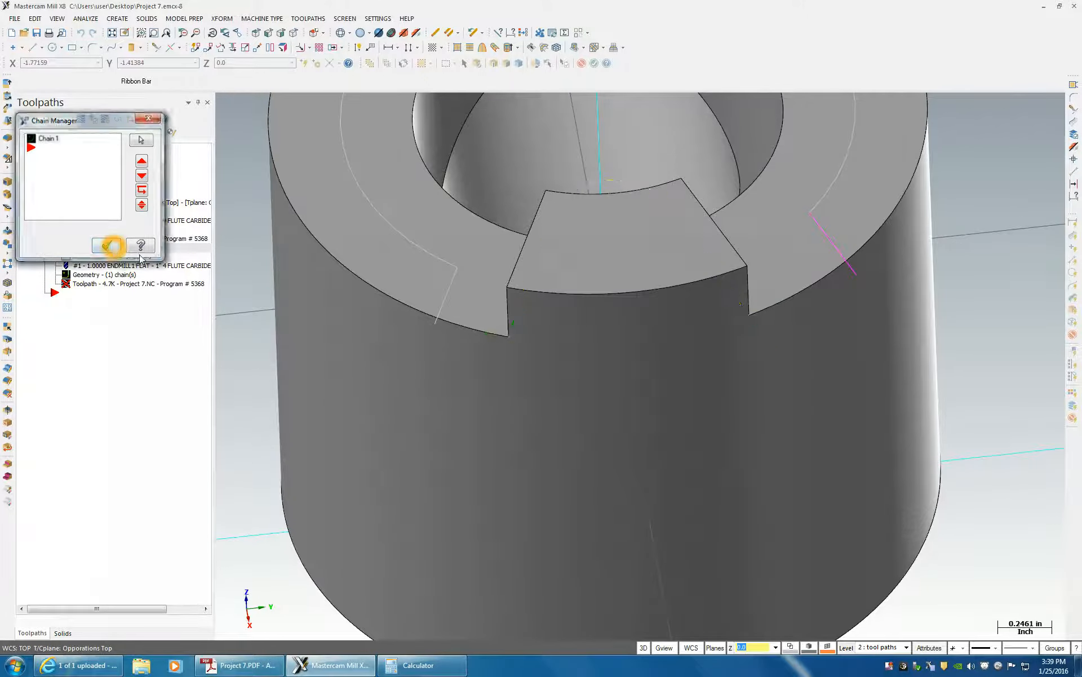
middle_click_drag(580, 346, 416, 432)
middle_click_drag(873, 410, 894, 486)
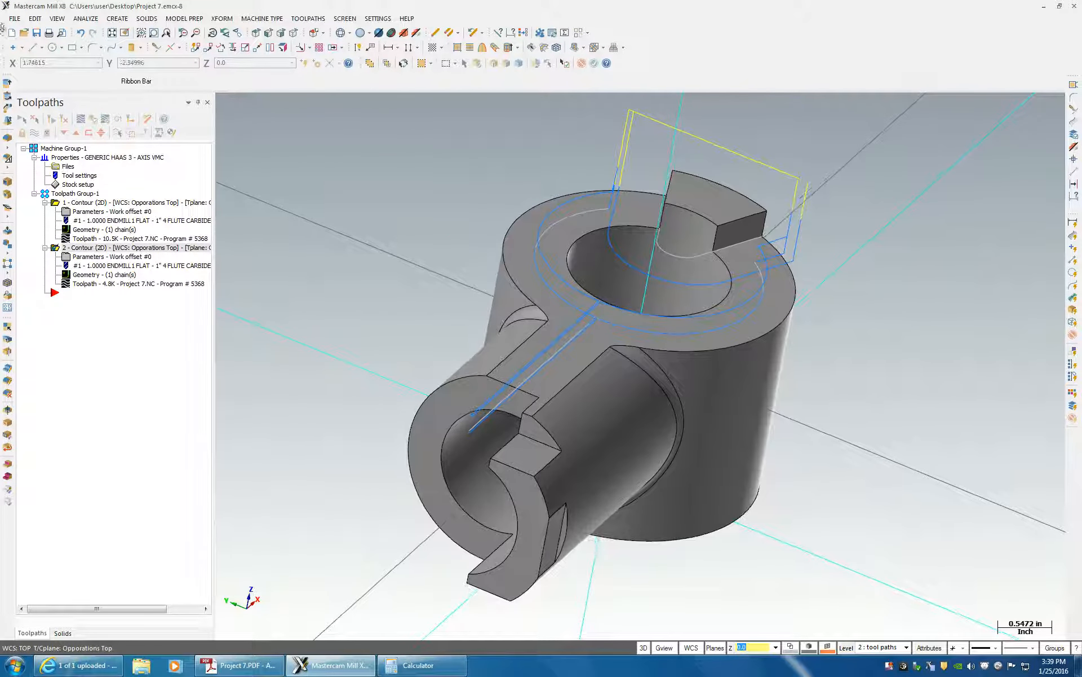
Step: Run the Verify simulation on the second contour toolpath alone, then close Mastercam Simulator
left_click(93, 118)
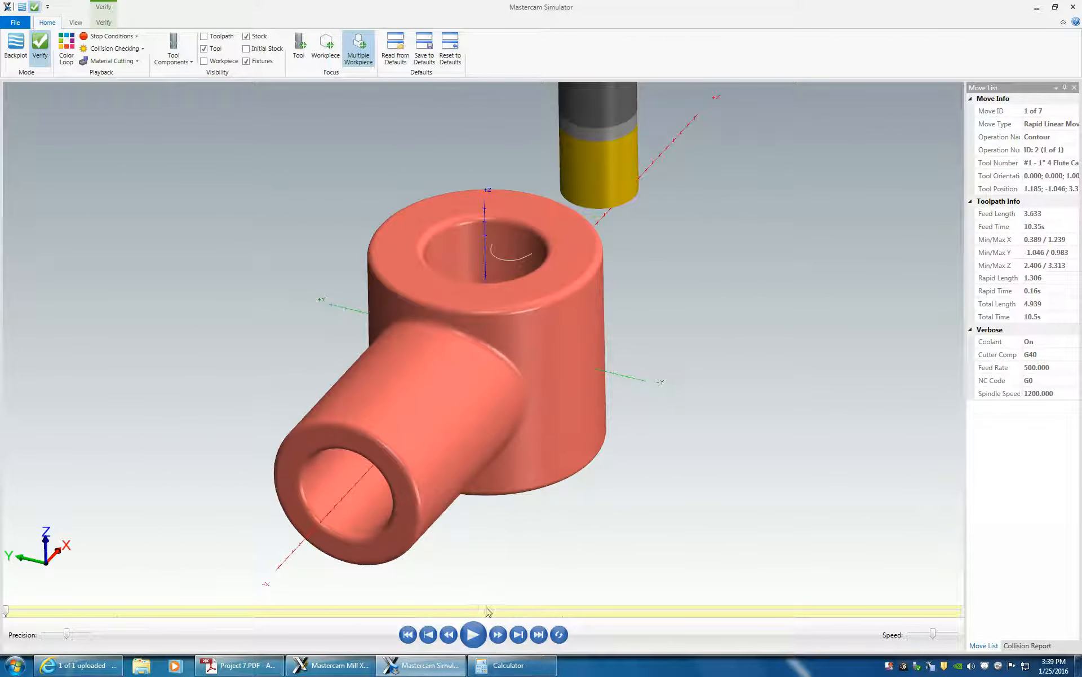
left_click(475, 635)
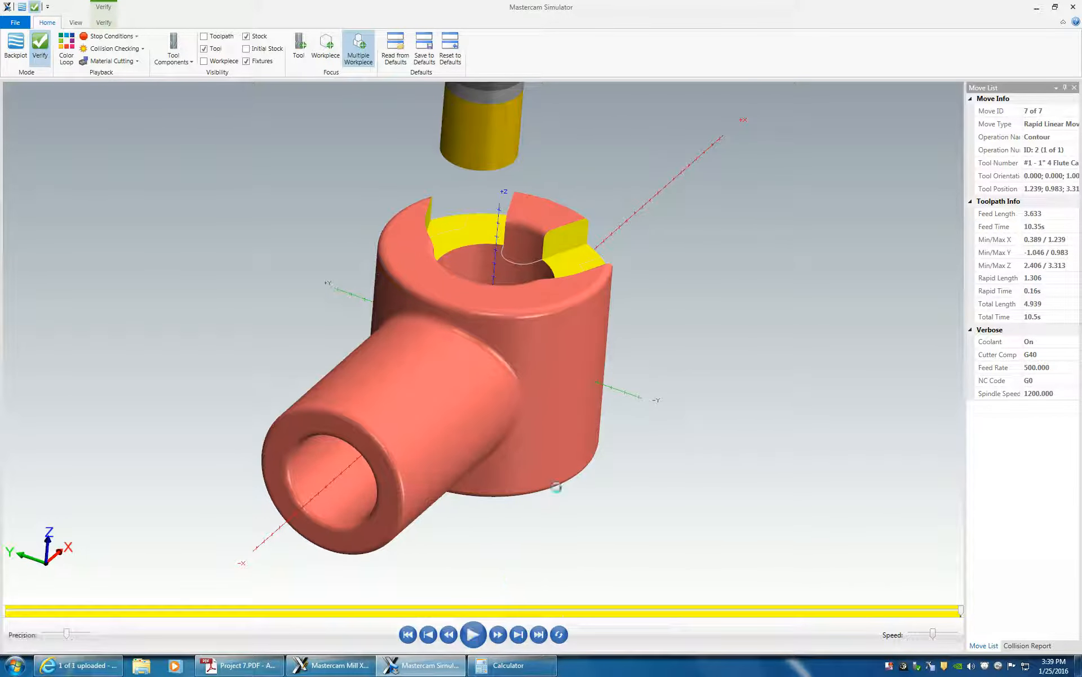
left_click(1078, 7)
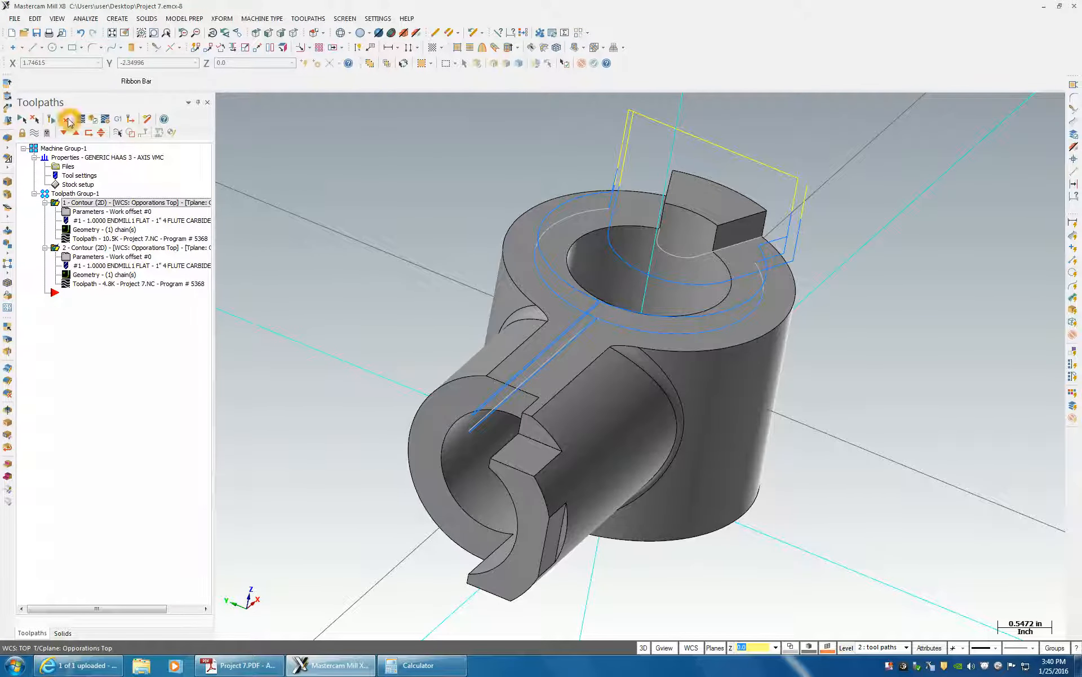
Step: Run the Verify simulation on both contour toolpaths together, then return to the model in Mastercam Mill X8
left_click(94, 119)
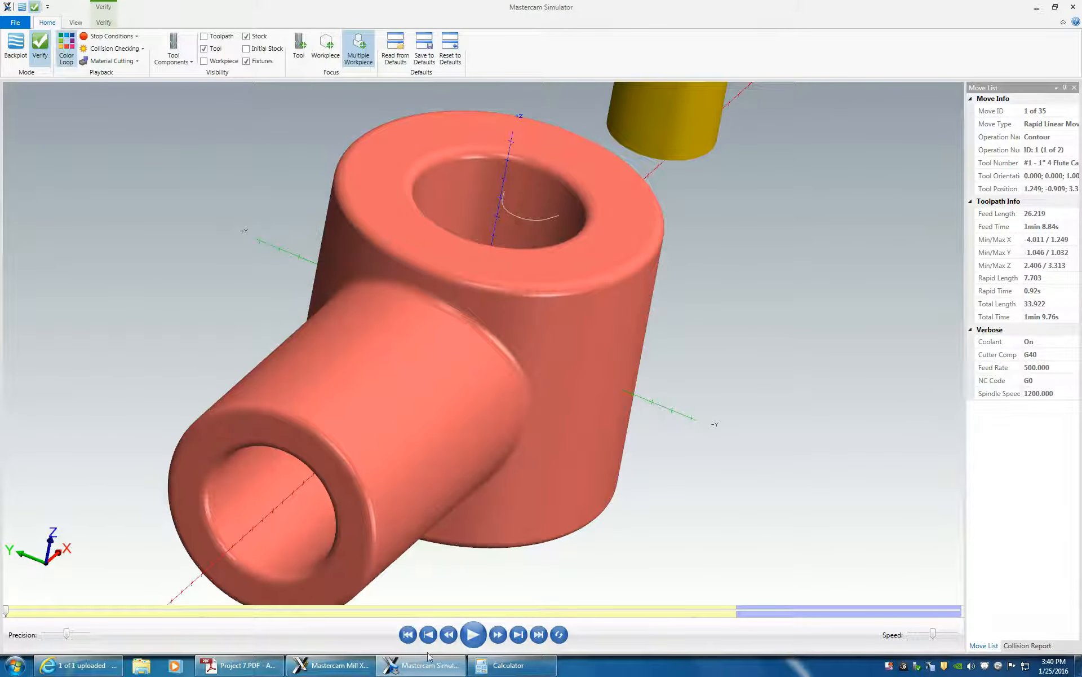
left_click(477, 639)
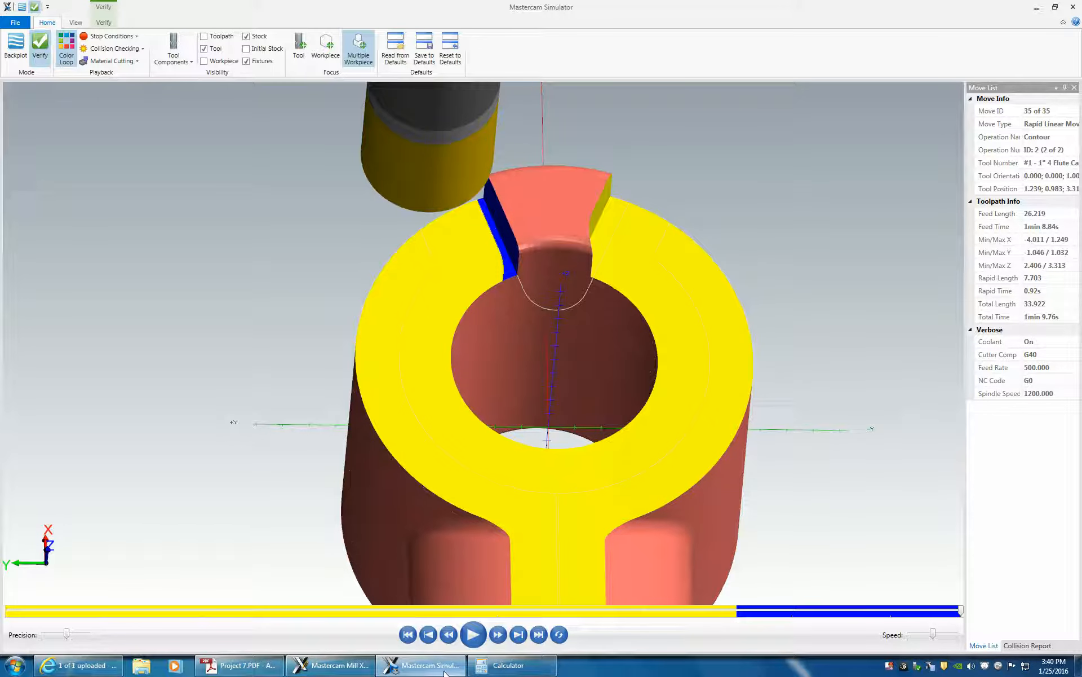
left_click(329, 665)
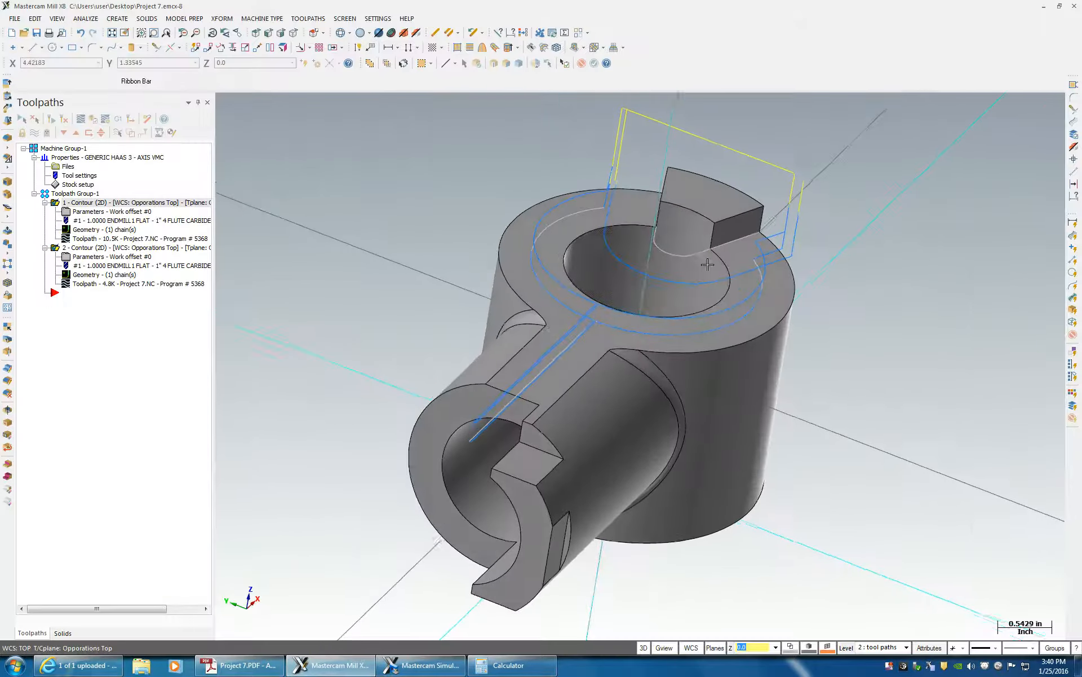
left_click(719, 281)
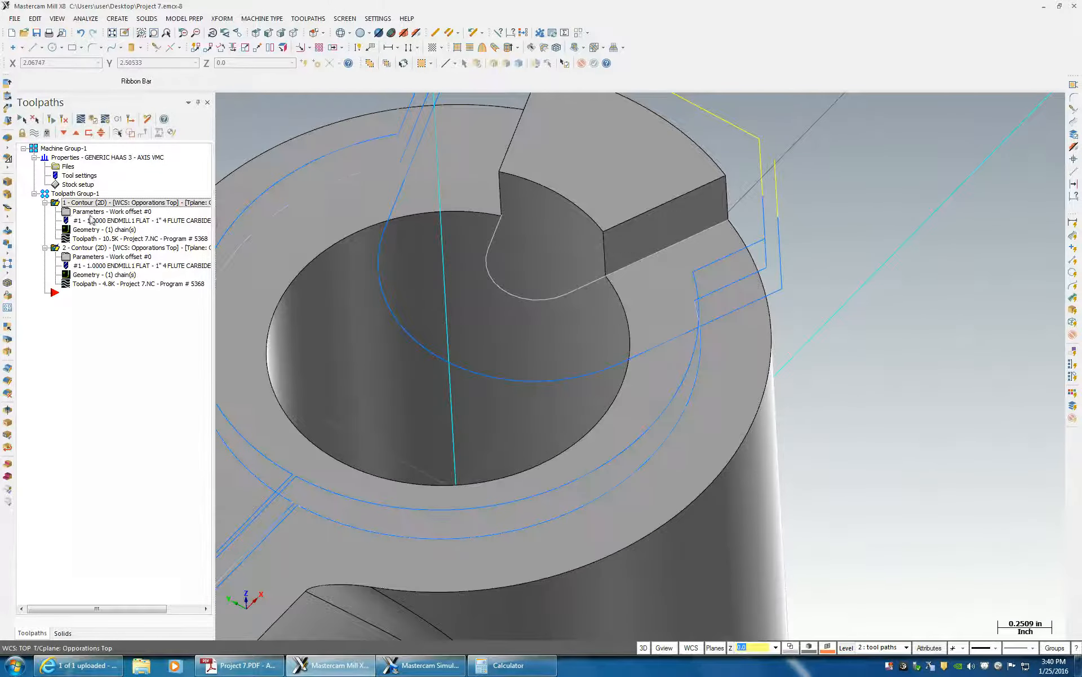
Step: Hide the display of both contour toolpaths so only the lug's wireframe chain geometry shows on the part
middle_click_drag(740, 364, 669, 489)
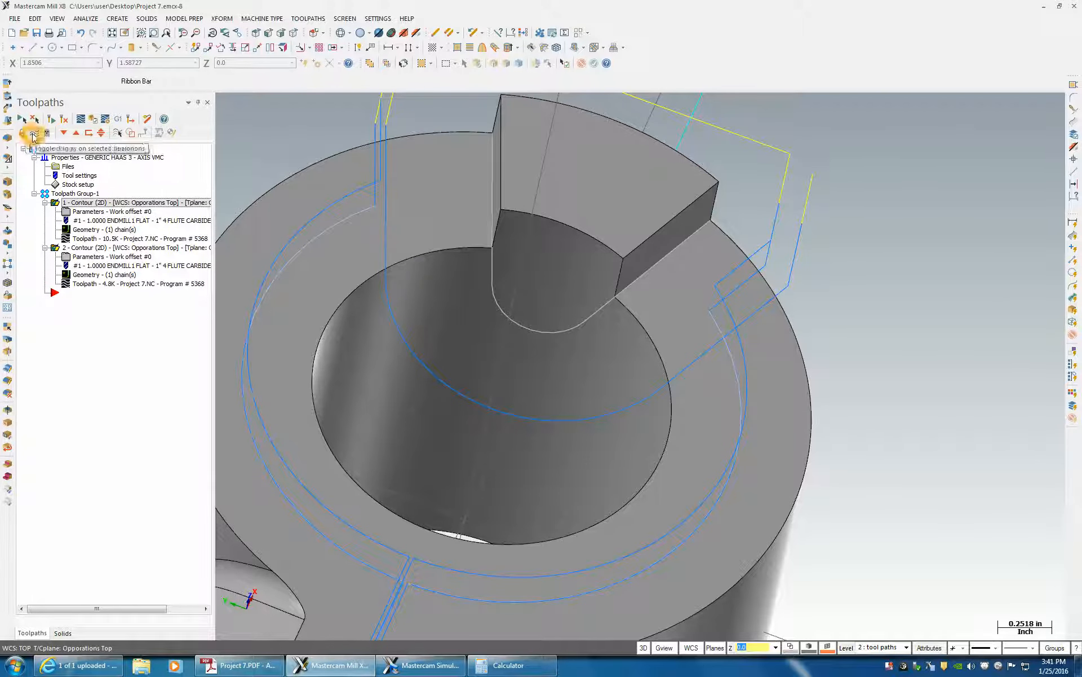
left_click(34, 135)
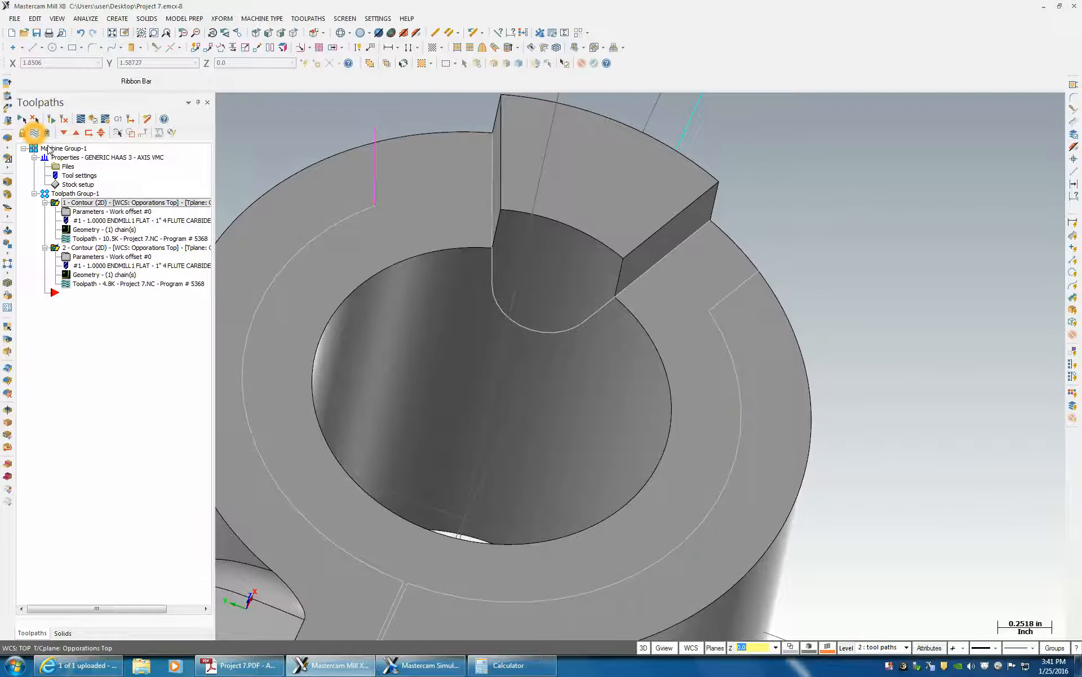
mouse_move(964, 305)
middle_mouse_down()
mouse_move(866, 338)
mouse_move(694, 272)
middle_mouse_up()
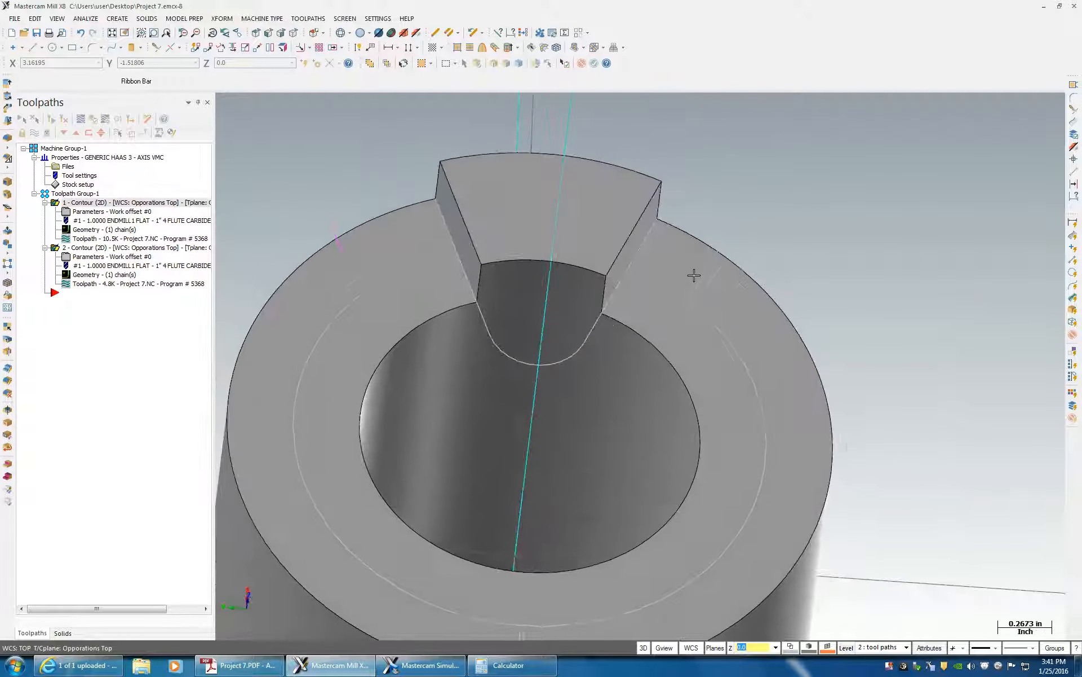
left_click(707, 274)
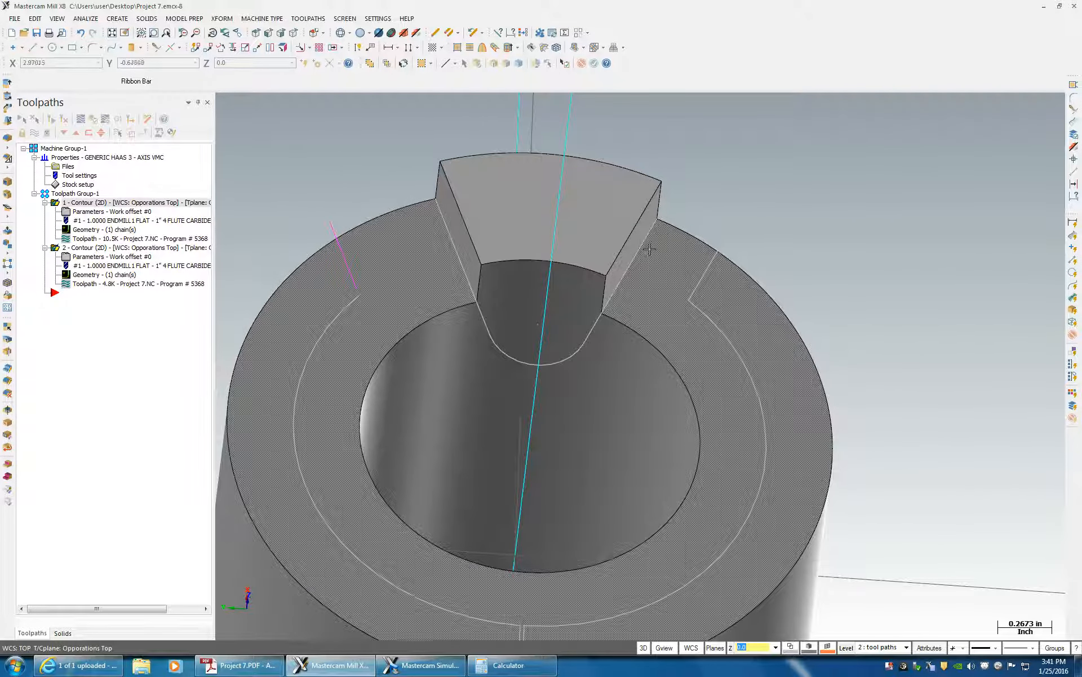
Step: Offset a copy of the straight profile line along the lug's side wall outward by 0.55
mouse_move(732, 195)
middle_mouse_down()
mouse_move(597, 232)
mouse_move(945, 331)
mouse_move(665, 225)
middle_mouse_up()
left_click(220, 18)
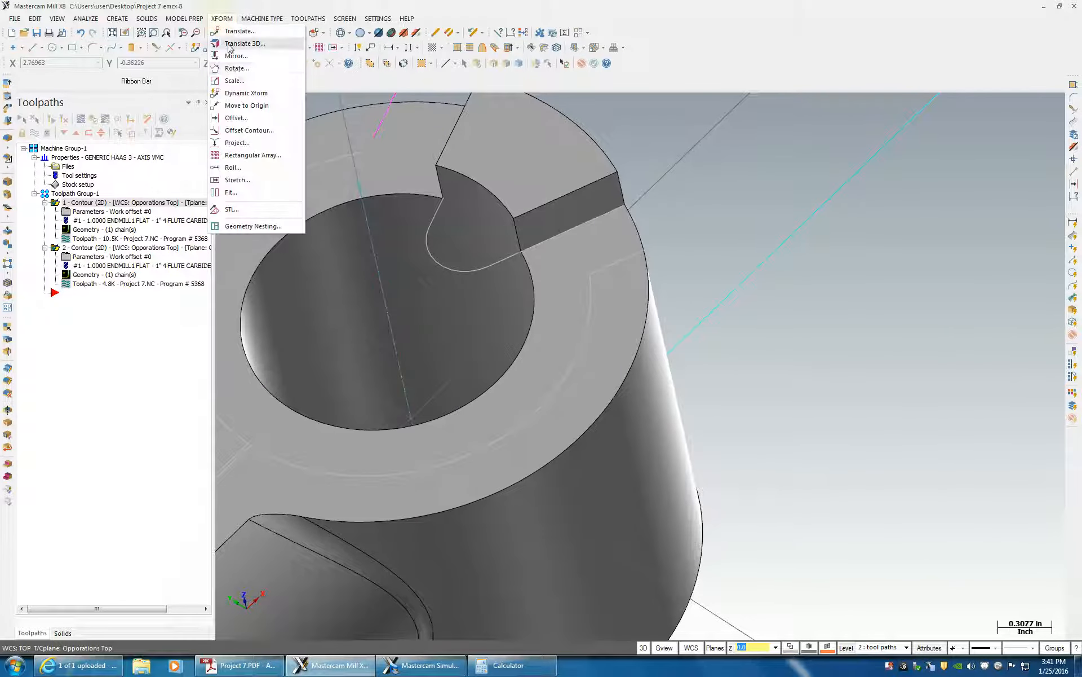
left_click(236, 117)
left_click(587, 225)
left_click(671, 324)
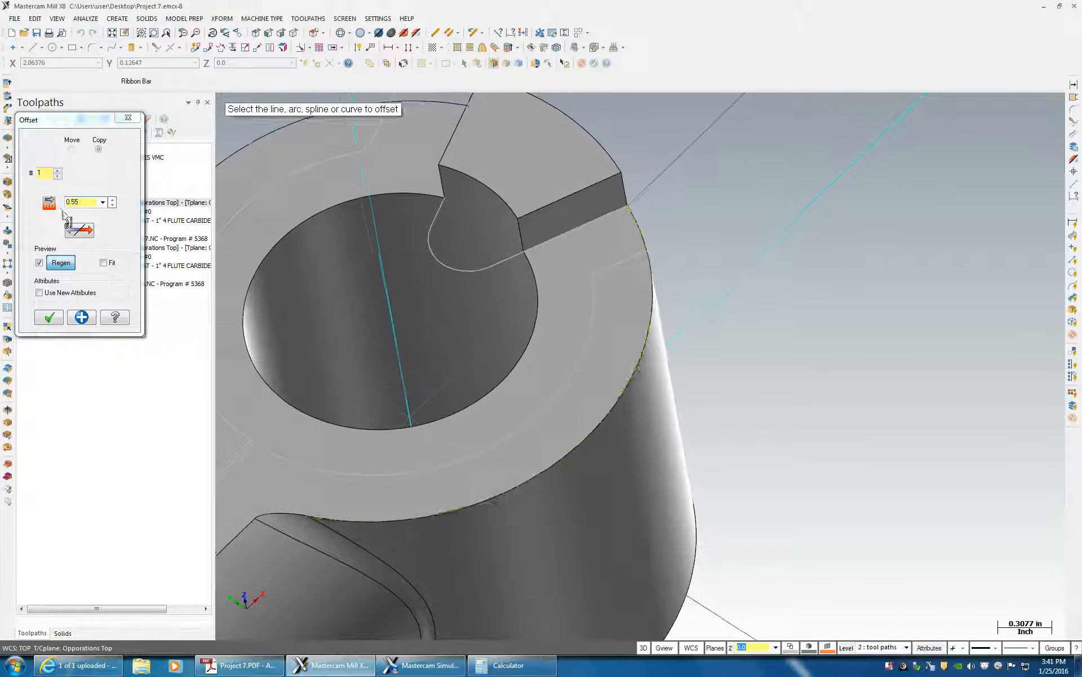
left_click(79, 229)
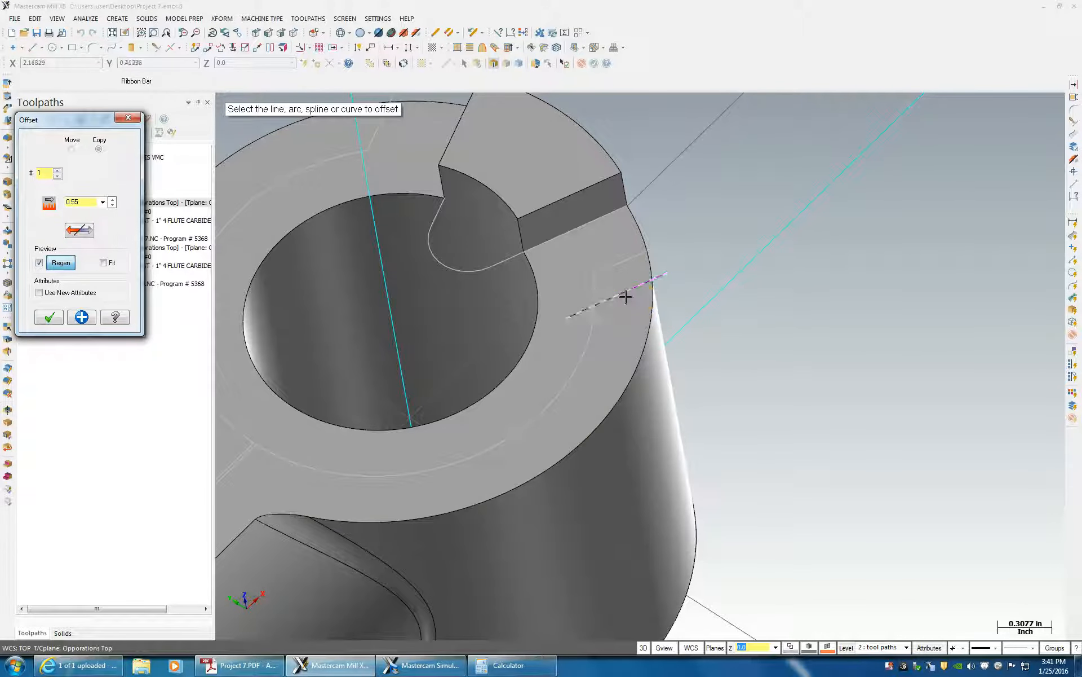
left_click(48, 323)
middle_click_drag(557, 303, 609, 301)
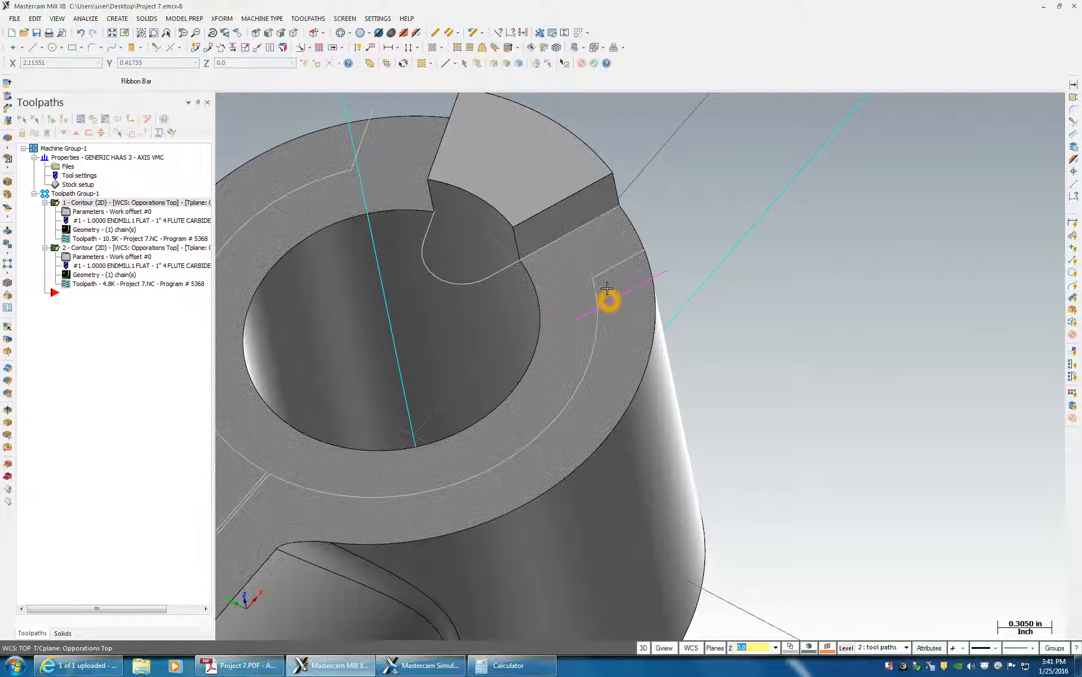
Step: Divide away the arc's excess end, the old line nearer the lug, and the new offset line's overhang inside the arc
left_click(157, 48)
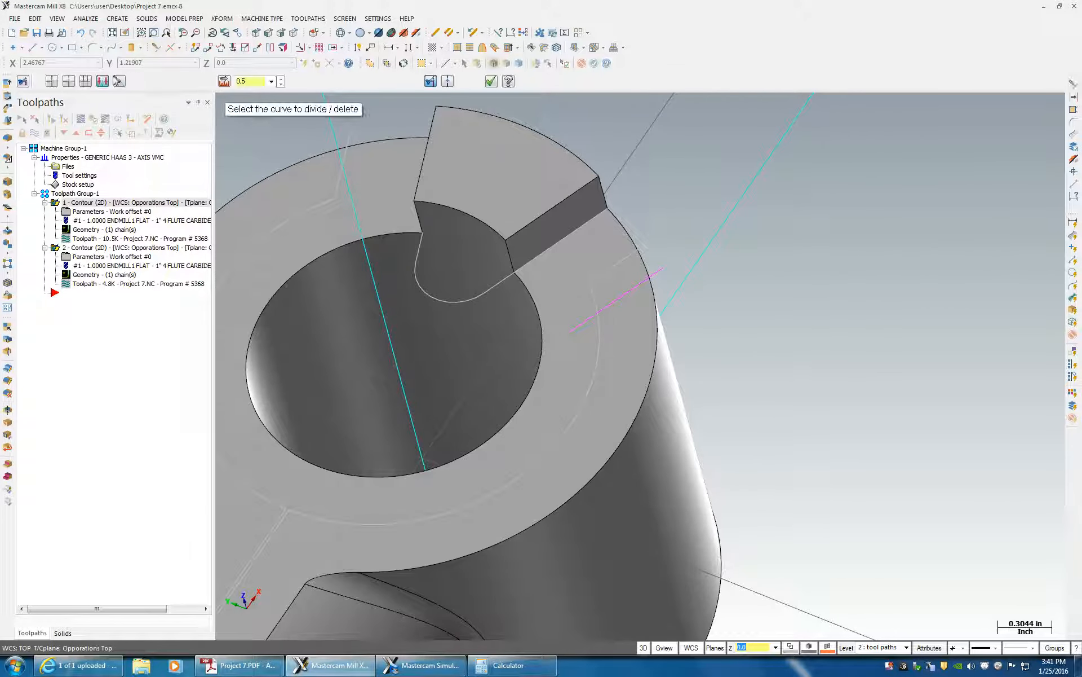
left_click(594, 284)
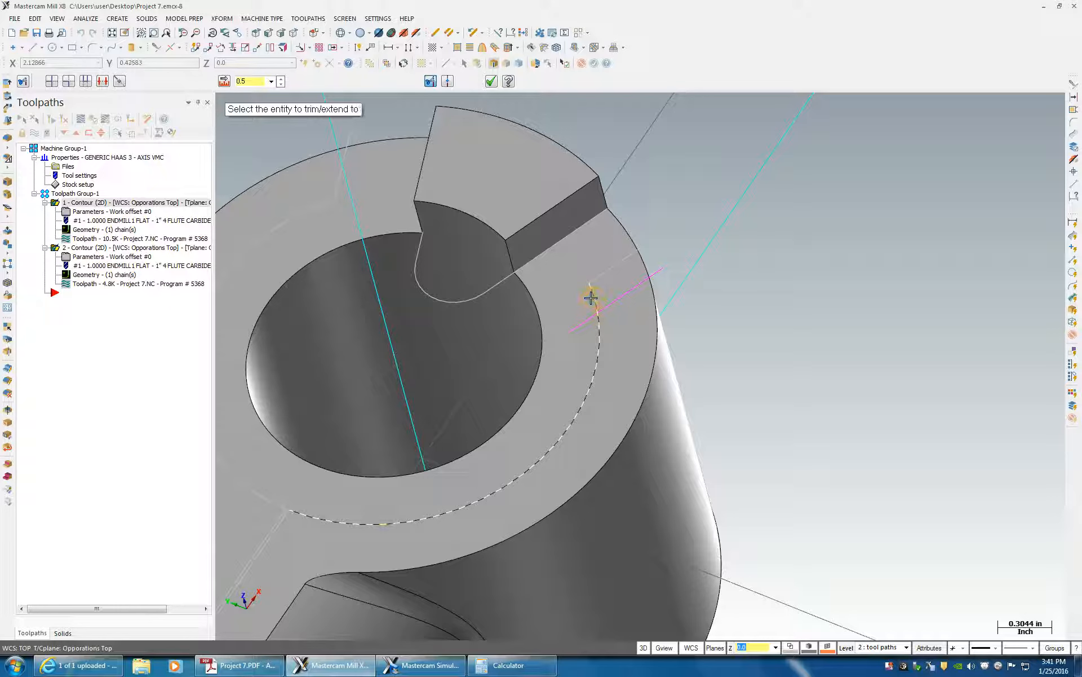
left_click(592, 287)
left_click(532, 260)
left_click(102, 81)
left_click(594, 285)
left_click(597, 275)
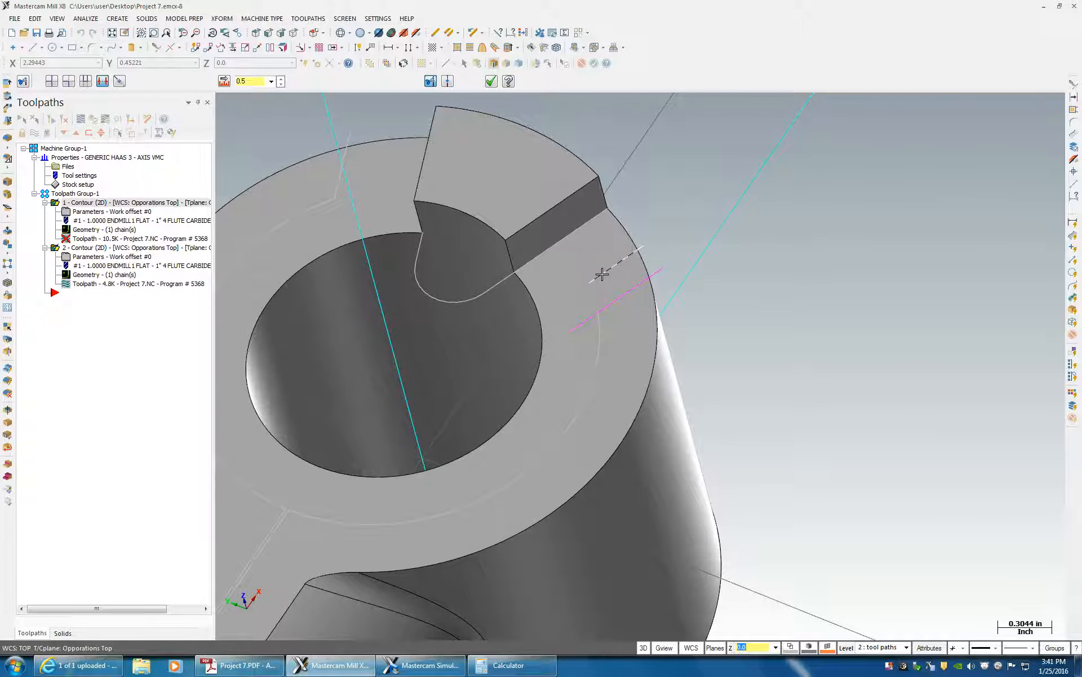
left_click(602, 274)
left_click(583, 323)
left_click(653, 224)
middle_click_drag(642, 219, 671, 223)
scroll(642, 219, "down", 1)
Step: Rechain the first contour from the new offset line along the ring and arm to the line beyond the lug, and regenerate the toolpath
left_click(75, 235)
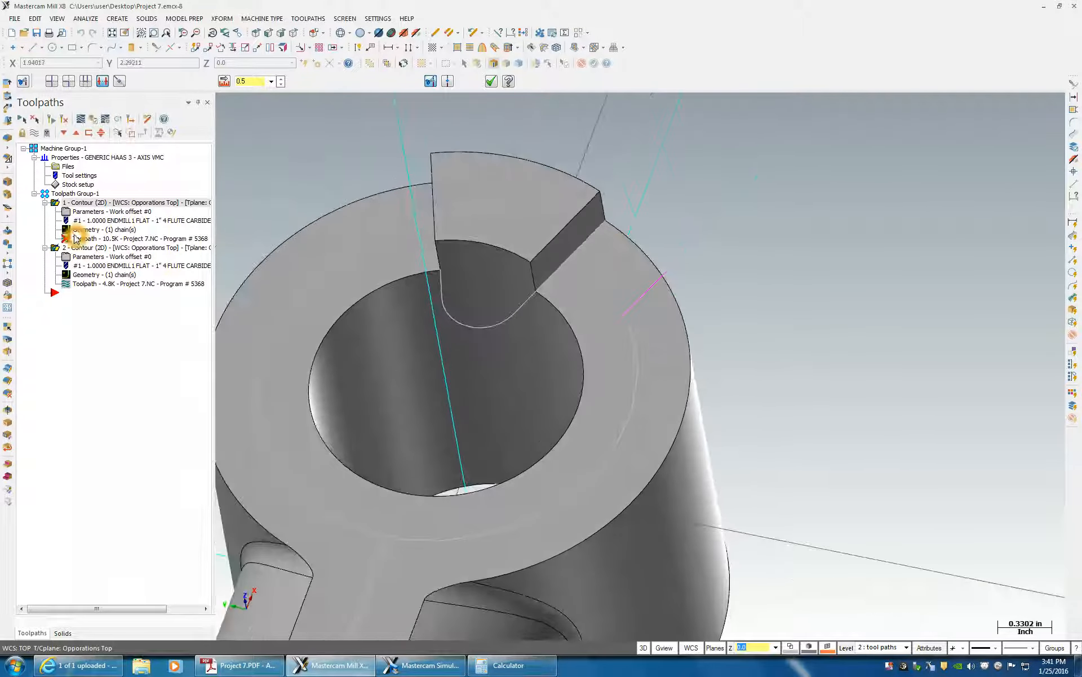
left_click(95, 230)
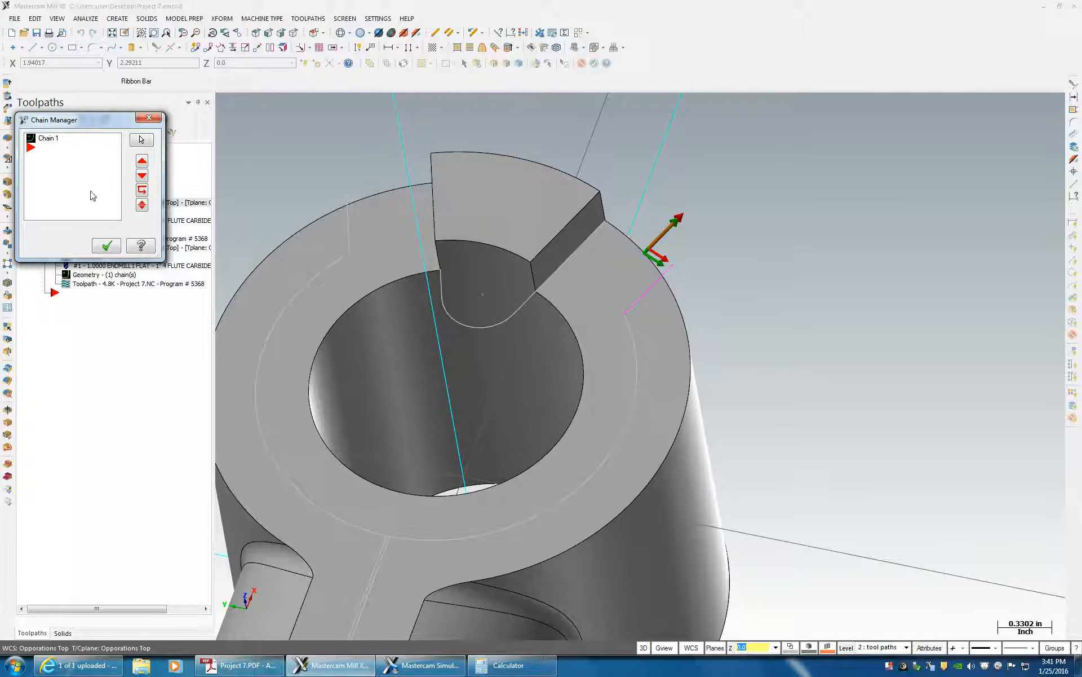
right_click(72, 168)
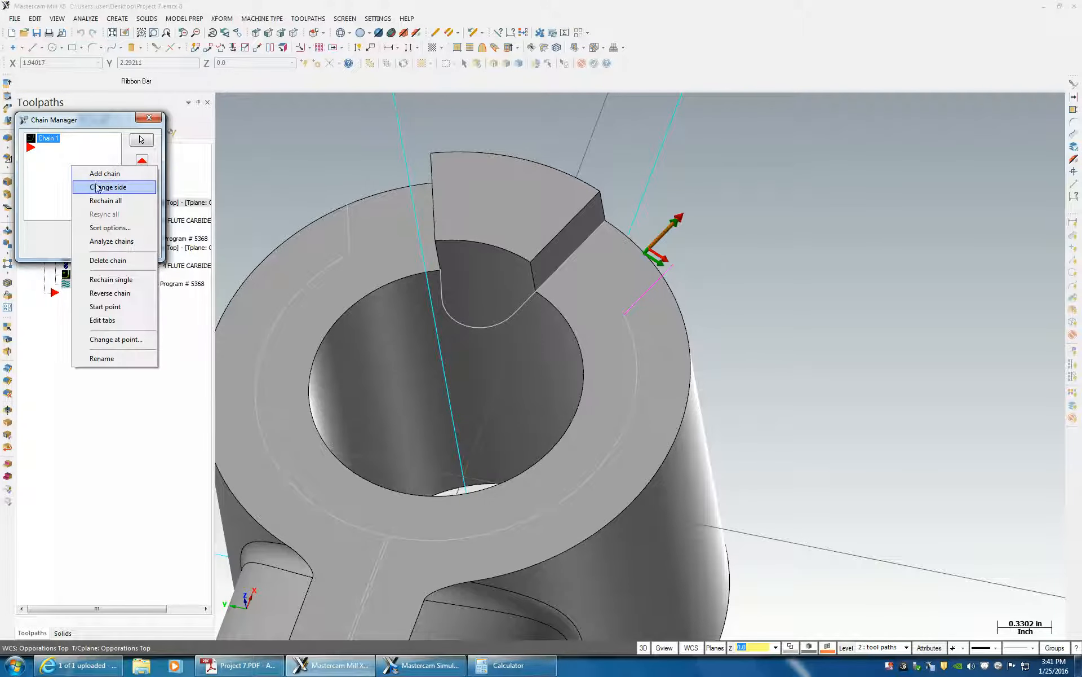
left_click(103, 200)
left_click(670, 271)
scroll(530, 454, "down", 3)
middle_click_drag(507, 464, 473, 311)
left_click(475, 452)
scroll(473, 307, "down", 2)
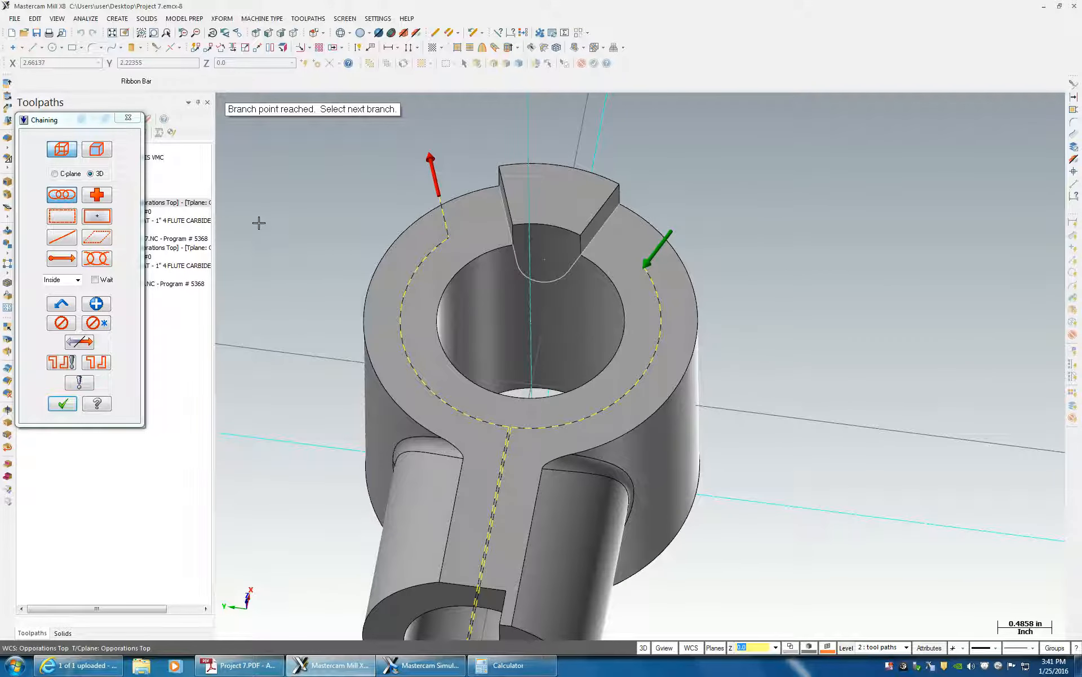
left_click(70, 407)
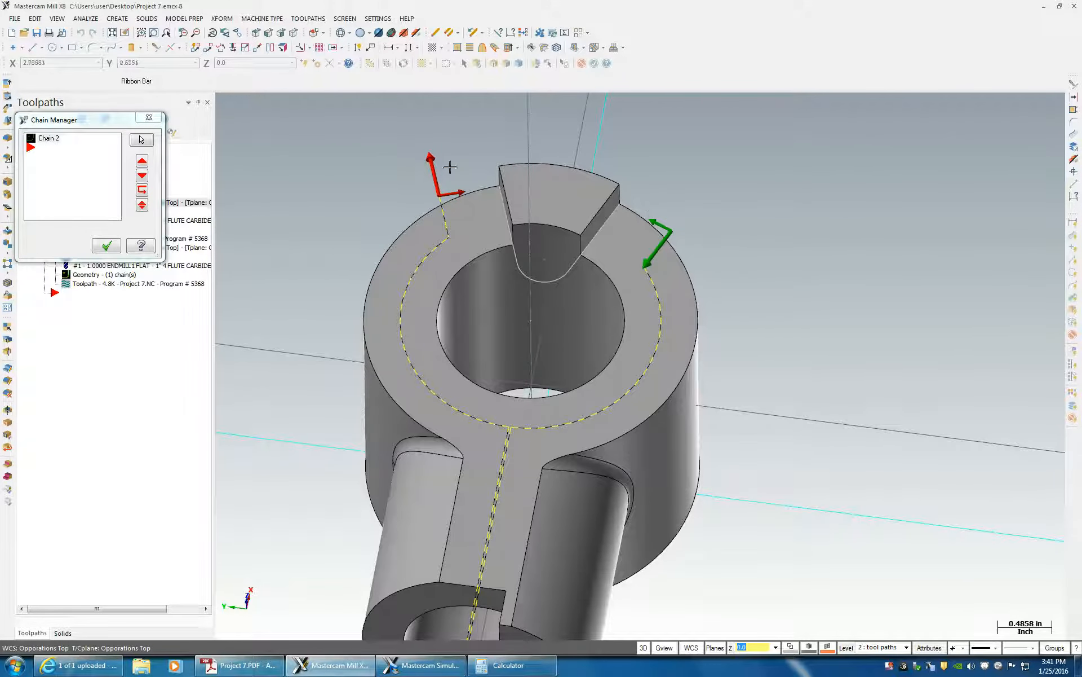
left_click(106, 246)
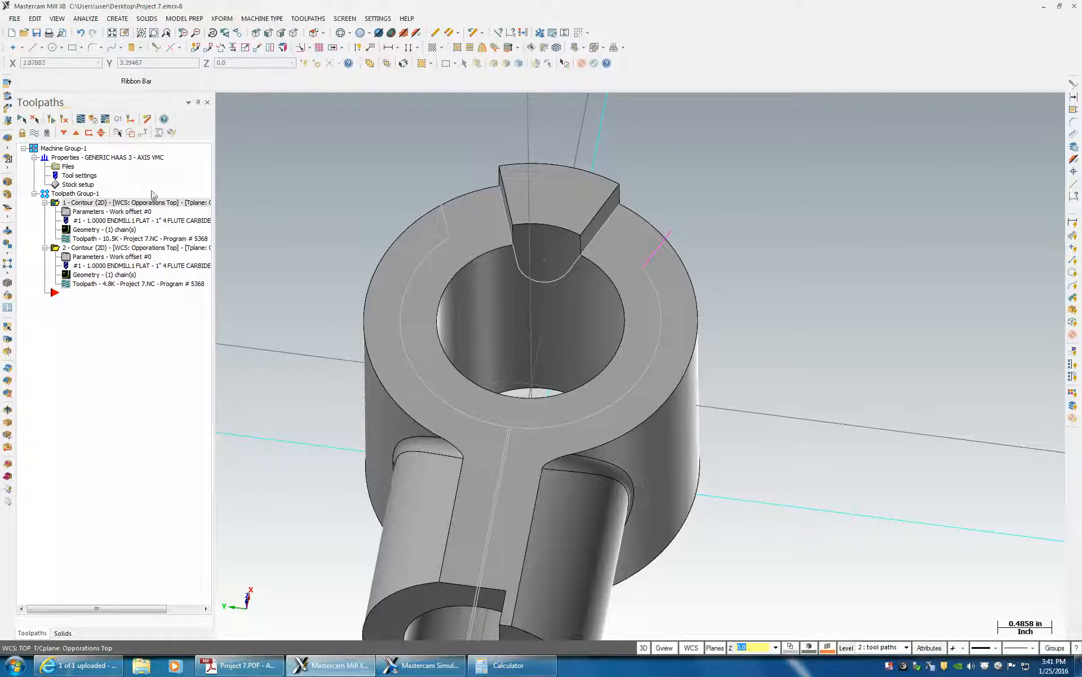
Step: Run the Verify simulation on the revised first contour together with the second contour
left_click(79, 248, "ctrl")
left_click(82, 120)
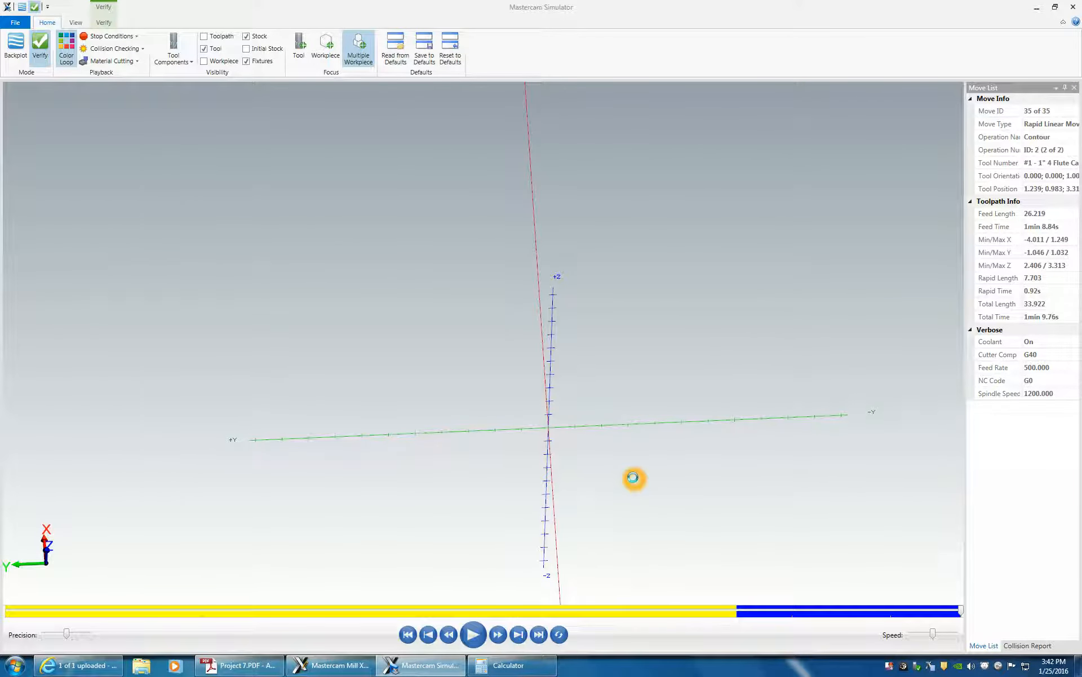
left_click_drag(629, 475, 598, 532)
left_click(473, 634)
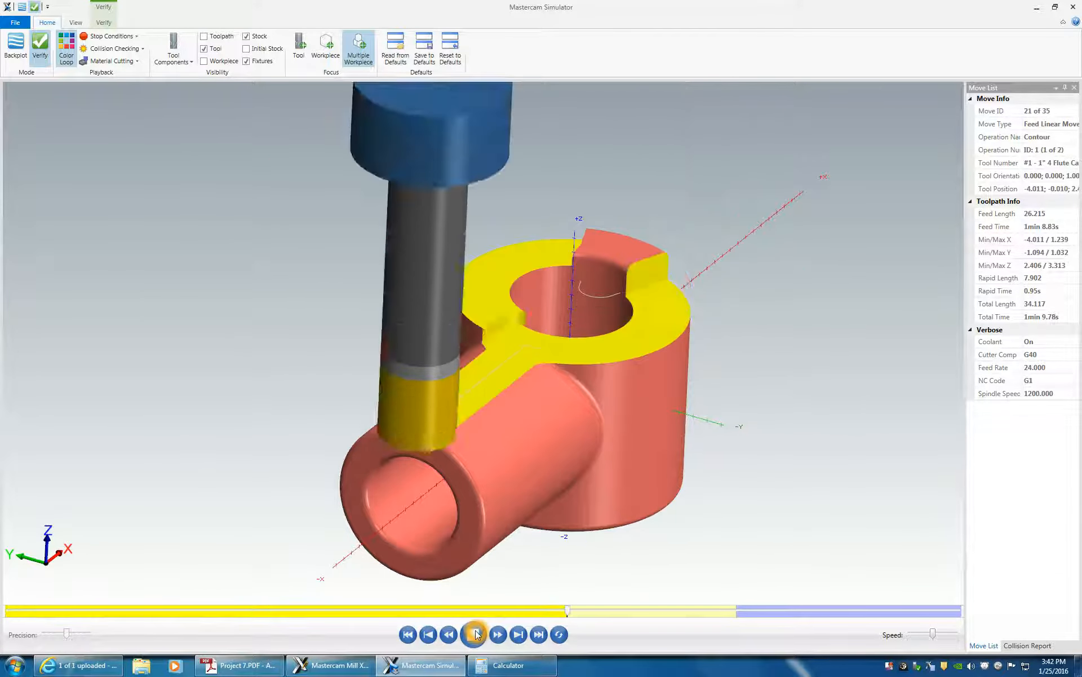
Step: Examine the cut around the lug's side walls and the machined top surface, then switch back to Mastercam Mill X8
left_click_drag(835, 335, 775, 336)
scroll(768, 337, "up", 5)
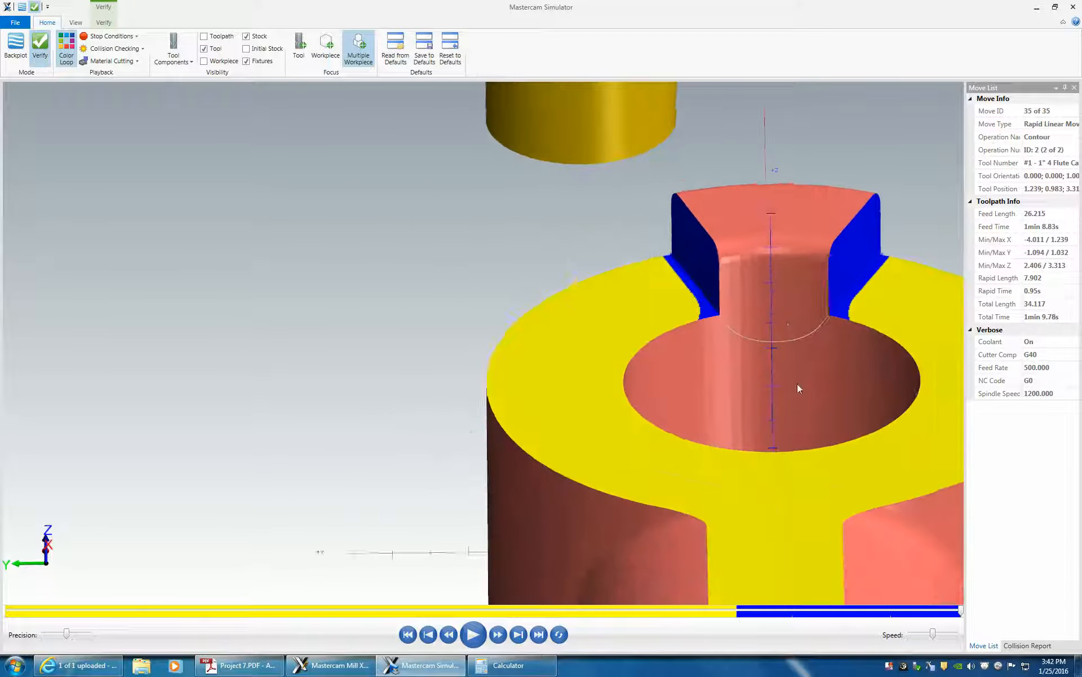
scroll(797, 384, "up", 4)
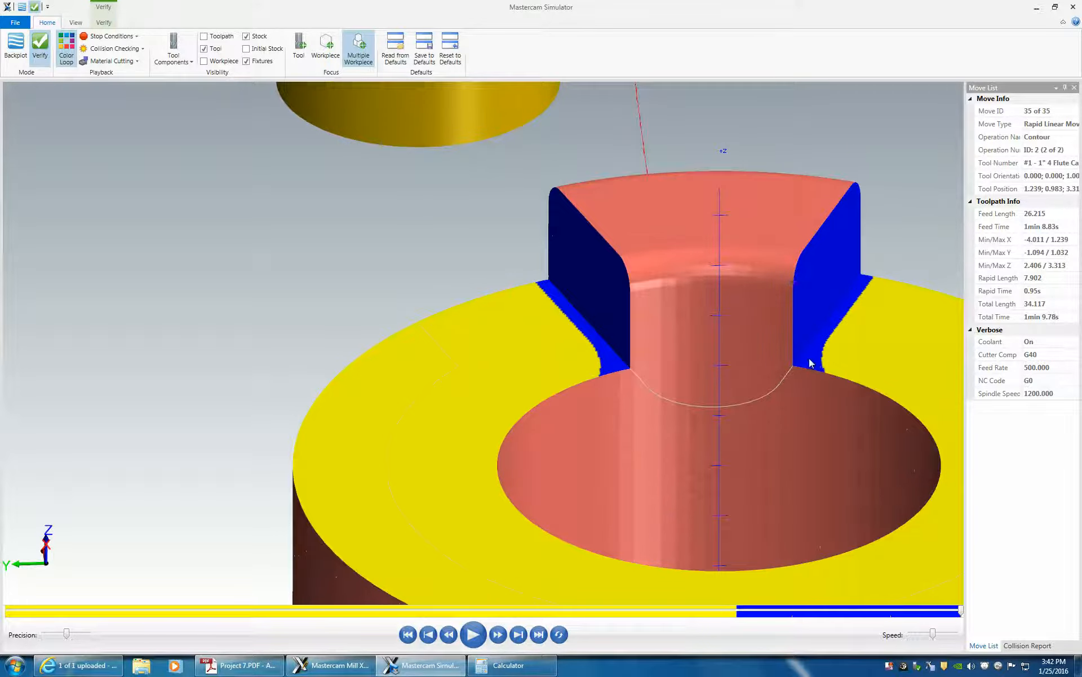
scroll(577, 306, "down", 4)
mouse_move(577, 305)
middle_mouse_down()
mouse_move(384, 254)
mouse_move(473, 215)
mouse_move(589, 359)
mouse_move(563, 302)
middle_mouse_up()
scroll(563, 302, "down", 4)
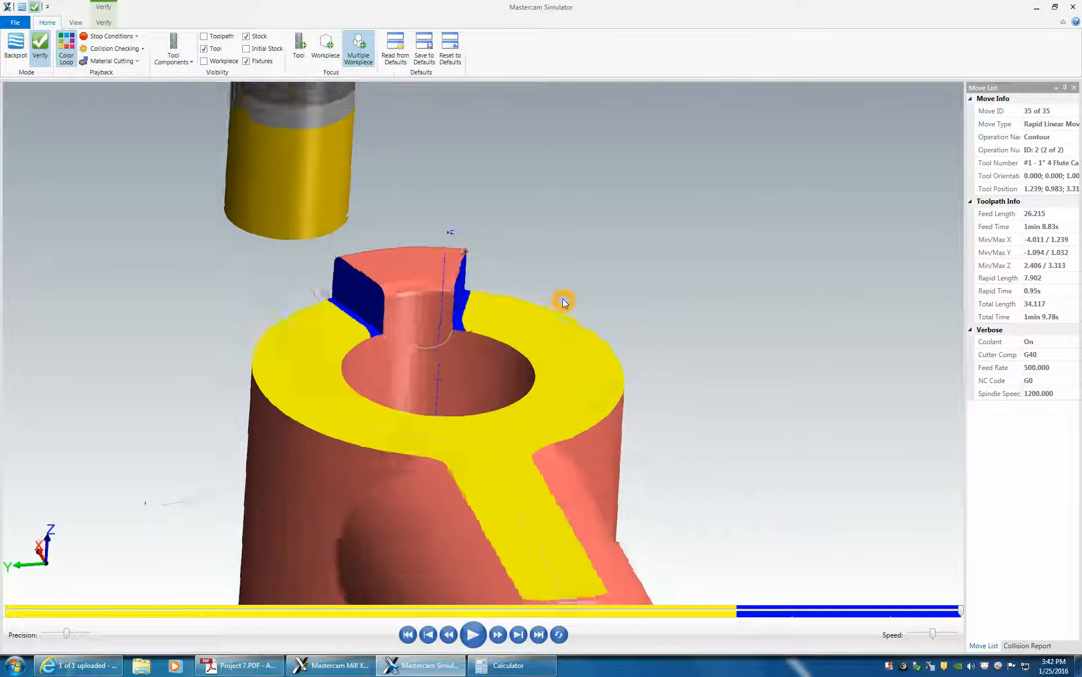
middle_click_drag(385, 307, 445, 645)
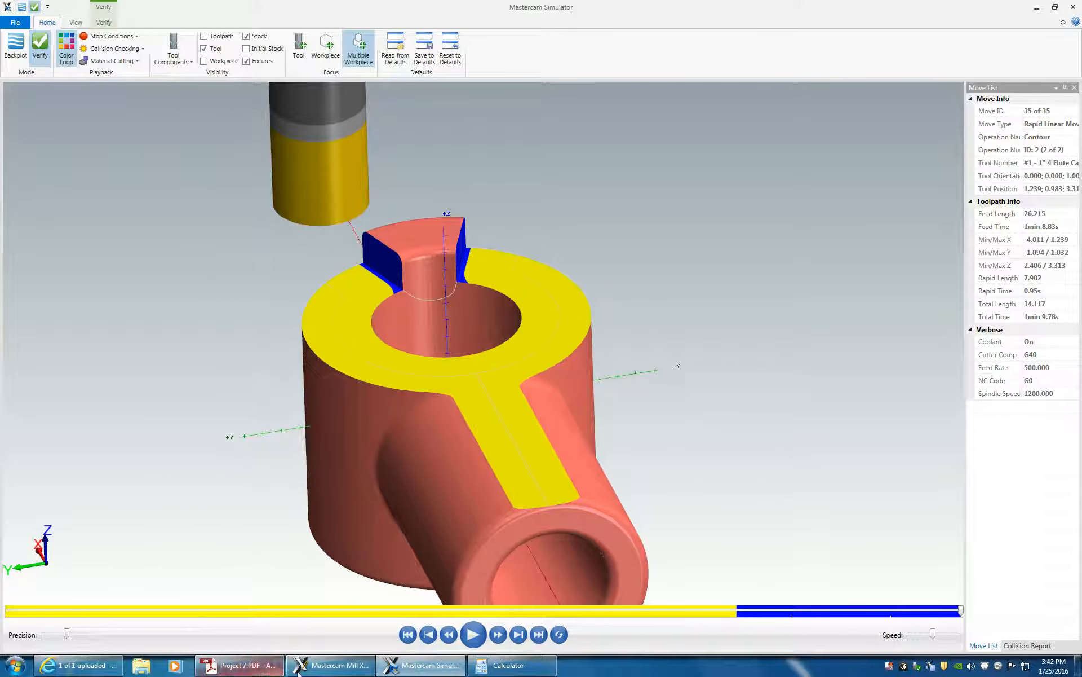
left_click(313, 666)
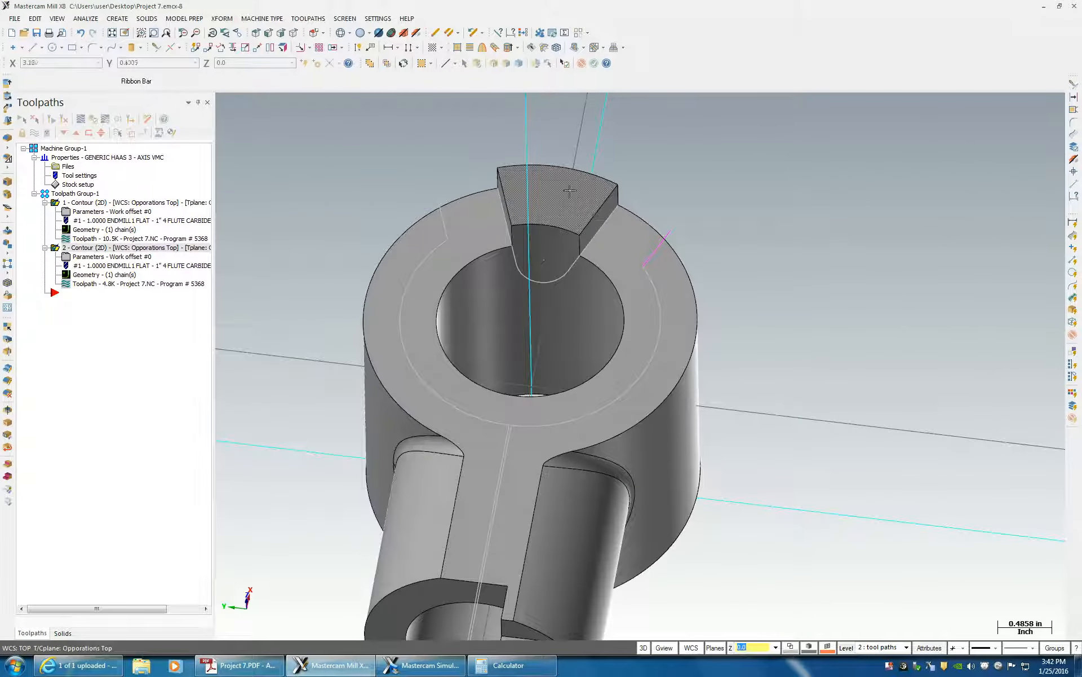
Step: Add a Face toolpath after the second contour and set its chaining to solid geometry
scroll(564, 186, "down", 3)
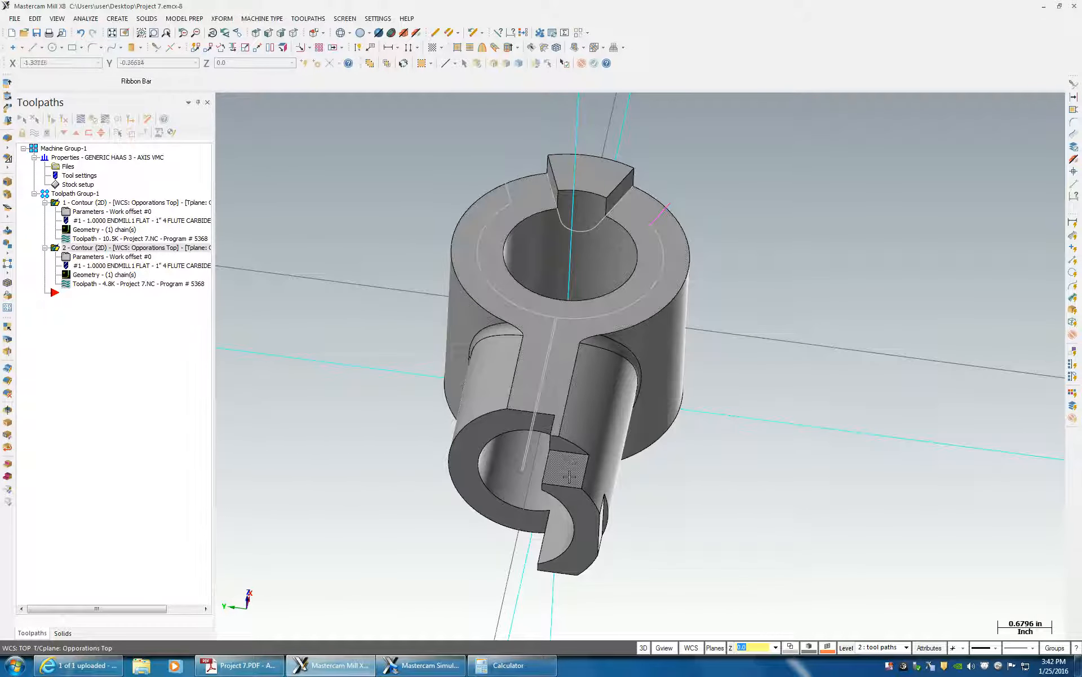
middle_click_drag(807, 63, 568, 128)
middle_click_drag(613, 195, 598, 277)
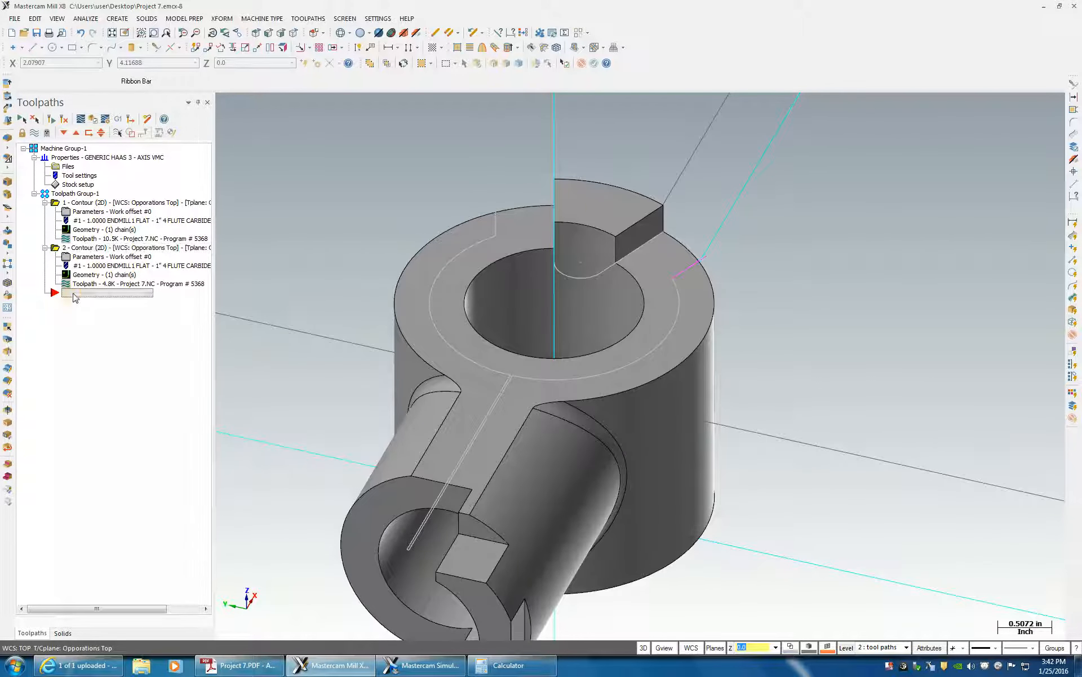
right_click(72, 293)
mouse_move(138, 309)
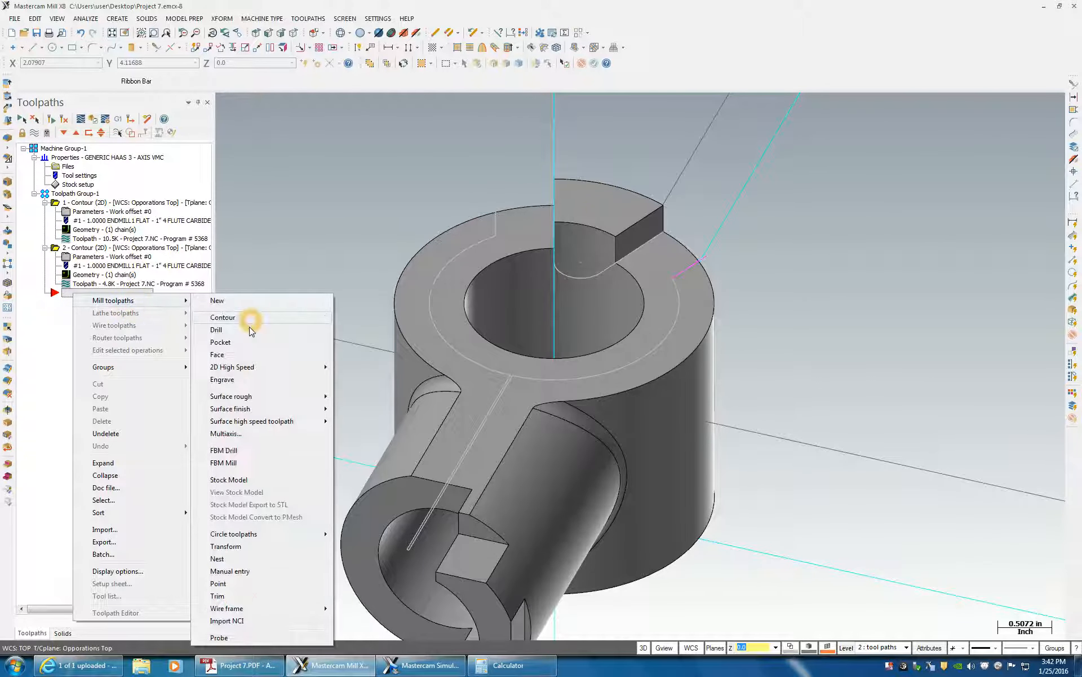
left_click(227, 354)
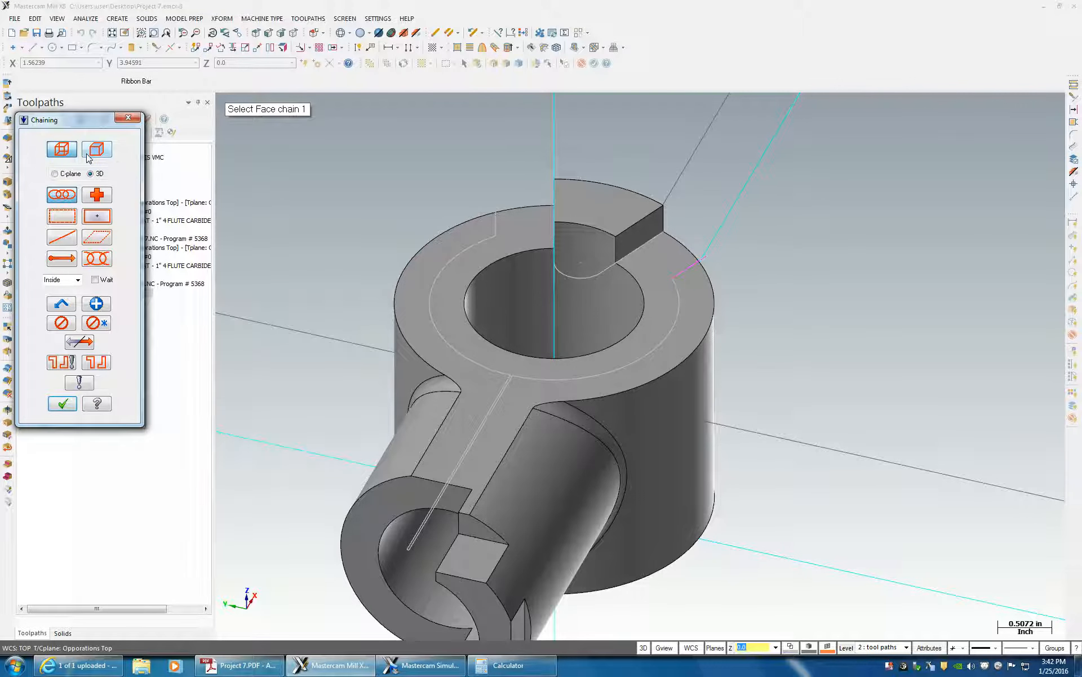
left_click(94, 151)
left_click(64, 151)
left_click(94, 151)
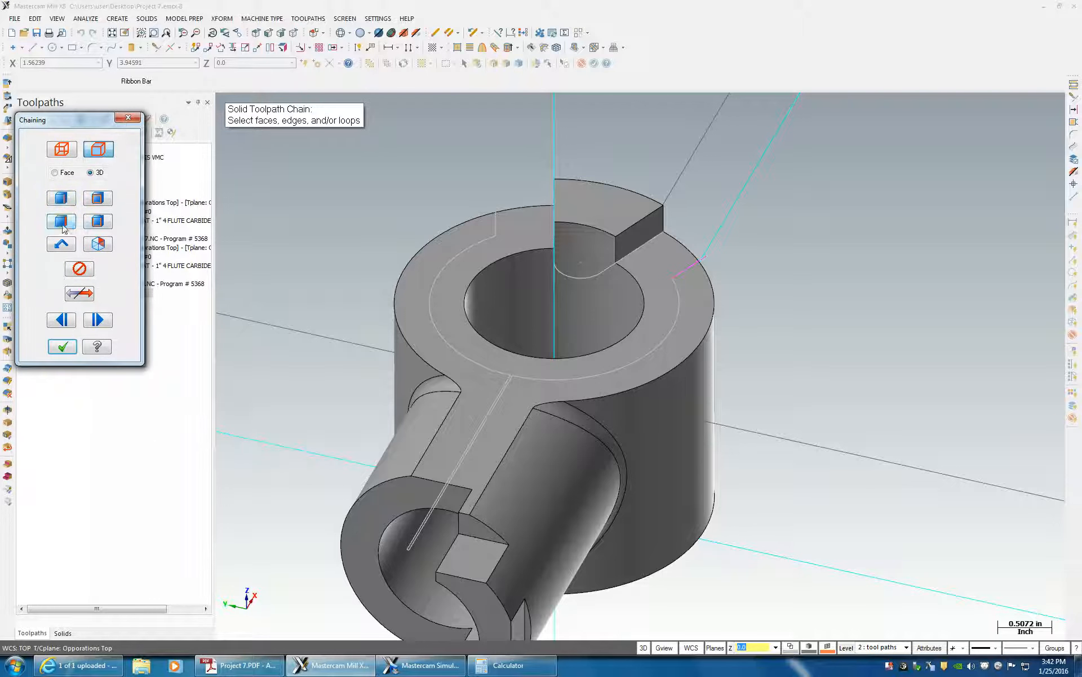
Step: Chain the loop around the raised lug's top face, switching to the other reference face, and accept it as the facing geometry
left_click(618, 206)
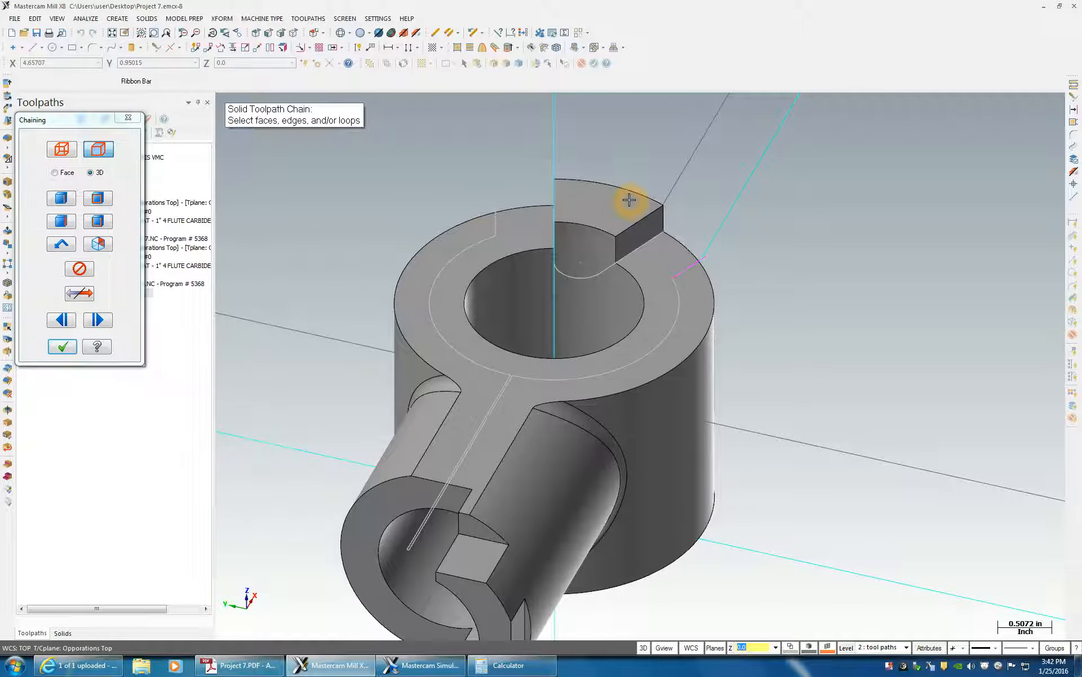
left_click(65, 199)
left_click(641, 195)
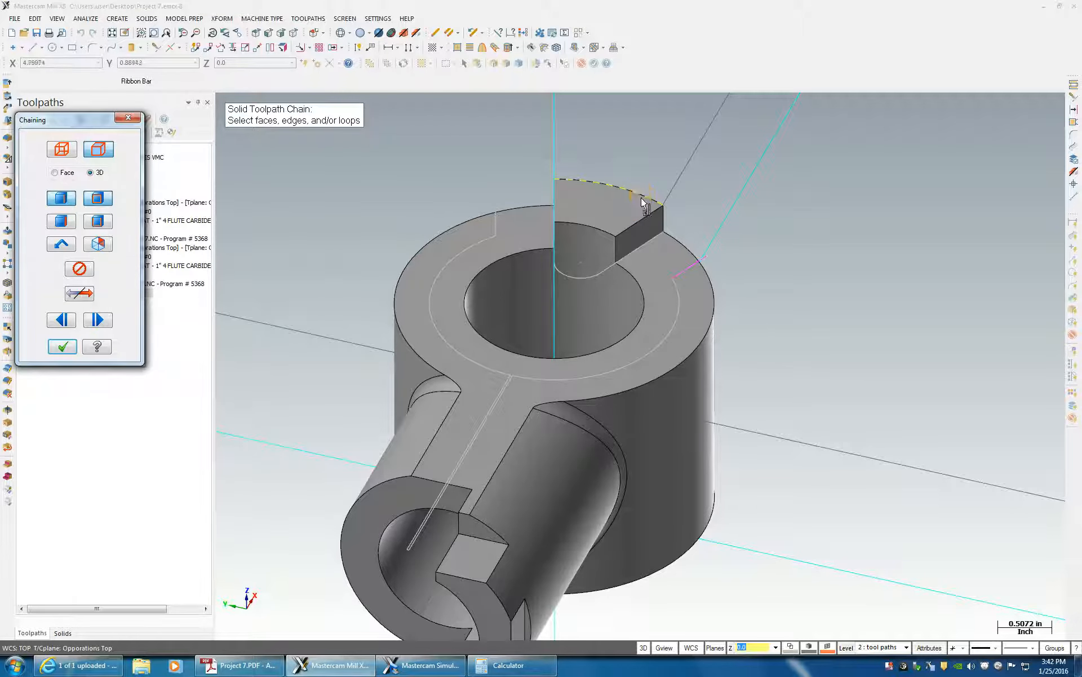
left_click(644, 207)
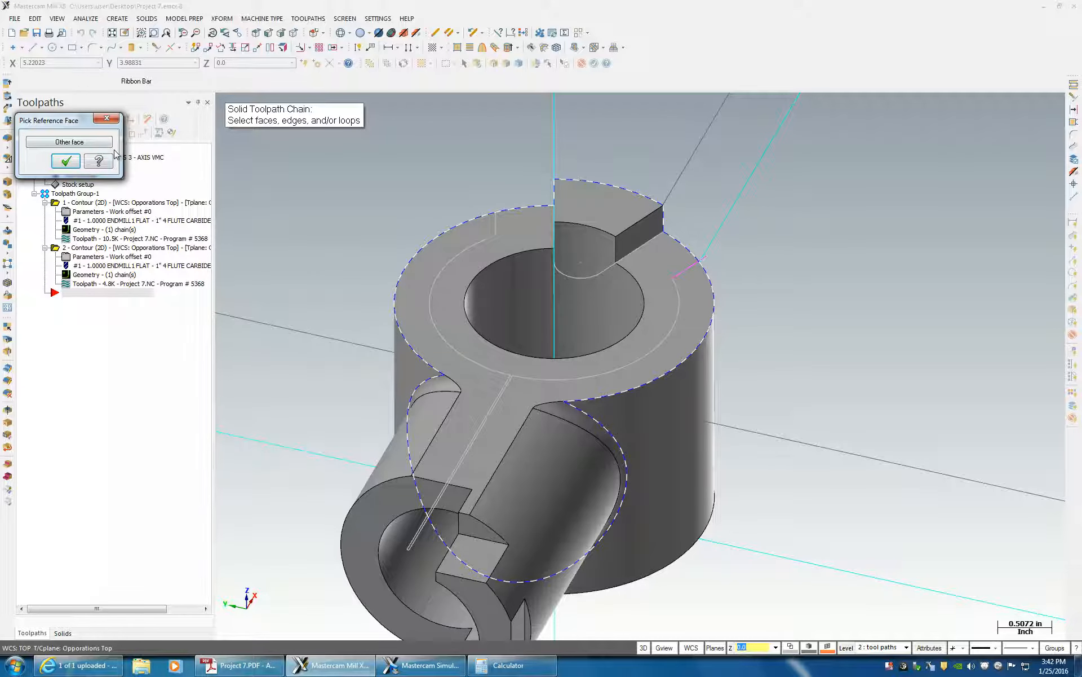
left_click(83, 142)
middle_click_drag(683, 253, 620, 304)
scroll(636, 198, "up", 2)
scroll(636, 198, "up", 1)
left_click(66, 161)
scroll(429, 234, "down", 1)
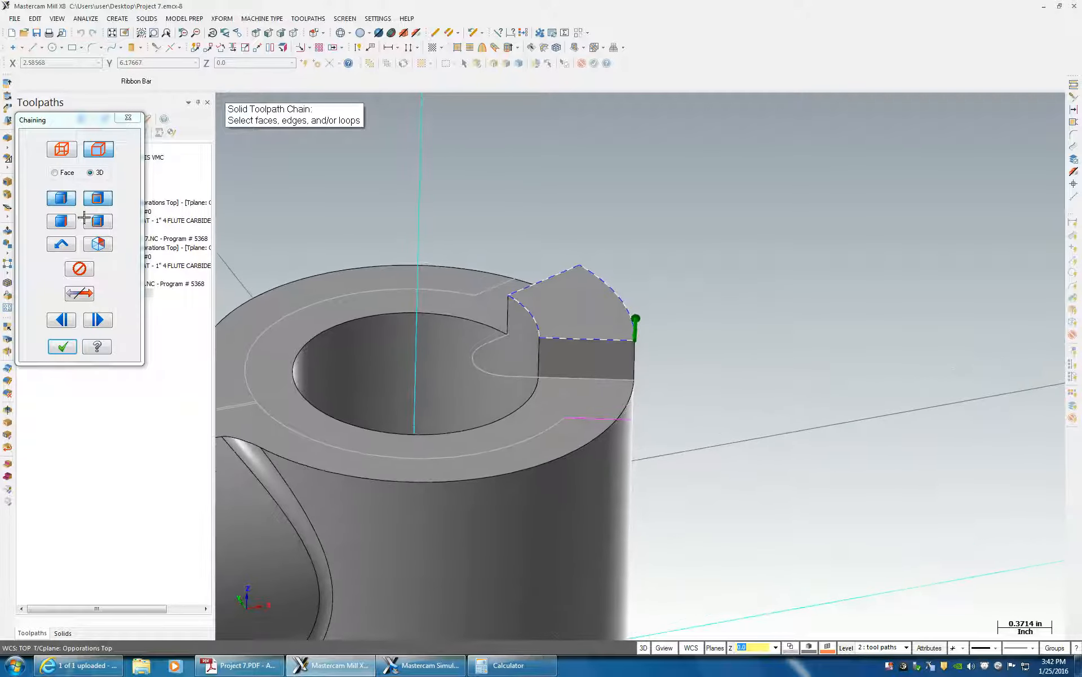
left_click(63, 345)
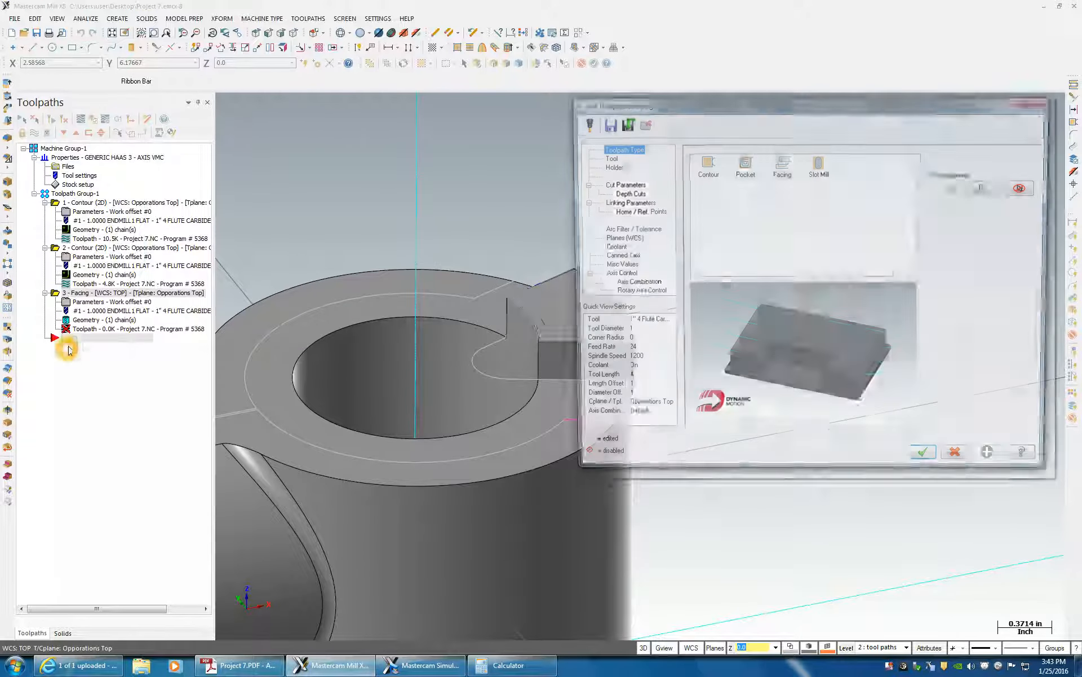
Step: Choose the 1" 4 Flute Carbide end mill, tool number 1, for the facing toolpath
left_click(607, 158)
left_click(756, 181)
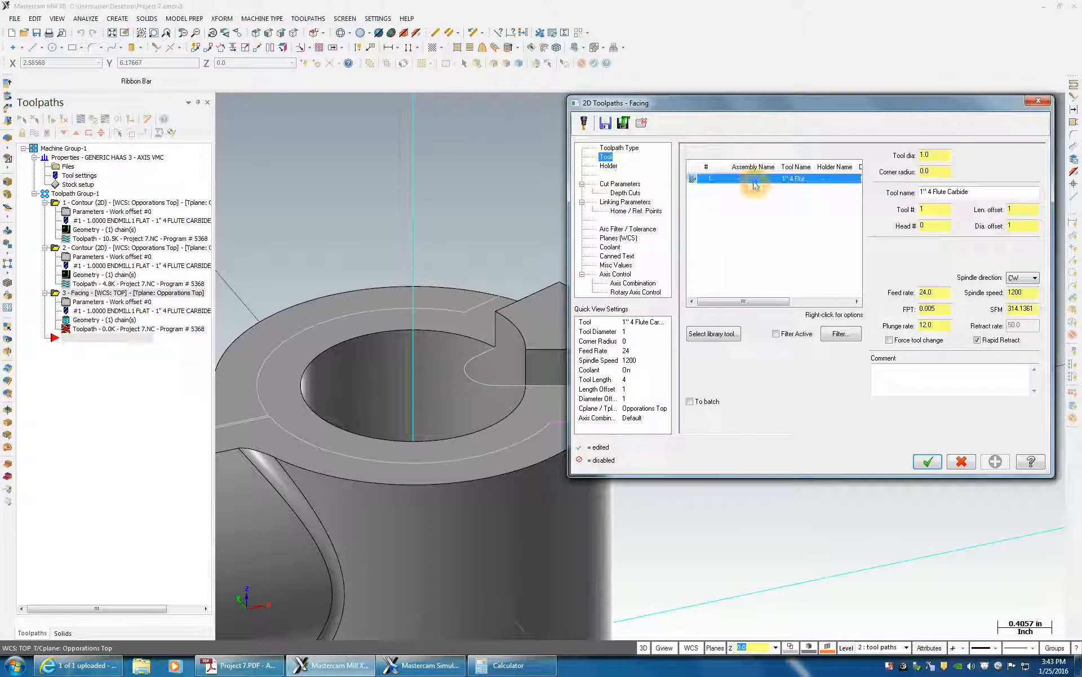
Step: Set the facing cut style to One pass and the stock to leave on floors to 0.0
left_click(619, 184)
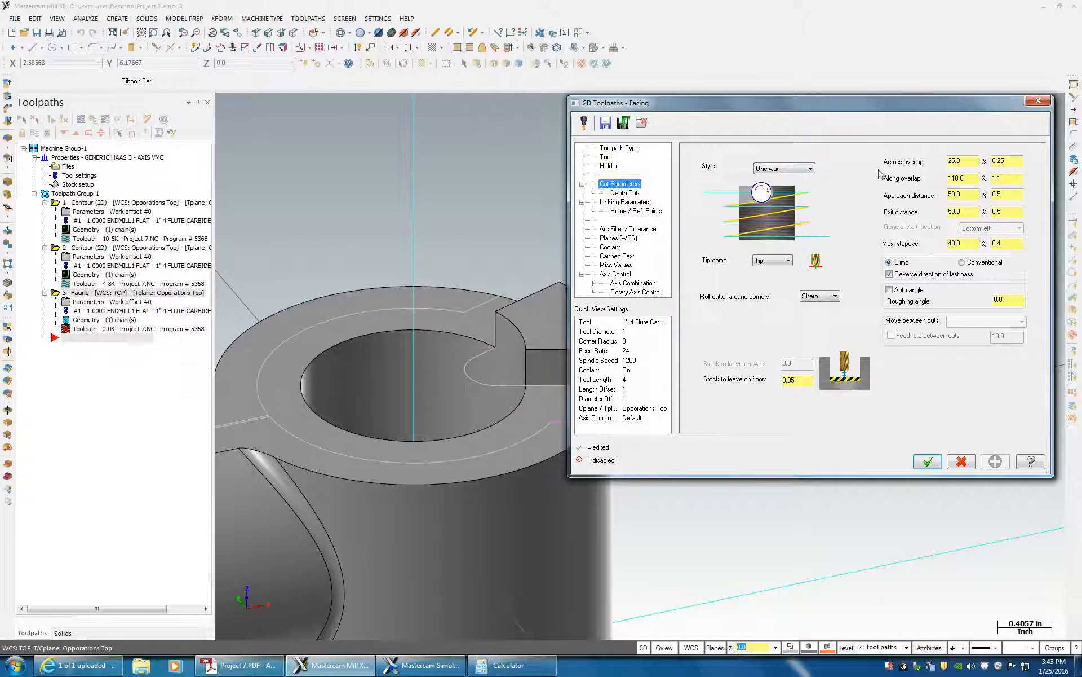
left_click(784, 169)
left_click(781, 193)
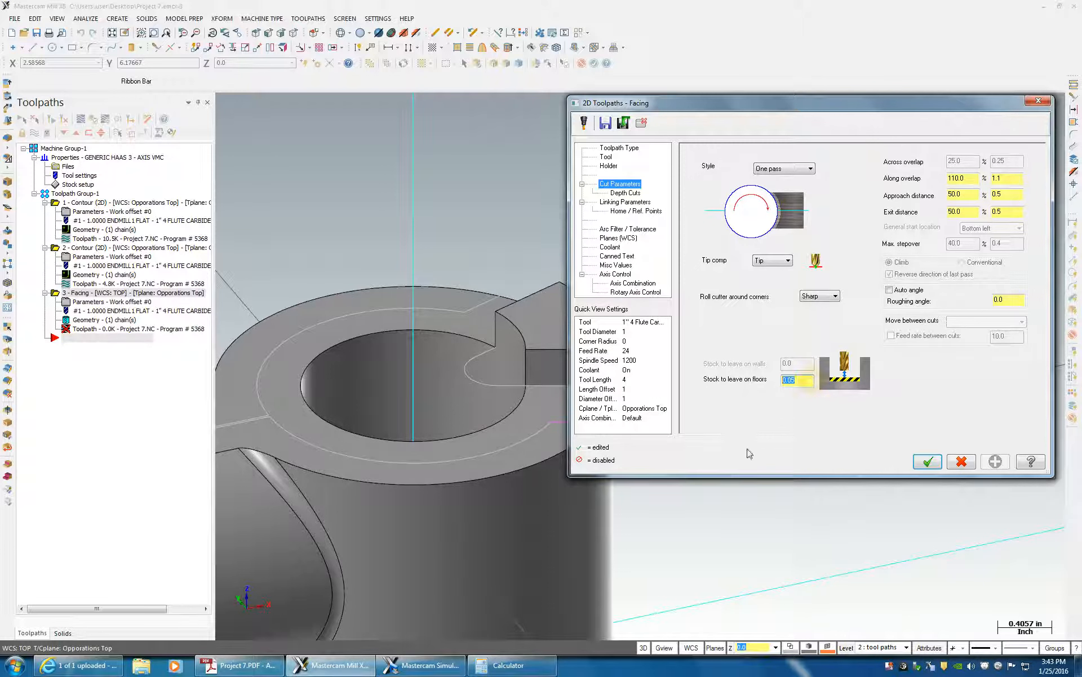
left_click(768, 444)
left_click(1008, 299)
double_click(1007, 300)
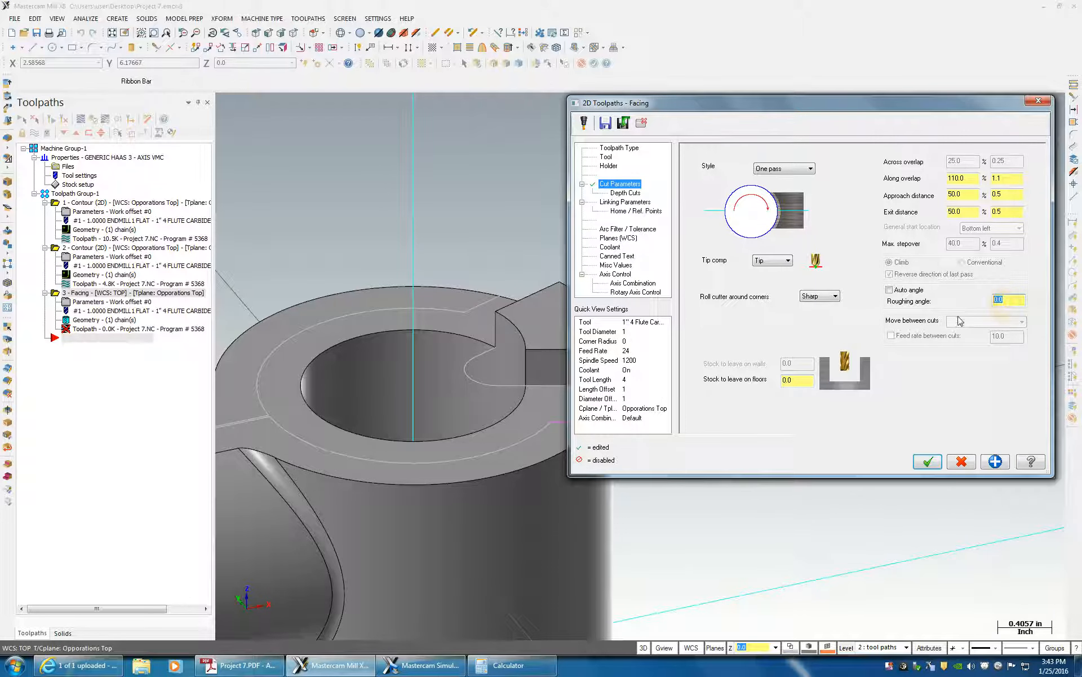
Step: Show the Casting level and pick a point on the casting's top surface as the facing's top of stock
left_click(627, 203)
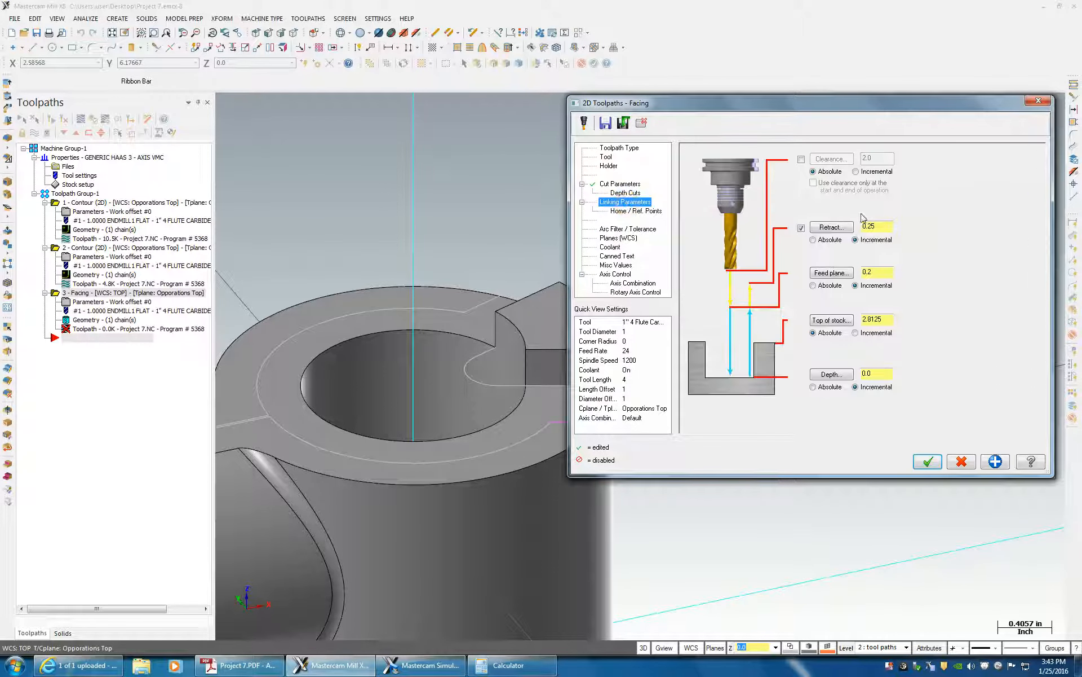
right_click(886, 317)
left_click(844, 320)
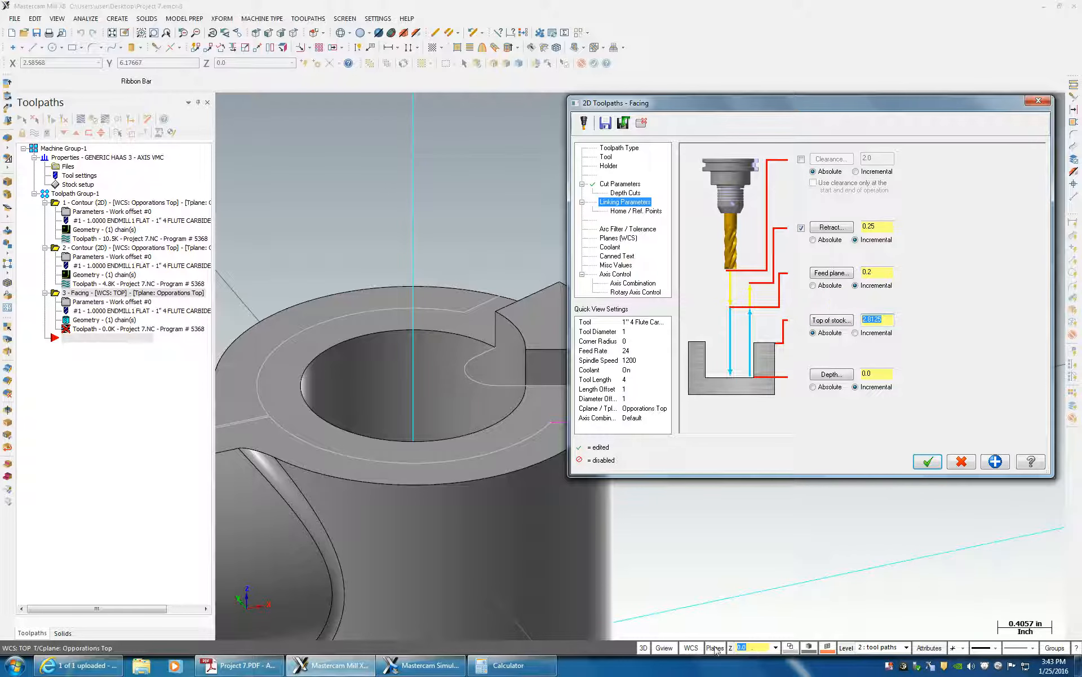
left_click(832, 319)
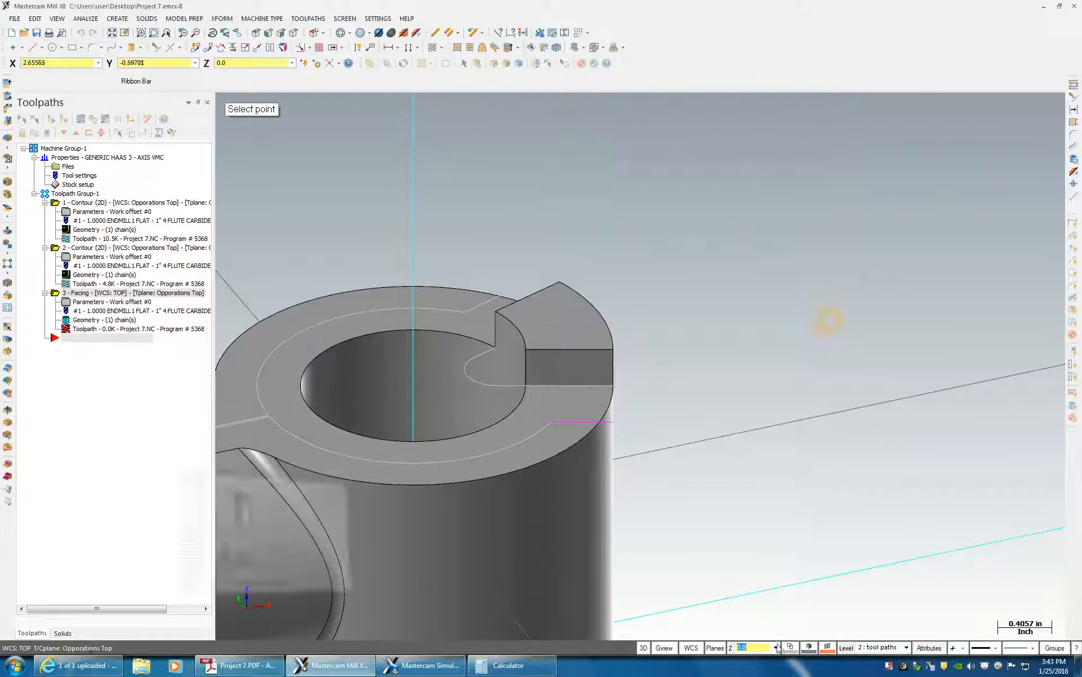
left_click(846, 648)
left_click(195, 257)
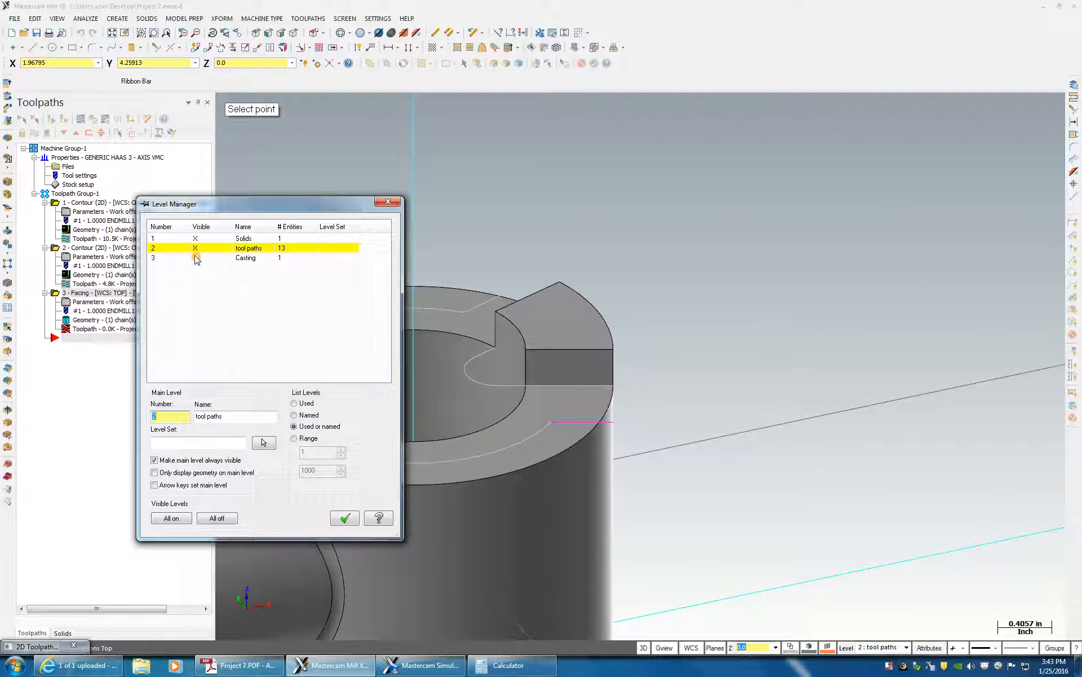
left_click(521, 315)
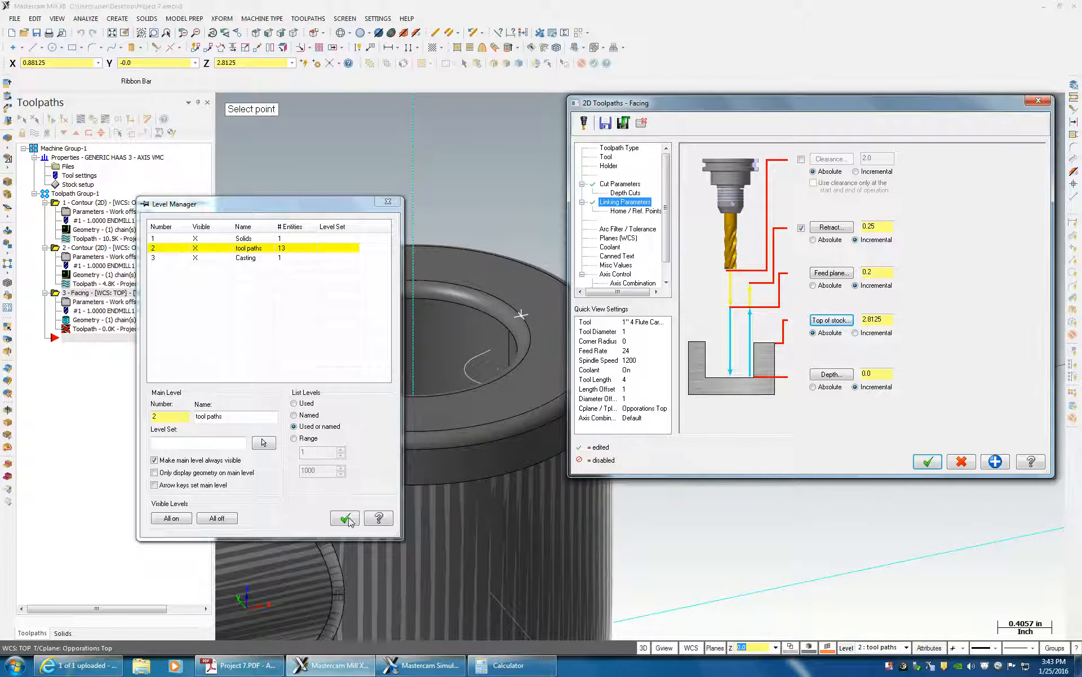
Step: Copy the 2.8125 top-of-stock value into the facing's retract and feed plane heights
double_click(889, 318)
key("ctrl+c")
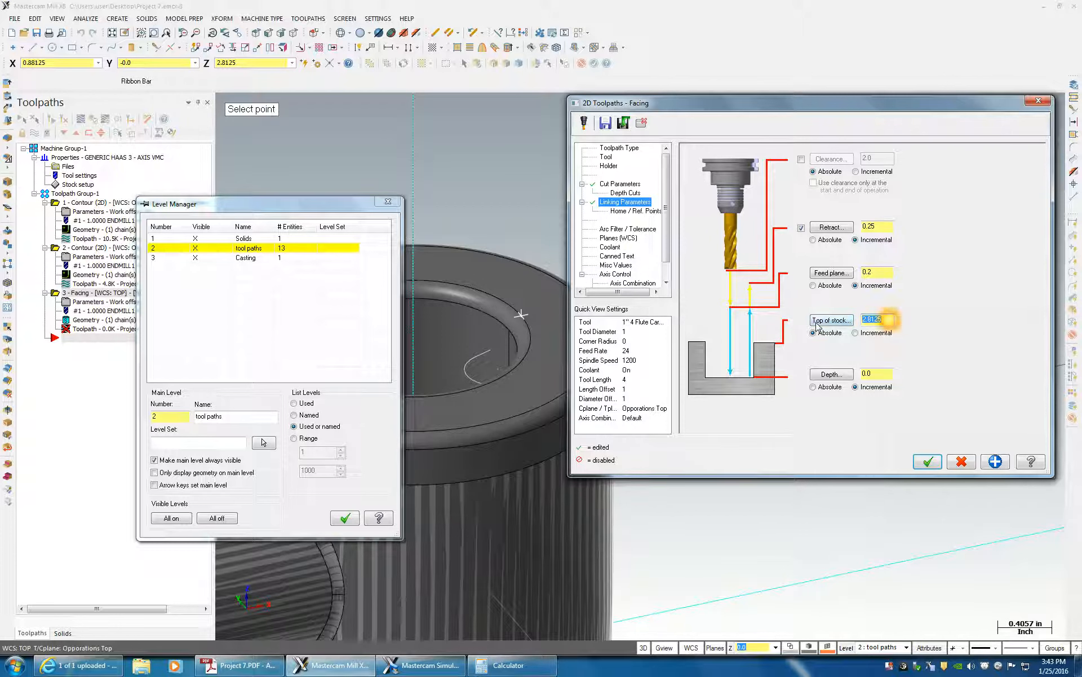
double_click(883, 227)
key("ctrl+v")
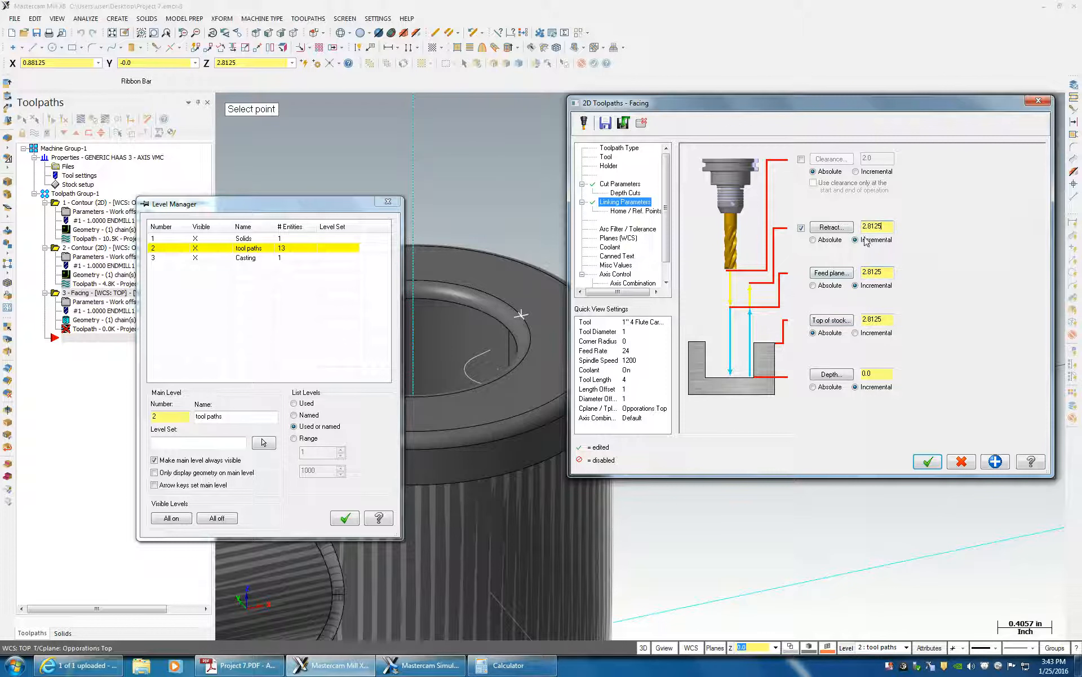
left_click(930, 364)
left_click(881, 372)
Step: Set the facing's working coordinate system to Opporations Top, accept the parameters and keep the operation
left_click(614, 238)
left_click(725, 312)
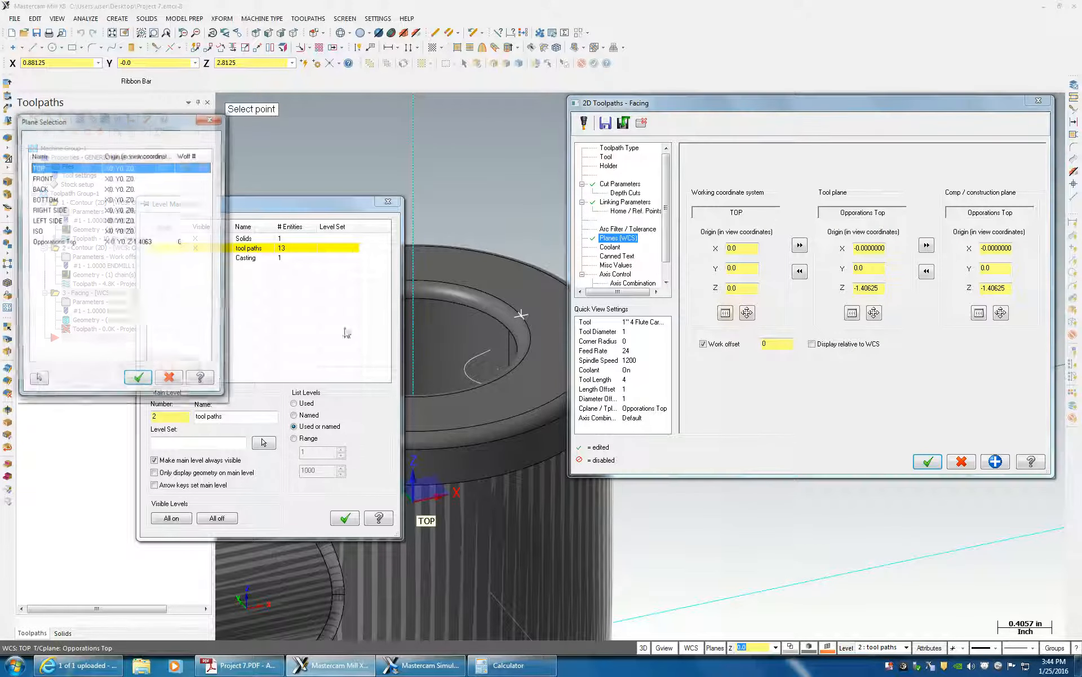
left_click(54, 241)
left_click(137, 377)
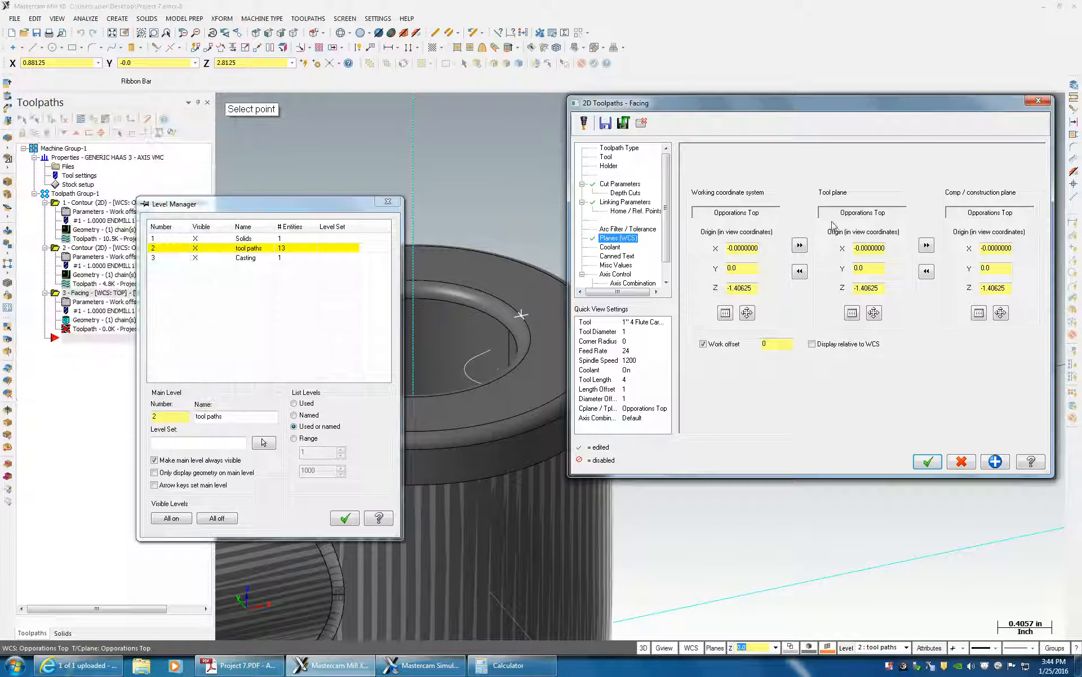
left_click(614, 249)
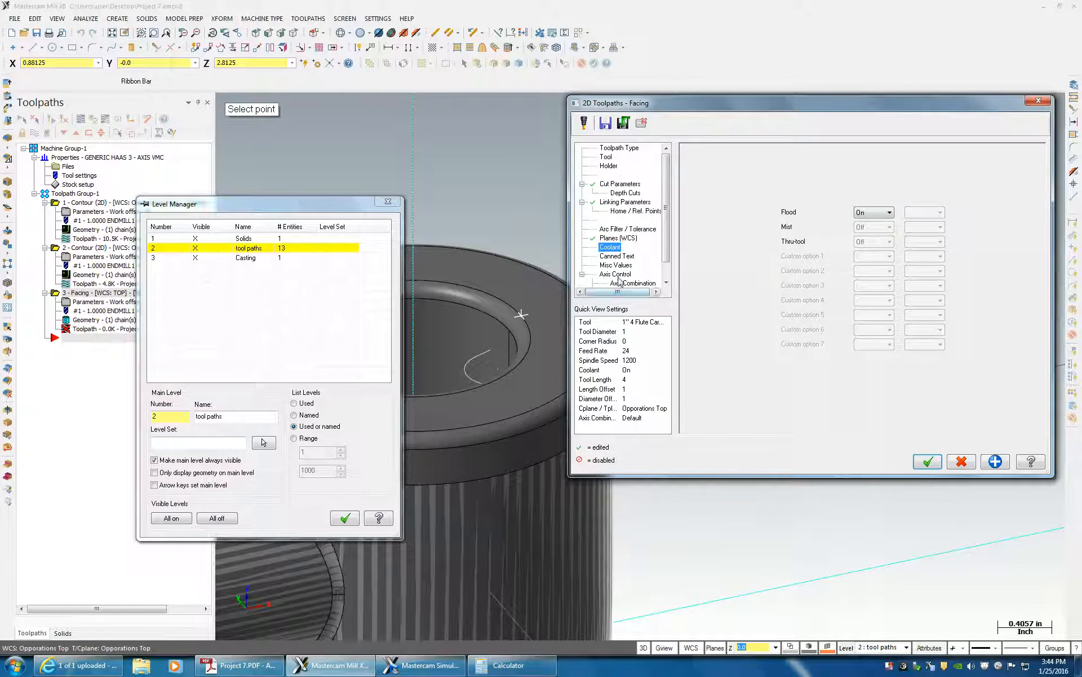
left_click(928, 462)
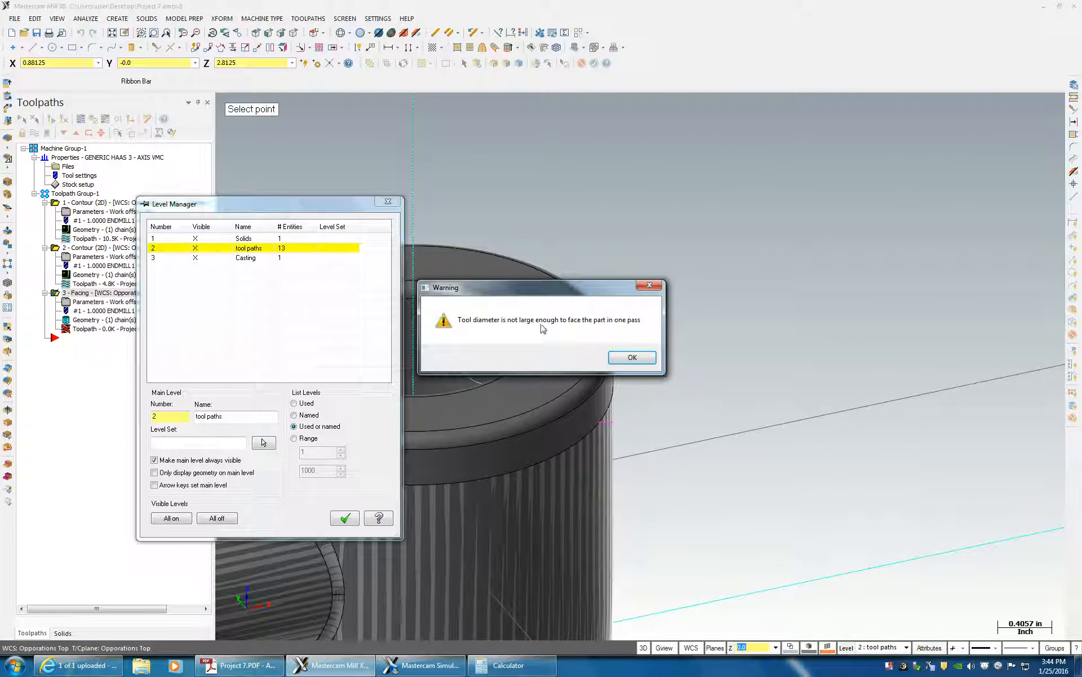
left_click(626, 358)
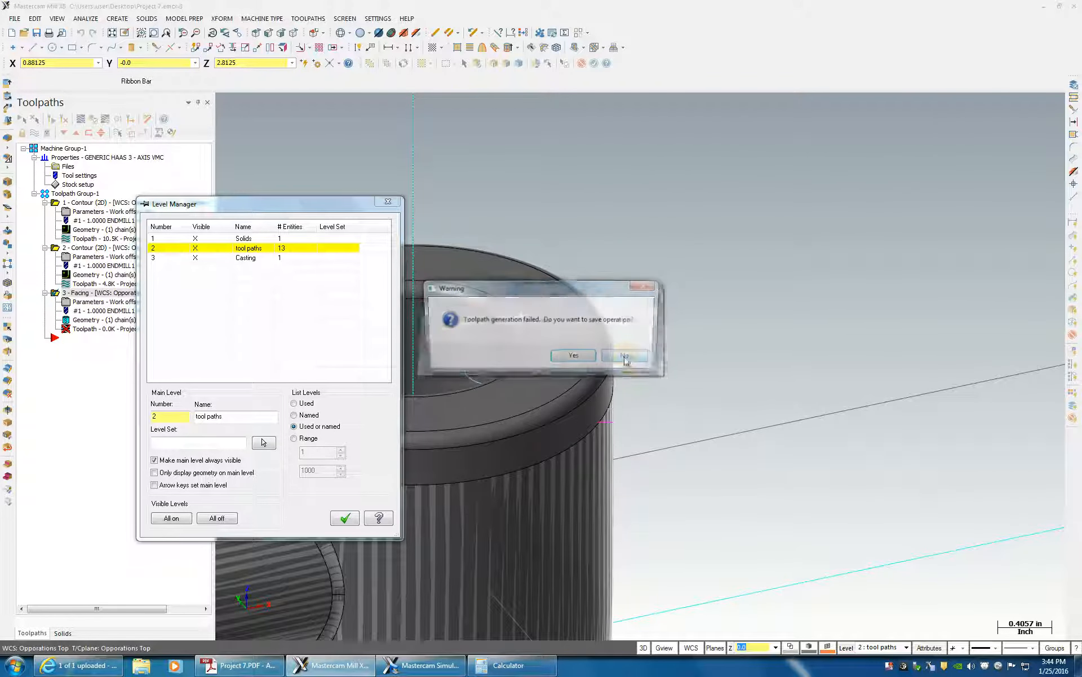
left_click(575, 358)
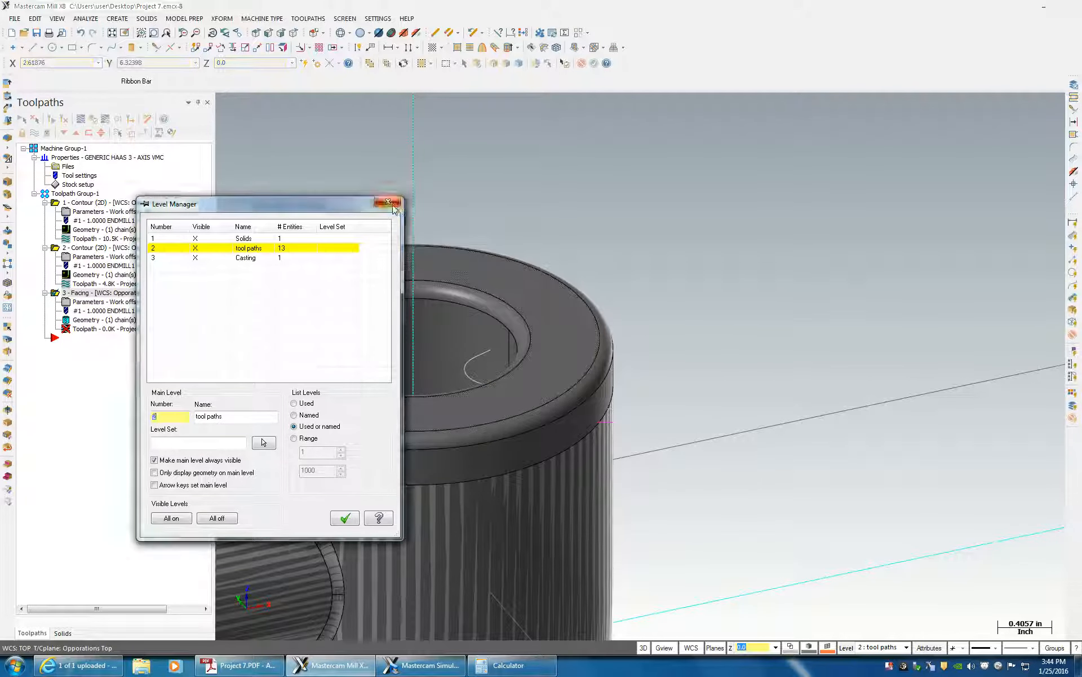
Step: Hide the Casting level so that only the finished part and its toolpath geometry are displayed
left_click(848, 647)
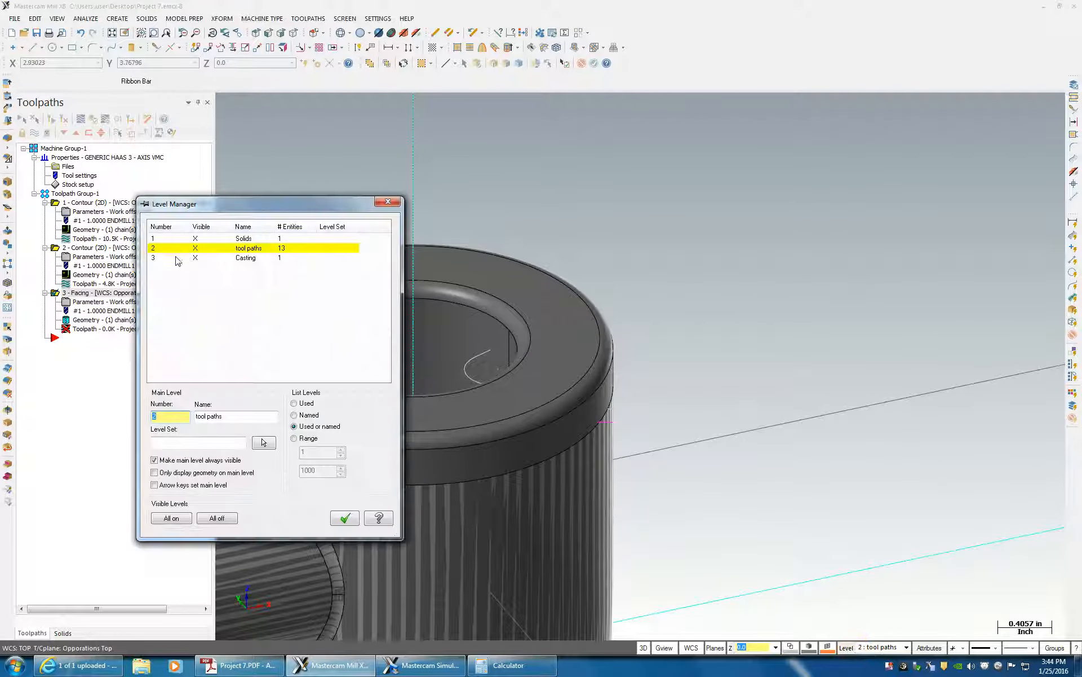
left_click(195, 257)
left_click(388, 202)
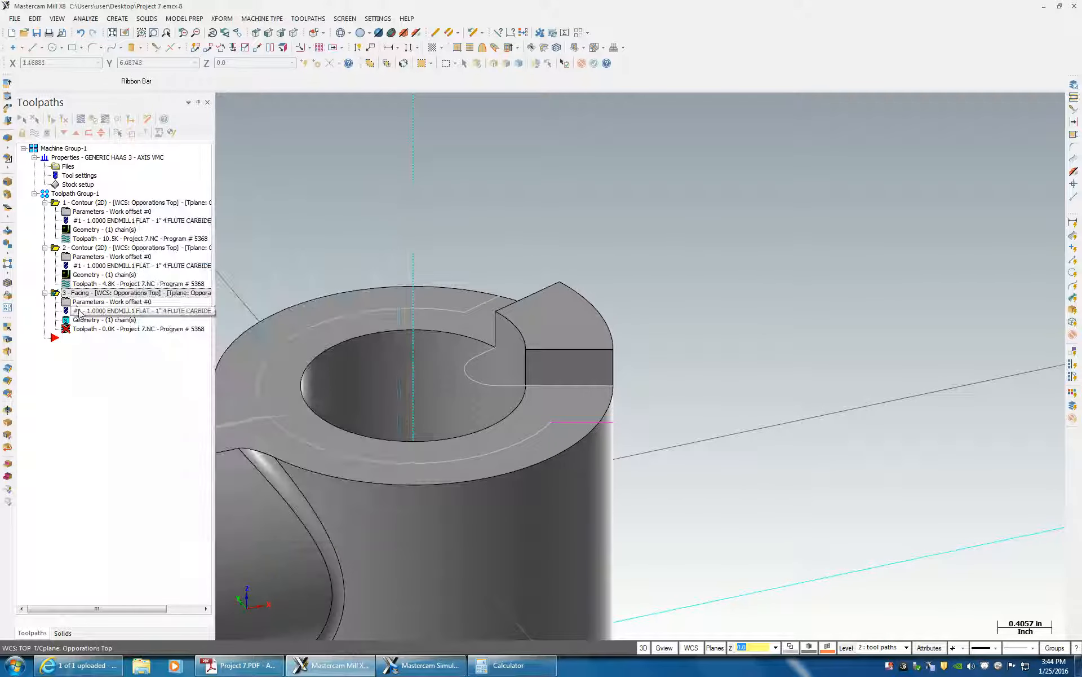
middle_click_drag(593, 395, 225, 341)
Step: Set the facing toolpath's roughing angle to 90 in its cut parameters and regenerate the operation
left_click(112, 302)
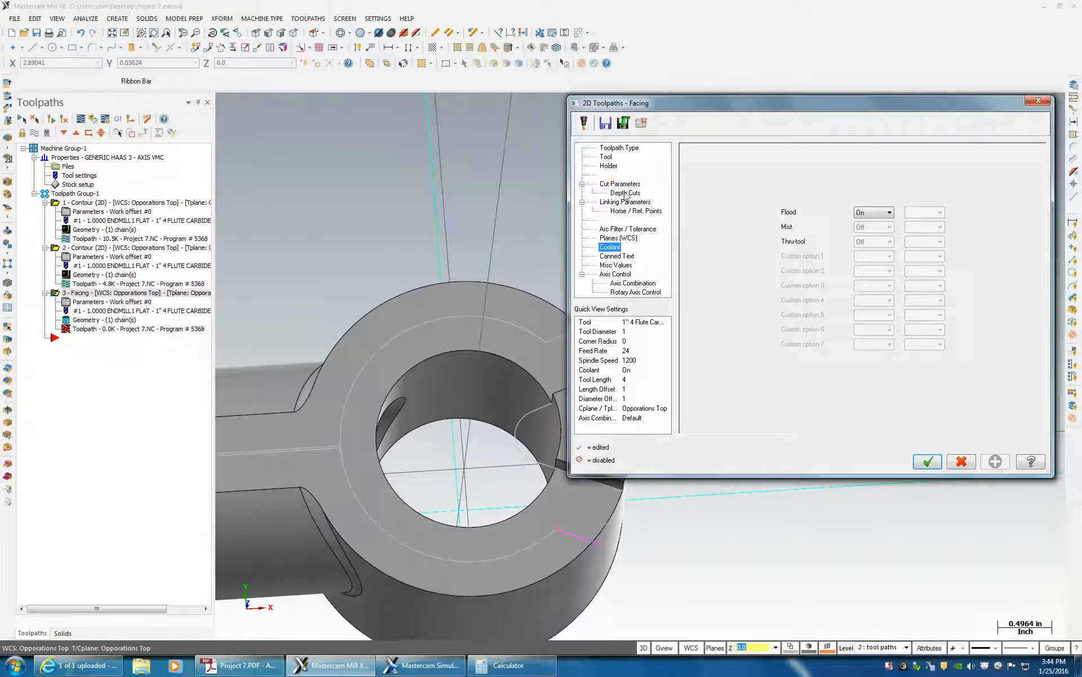
left_click(623, 194)
left_click(618, 188)
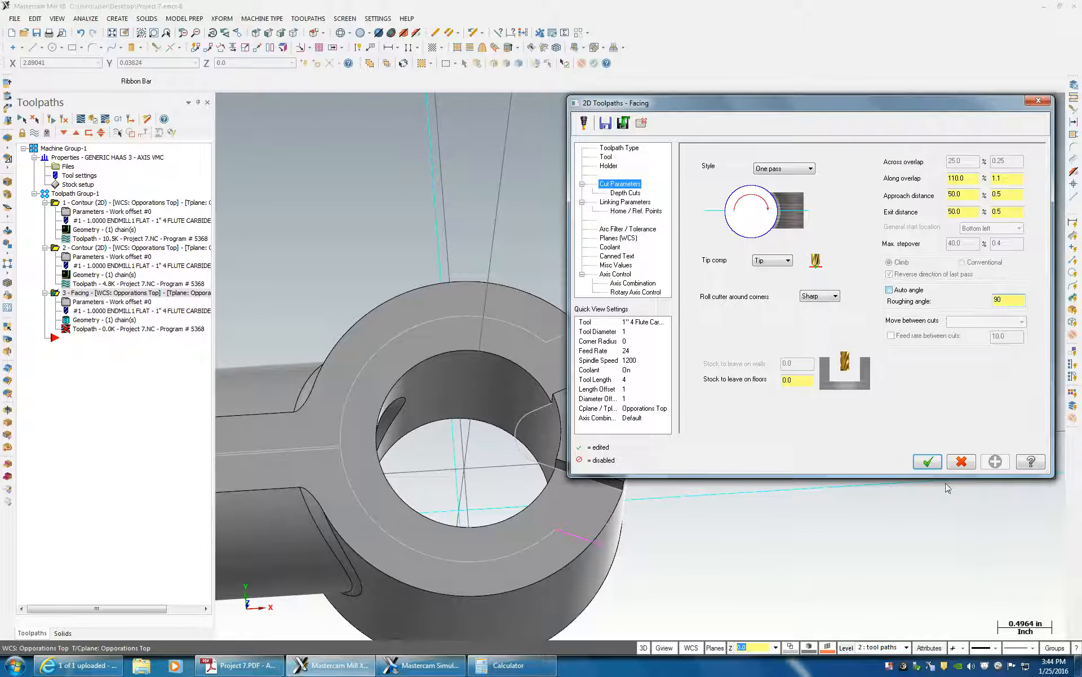
left_click(928, 461)
left_click(55, 120)
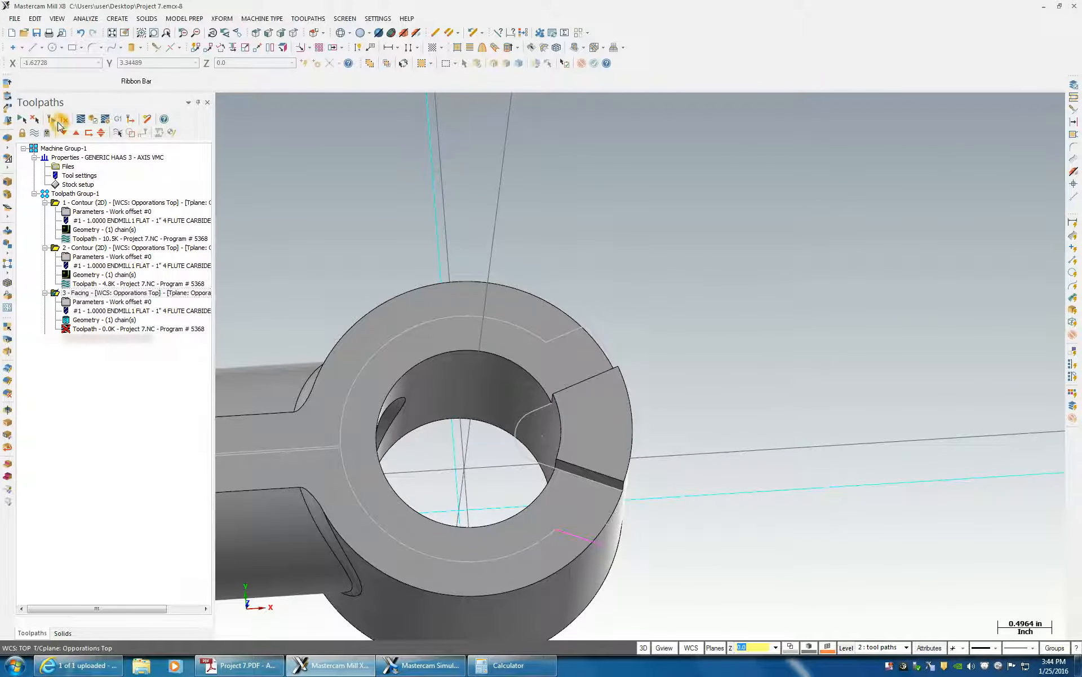
Step: Examine the direction and position of the facing pass over the raised lug from several angles
middle_click_drag(318, 601, 619, 392)
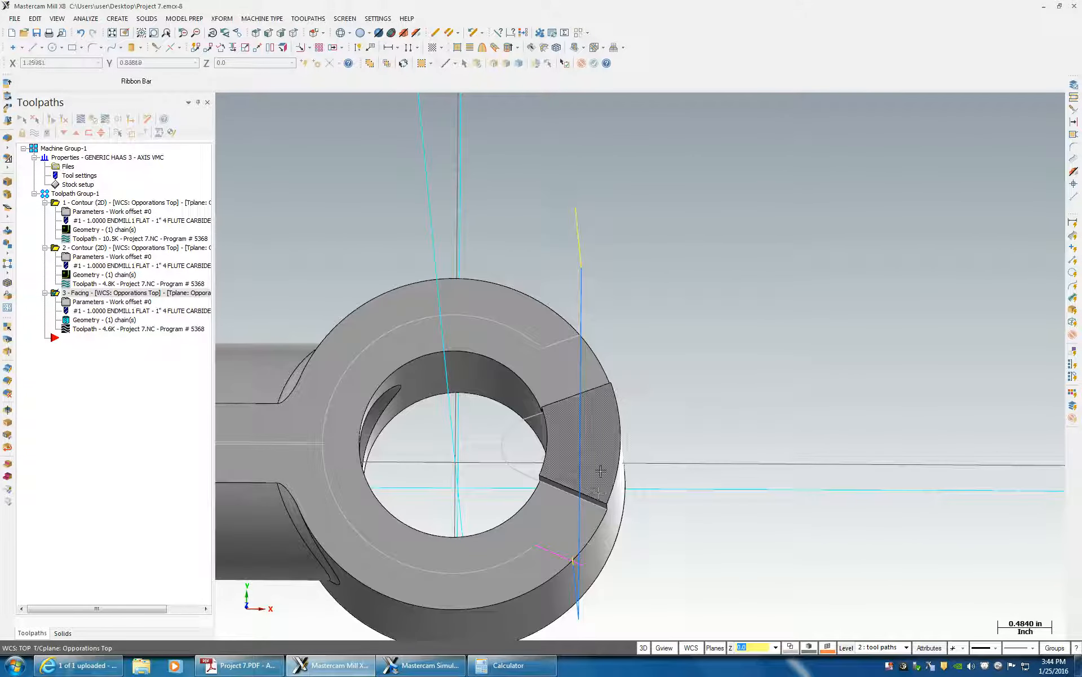
left_click(936, 438)
middle_click_drag(811, 464, 630, 244)
middle_click_drag(559, 554, 558, 558)
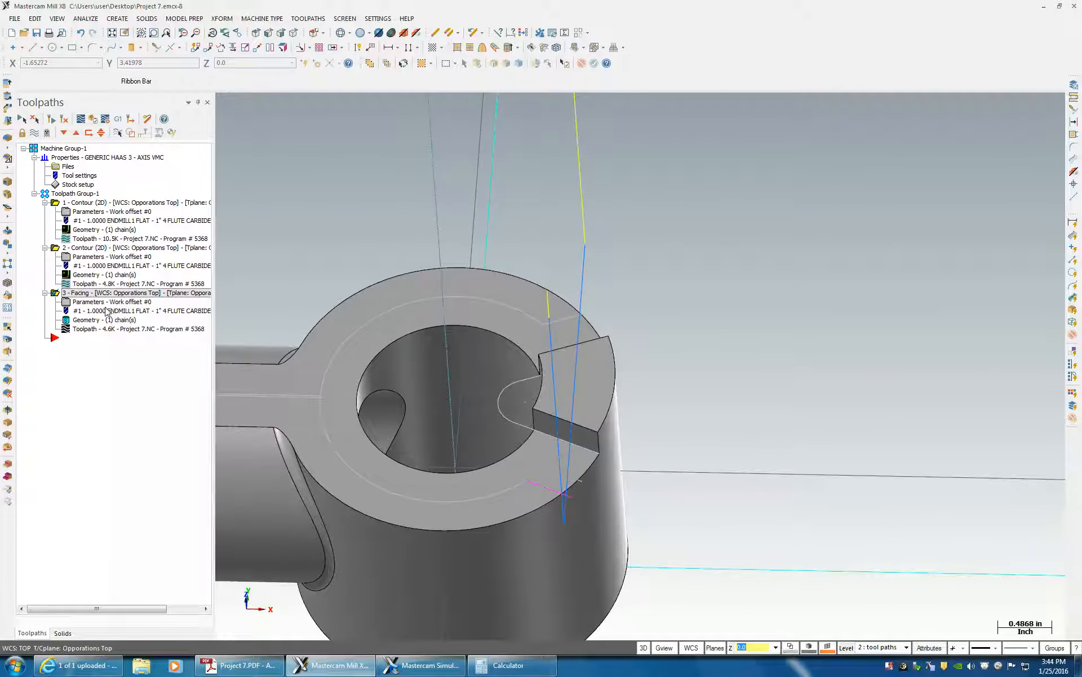
scroll(268, 294, "down", 2)
middle_click_drag(270, 296, 507, 291)
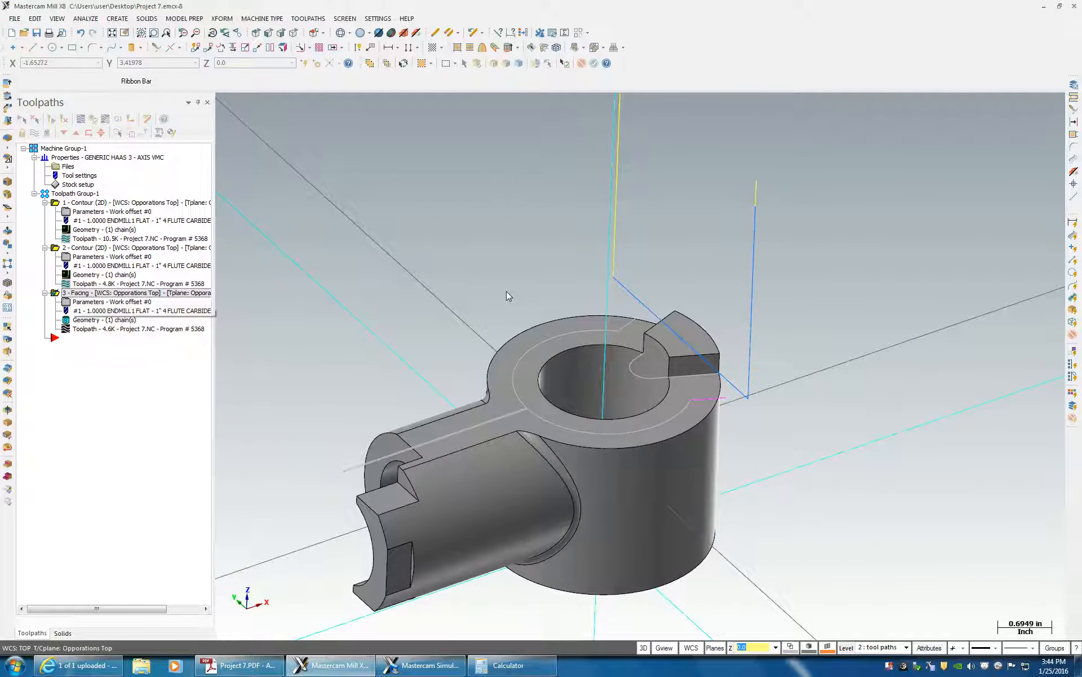
scroll(510, 292, "up", 1)
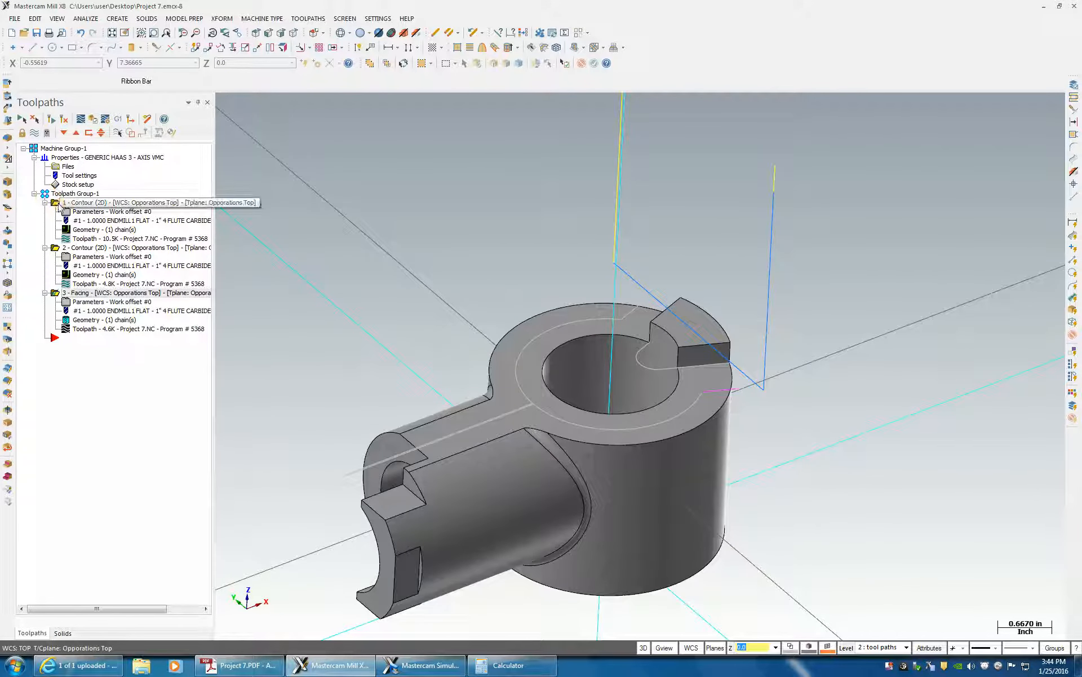
Step: Select all three operations, run their verification in the simulator and close it
left_click(57, 294)
left_click(59, 203, "shift")
left_click(98, 121)
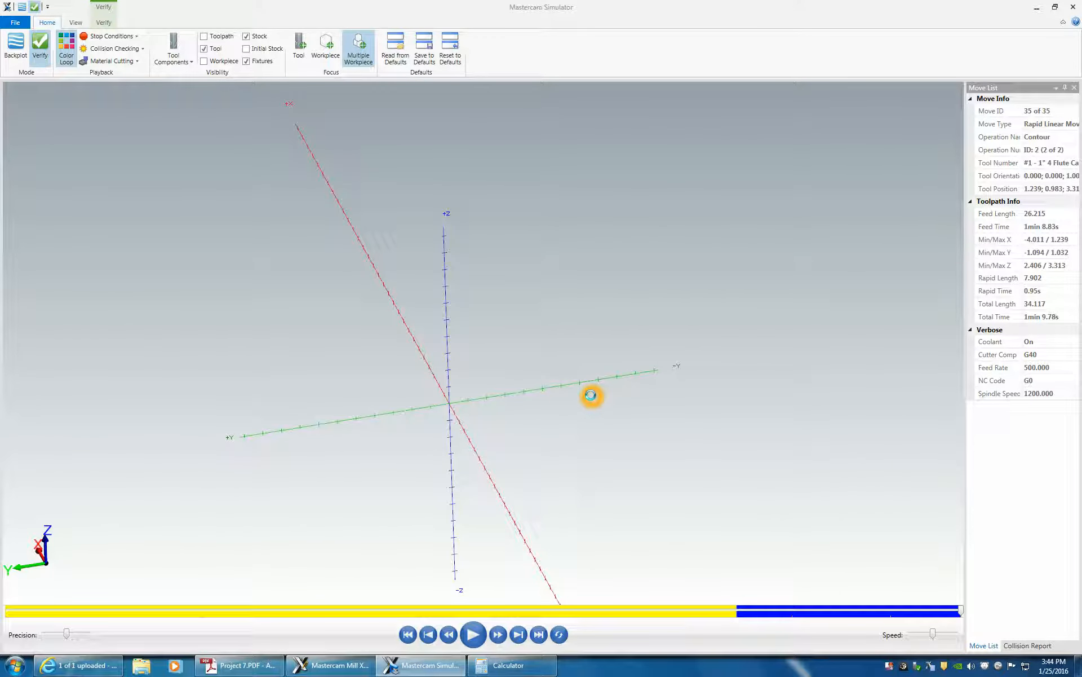
left_click(472, 637)
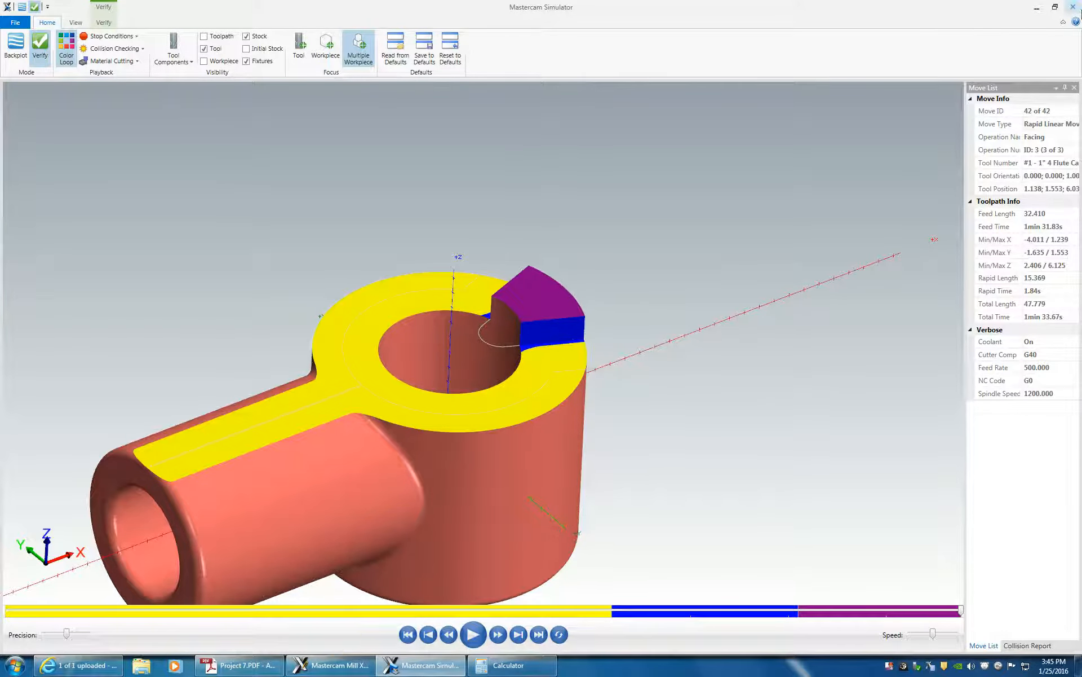
left_click(1076, 8)
middle_click_drag(320, 454, 596, 463)
scroll(596, 463, "up", 2)
scroll(596, 462, "up", 2)
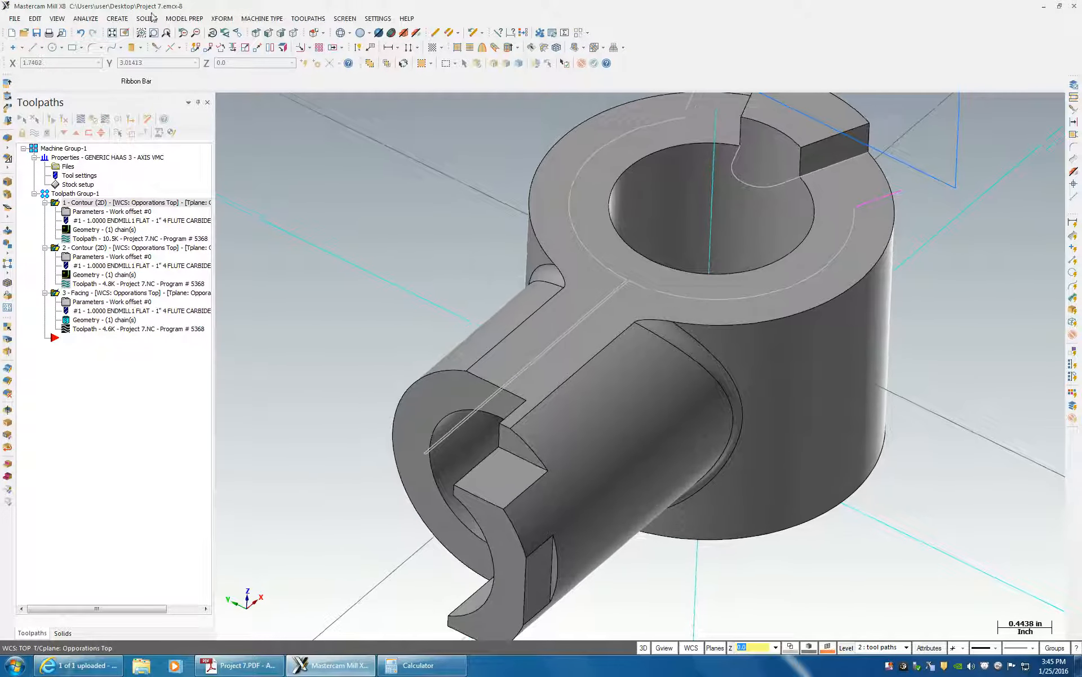
left_click(119, 19)
mouse_move(135, 106)
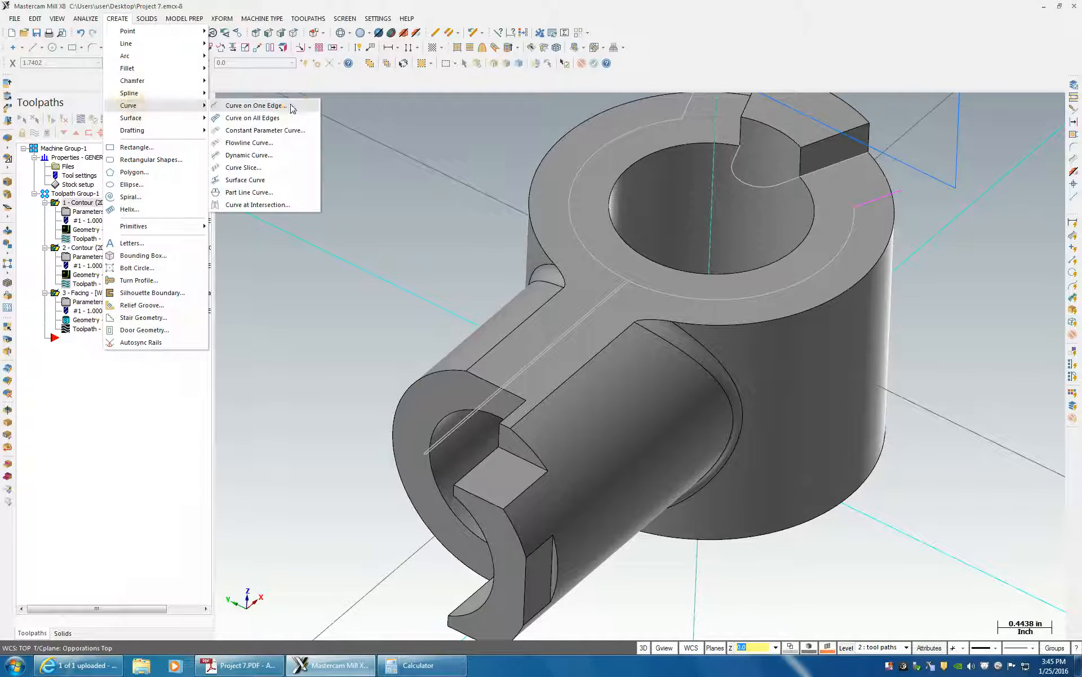
left_click(515, 372)
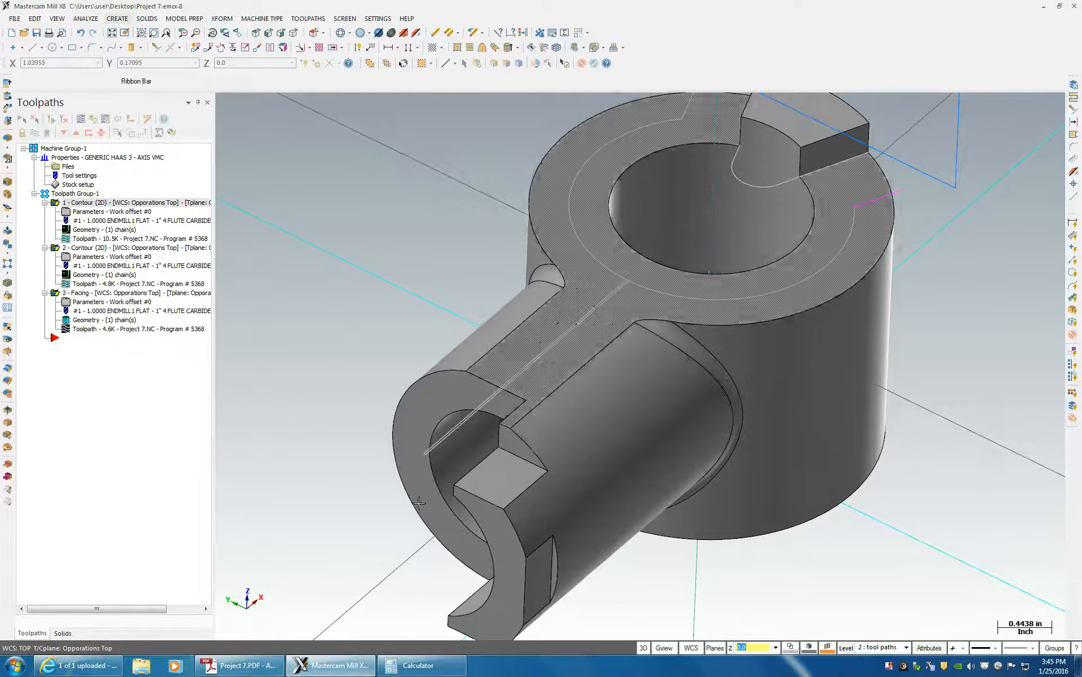
middle_click_drag(551, 489, 556, 495)
scroll(556, 496, "down", 5)
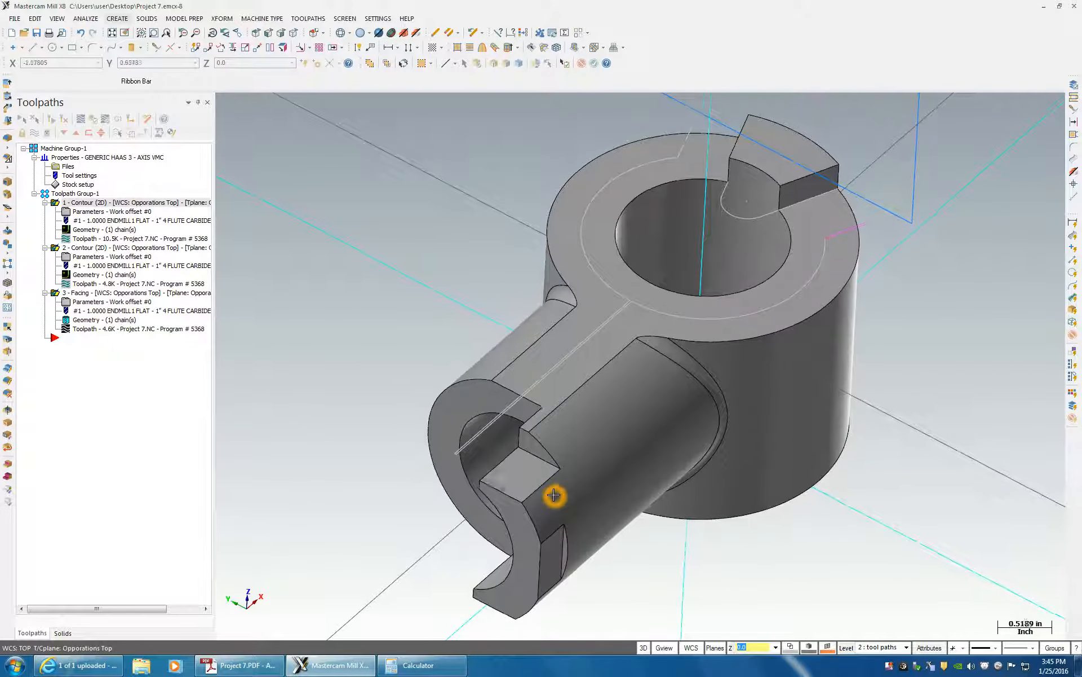
right_click(87, 341)
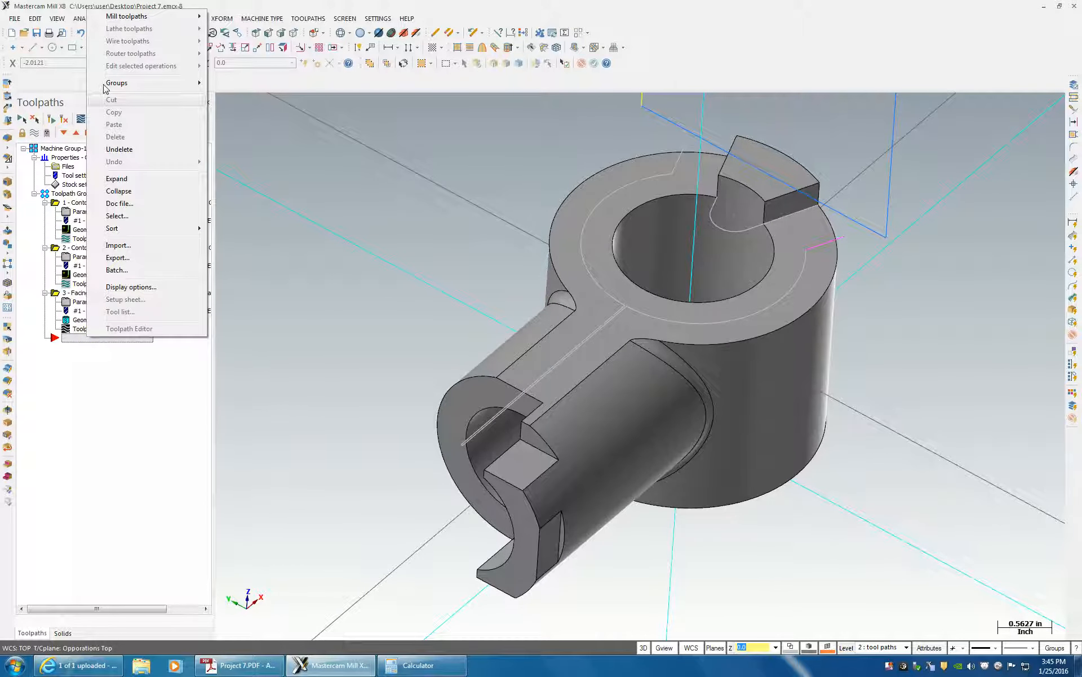
mouse_move(130, 16)
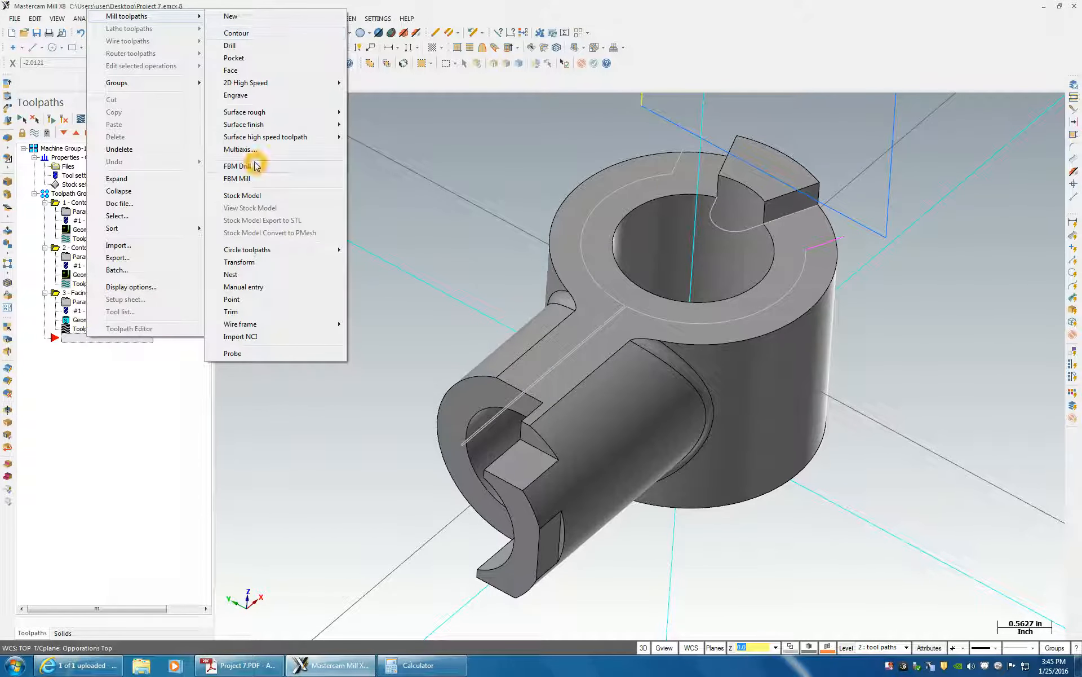
left_click(236, 34)
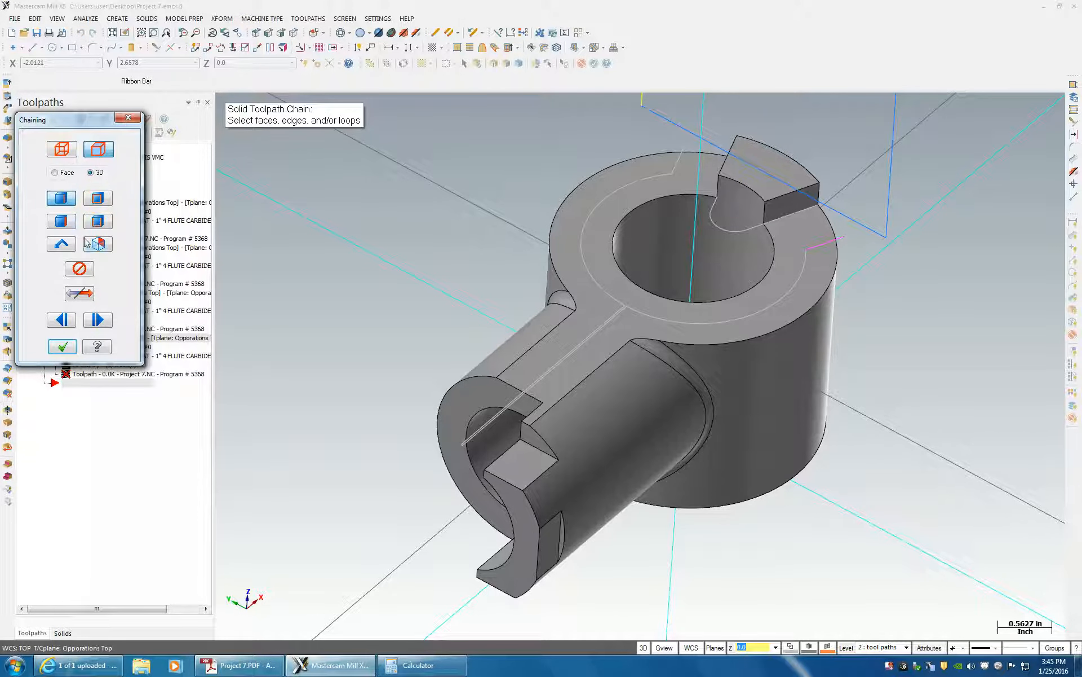
left_click(57, 199)
left_click(542, 453)
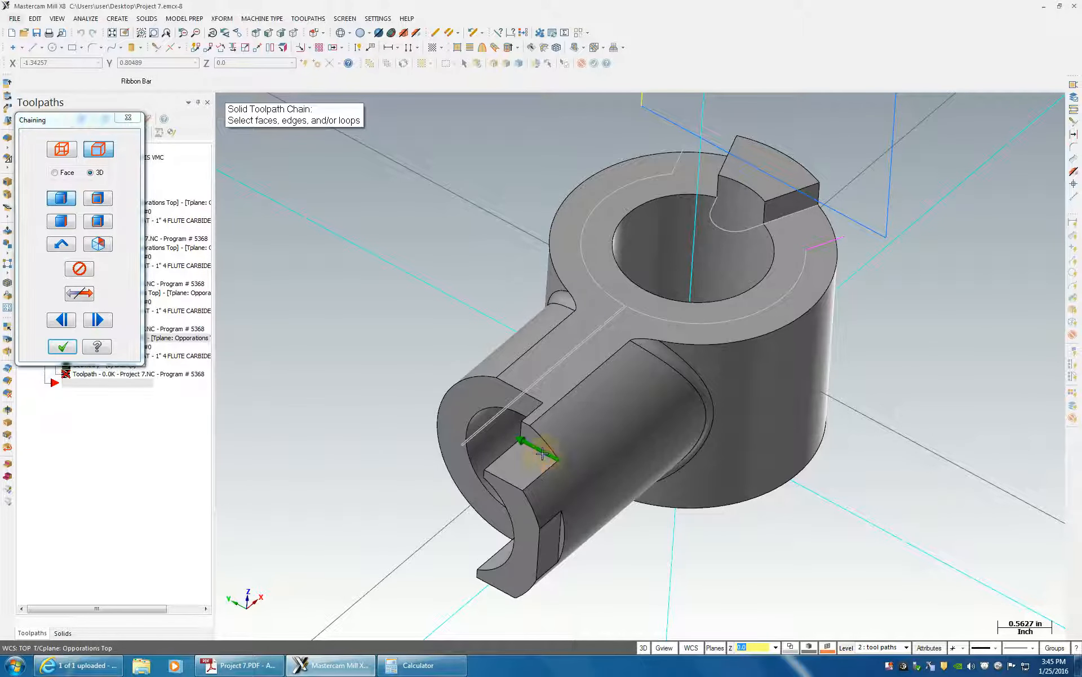
left_click(375, 504)
left_click(538, 455)
left_click(563, 468)
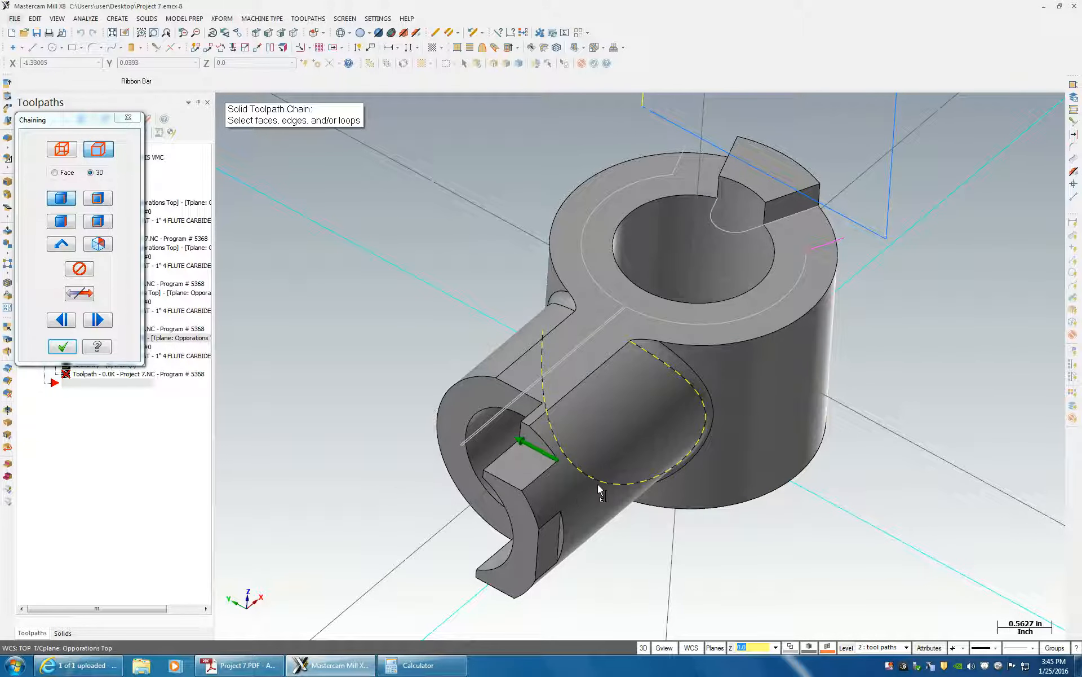
left_click(62, 346)
left_click(606, 157)
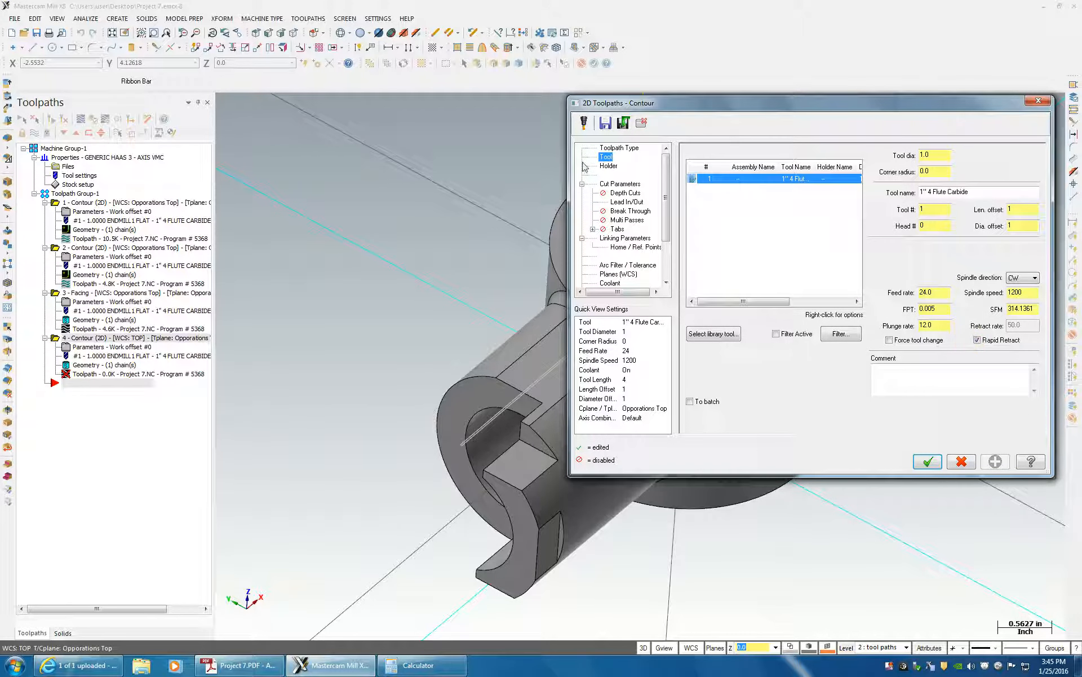
left_click(614, 184)
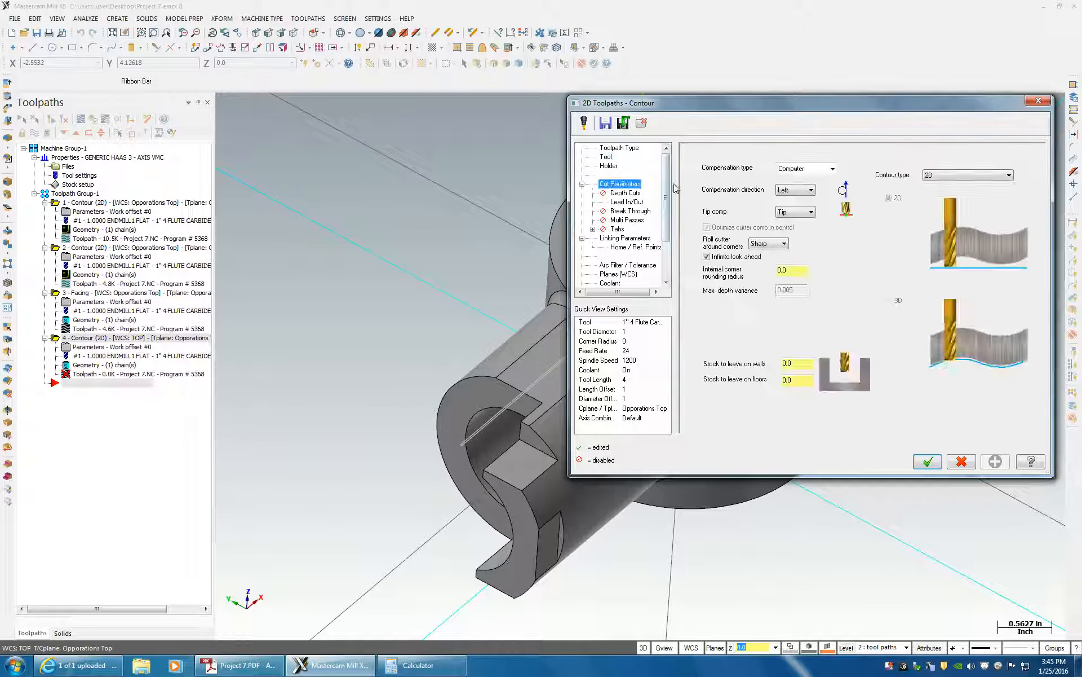
left_click(823, 176)
left_click(624, 194)
left_click(726, 182)
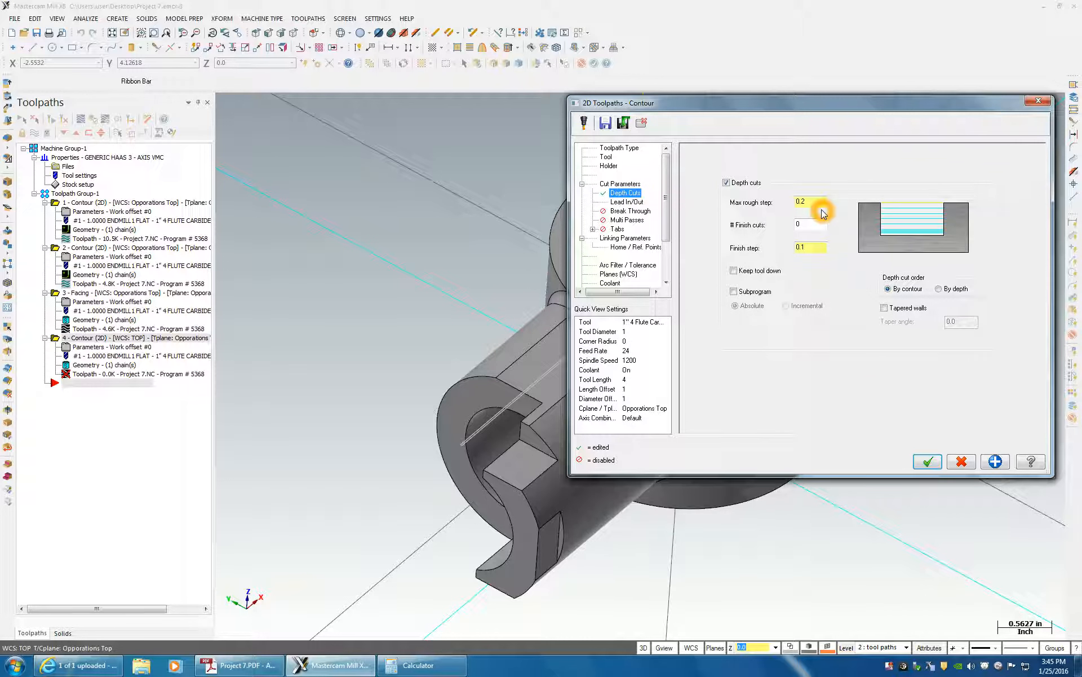
left_click(809, 203)
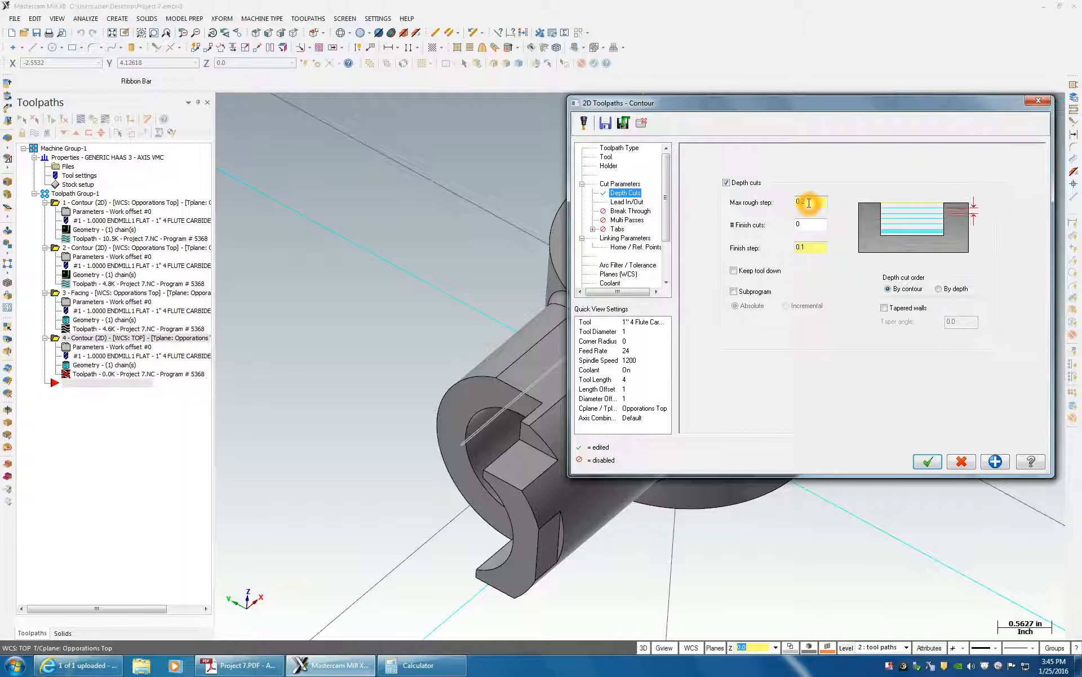
left_click(961, 461)
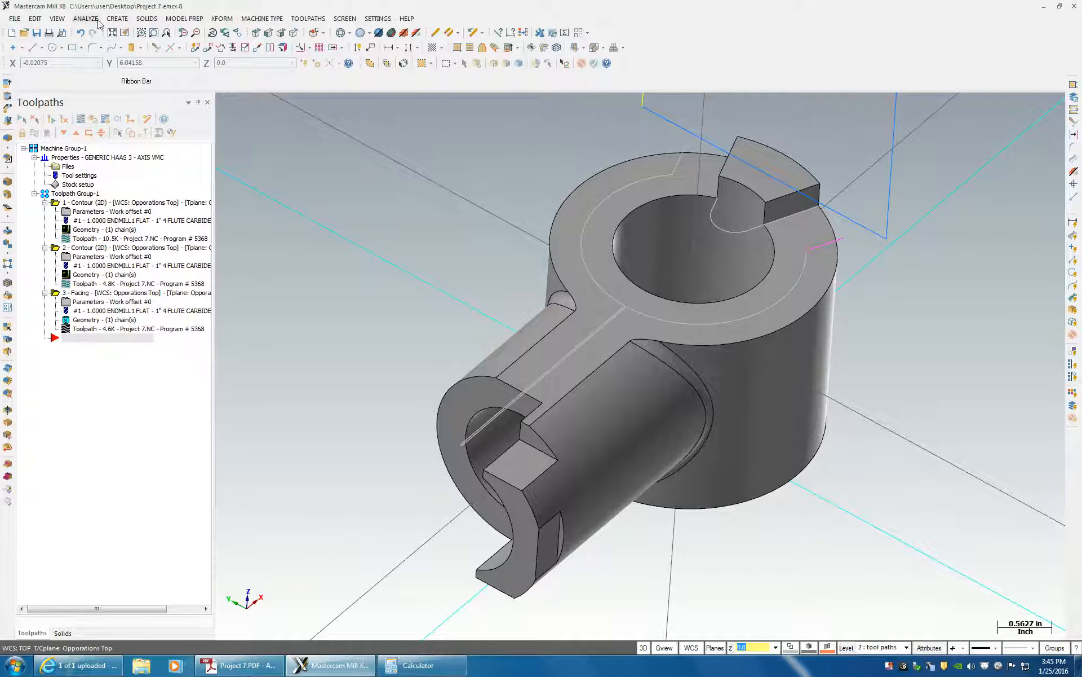
Step: Measure the vertical distance between the notch's floor corner and the upper corner at the arm's end
left_click(71, 22)
left_click(102, 56)
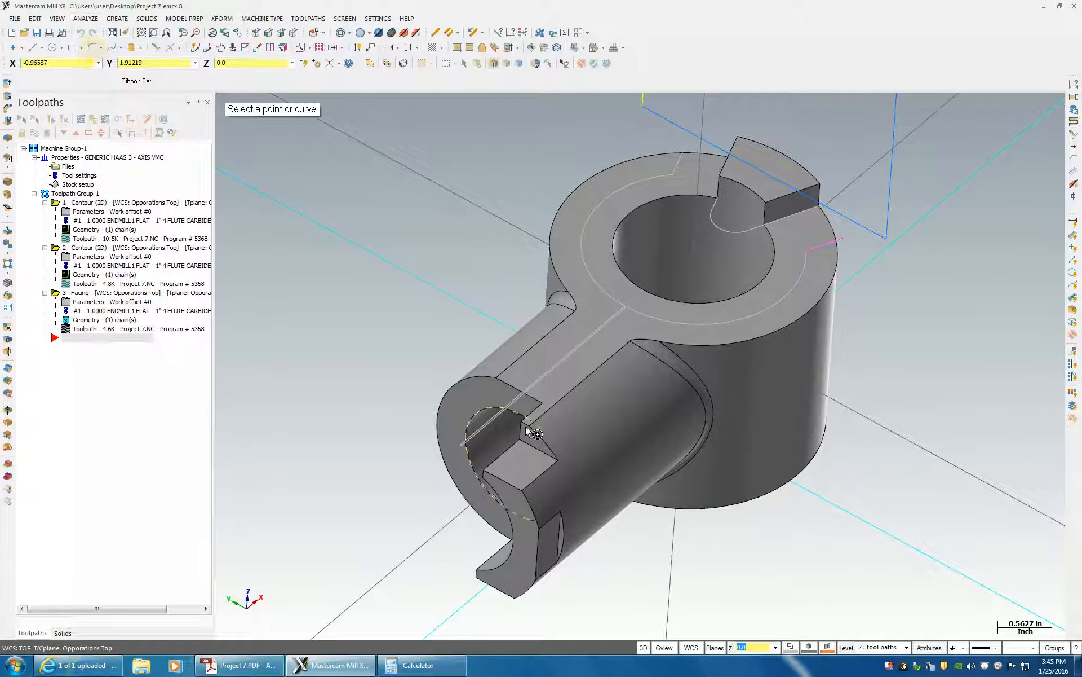
left_click(519, 438)
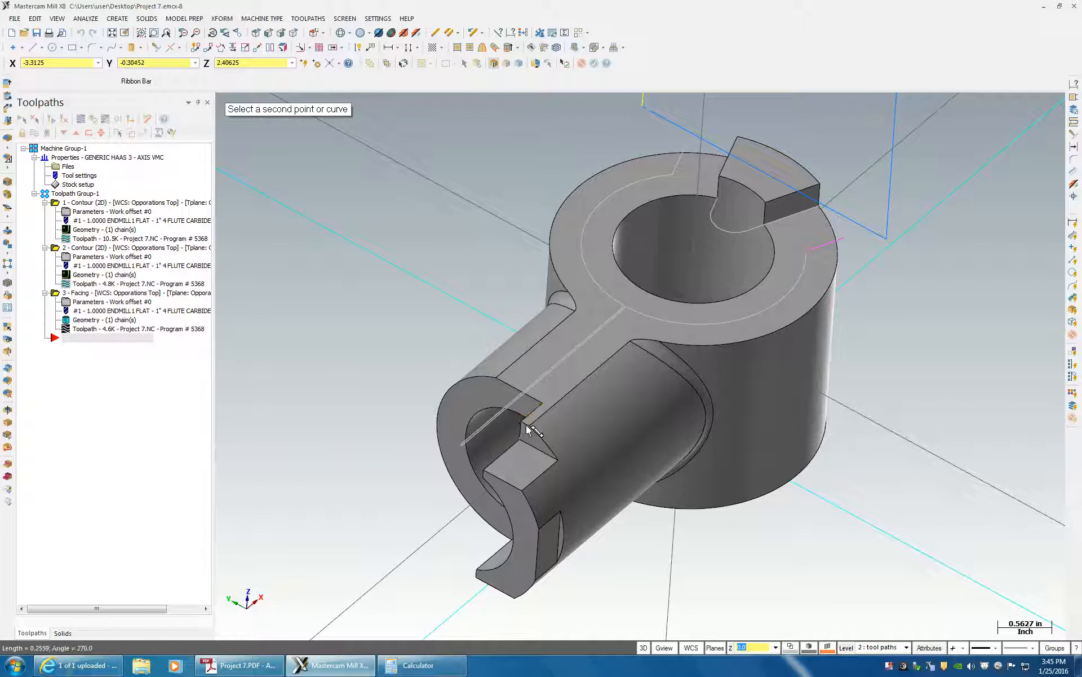
left_click(521, 422)
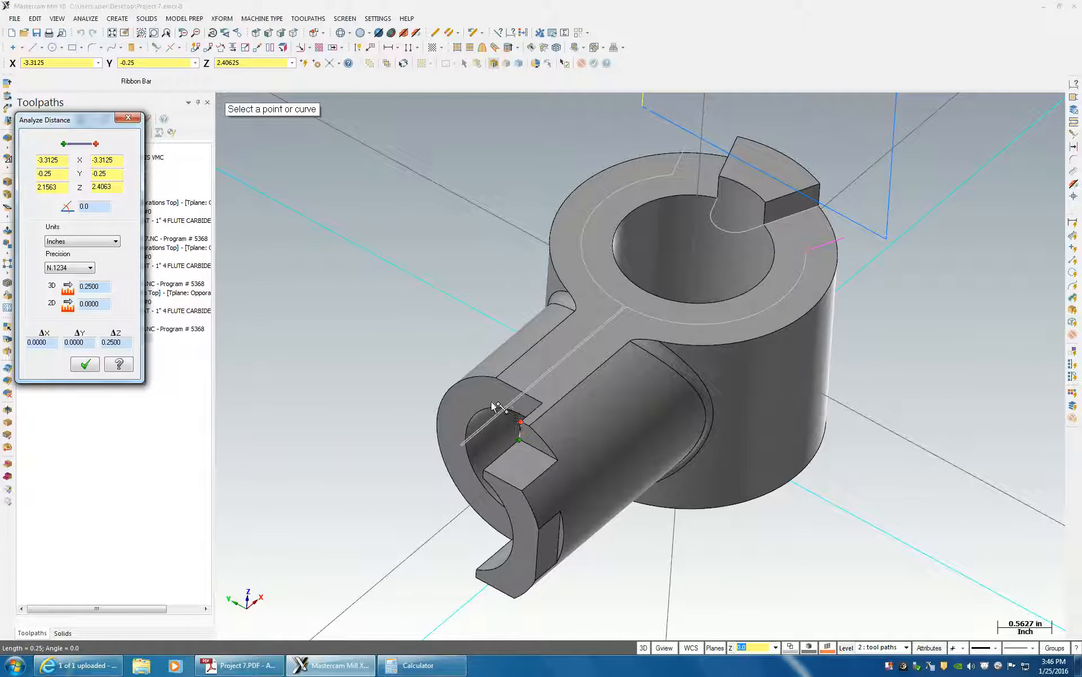
left_click(128, 117)
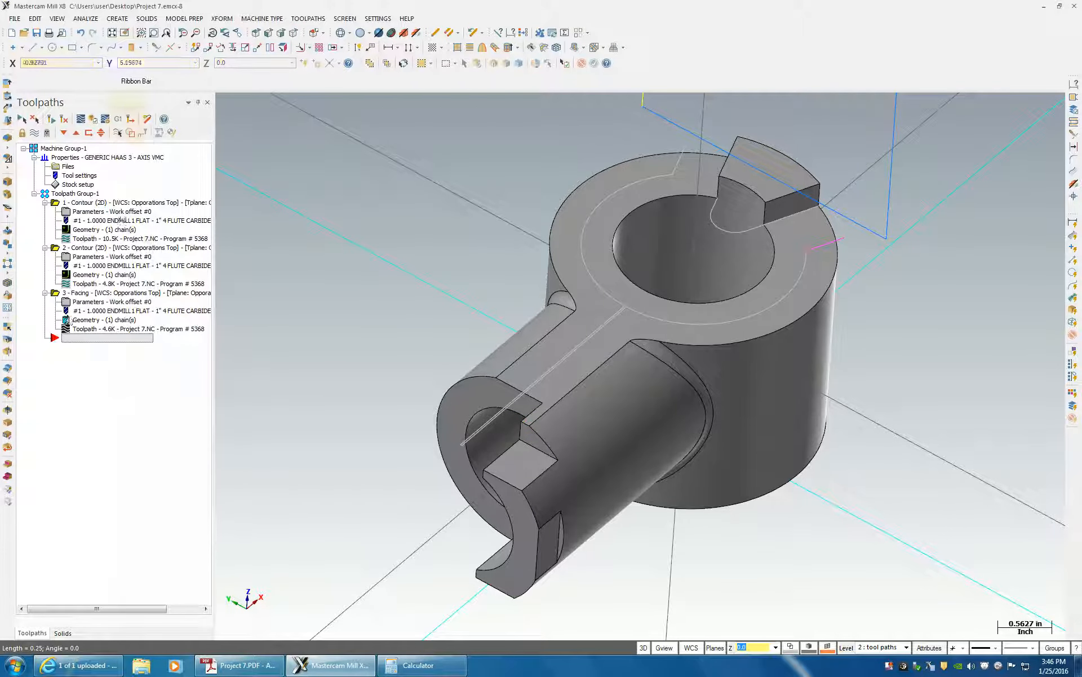
Step: Create a contour toolpath on the inner edge of the notch floor at the arm's end, with the chain direction reversed towards the bore
right_click(82, 341)
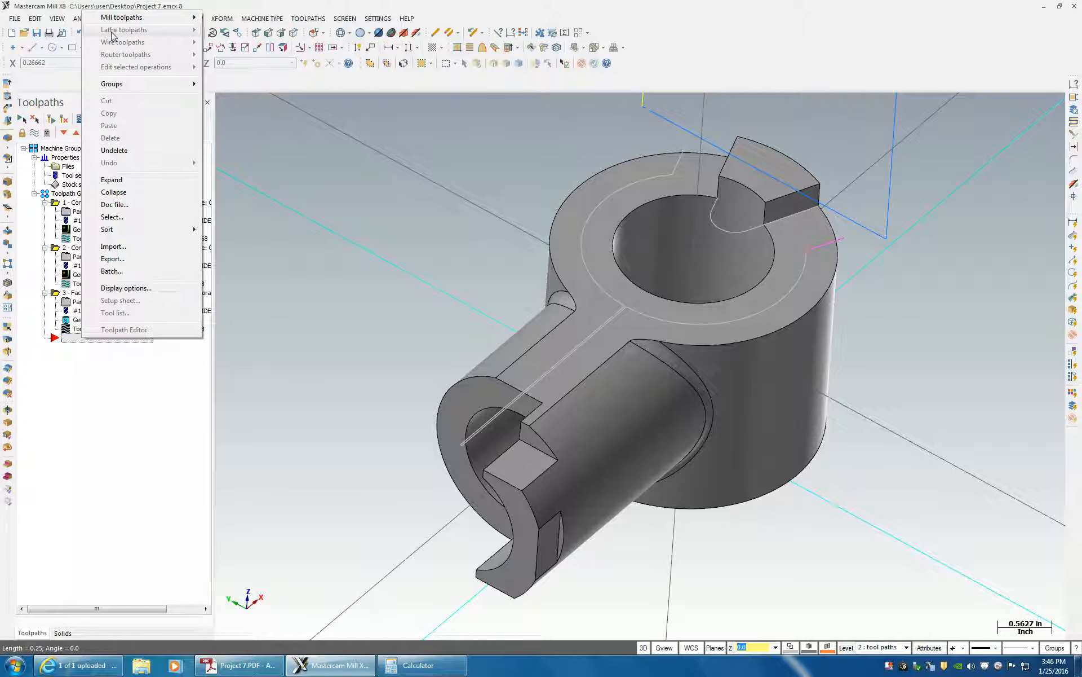
mouse_move(129, 18)
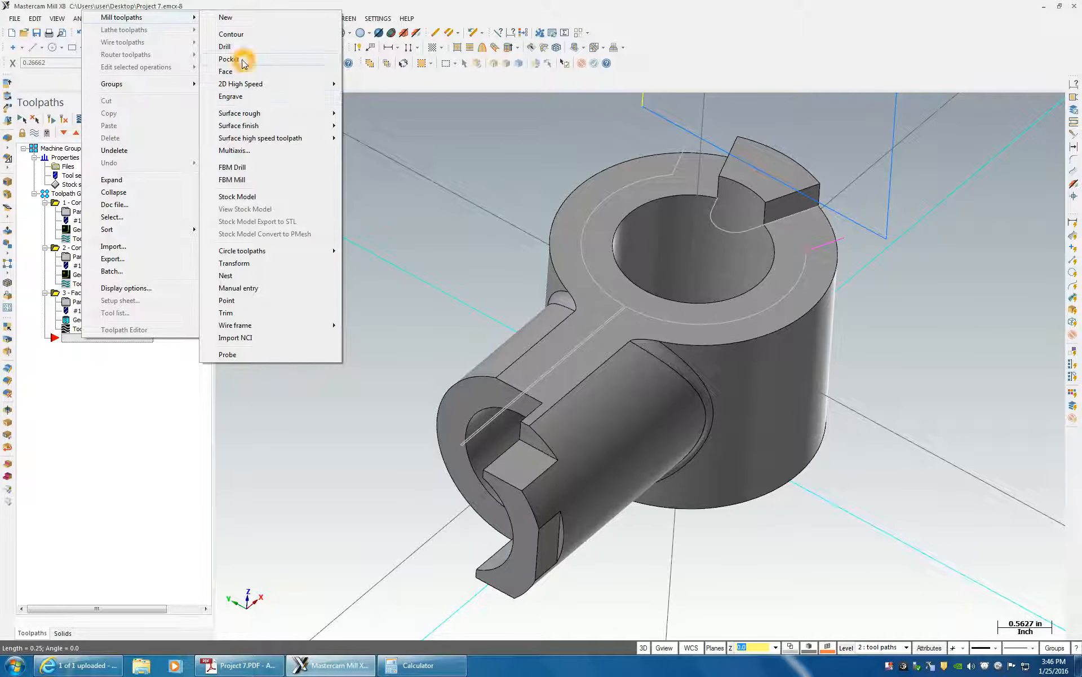
left_click(238, 35)
left_click(536, 454)
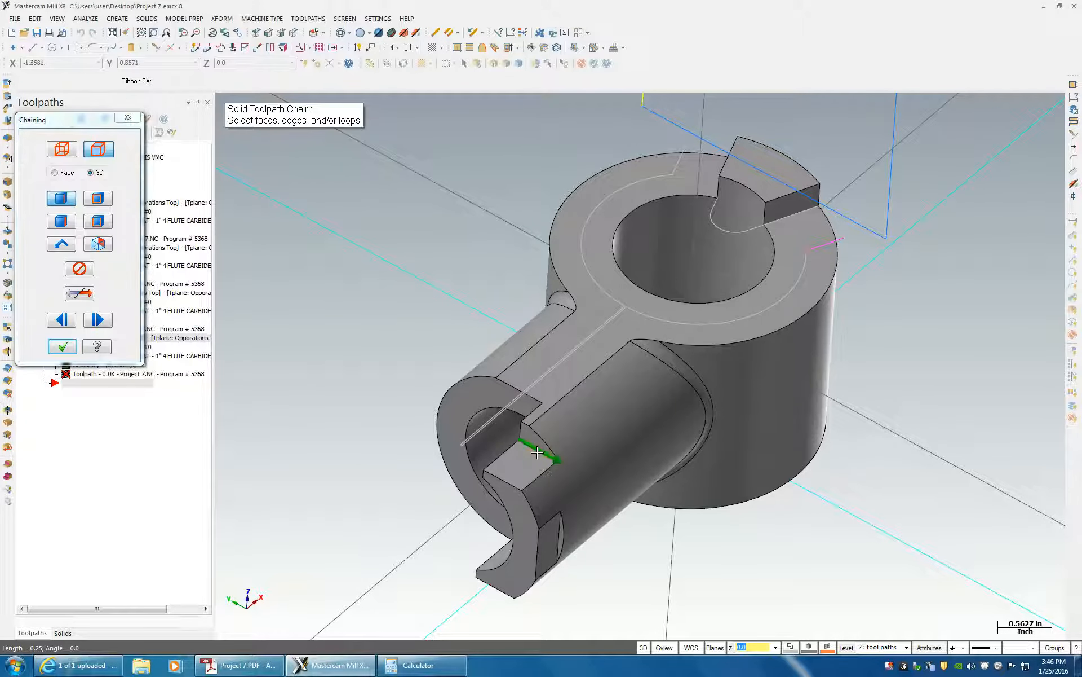
left_click(63, 347)
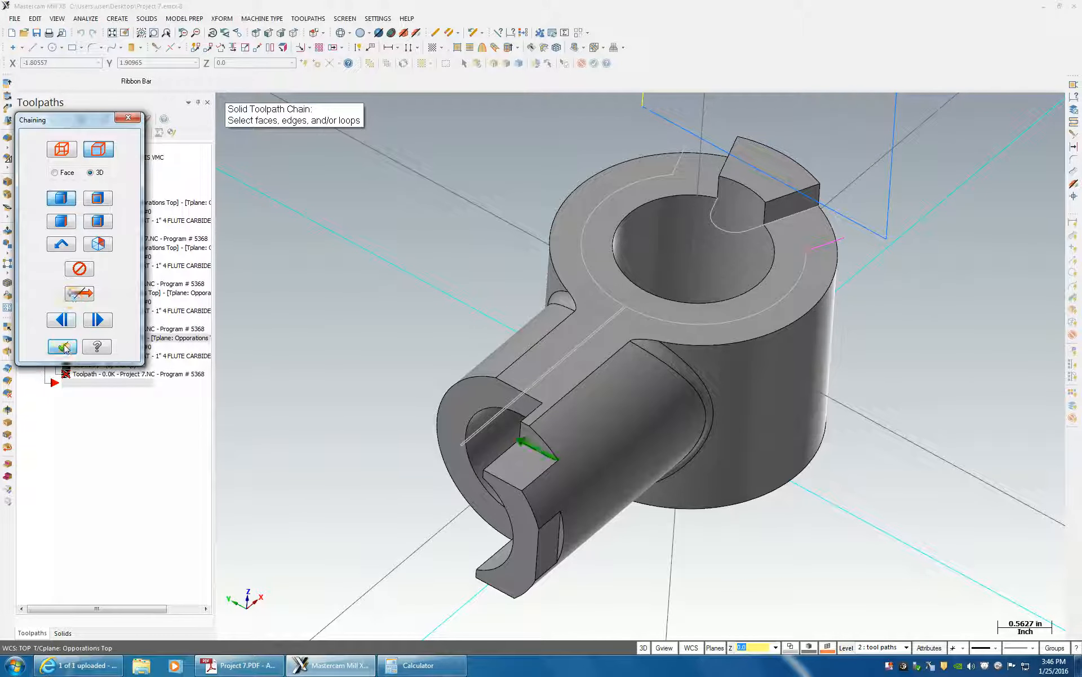
Step: Assign the 1-inch 4 Flute Carbide end mill to the new contour
left_click(608, 157)
left_click(802, 182)
left_click(789, 179)
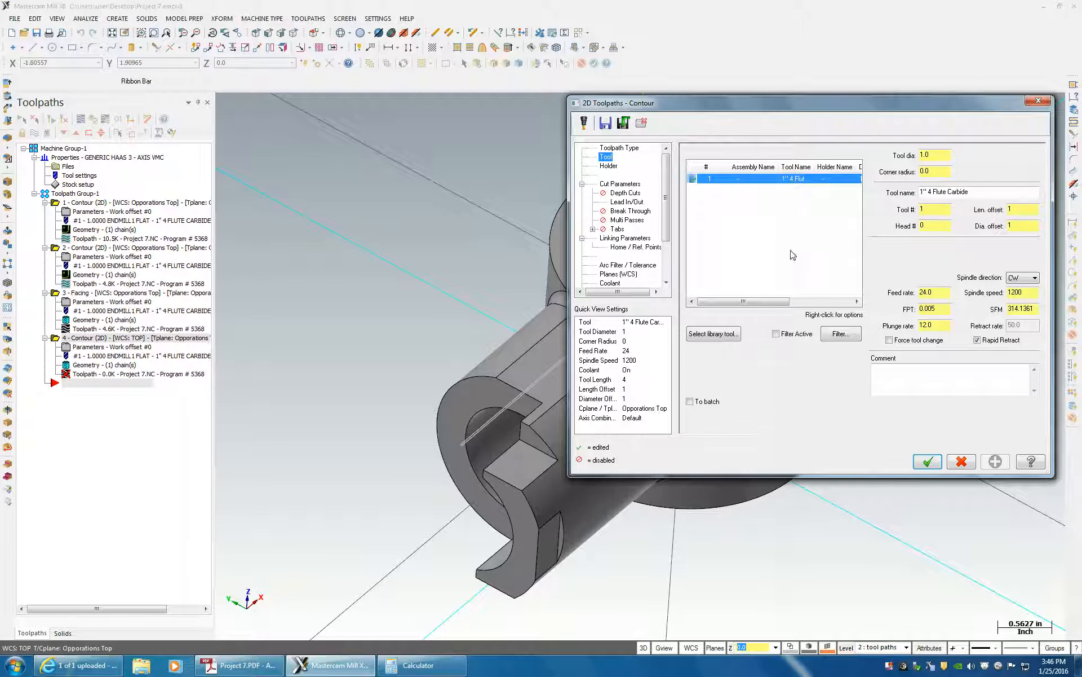
Step: Set the contour's lead in/out with entry and exit off, extending both the start and end of the contour by 0.75 percent
left_click(620, 185)
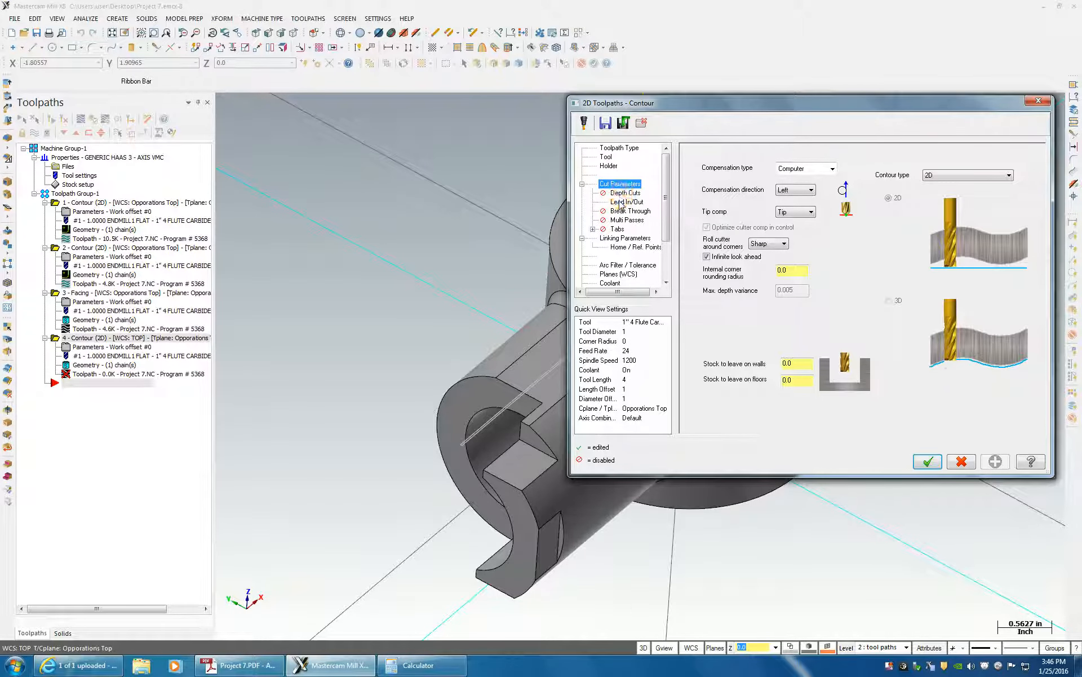
left_click(619, 202)
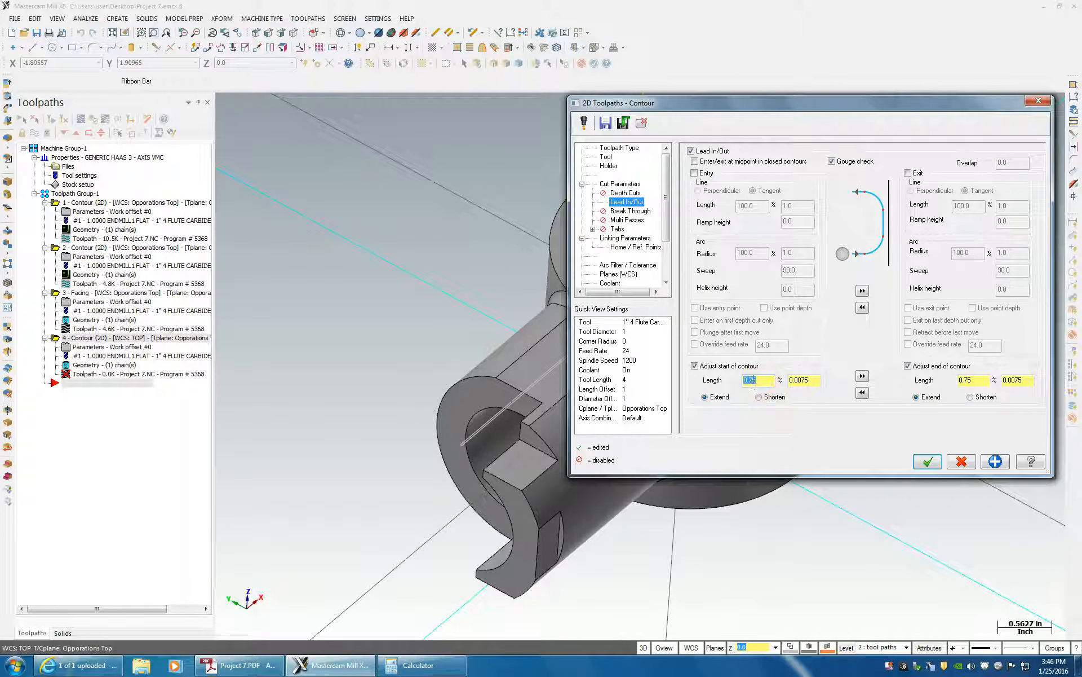
middle_click_drag(476, 419, 505, 491)
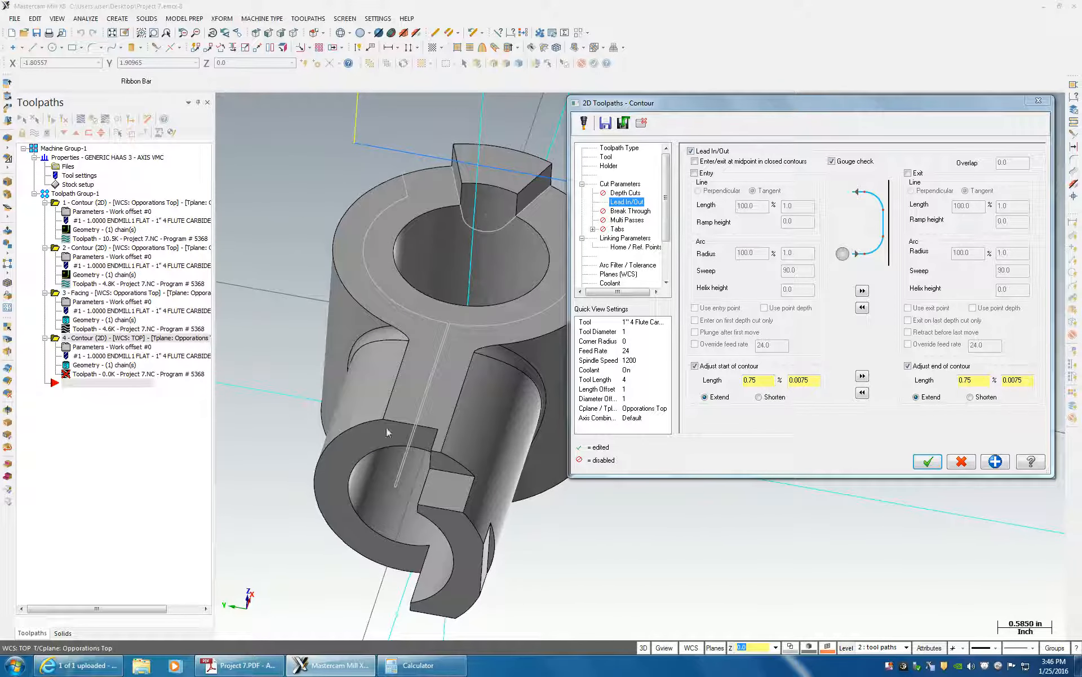
middle_click_drag(386, 433, 444, 441)
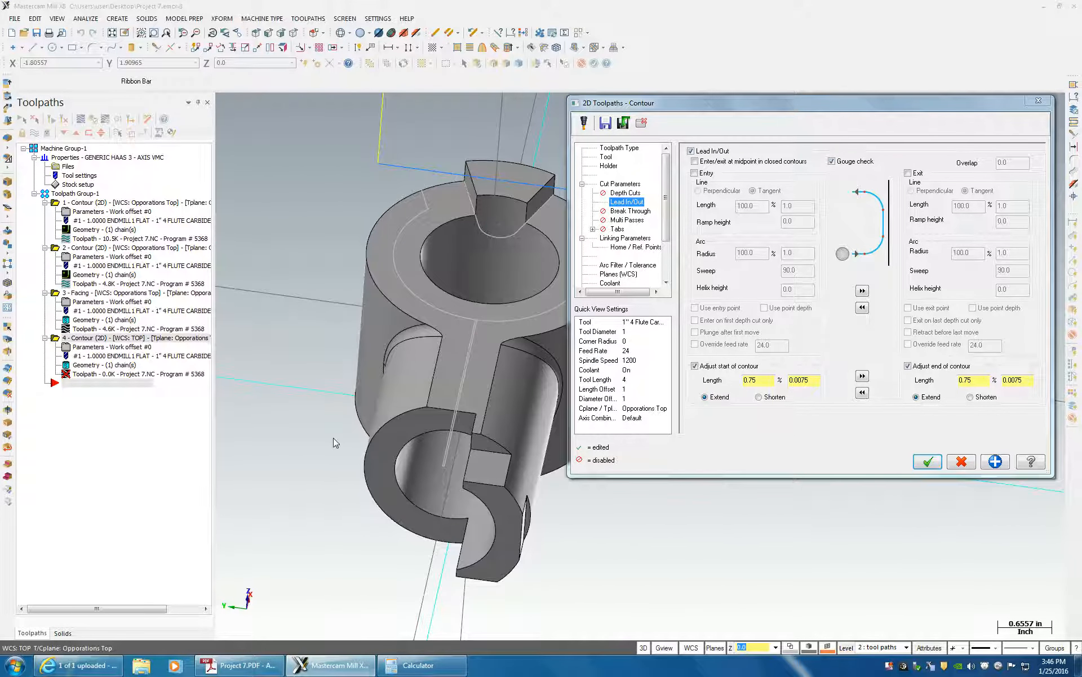
double_click(978, 380)
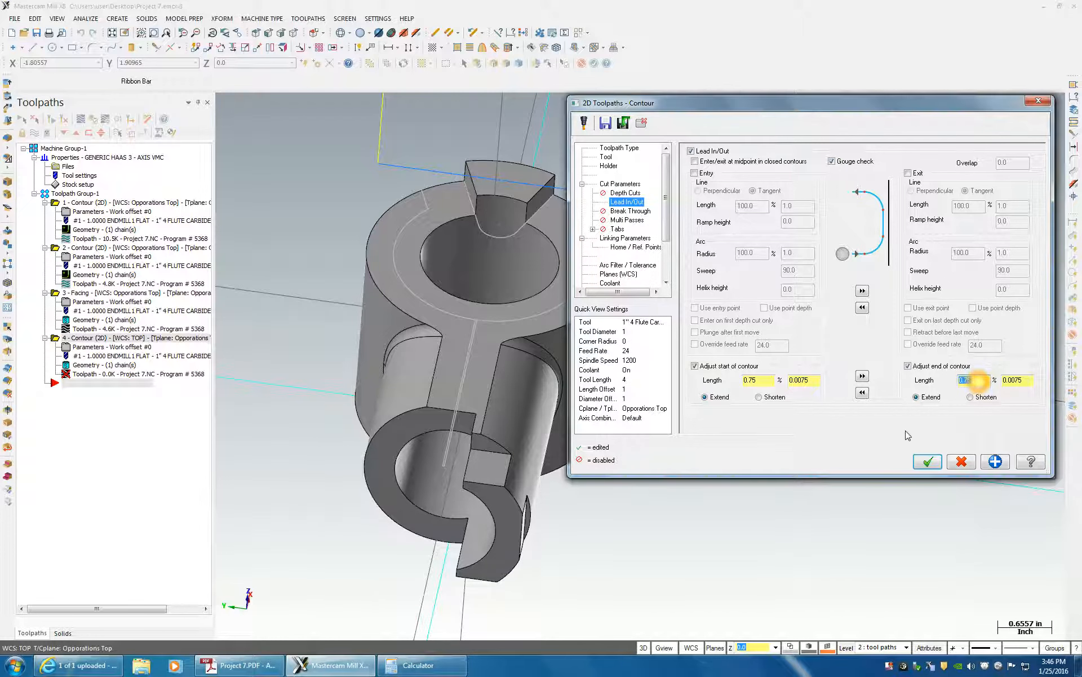
middle_click_drag(1057, 492, 1043, 487)
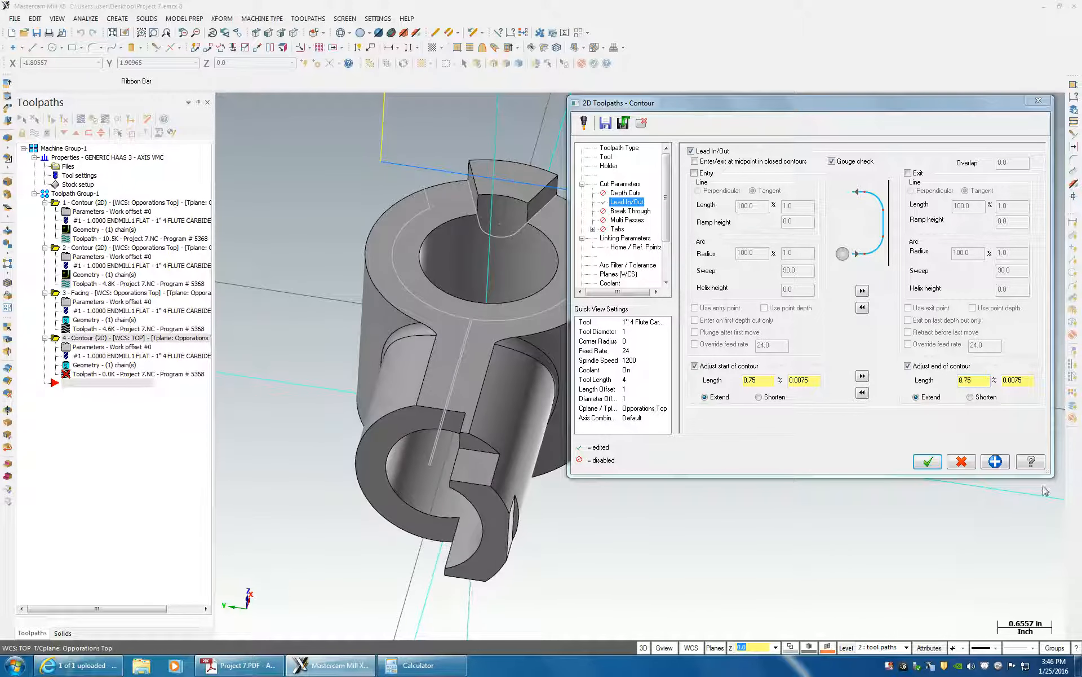
Step: Set the contour's top of stock to 2.40625 by picking the edge of the arm's flat upper face beside the notch
left_click(621, 239)
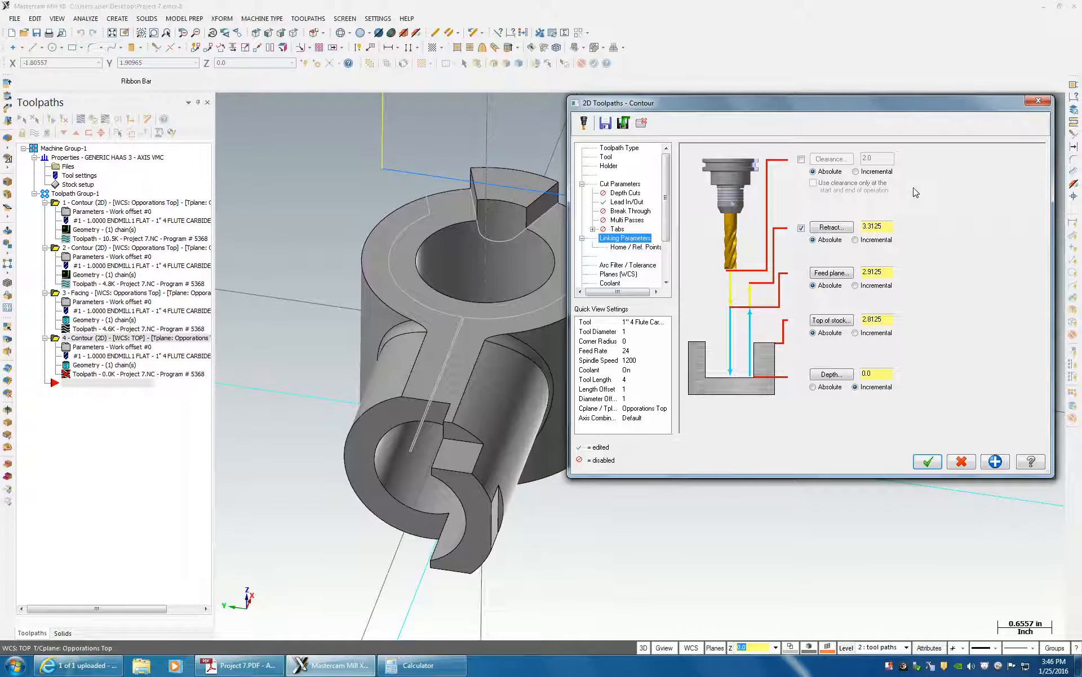
left_click(831, 320)
left_click(443, 394)
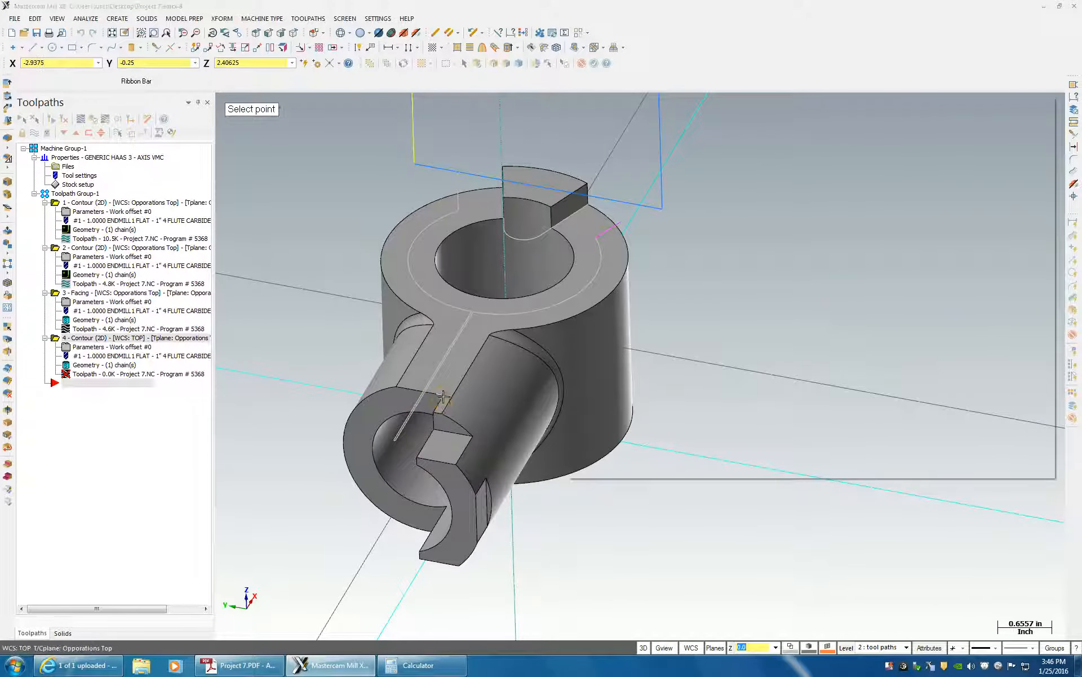
Step: Set the feed plane to 2.40625+.1 and the retract height to 2.40625+.25, based on the top-of-stock value
left_click(833, 274)
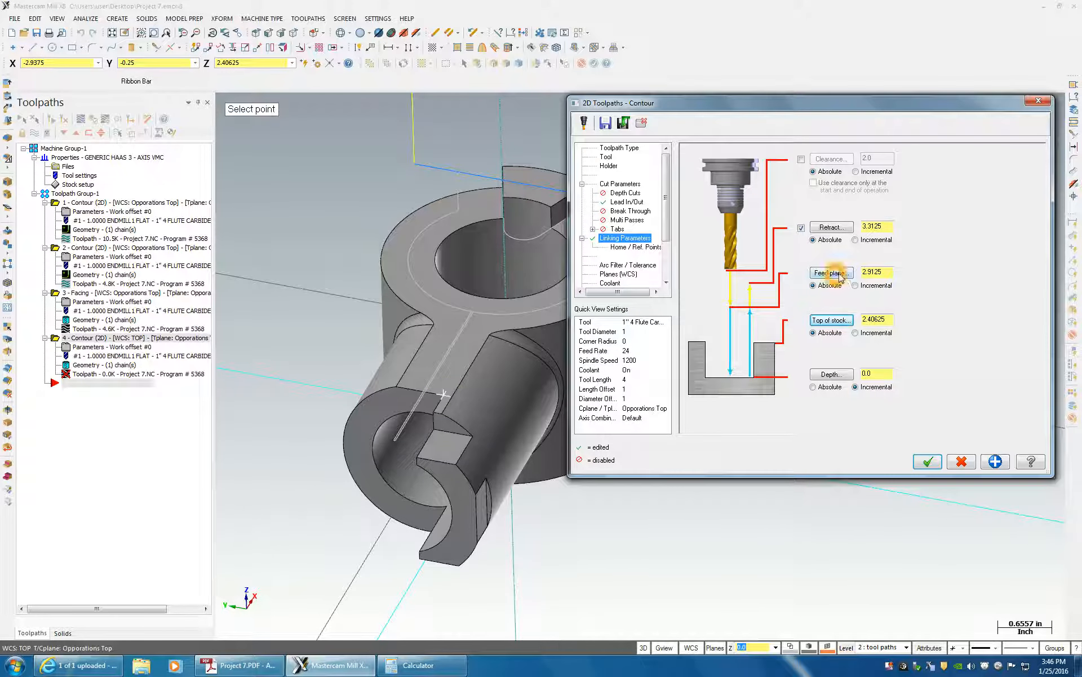
double_click(883, 319)
left_click(883, 276)
double_click(883, 276)
double_click(884, 226)
key("ctrl+v")
left_click(876, 271)
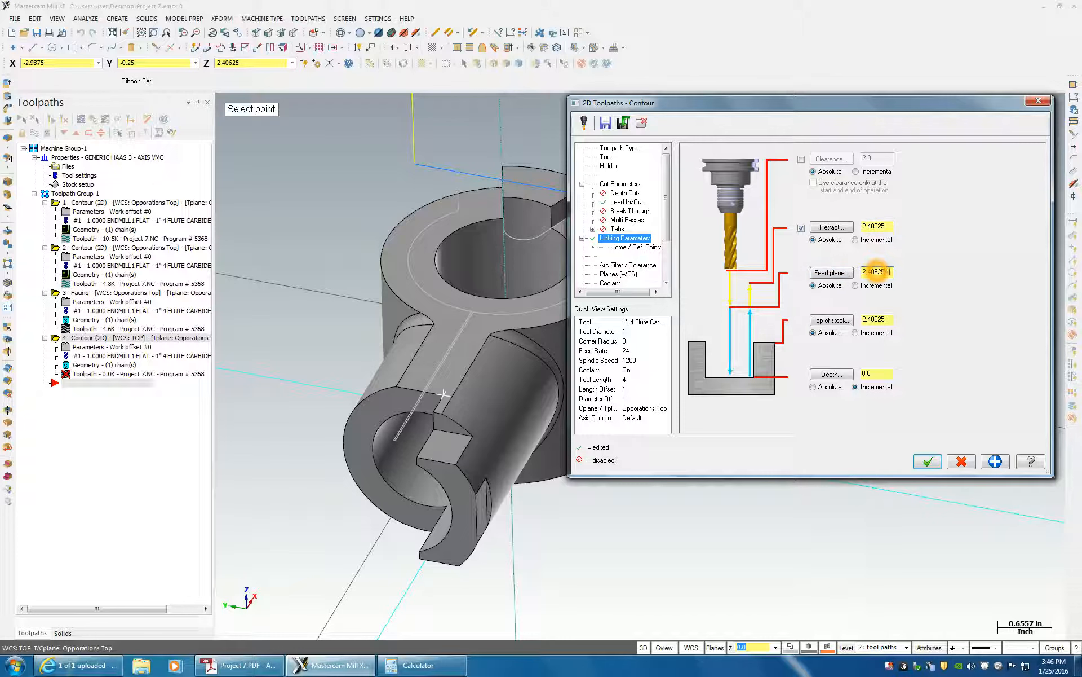
left_click(884, 224)
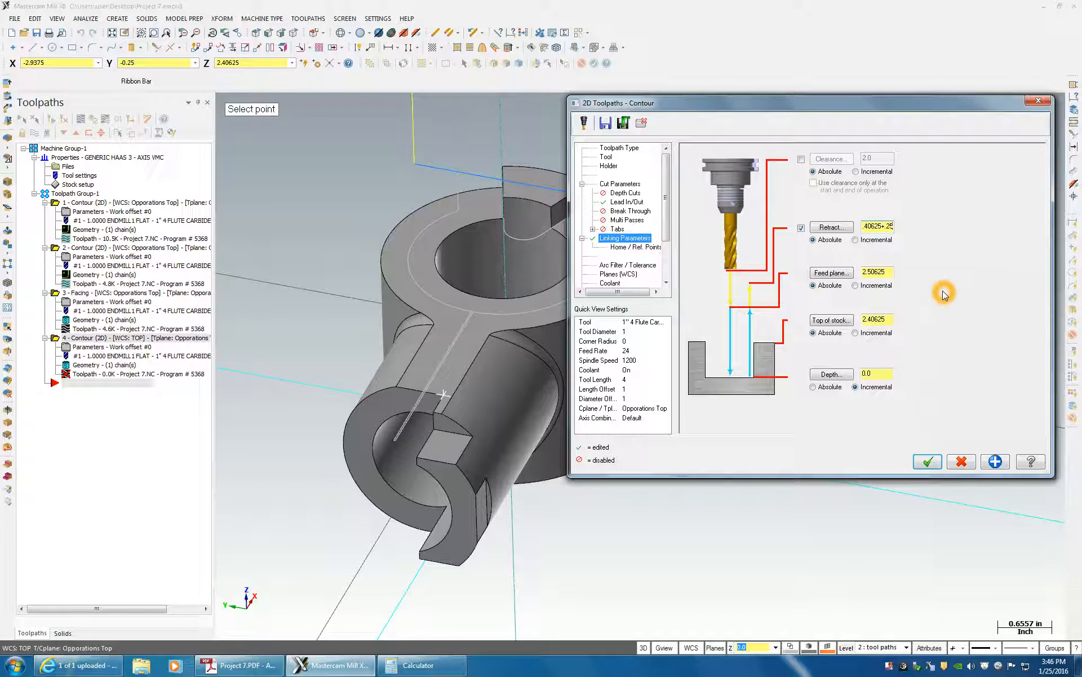
Step: Change the contour's working coordinate system to the Opporations Top plane
left_click(619, 274)
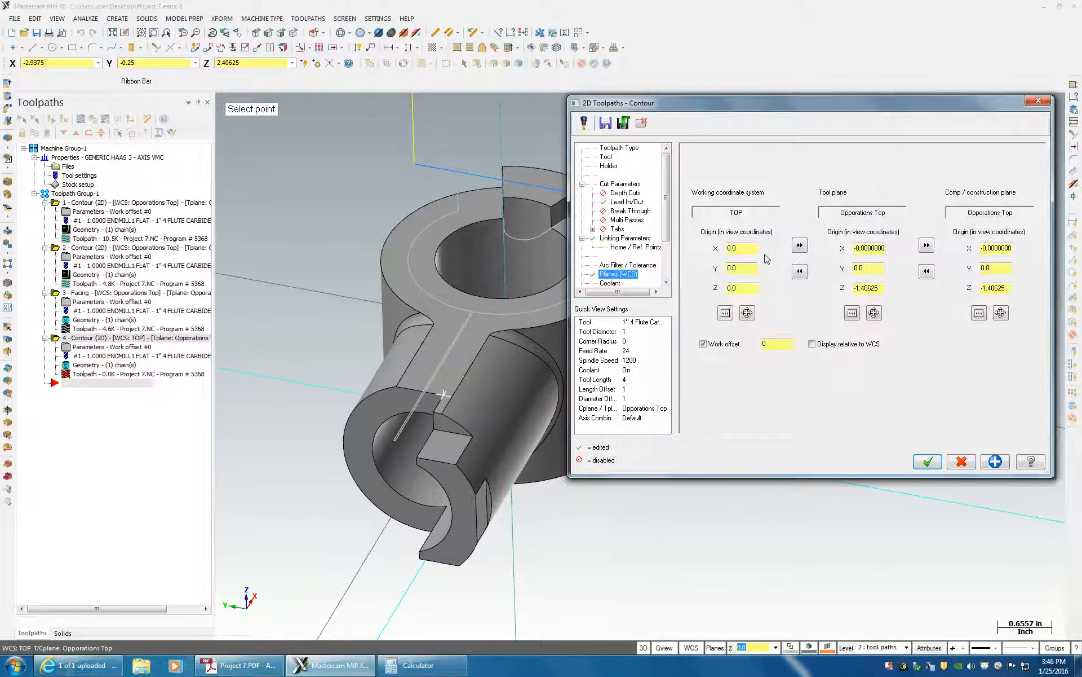
left_click(725, 312)
left_click(739, 217)
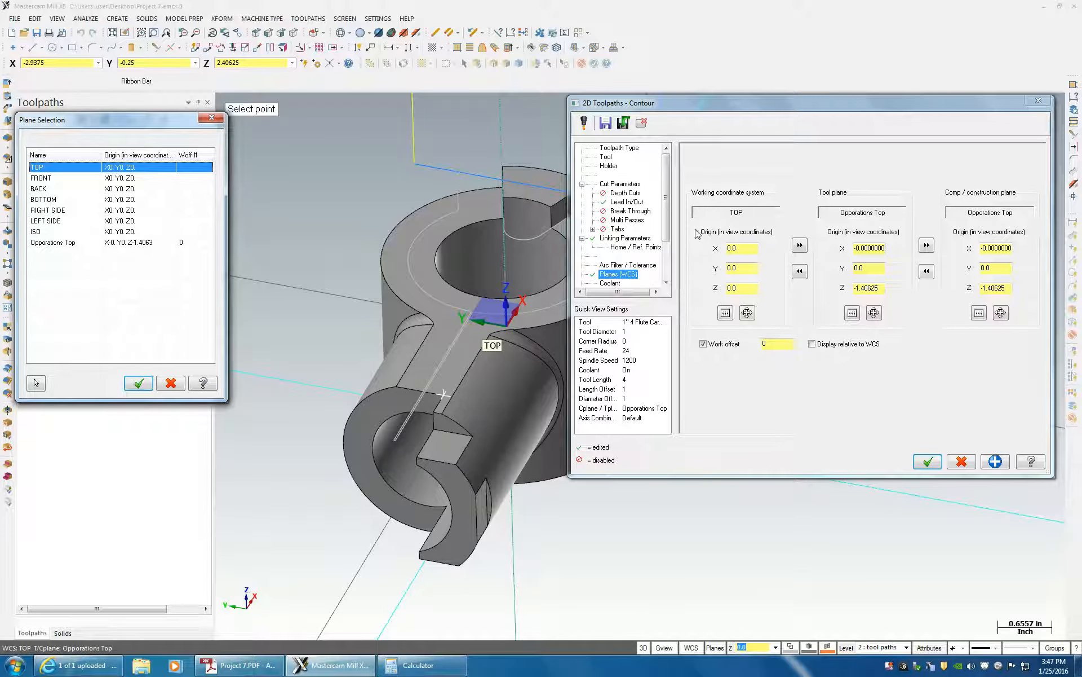
left_click(56, 242)
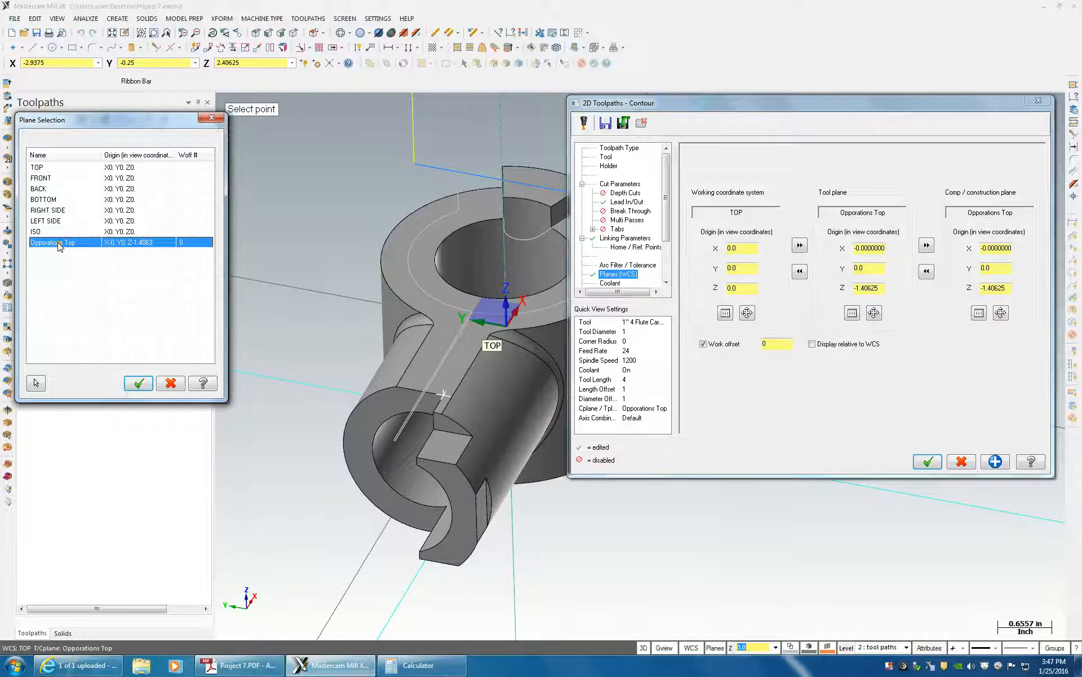
left_click(138, 384)
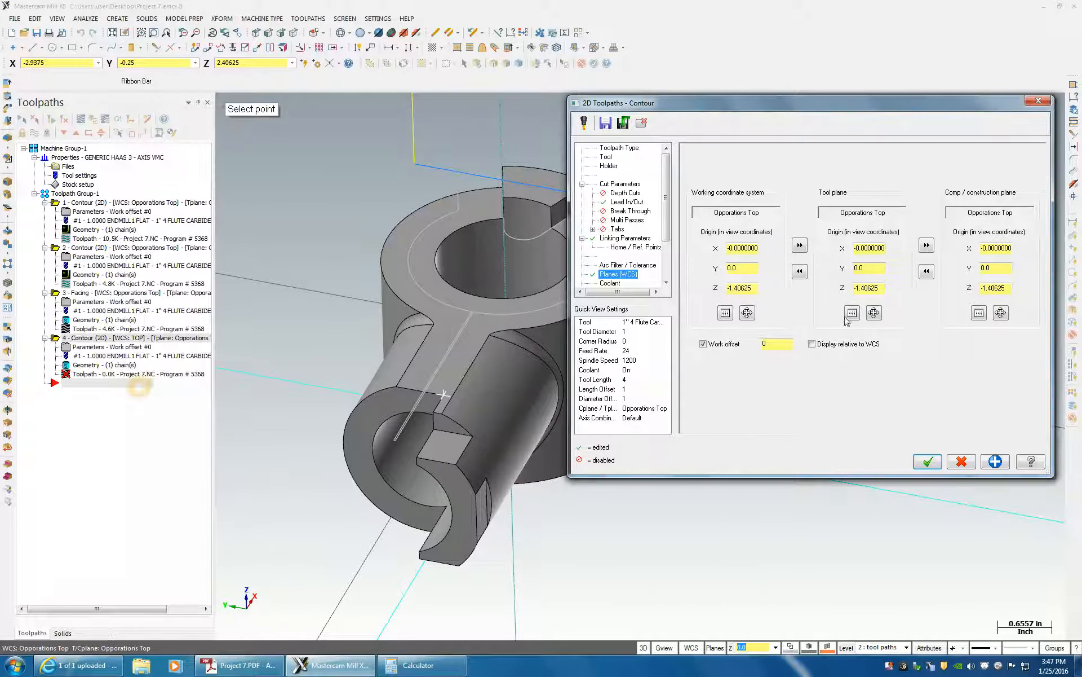
Step: Apply the contour's plane settings to generate the toolpath and inspect its path in the arm's notch
left_click(928, 463)
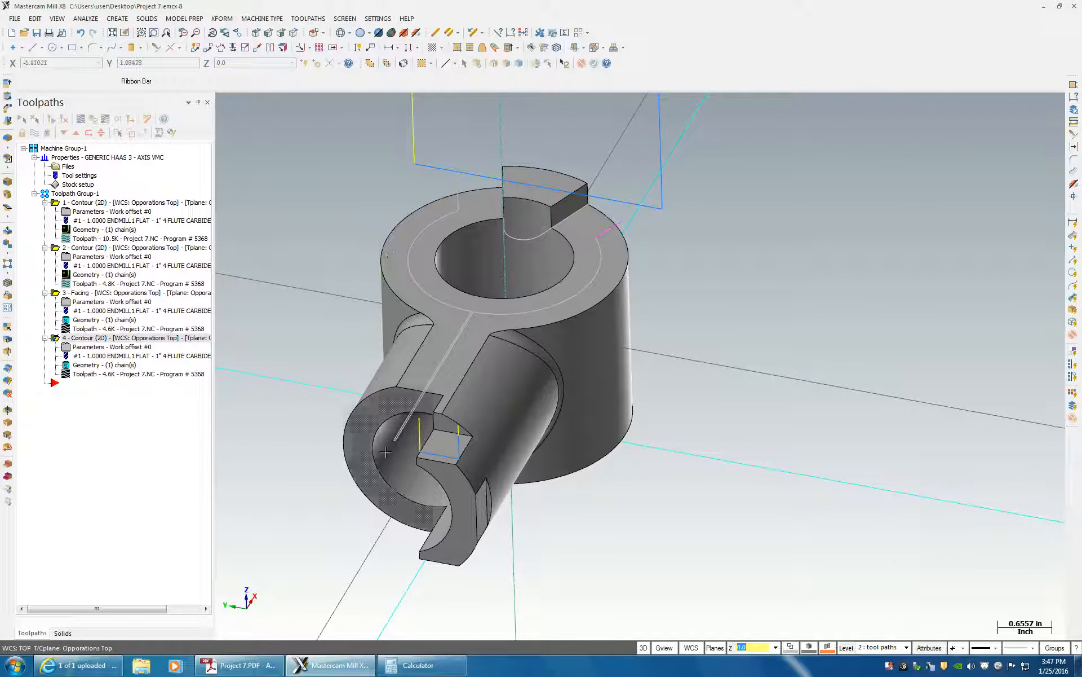
scroll(589, 473, "up", 5)
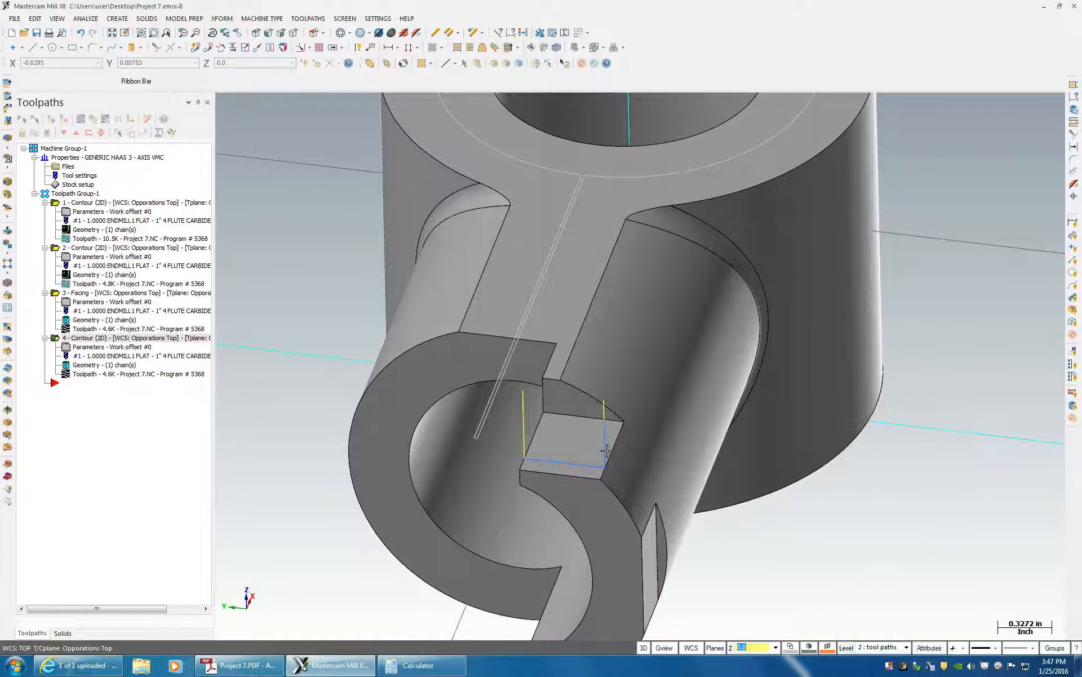
middle_click_drag(605, 448, 595, 447)
Step: Extend the end of the notch contour by 2.0 percent in the lead in/out settings and regenerate the toolpath
left_click(112, 347)
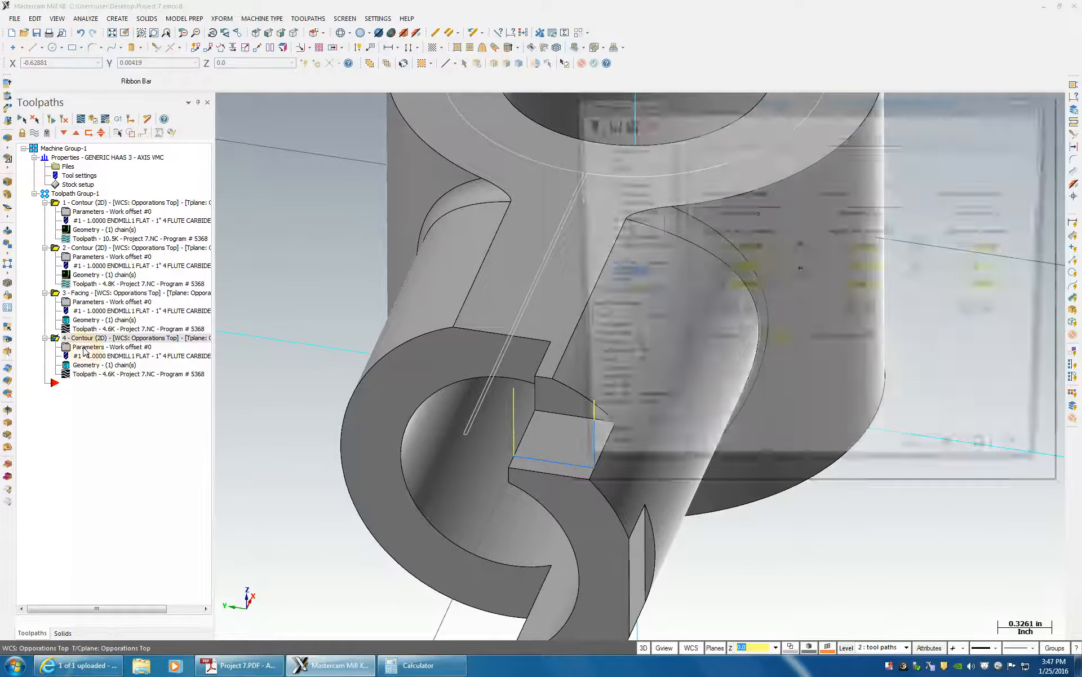
left_click(625, 201)
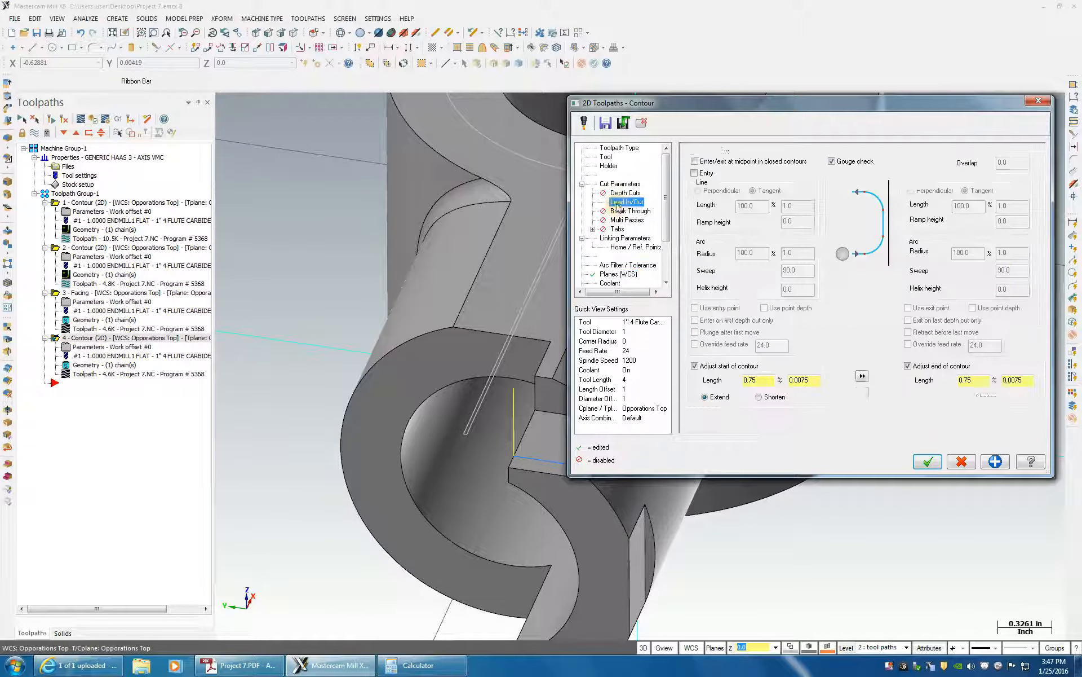
double_click(980, 380)
type("2.0")
left_click(928, 461)
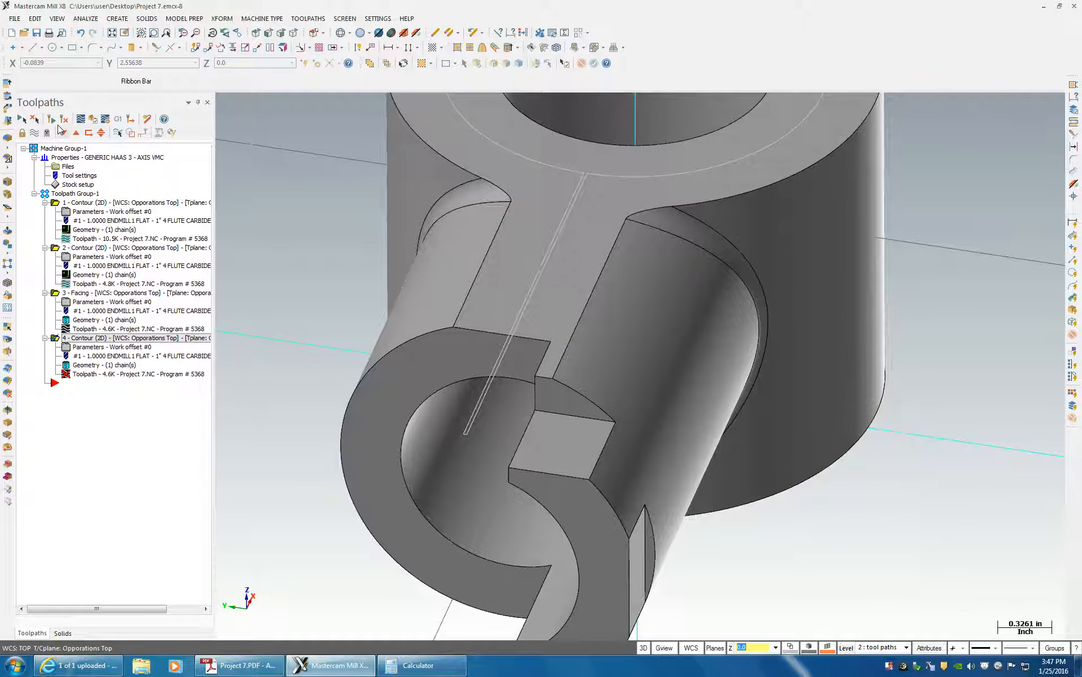
left_click(65, 122)
middle_click_drag(643, 480, 633, 513)
scroll(717, 498, "up", 1)
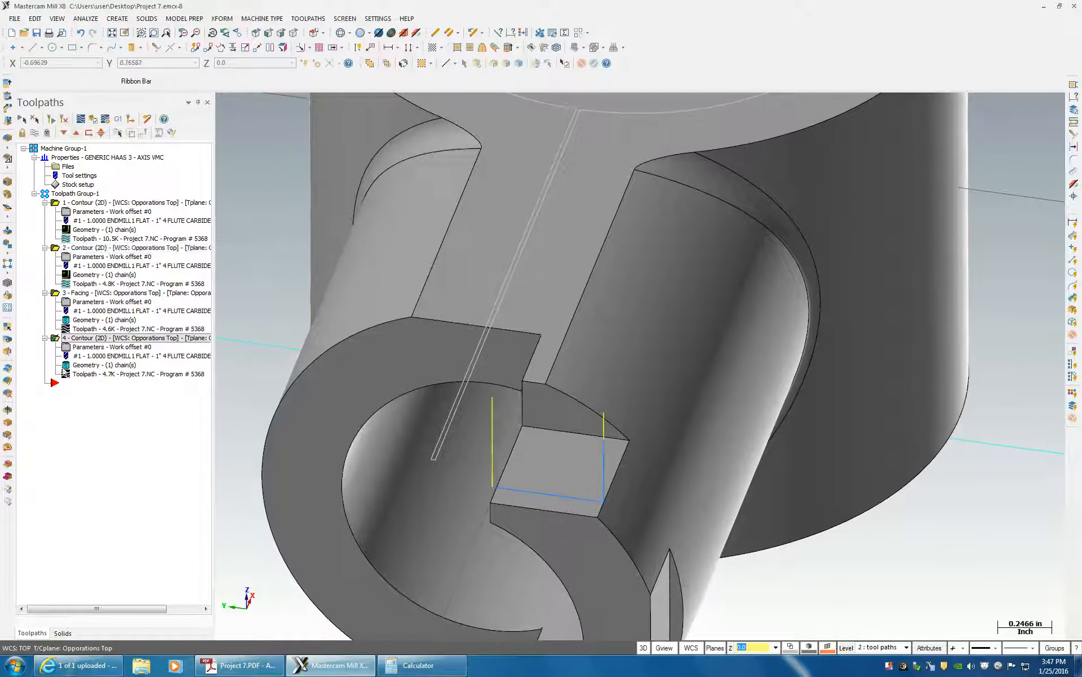
Step: Set the contour's start extension length to 50.0 and its end extension length to 200, and regenerate the toolpath
left_click(85, 346)
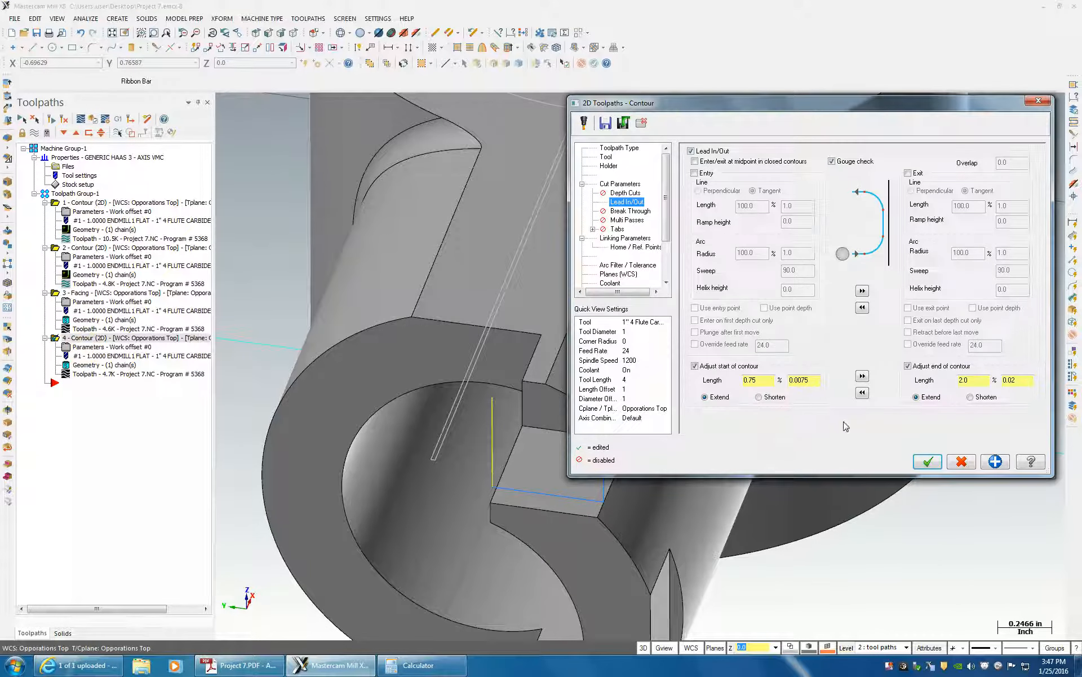
double_click(807, 378)
left_click(1018, 379)
type("20")
left_click(933, 396)
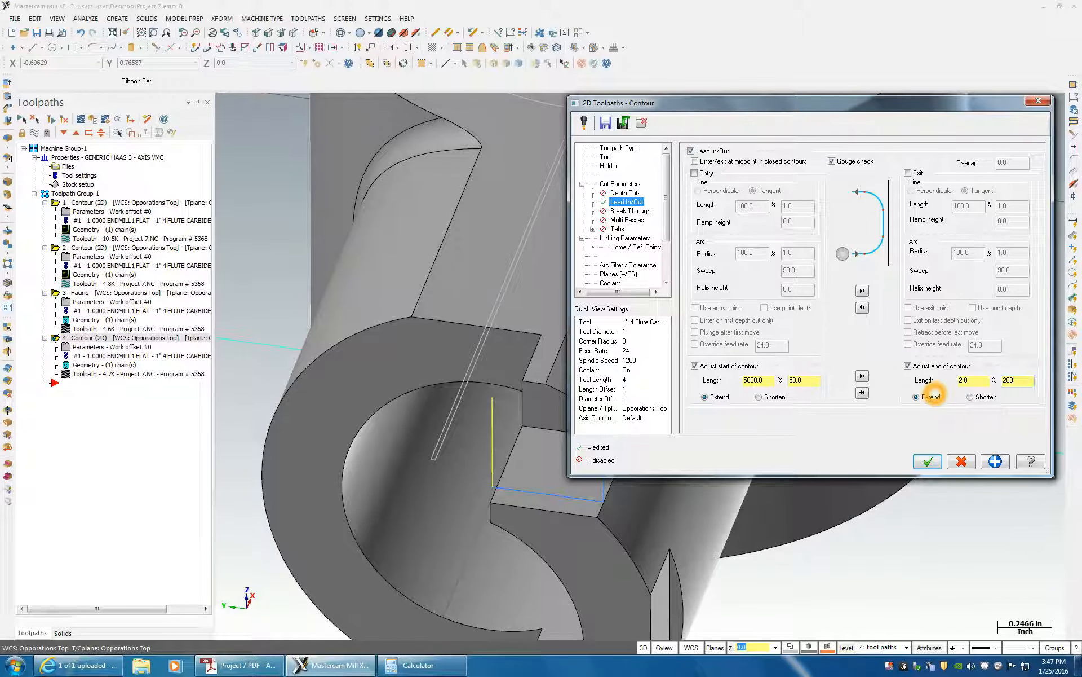
left_click(927, 461)
left_click(65, 123)
scroll(786, 446, "down", 5)
scroll(800, 448, "down", 4)
scroll(813, 452, "down", 2)
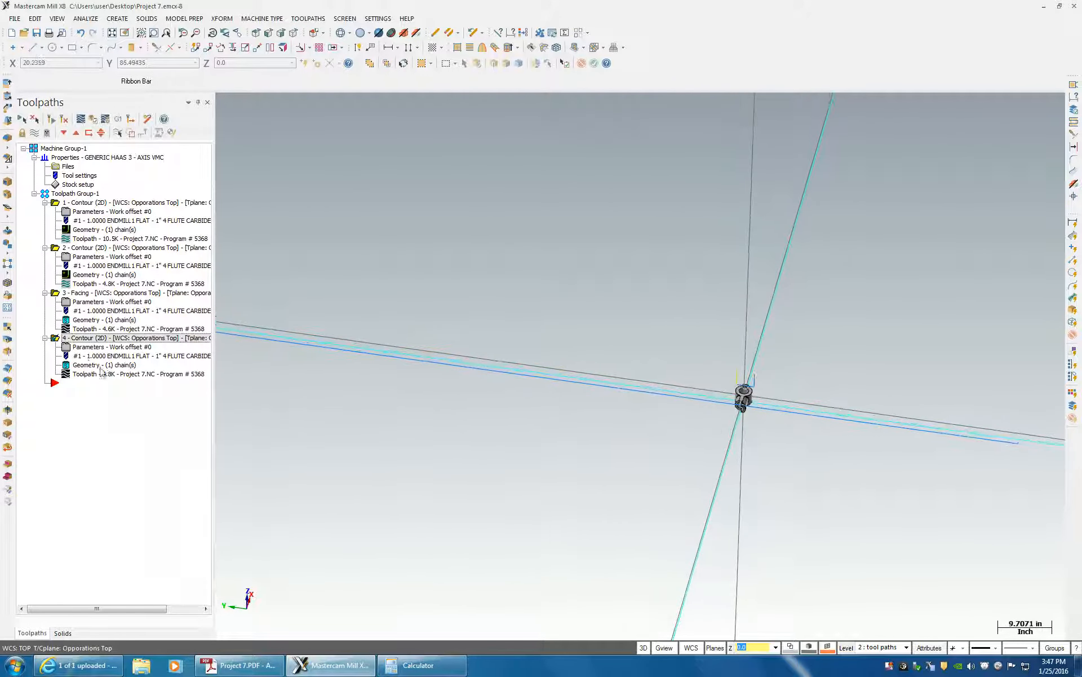
Step: Set the contour's start extension to 0.75 percent and end extension to 2 percent, regenerate, and check the path at the notch
left_click(112, 347)
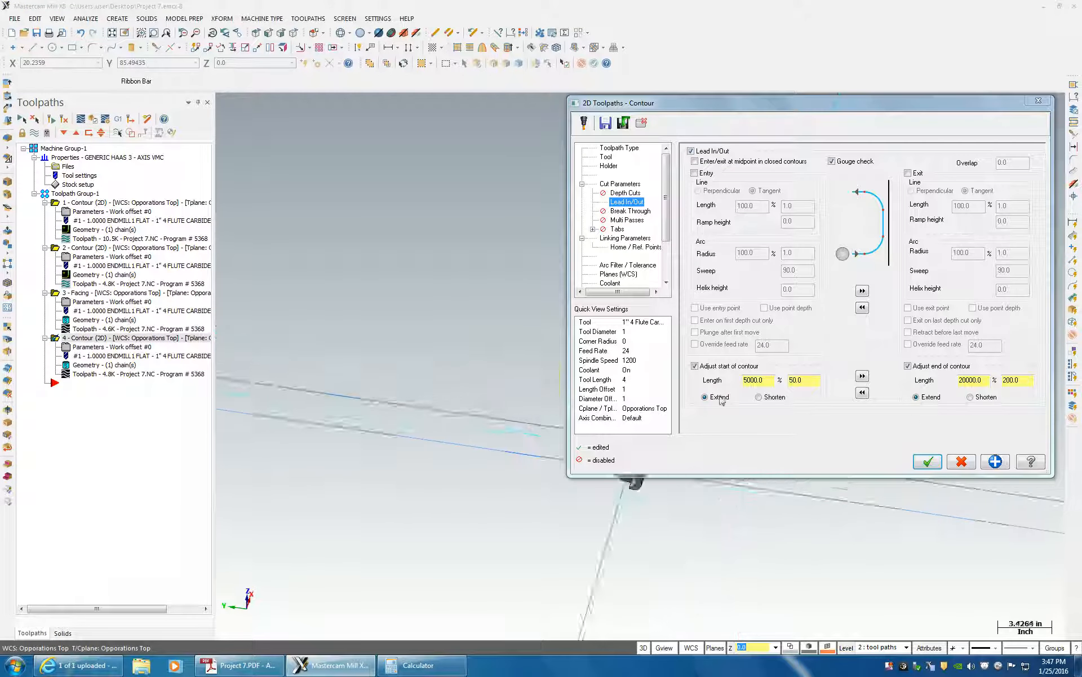
double_click(771, 380)
type(".75")
double_click(989, 379)
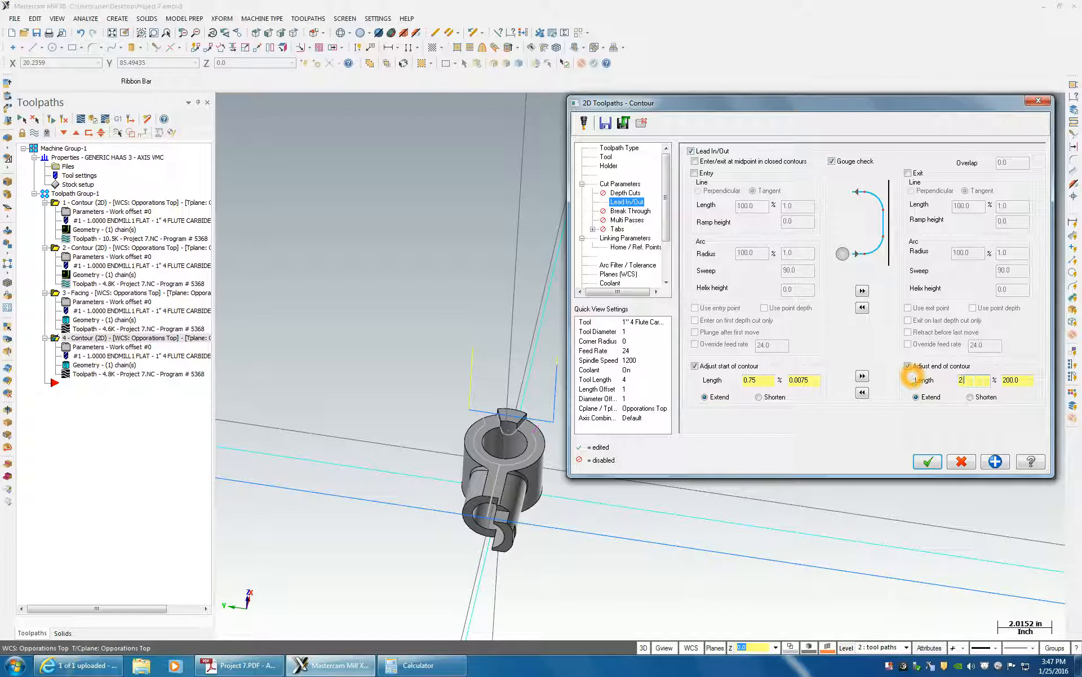
left_click(927, 461)
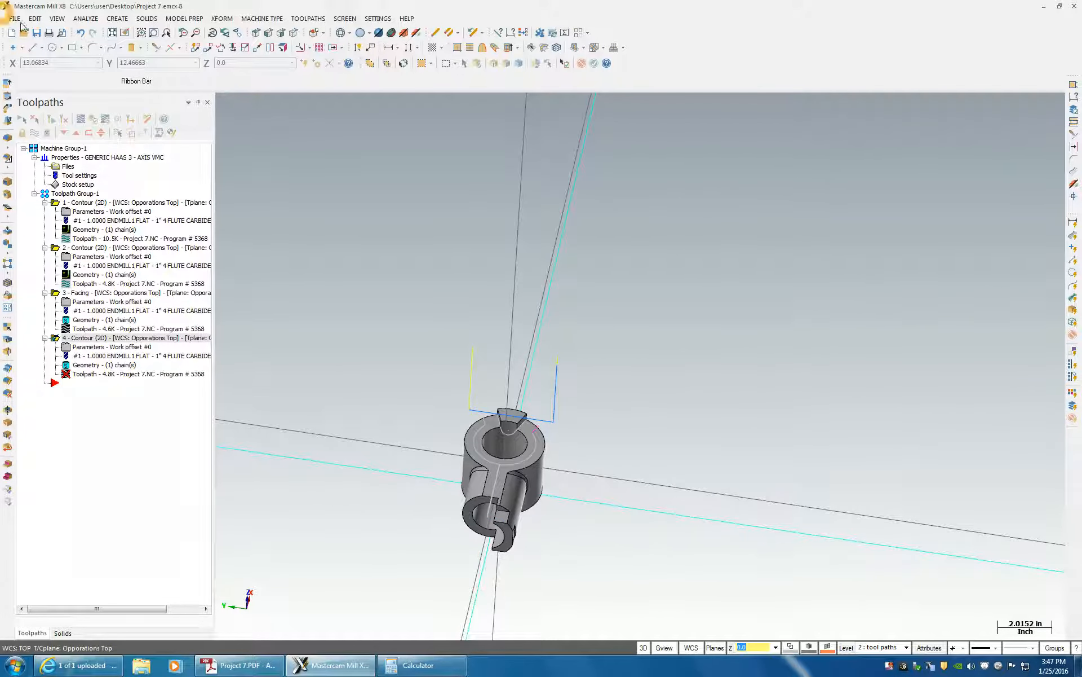
left_click(64, 118)
scroll(850, 454, "up", 5)
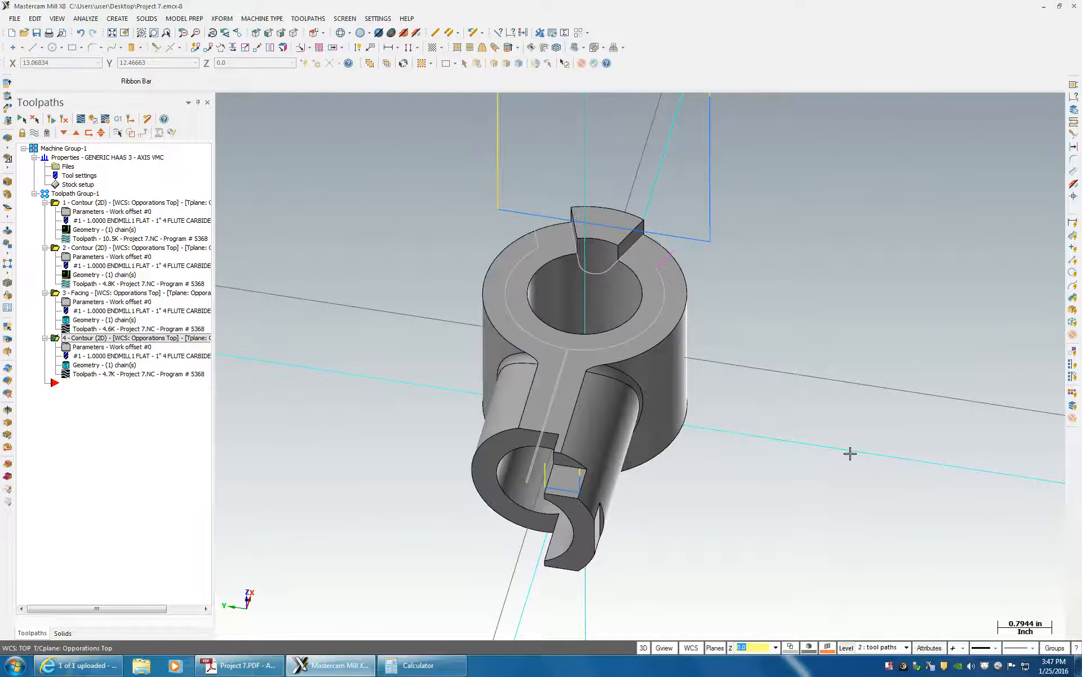
scroll(850, 453, "up", 10)
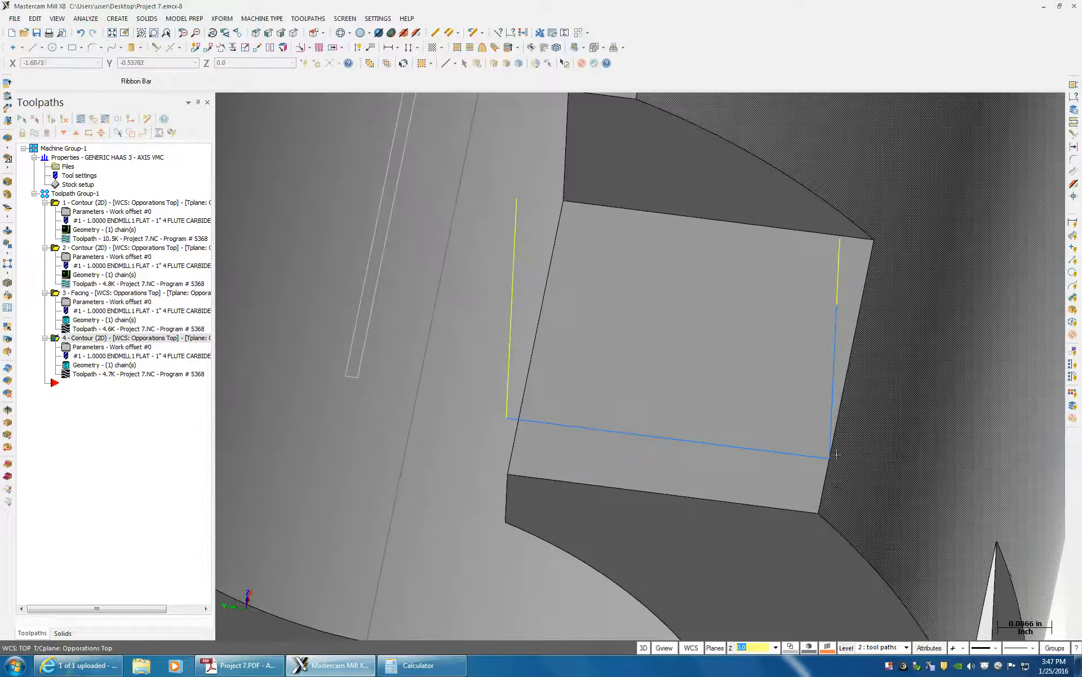
scroll(660, 392, "down", 5)
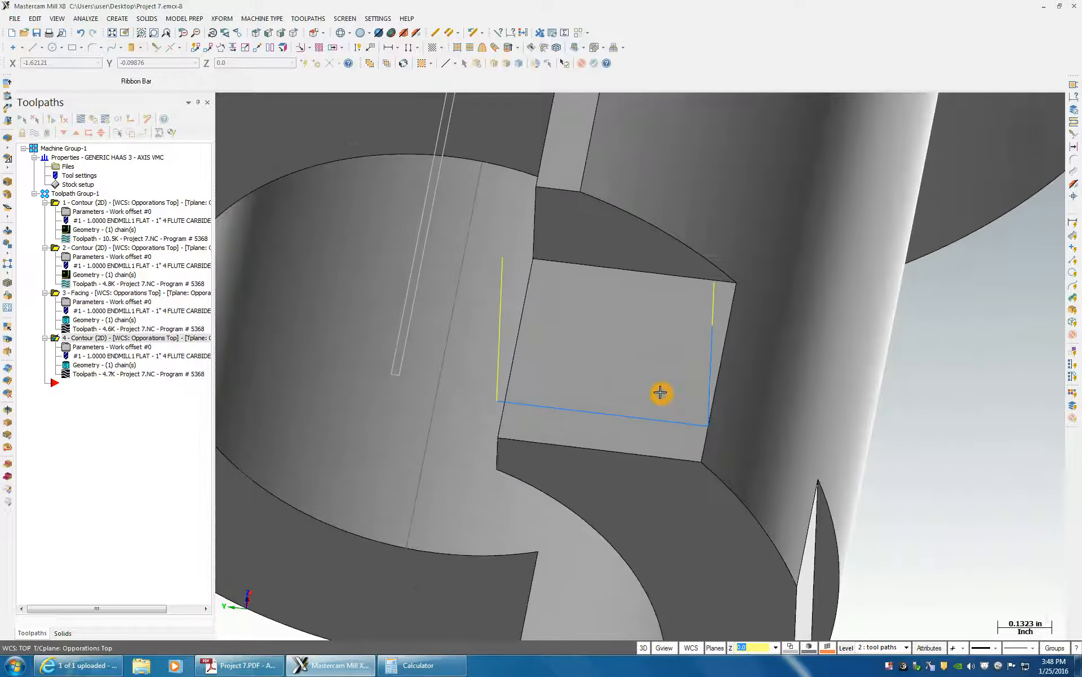
scroll(660, 392, "down", 2)
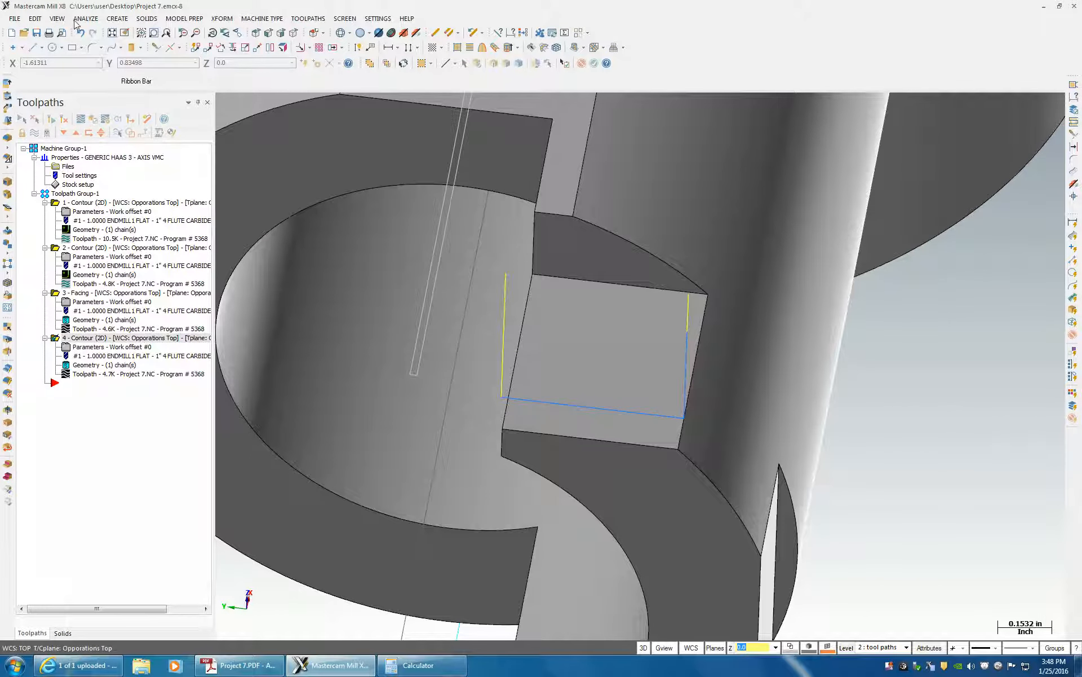
Step: Create a curve on the single edge where the notch's flat floor meets its inner wall
left_click(115, 20)
mouse_move(130, 105)
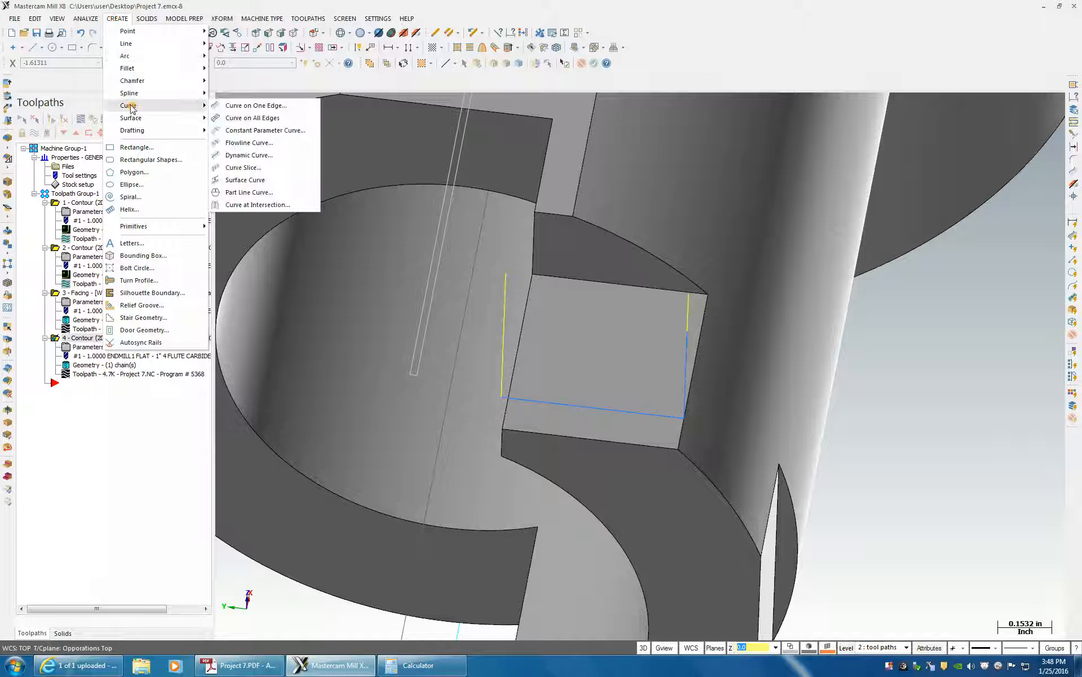
left_click(229, 107)
left_click(632, 290)
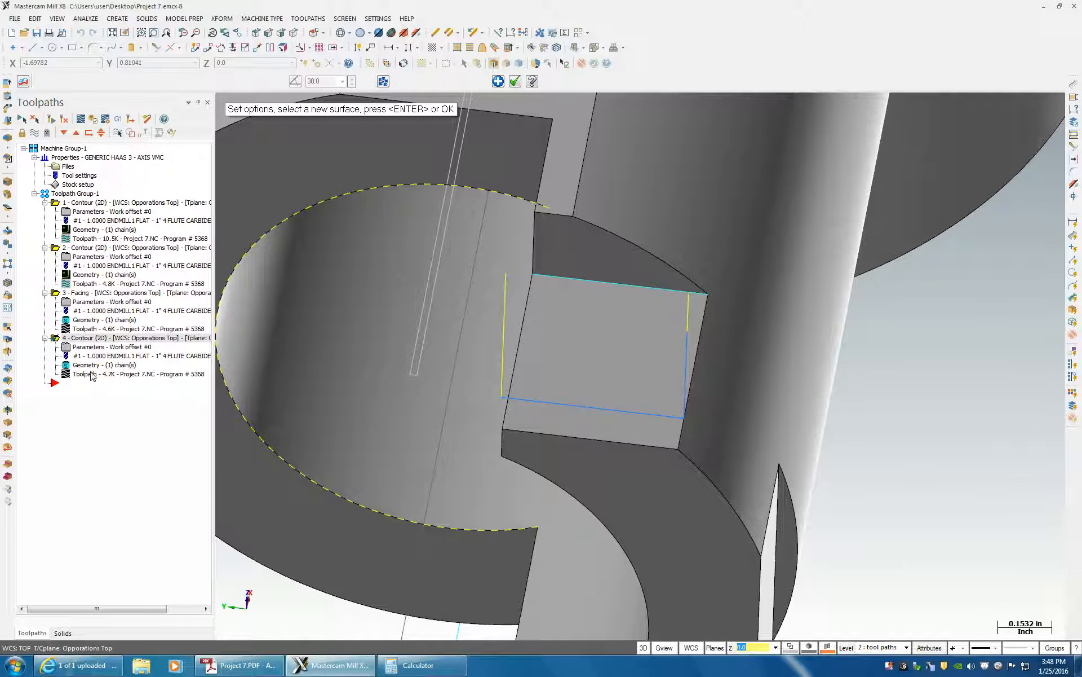
key("Return")
Step: Rechain the fourth contour operation to the wireframe curve along the notch's inner edge and regenerate its toolpath
right_click(64, 163)
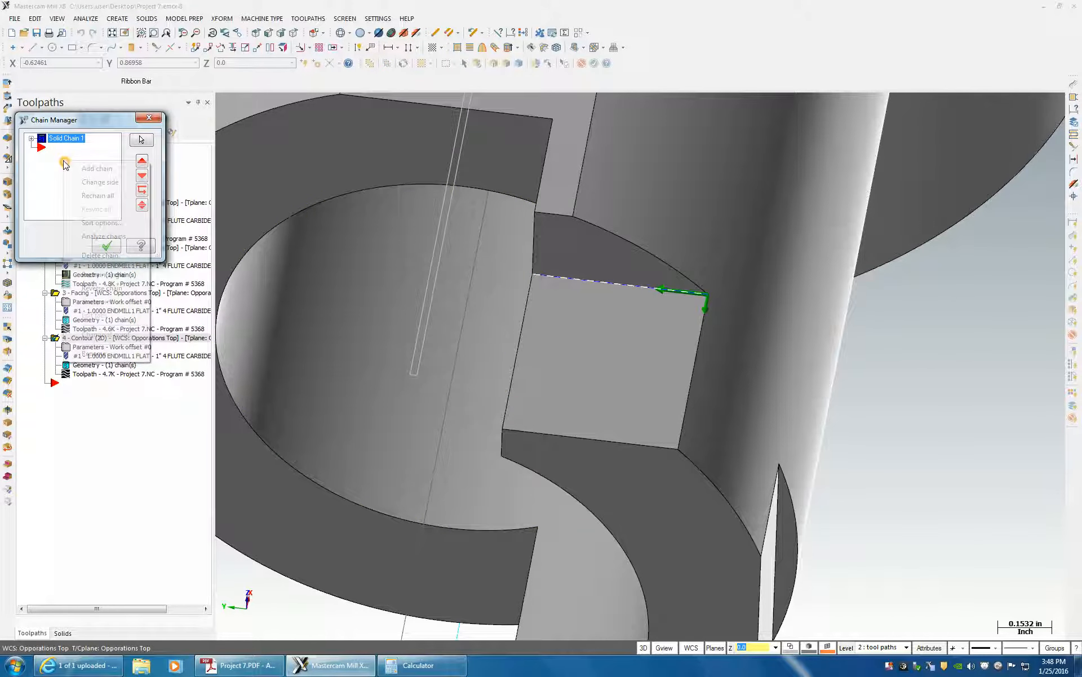
left_click(106, 195)
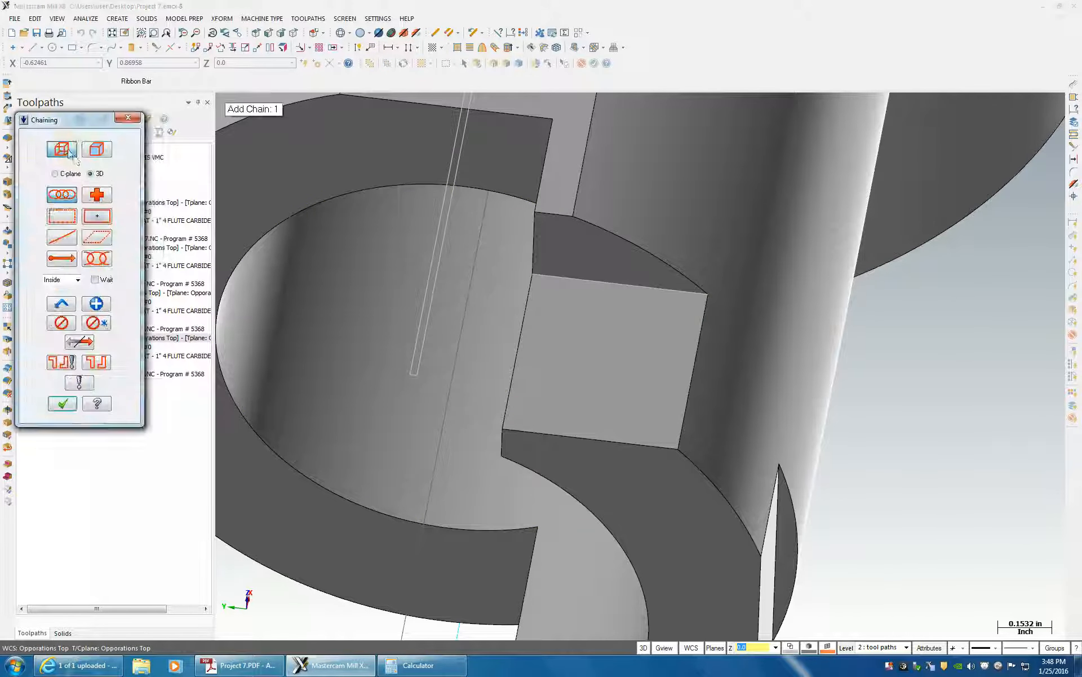
left_click(686, 302)
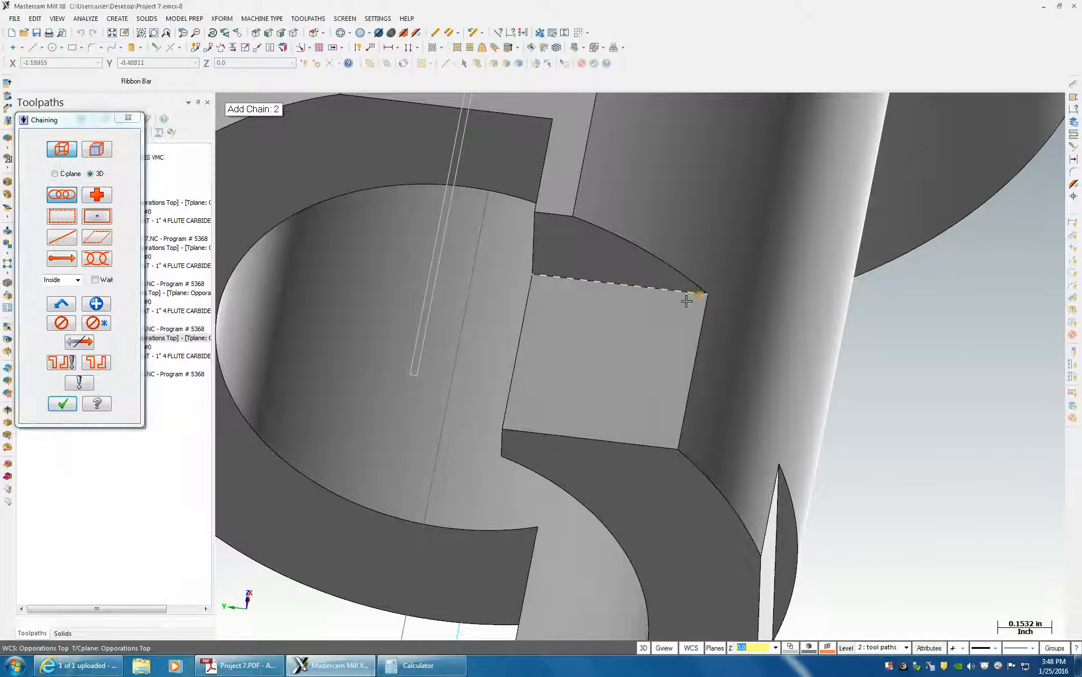
left_click(53, 406)
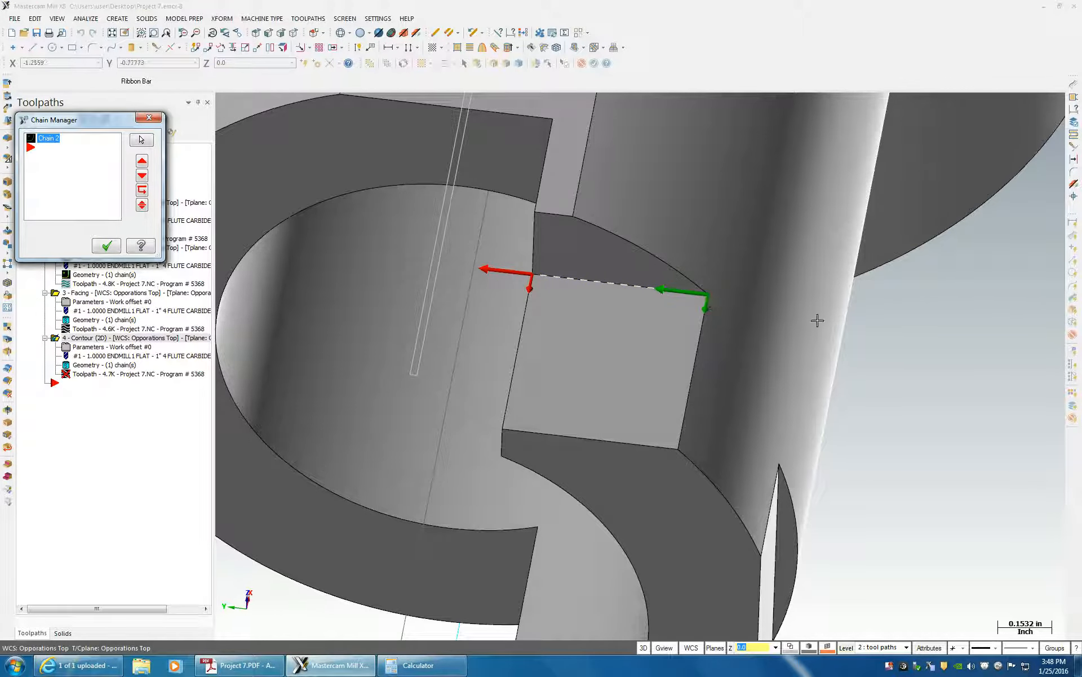
left_click(106, 246)
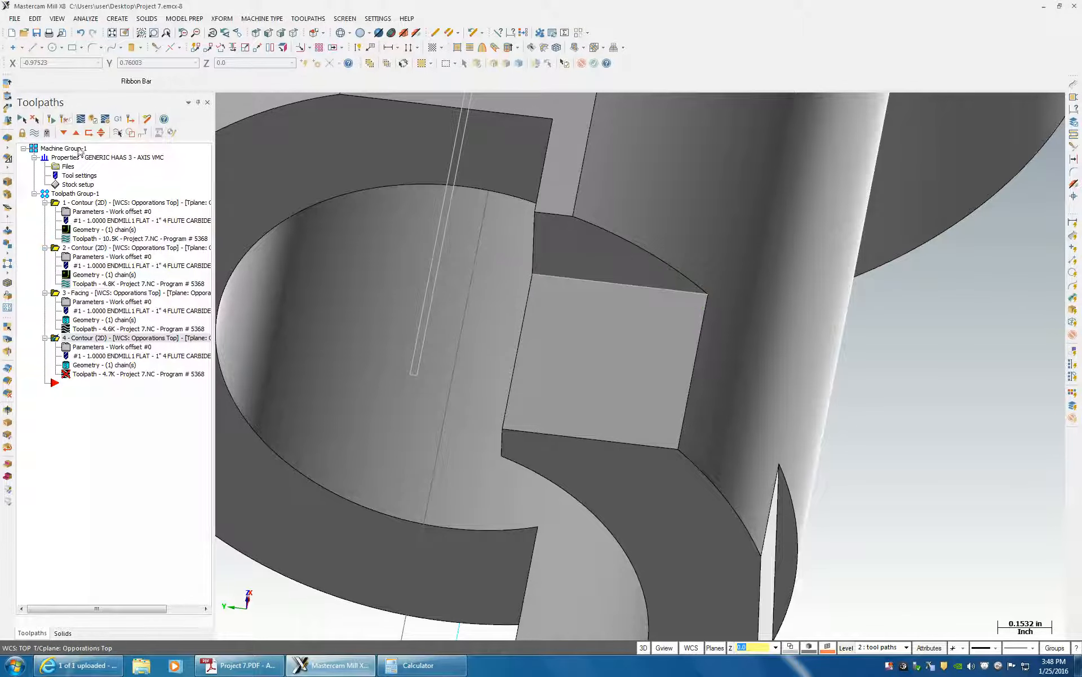
left_click(66, 121)
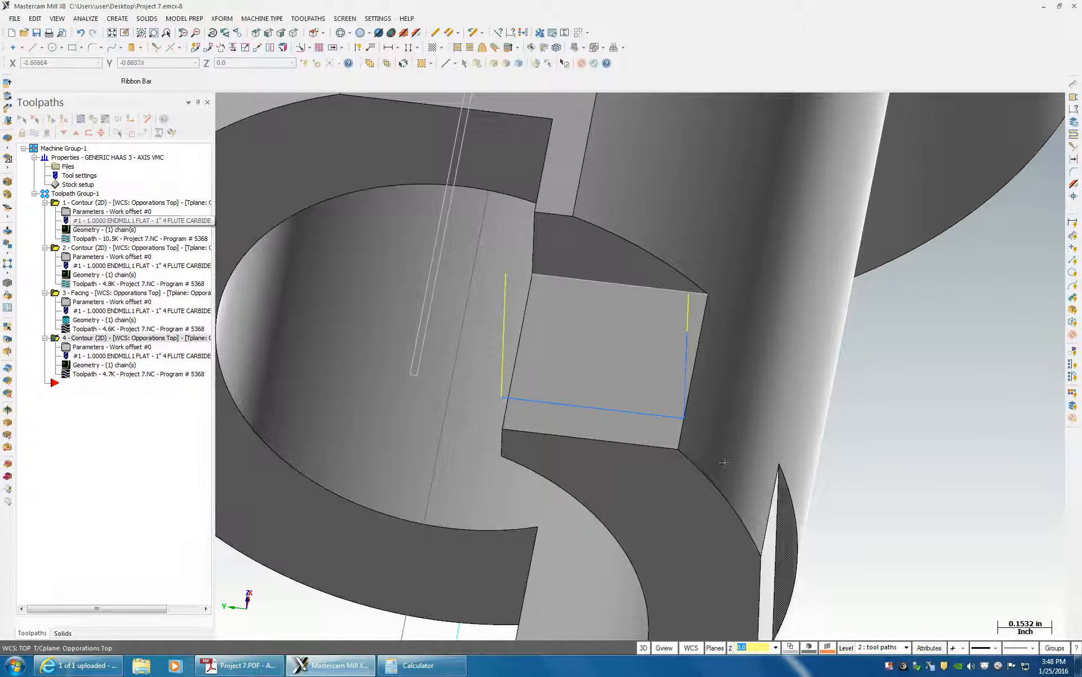
Step: Set the contour's start extension to 1.5 percent and its end extension to 10 percent, and regenerate the toolpath
mouse_move(957, 462)
middle_mouse_down()
mouse_move(950, 481)
mouse_move(953, 468)
mouse_move(960, 479)
middle_mouse_up()
left_click(87, 347)
double_click(756, 379)
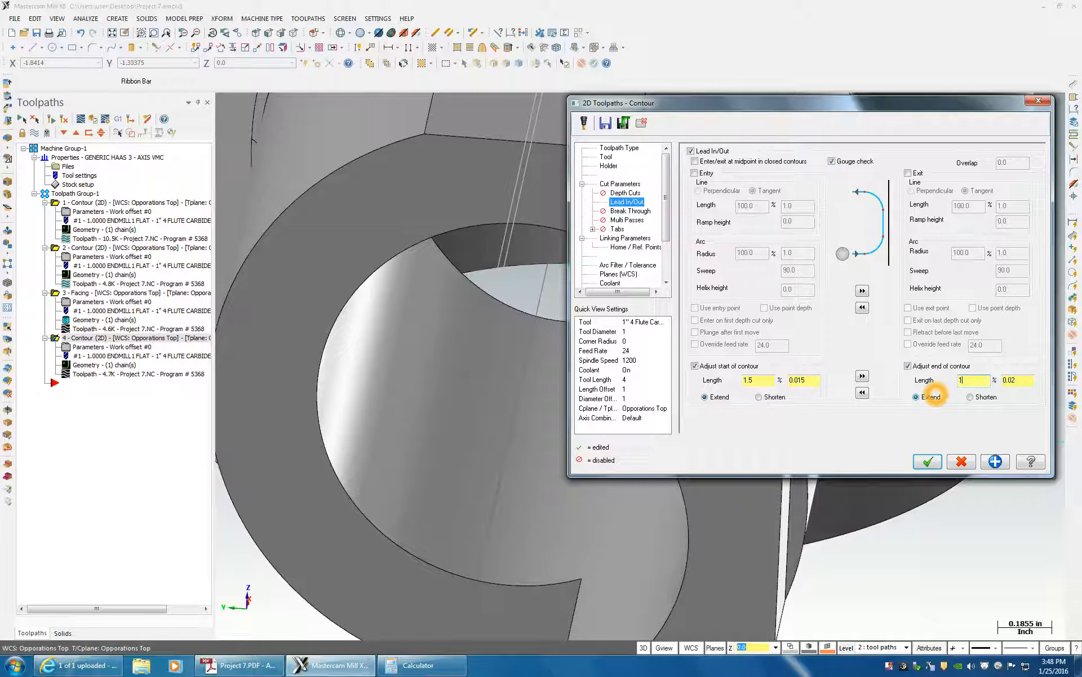
left_click(928, 461)
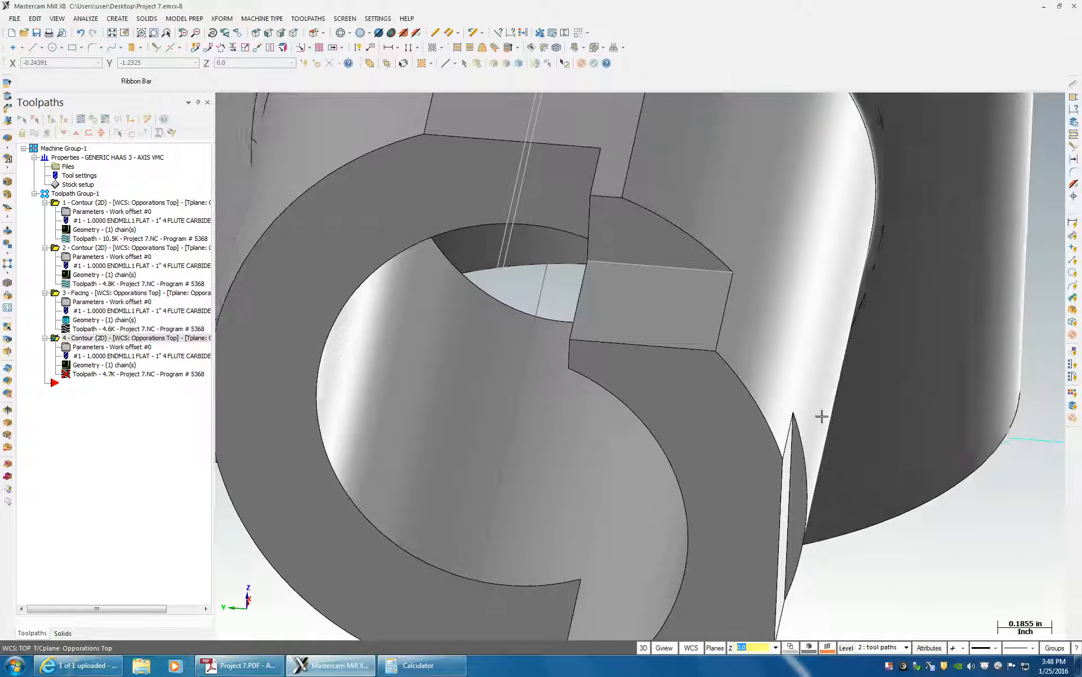
left_click(62, 119)
middle_click_drag(555, 375, 715, 441)
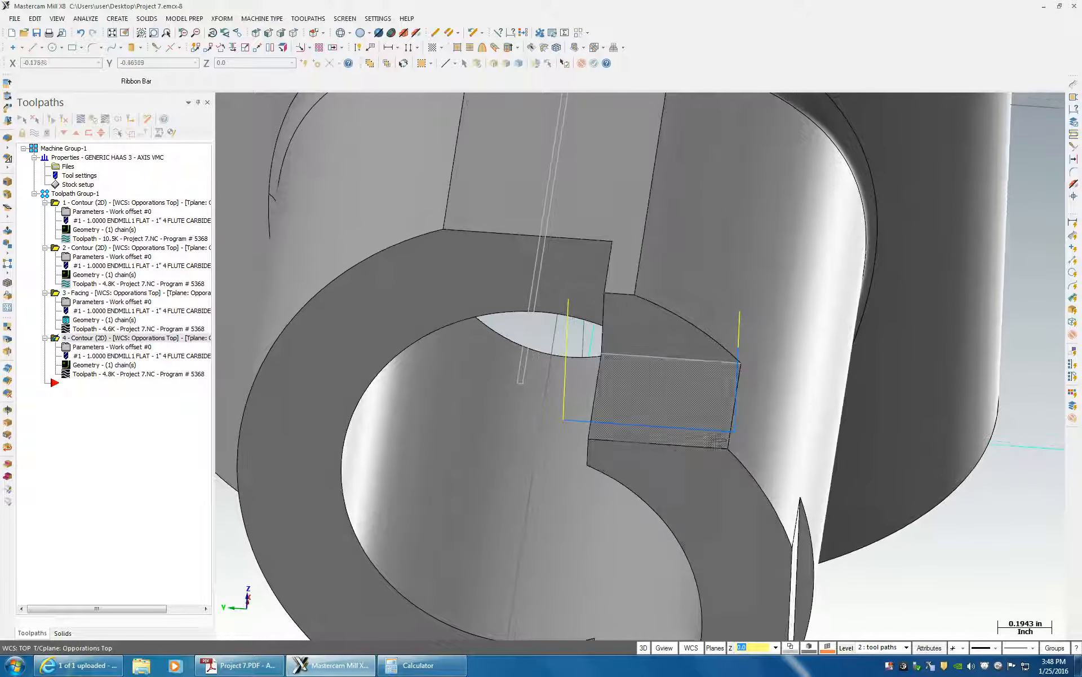
Step: Set the contour's end extension to 300 percent, regenerate the toolpath, and check how far it runs past the arm
left_click(93, 348)
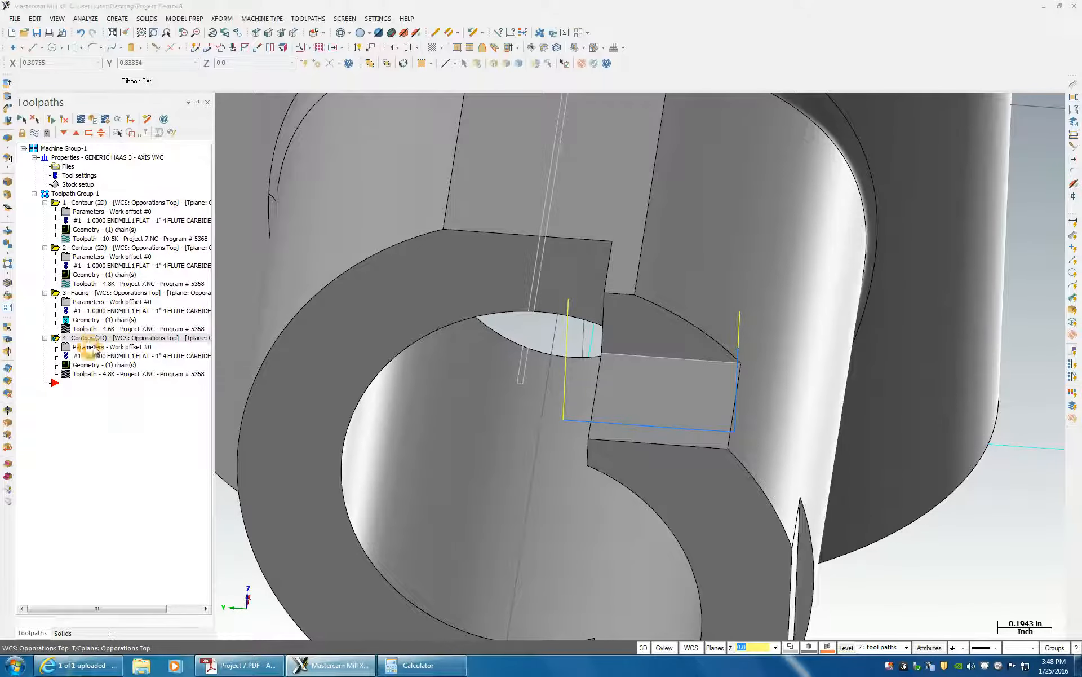
left_click(671, 462)
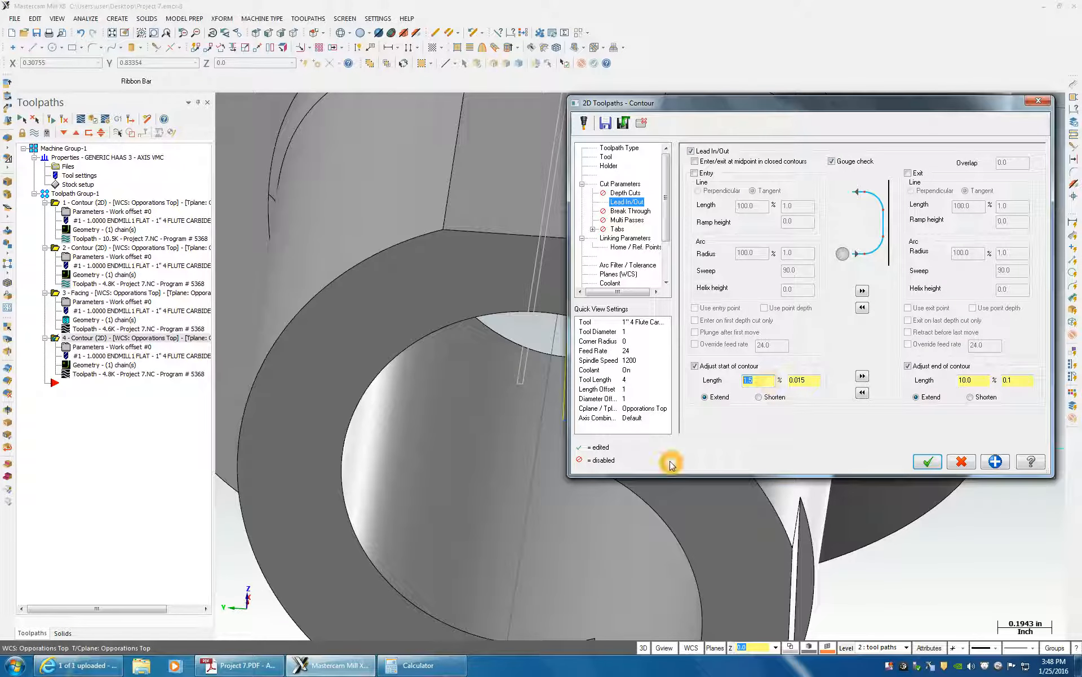
left_click_drag(979, 382, 840, 443)
type("3")
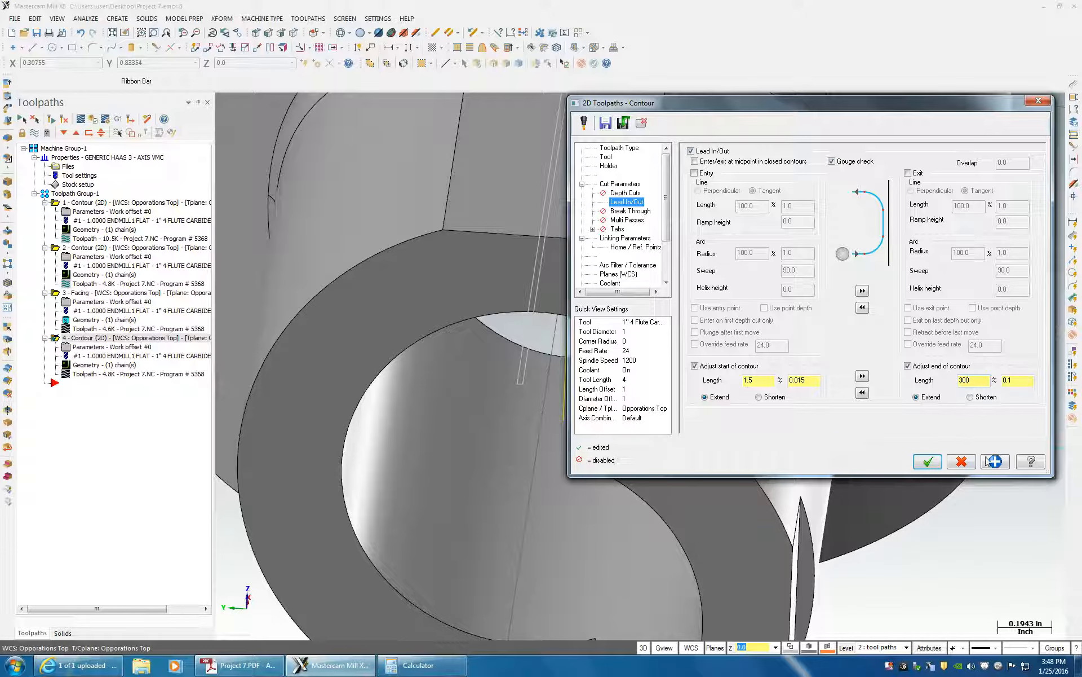
left_click(926, 460)
scroll(604, 370, "up", 3)
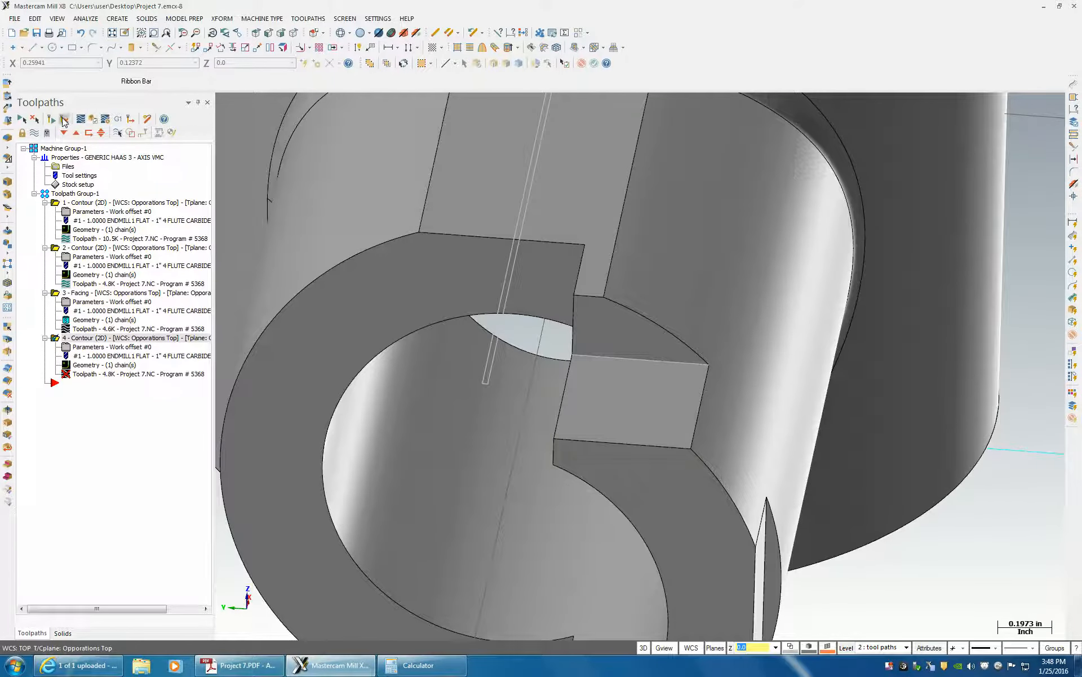
scroll(370, 389, "down", 6)
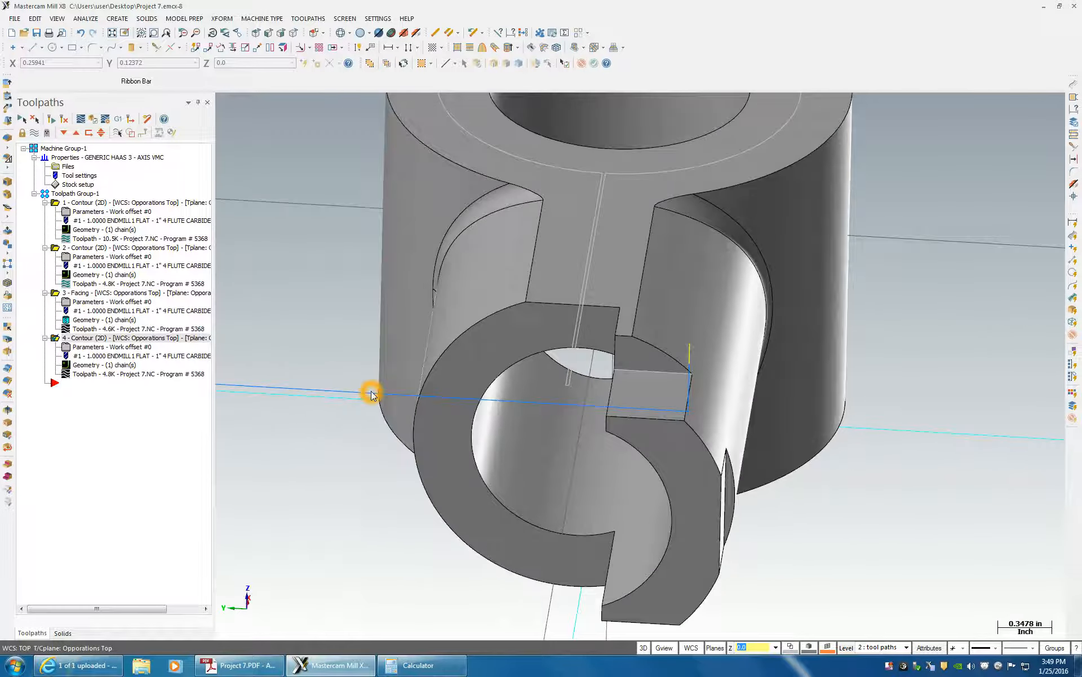
scroll(518, 412, "up", 2)
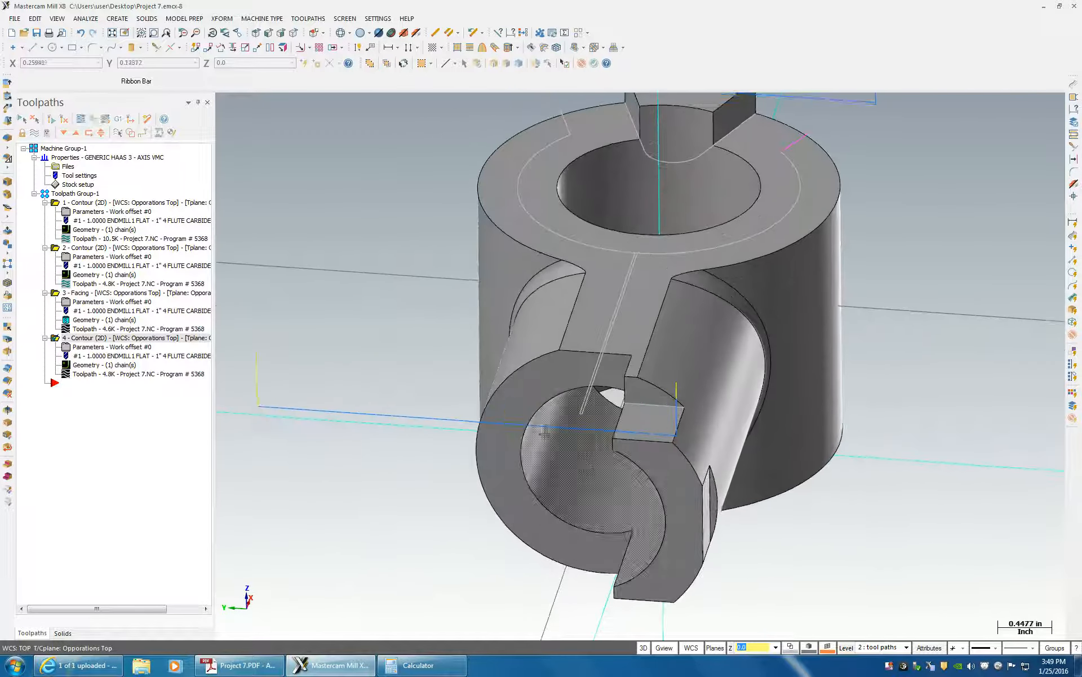
Step: Set the fourth contour operation's start extension to 100 percent and its end extension to 200 percent, and regenerate the toolpath
left_click(96, 348)
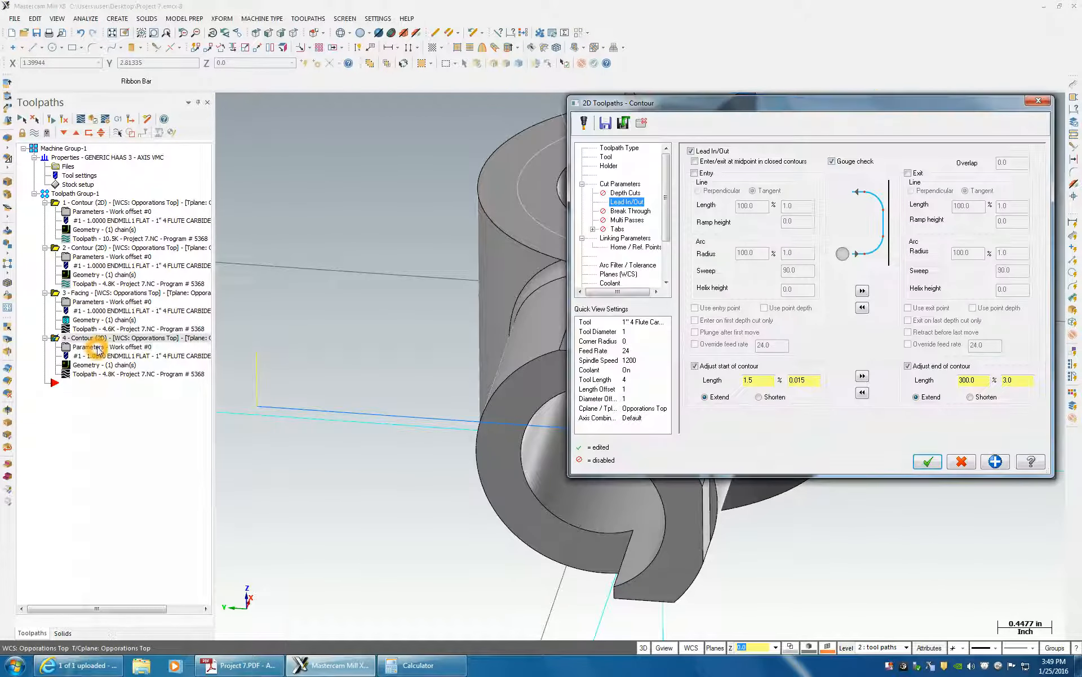
double_click(770, 381)
left_click(736, 396)
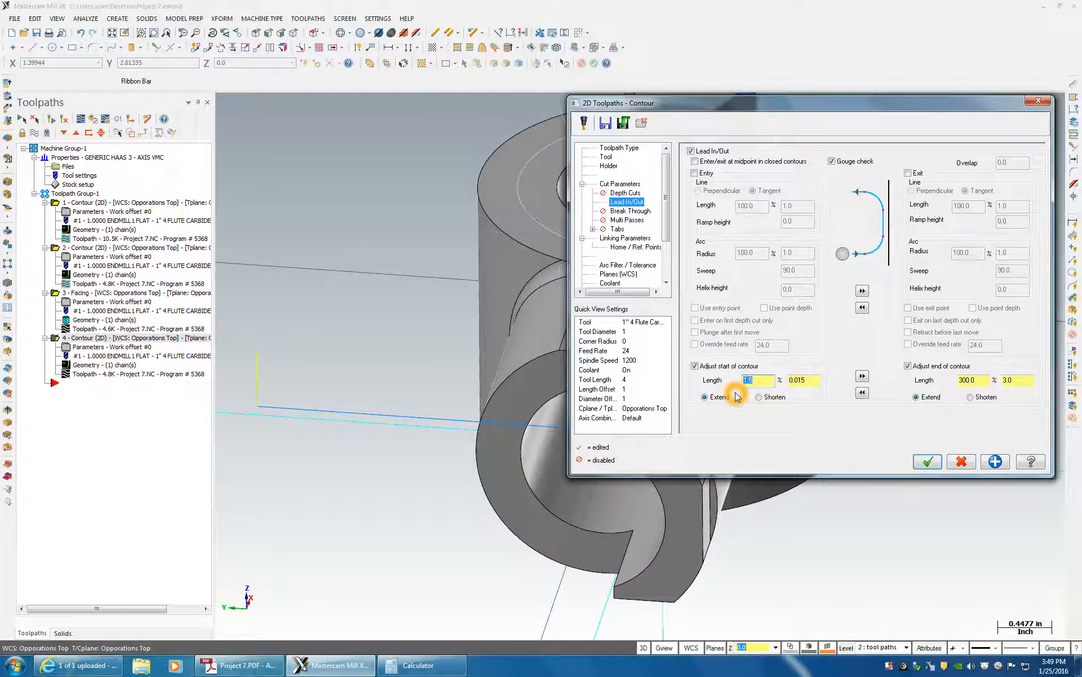
double_click(967, 380)
type("2")
left_click(908, 381)
double_click(768, 379)
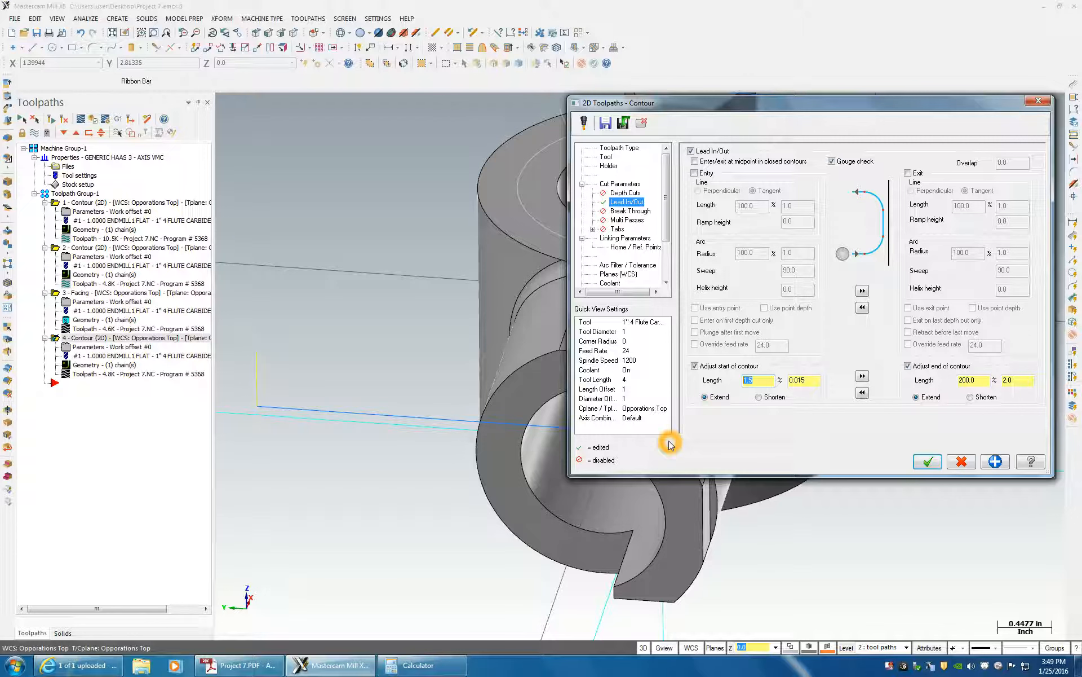
type("100.")
left_click(928, 461)
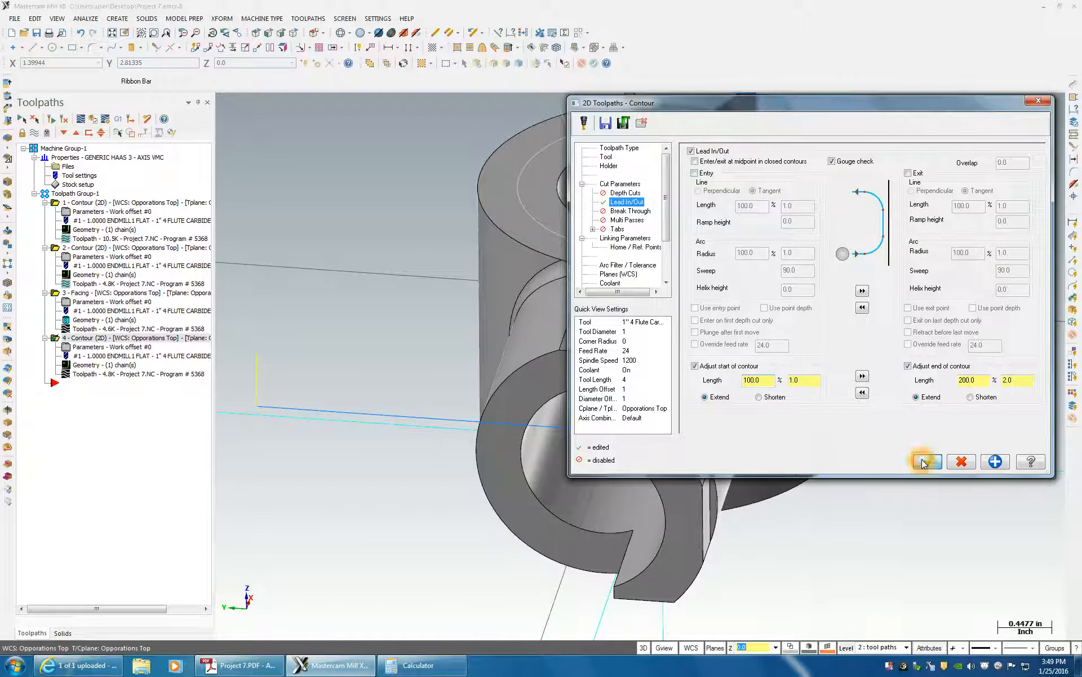
left_click(67, 121)
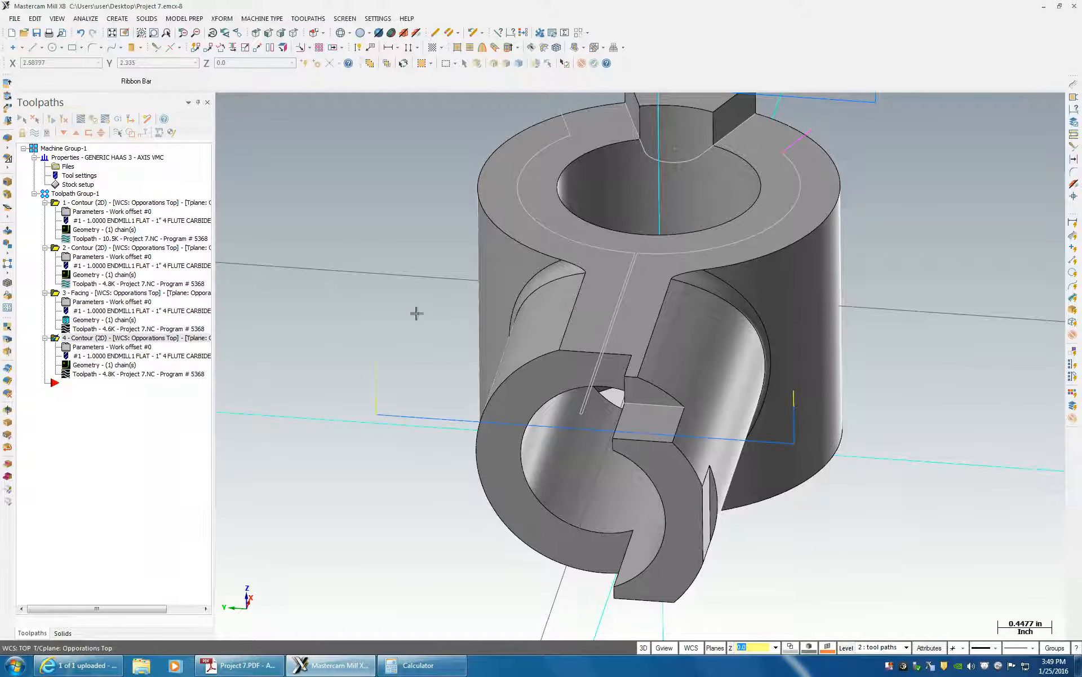
Step: Check from several angles how far the regenerated notch toolpath runs past both sides of the arm
scroll(795, 505, "up", 3)
mouse_move(795, 505)
middle_mouse_down()
mouse_move(817, 520)
mouse_move(902, 496)
mouse_move(858, 416)
middle_mouse_up()
middle_click_drag(399, 501, 392, 500)
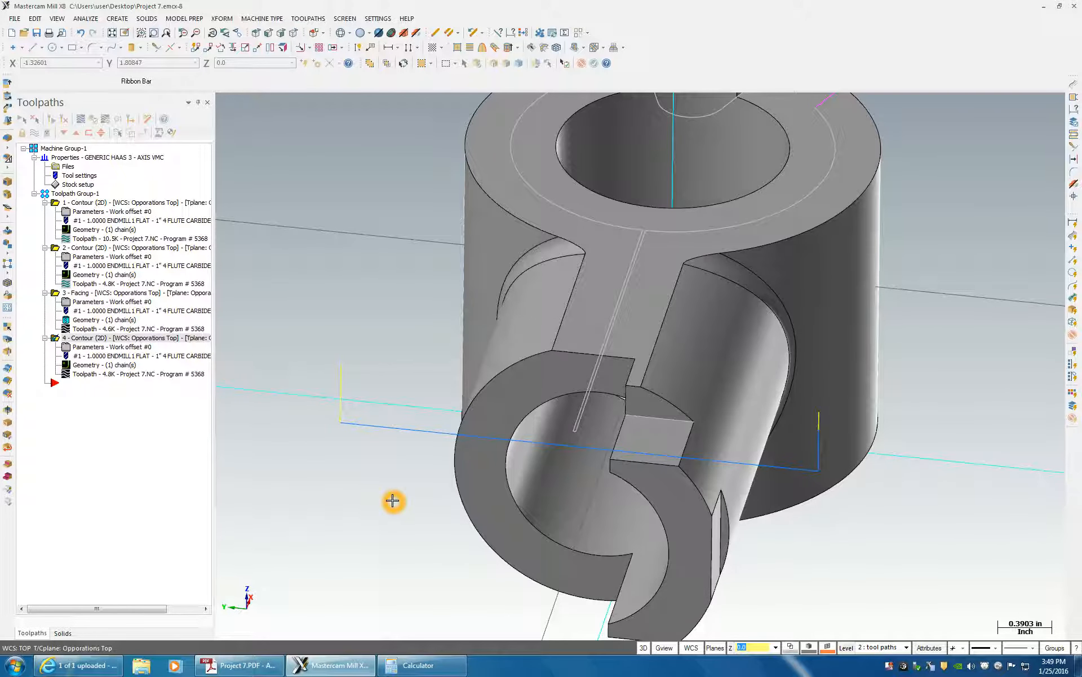
middle_click_drag(393, 501, 643, 507)
left_click(659, 501)
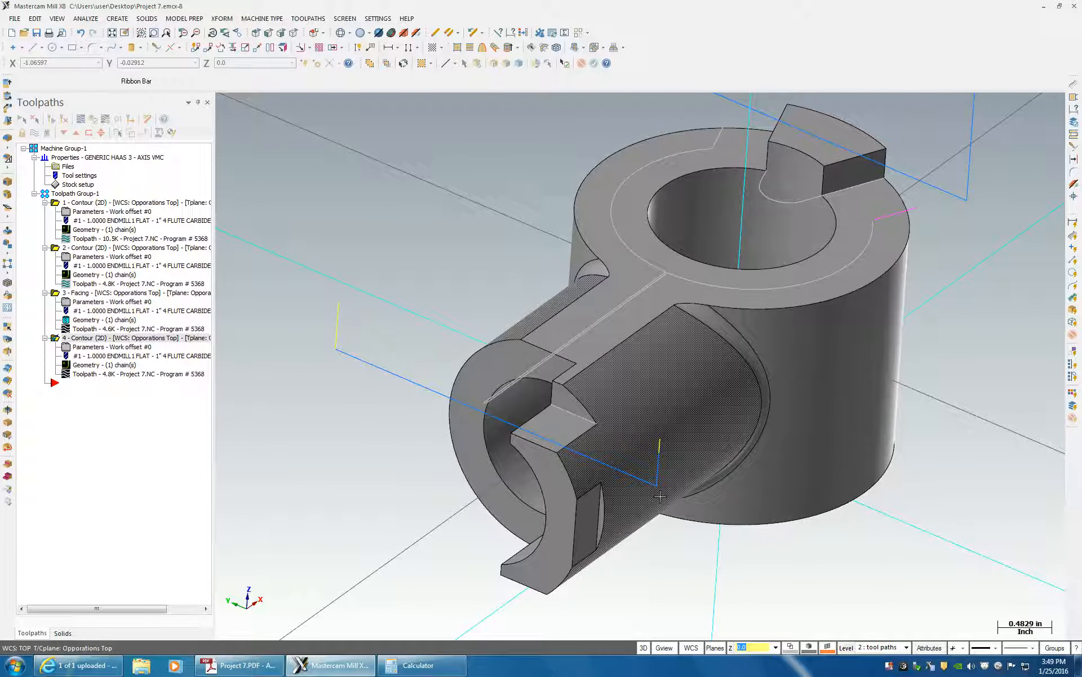
scroll(535, 451, "down", 1)
middle_click_drag(535, 450, 550, 449)
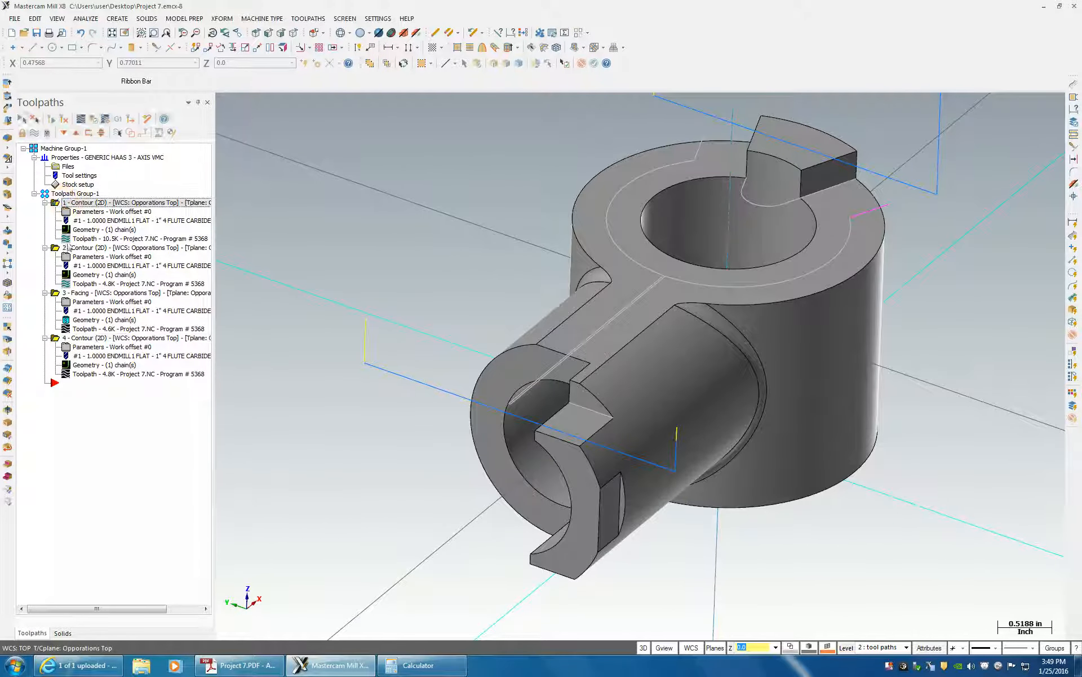
Step: Select all four operations, run the full material-removal verification on the casting stock, and close the simulator
left_click(82, 342)
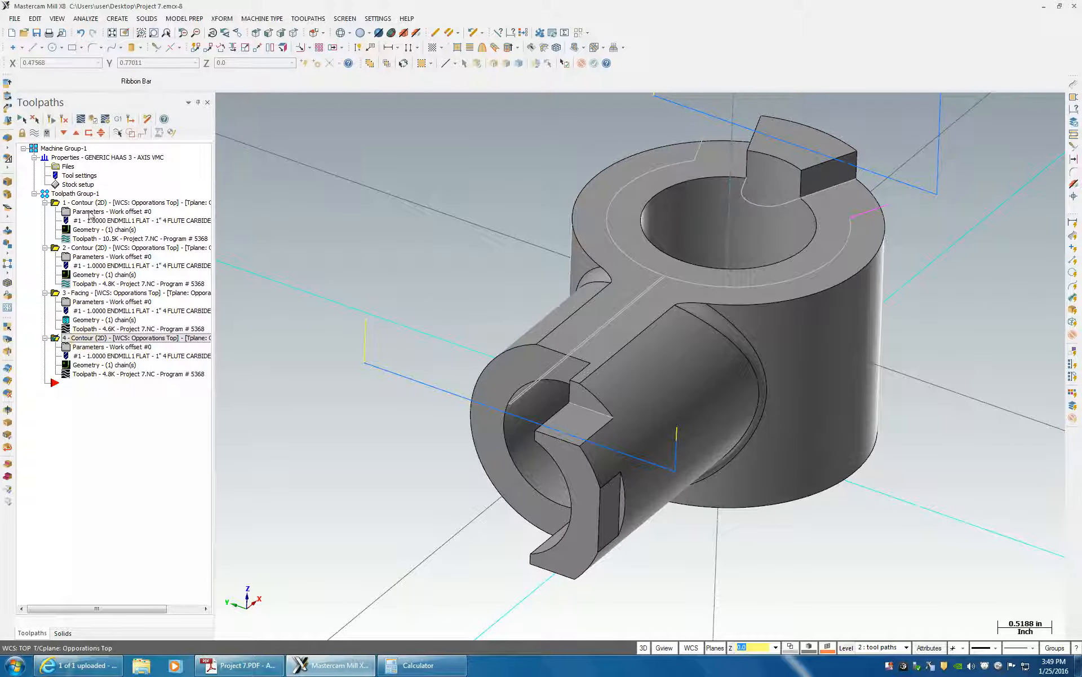
left_click(87, 206)
left_click(80, 337)
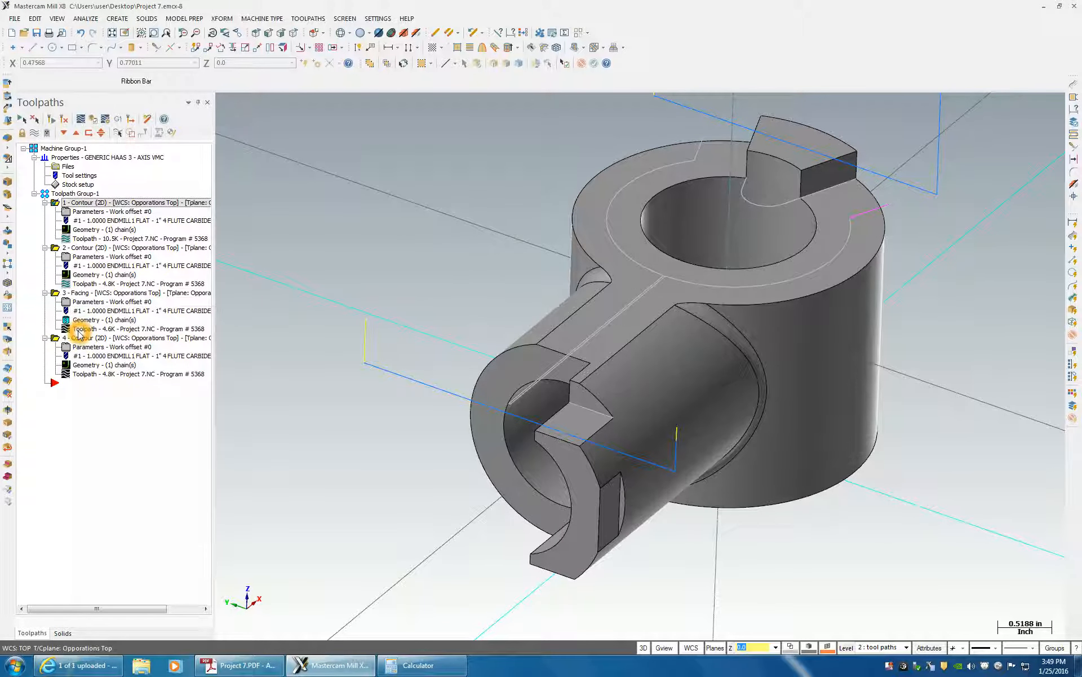
left_click(93, 119)
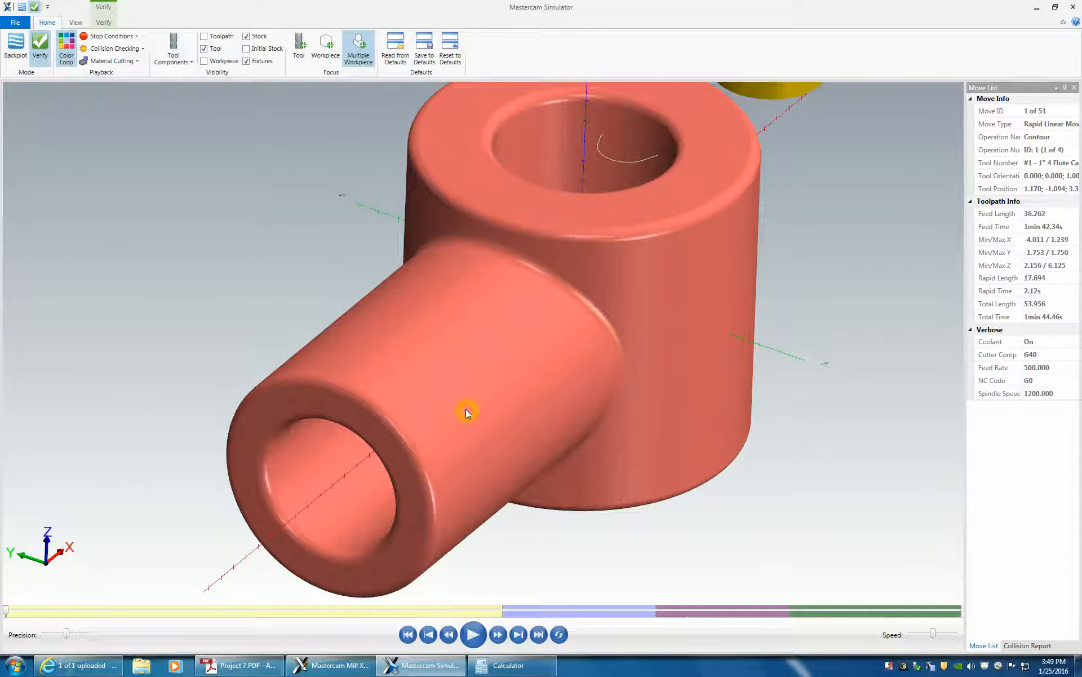
scroll(465, 408, "down", 3)
left_click(473, 635)
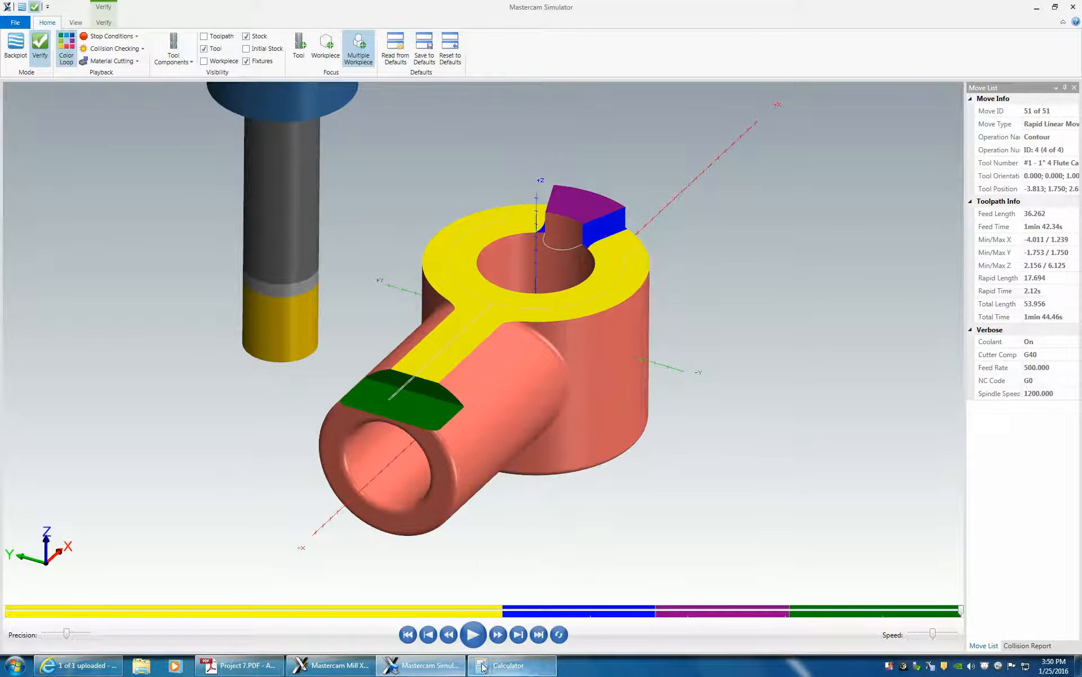
mouse_move(507, 670)
mouse_move(427, 670)
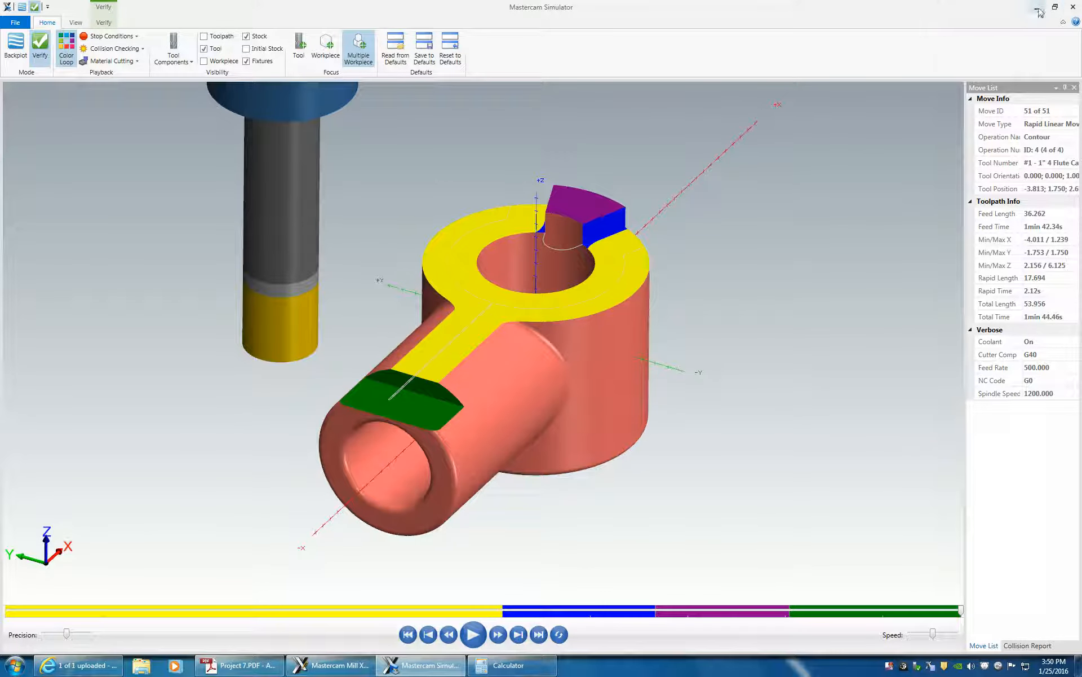
left_click(1073, 7)
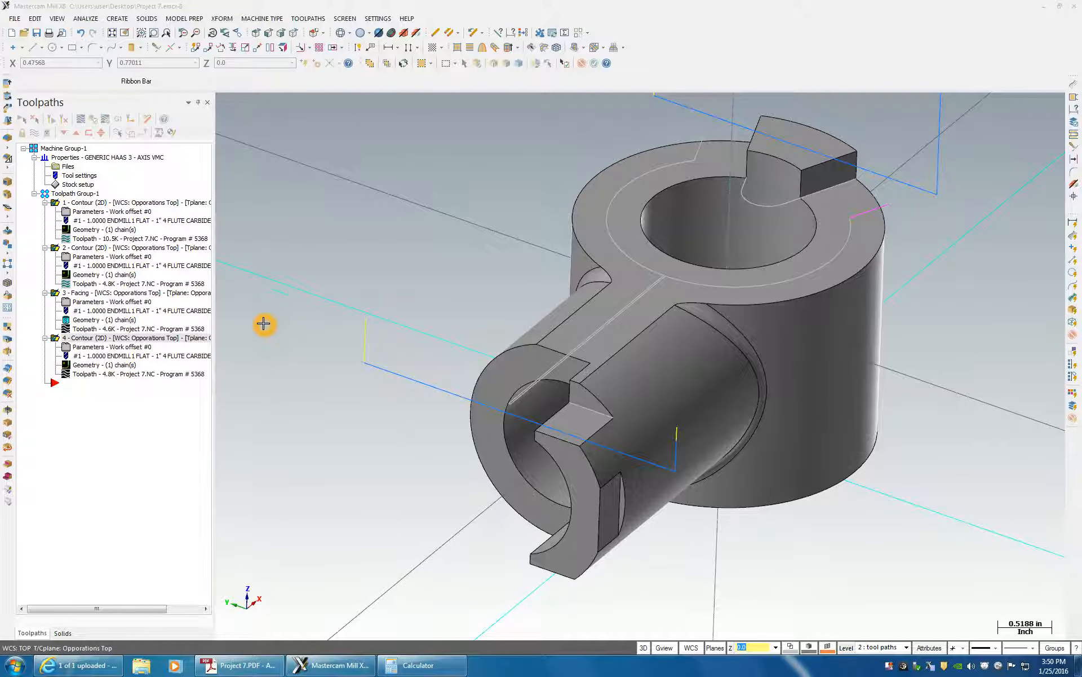
Step: Examine the hub's large bore and the surrounding top faces from above and from an angle
left_click(91, 389)
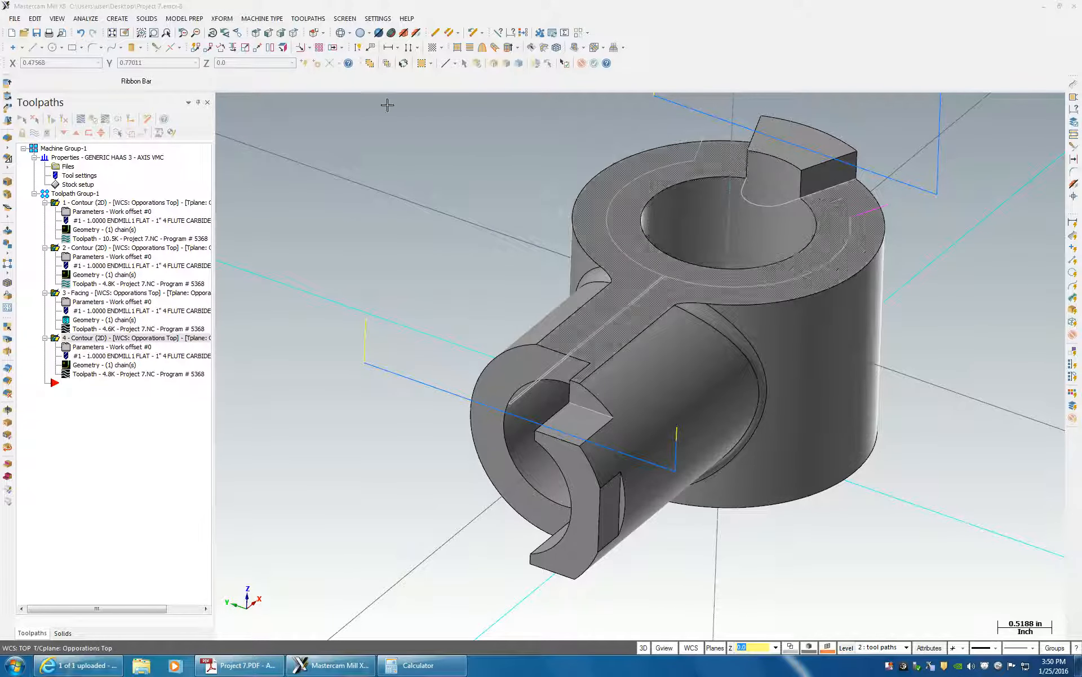
scroll(665, 254, "down", 2)
scroll(671, 259, "up", 2)
middle_click_drag(671, 260, 682, 351)
middle_click_drag(746, 382, 708, 286)
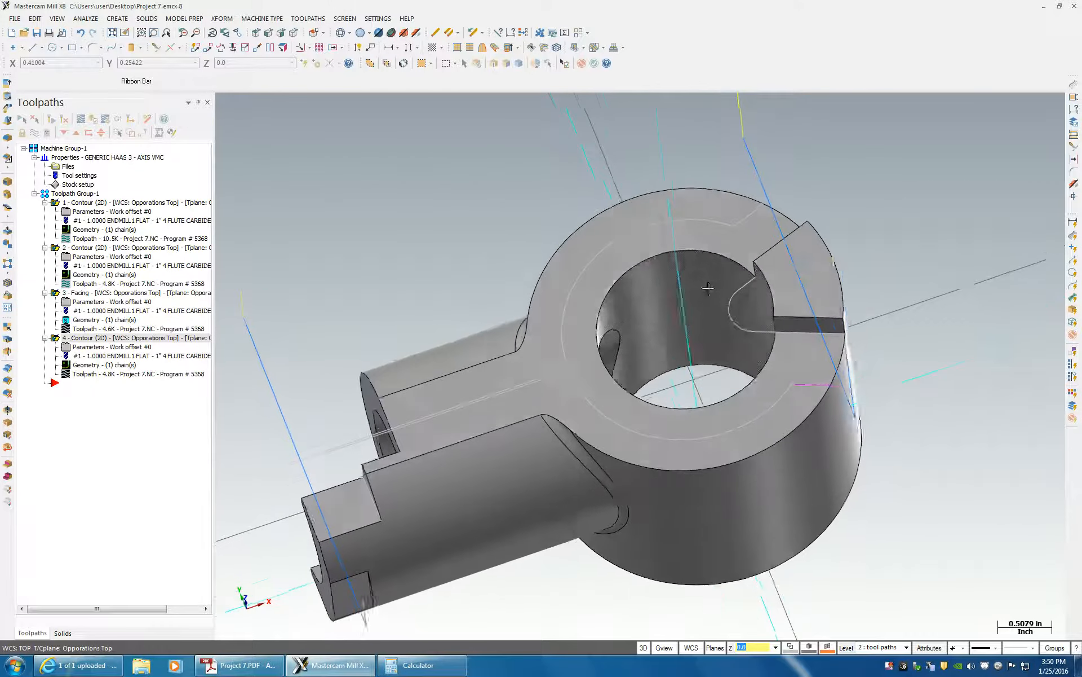
middle_click_drag(676, 246, 679, 246)
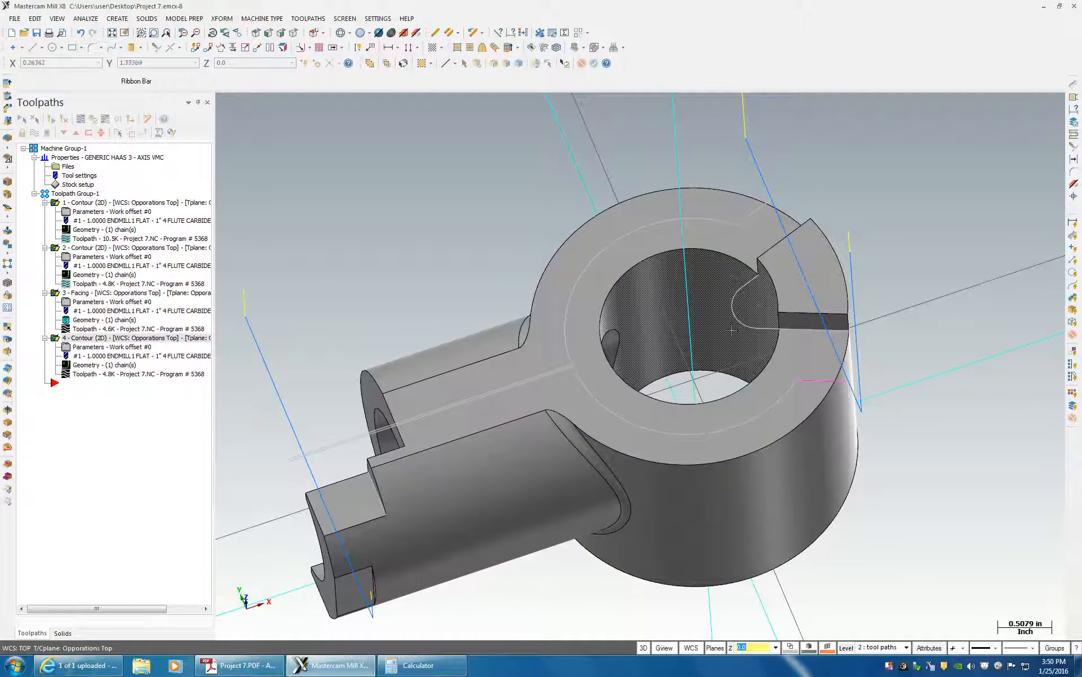
middle_click_drag(704, 384, 661, 380)
scroll(661, 380, "down", 1)
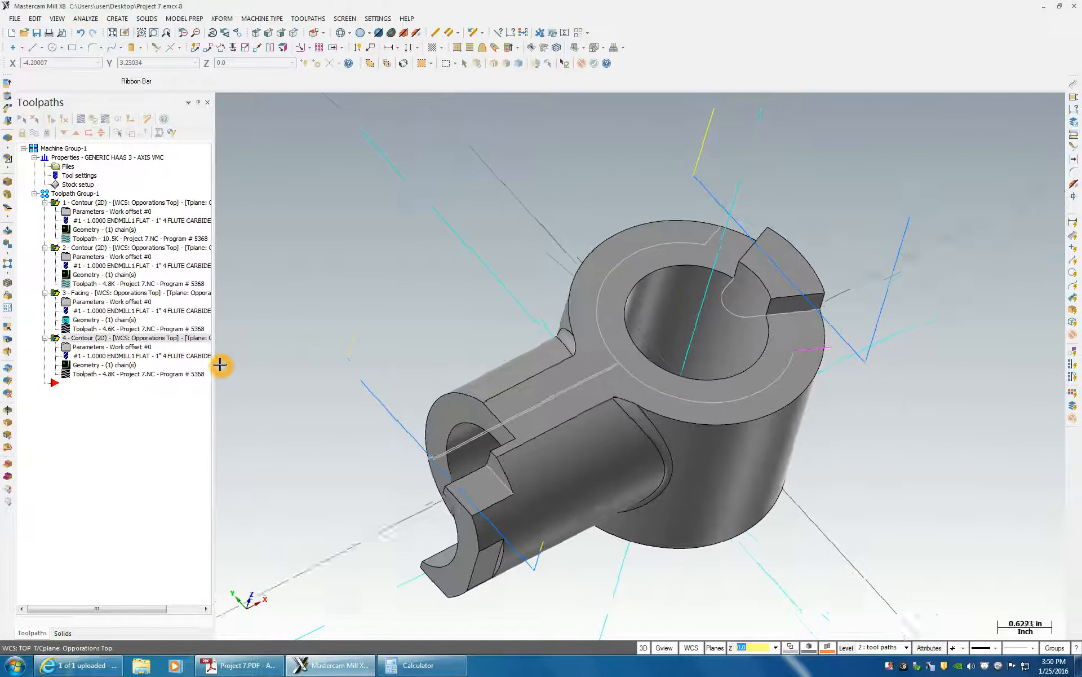
Step: Add a drill toolpath after the fourth operation, with the center of the hub's large bore as its point
right_click(86, 388)
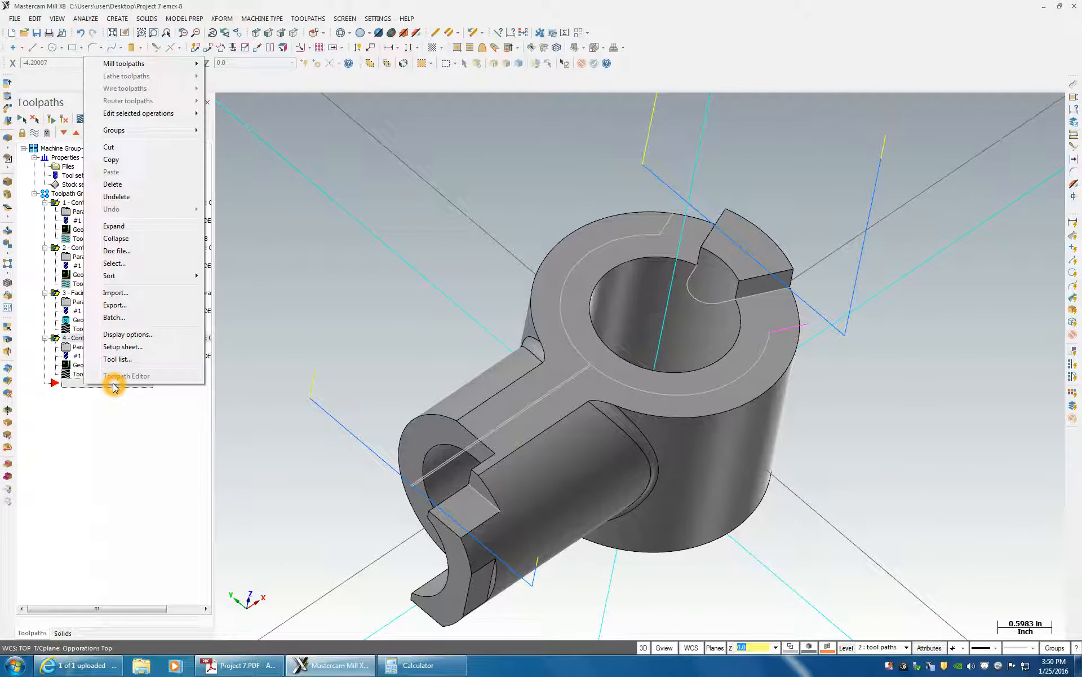
mouse_move(138, 67)
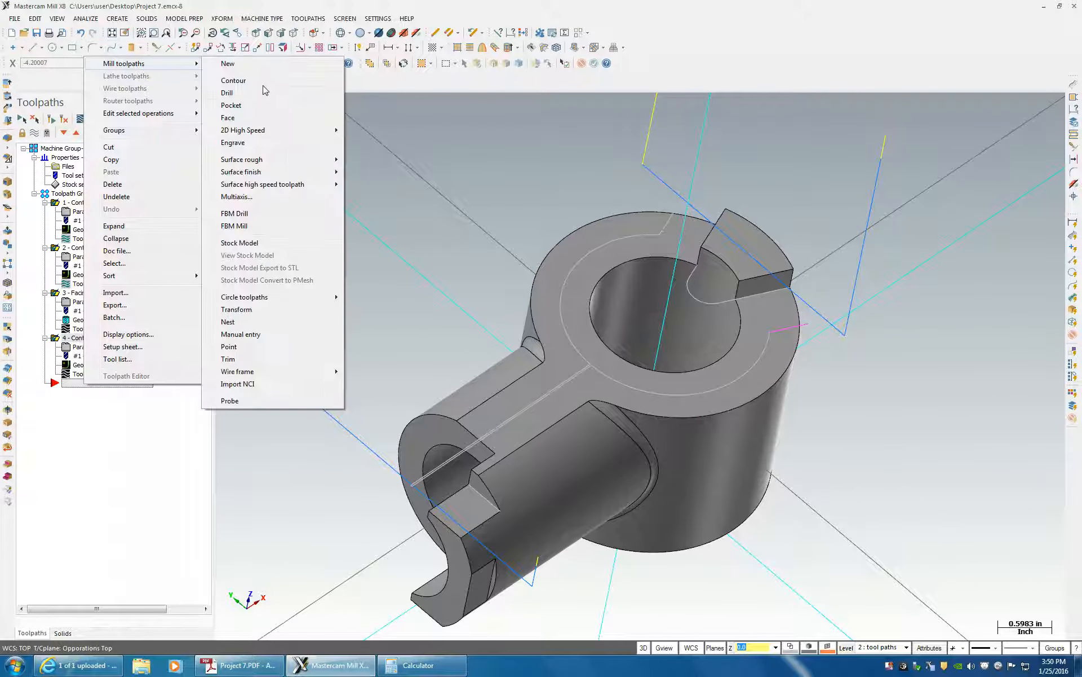
left_click(233, 95)
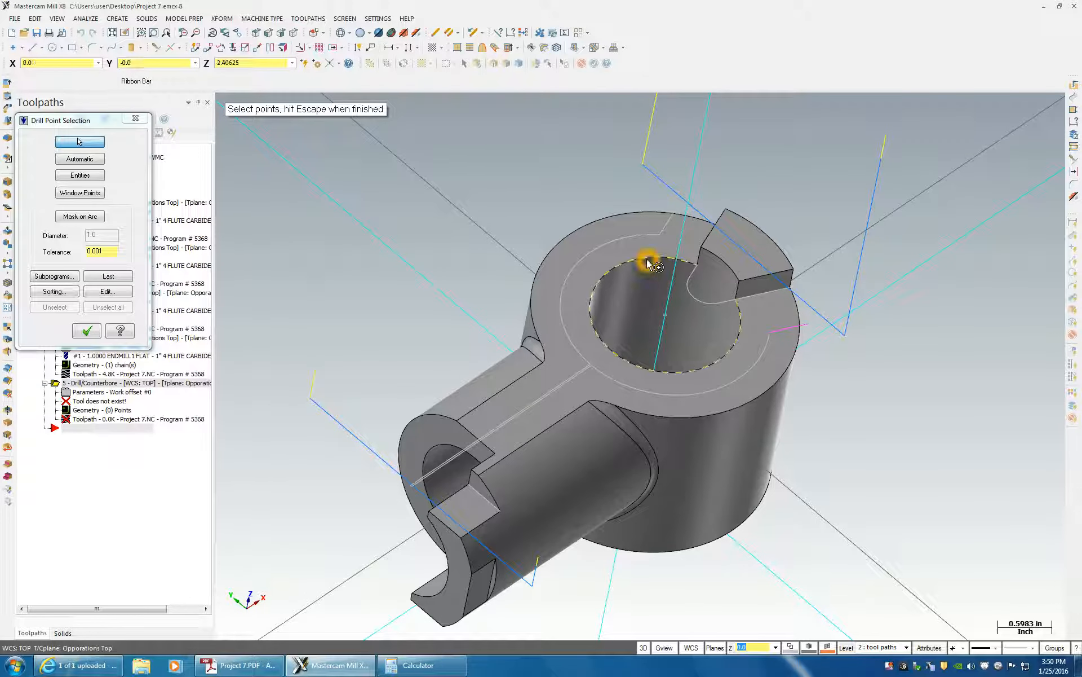
middle_click_drag(647, 264, 643, 271)
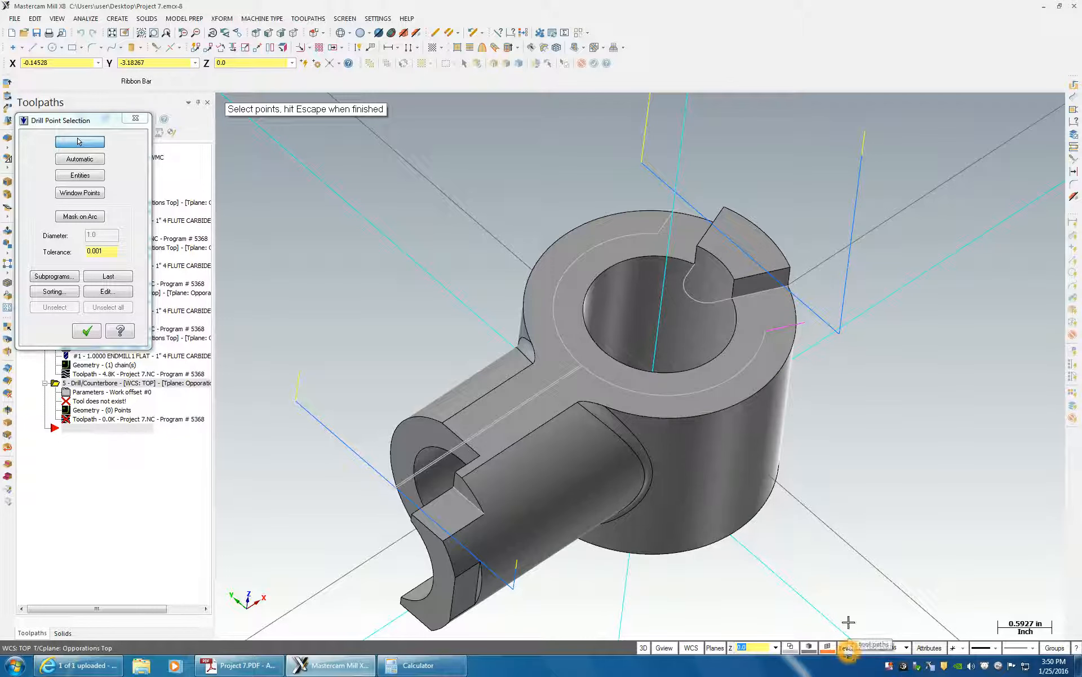
left_click(616, 263)
left_click(616, 262)
middle_click_drag(529, 248, 548, 326)
left_click(84, 332)
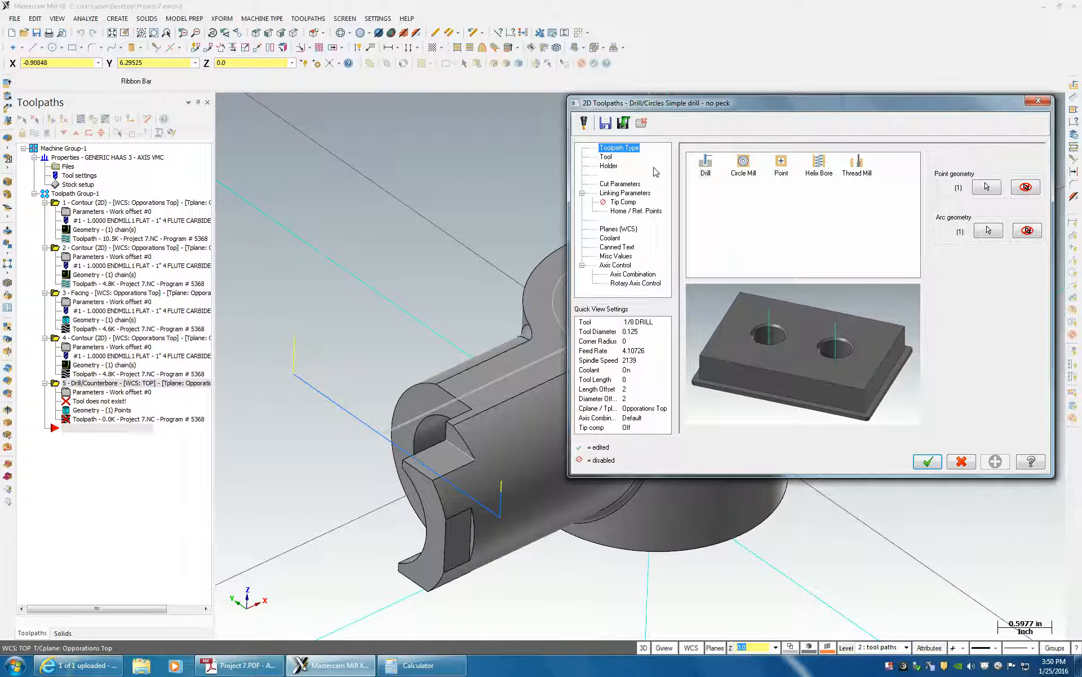
Step: Change the toolpath type to Helix Bore and assign the existing 1" 4 Flute Carbide end mill
left_click(821, 164)
left_click(607, 158)
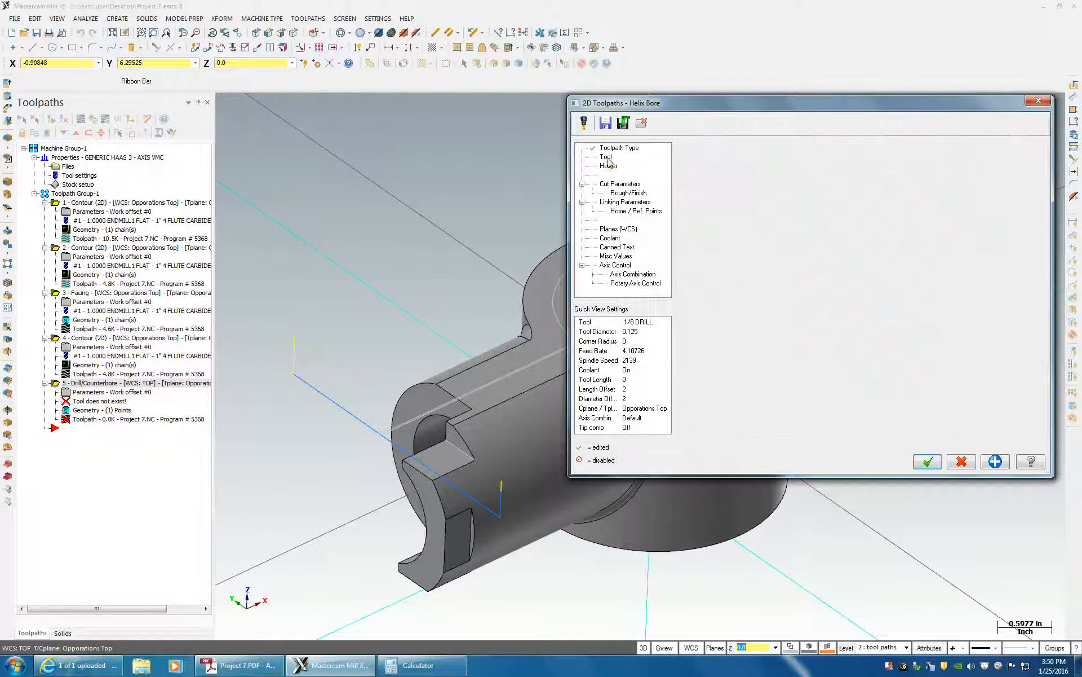
left_click(809, 182)
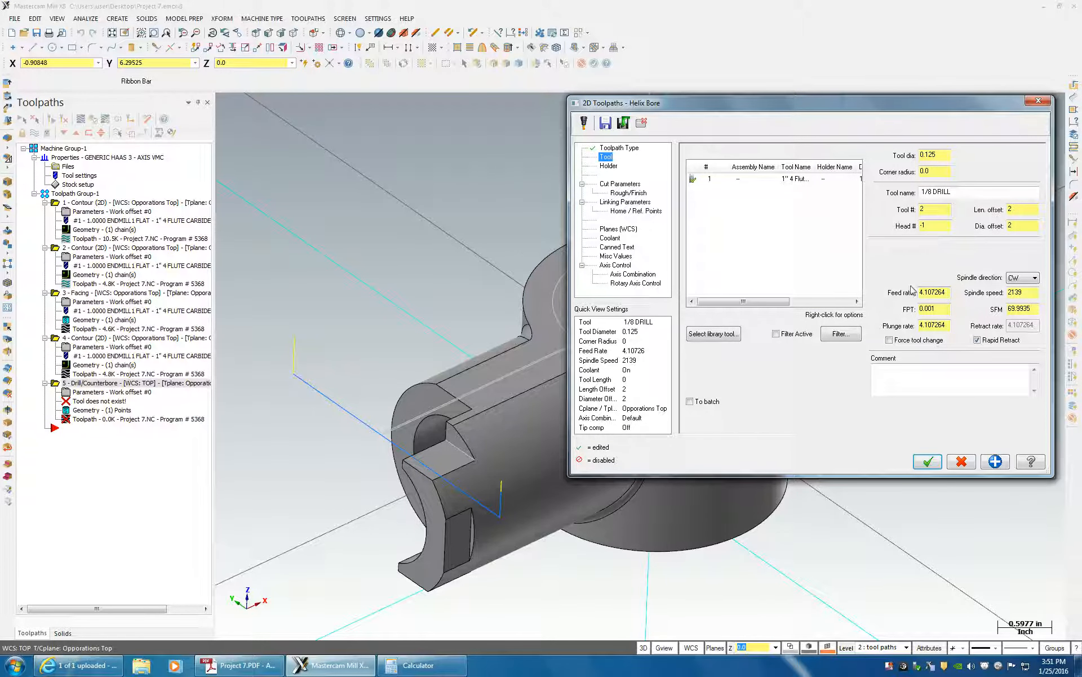
left_click_drag(931, 225, 836, 309)
left_click_drag(936, 208, 867, 230)
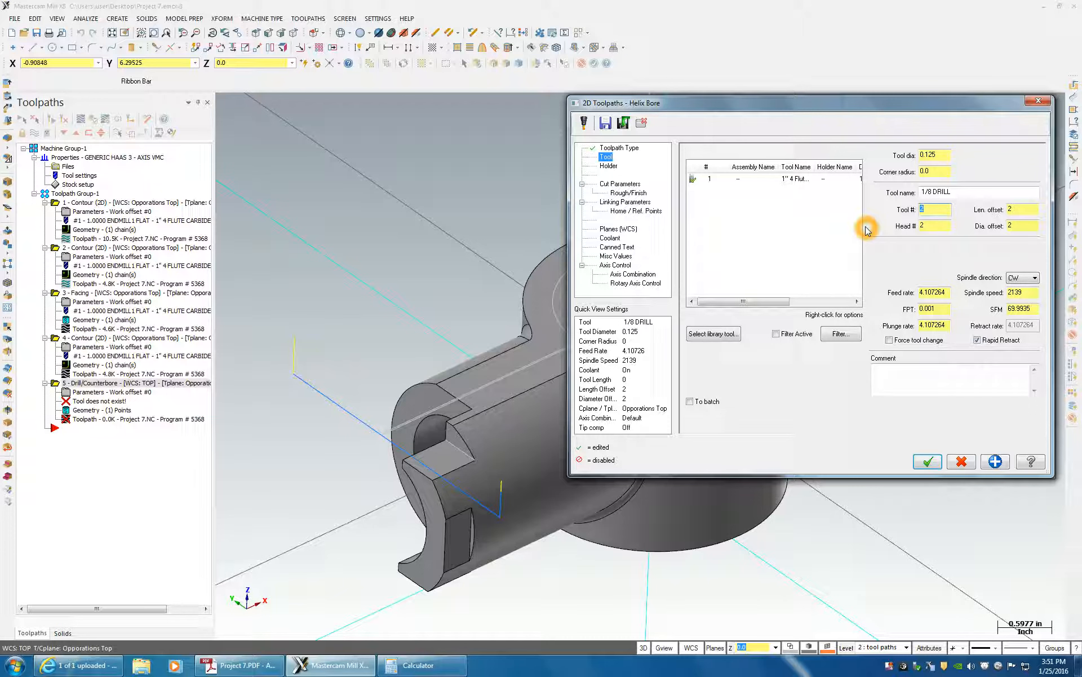
left_click(732, 179)
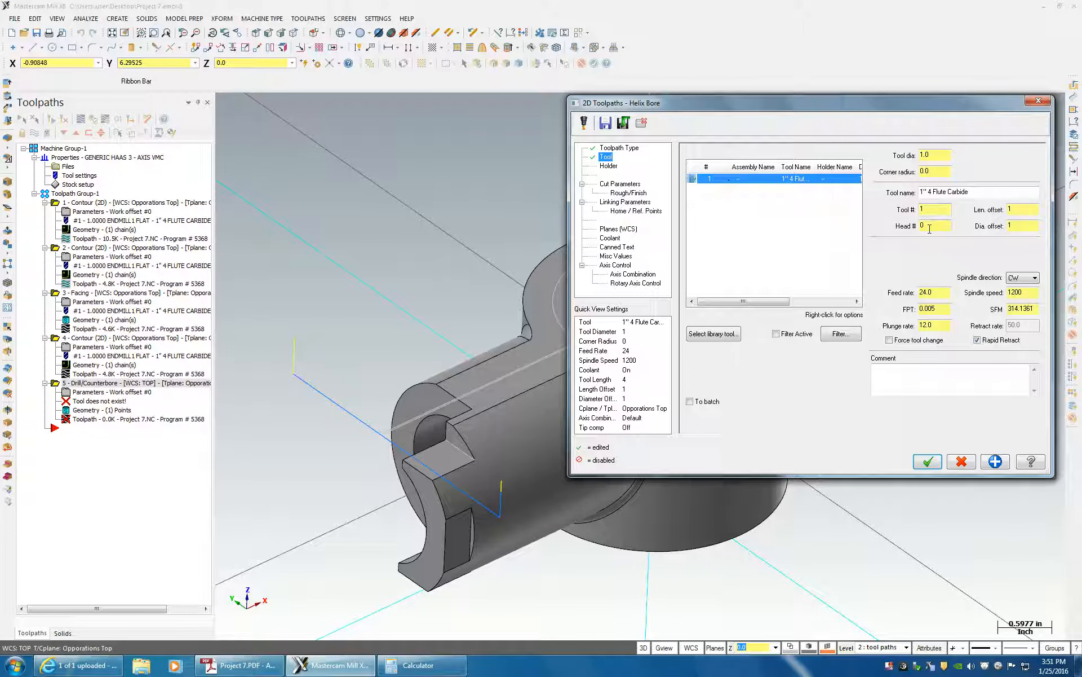
left_click(820, 225)
Step: Set the helix bore's stock to leave on walls and floors to 0, and review its rough/finish settings
left_click(620, 183)
left_click(844, 394)
left_click_drag(1015, 360, 935, 372)
type("0")
key("Tab")
type("0")
key("Tab")
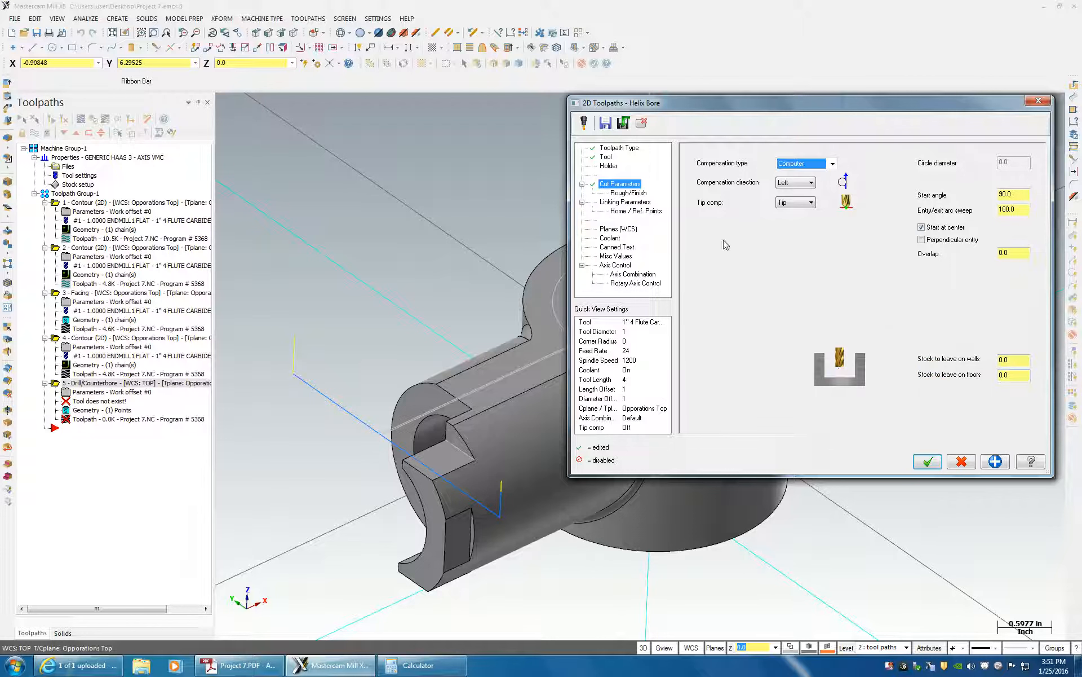
left_click(1021, 181)
left_click(622, 195)
left_click(618, 204)
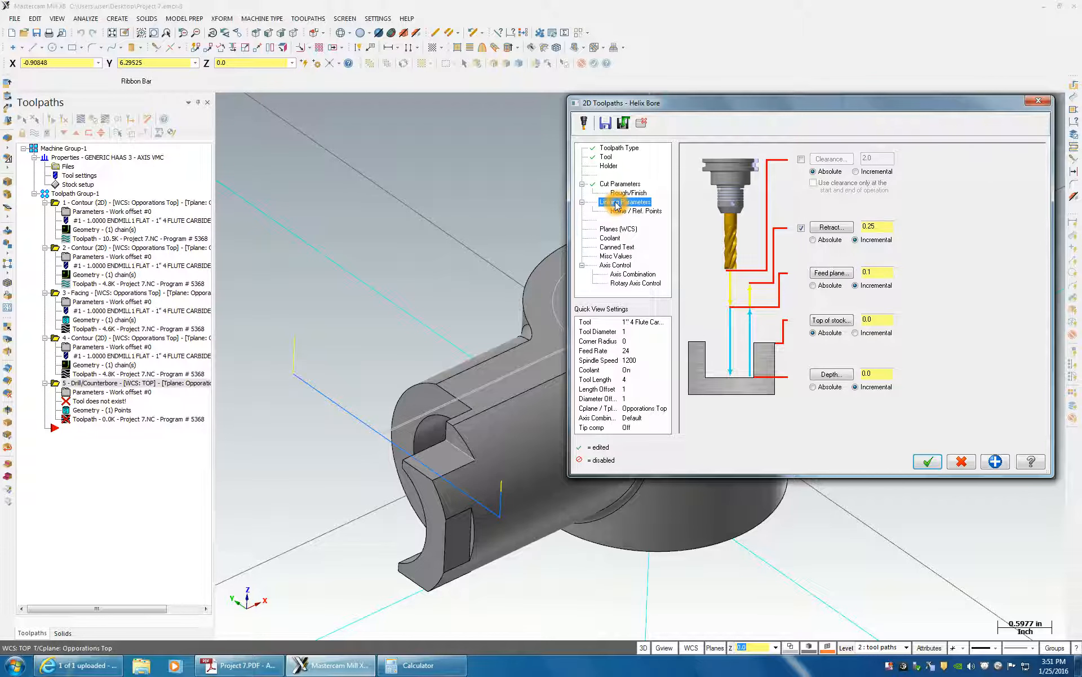
left_click(628, 193)
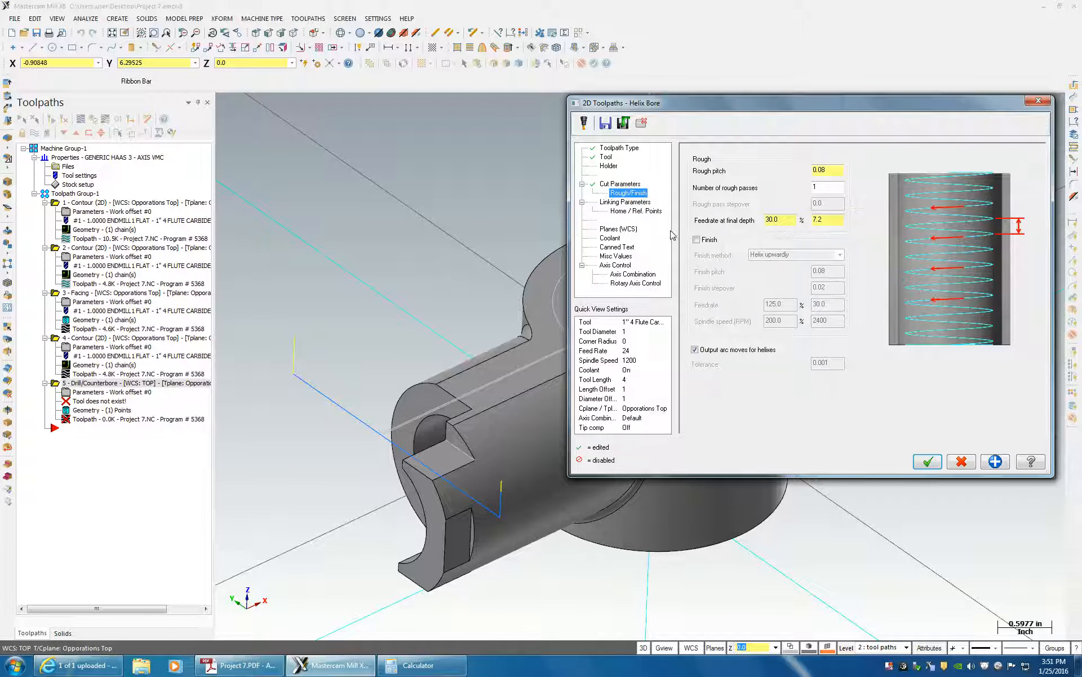
left_click(630, 187)
Step: Set the helix bore's top of stock from a point on the hub's machined upper face, at 2.71875 absolute
left_click(620, 204)
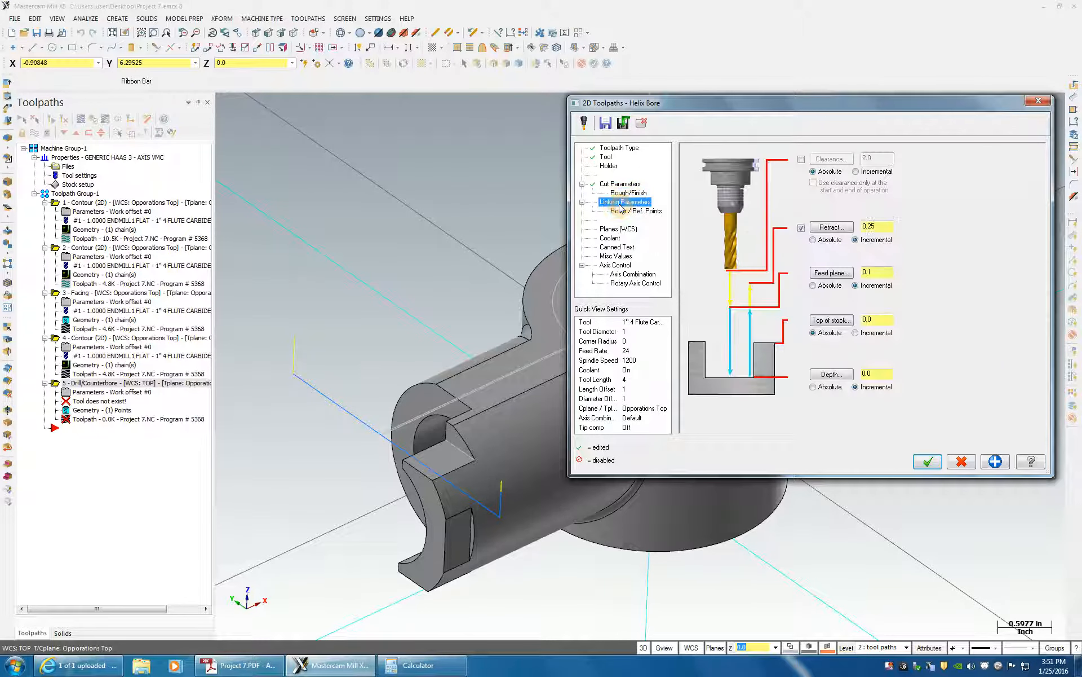
left_click(831, 320)
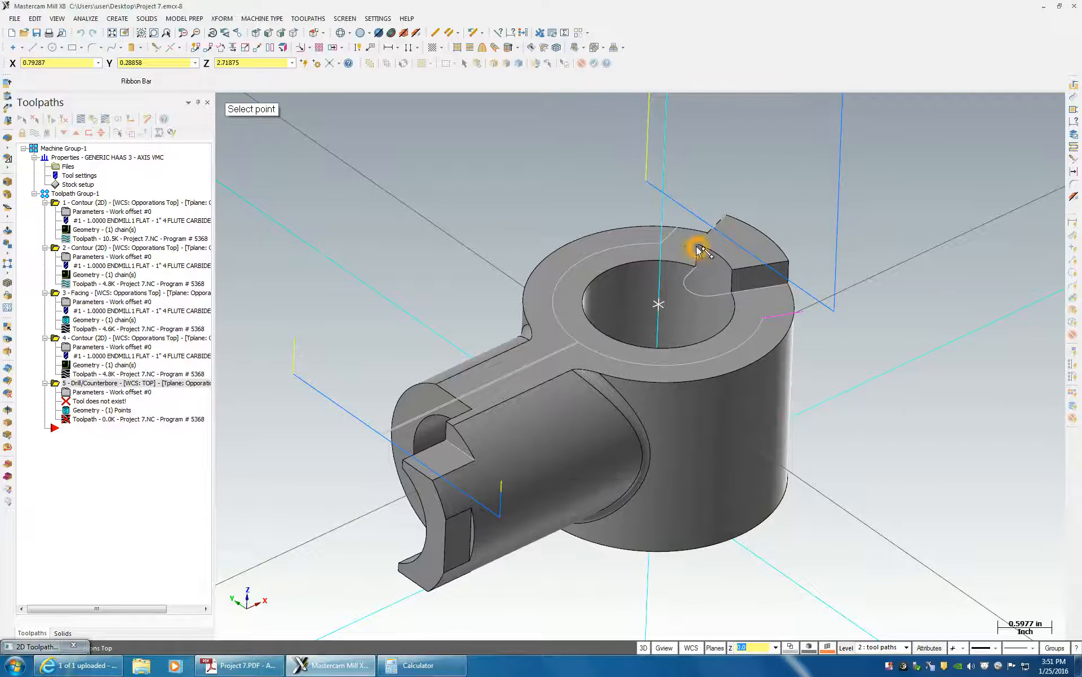
left_click(693, 246)
Step: Switch the feed plane to absolute and set it 0.1 above the picked point on the hub's upper face, at 2.81875
left_click(830, 275)
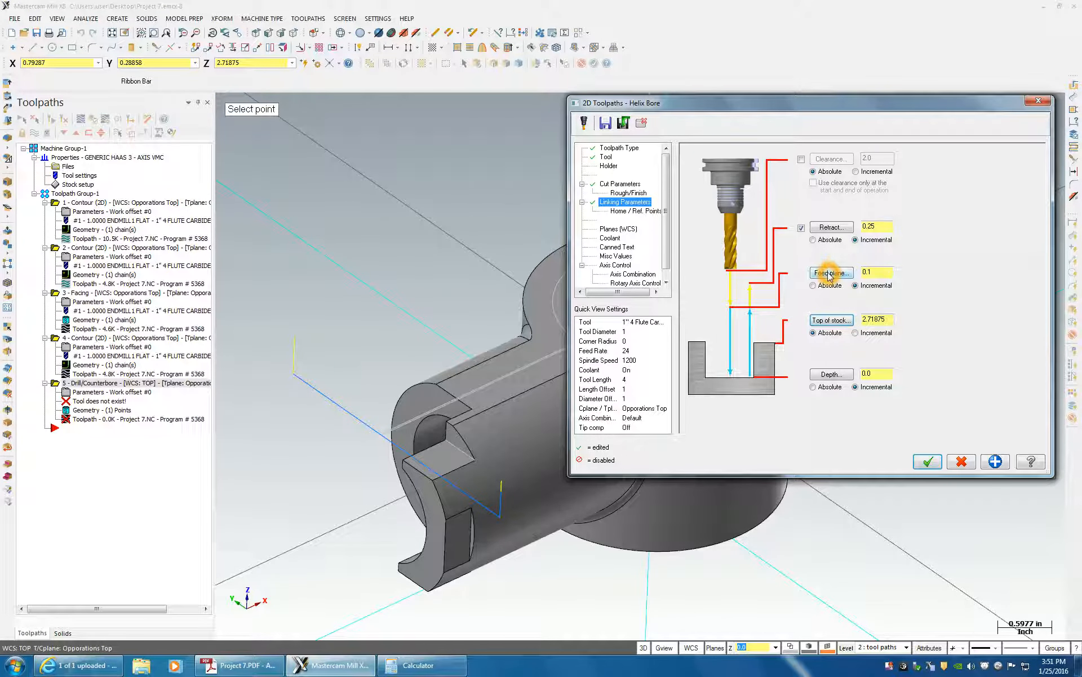
left_click(693, 243)
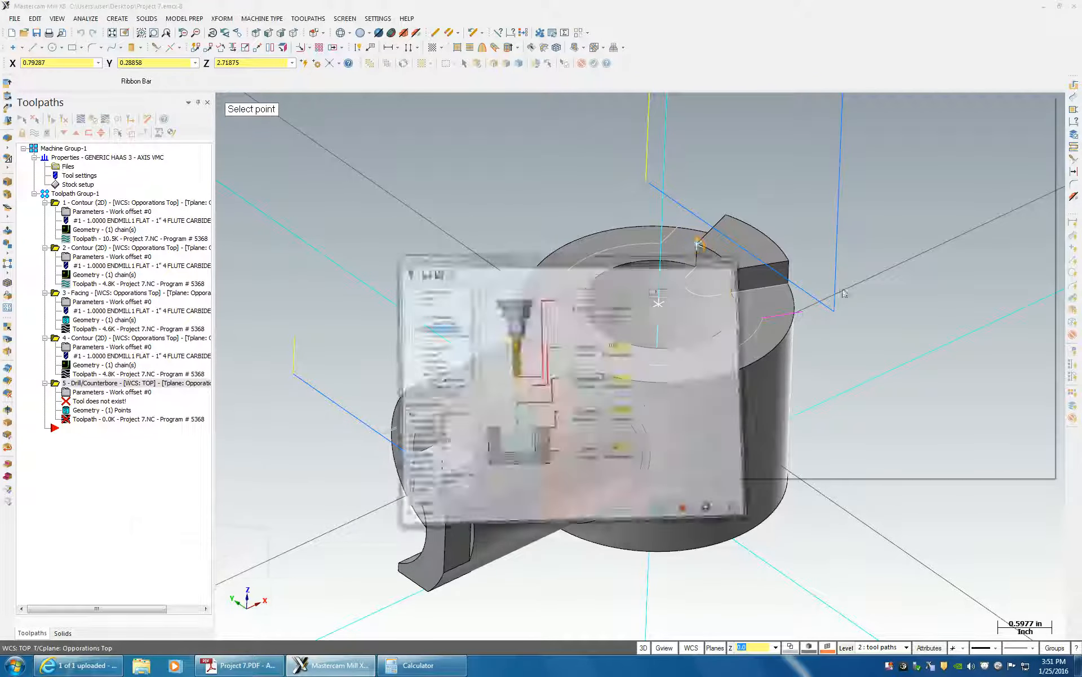
left_click(883, 275)
left_click(813, 285)
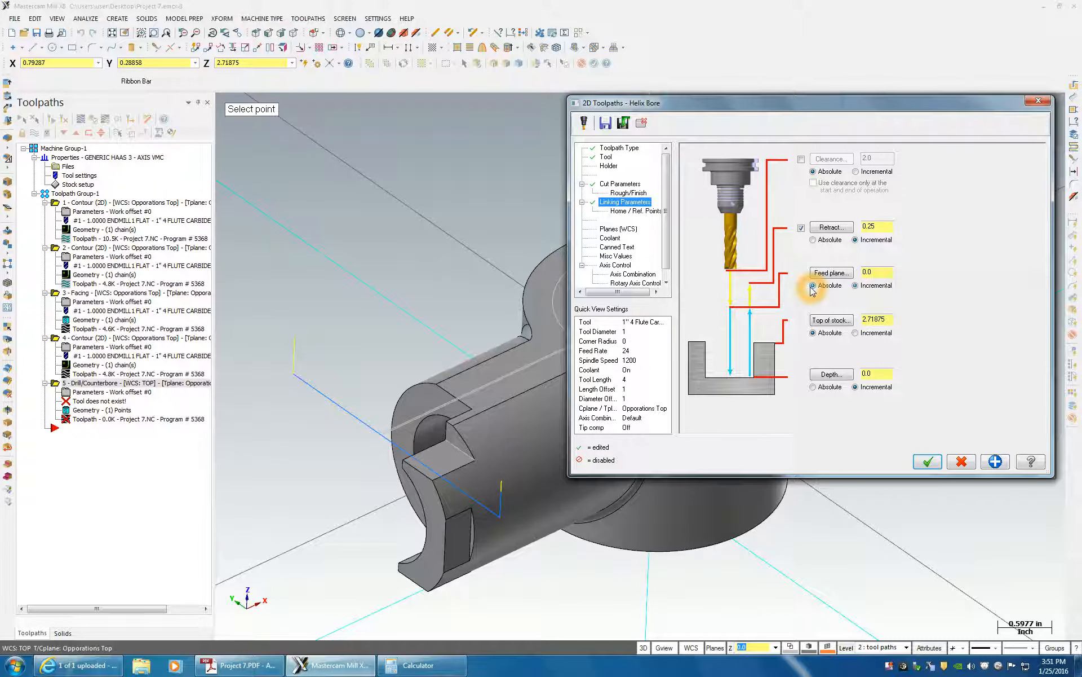
left_click(821, 275)
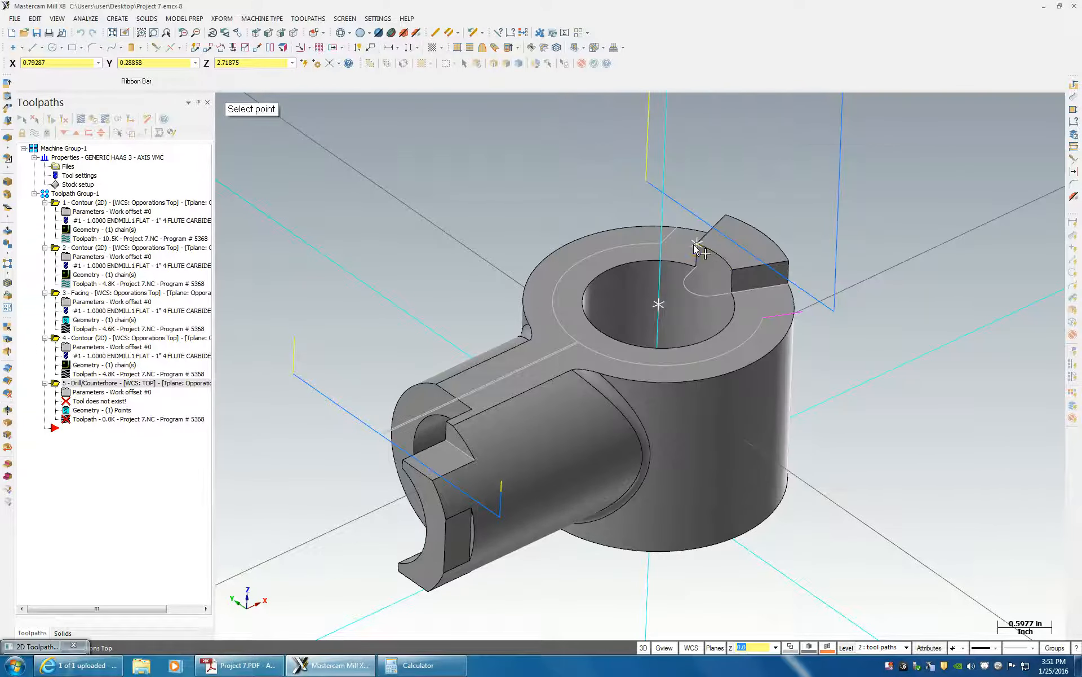
left_click(695, 247)
left_click(884, 271)
type("+.1")
key("Return")
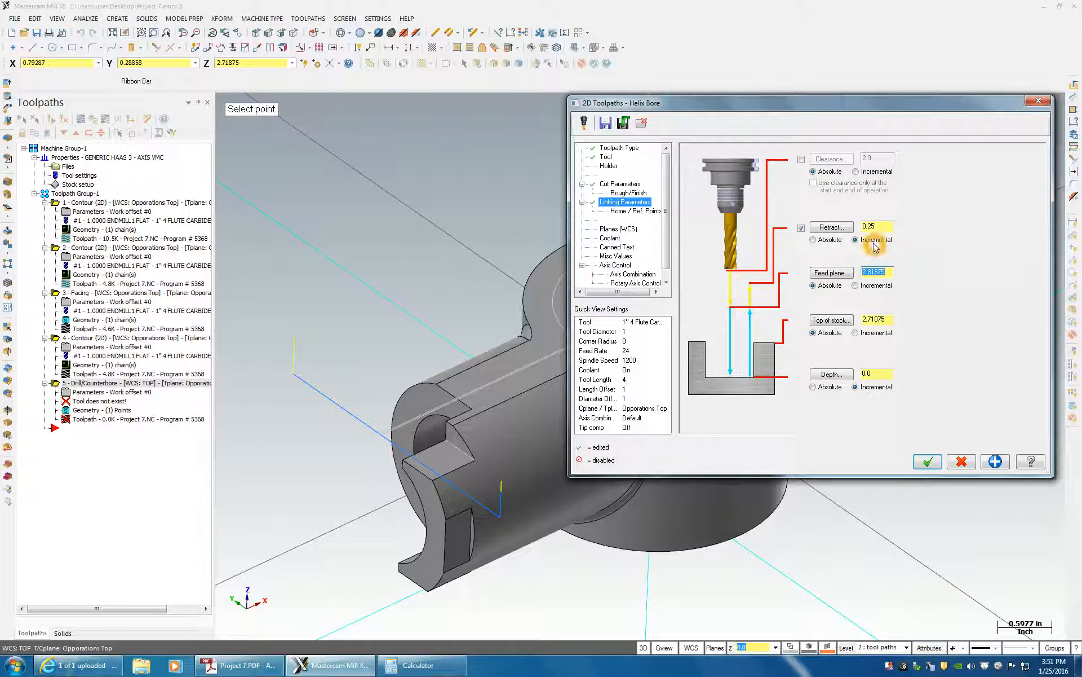
Step: Set the retract value to the top of stock value plus 0.25, giving 2.96875
left_click(886, 319)
key("ctrl+c")
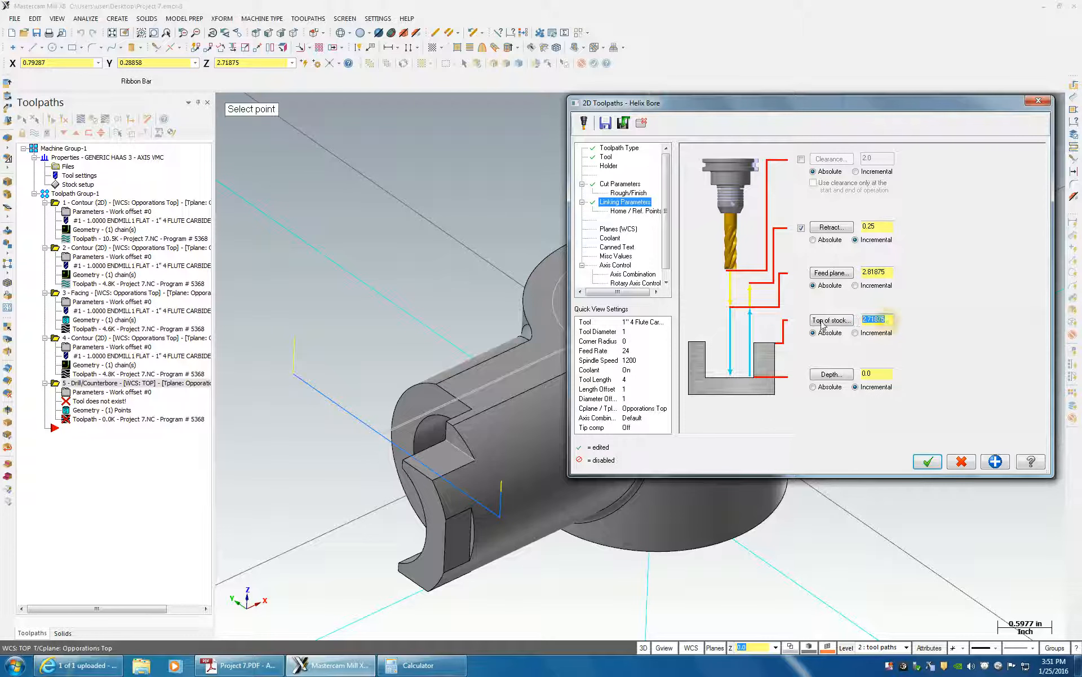
left_click_drag(884, 220, 815, 229)
key("ctrl+v")
left_click(870, 229)
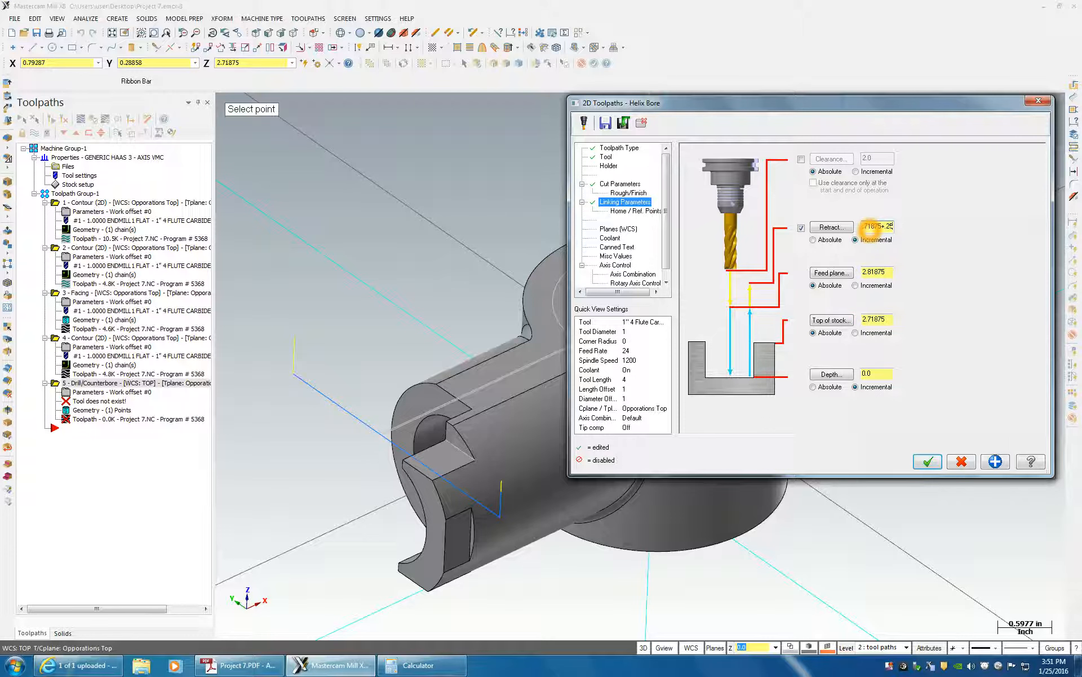
left_click(947, 323)
Step: Set the helix bore's working coordinate system to the Opporations Top plane and accept the toolpath
left_click(618, 228)
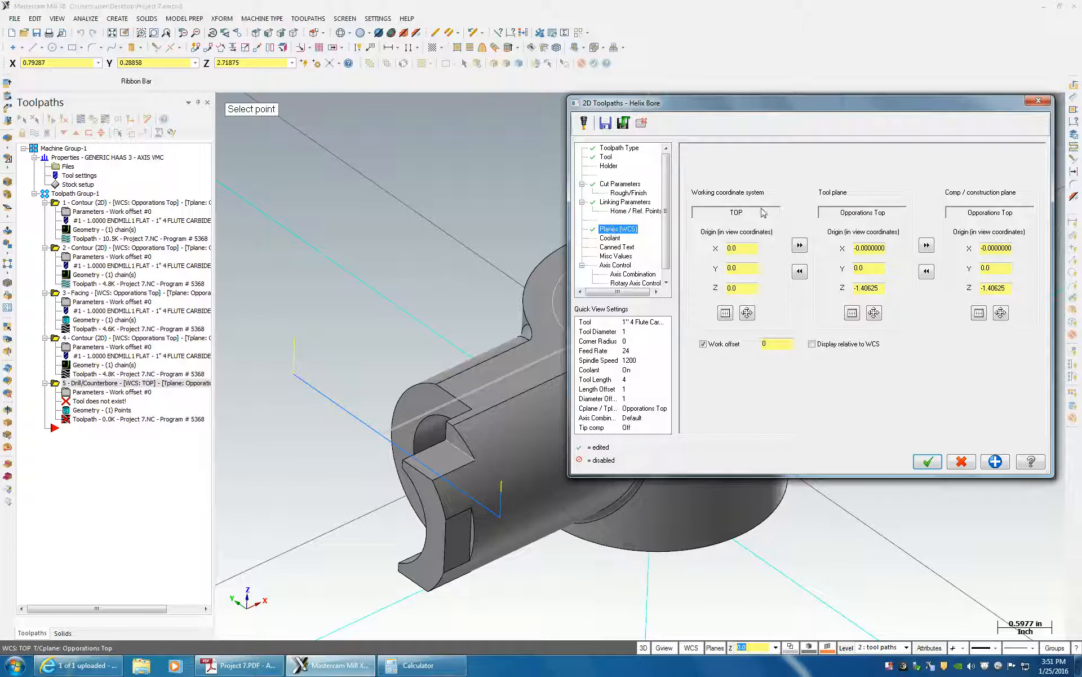
left_click(724, 315)
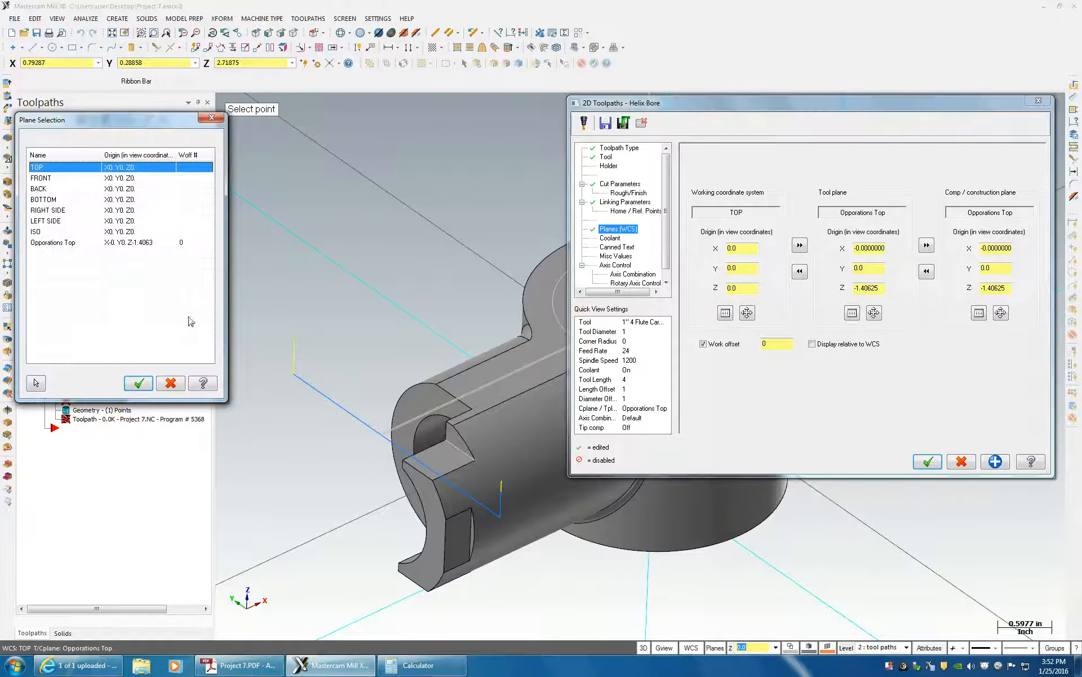
left_click(53, 243)
left_click(138, 383)
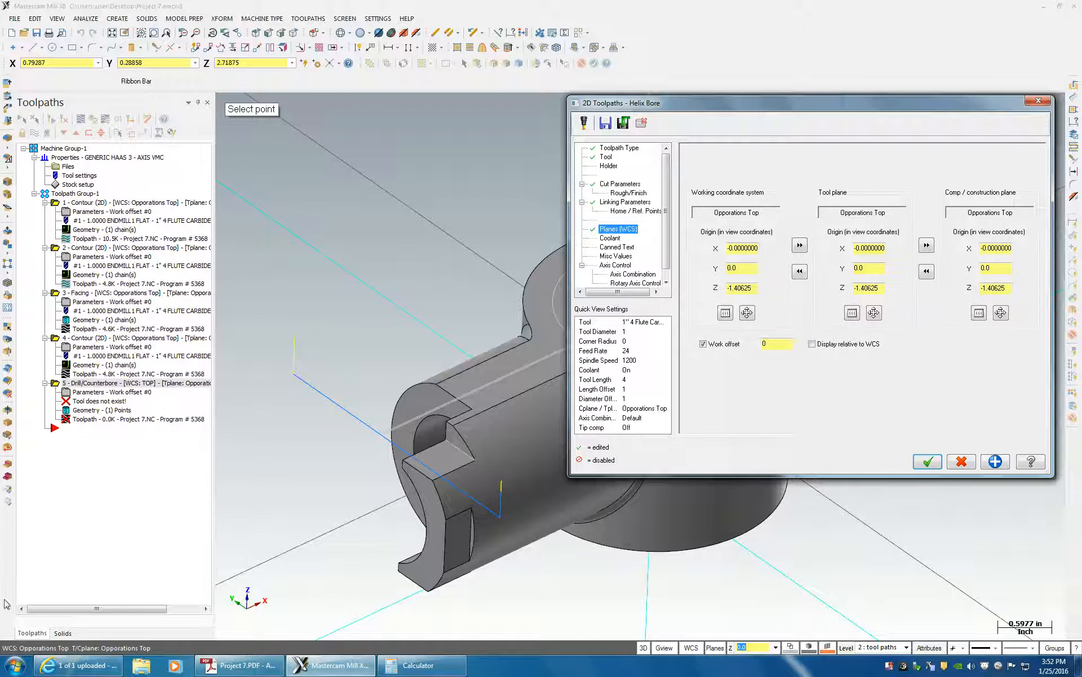
left_click(611, 238)
left_click(928, 462)
left_click(677, 302)
Step: Edit the helix bore's linking parameters so its depth is absolute with a value of 0
left_click(85, 393)
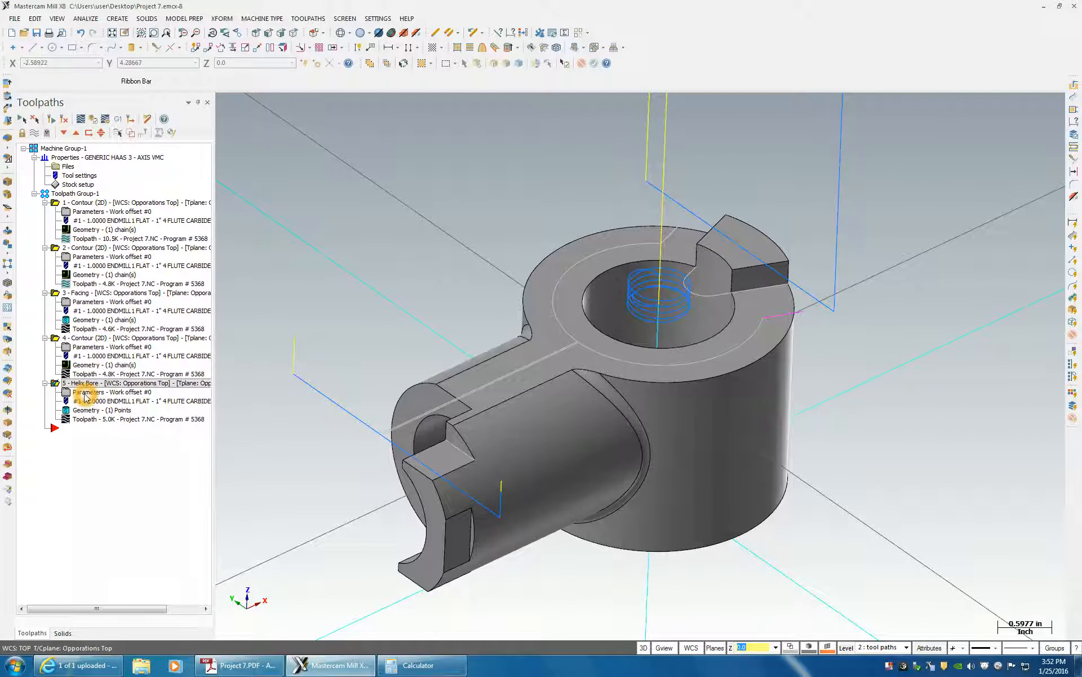
left_click(620, 185)
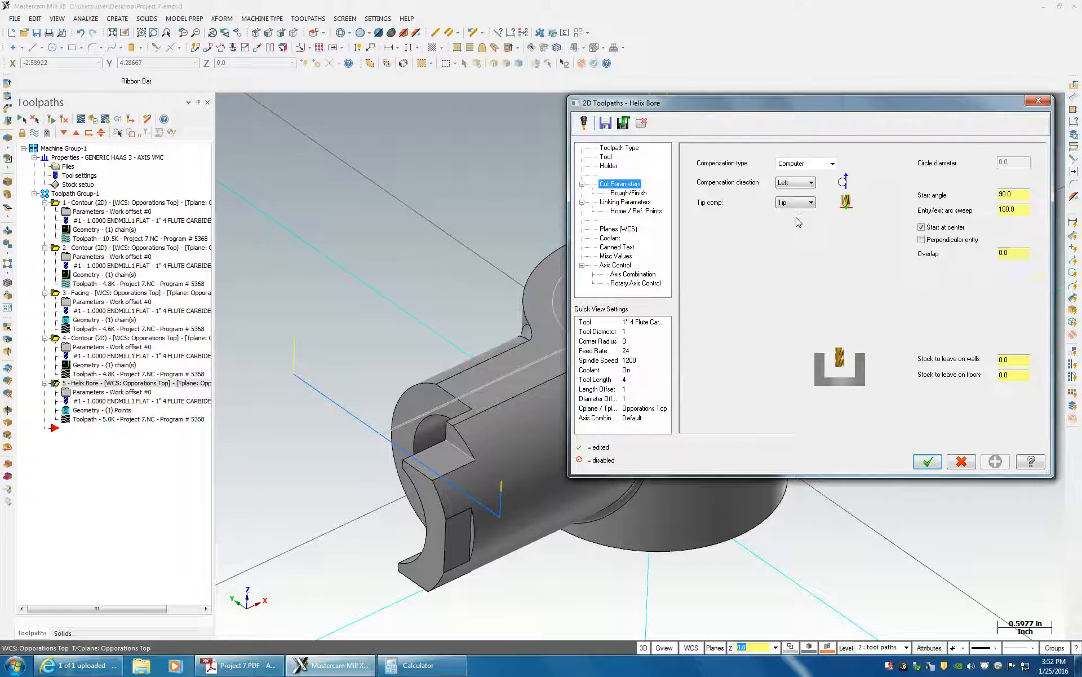
left_click(625, 194)
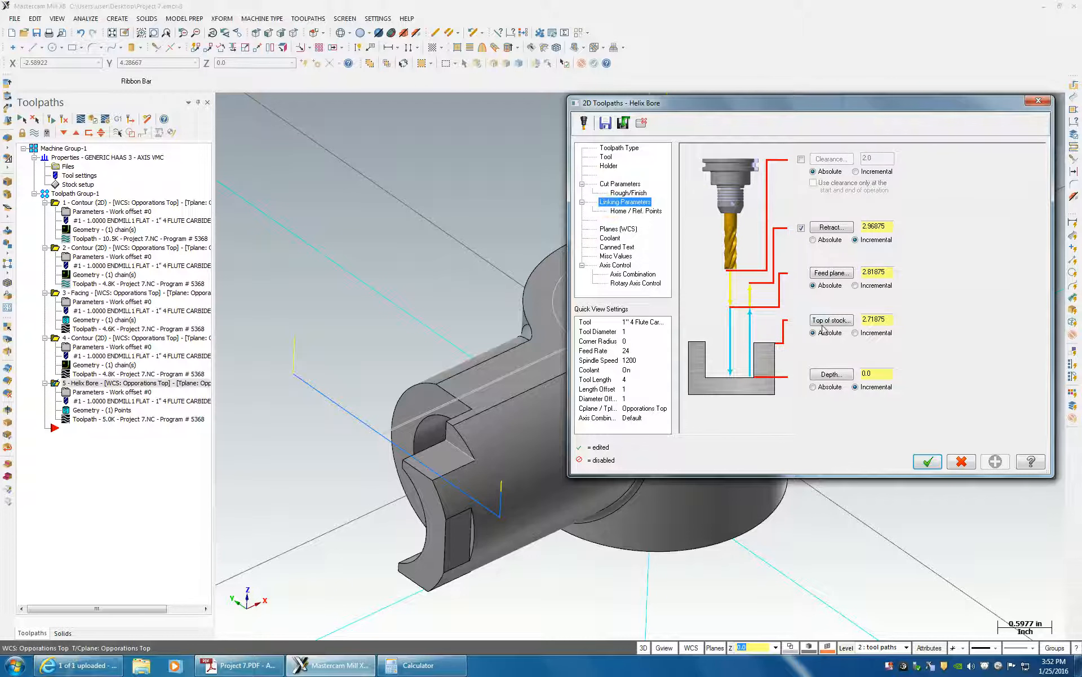
left_click(825, 387)
left_click(891, 374)
double_click(889, 374)
type("0")
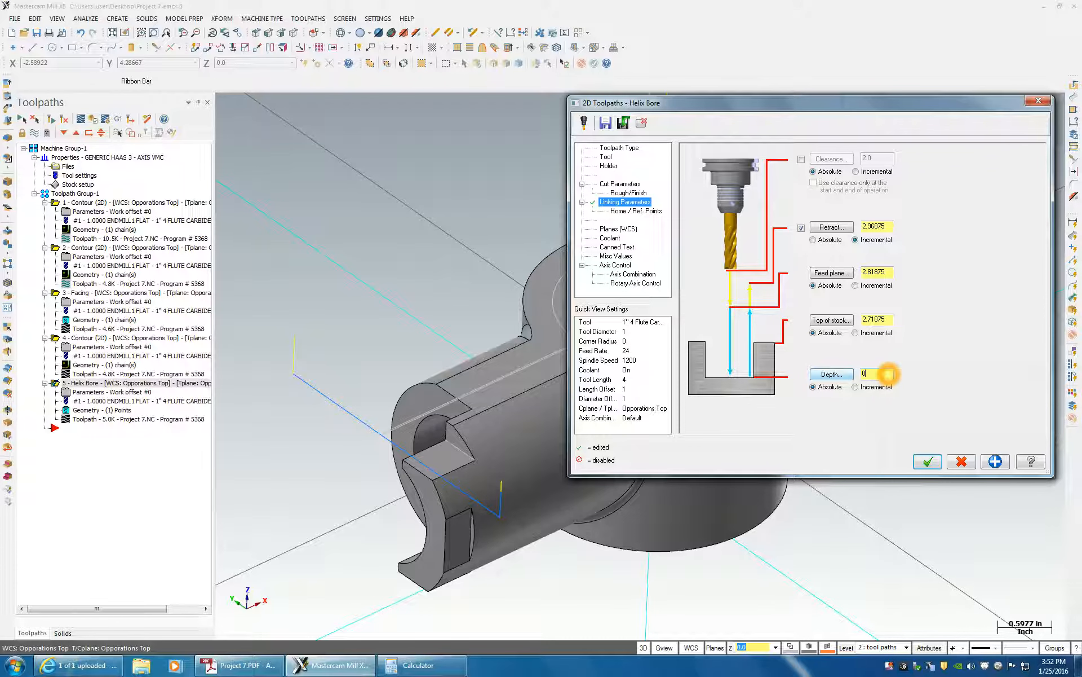
left_click(928, 461)
Step: Regenerate the changed helix bore toolpath and view its passes down through the hub
middle_click_drag(758, 565, 747, 489)
left_click(656, 502)
middle_click_drag(655, 503, 691, 567)
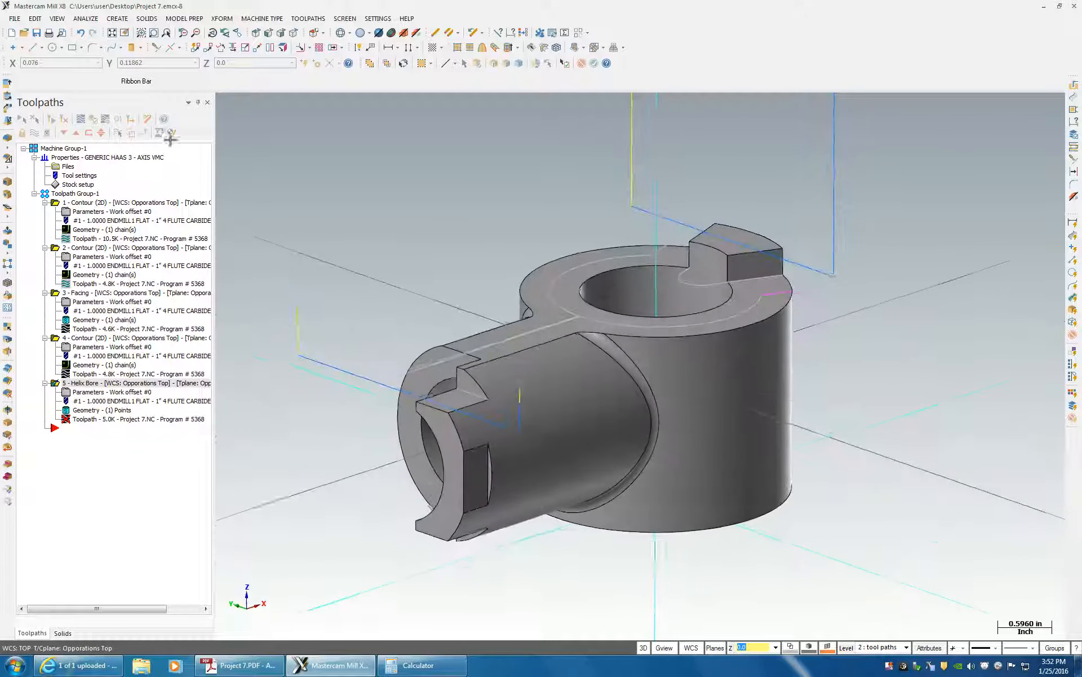
left_click(60, 121)
middle_click_drag(437, 307, 314, 360)
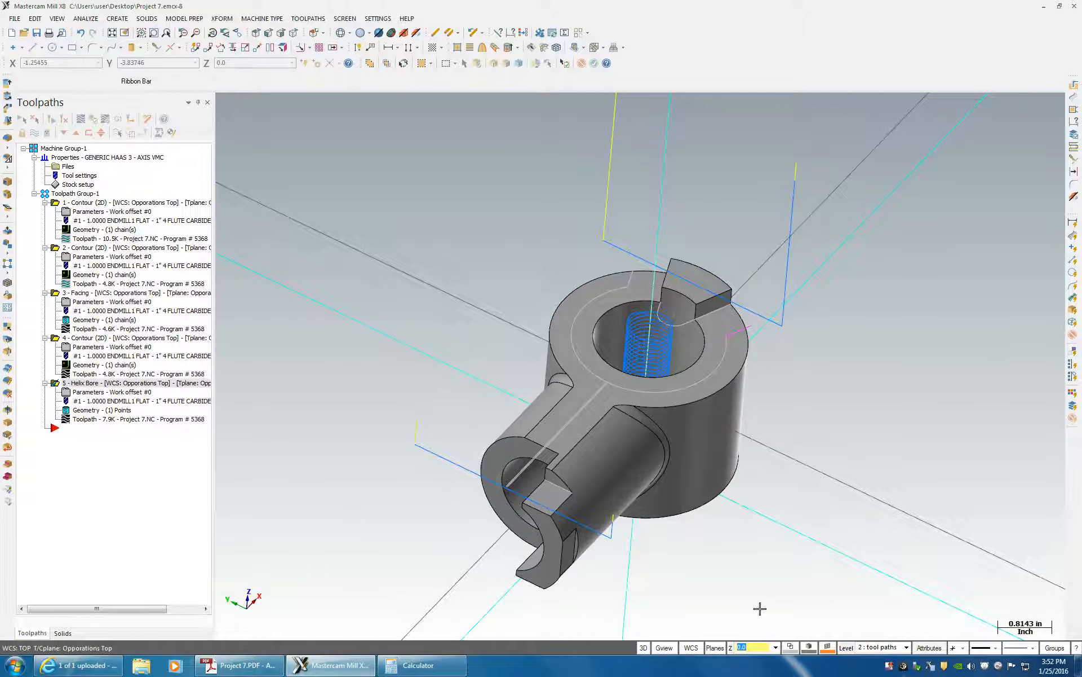
Step: Set the active WCS to the named plane Opporations Top
left_click(691, 647)
mouse_move(812, 470)
left_click(849, 482)
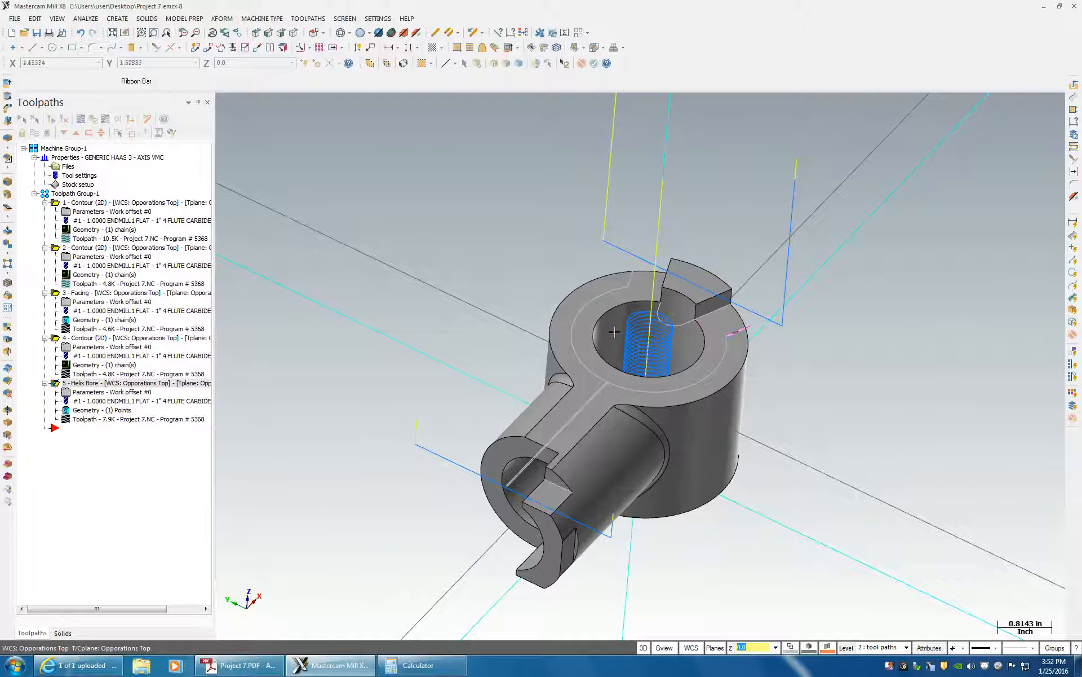
left_click(619, 365)
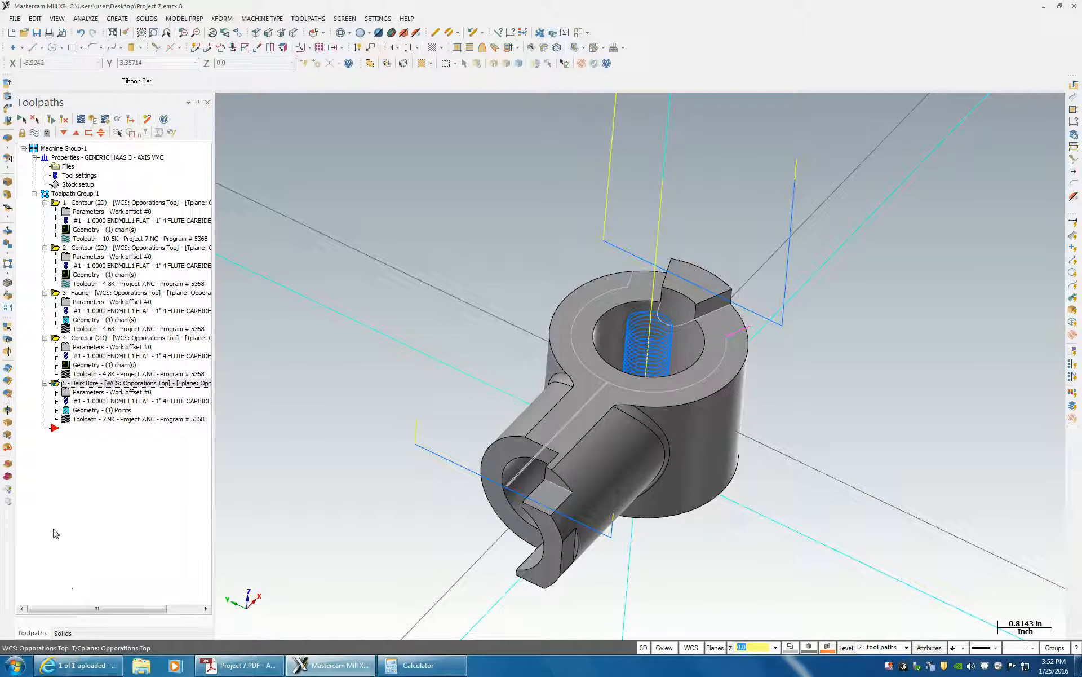
Step: Verify all operations in Toolpath Group-1 in Mastercam Simulator and examine the machined stock from several angles
left_click(75, 193)
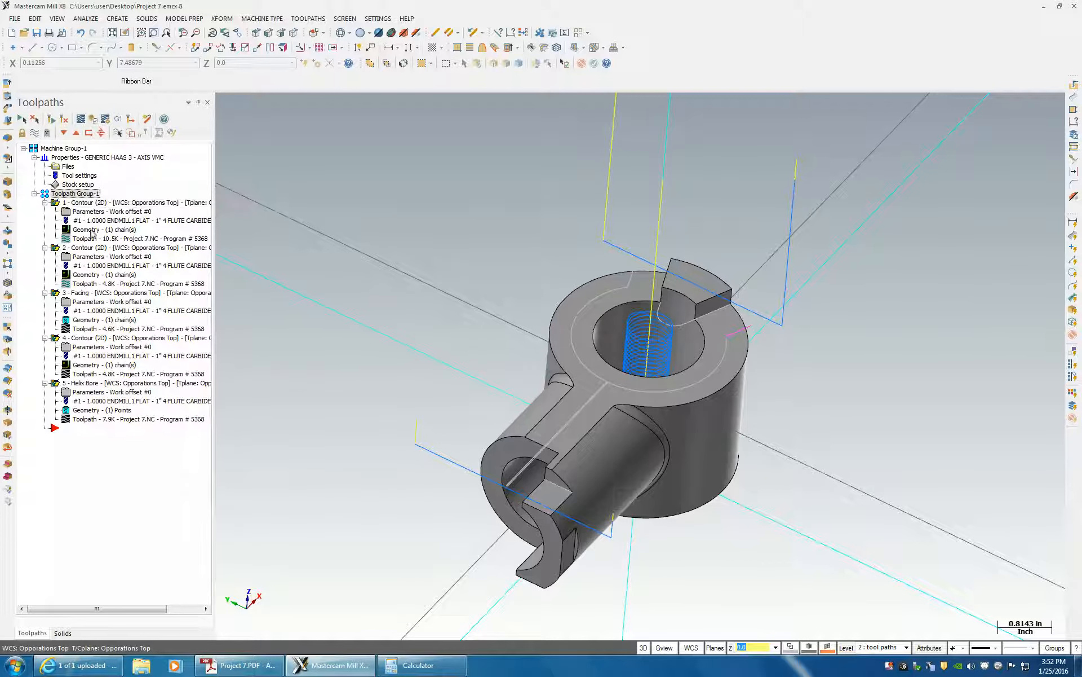
left_click(93, 119)
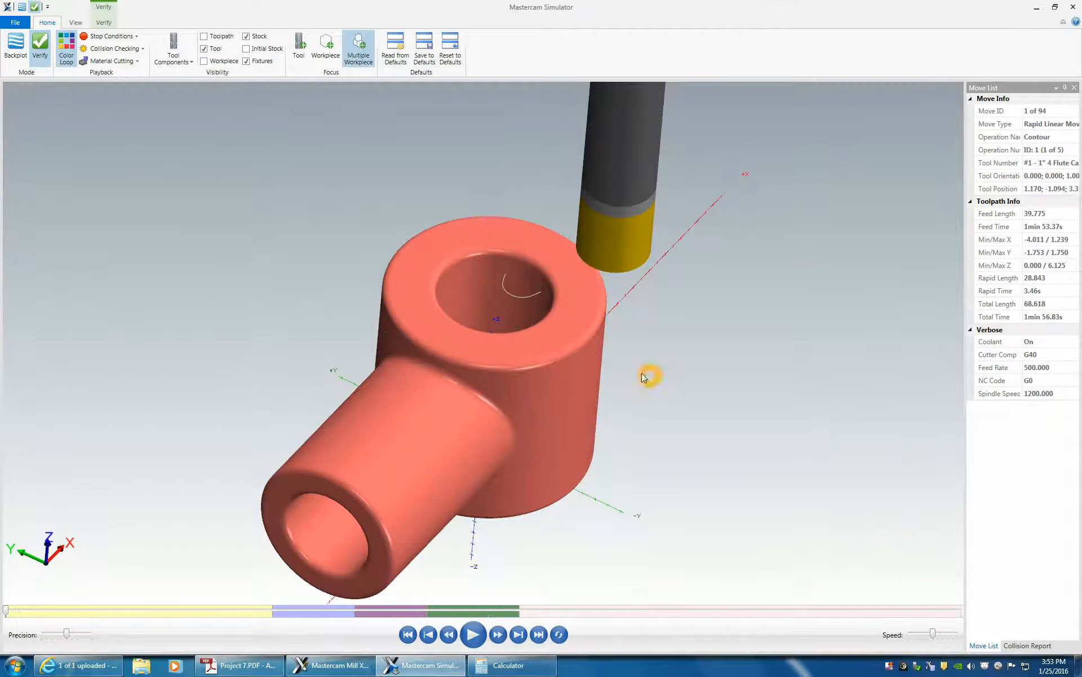
left_click(473, 634)
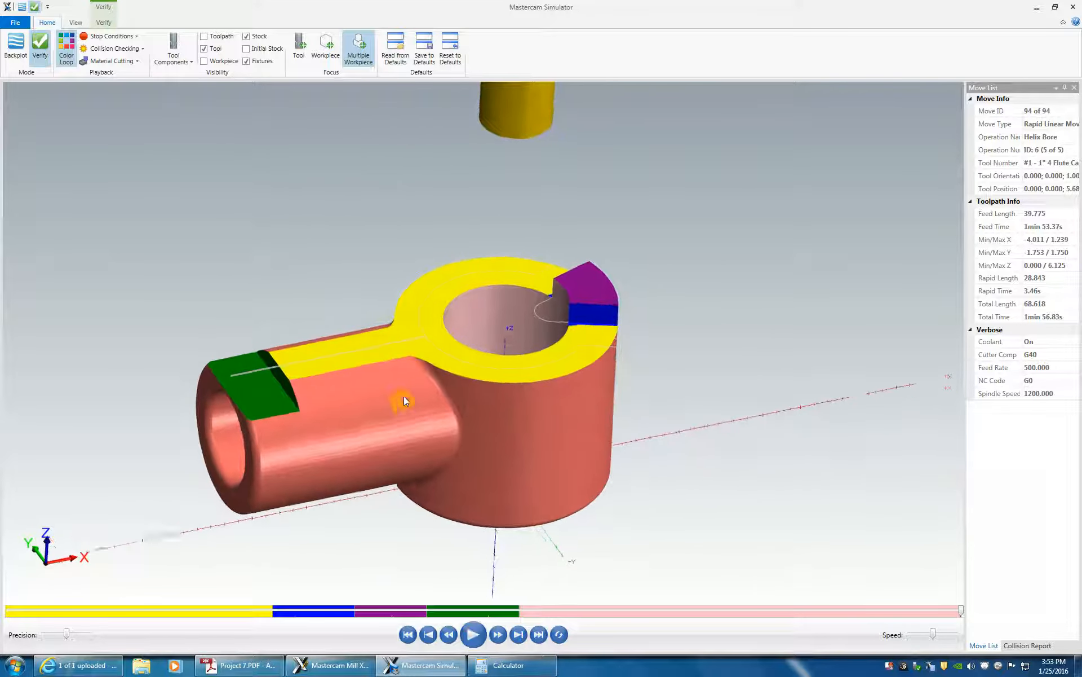
middle_click_drag(422, 390, 542, 272)
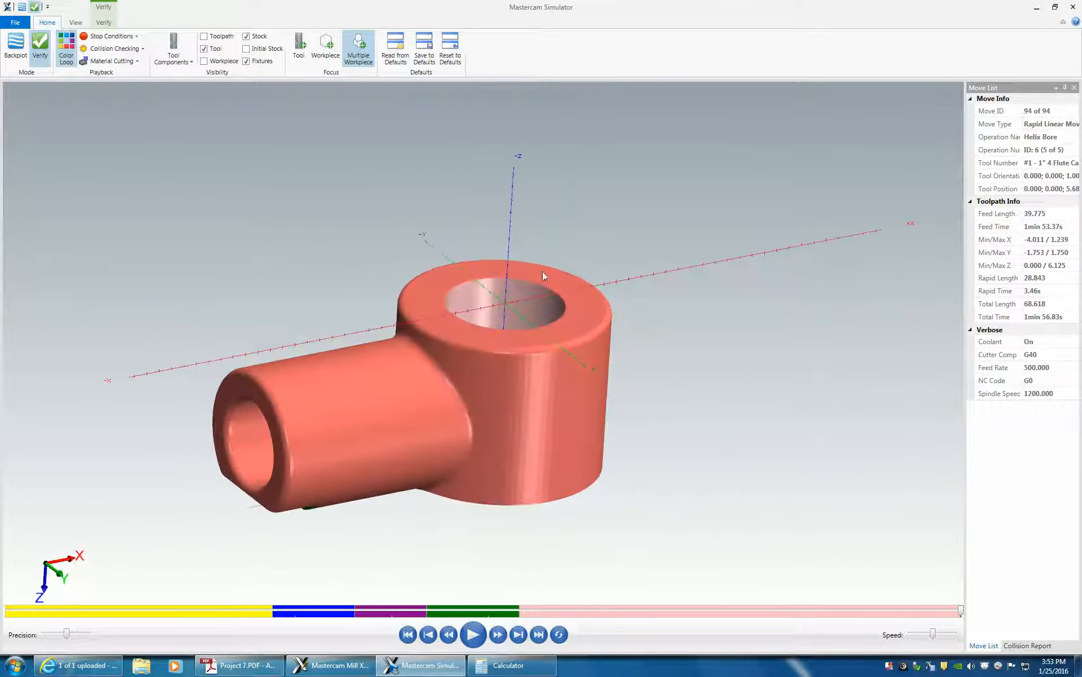
middle_click_drag(379, 551, 434, 564)
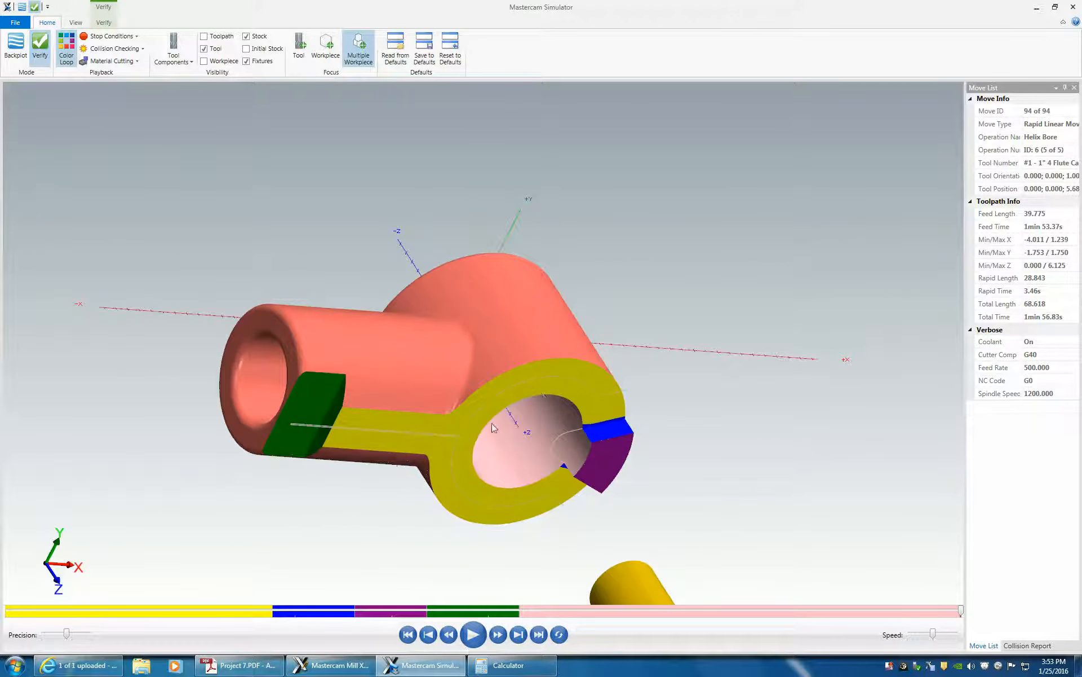
mouse_move(536, 452)
middle_mouse_down()
mouse_move(628, 458)
mouse_move(571, 513)
mouse_move(571, 430)
mouse_move(525, 455)
middle_mouse_up()
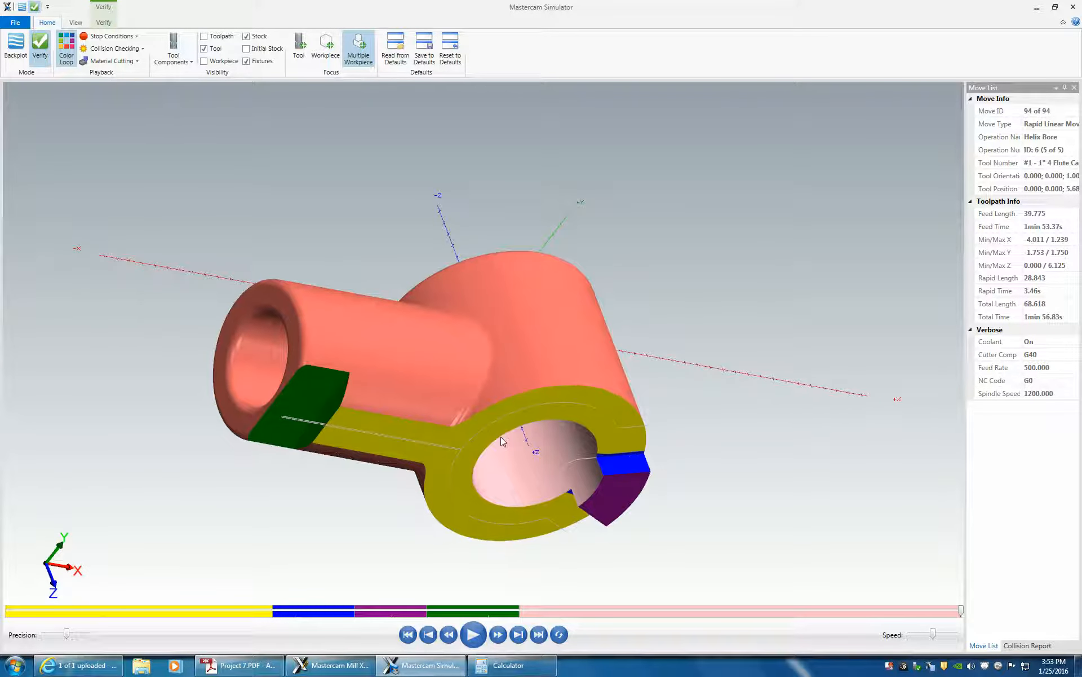
middle_click_drag(484, 433, 583, 567)
Step: Switch back to Mastercam Mill, hide the toolpath display of all operations and turn the part over
left_click(330, 666)
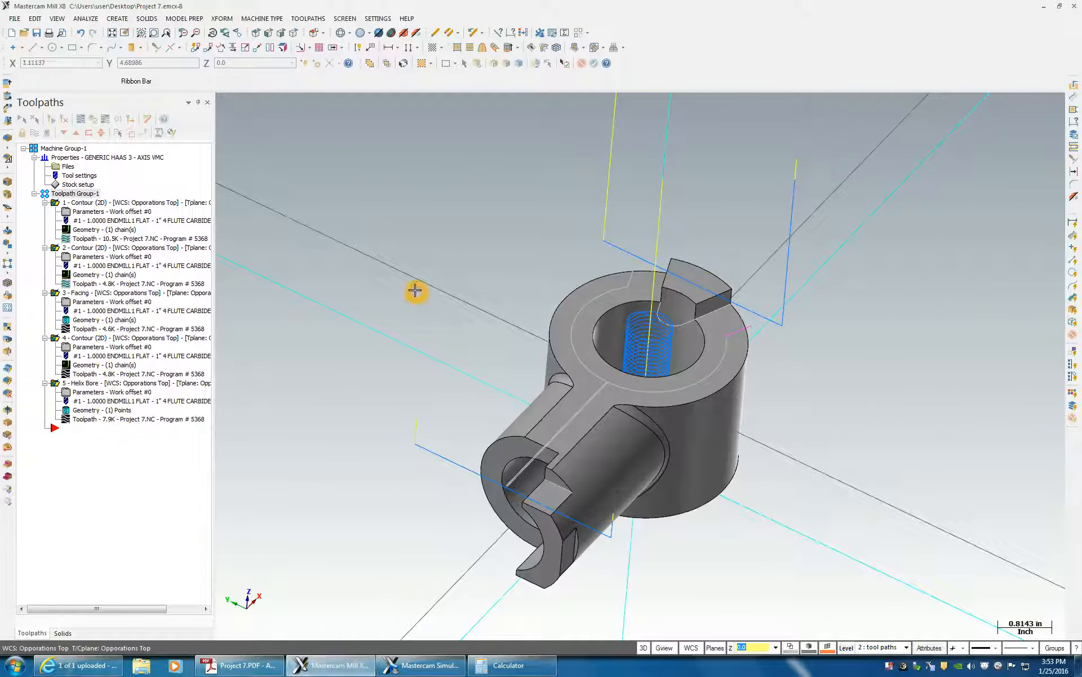
left_click(34, 133)
middle_click_drag(434, 415, 389, 256)
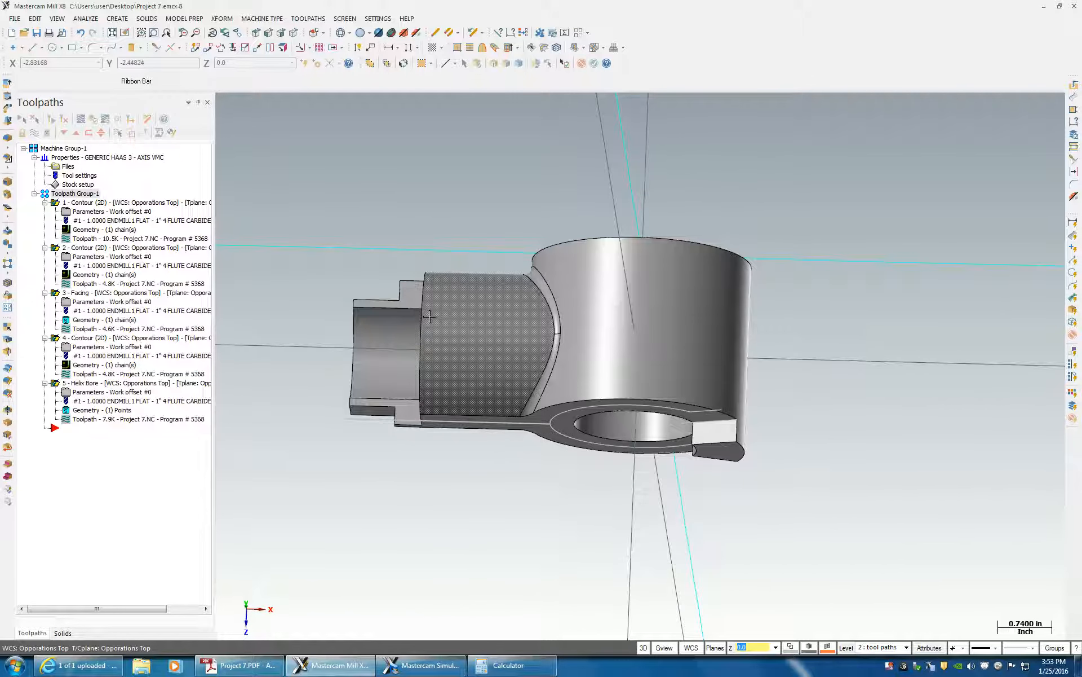
middle_click_drag(606, 346, 607, 352)
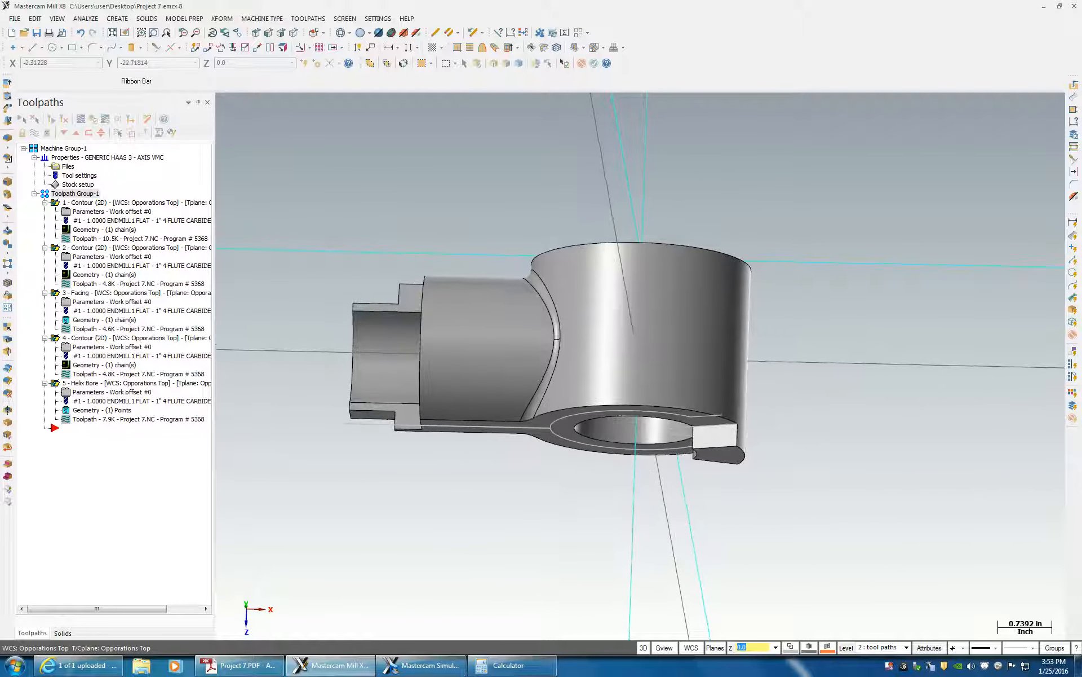
Step: Start a new plane from a solid face, using the flat face around the hub bore on the part's underside
left_click(691, 647)
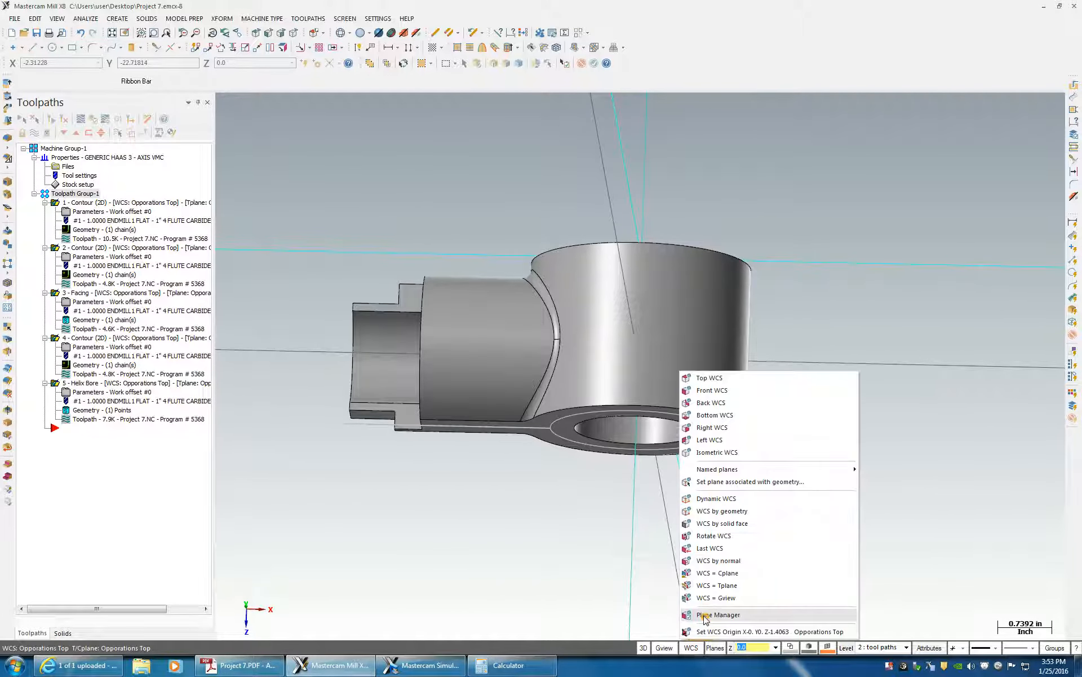
left_click(705, 613)
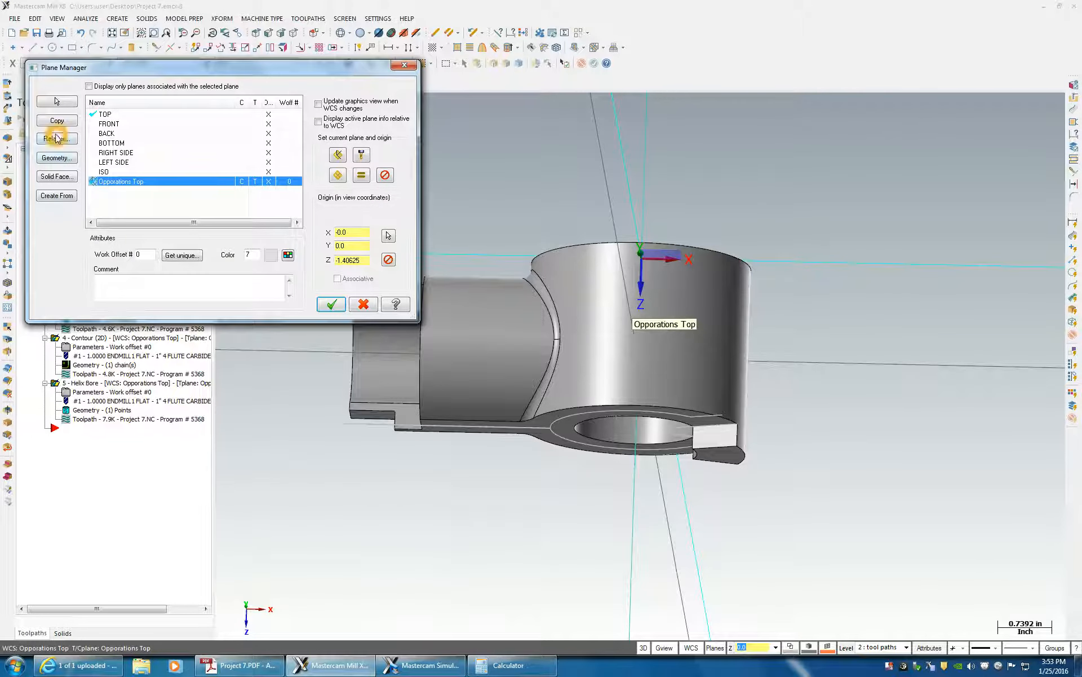
left_click(56, 176)
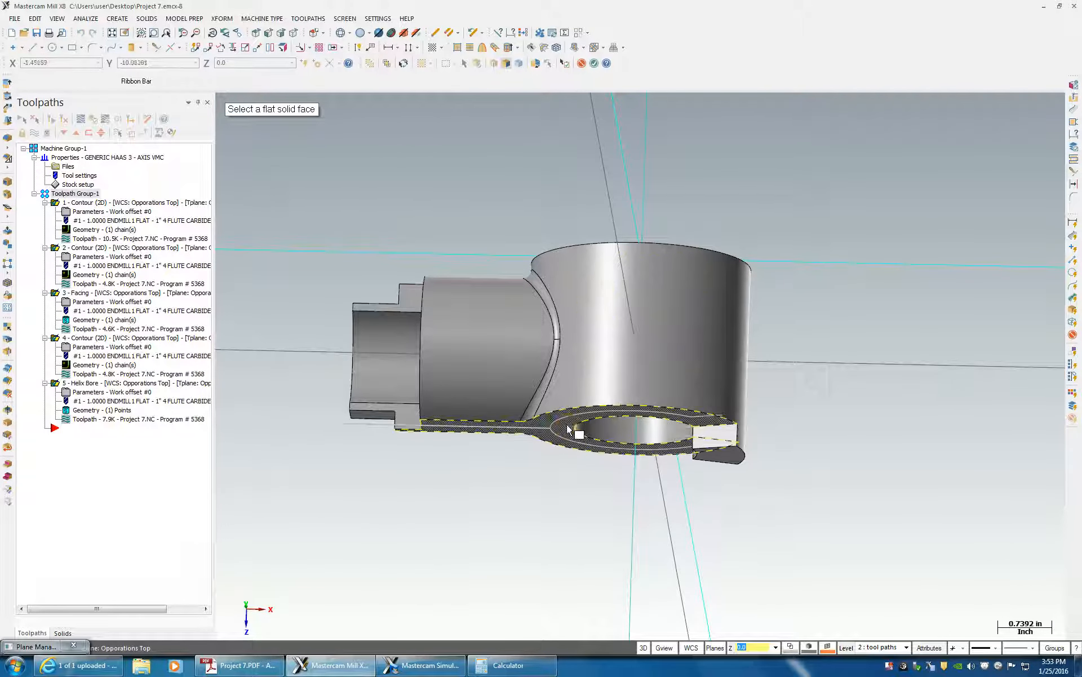
left_click(565, 435)
middle_click_drag(581, 539, 578, 430)
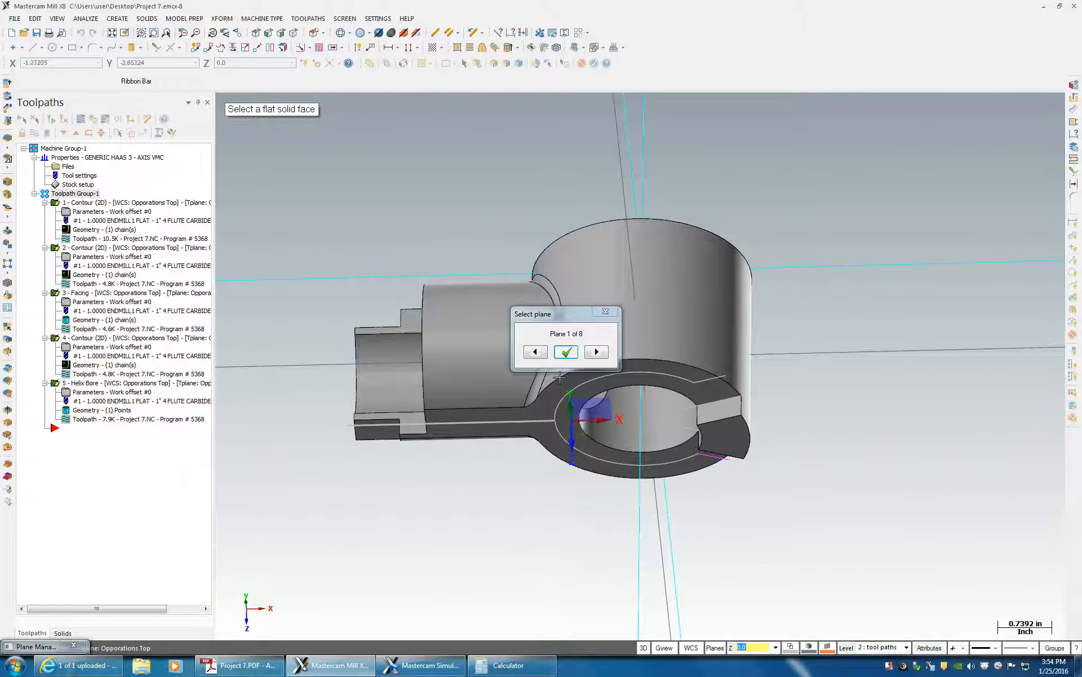
Step: Cycle through the possible orientations for the new plane and accept plane 7 of 8
left_click(596, 352)
left_click(597, 351)
left_click(596, 351)
left_click(599, 355)
left_click(599, 356)
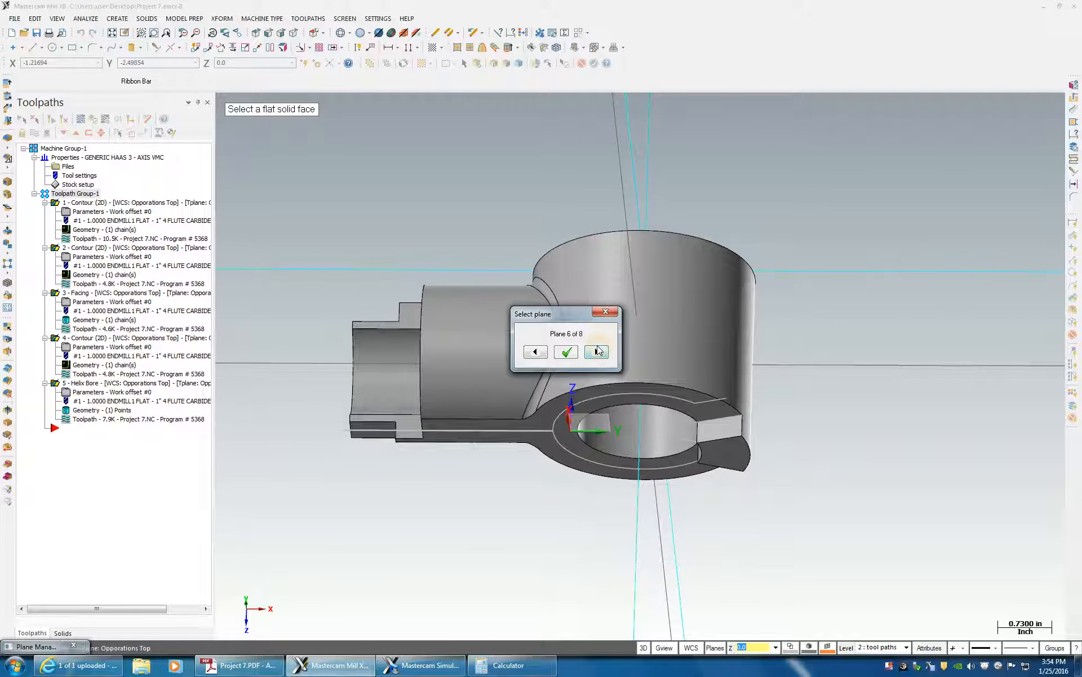
left_click(535, 351)
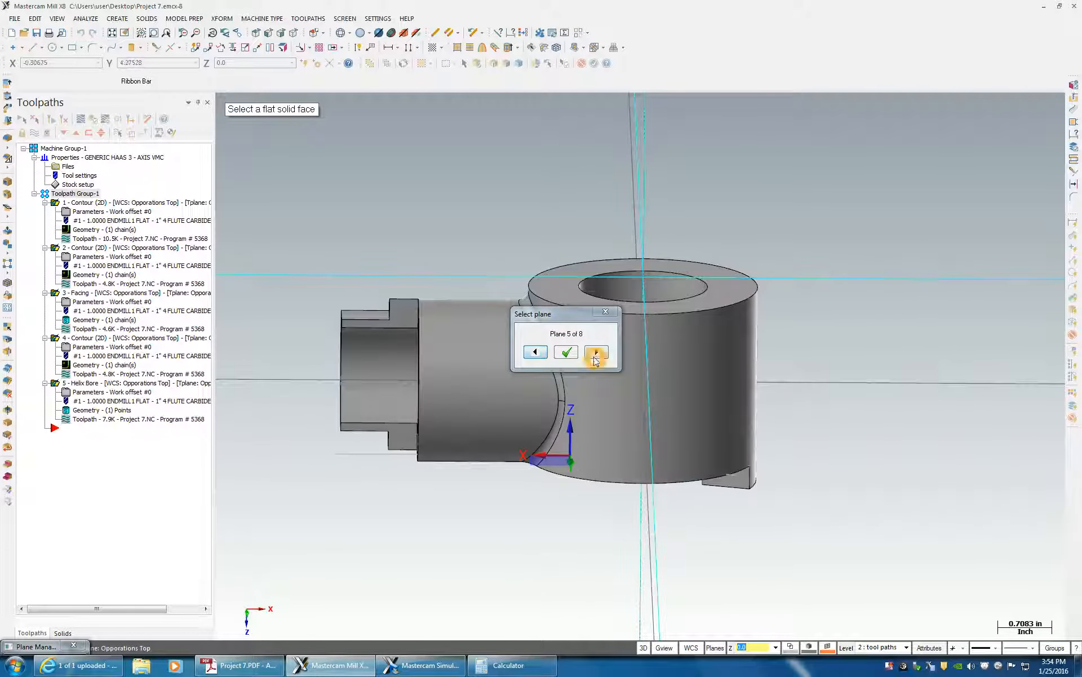
left_click(597, 353)
left_click(596, 354)
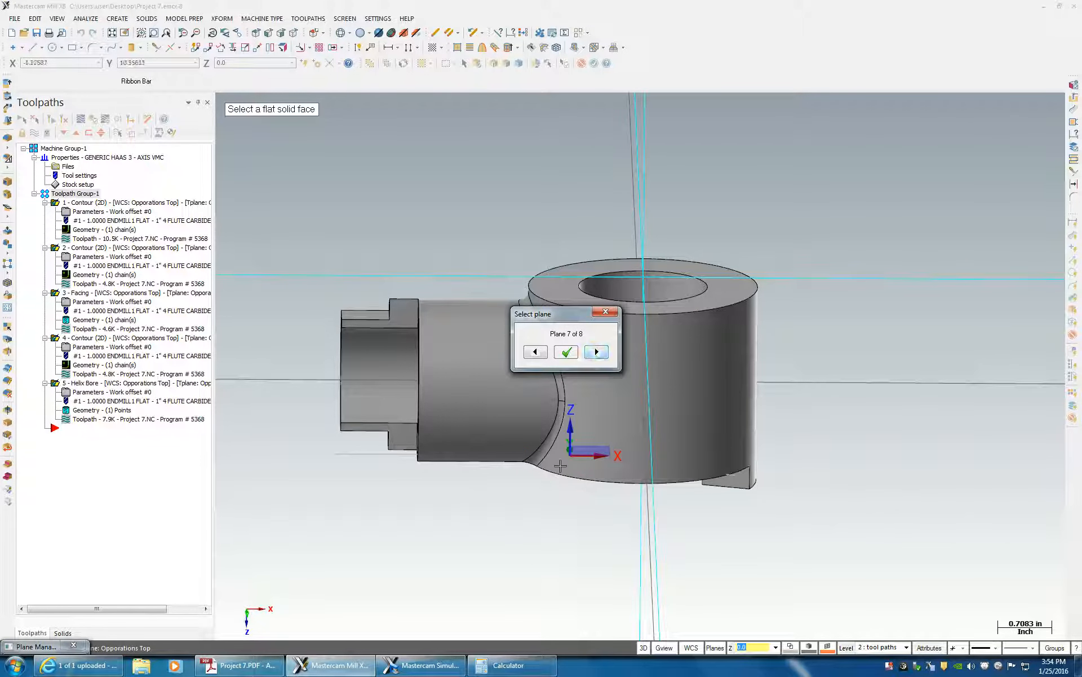
left_click(564, 356)
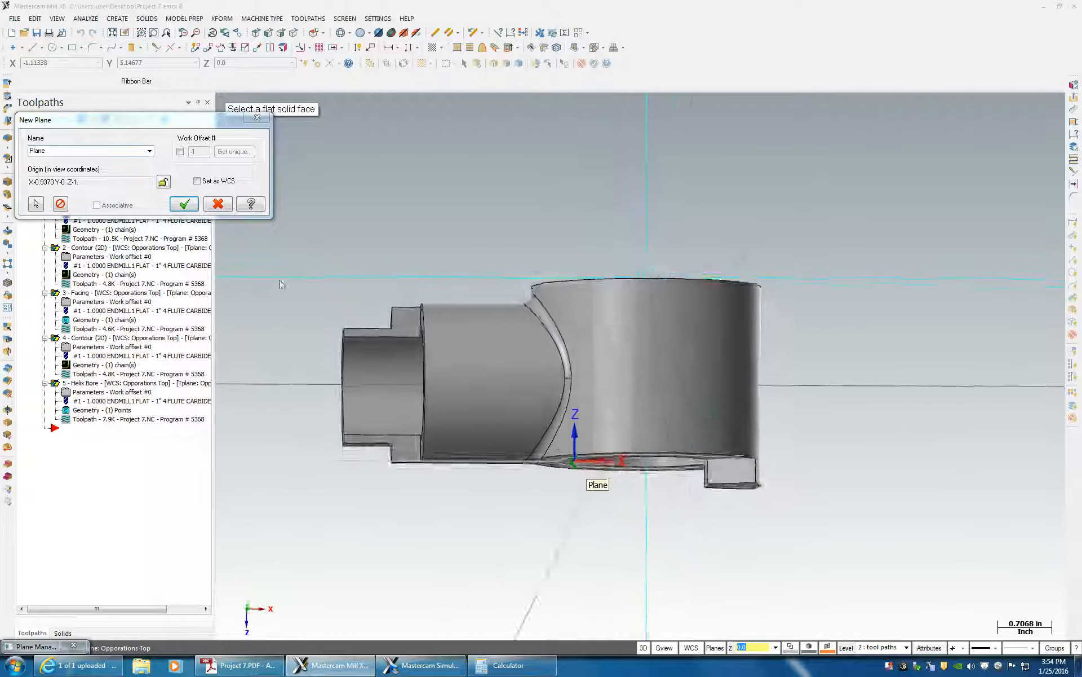
Step: Try to edit the origin coordinates of the new plane
double_click(72, 183)
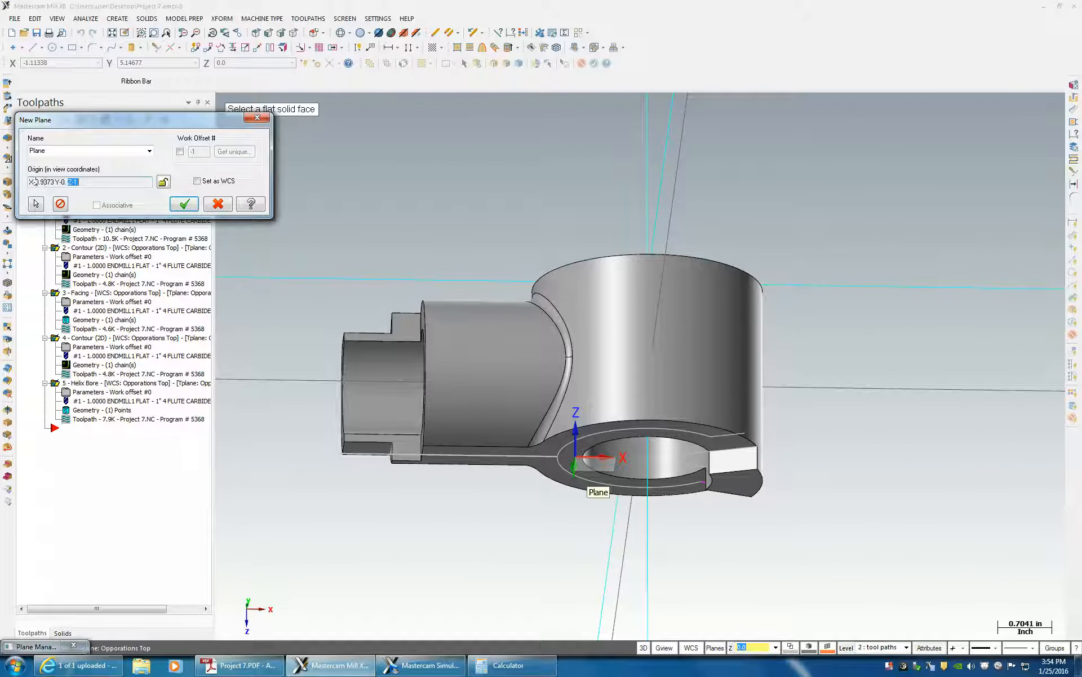
left_click_drag(52, 185, 55, 184)
left_click(48, 181)
left_click(54, 183)
Step: Give the new plane work offset 1 and name it Opperations Bottom
left_click(181, 153)
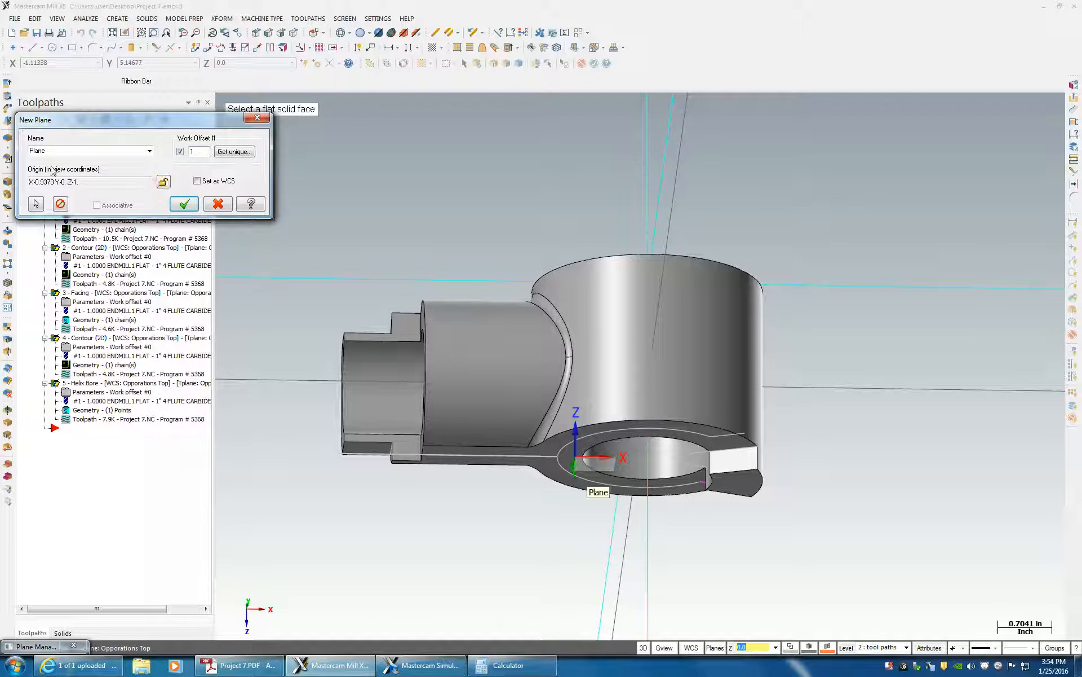
left_click_drag(54, 156, 20, 147)
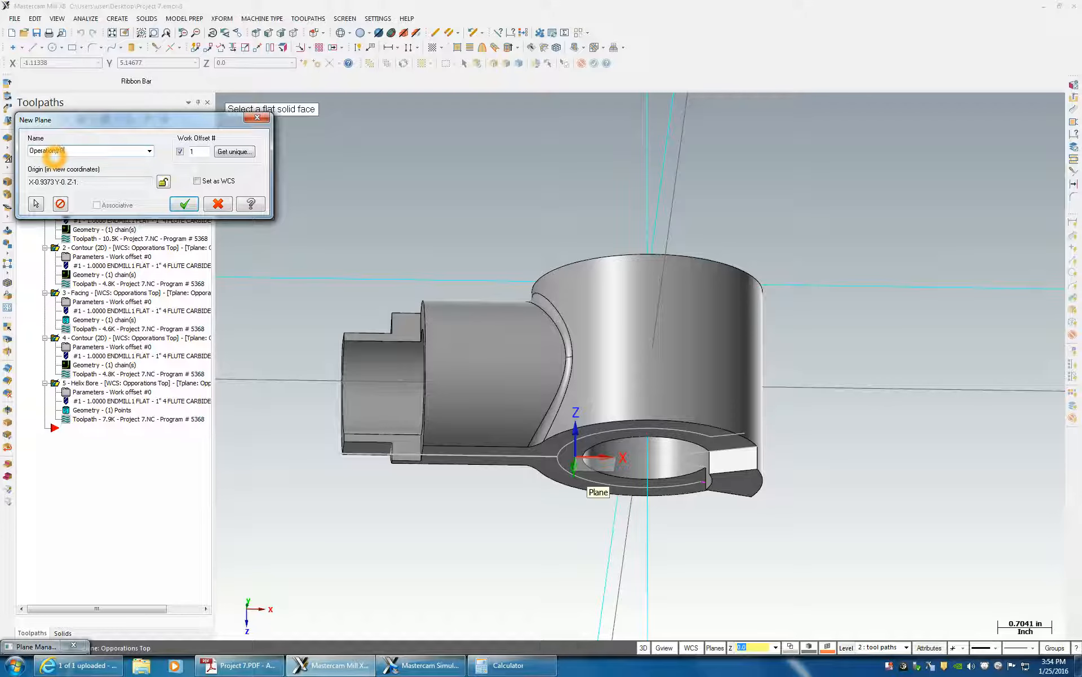
left_click(35, 151)
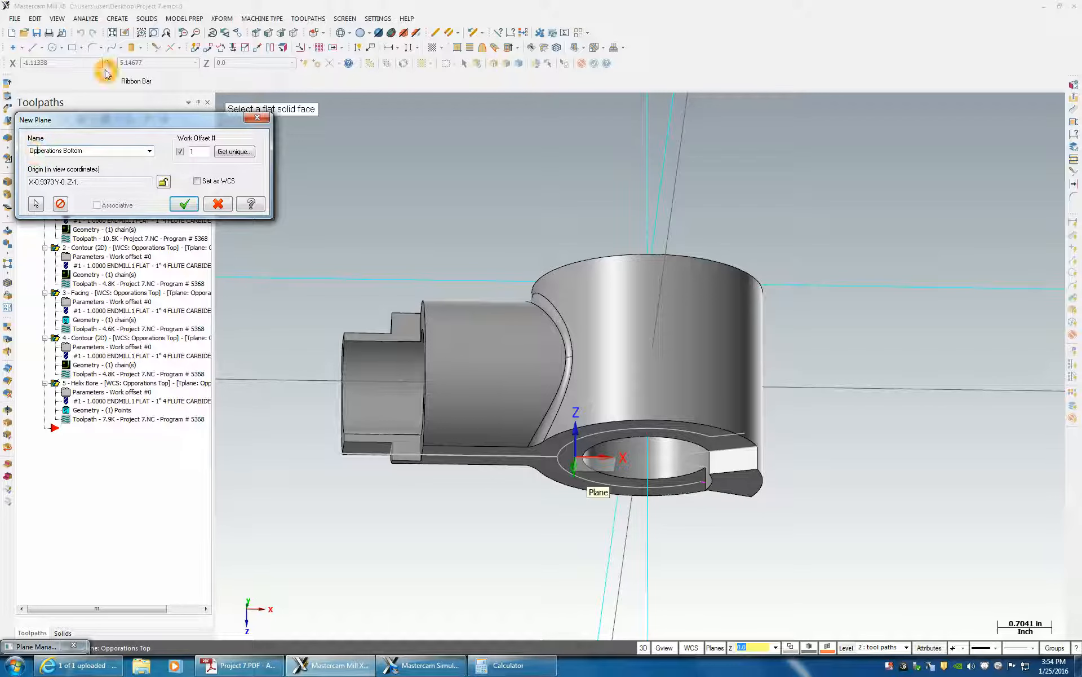
left_click(184, 203)
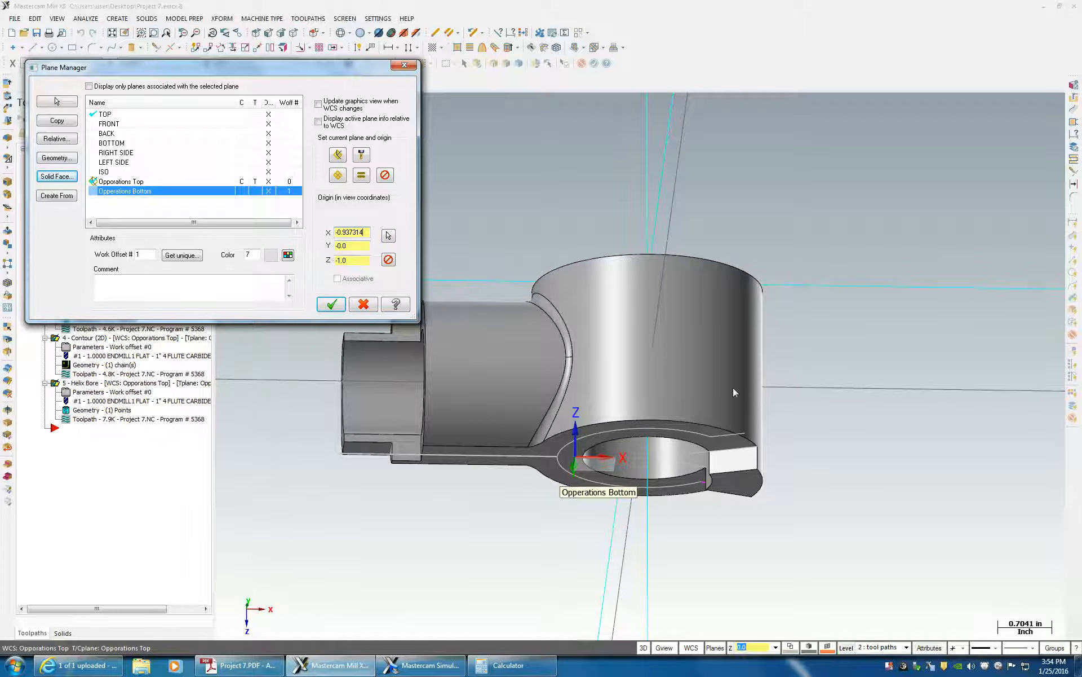
Step: Set the X and Y origin coordinates of the Opperations Bottom plane to 0
left_click(265, 225)
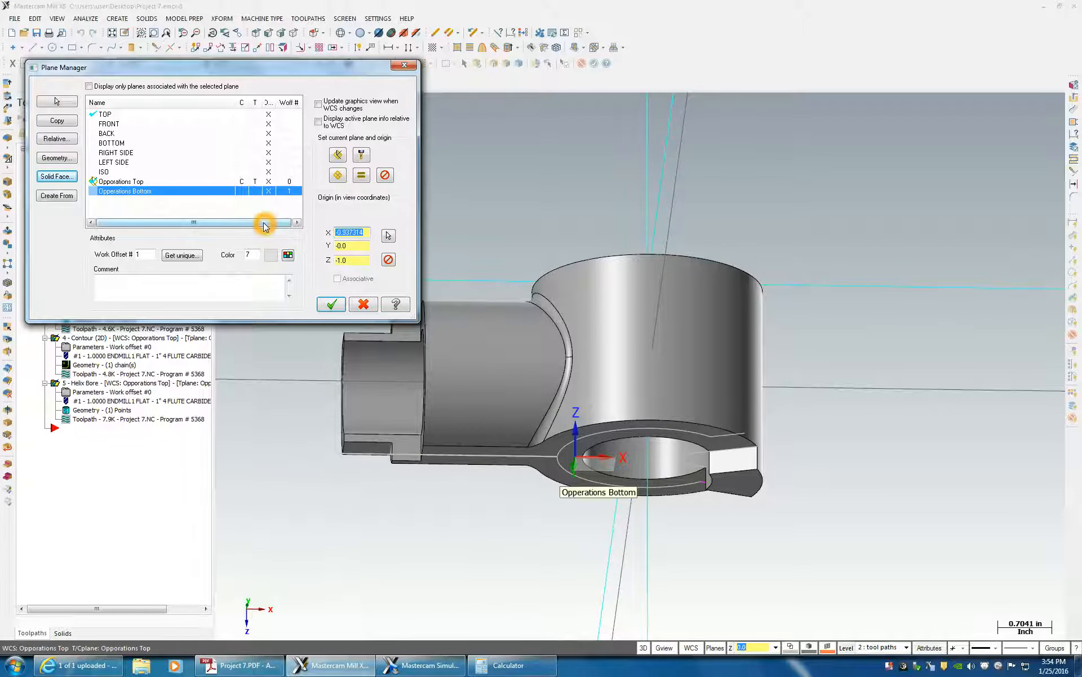
left_click(349, 245)
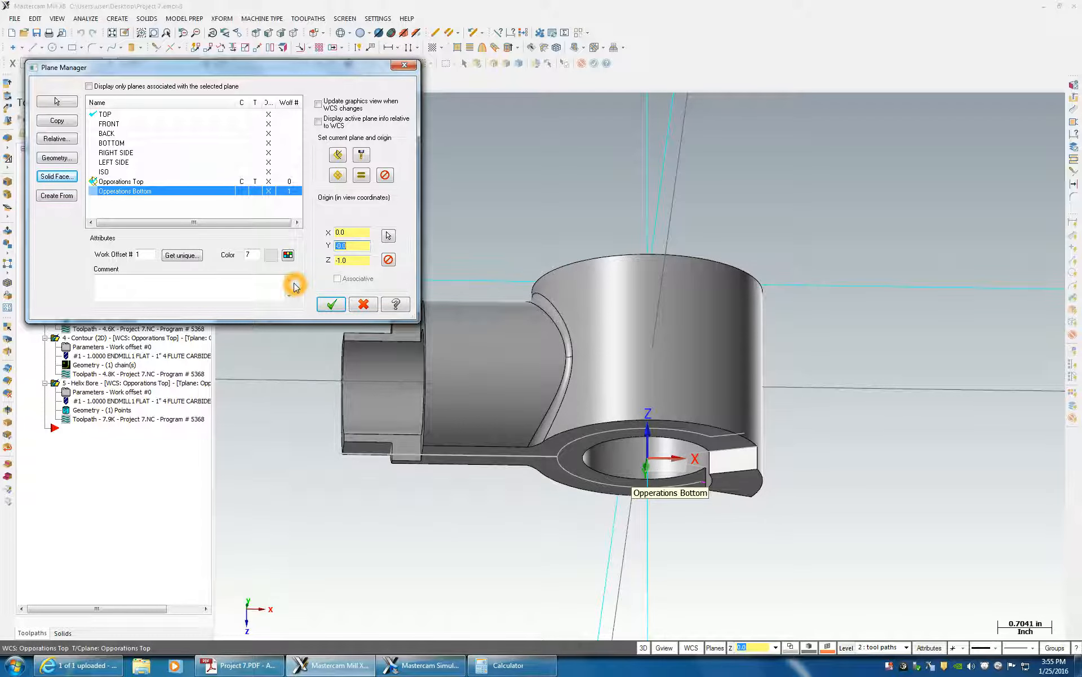
left_click(332, 305)
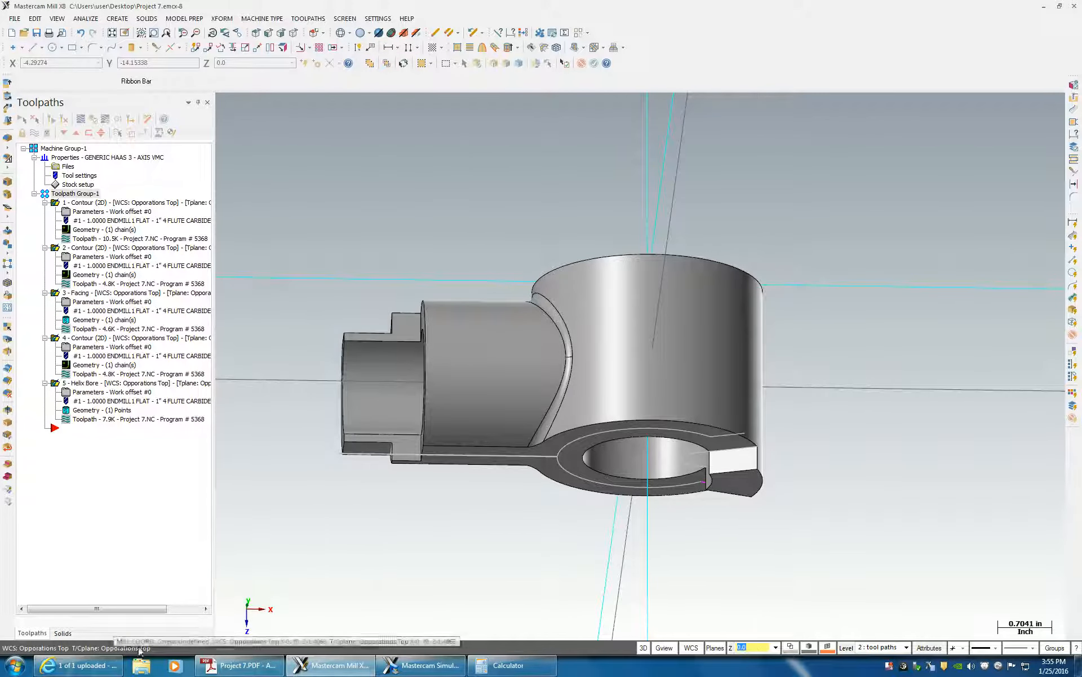
Step: Make Opperations Bottom the current WCS, construction plane and tool plane, including its origin
left_click(692, 647)
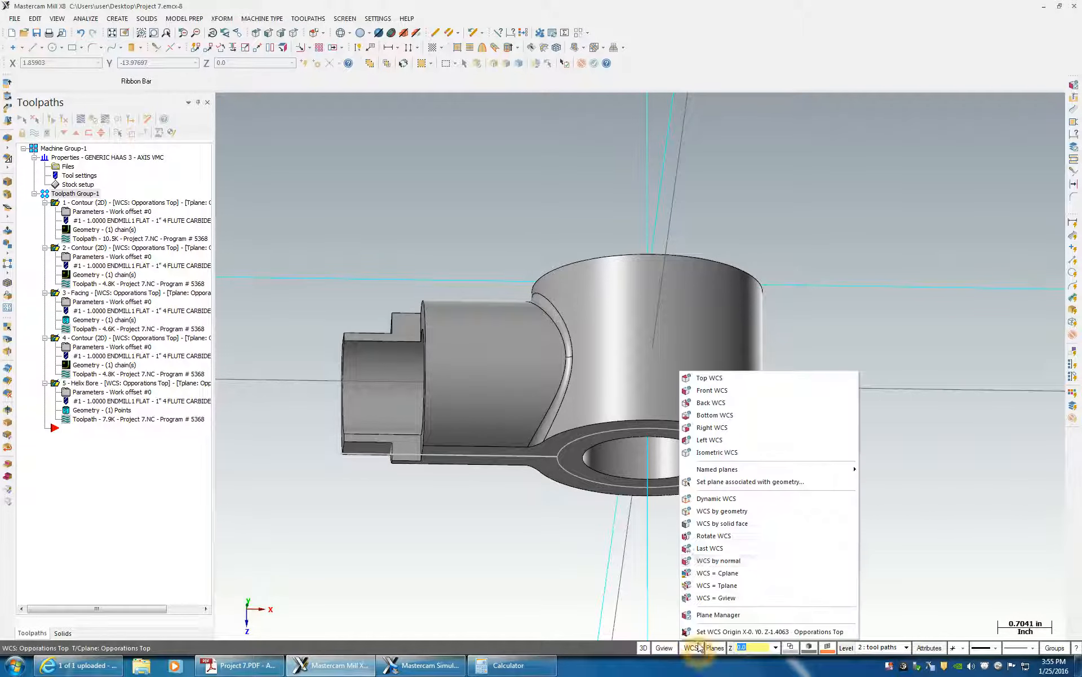
left_click(711, 613)
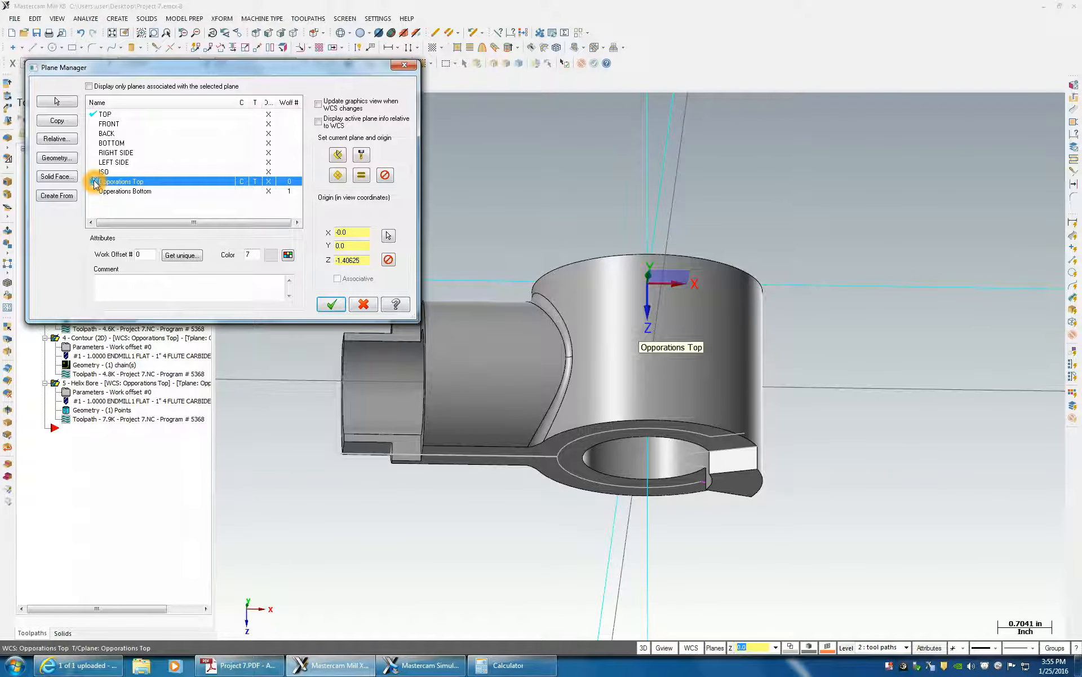
left_click(95, 192)
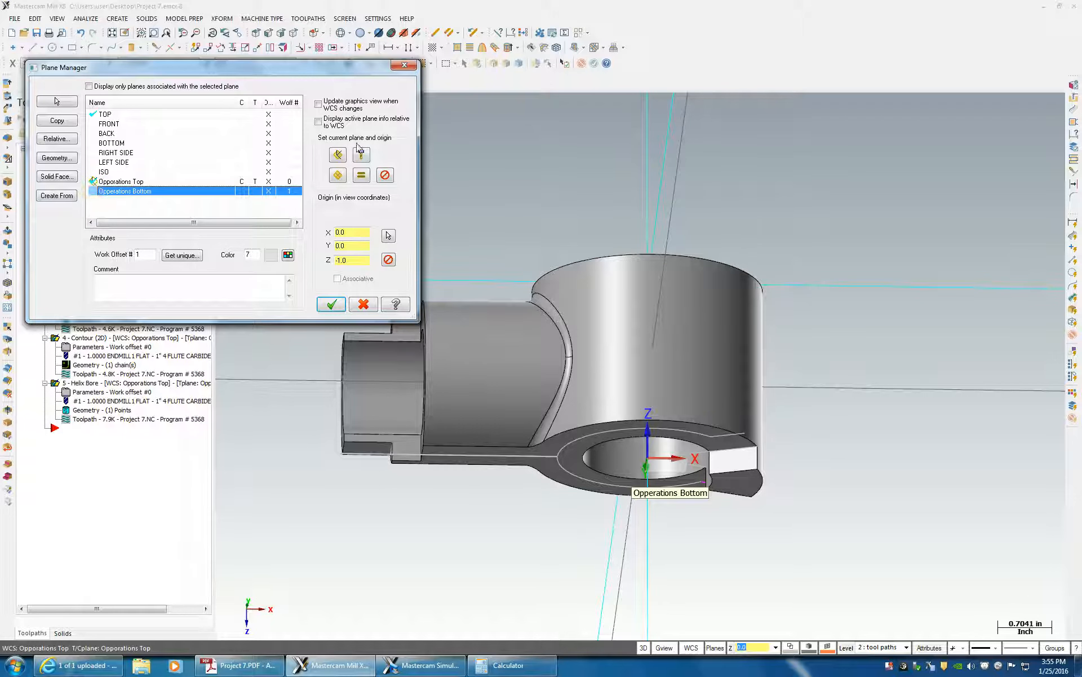
left_click(339, 158)
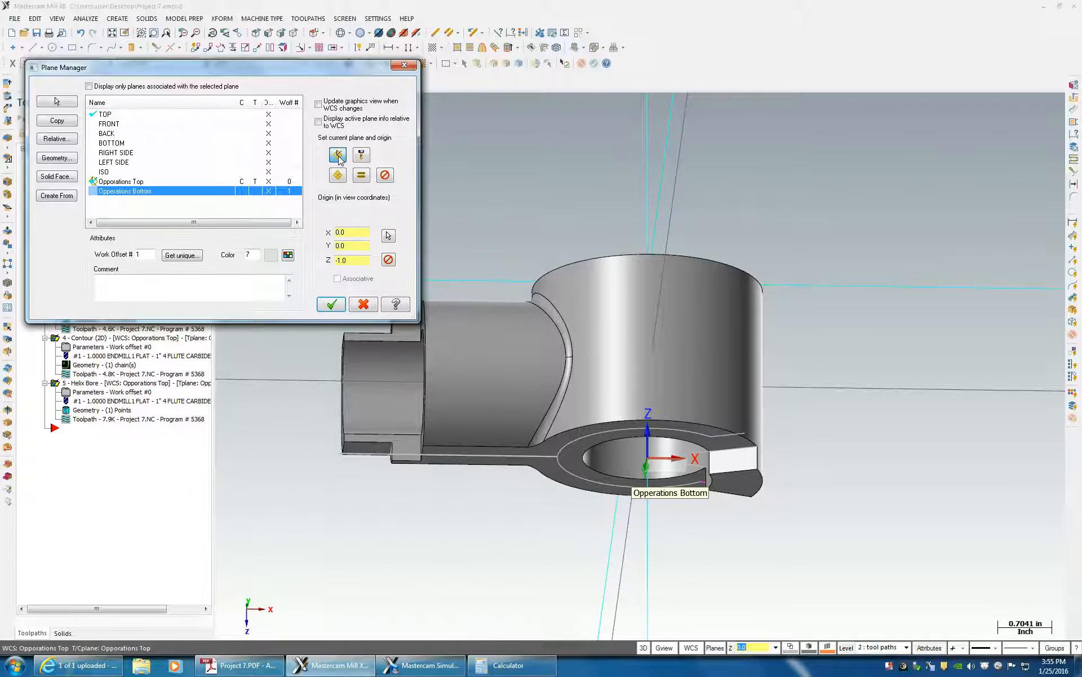
left_click(257, 193)
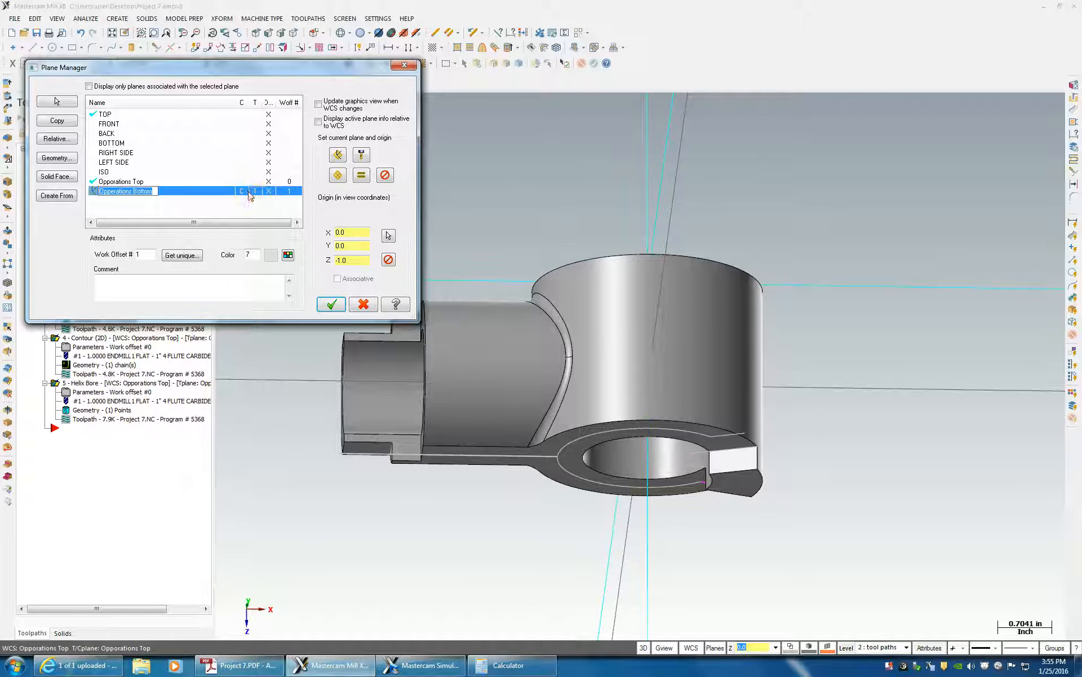
left_click(331, 305)
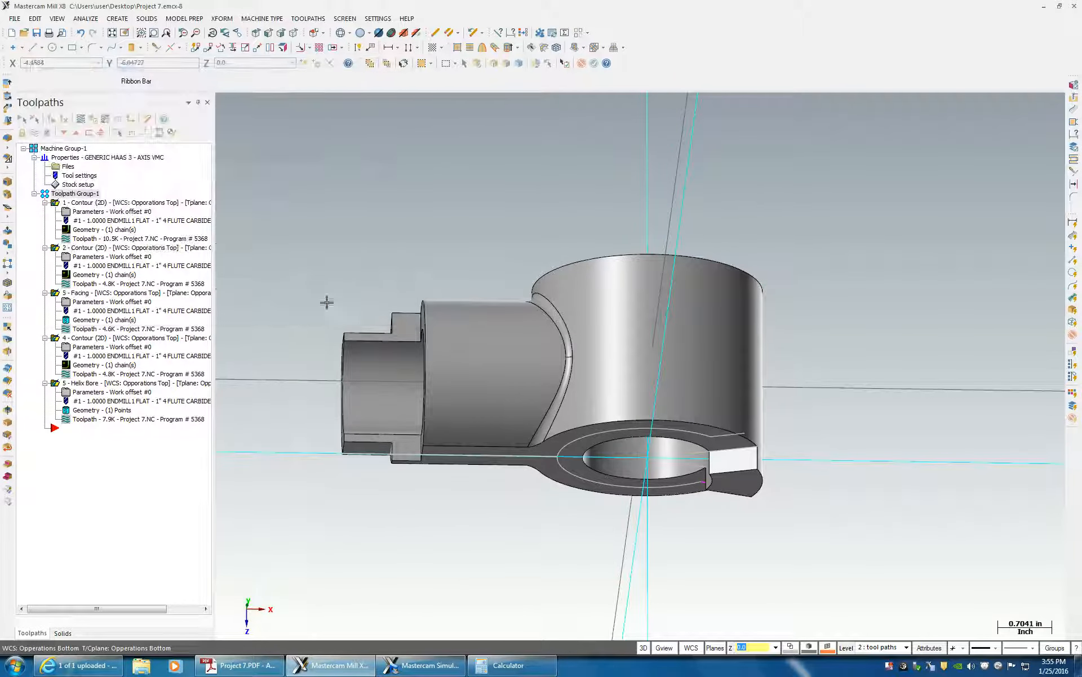
Step: Check the work offset numbers of the two operation planes and examine the part with the new WCS axes from several angles
left_click(718, 647)
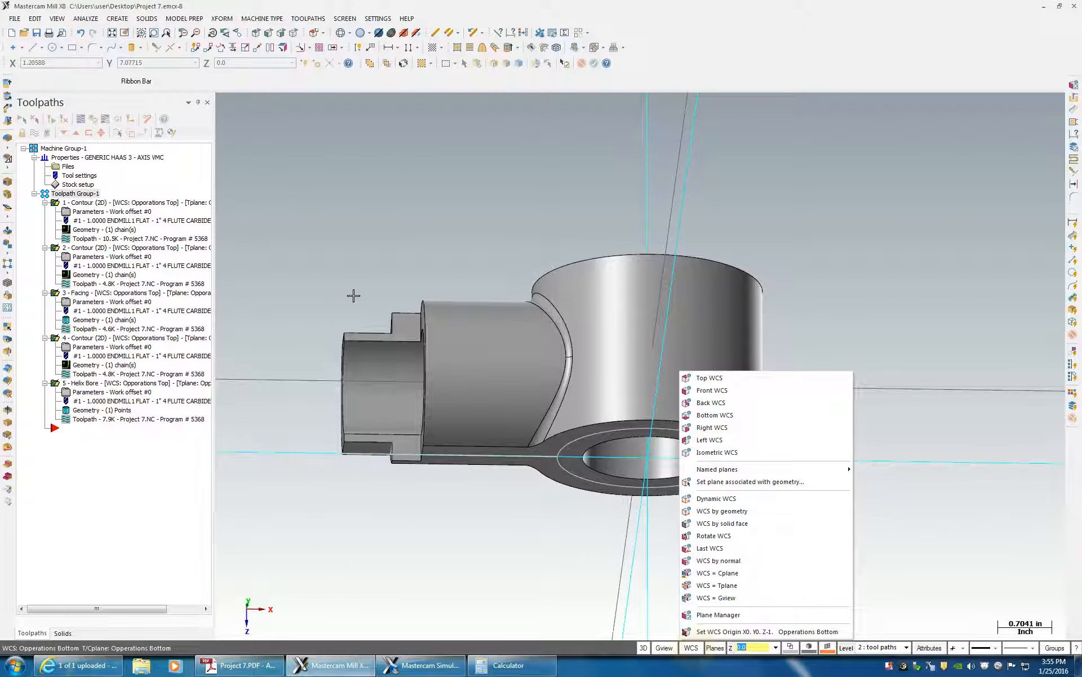
left_click(740, 614)
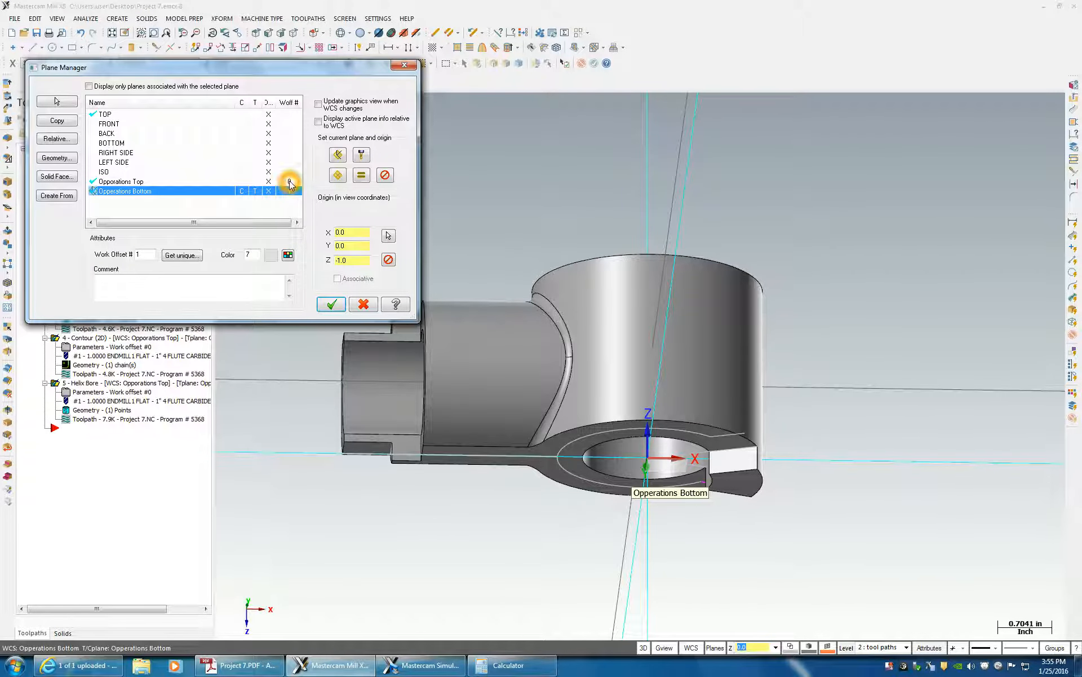
left_click(331, 305)
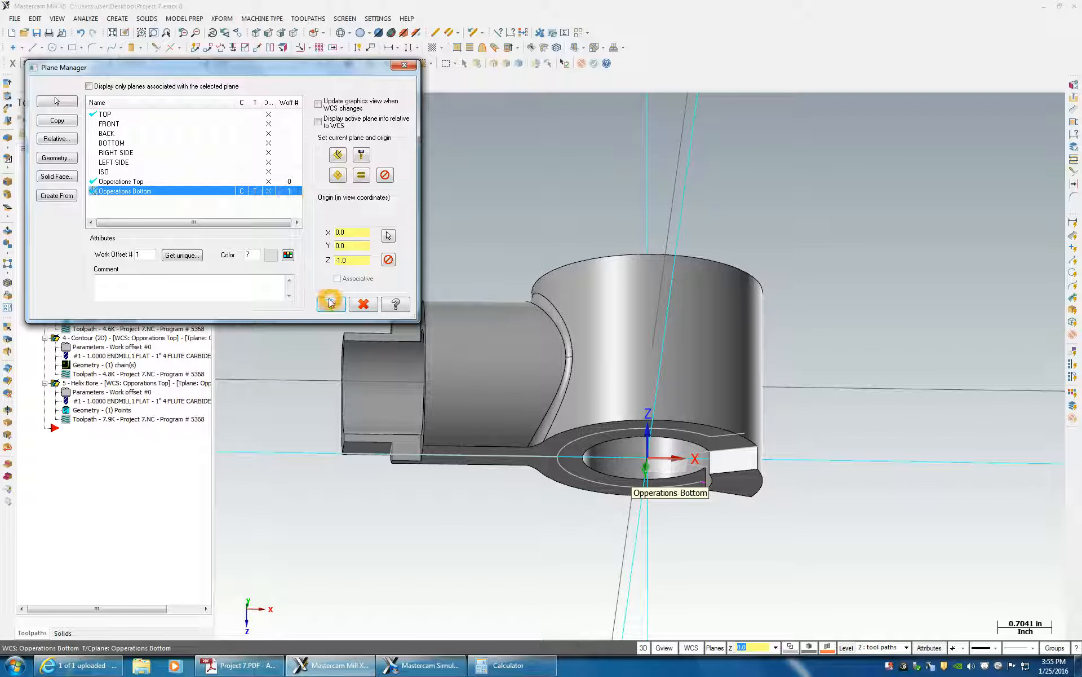
left_click(691, 592)
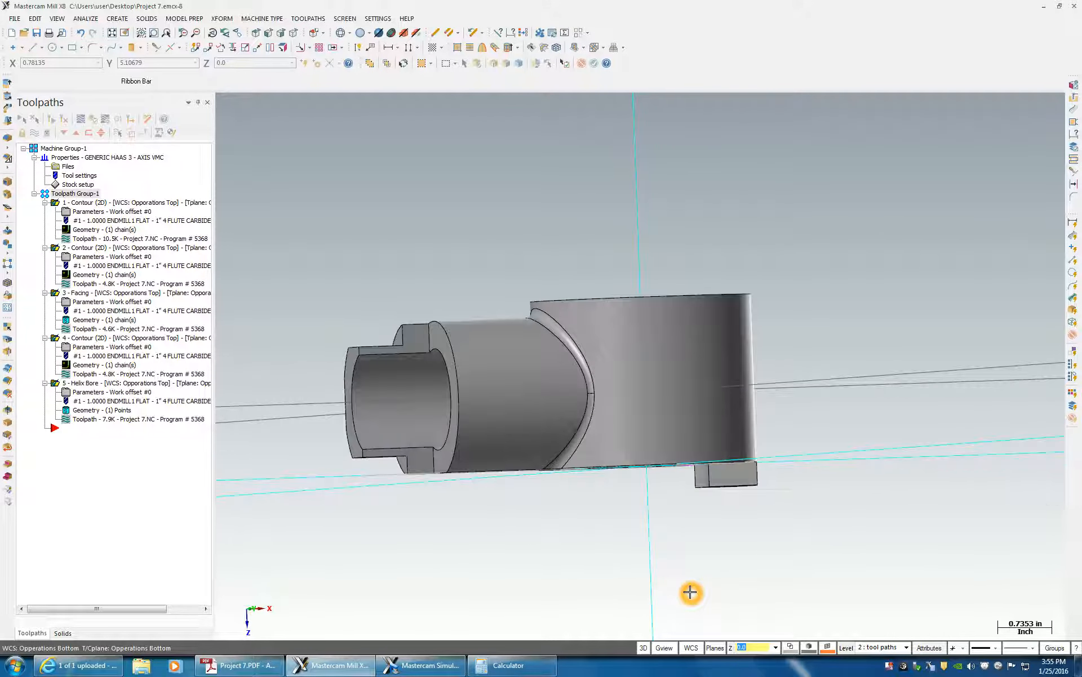
middle_click_drag(691, 592, 822, 581)
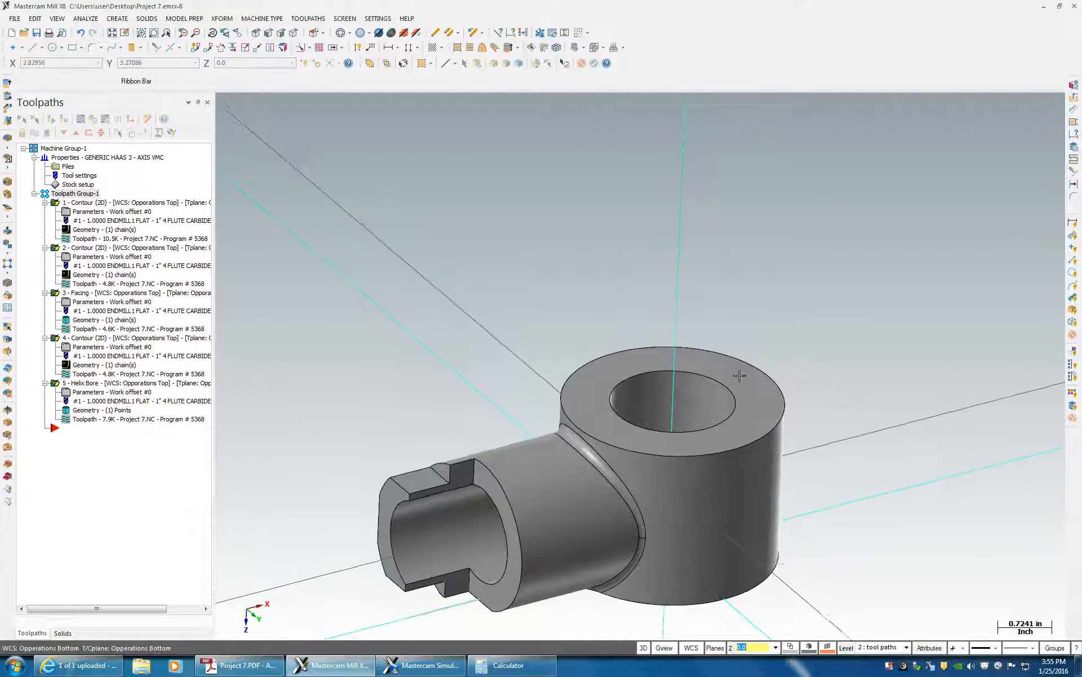
middle_click_drag(823, 465, 780, 416)
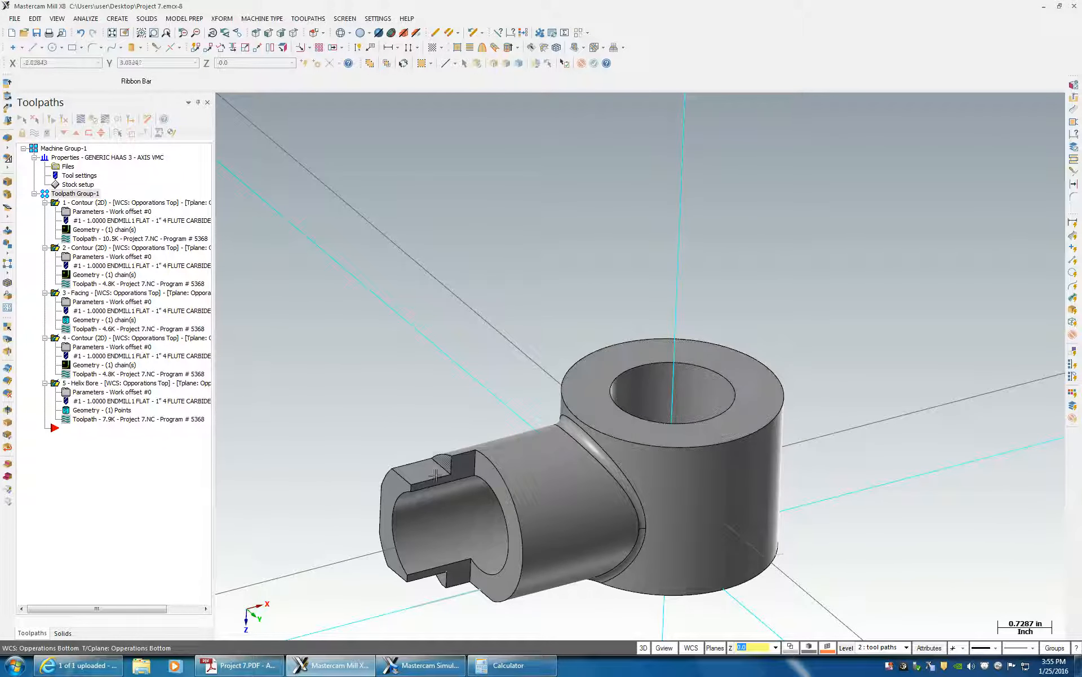
Step: Add a new contour mill toolpath after the Helix Bore operation
scroll(444, 492, "down", 1)
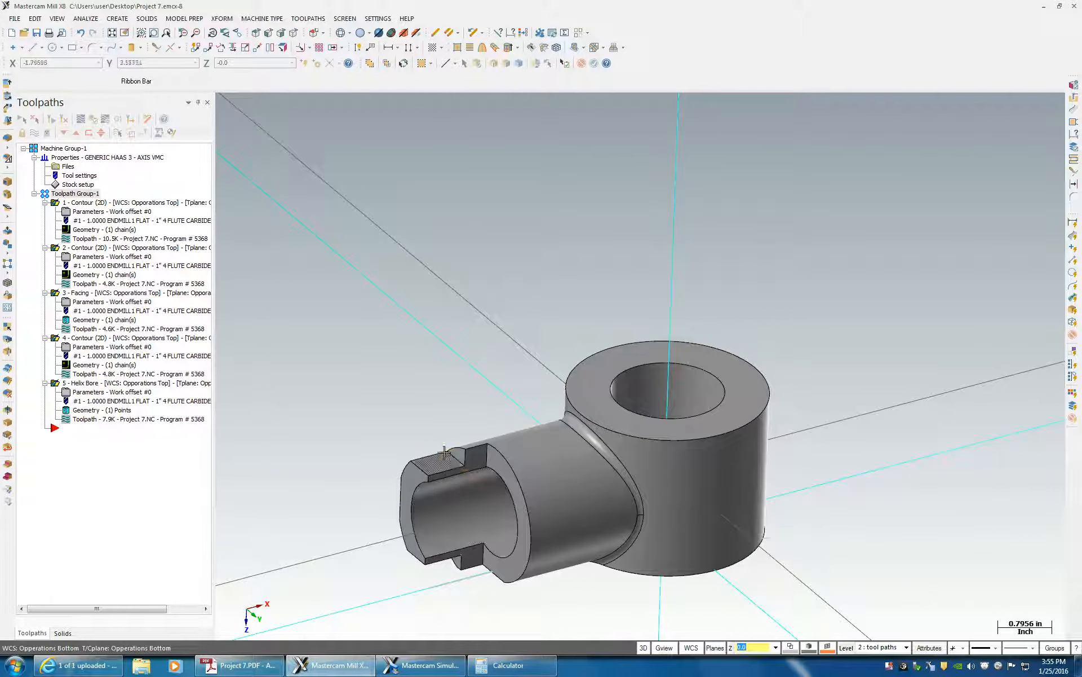
left_click(84, 433)
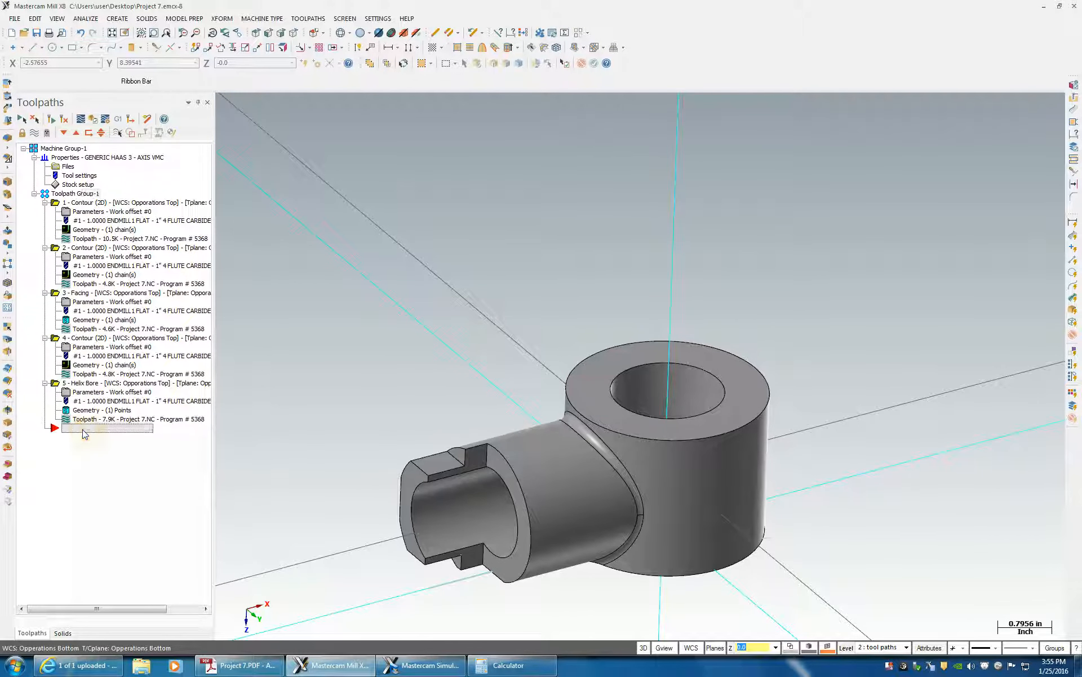
right_click(84, 431)
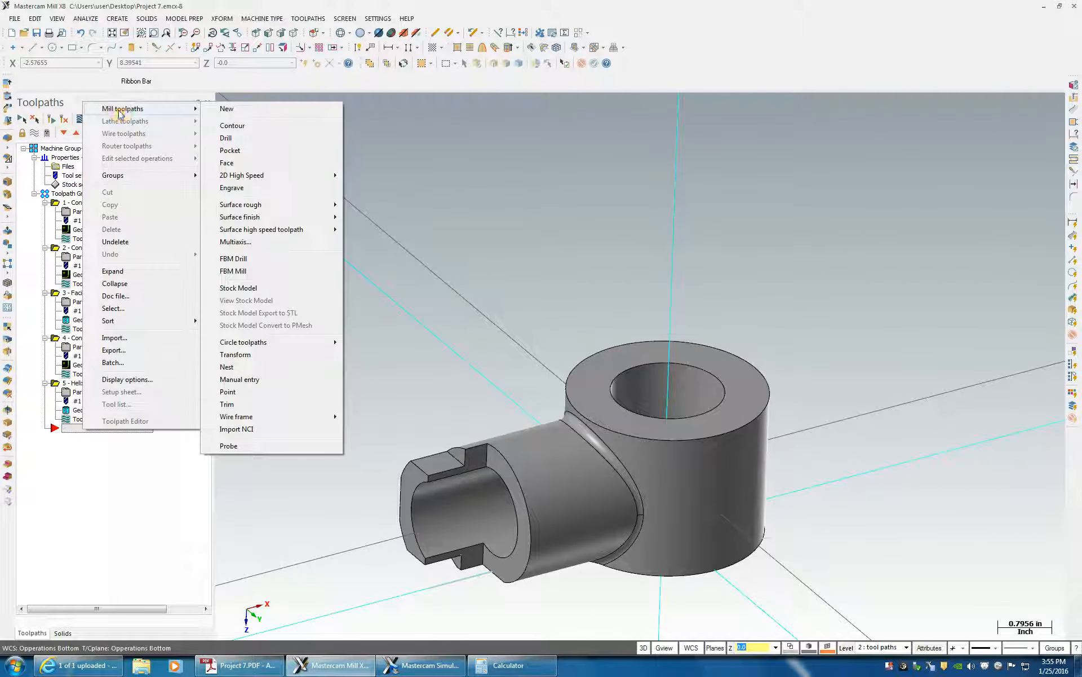
left_click(78, 534)
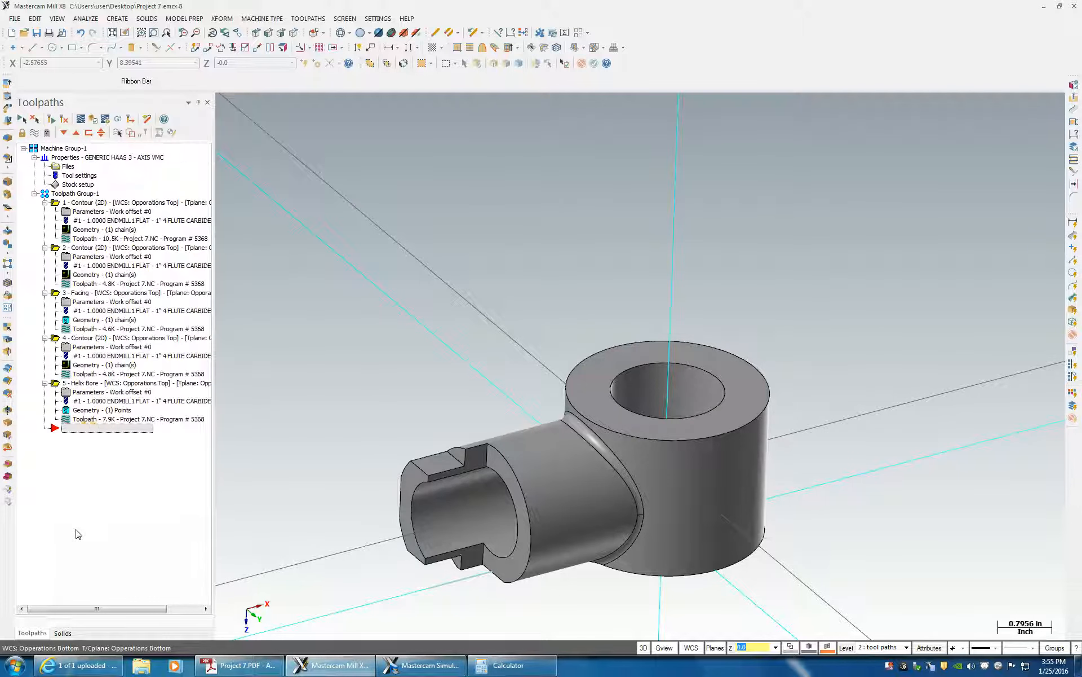
right_click(87, 430)
left_click(160, 107)
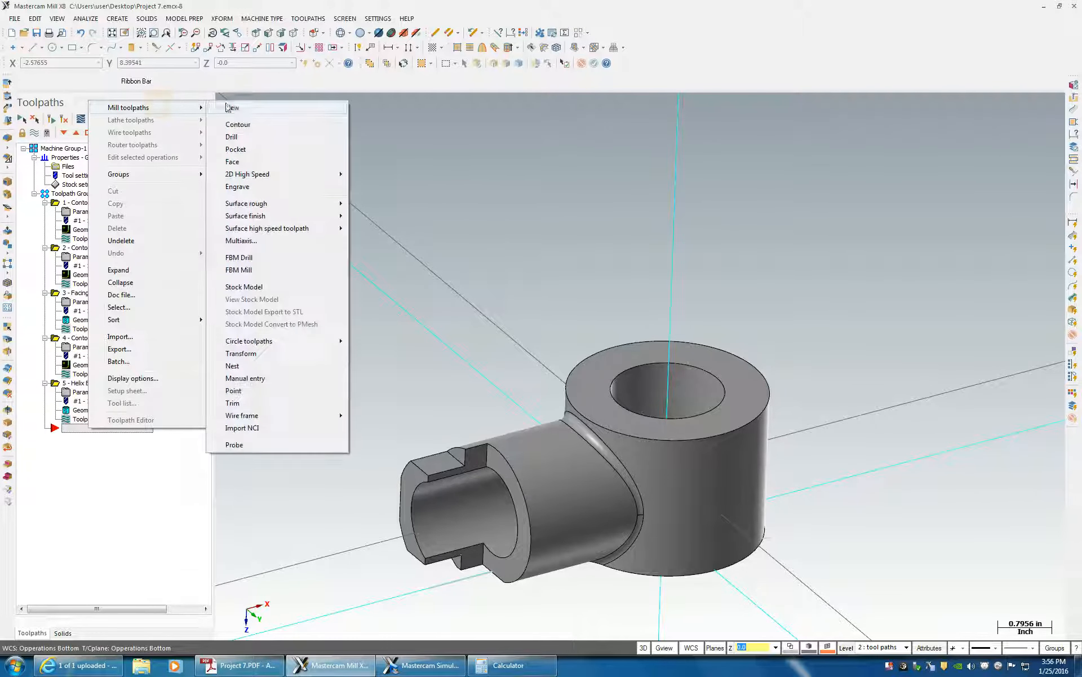
left_click(237, 124)
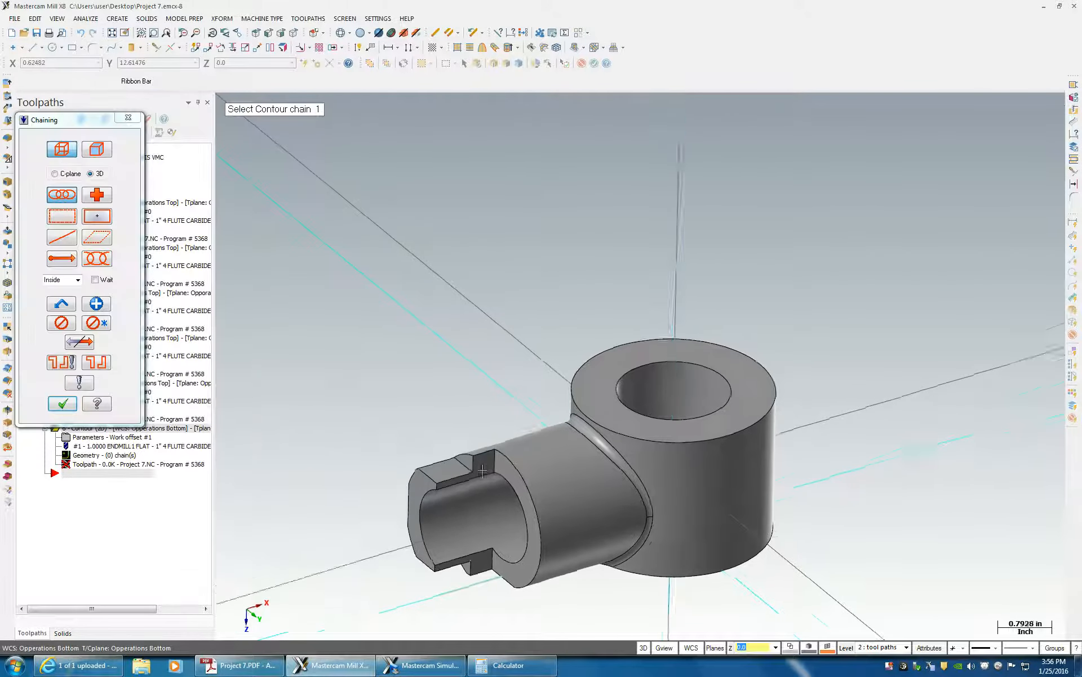
Step: Chain the short solid edge where the side boss's flat meets its raised shoulder, adjust the chain direction, and accept it
scroll(437, 345, "up", 4)
middle_click_drag(437, 344, 435, 339)
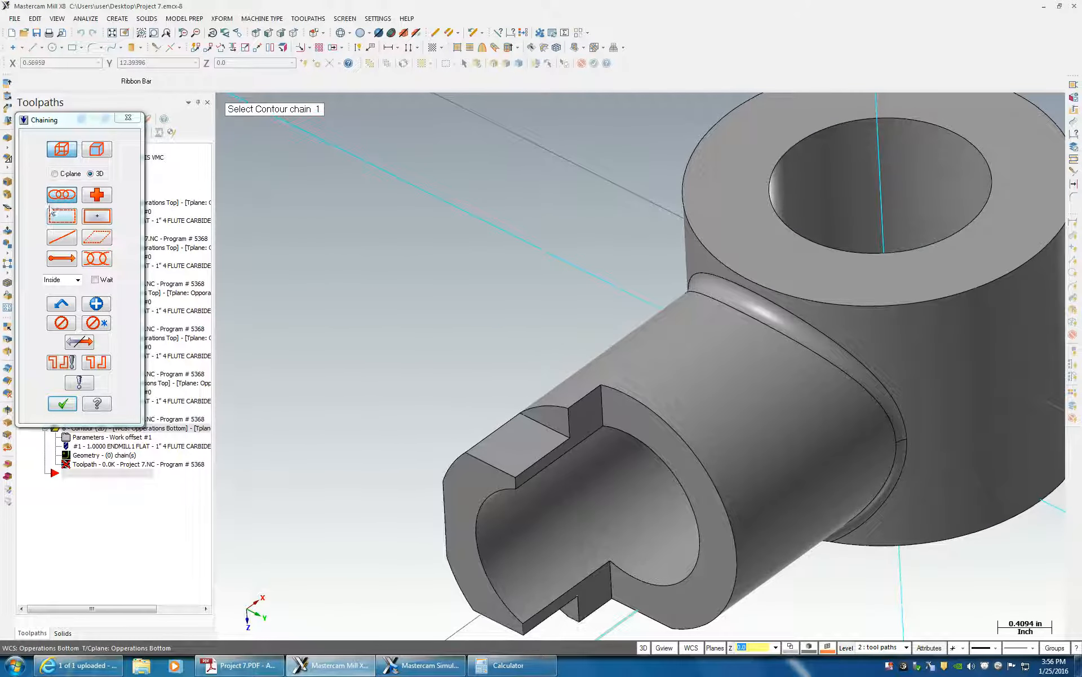
left_click(91, 151)
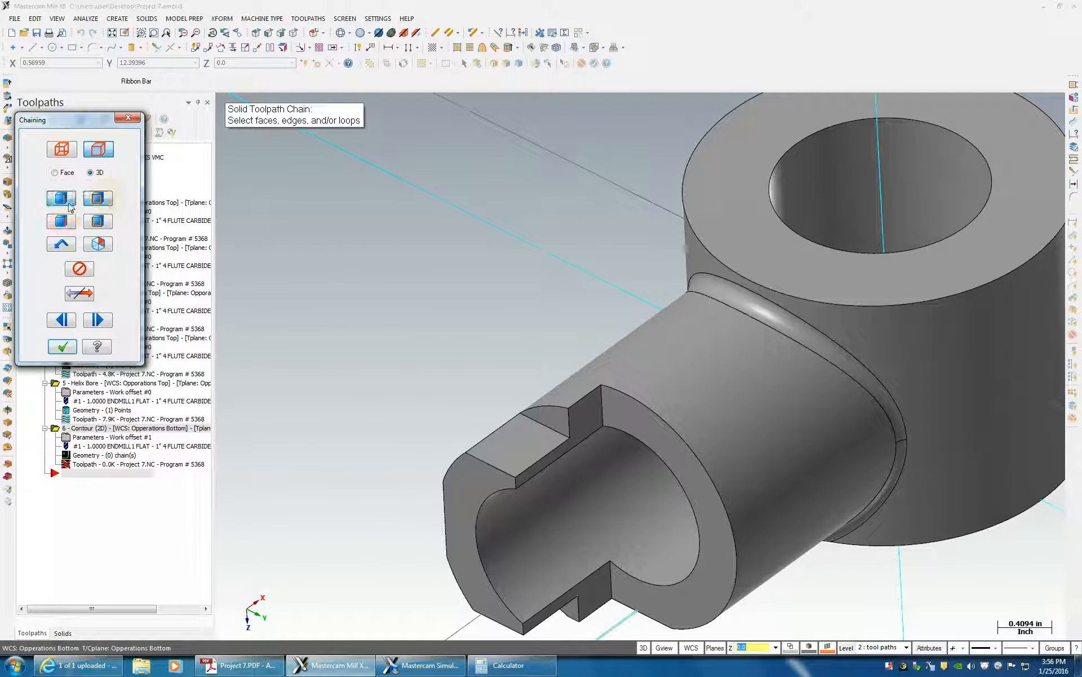
left_click(555, 432)
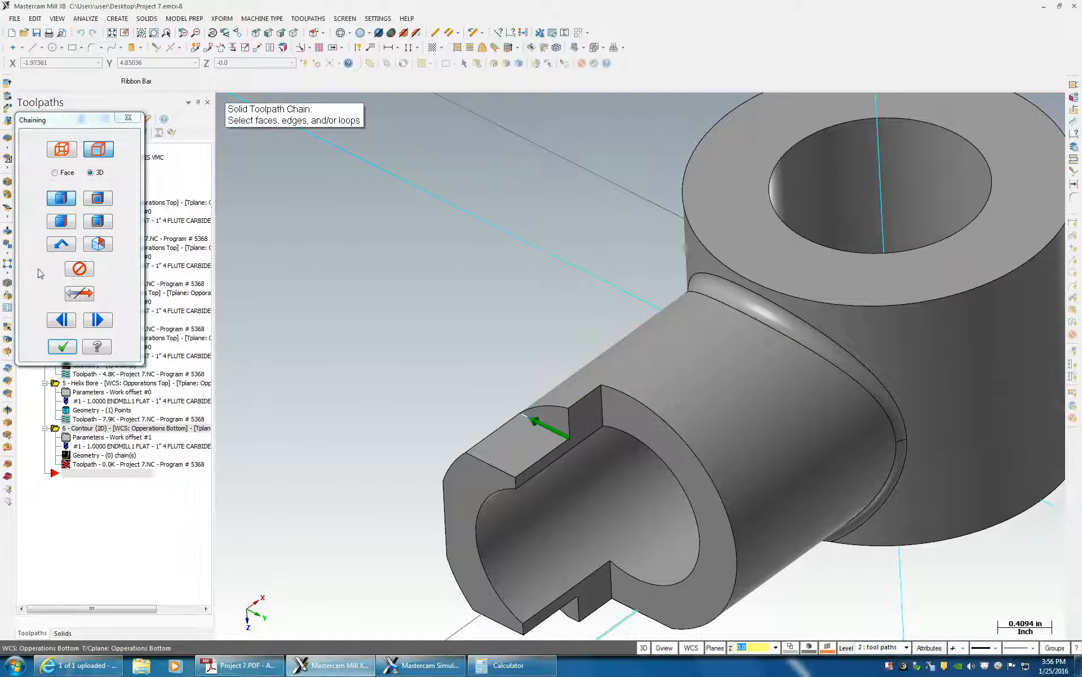
left_click(80, 294)
left_click(80, 295)
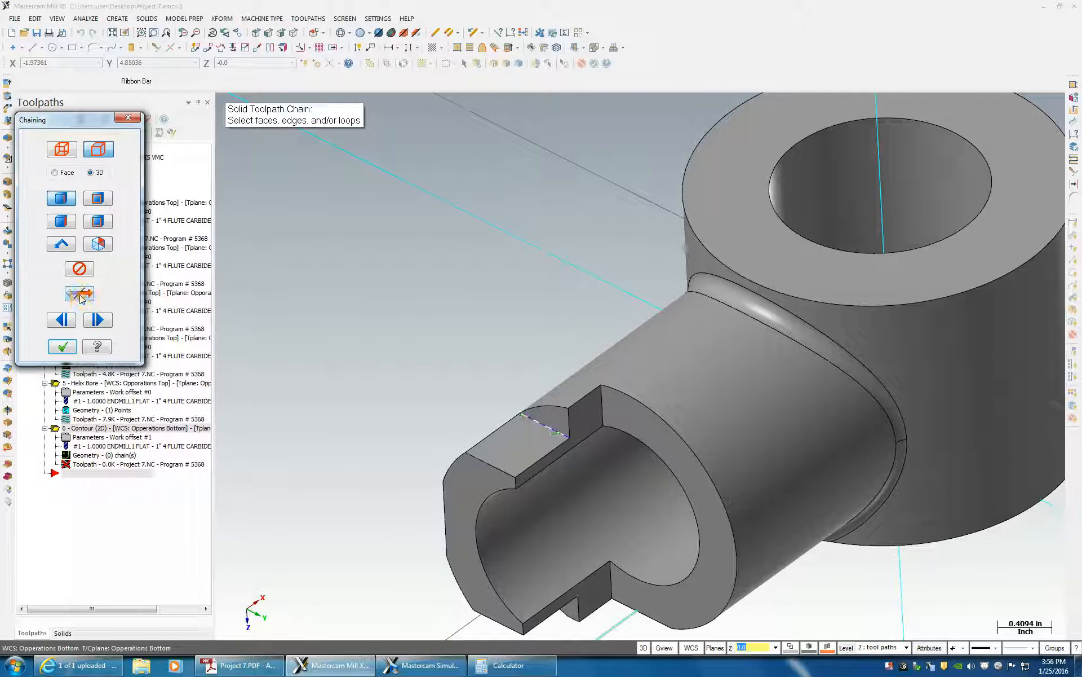
left_click(69, 348)
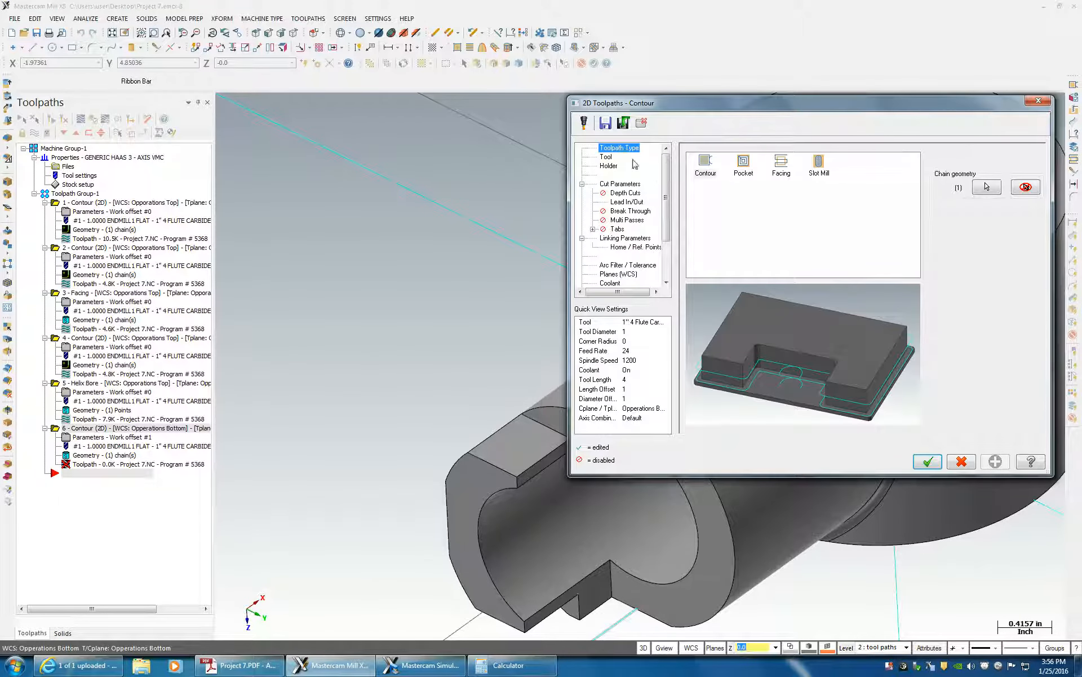
Step: Set the contour's lead in/out adjustments to extend the start by 200% and the end by 100% of the tool diameter
left_click(605, 157)
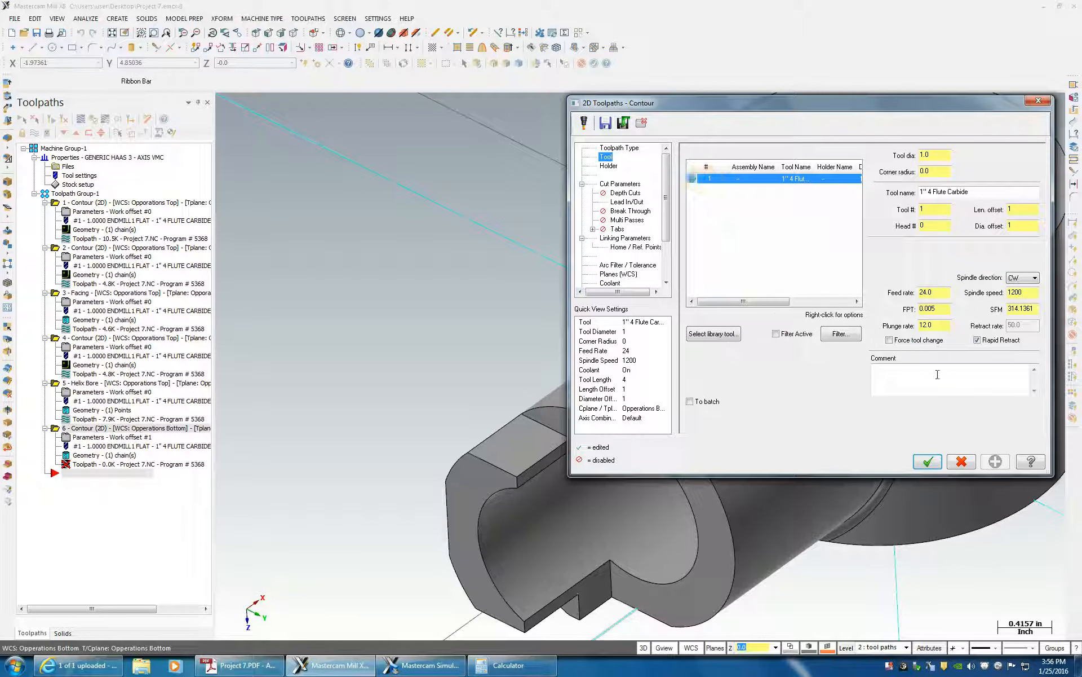
left_click(620, 184)
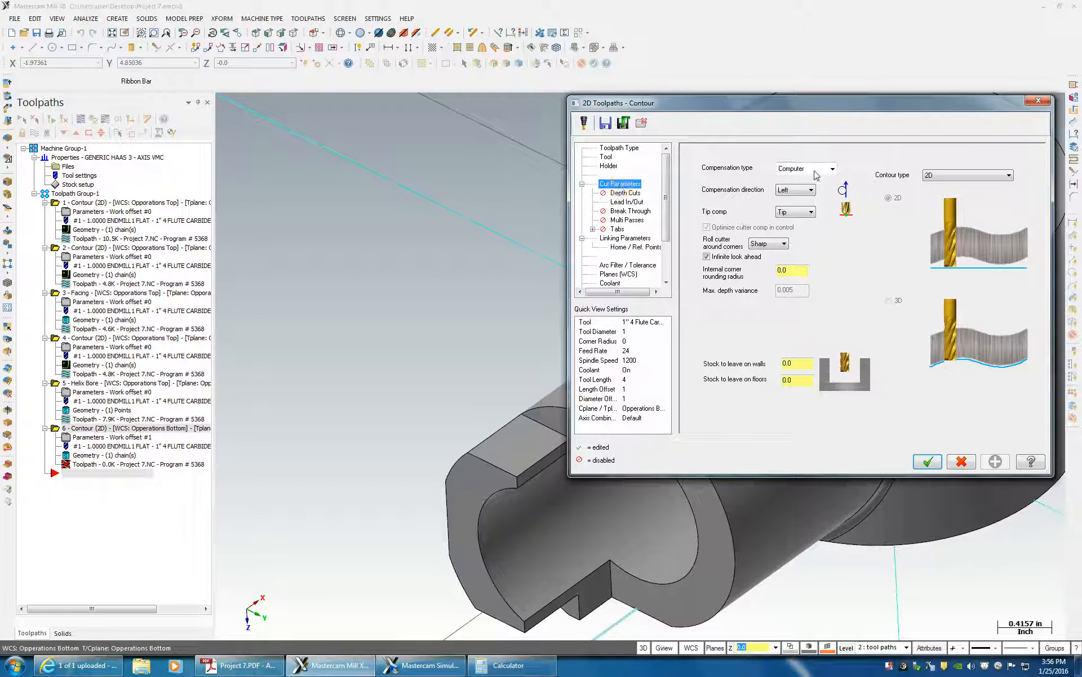
left_click(626, 193)
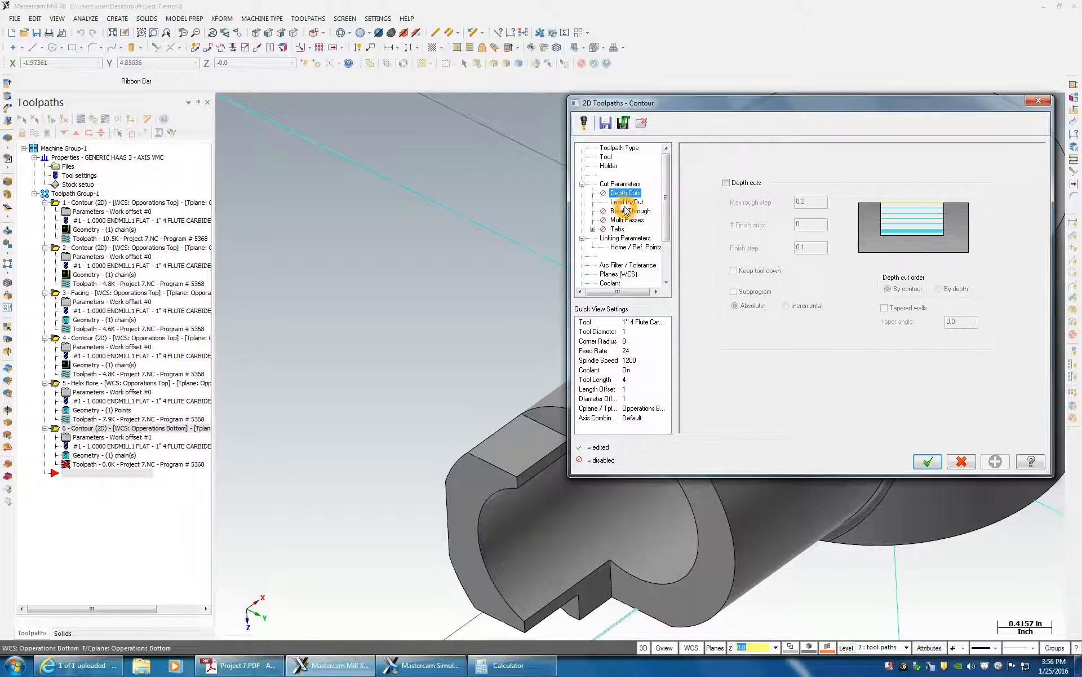
left_click(626, 202)
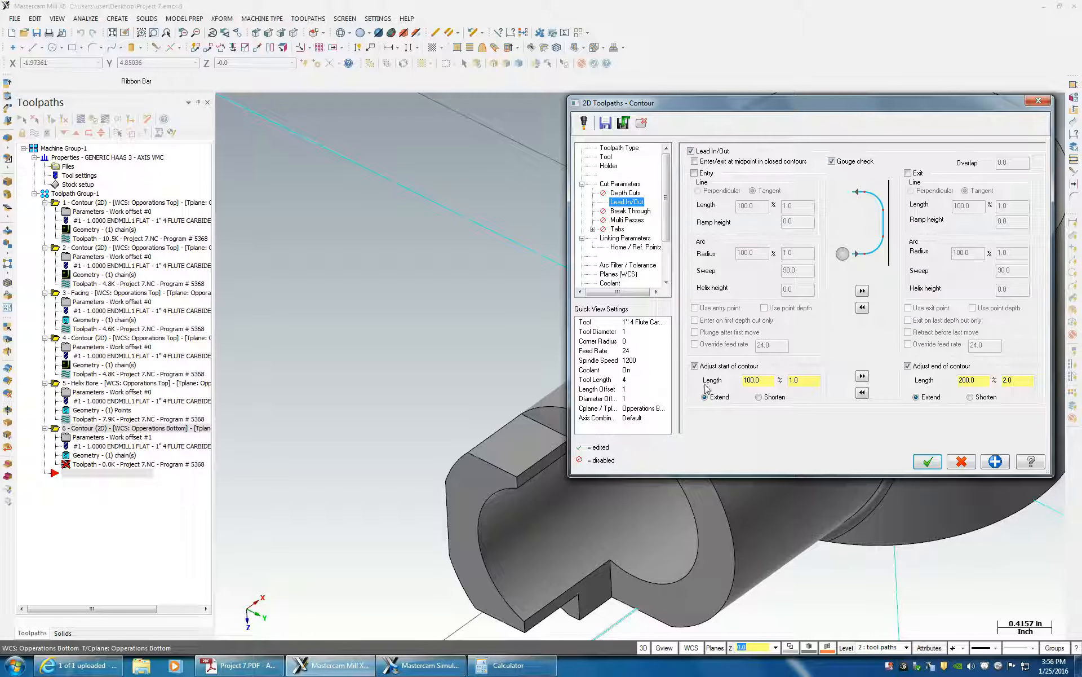
left_click_drag(767, 382, 651, 386)
left_click(765, 429)
left_click(747, 379)
left_click(671, 378)
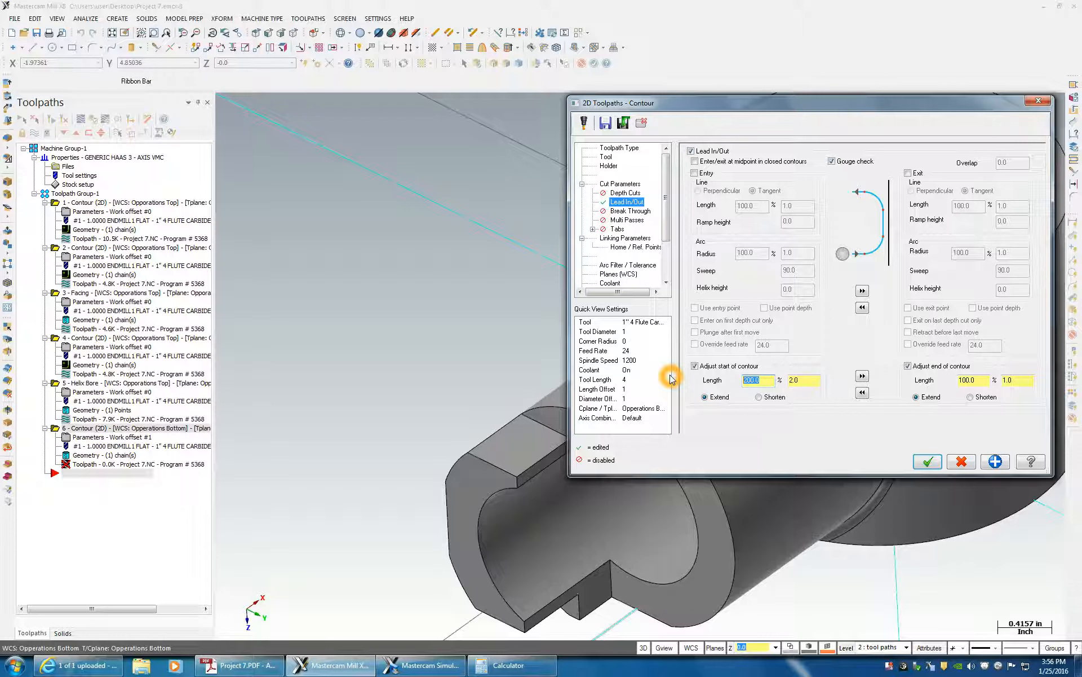
left_click(765, 379)
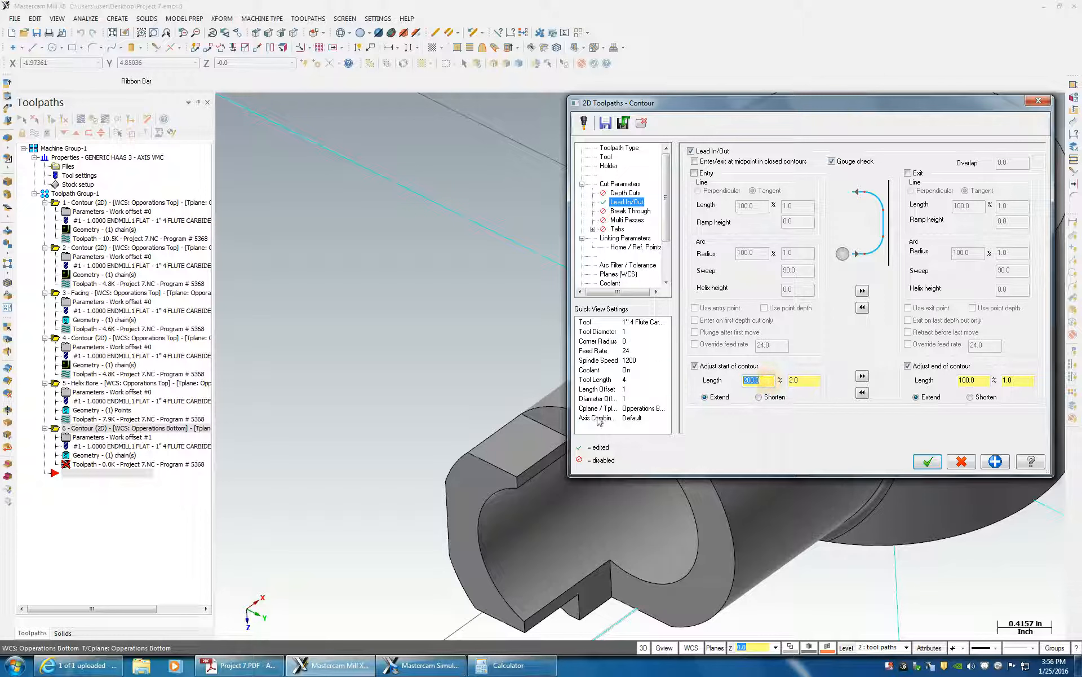
left_click(971, 380)
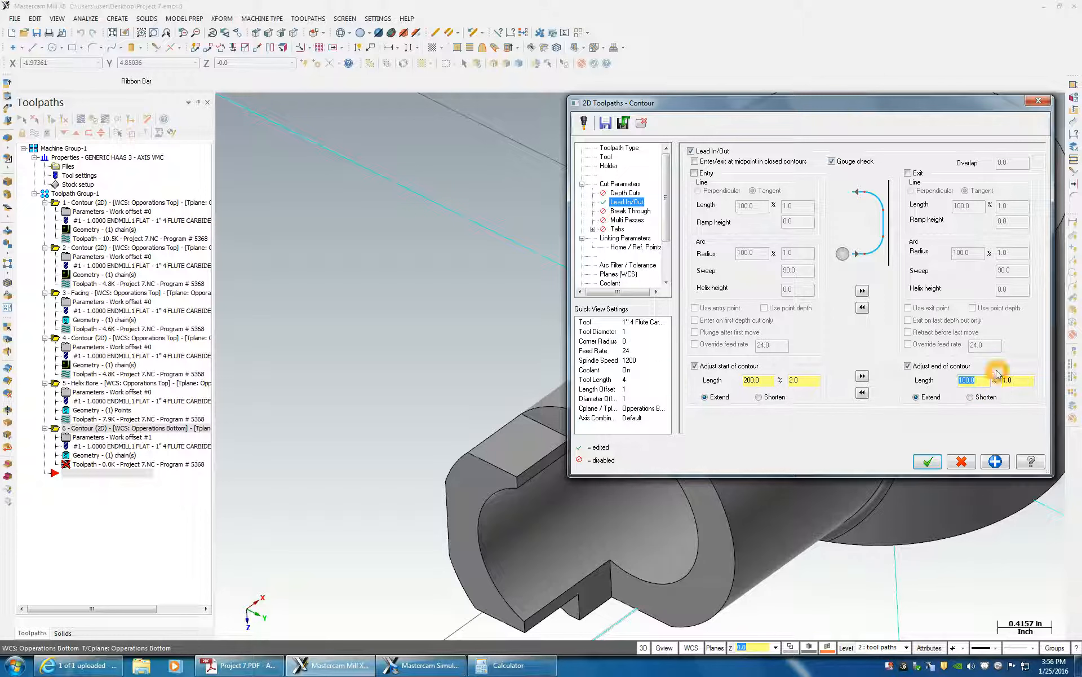
left_click(771, 382)
left_click(796, 380)
left_click(769, 387)
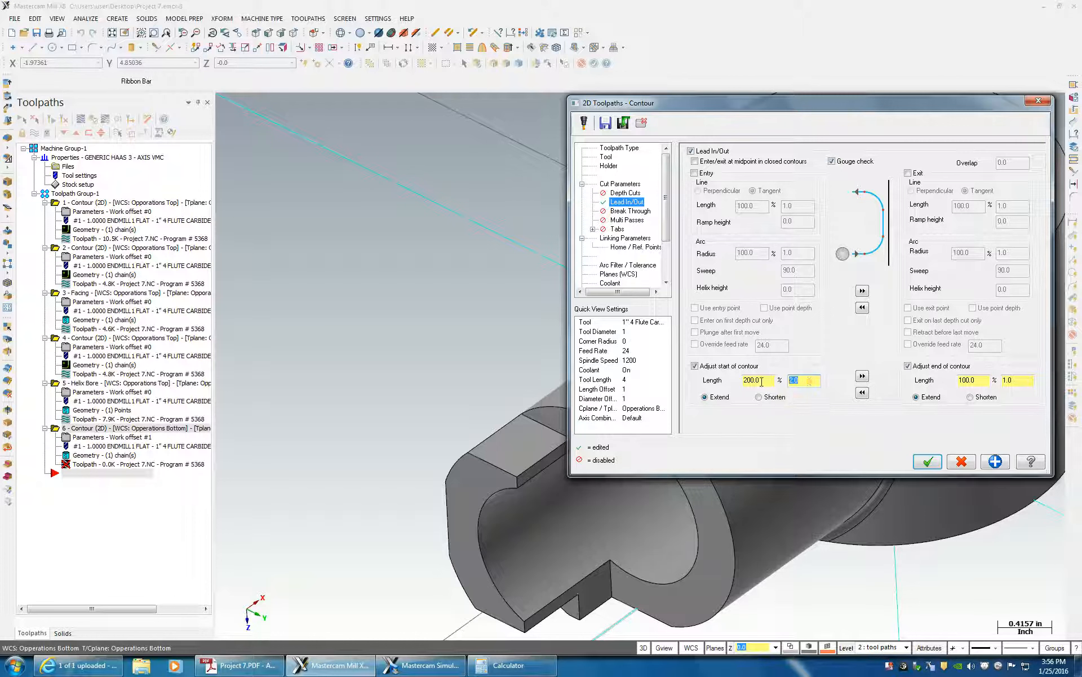
left_click(758, 383)
Step: Set the top of stock from the upper corner of the side boss's shoulder and copy 2.032669 to the feed plane and retract heights
left_click(631, 241)
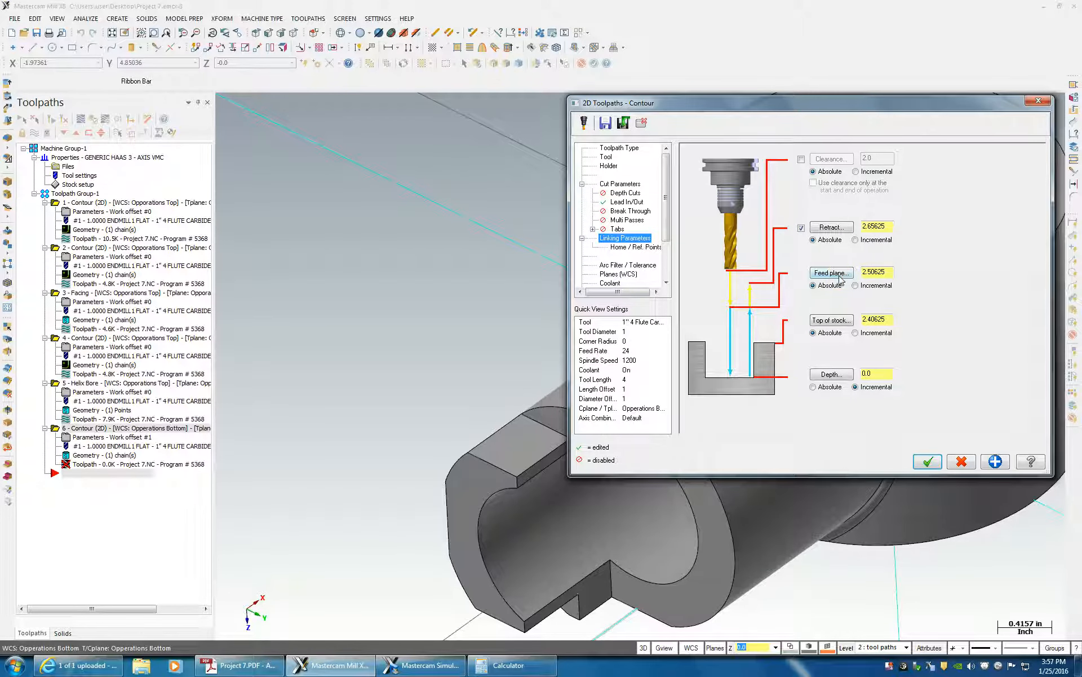
left_click(832, 320)
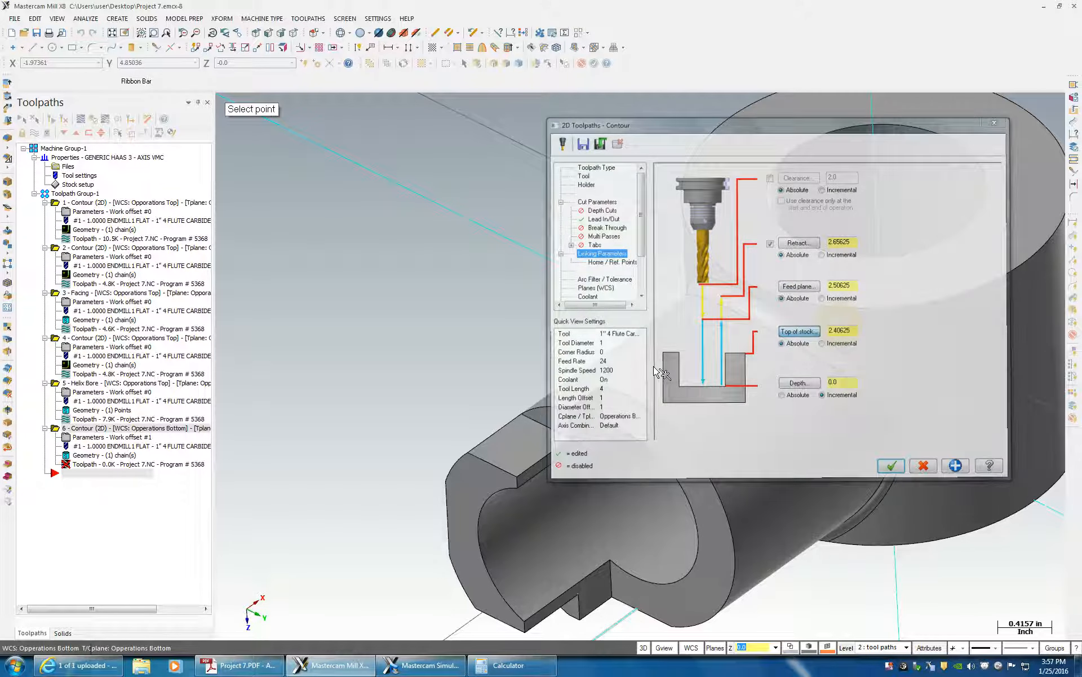
left_click(571, 412)
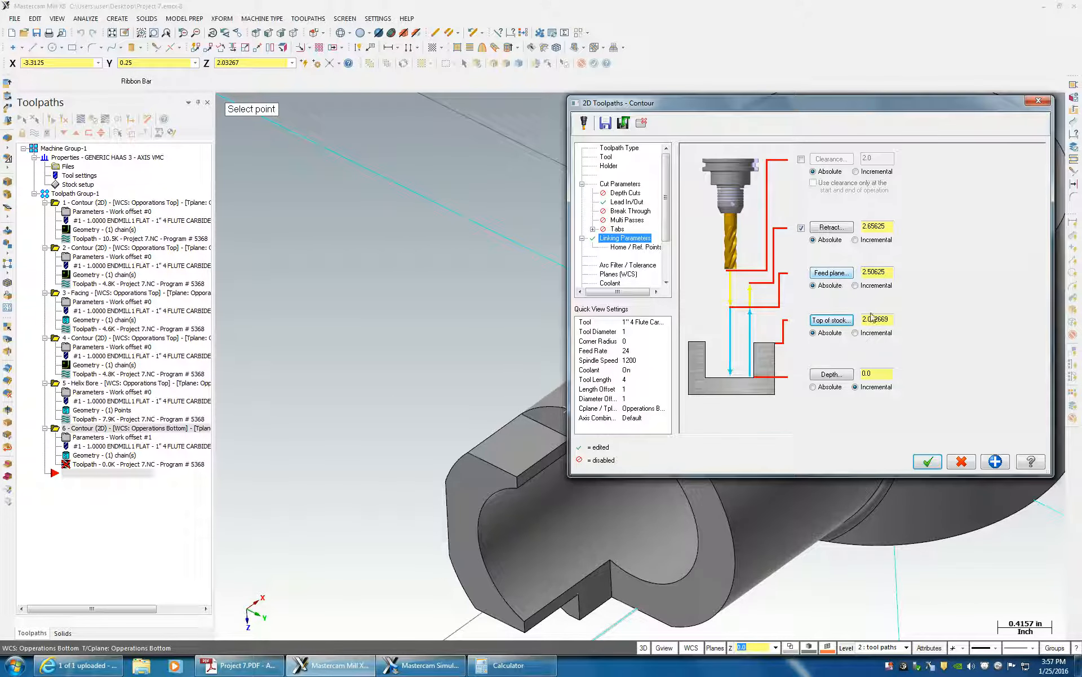
left_click_drag(890, 319, 855, 323)
key("ctrl+c")
left_click_drag(888, 272, 859, 269)
key("ctrl+v")
left_click_drag(889, 230, 818, 230)
key("ctrl+v")
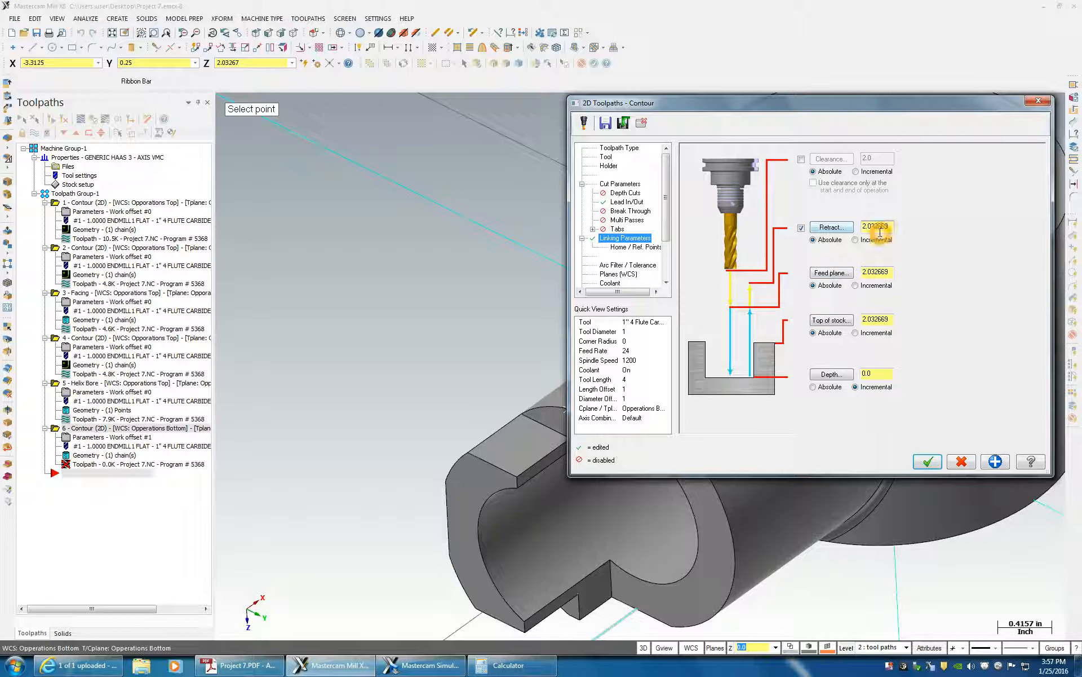
Step: Add .25 to the retract height and .1 to the feed plane height
left_click(893, 271)
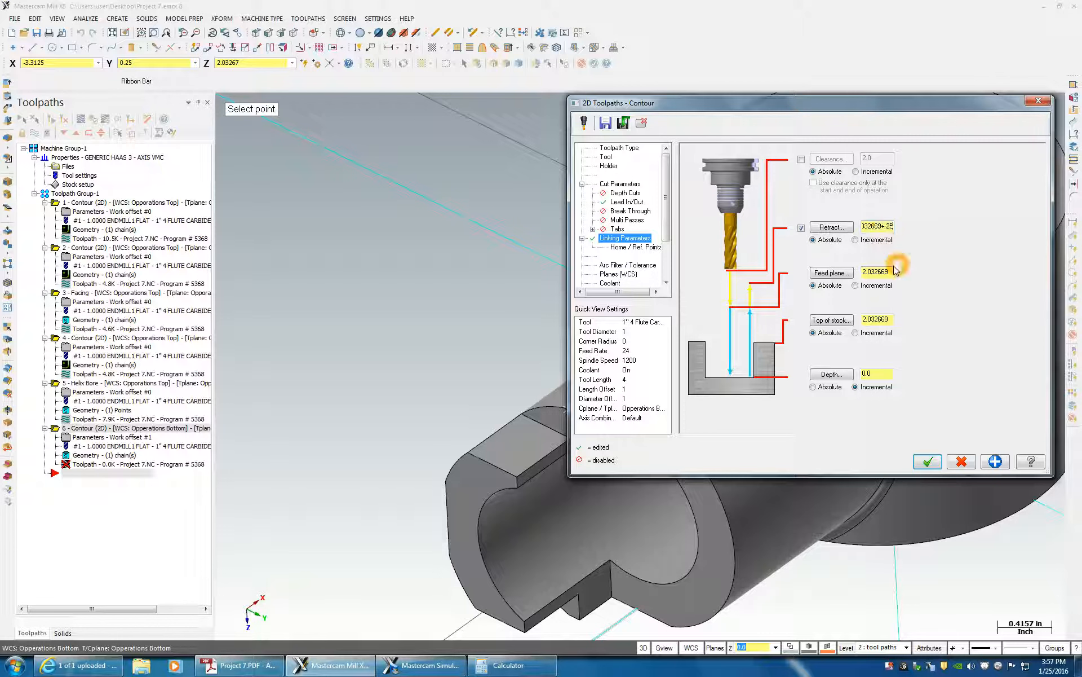
left_click(892, 271)
key("Return")
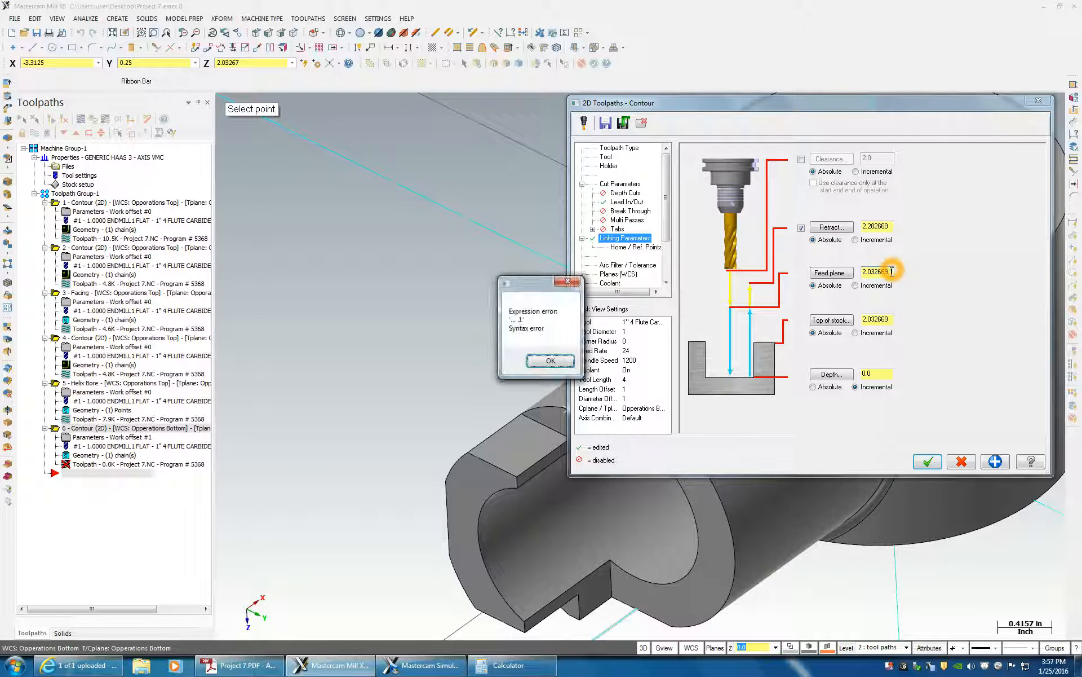
left_click(536, 359)
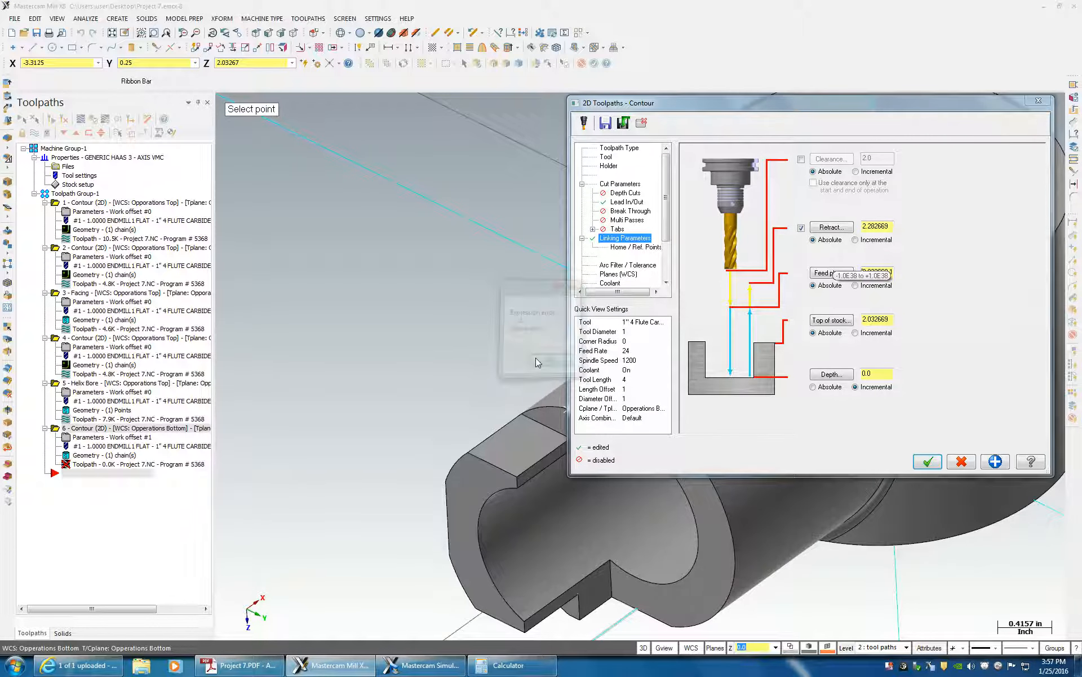
double_click(893, 272)
left_click(894, 272)
type("+.1")
key("Return")
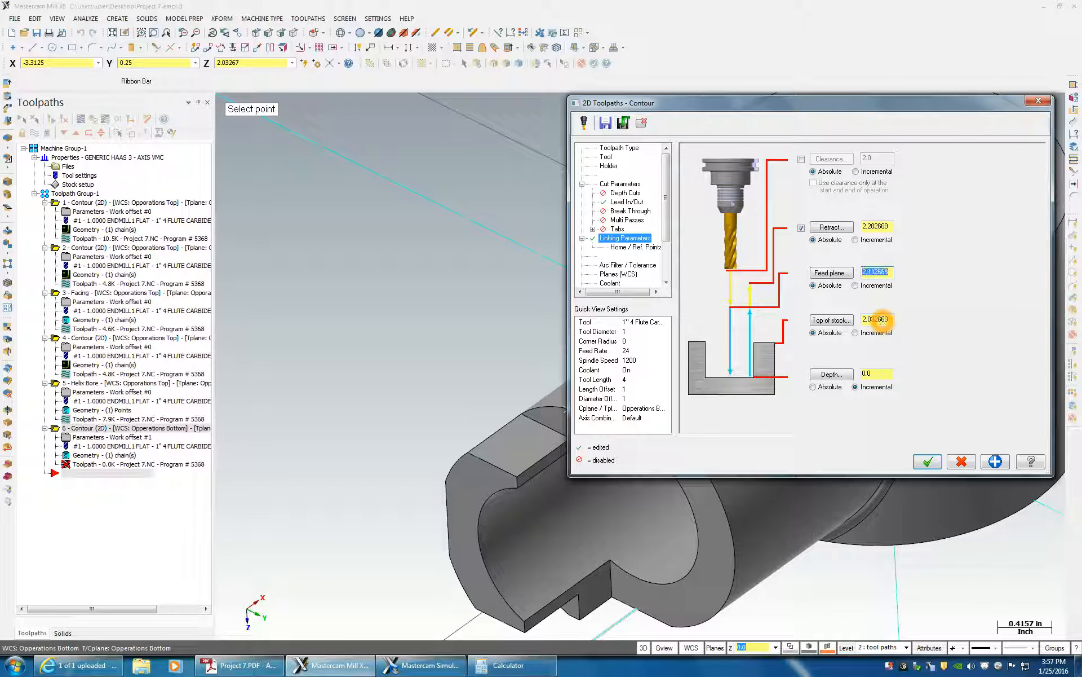
Step: Pick the cut depth at the lower corner of the shoulder edge and set the incremental depth to 0
left_click(833, 376)
left_click(573, 439)
left_click(871, 373)
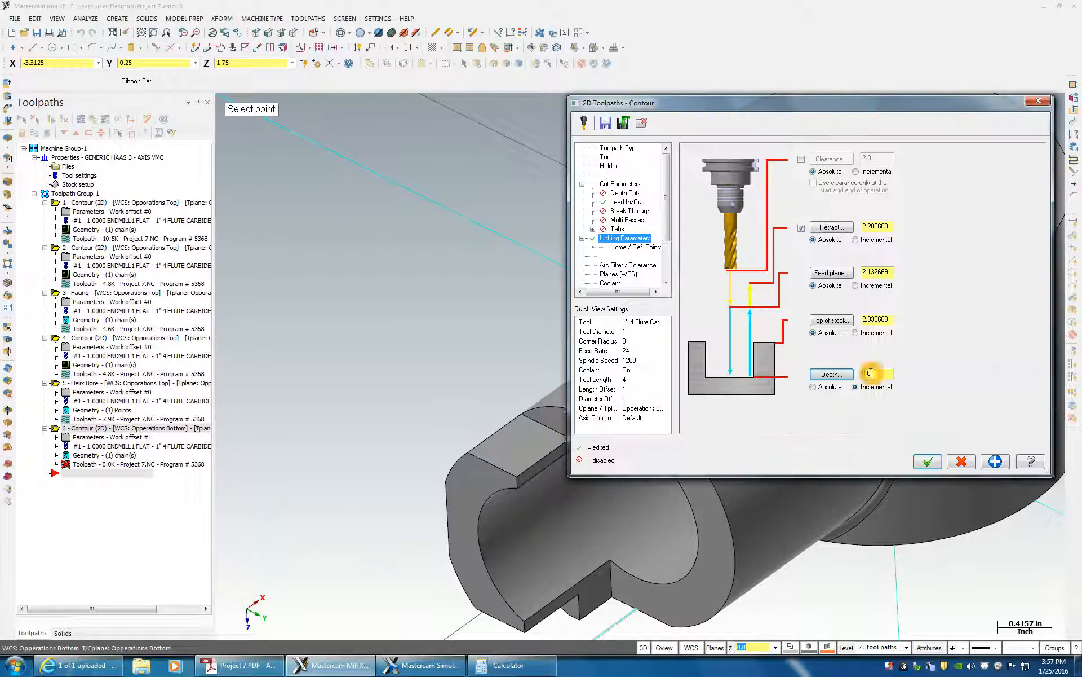
Step: Assign Opperations Bottom as the contour's tool plane and accept the toolpath parameters
left_click(616, 273)
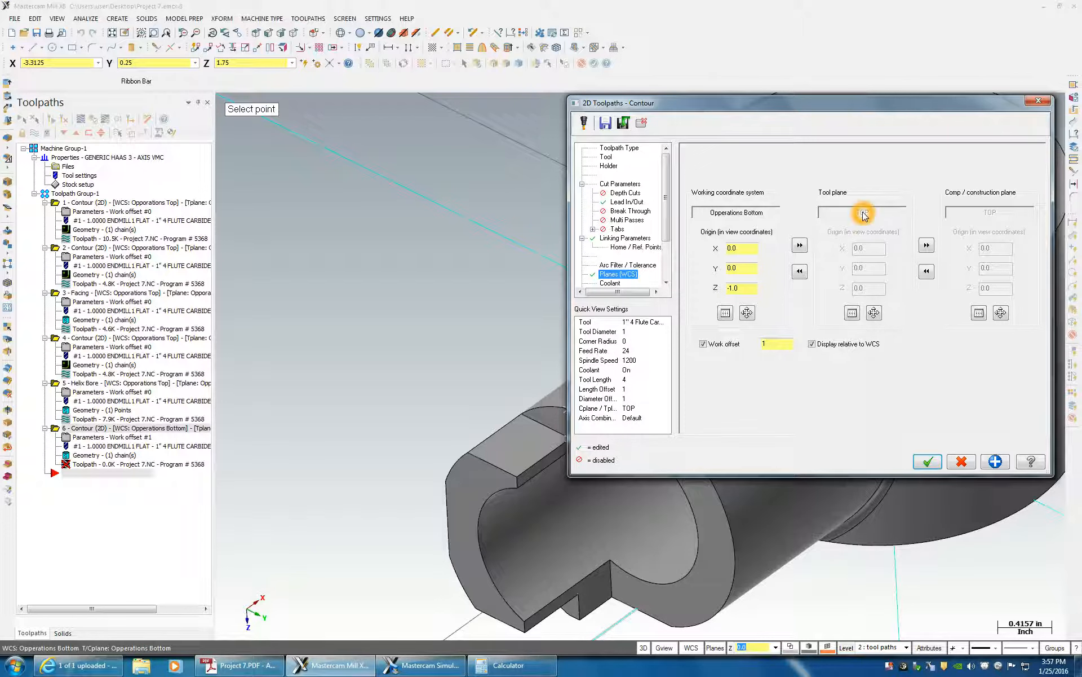
left_click(856, 319)
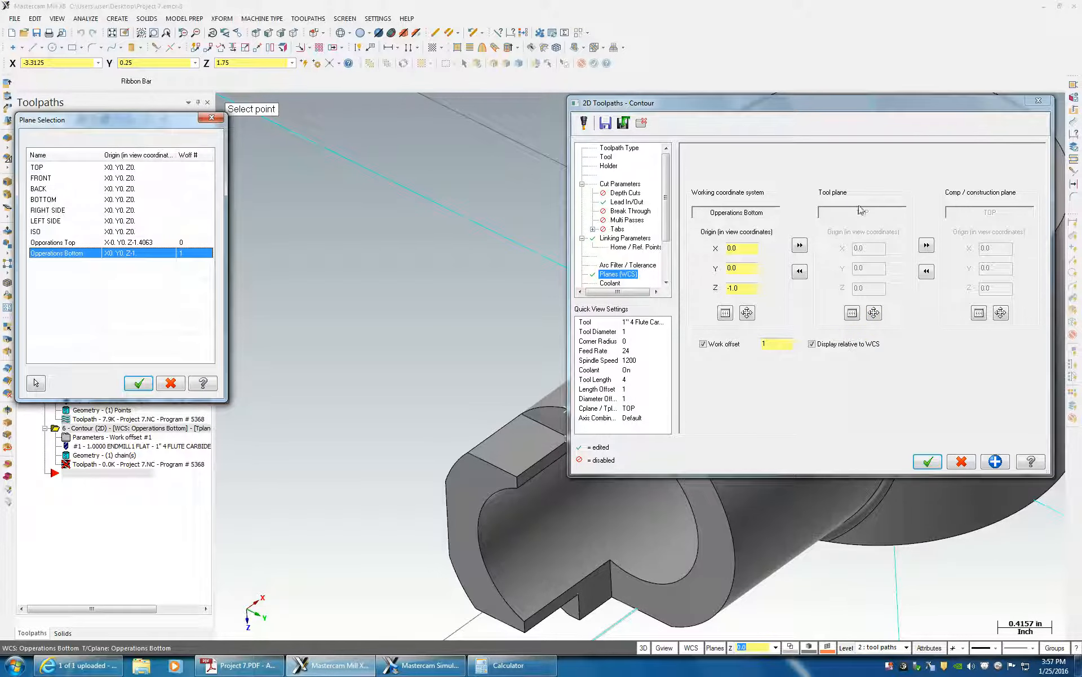
left_click(63, 253)
left_click(139, 383)
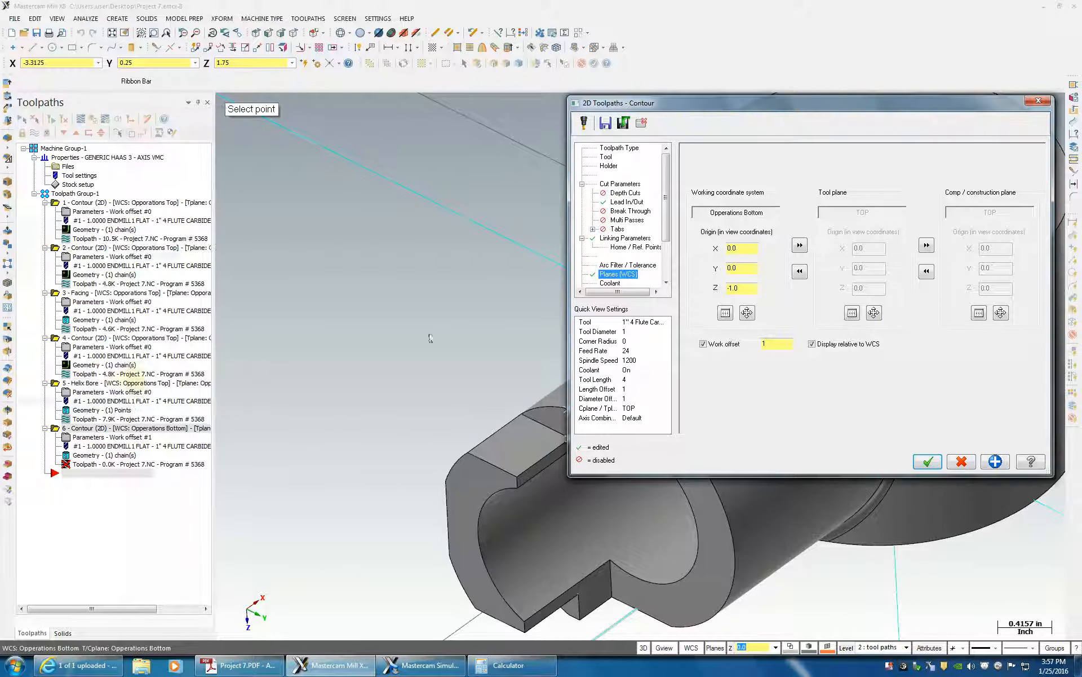
left_click(928, 461)
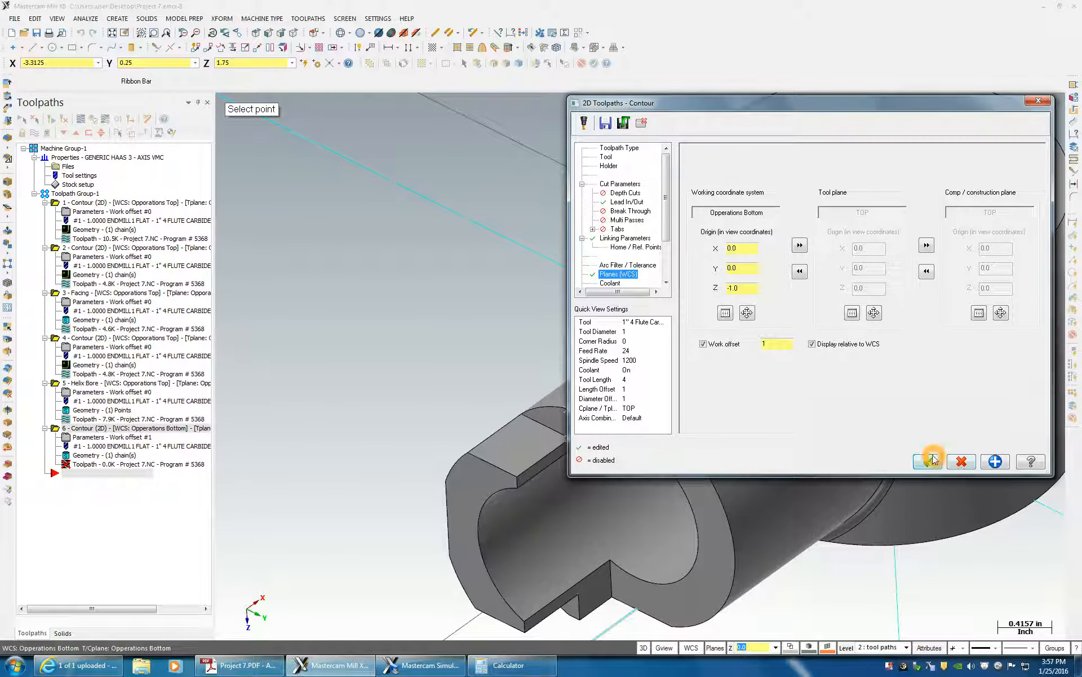
middle_click_drag(406, 374, 634, 248)
left_click(658, 239)
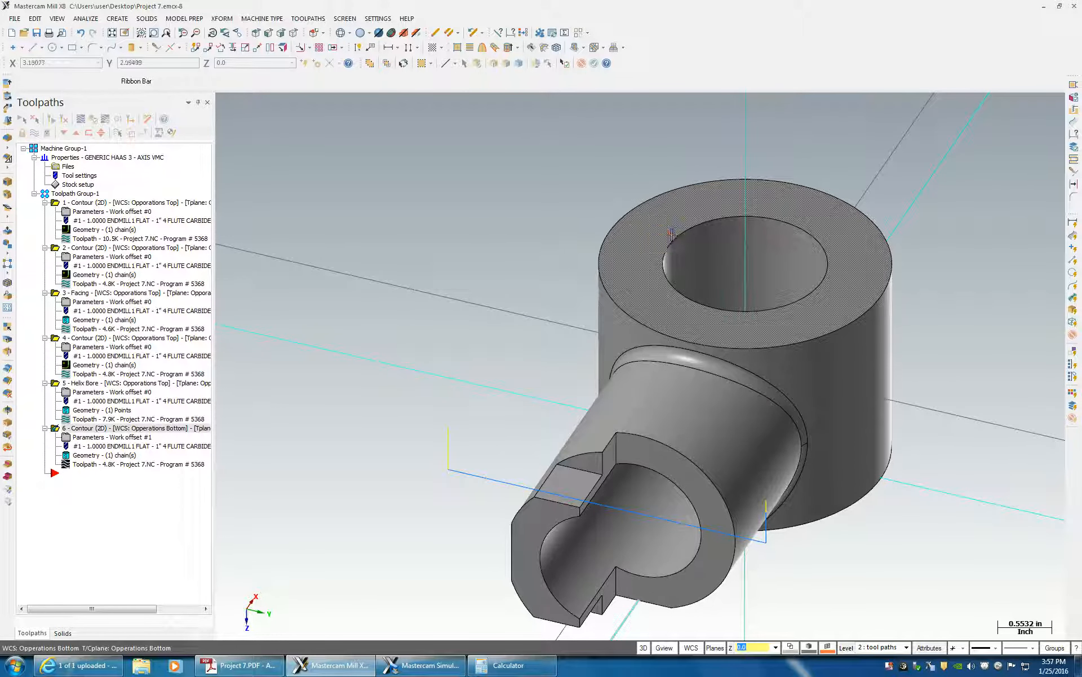
scroll(672, 247, "up", 2)
left_click(672, 247)
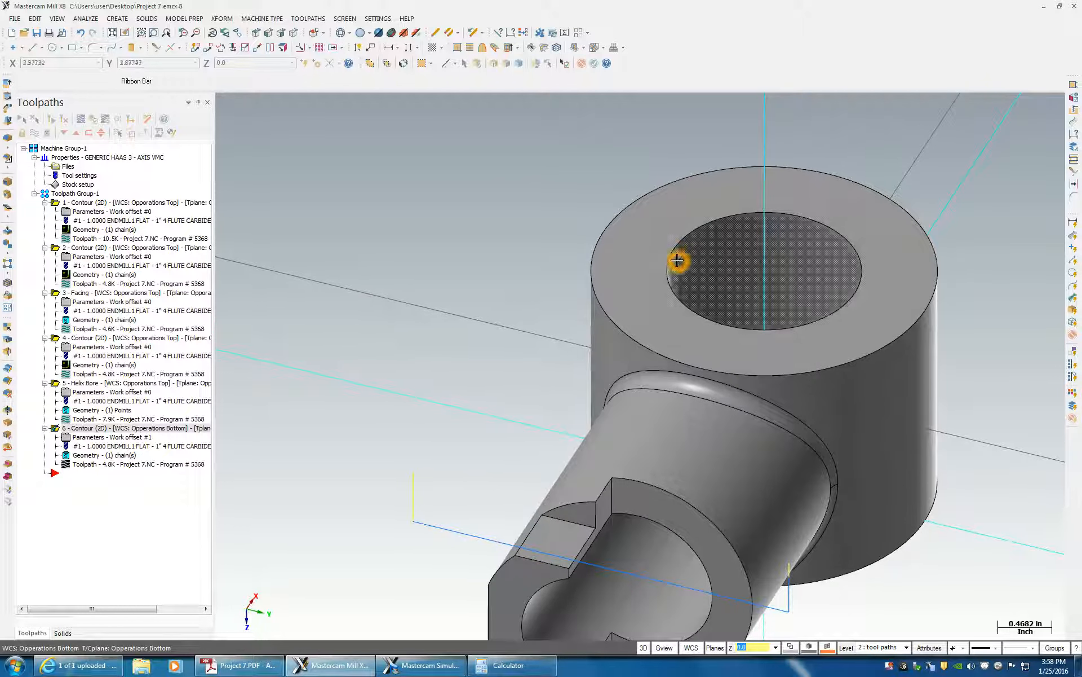
left_click(491, 210)
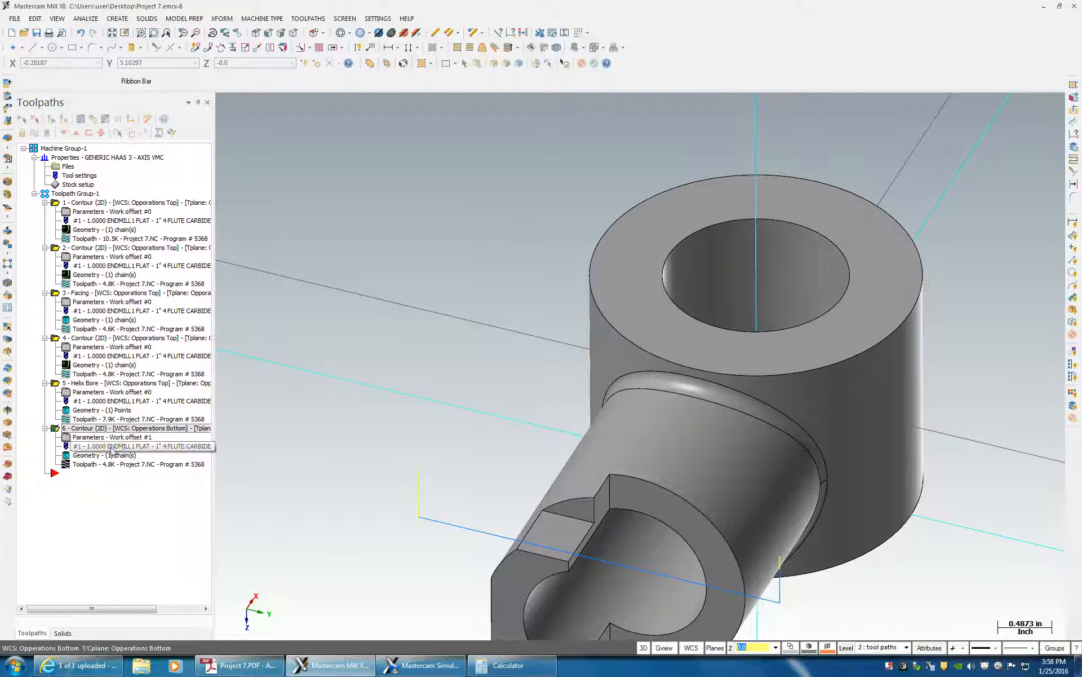
Step: Start a facing toolpath and chain the outer circular edge of the main cylinder's top face
left_click(95, 473)
right_click(96, 473)
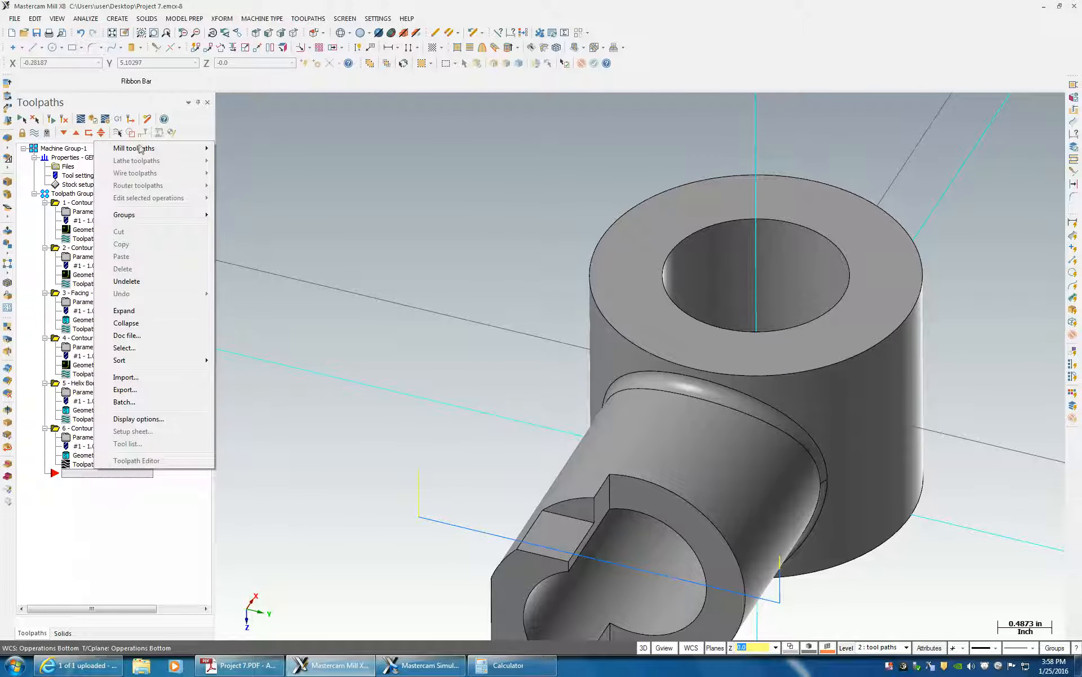
mouse_move(141, 148)
left_click(243, 202)
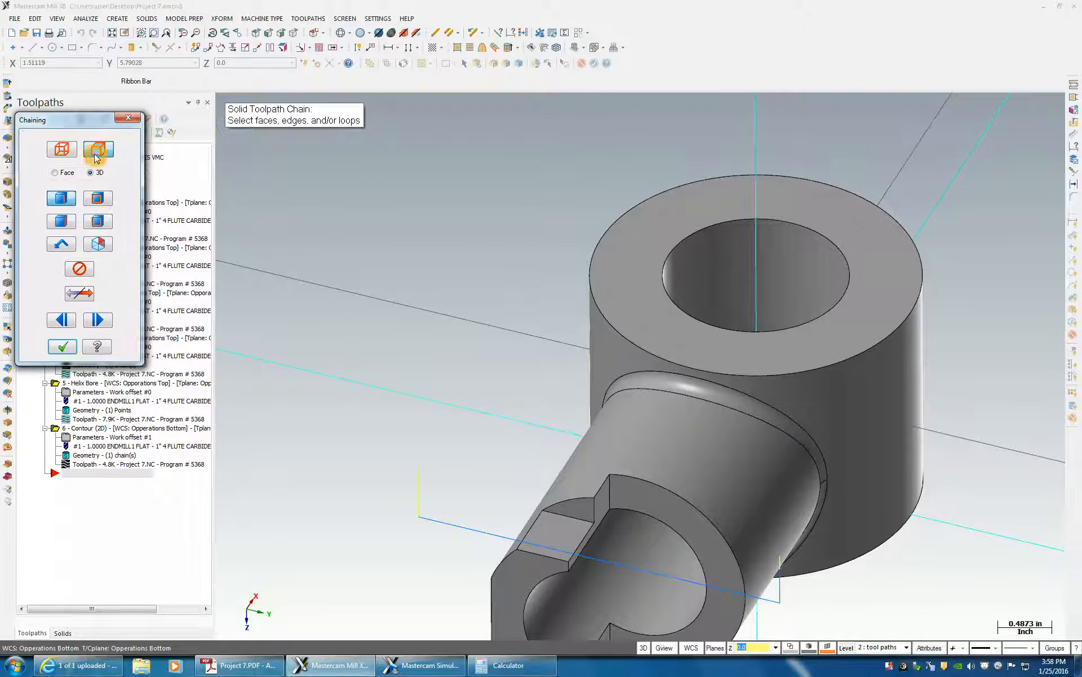
left_click(599, 252)
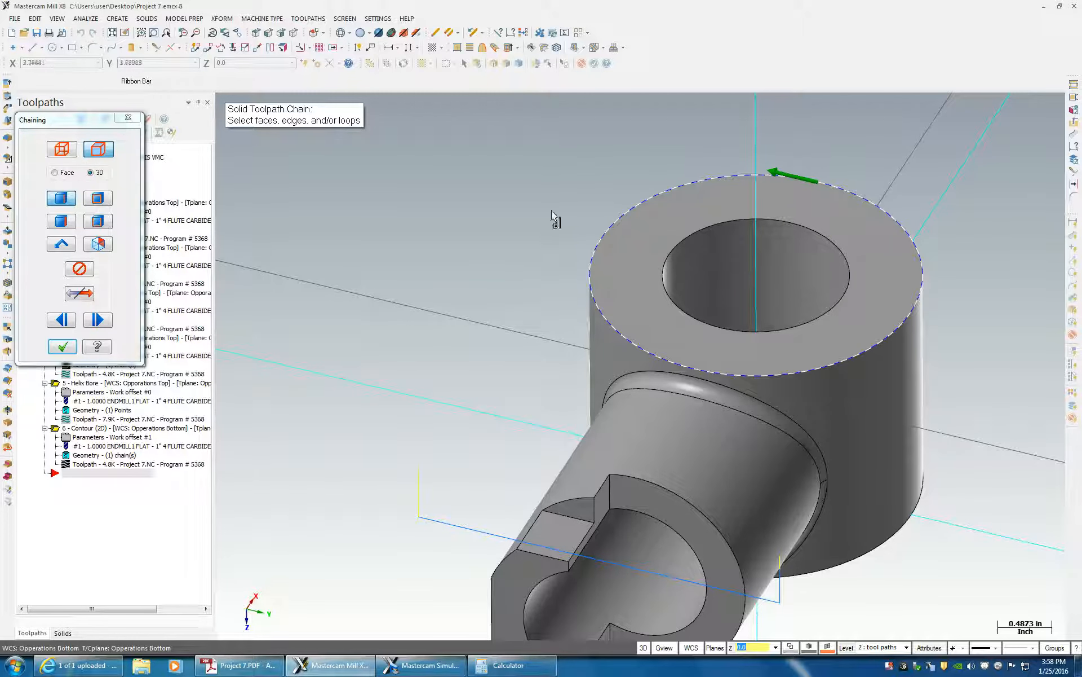
Step: Try to chain the cylinder's outer top edge again with another reference face
left_click(62, 200)
left_click(92, 195)
left_click(72, 201)
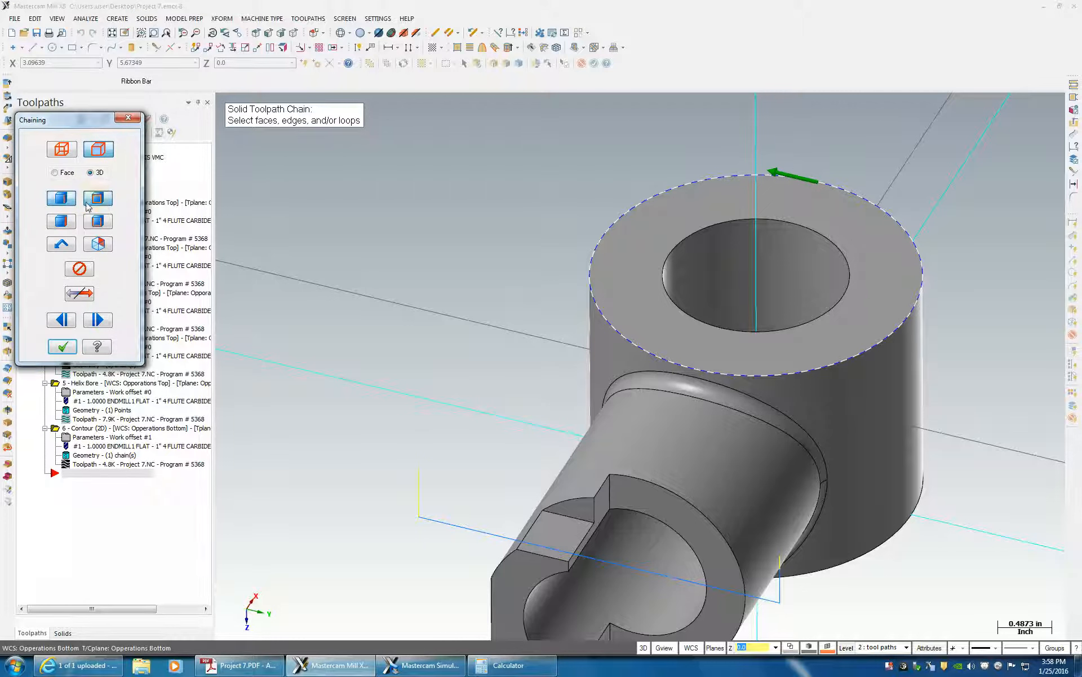
left_click(84, 274)
left_click(661, 194)
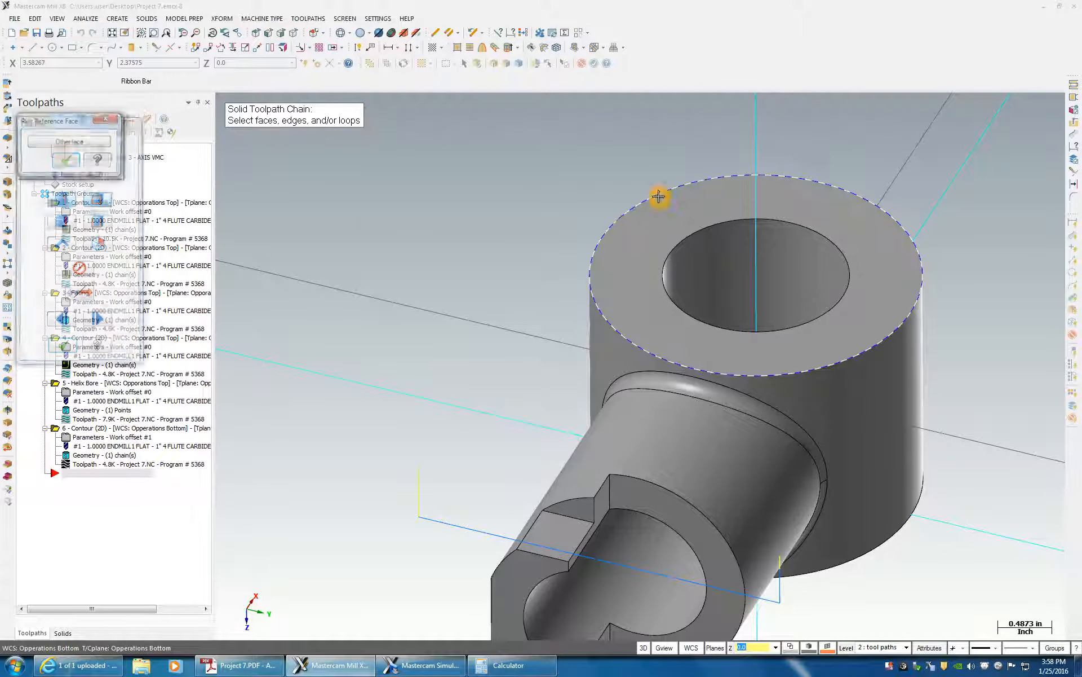
left_click(58, 144)
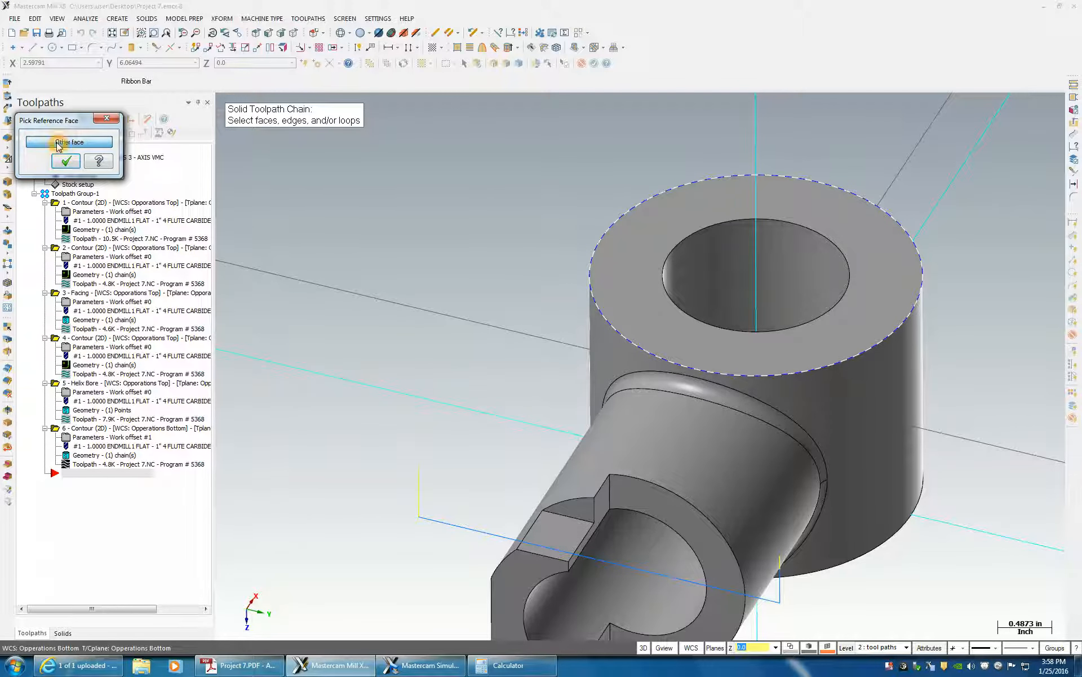
left_click(65, 162)
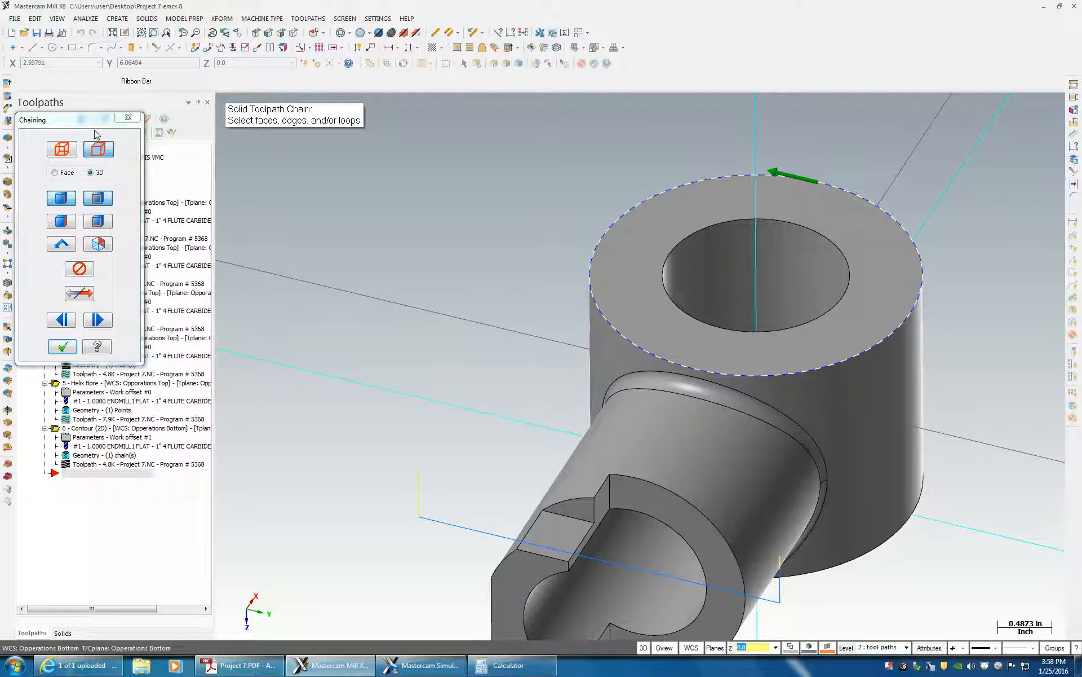
Step: Select the main cylinder's top face in solid chaining mode and accept the facing chains
left_click(61, 148)
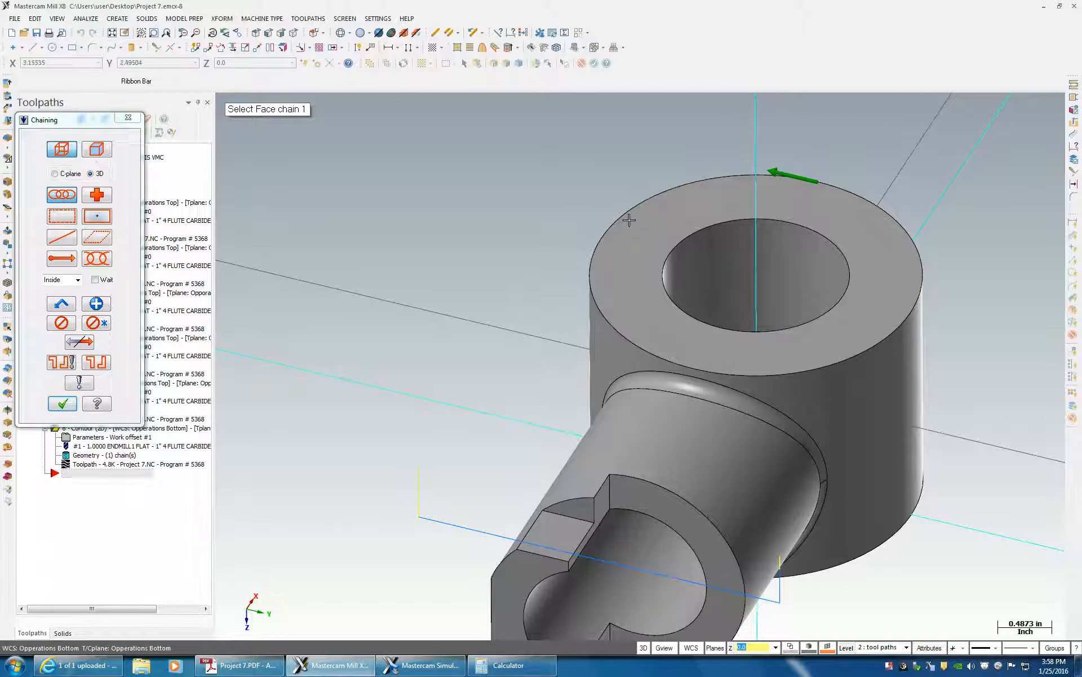
left_click(97, 148)
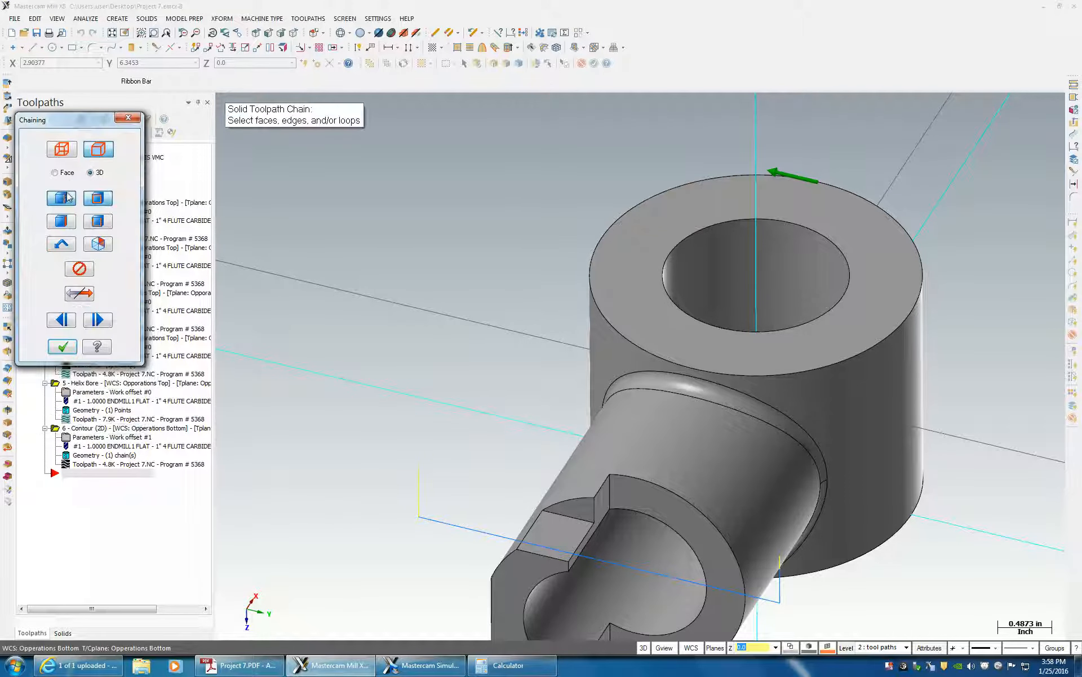
left_click(650, 207)
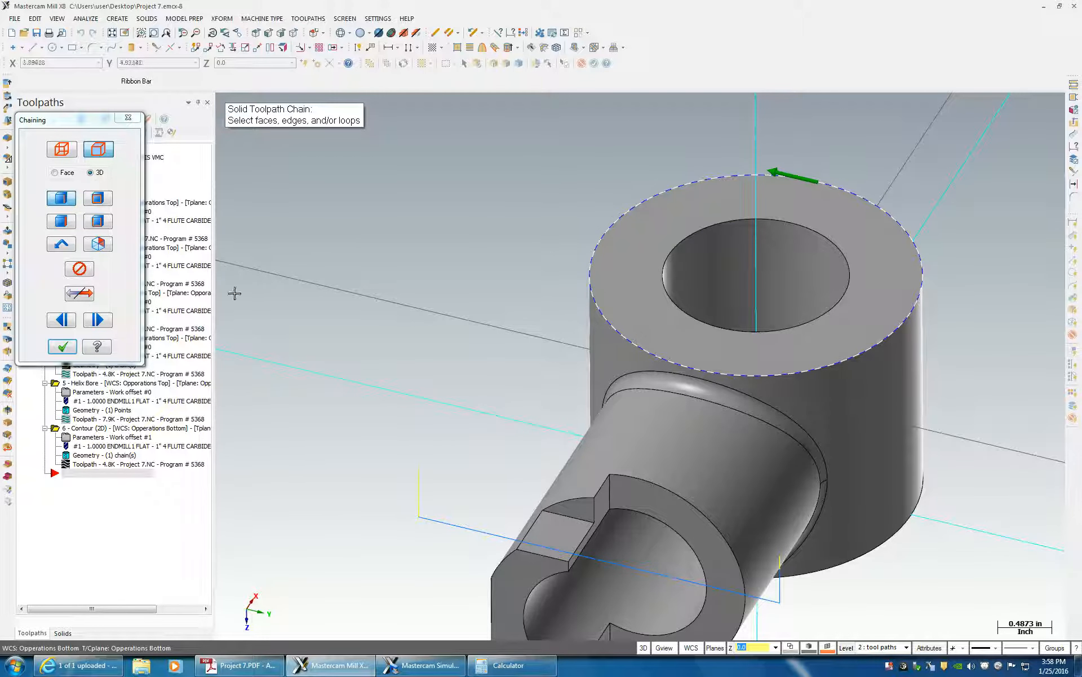
left_click(62, 346)
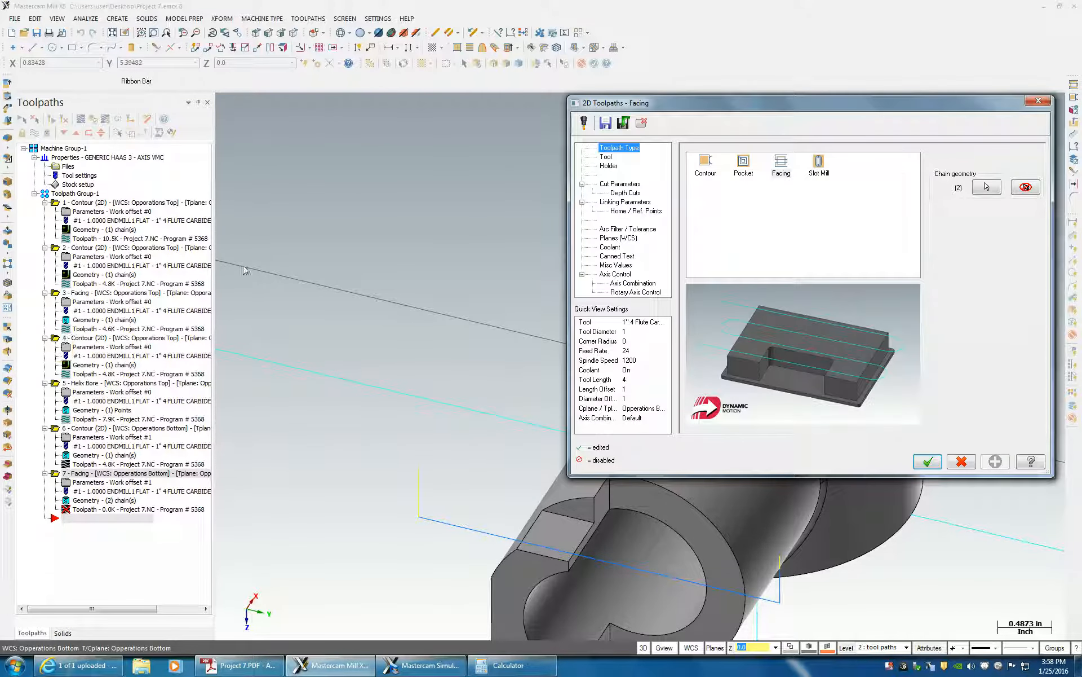
Step: Use the 1" 4 Flute Carbide end mill for the facing operation and set the cutting style to Zigzag
left_click(606, 156)
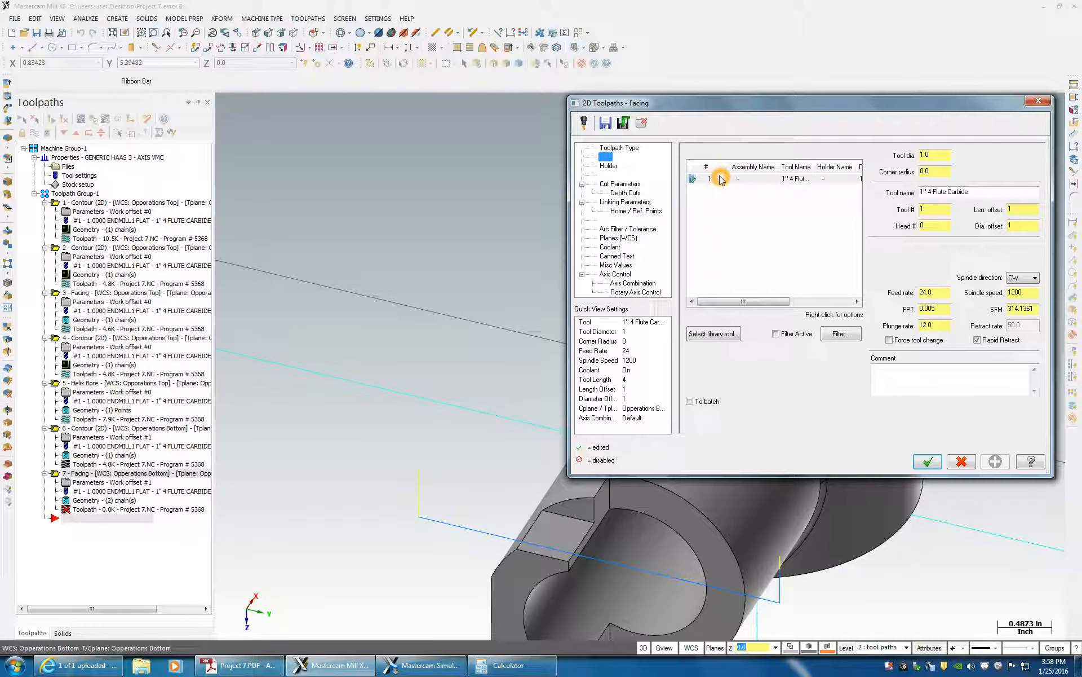
left_click(719, 179)
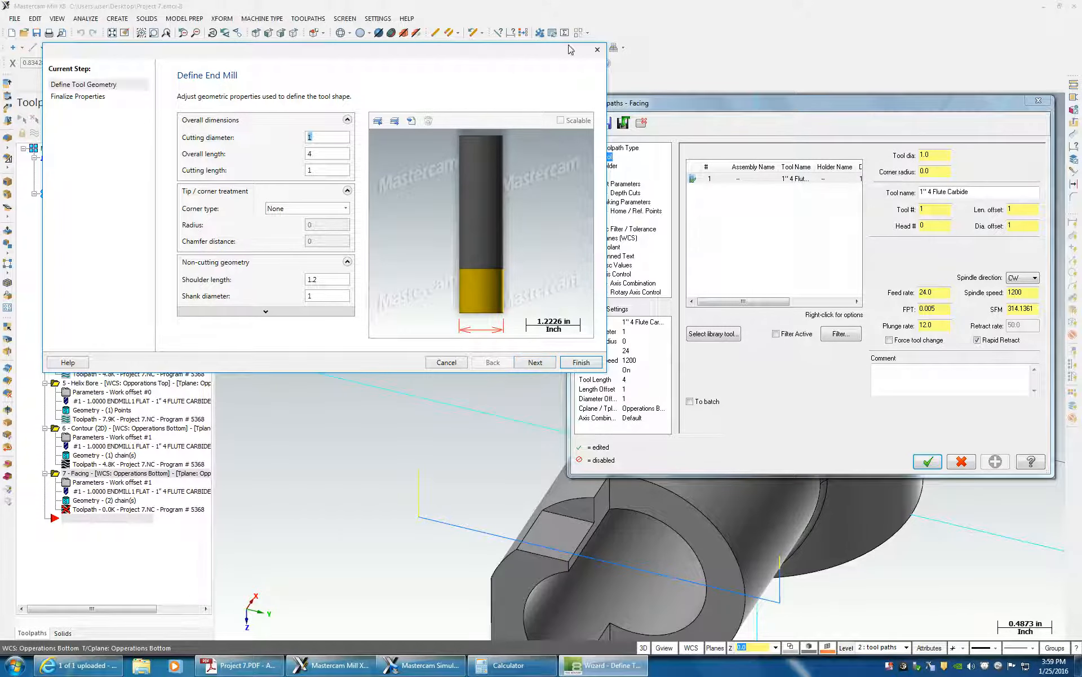
left_click(597, 49)
left_click(610, 183)
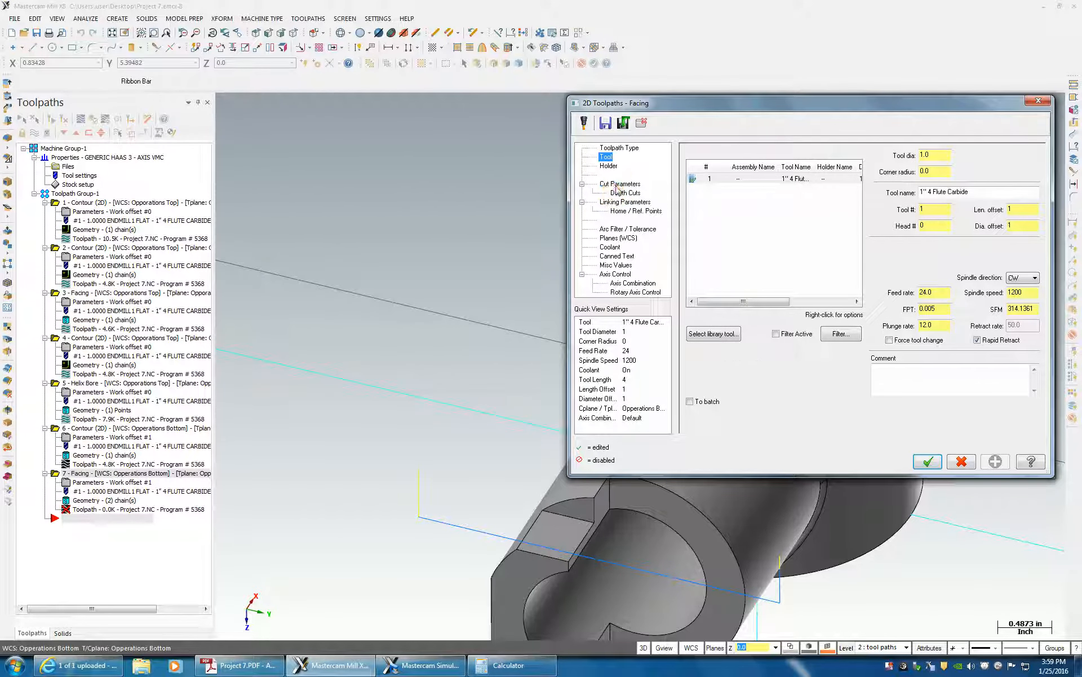
left_click(801, 168)
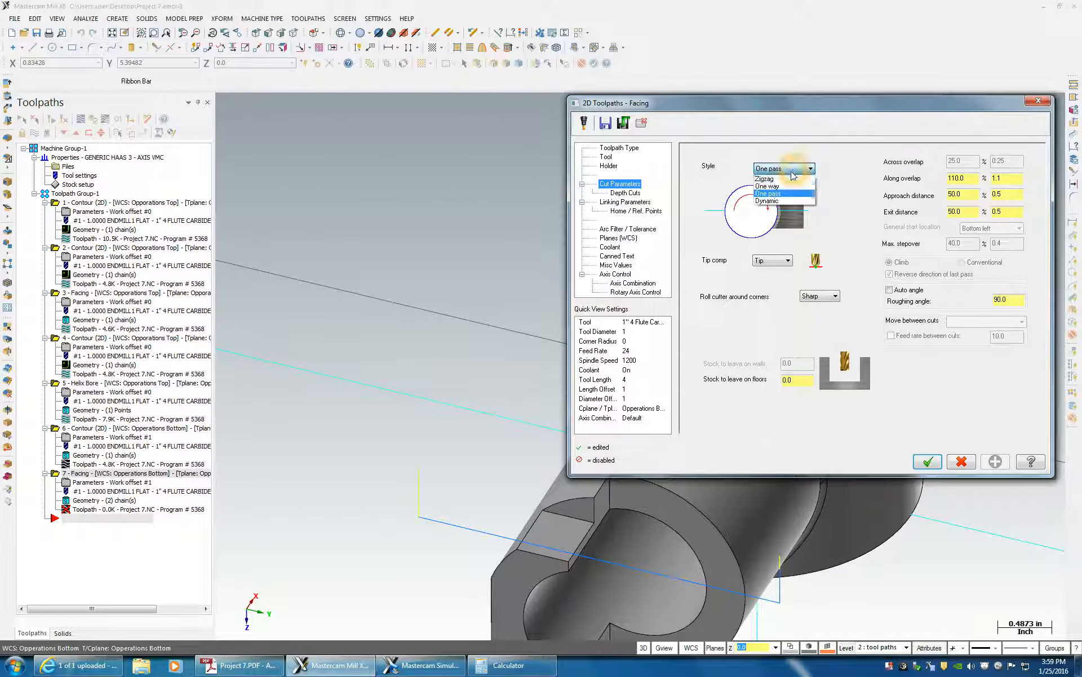
left_click(787, 176)
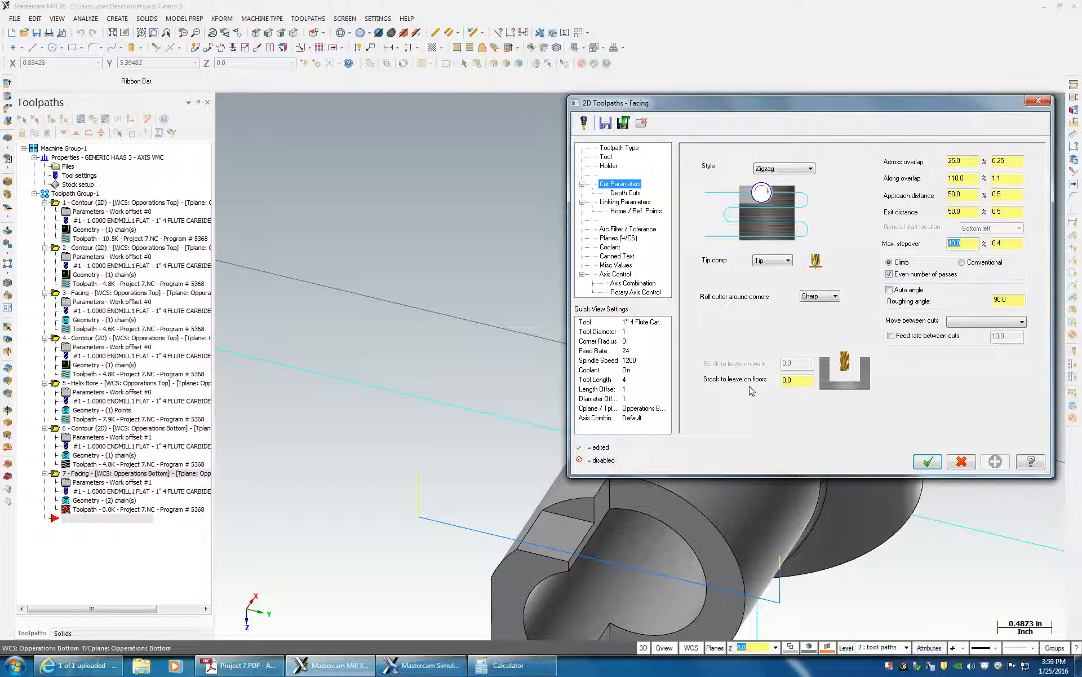
Step: Make the Casting level visible and pick the top of stock on the casting's upper bore rim
left_click(610, 203)
left_click(839, 377)
left_click(843, 323)
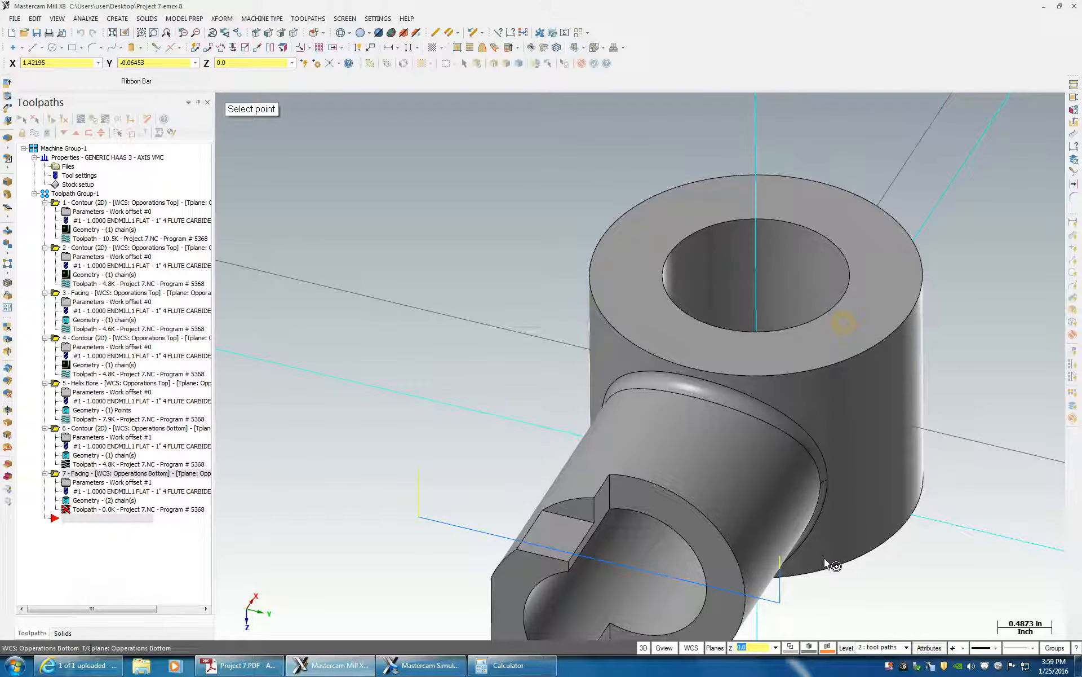
left_click(847, 647)
left_click(197, 258)
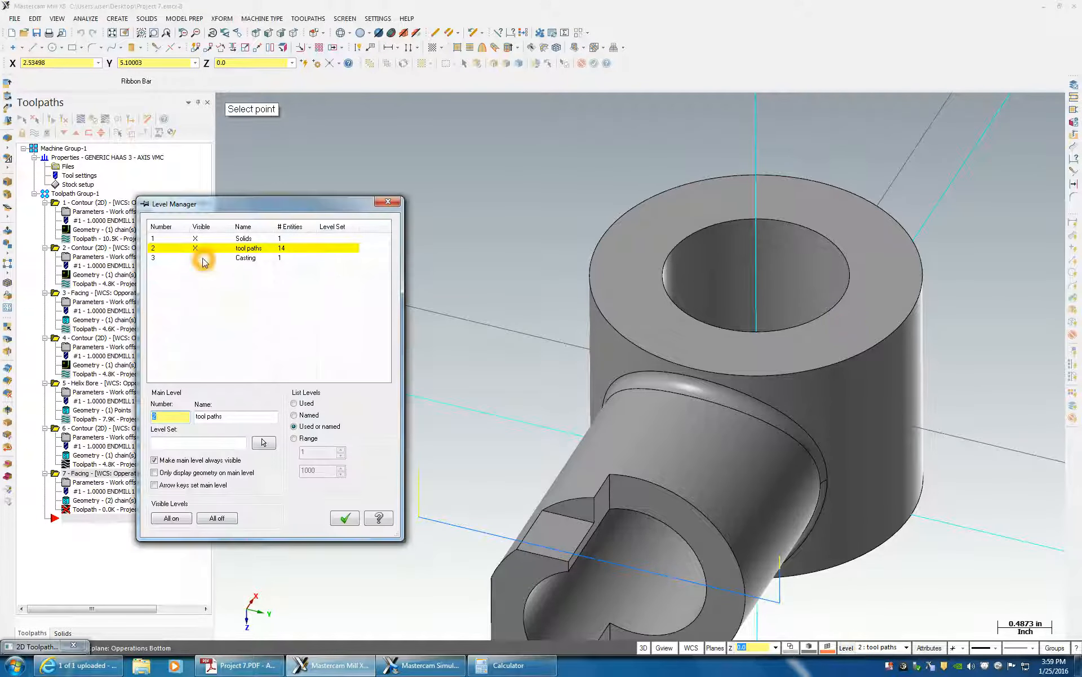
left_click(345, 518)
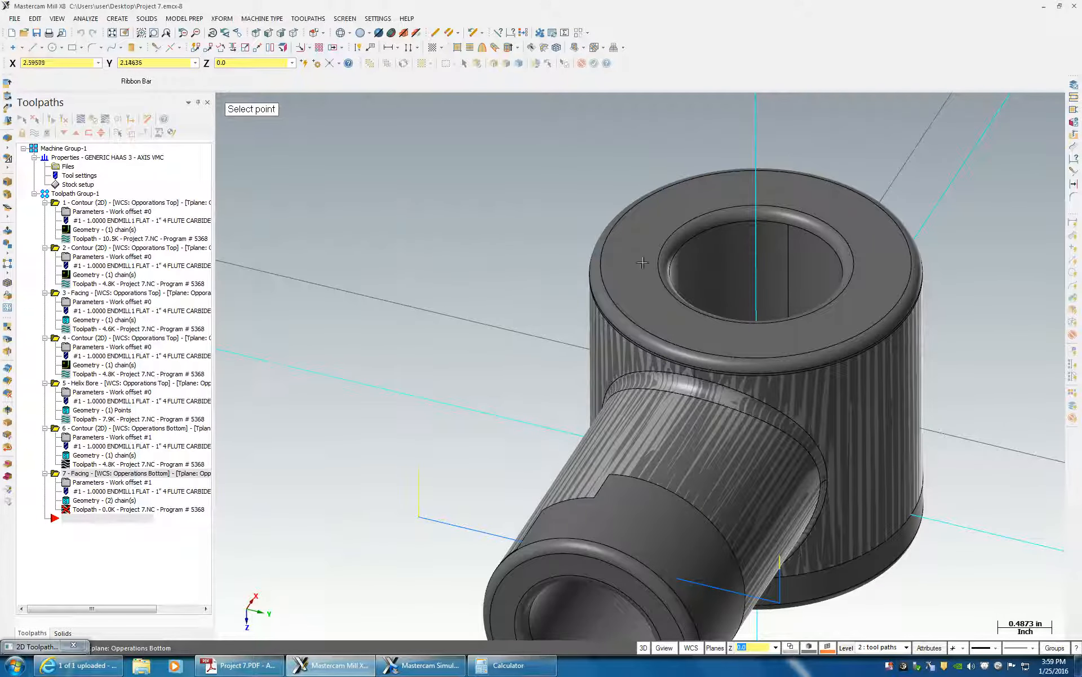
left_click(662, 247)
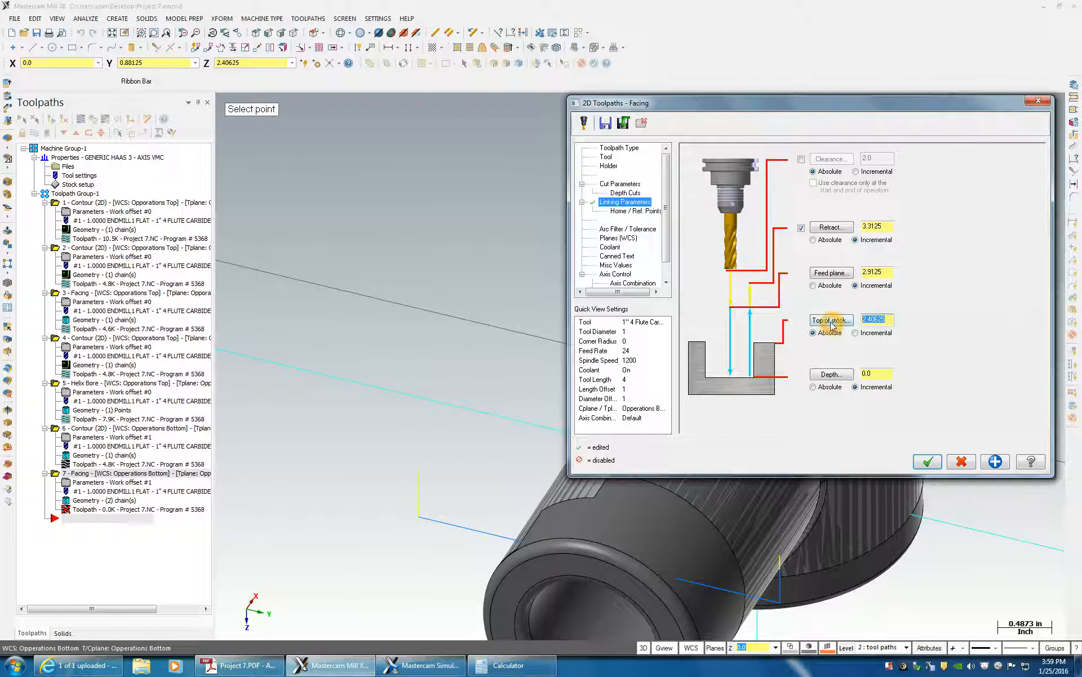
Step: Set the facing retract height to 2.40625 plus .25 and the feed plane height to 2.40625 plus .1
double_click(886, 271)
type("2.40625")
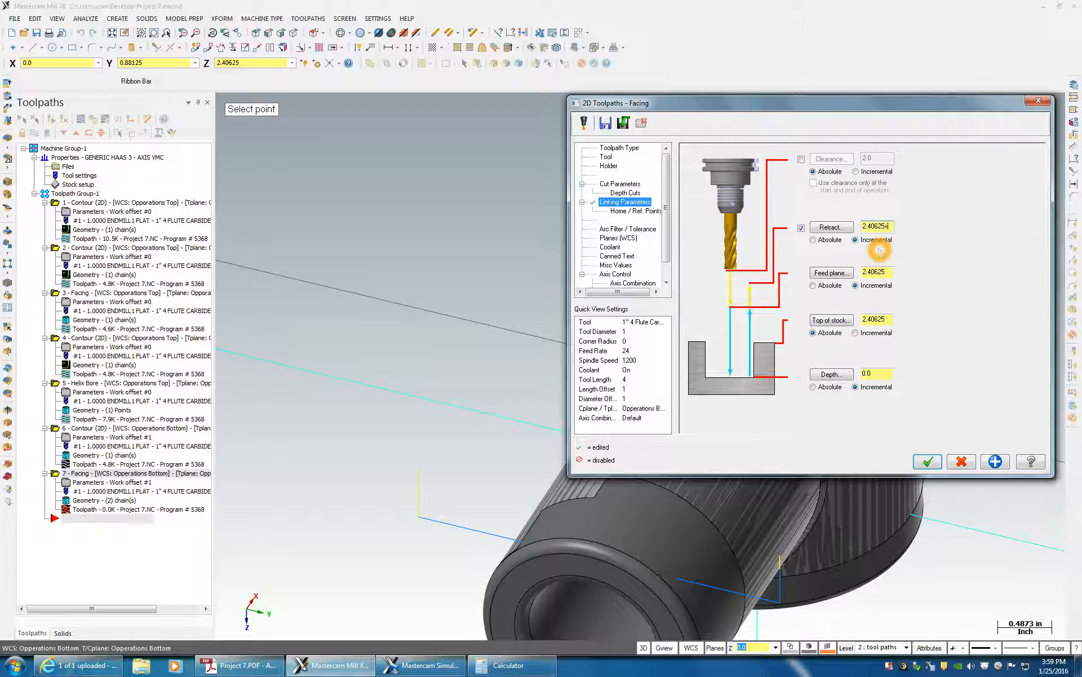
left_click(888, 272)
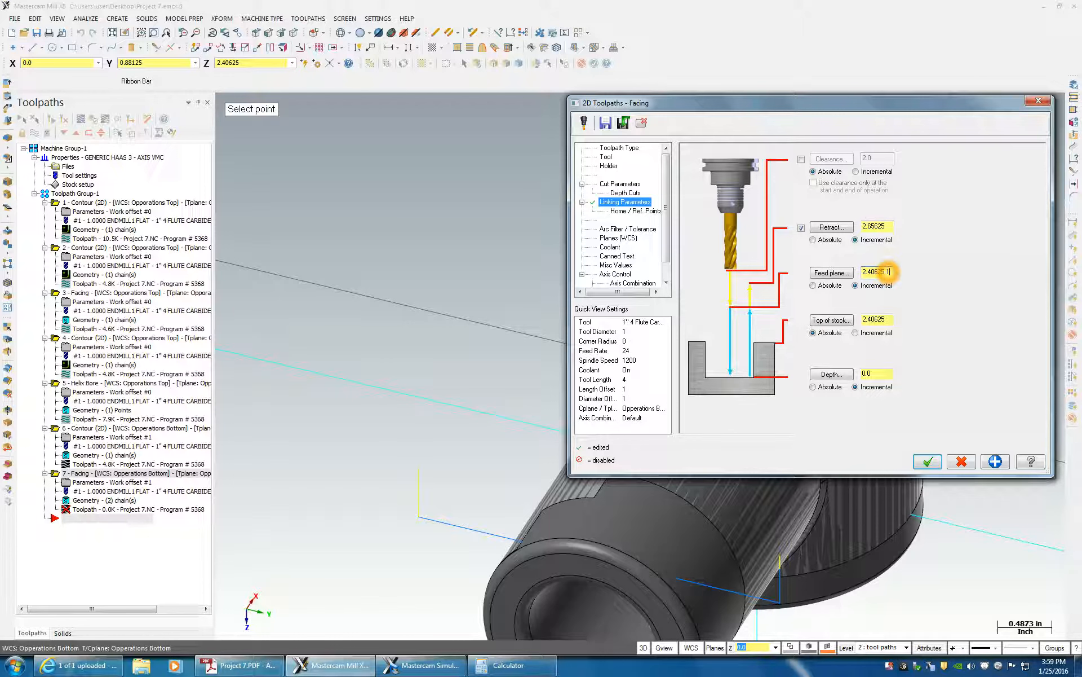
left_click(617, 239)
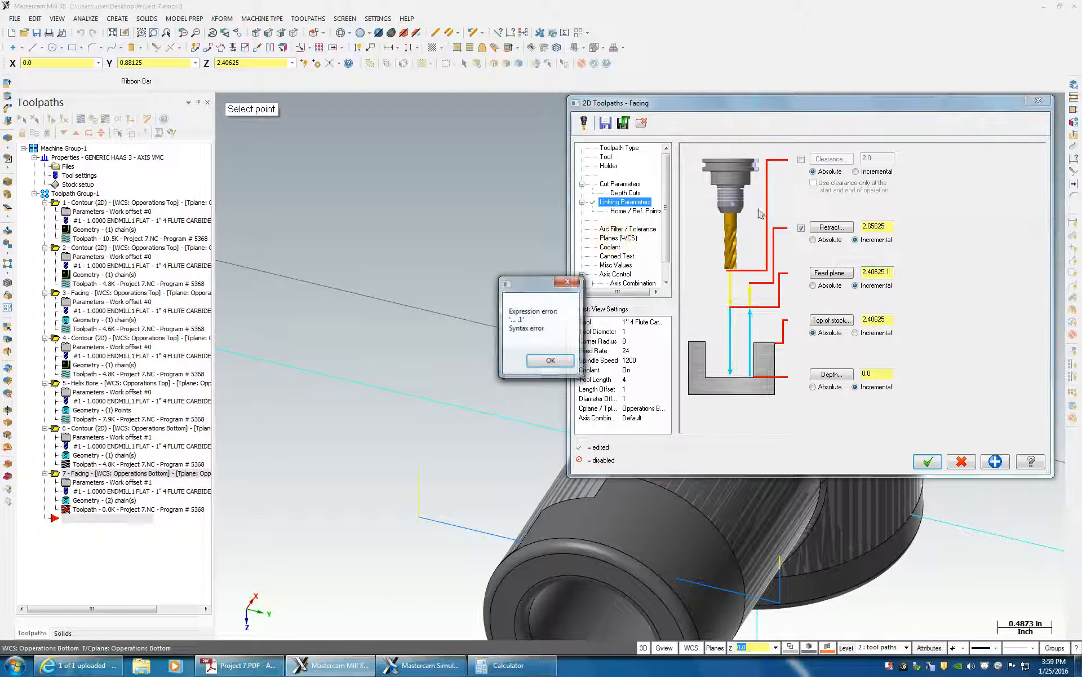
left_click(552, 361)
left_click(624, 202)
left_click(882, 306)
type("+")
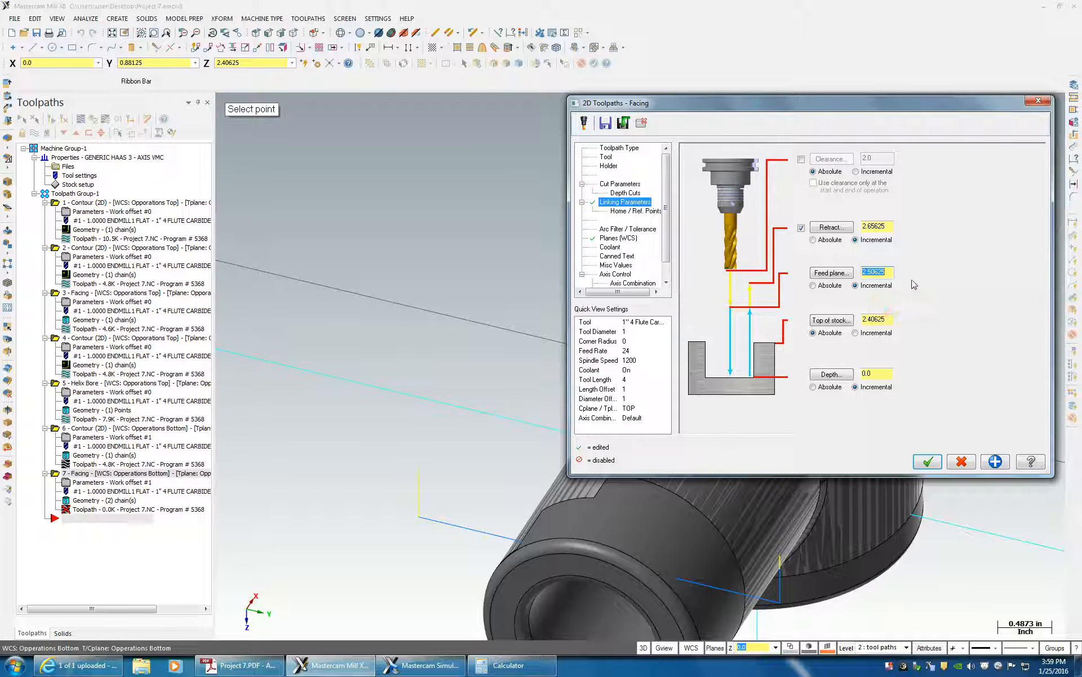
Step: Review the facing operation's tolerance and plane settings, then accept the parameters to generate the toolpath
left_click(624, 229)
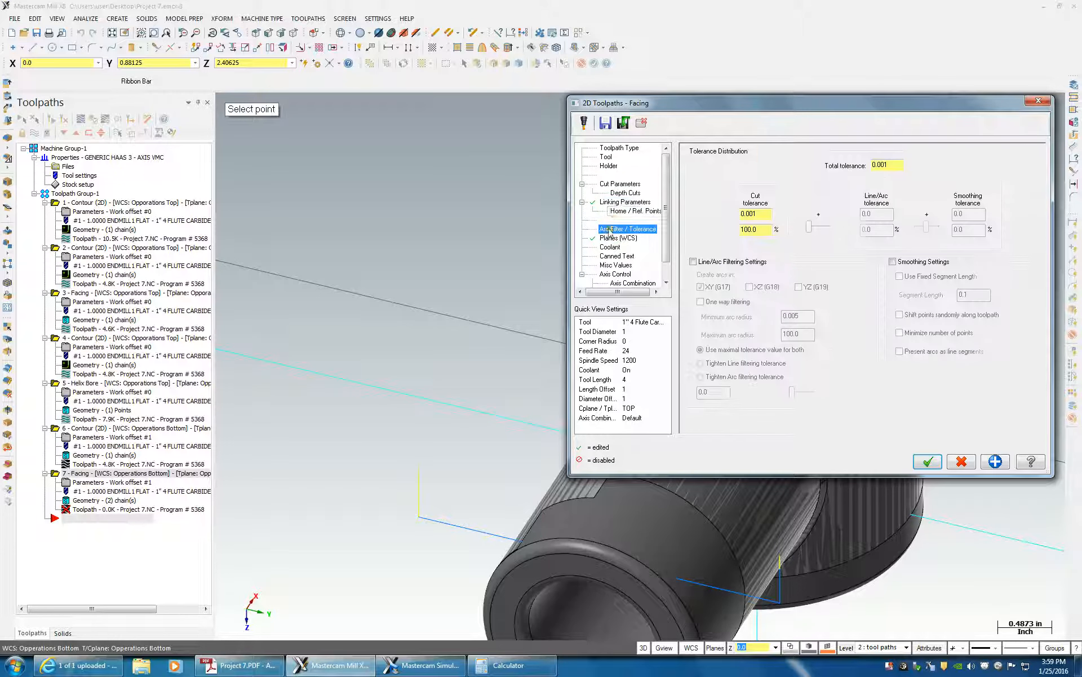
left_click(616, 238)
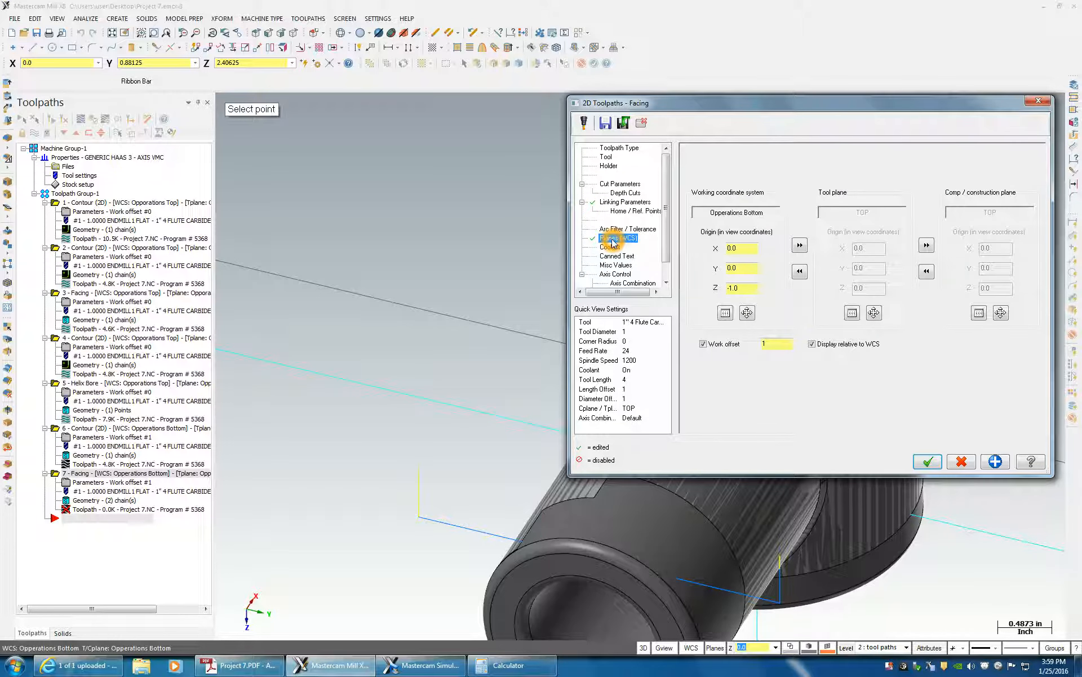
left_click(611, 247)
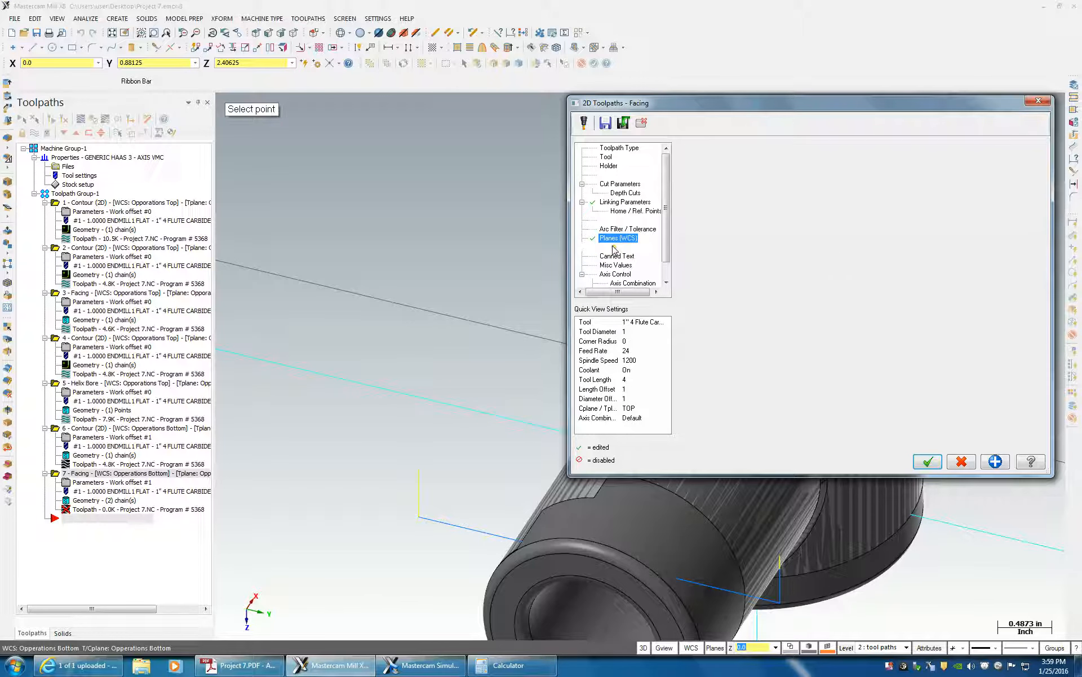
left_click(928, 466)
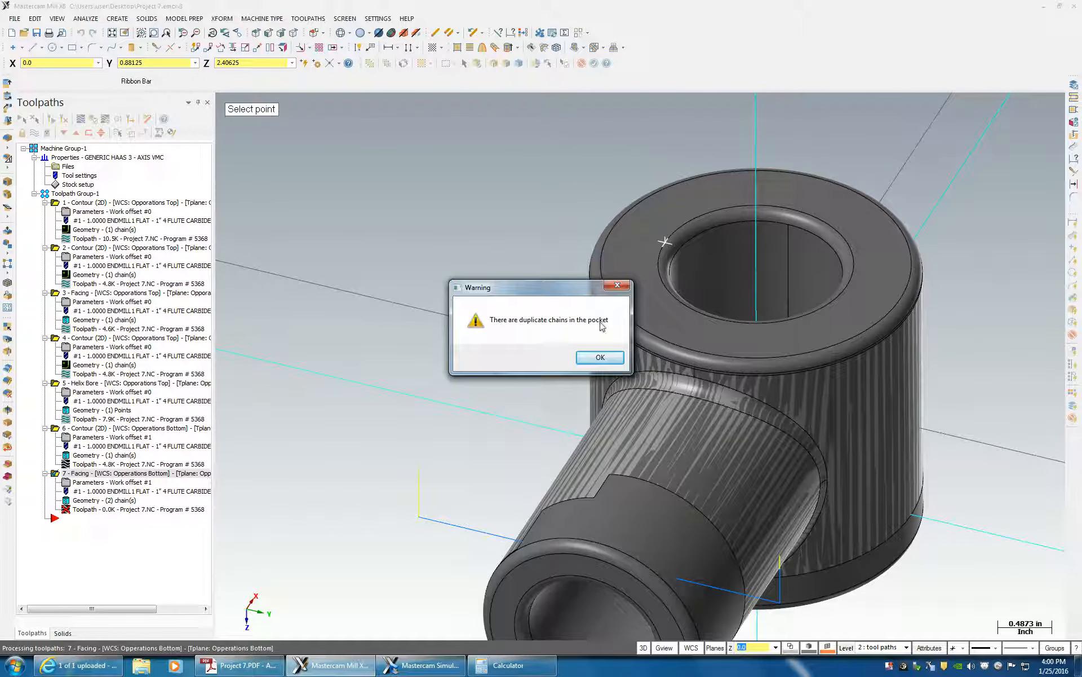
left_click(596, 359)
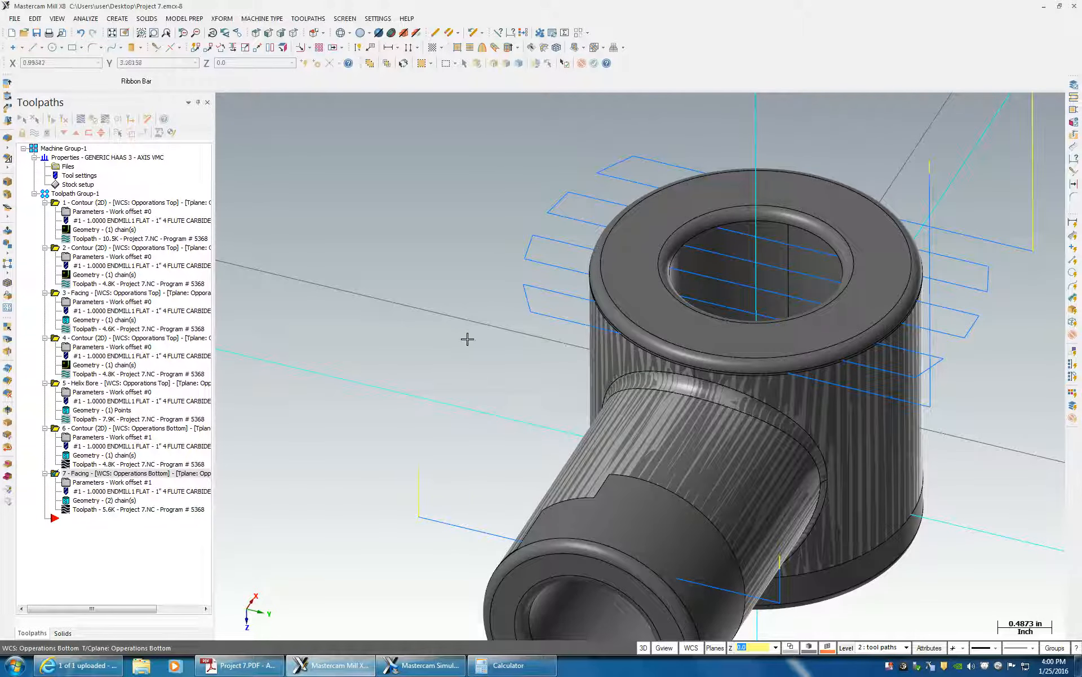
Step: Delete the duplicate second chain from the facing operation's geometry and regenerate the toolpath
left_click(101, 500)
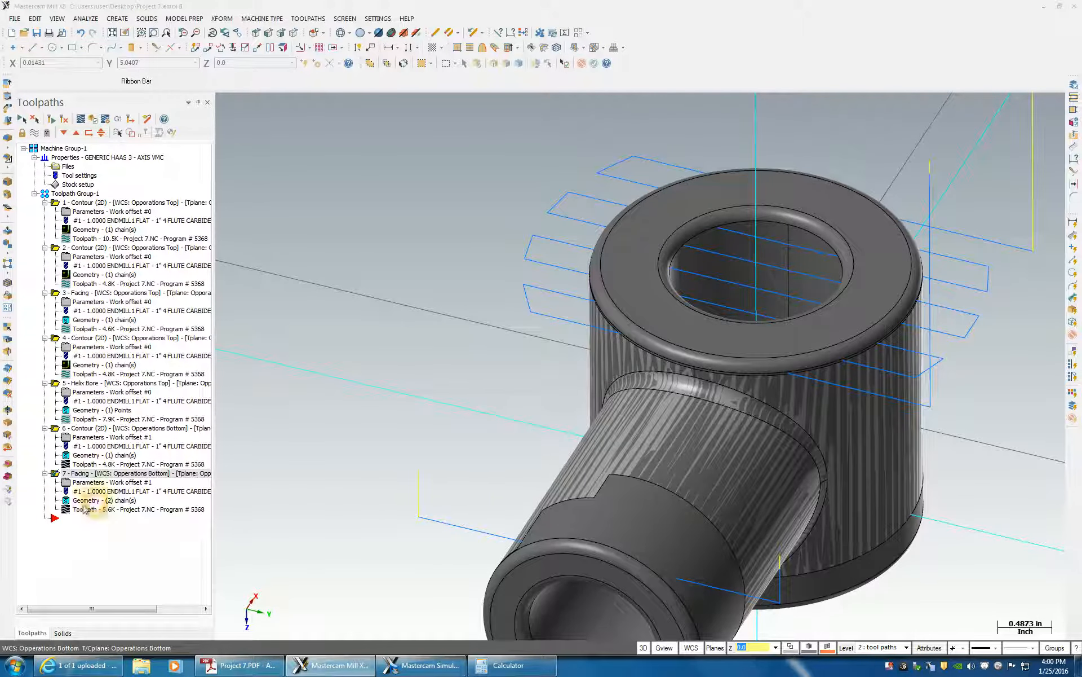
right_click(68, 148)
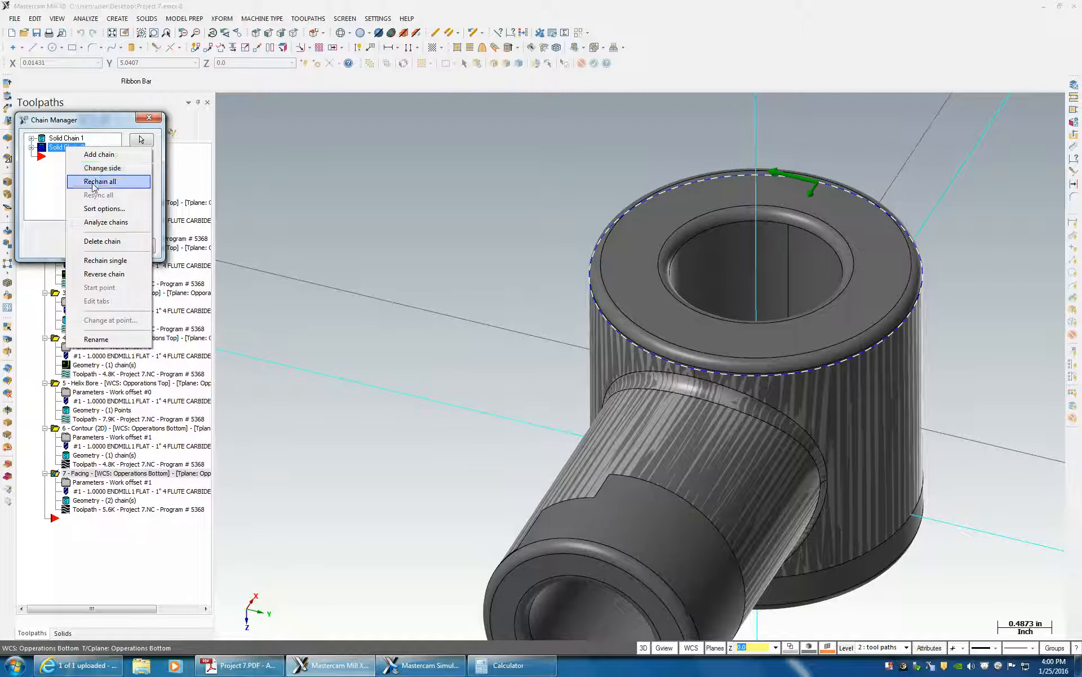
left_click(96, 242)
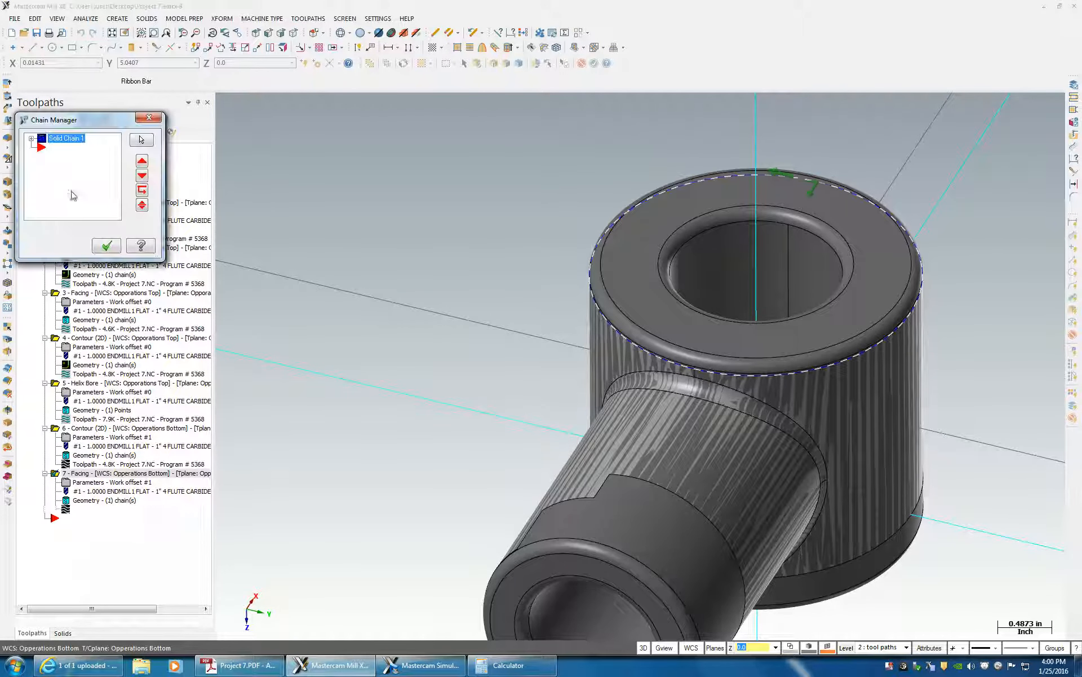
left_click(107, 243)
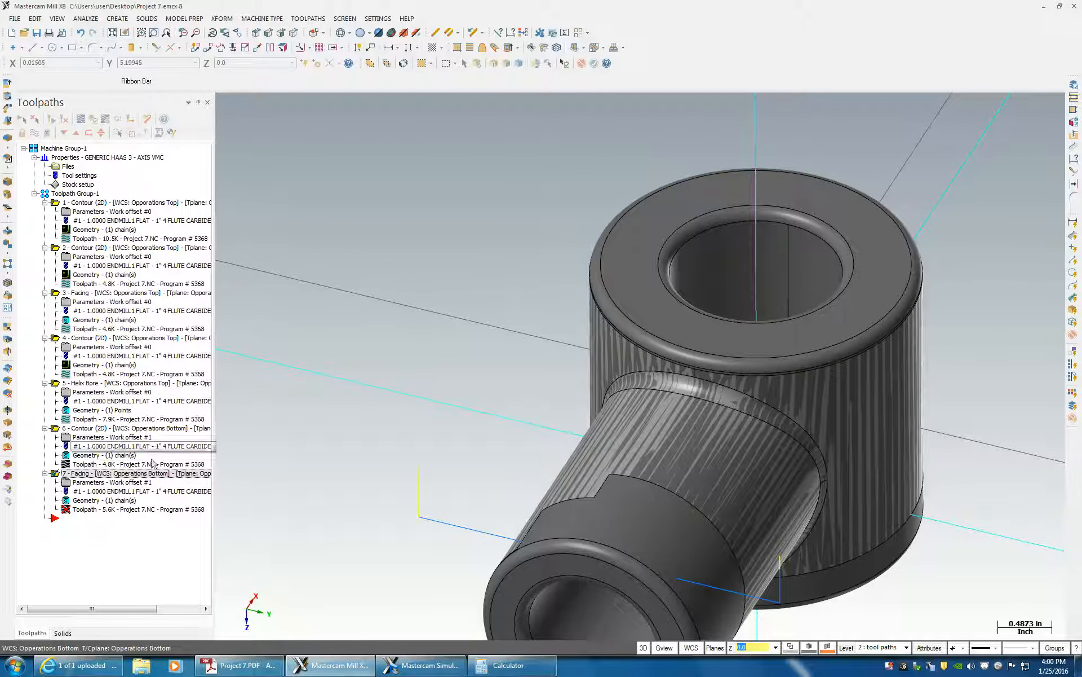
left_click(64, 120)
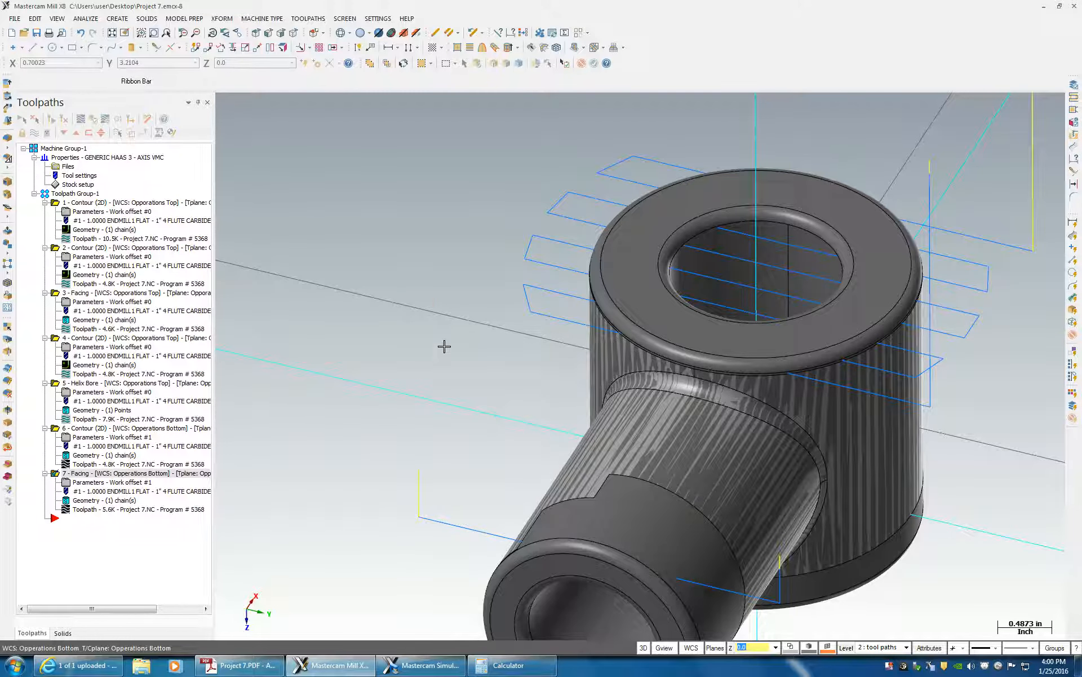
middle_click_drag(418, 304, 759, 244)
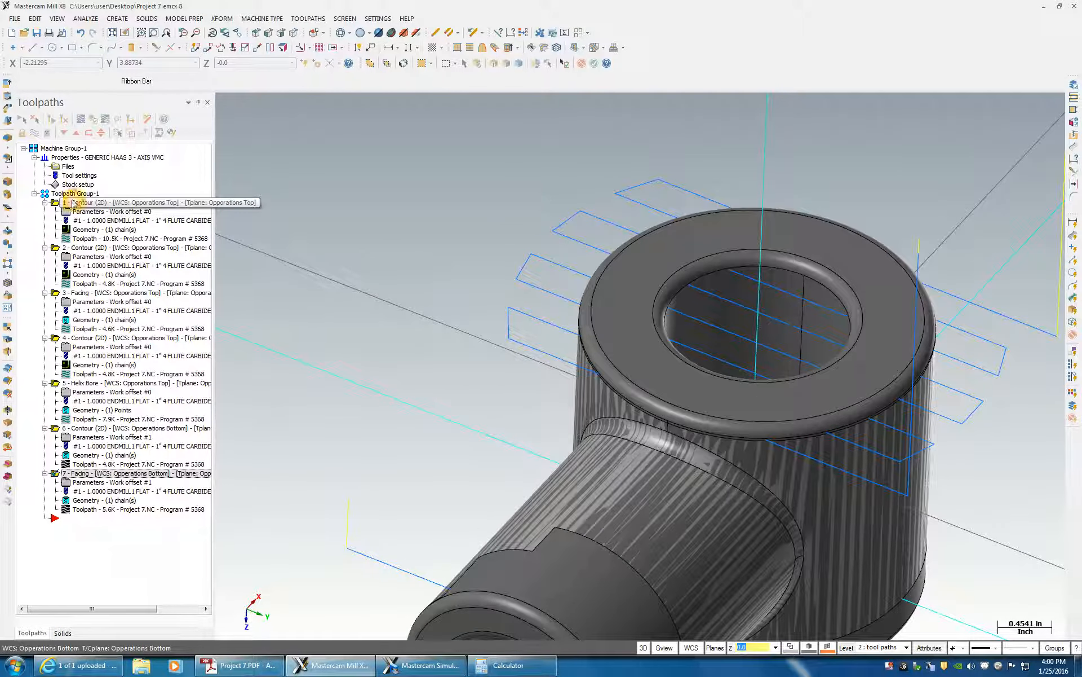
Step: Select all seven operations, from the first top-side contour through the bottom-side facing, and load them into the verification simulator
left_click(67, 194)
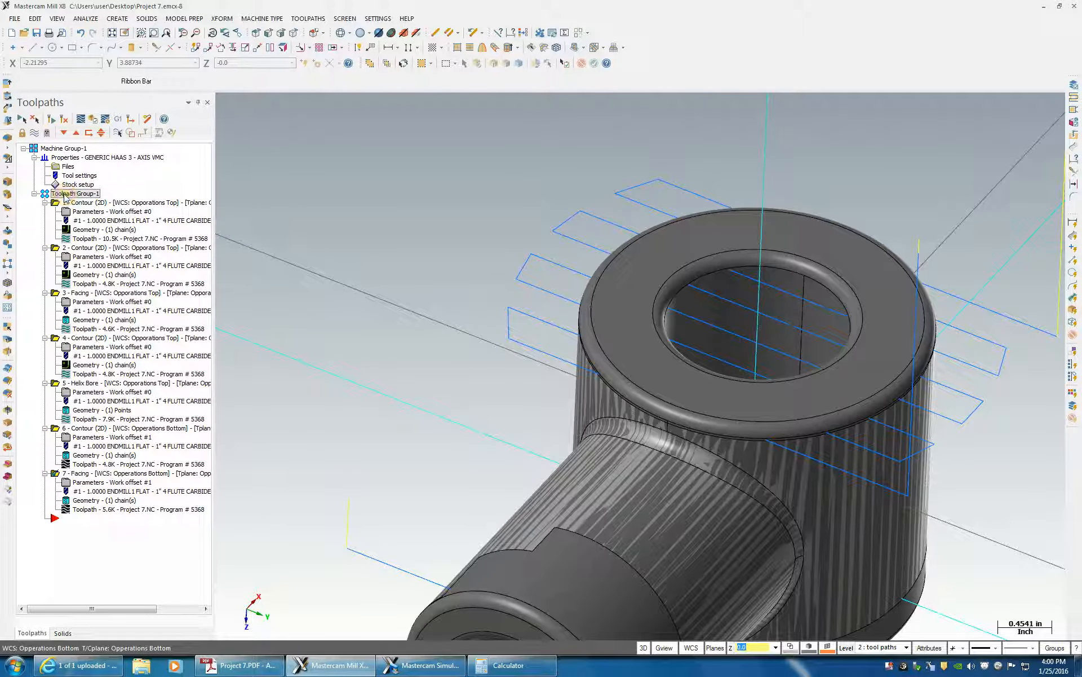
left_click(74, 193)
left_click(45, 193)
left_click(55, 202)
left_click(56, 477)
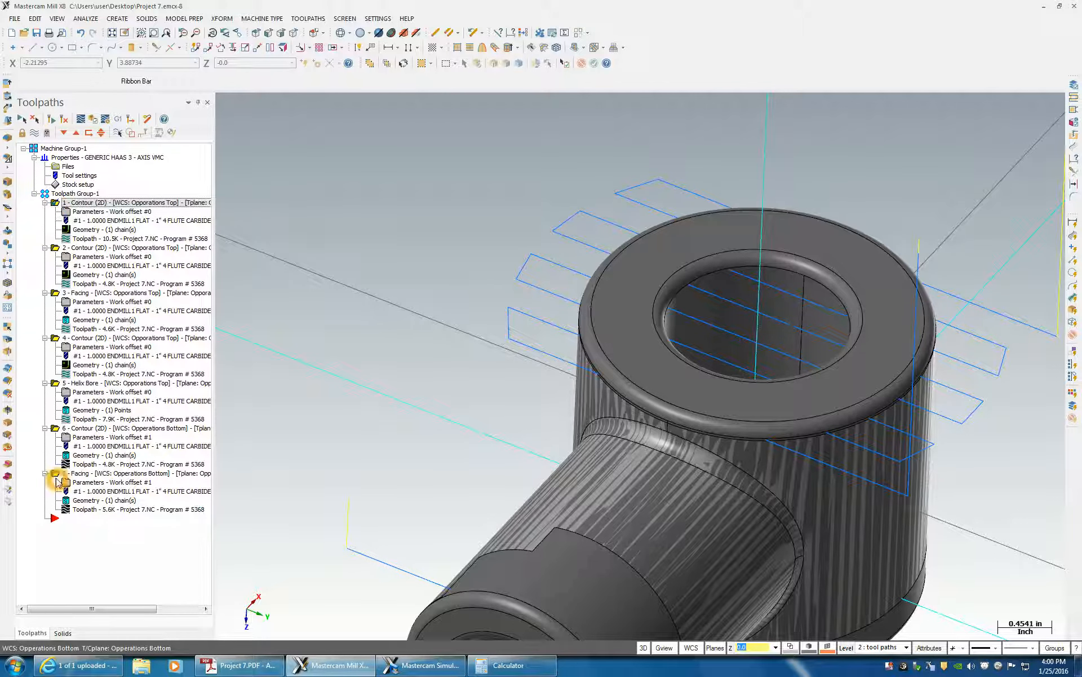
left_click(56, 478)
left_click(56, 477, "shift")
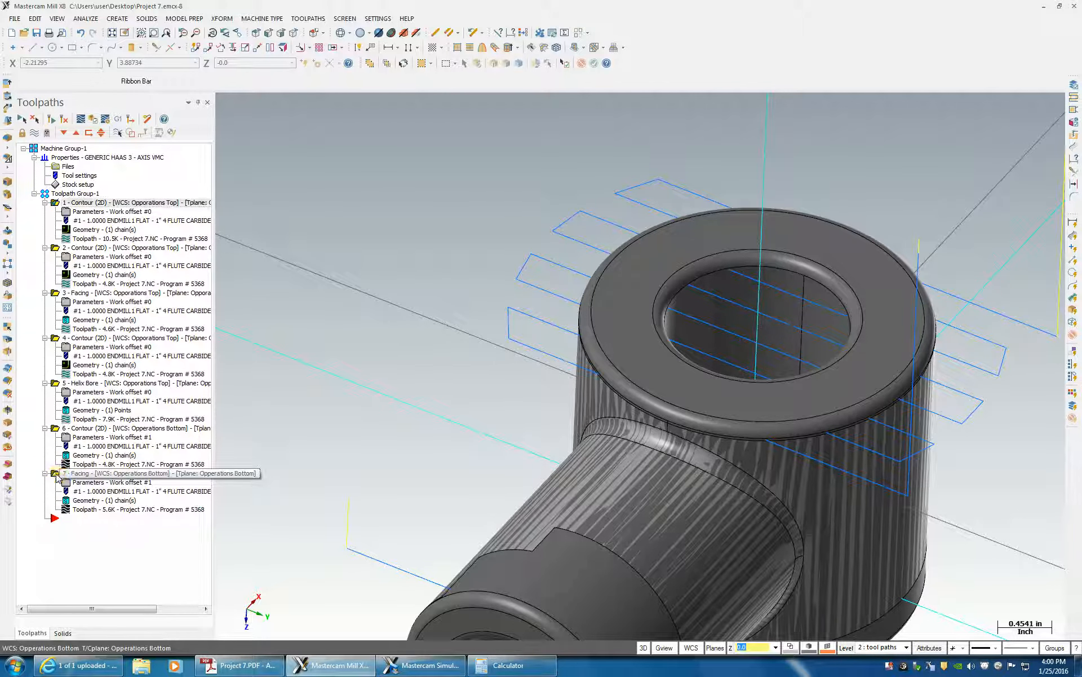
left_click(94, 122)
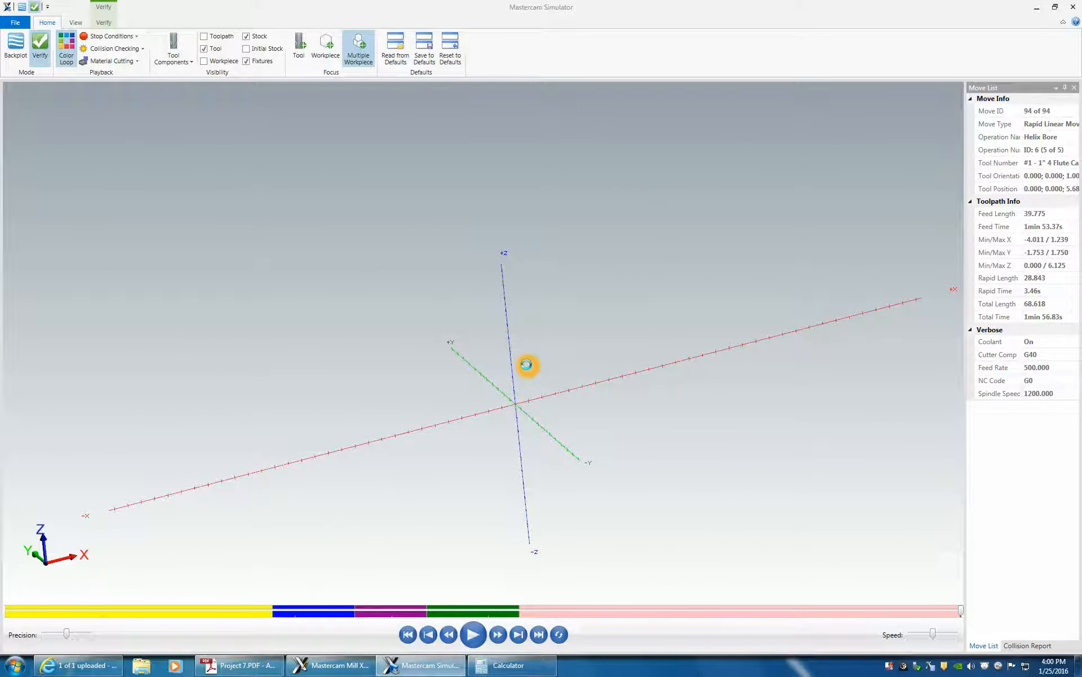
Step: Run the full machining simulation, inspect the cut part from several sides, and close the simulator
scroll(513, 493, "down", 2)
middle_click_drag(510, 485, 478, 421)
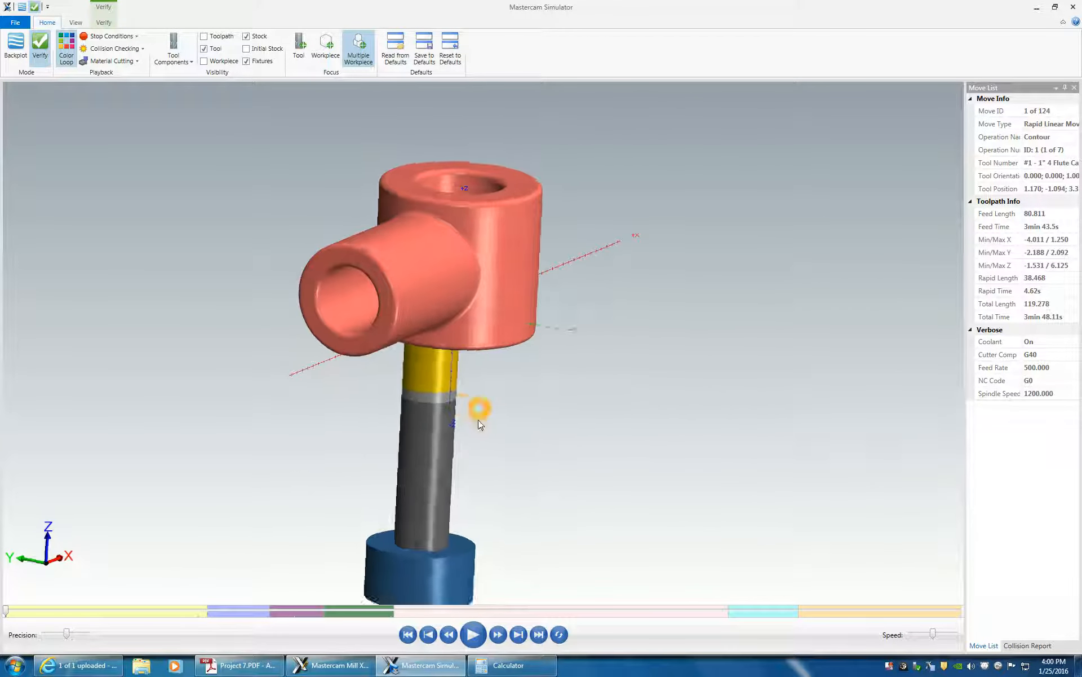
left_click(473, 633)
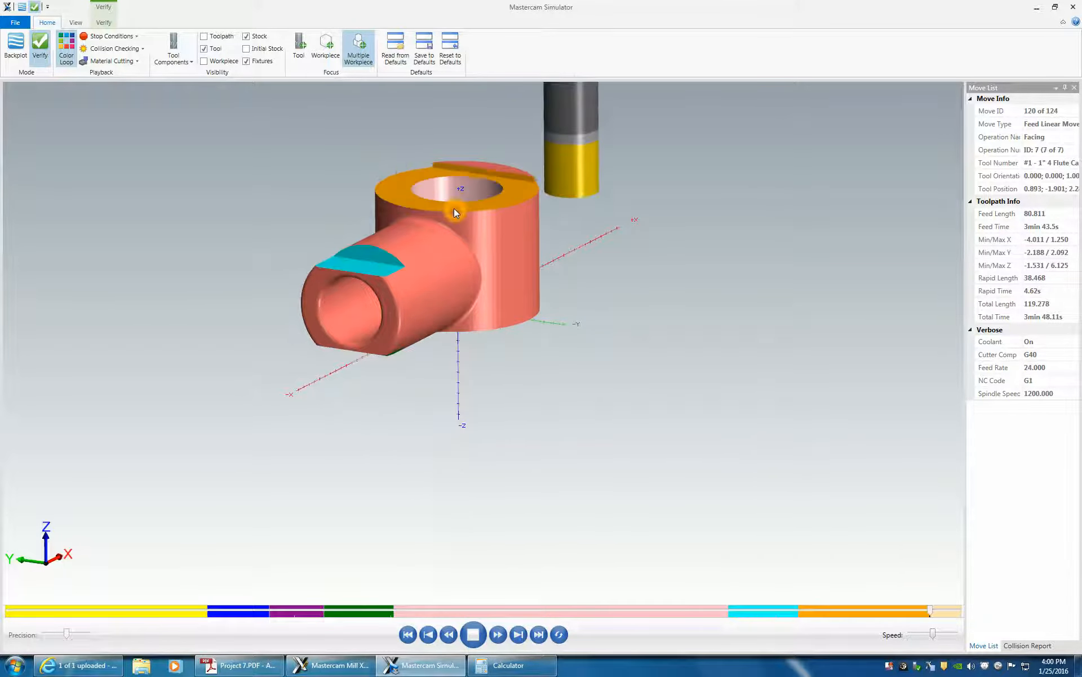
middle_click_drag(581, 310, 474, 434)
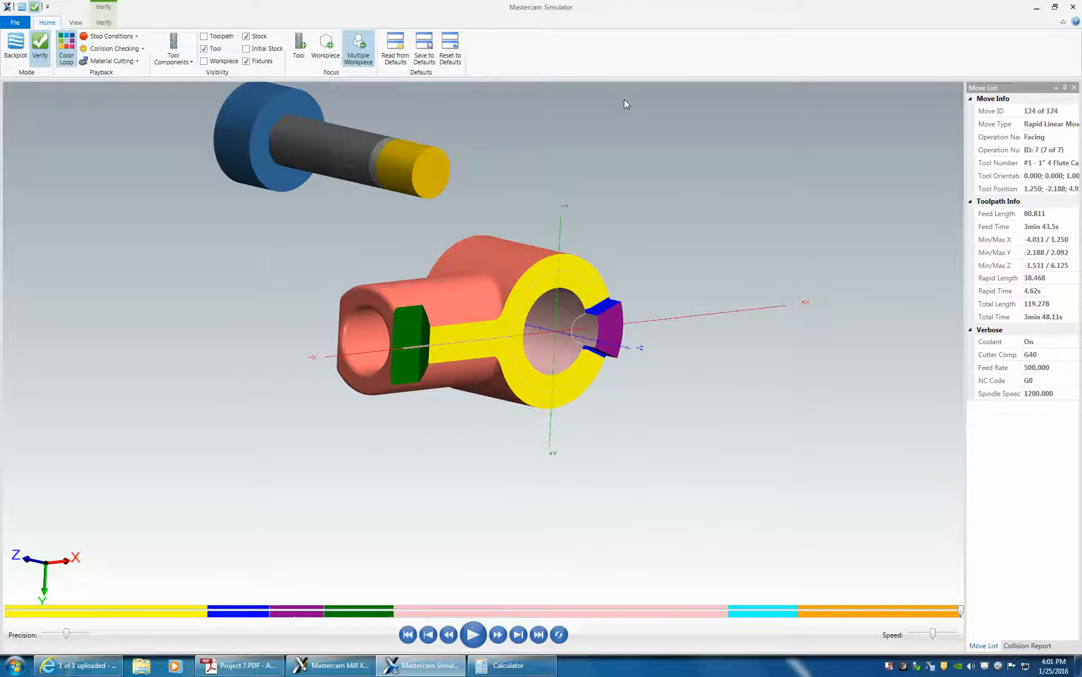
left_click(1074, 6)
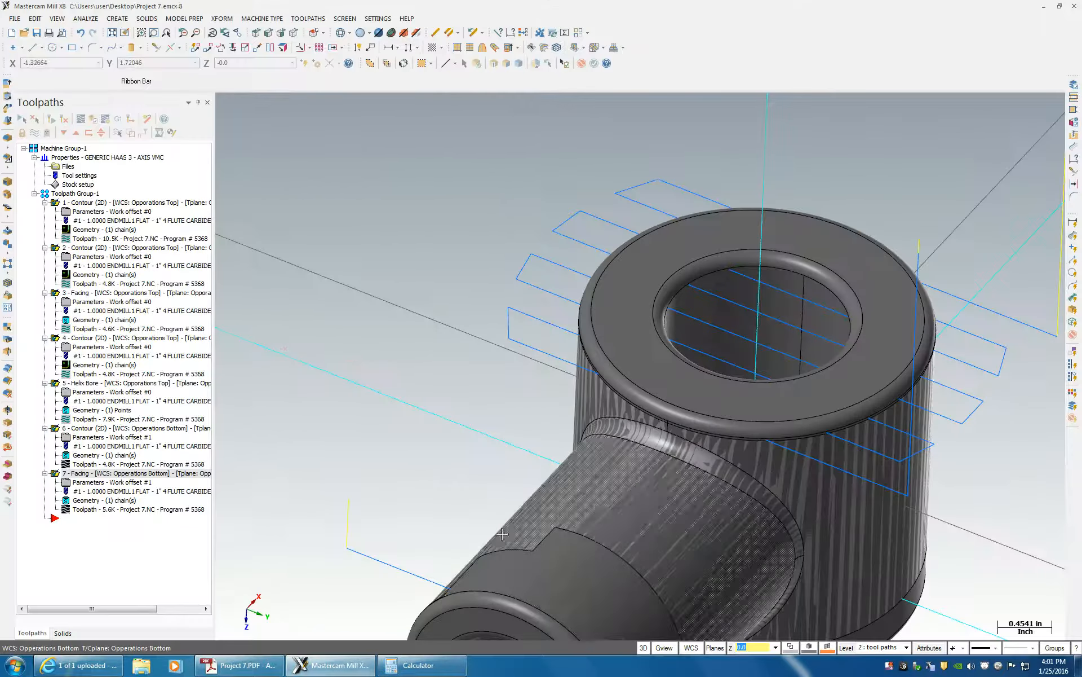
Step: Hide the Casting level and turn off the display of the operations' toolpaths on the finished part
left_click(846, 647)
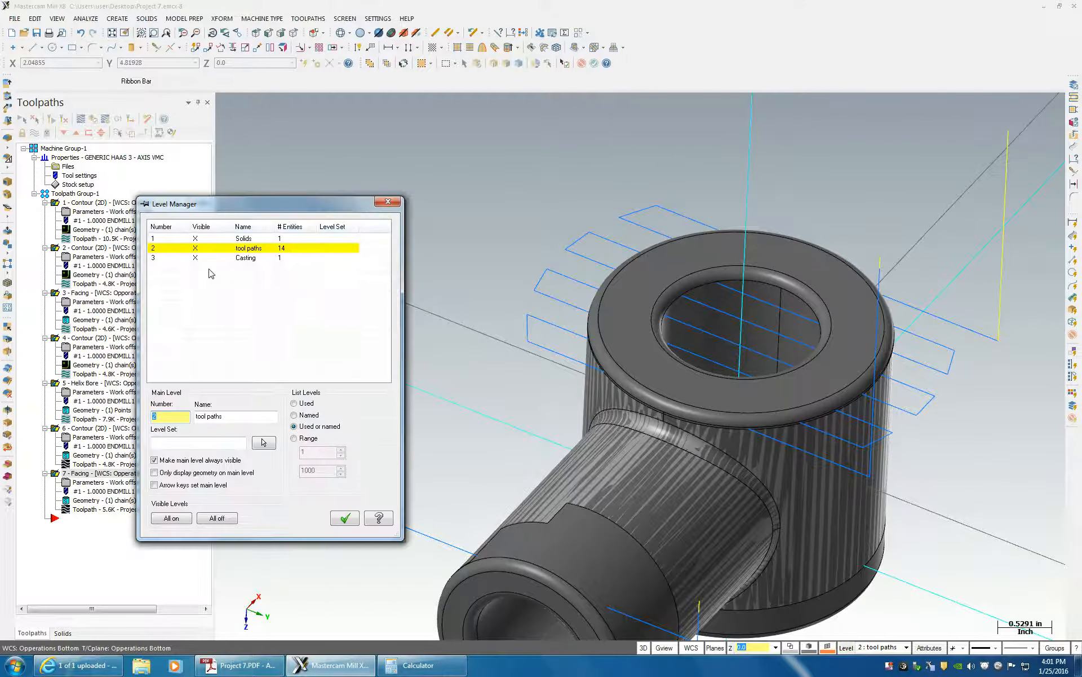
left_click(195, 258)
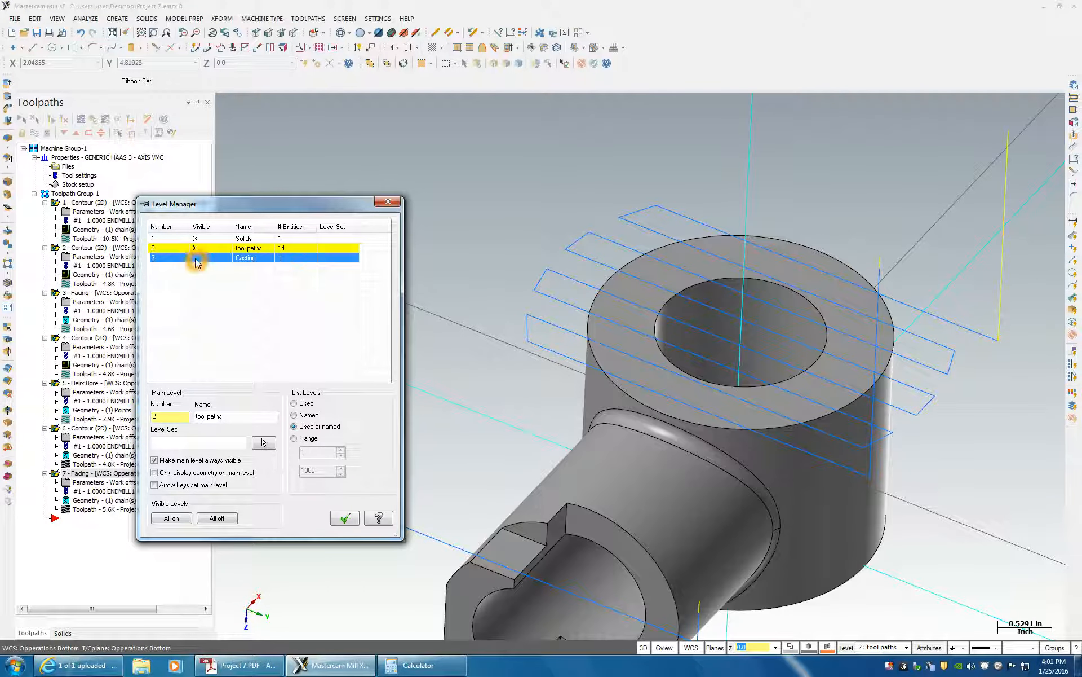
left_click(347, 522)
scroll(415, 489, "down", 4)
middle_click_drag(414, 489, 550, 586)
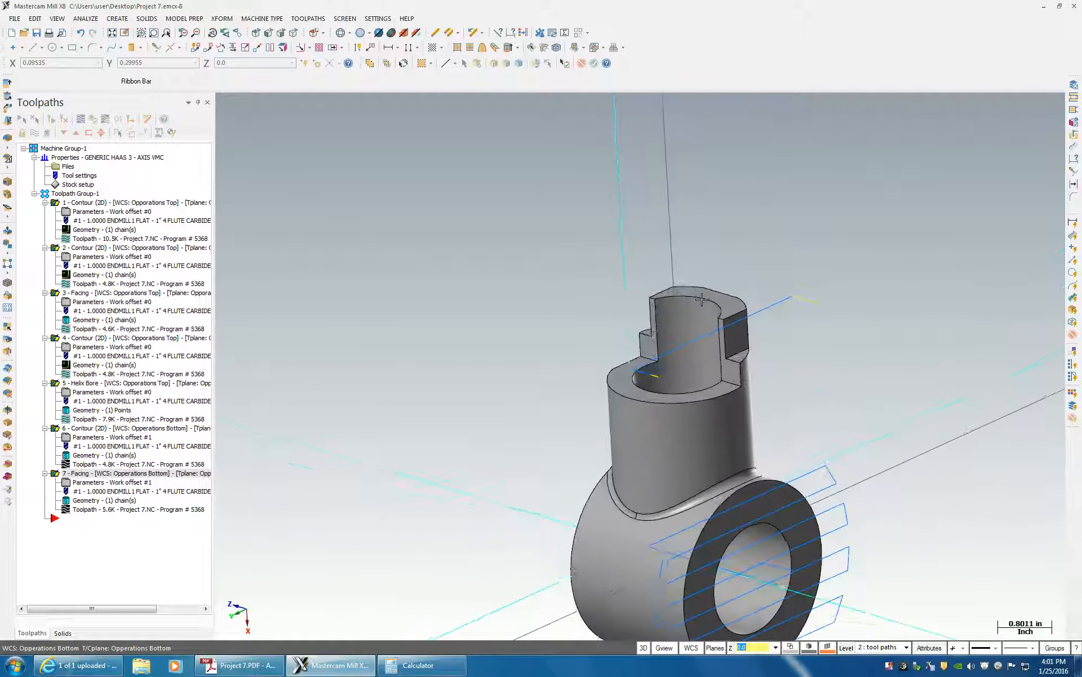
middle_click_drag(676, 303, 715, 338)
scroll(680, 296, "up", 2)
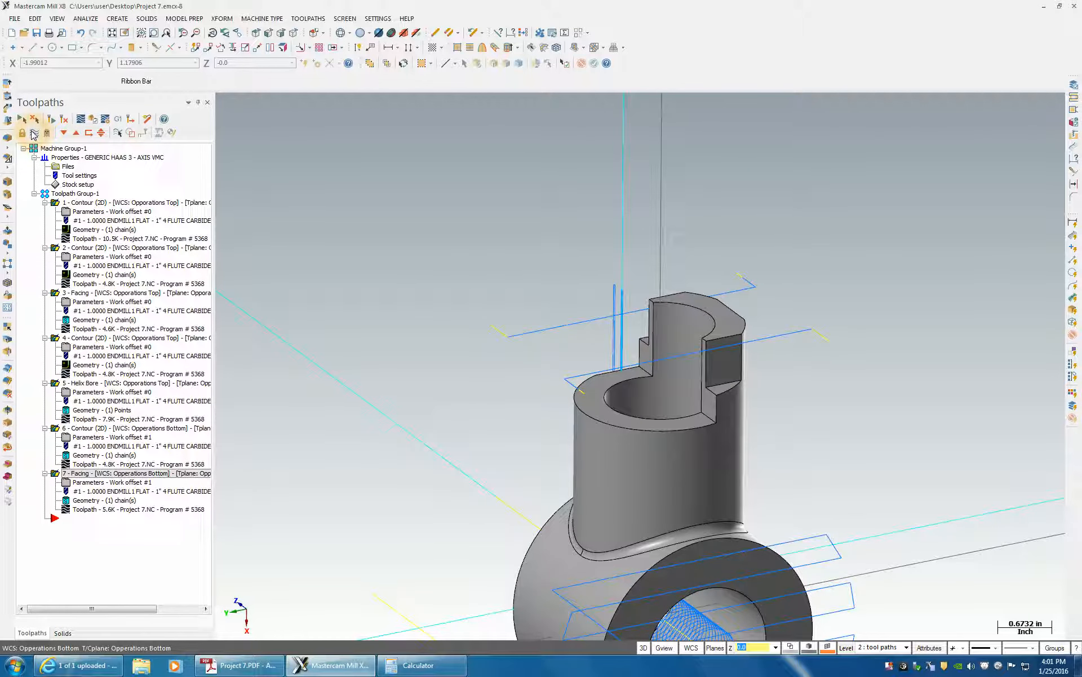
left_click(37, 134)
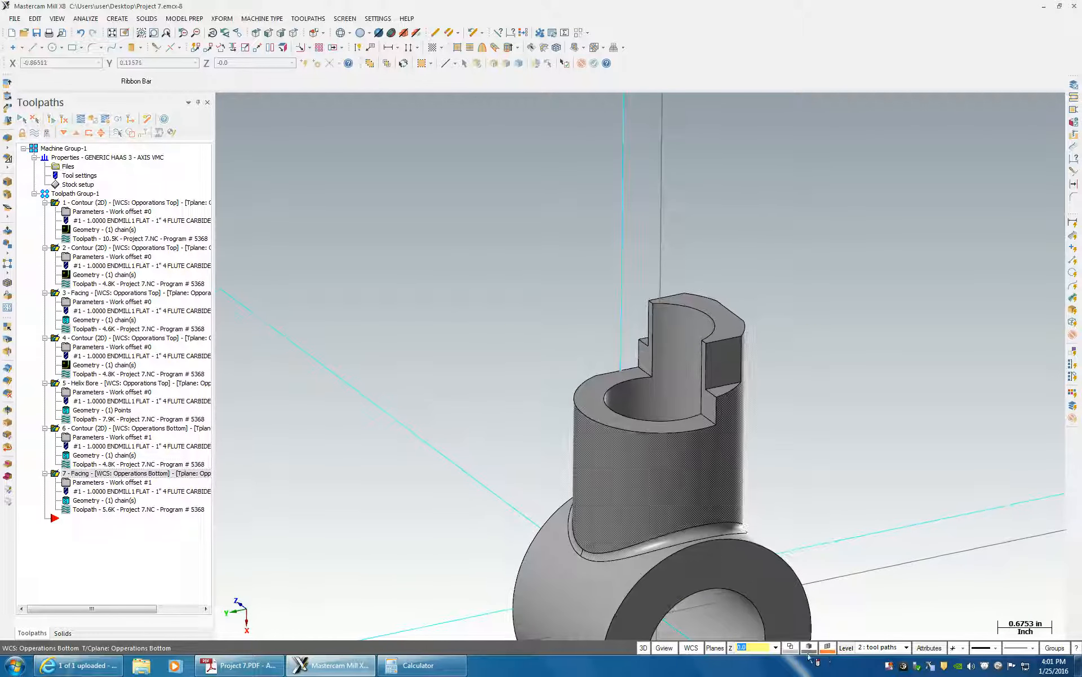
Step: Create a new plane from the flat end face of the side boss, choosing orientation 2 of 8
left_click(693, 649)
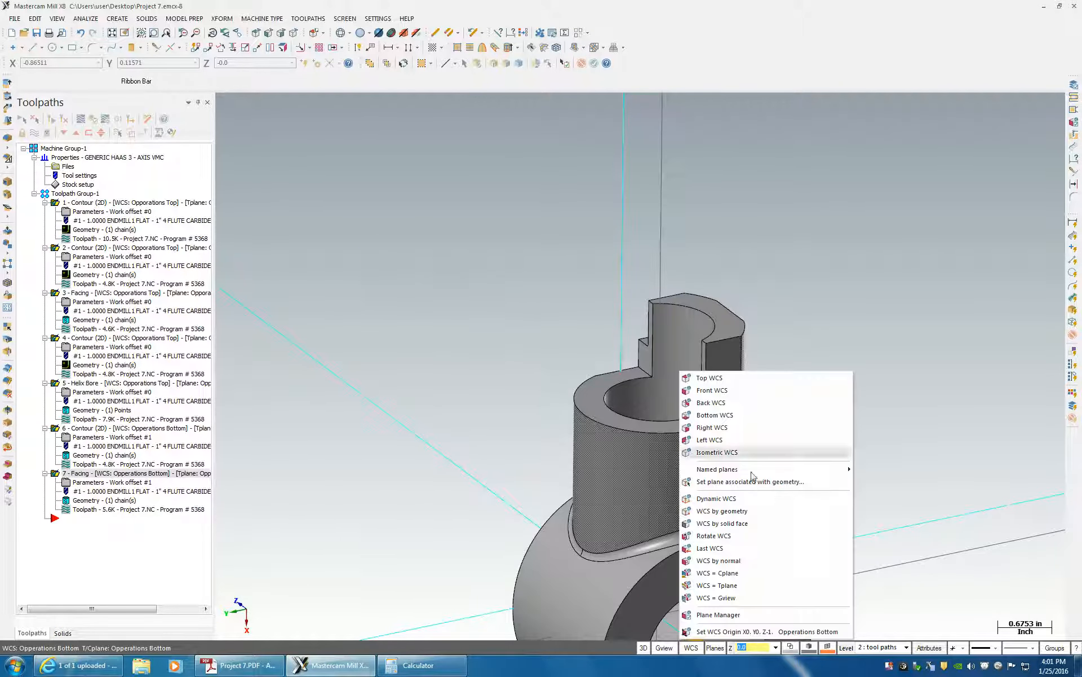
left_click(726, 612)
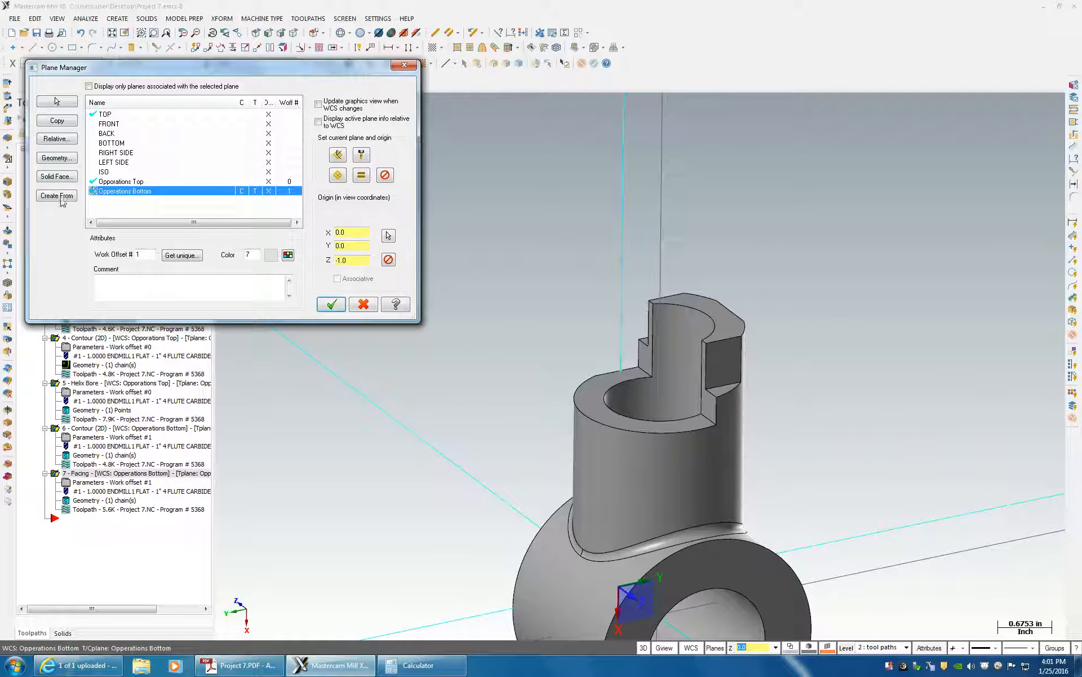
left_click(61, 179)
left_click(698, 307)
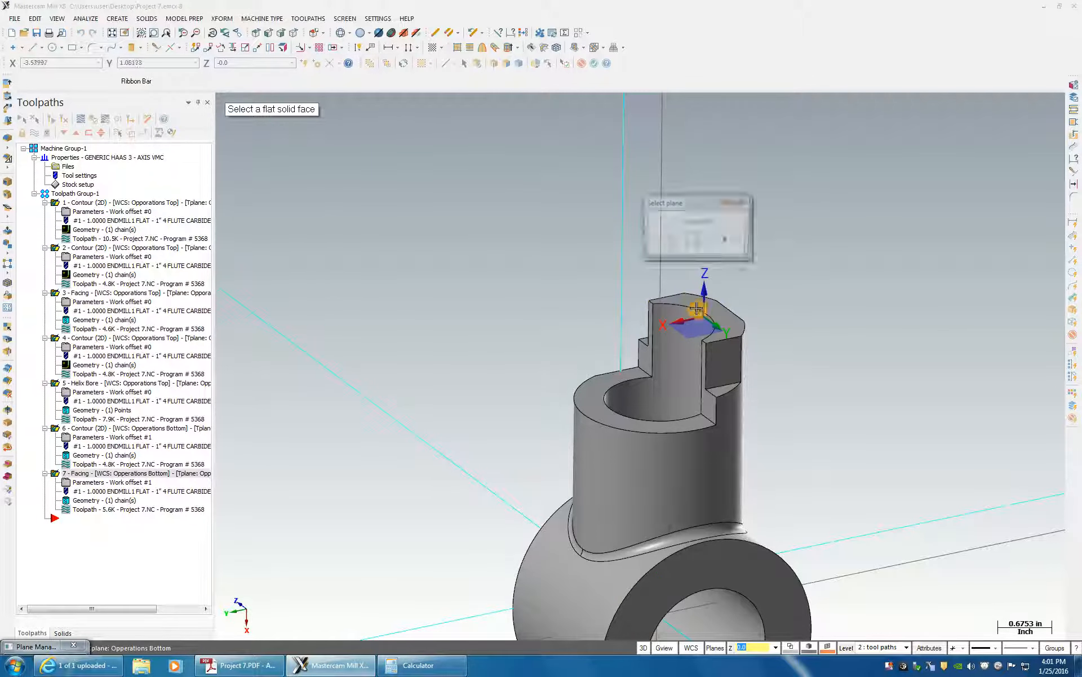
middle_click_drag(671, 332, 597, 343)
scroll(589, 348, "down", 3)
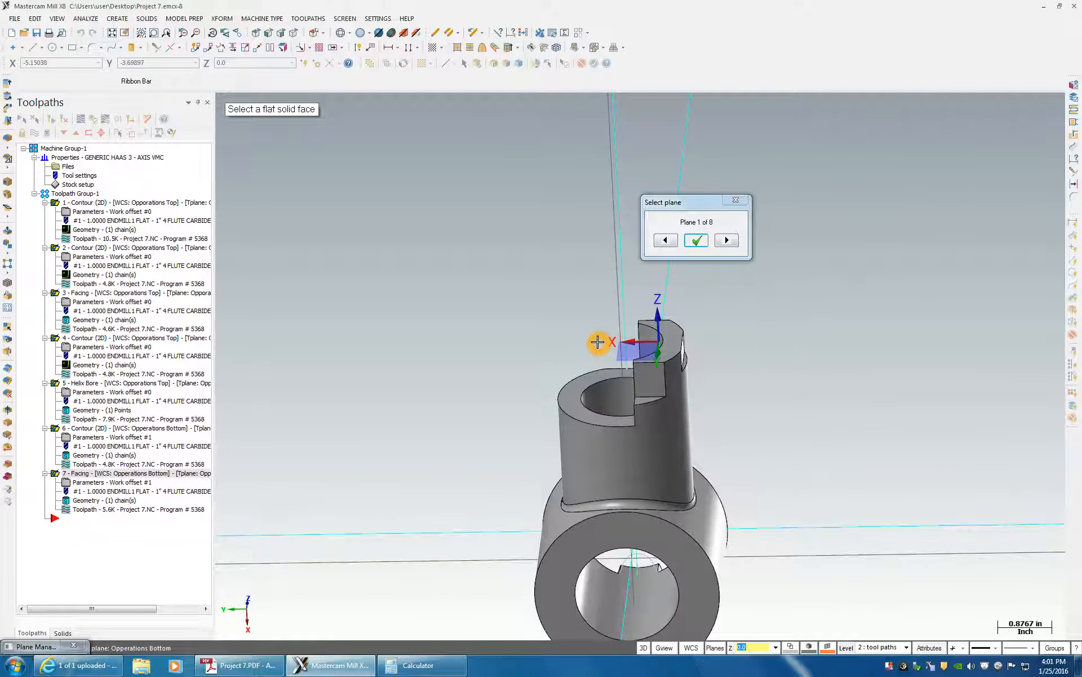
middle_click_drag(599, 340, 608, 352)
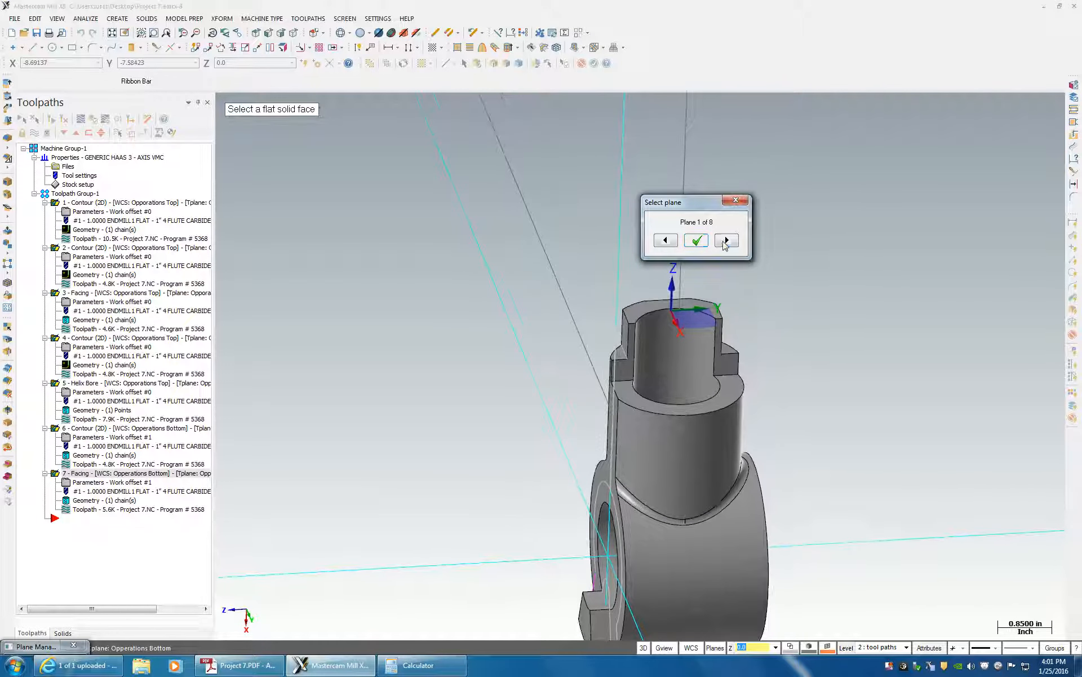
left_click(726, 241)
middle_click_drag(713, 276, 688, 467, "shift")
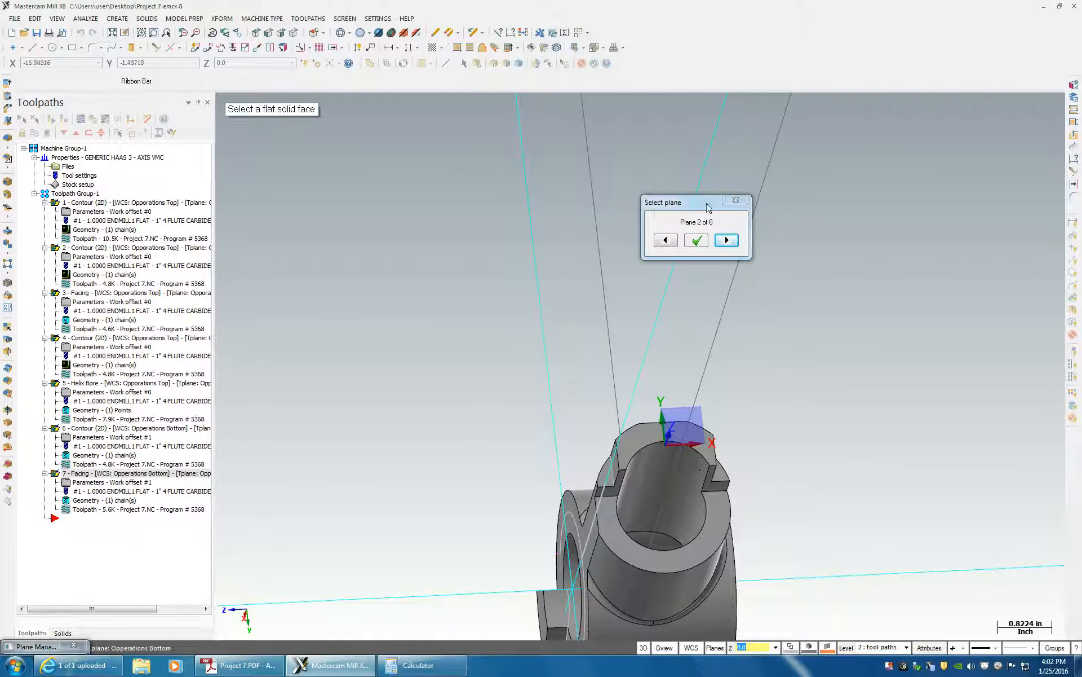
left_click(697, 242)
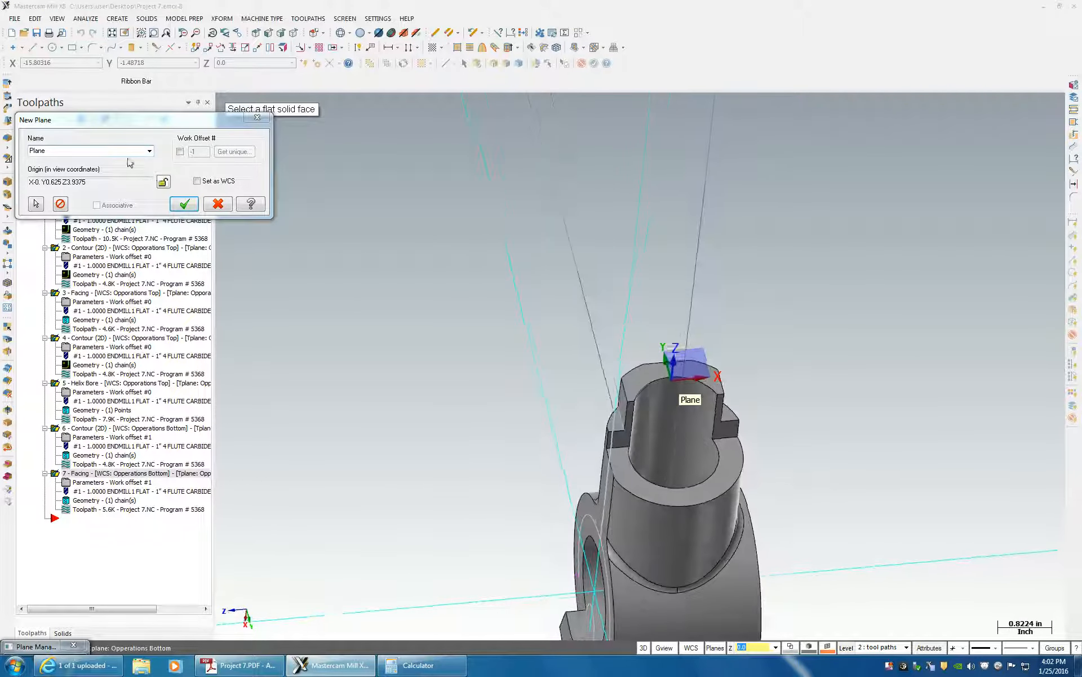
Step: Name the new plane Opperations Side, give it work offset 2, and set its Y origin to 0.0
double_click(103, 147)
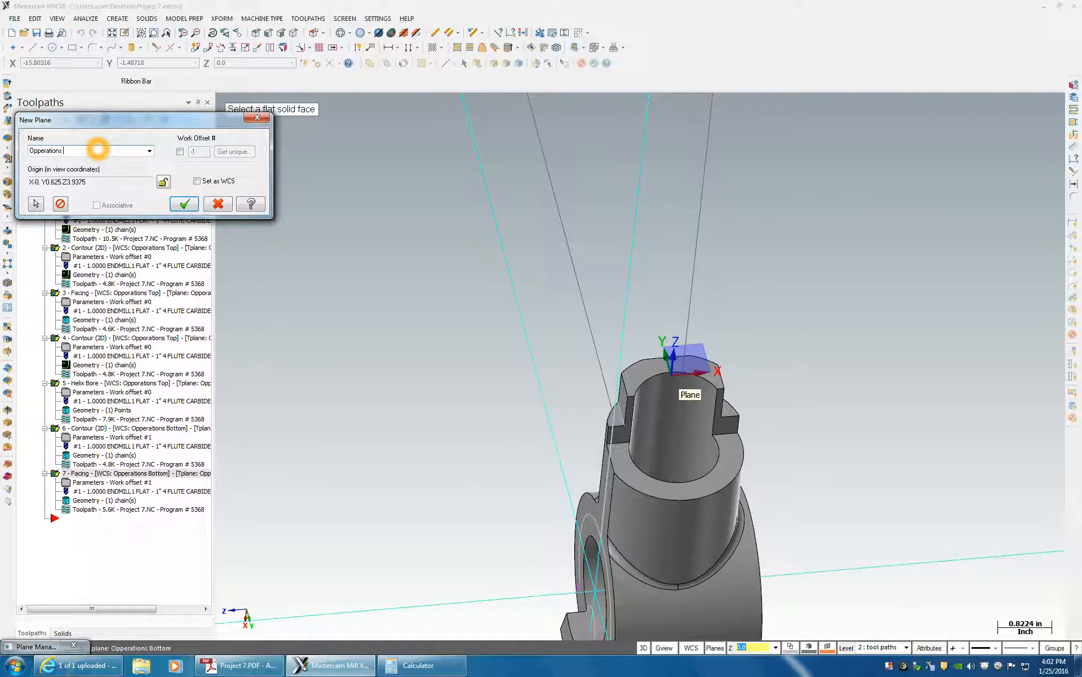
left_click(179, 151)
left_click(194, 208)
double_click(363, 245)
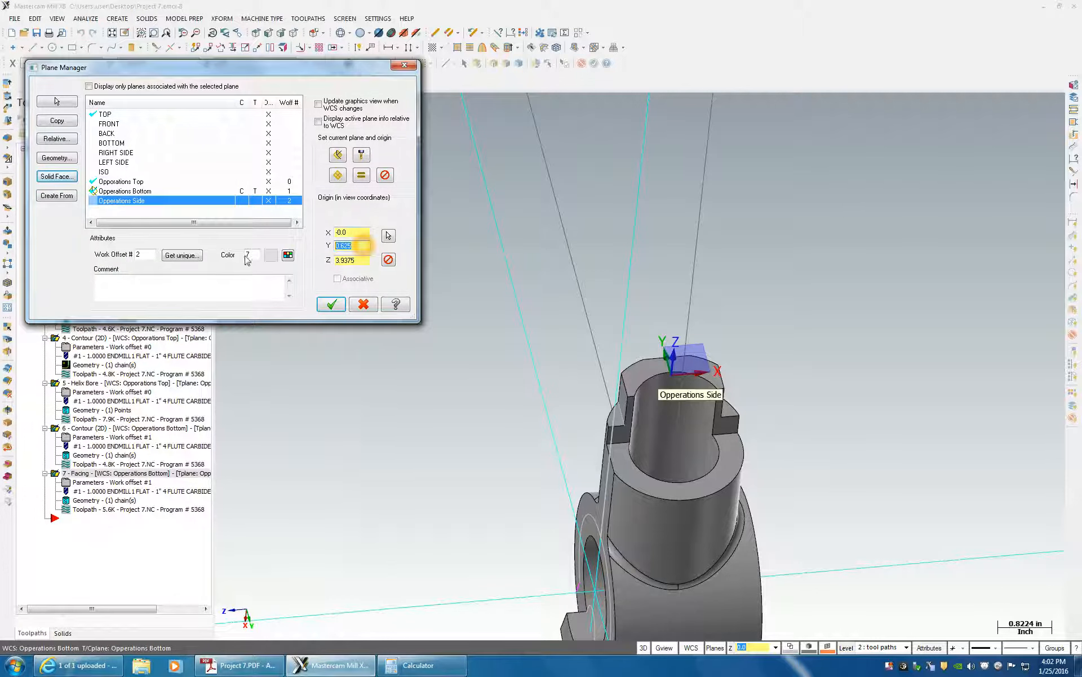
key("Return")
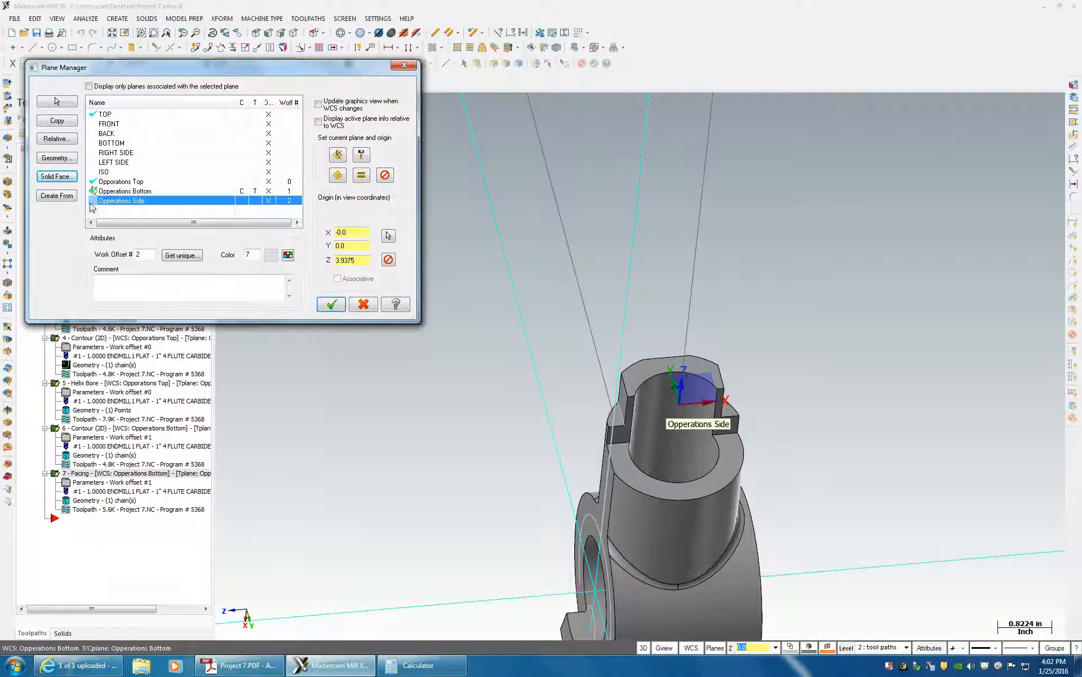
Step: Set the WCS and the construction and tool planes to Opperations Side
left_click(241, 201)
left_click(251, 202)
left_click(332, 310)
left_click(692, 648)
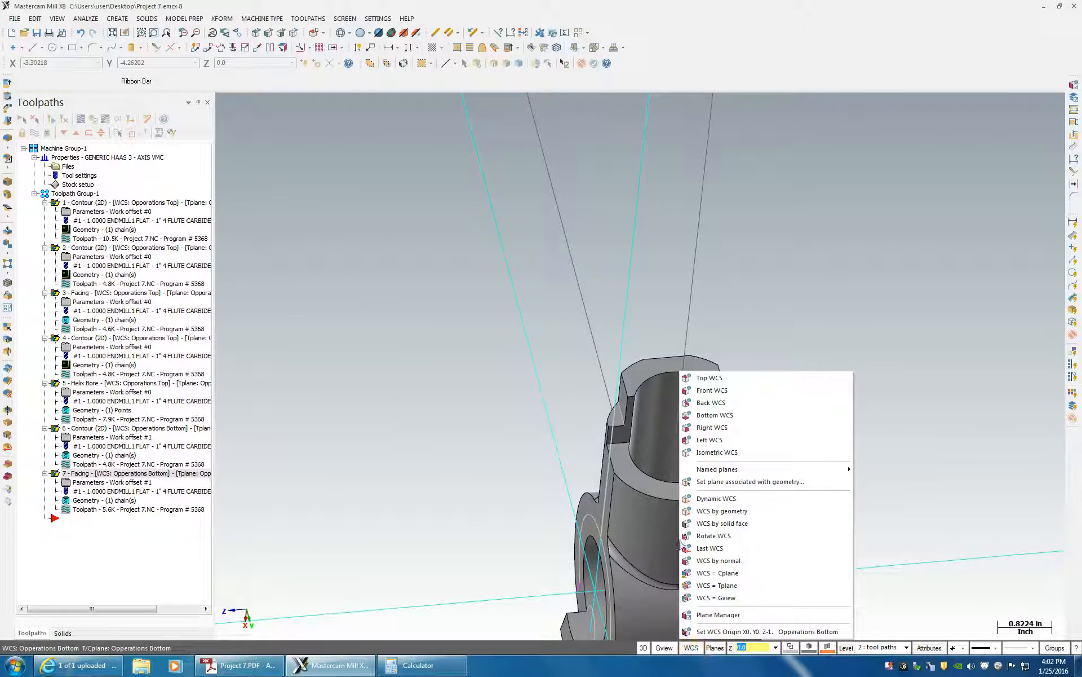
mouse_move(732, 469)
left_click(887, 509)
left_click(888, 508)
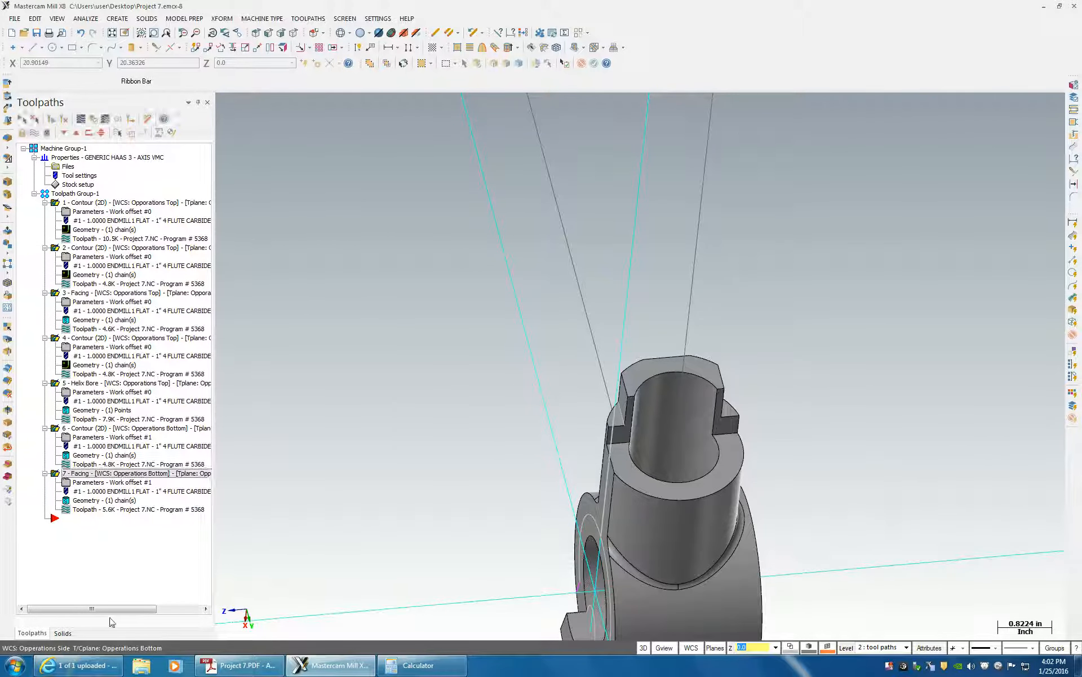
left_click(715, 647)
mouse_move(748, 450)
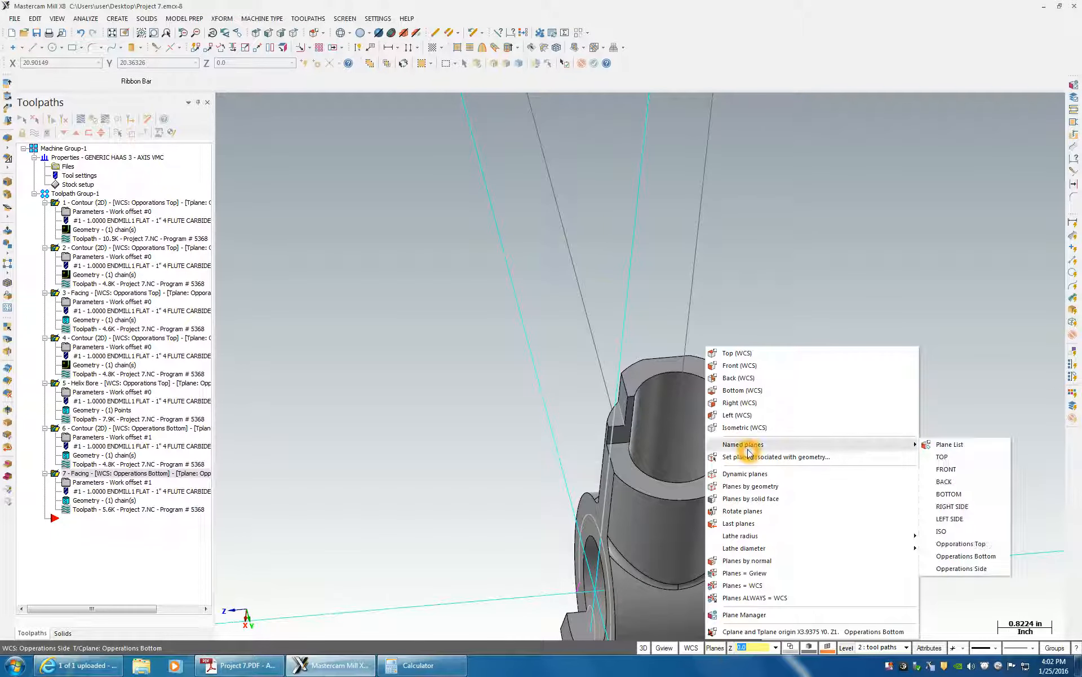
left_click(962, 567)
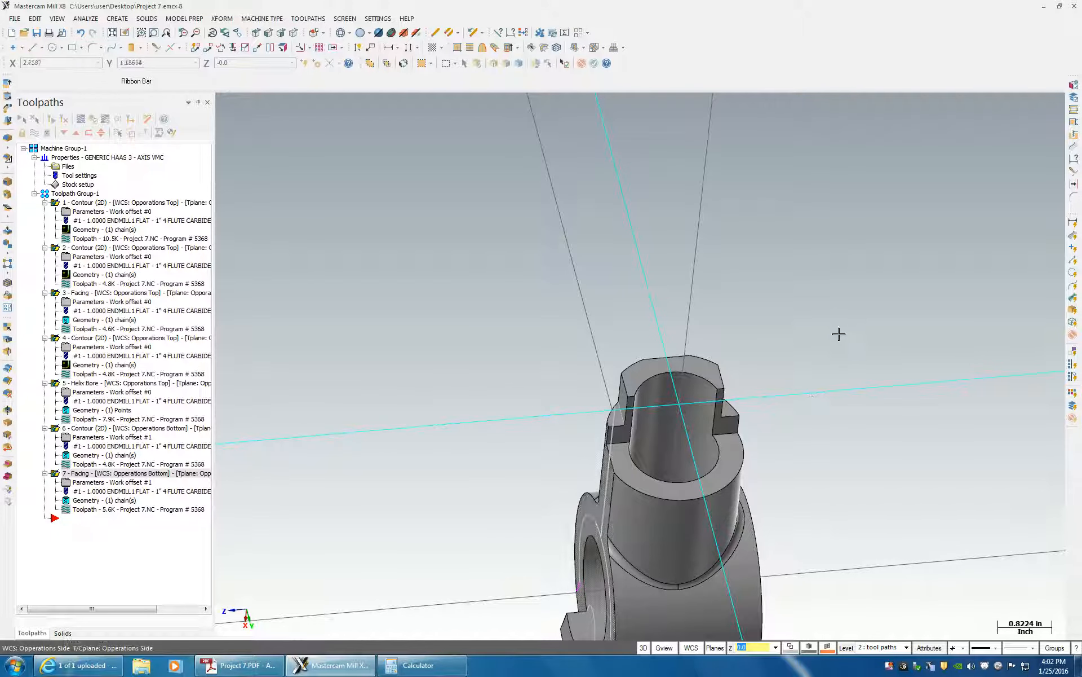
Step: Add a contour toolpath after the last operation and chain the lower edge of the side boss's end flat, reversing the chain direction
middle_click_drag(836, 333, 772, 545)
left_click(94, 523)
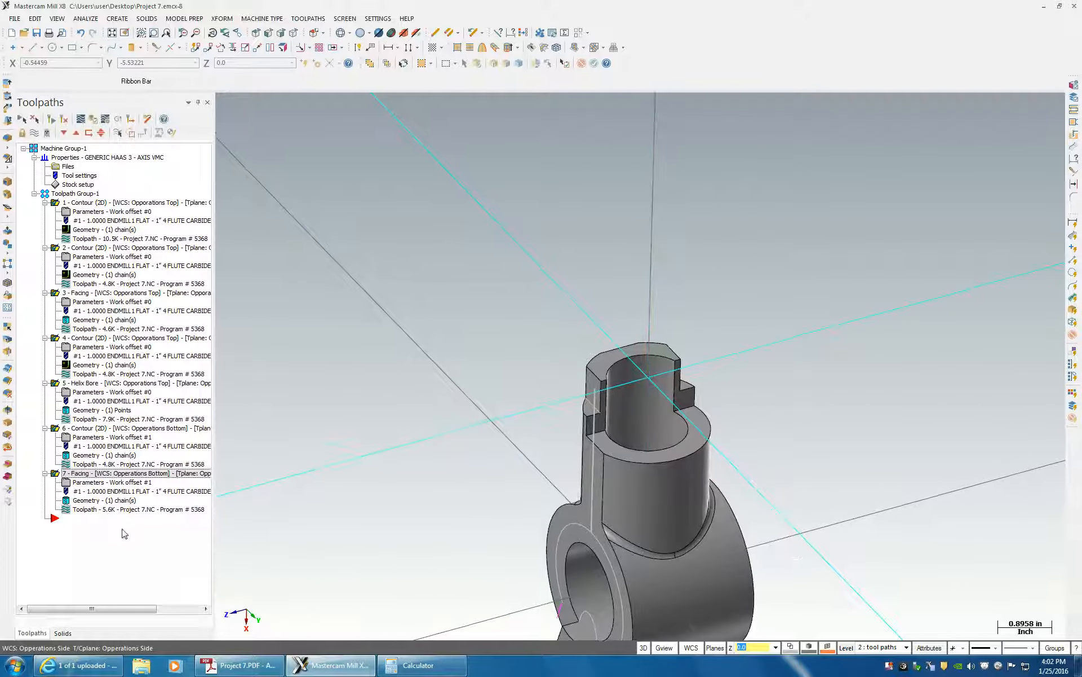
right_click(94, 519)
mouse_move(146, 201)
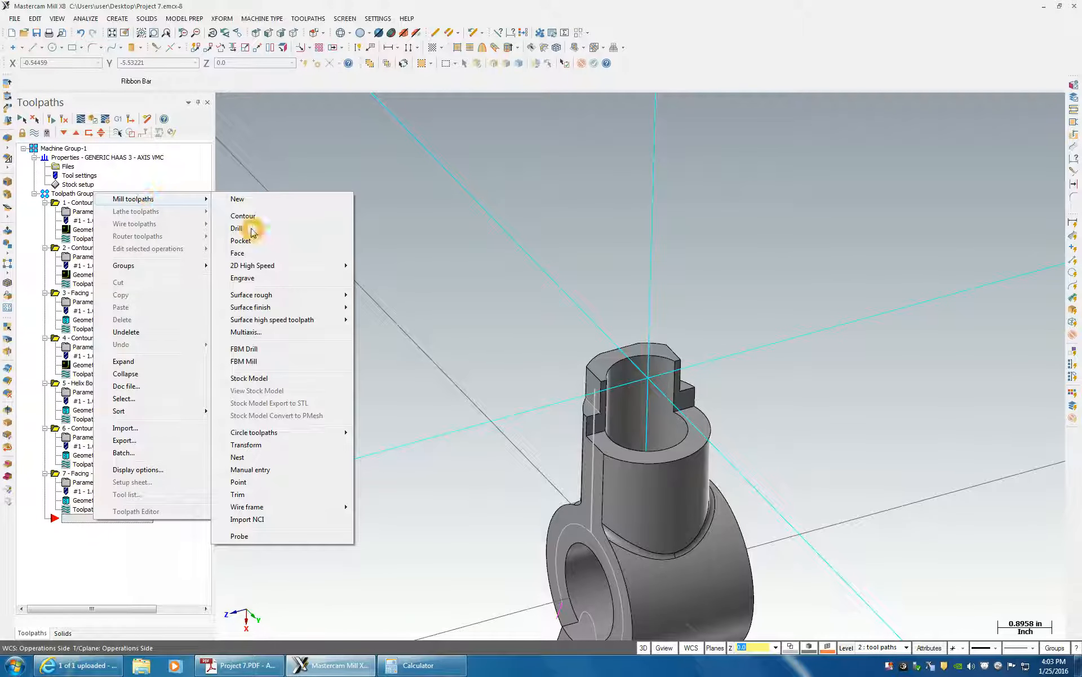
left_click(248, 221)
middle_click_drag(530, 416, 655, 383)
scroll(763, 415, "up", 3)
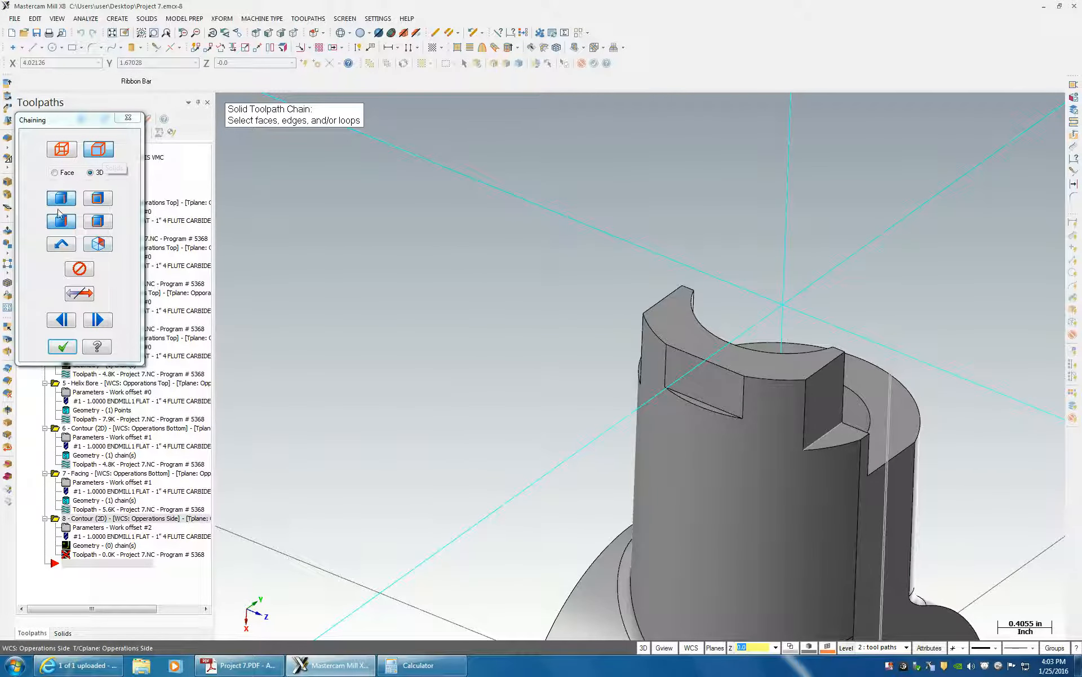
left_click(706, 401)
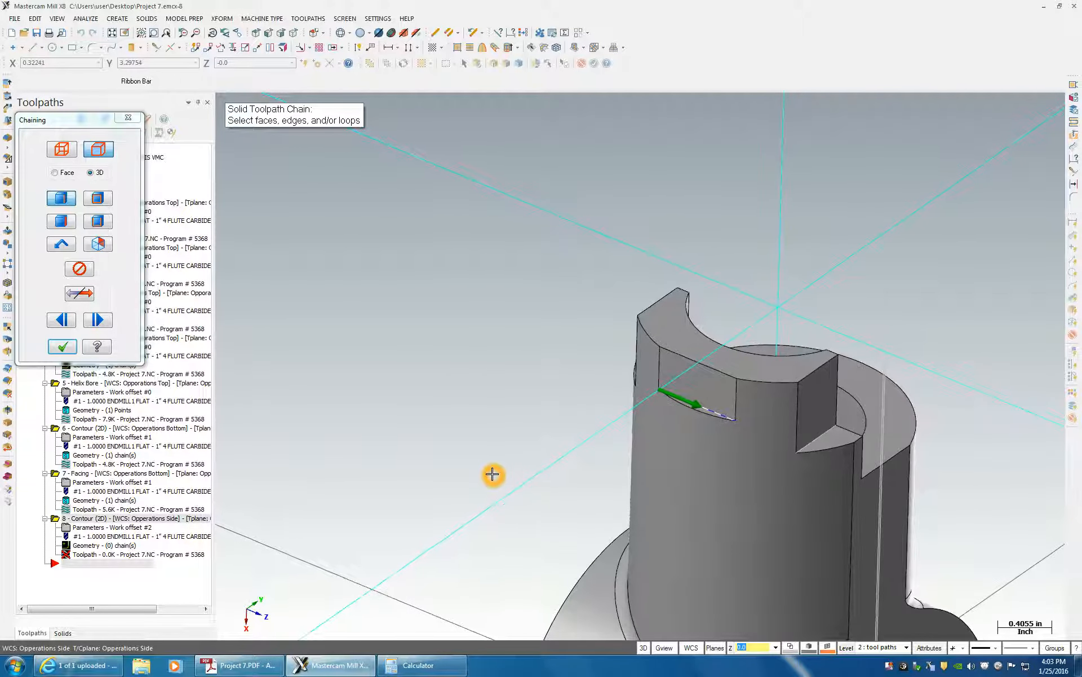
left_click(82, 293)
left_click(63, 346)
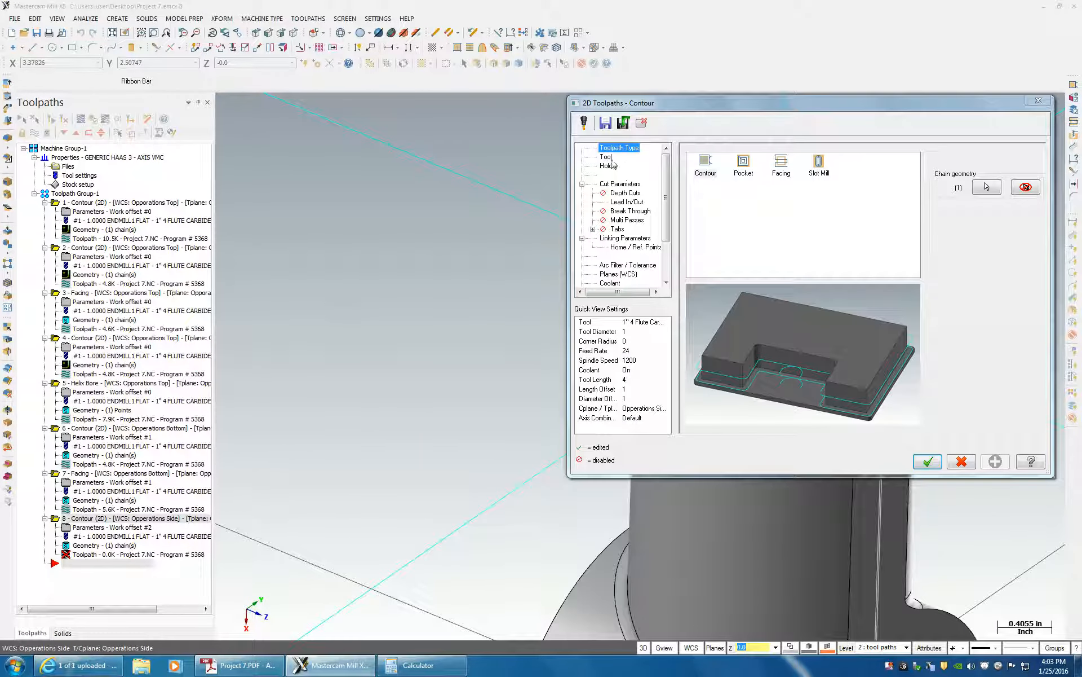
Step: Configure the side contour's lead in/out with only start and end extensions, entering 0.75 as the length percentage for both
left_click(608, 158)
double_click(730, 180)
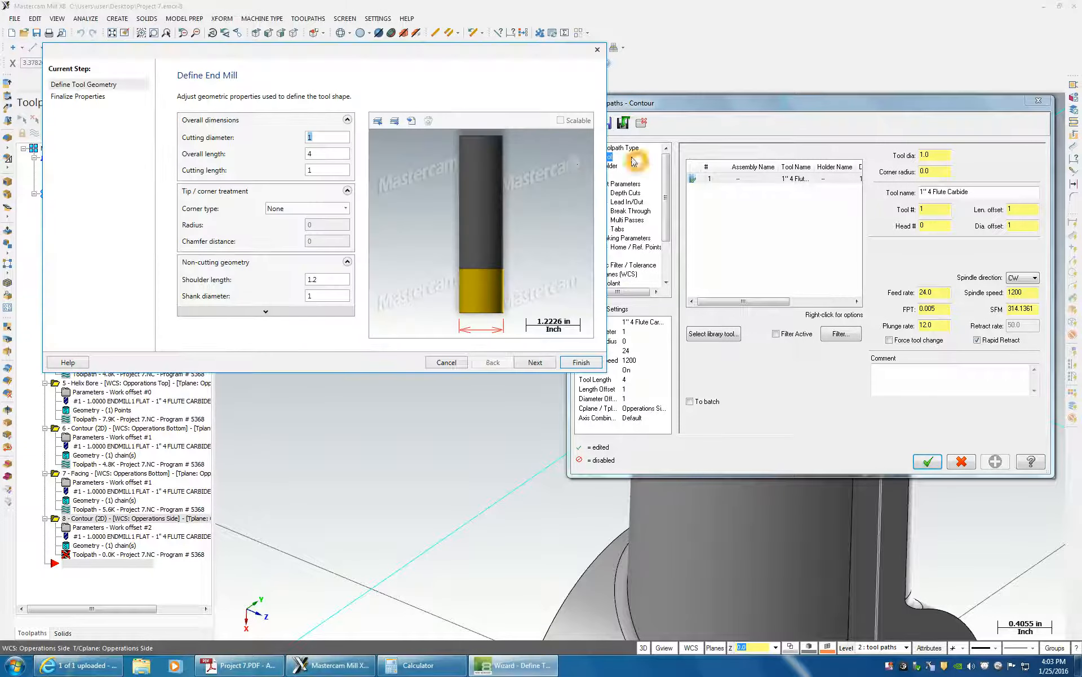
left_click(625, 184)
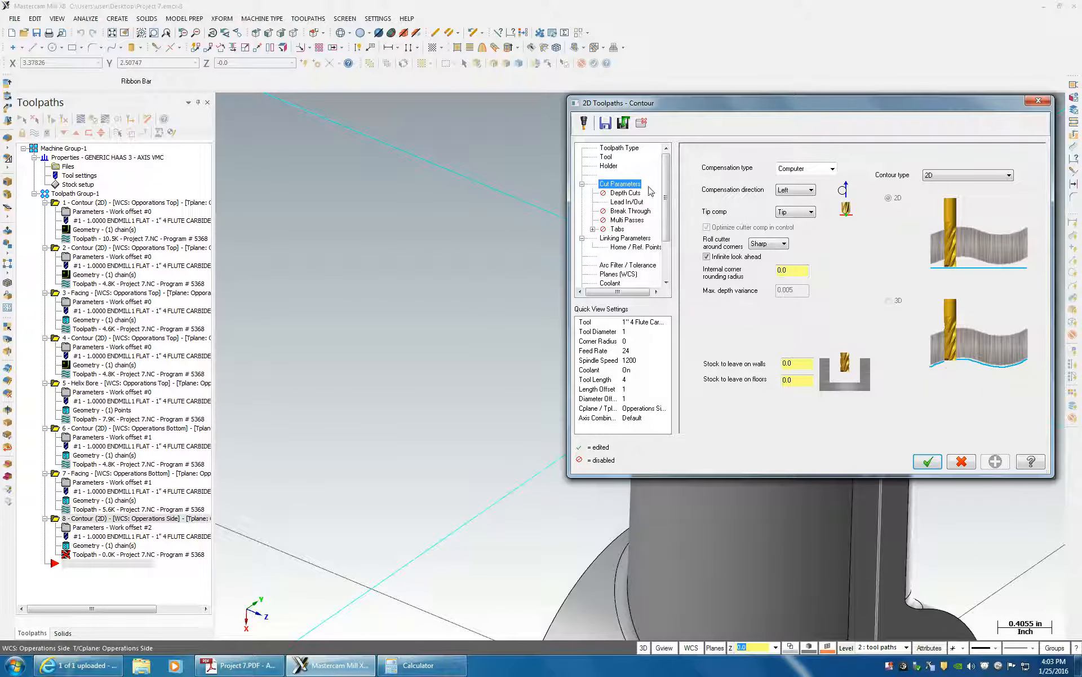
left_click(626, 200)
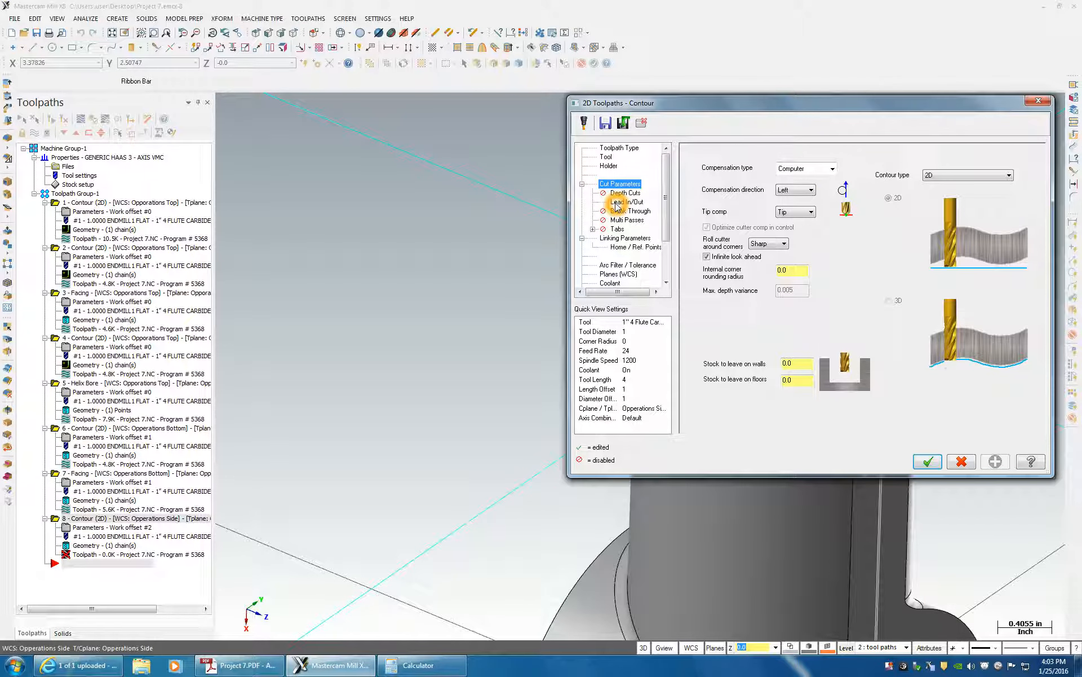
left_click(764, 380)
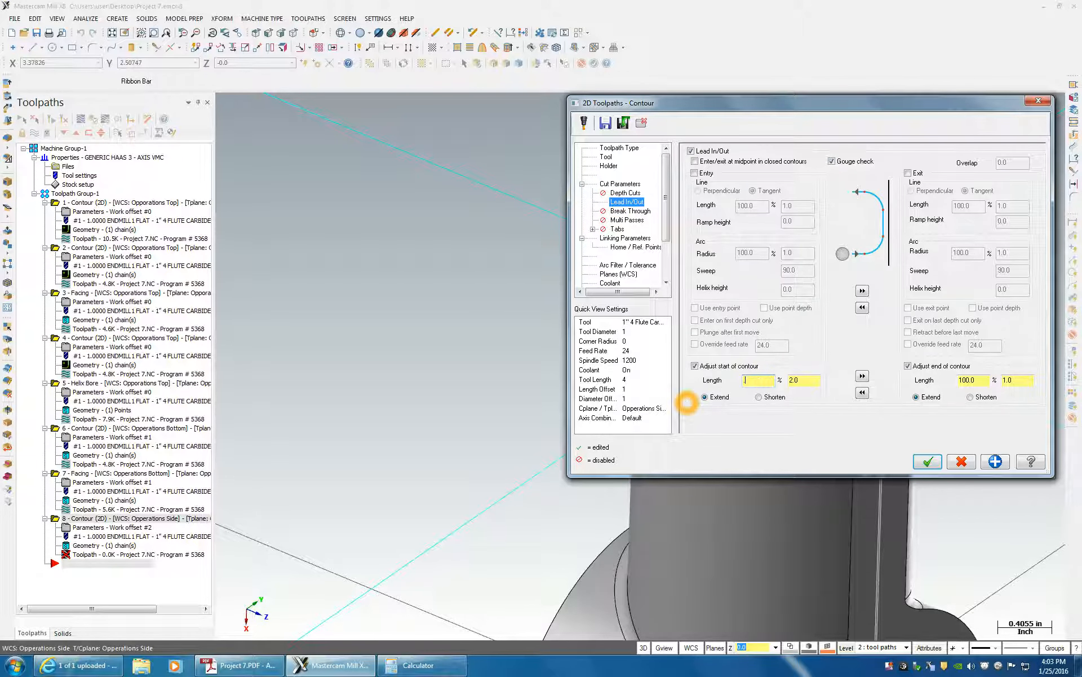
left_click_drag(980, 381, 891, 381)
type(".75")
key("Return")
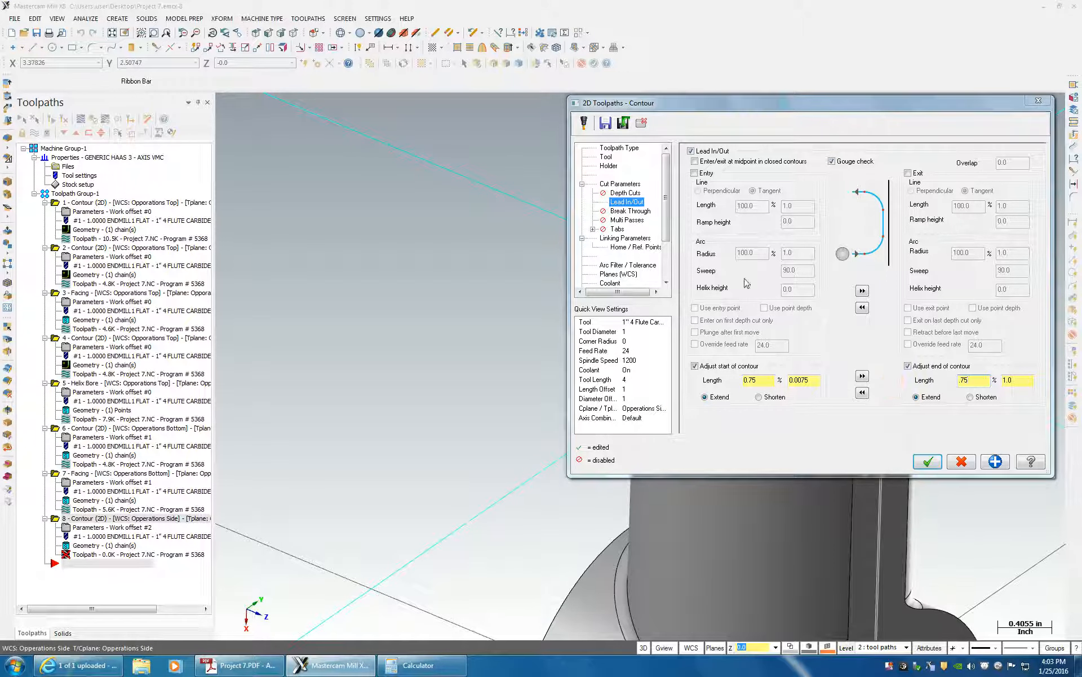
Step: Make the feed plane incremental, set the top of stock to 0.0 from a point on the boss's end flat, and accept the contour
left_click(627, 210)
left_click(617, 240)
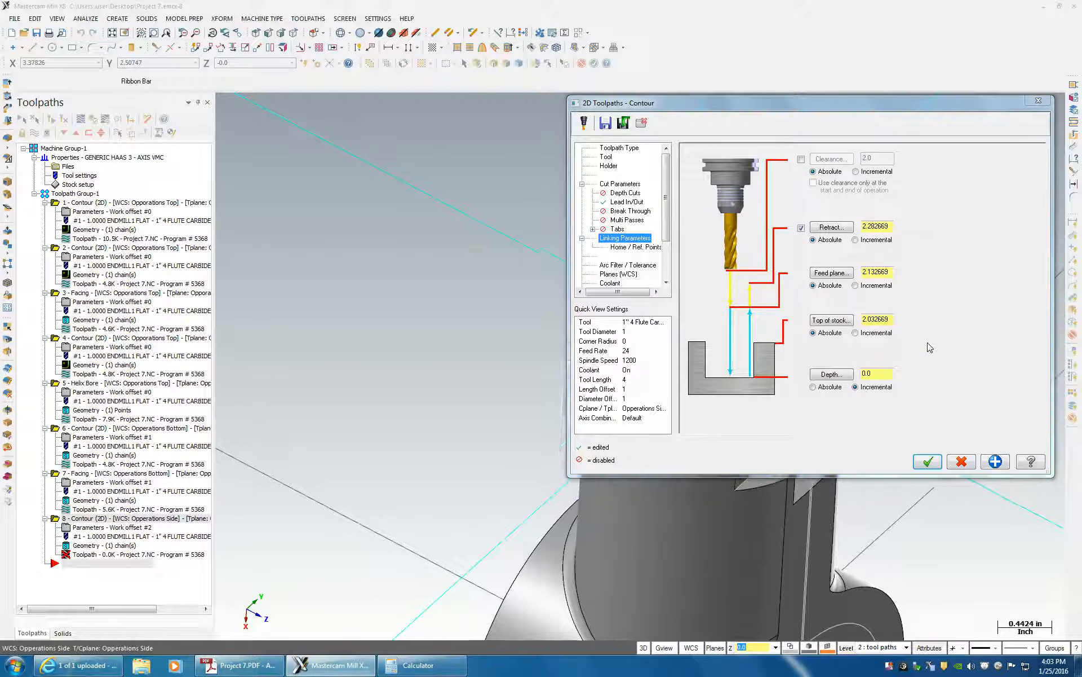
left_click(856, 333)
left_click(855, 285)
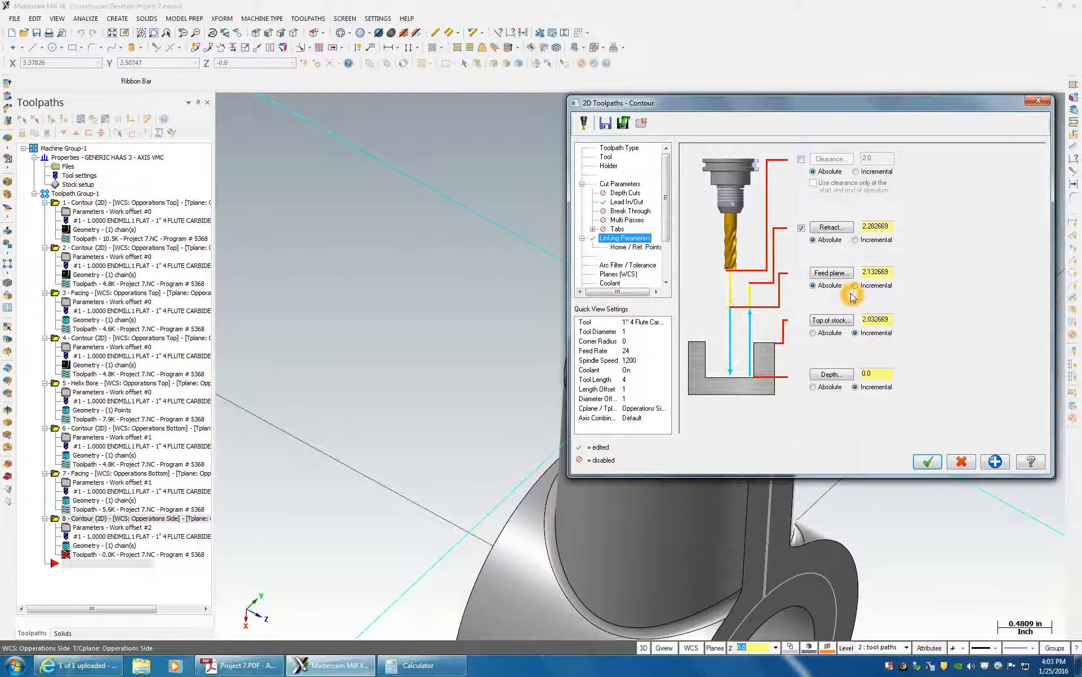
left_click(840, 320)
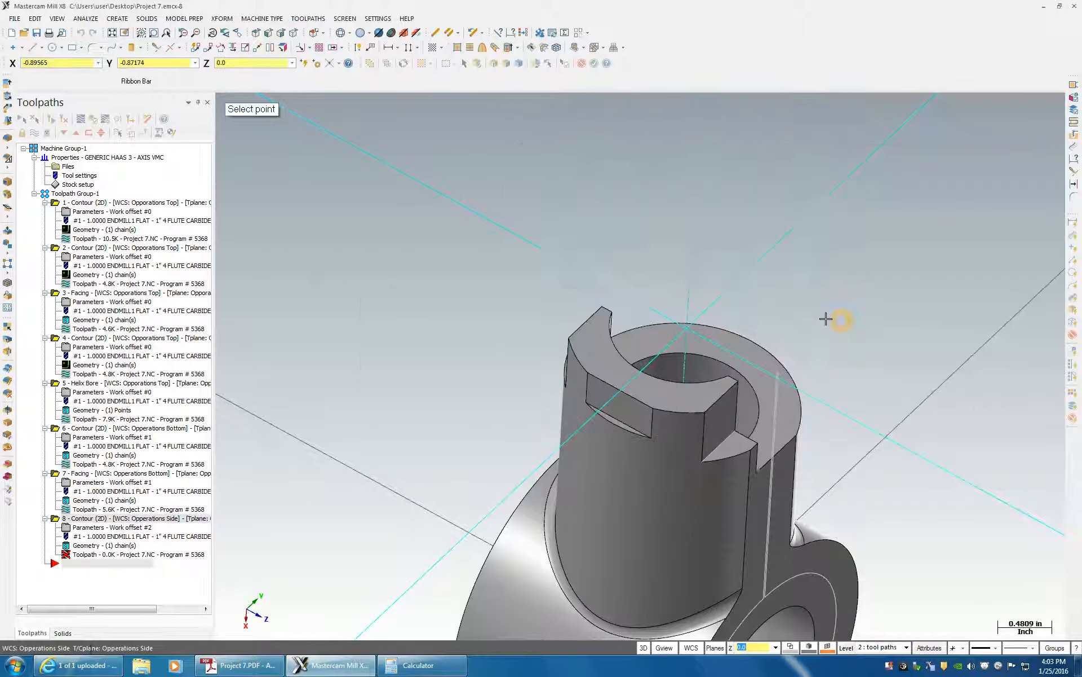
left_click(617, 314)
left_click(877, 320)
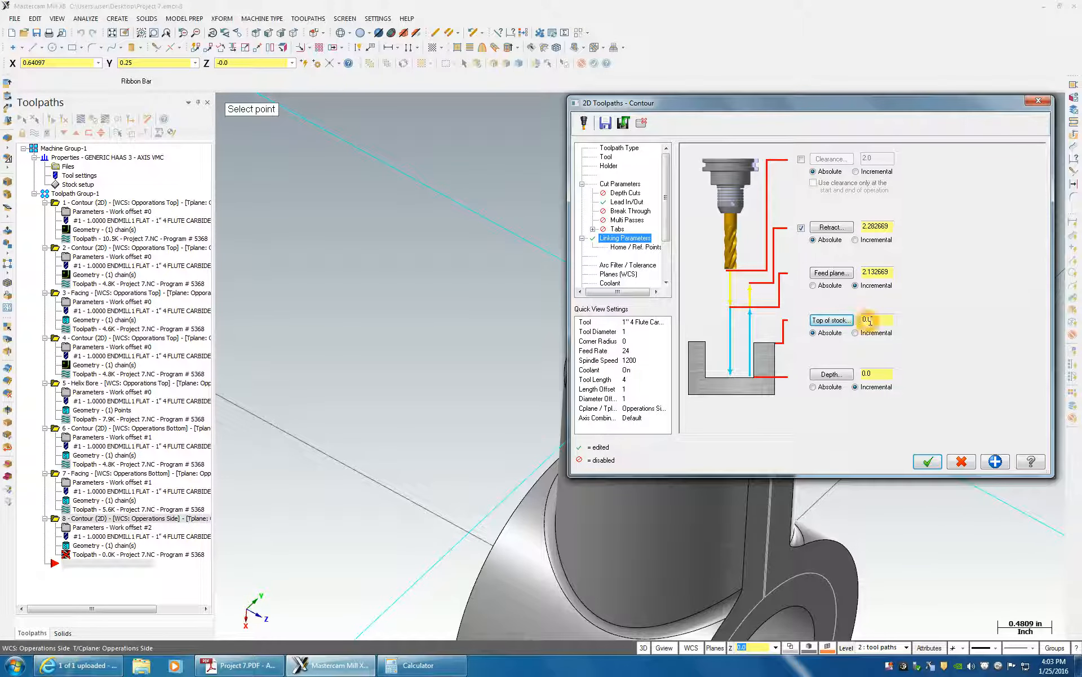
scroll(883, 391, "down", 3)
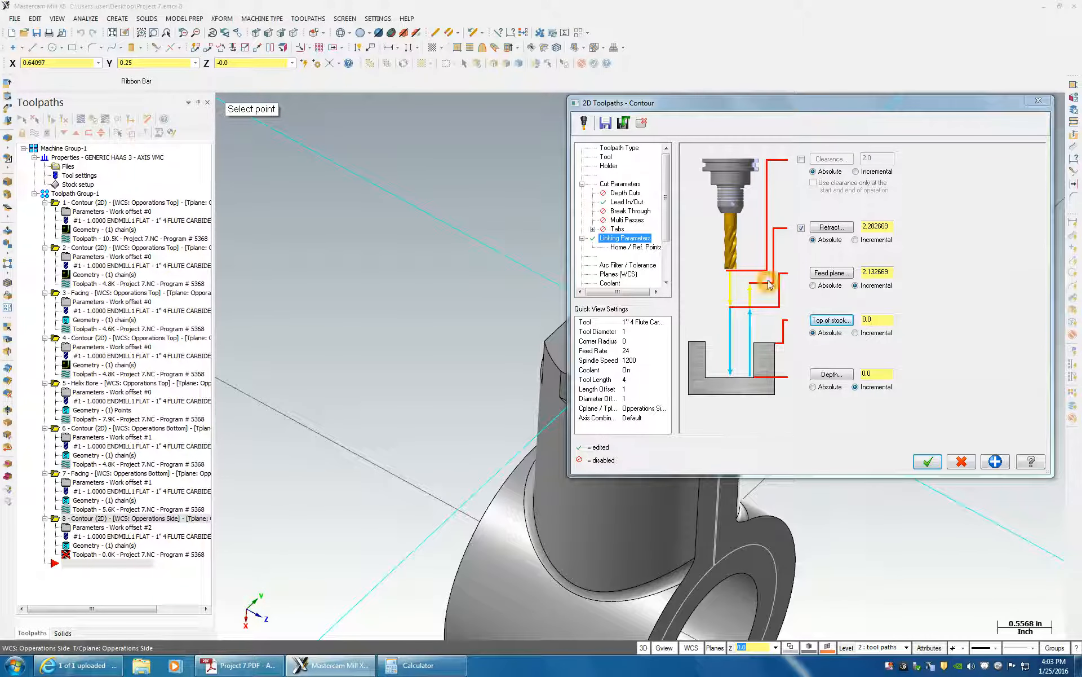
left_click(927, 462)
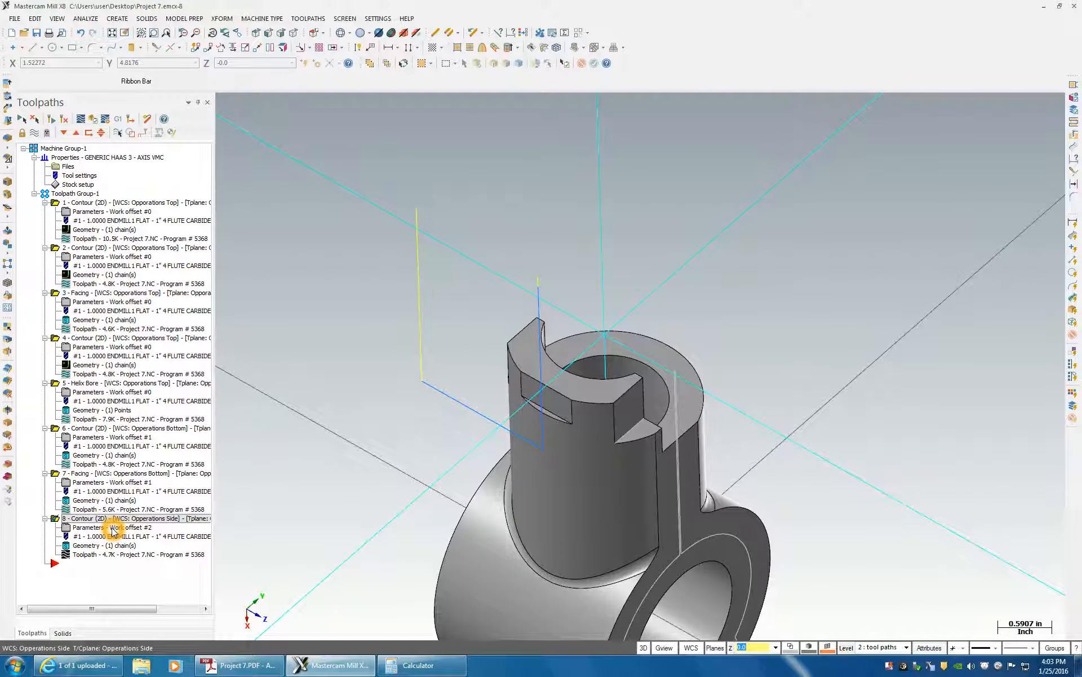
Step: Reopen the side contour's linking parameters, show the Casting level, and set the top of stock to 0.125 from the casting boss's end face
middle_click_drag(524, 448, 573, 391)
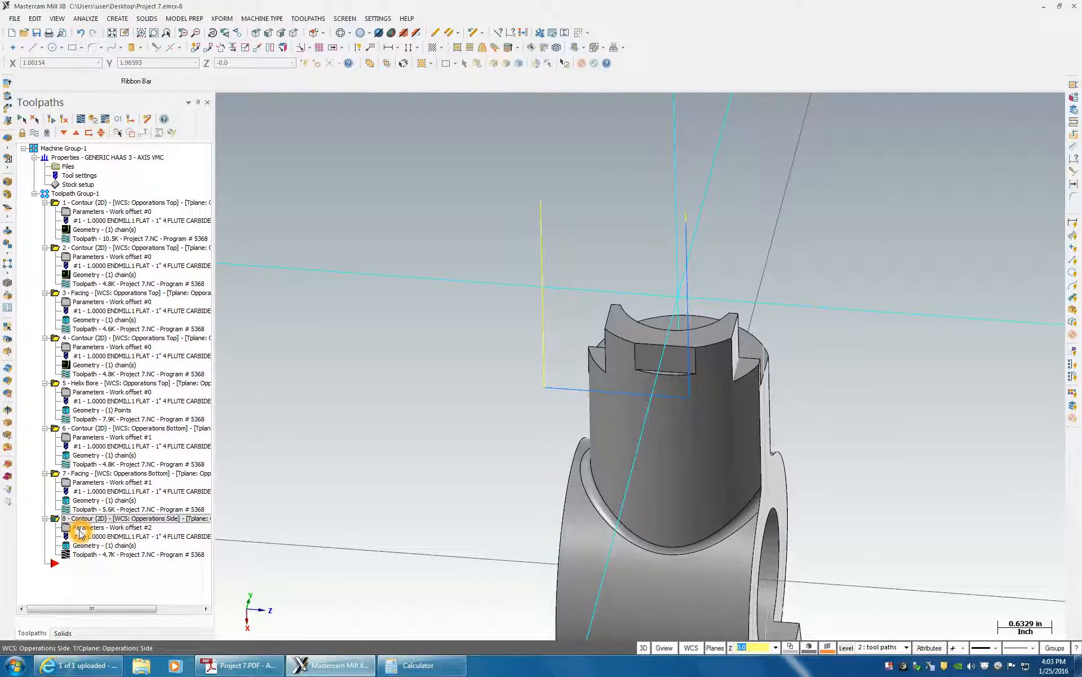
left_click(84, 527)
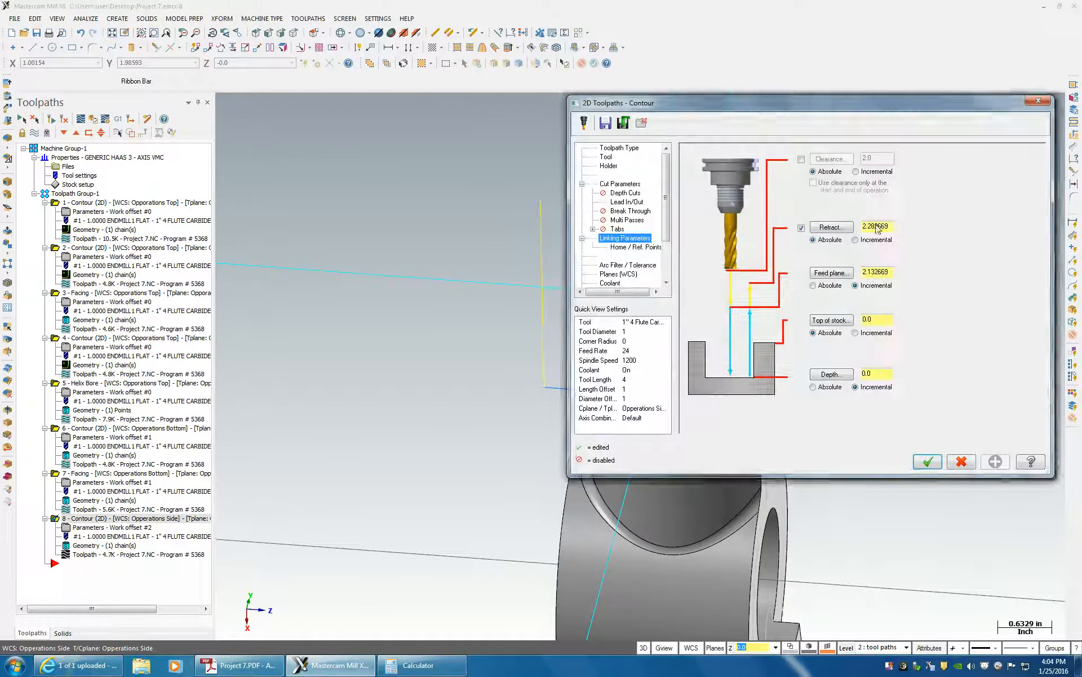
left_click(832, 319)
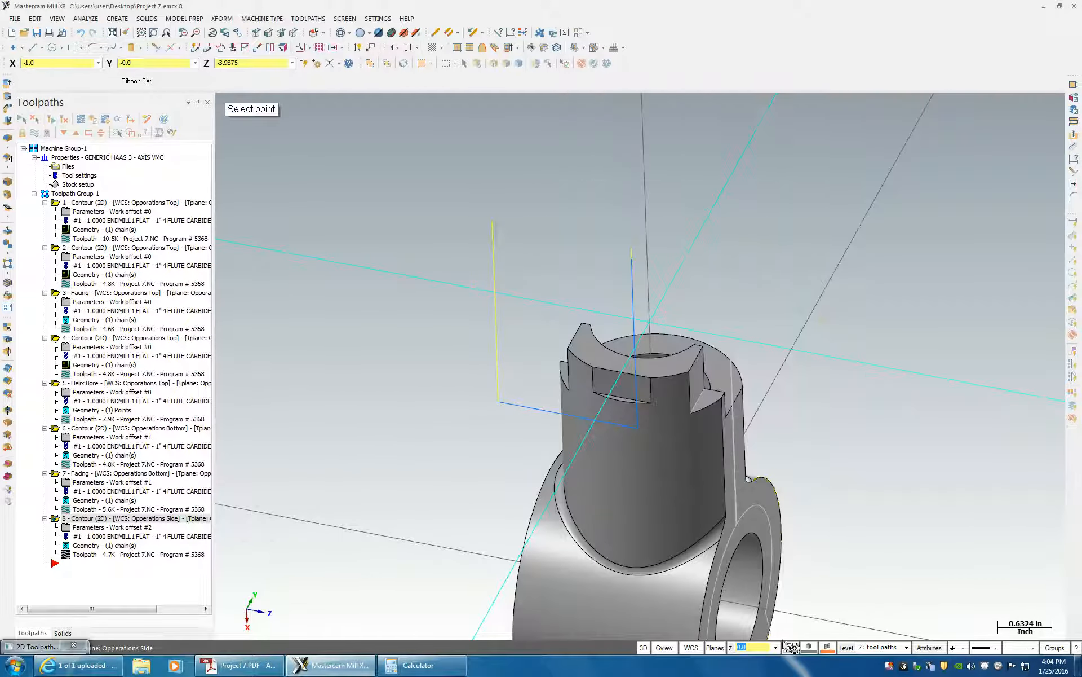
left_click(846, 648)
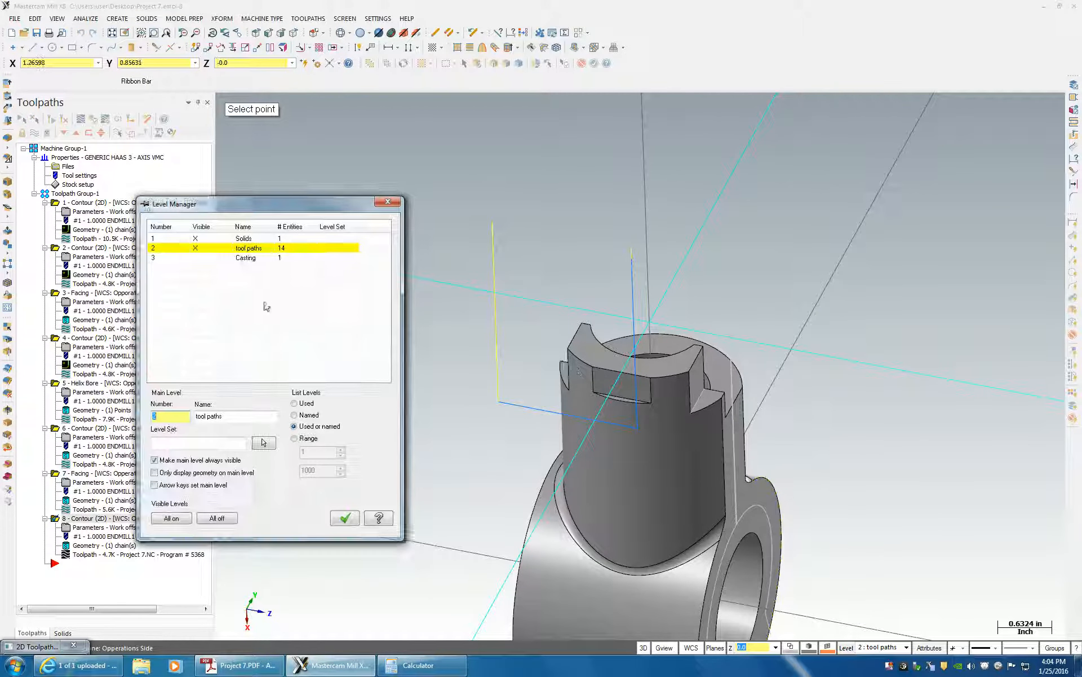
left_click(196, 257)
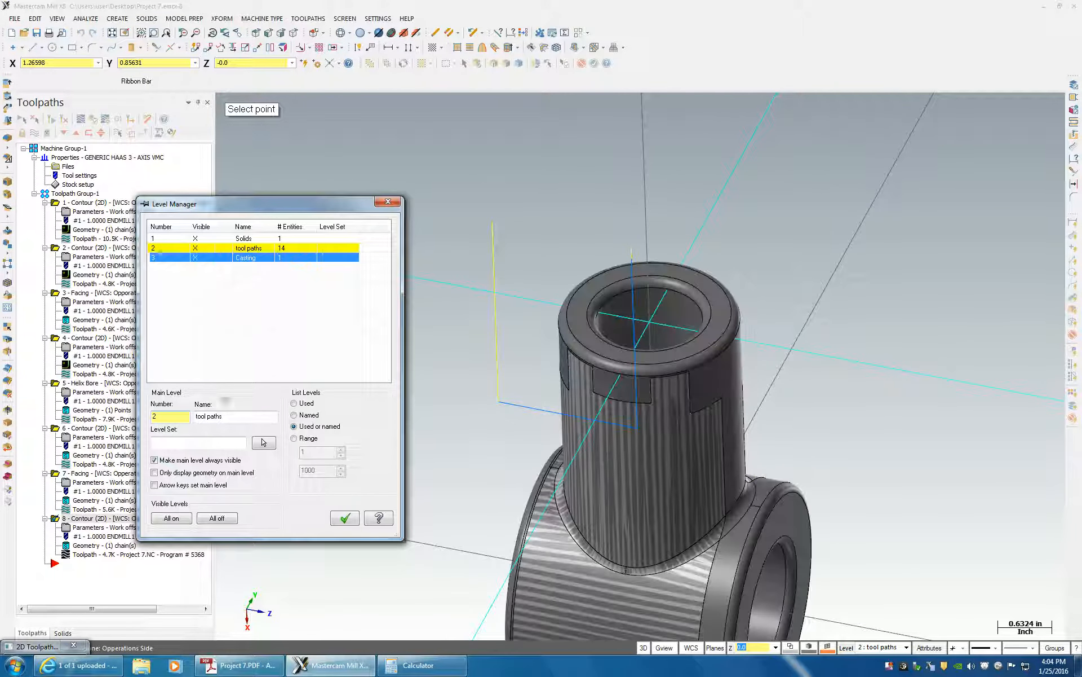
left_click(593, 336)
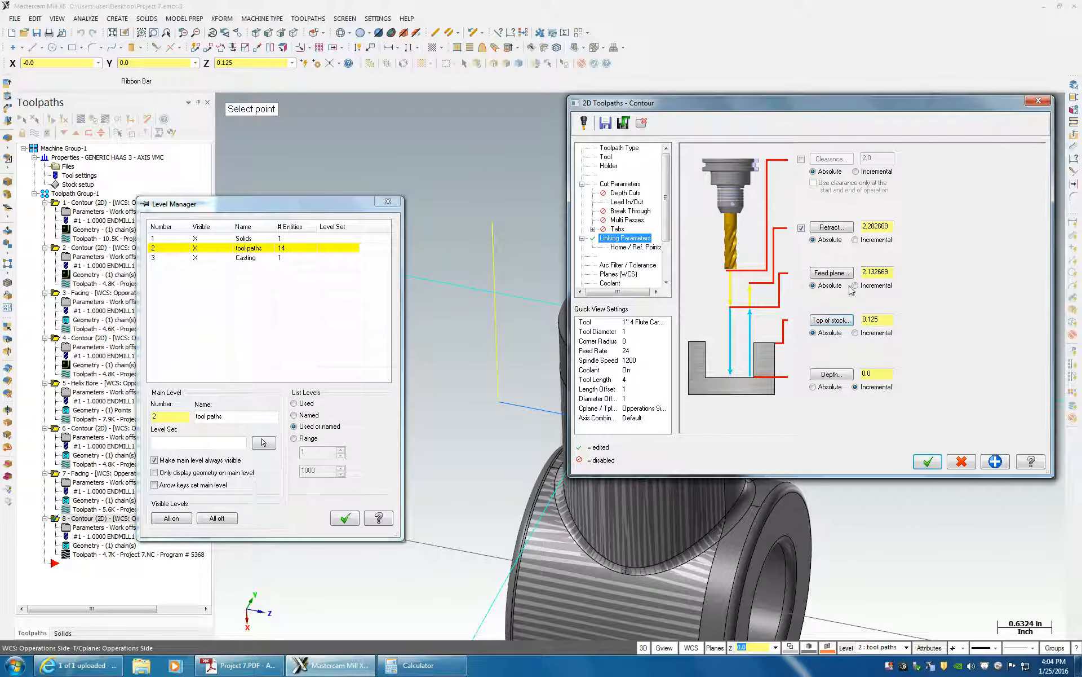
Step: Set the side contour's absolute feed plane to 0.225 and retract to 0.5, then accept and regenerate the toolpath
double_click(891, 272)
left_click(832, 274)
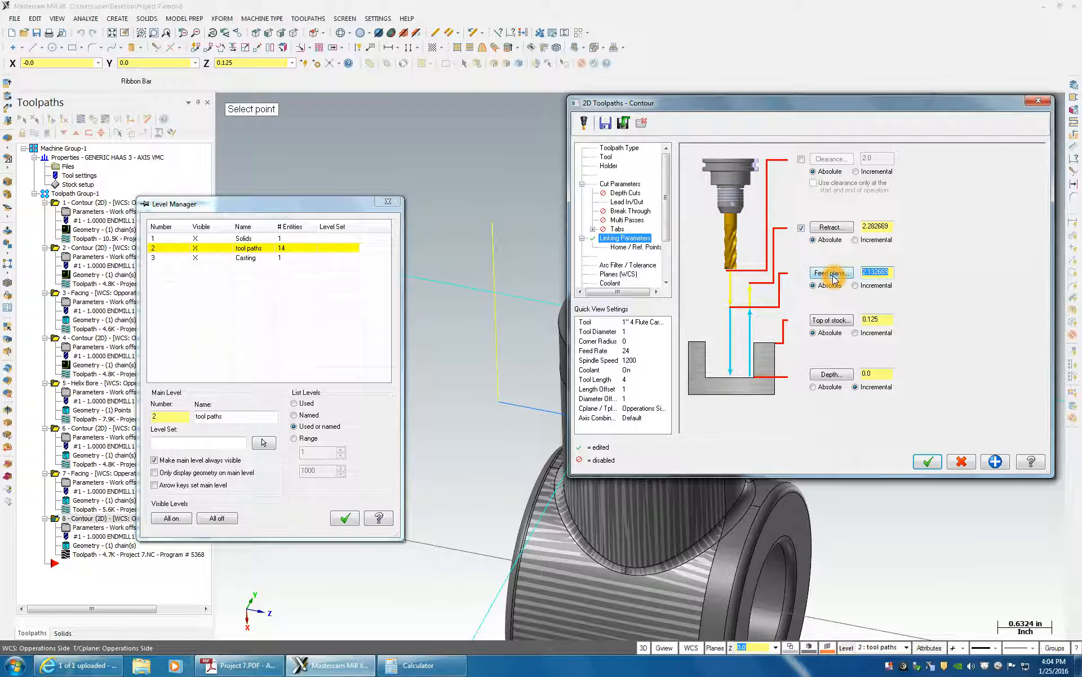
double_click(877, 227)
key("BackSpace")
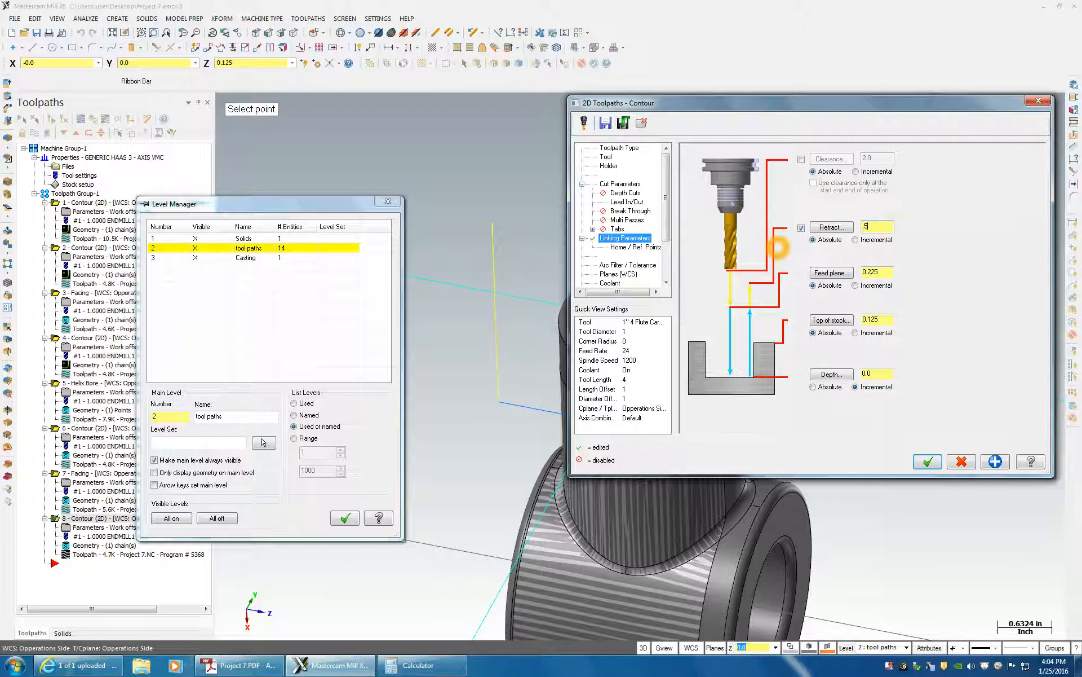
left_click(822, 375)
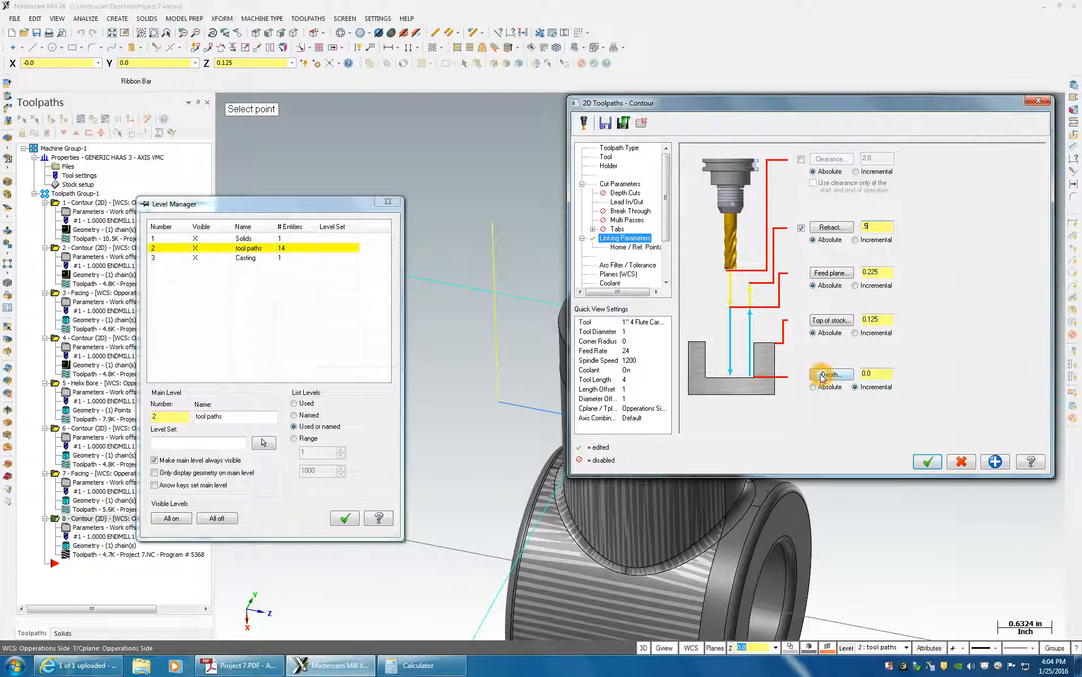
left_click(928, 461)
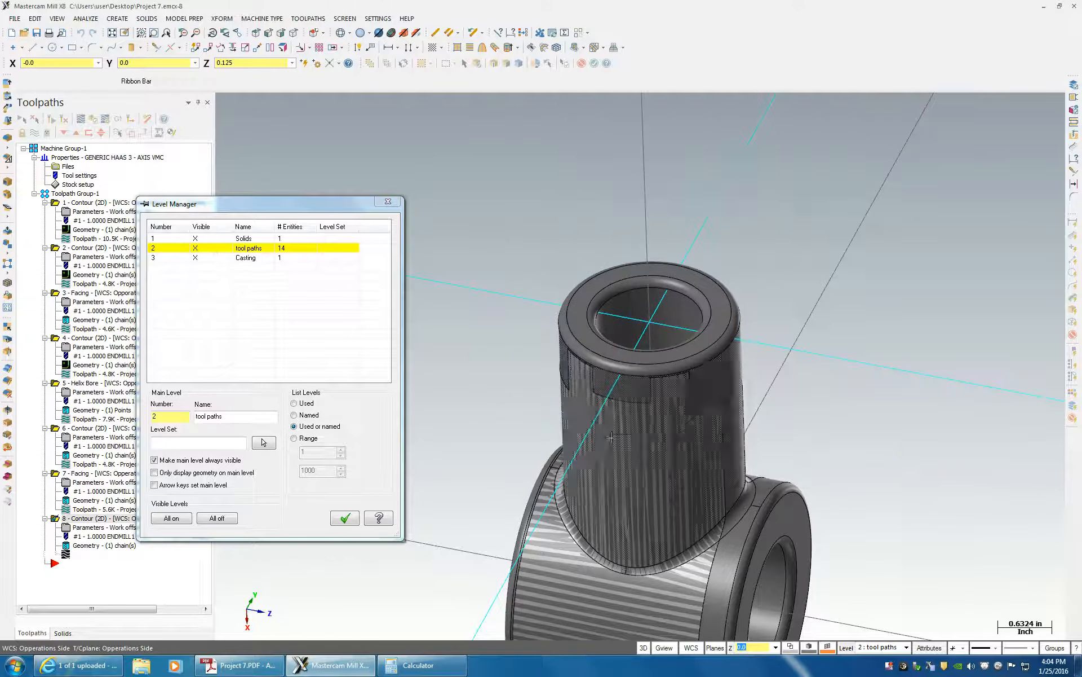
left_click(345, 517)
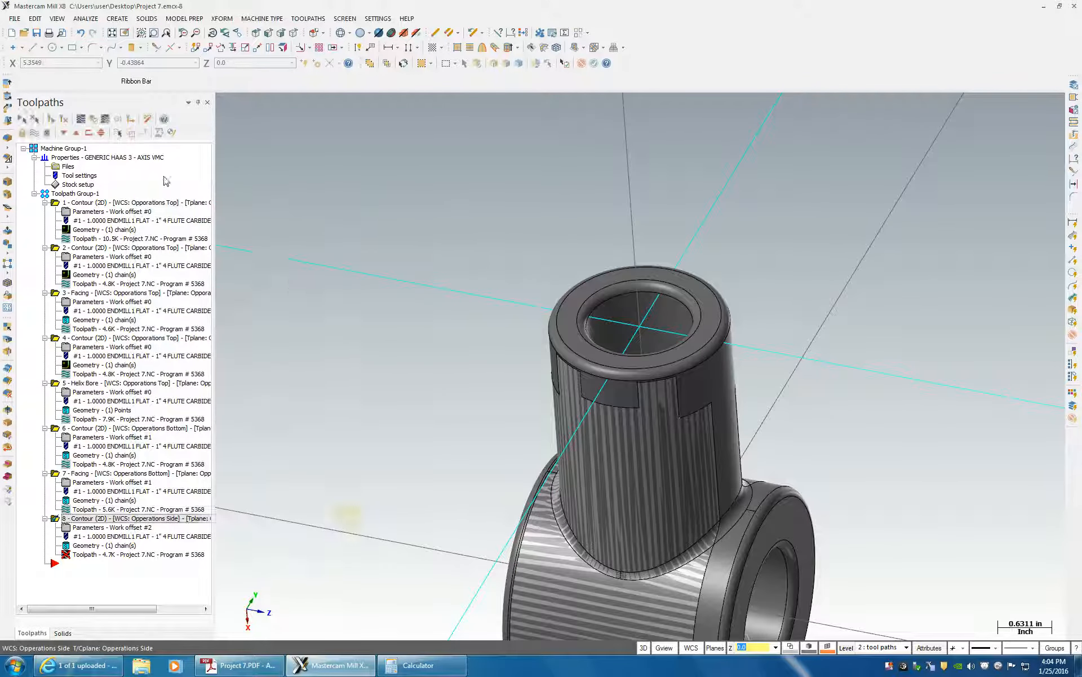
mouse_move(563, 406)
middle_mouse_down()
mouse_move(609, 446)
mouse_move(587, 439)
mouse_move(713, 456)
mouse_move(670, 463)
middle_mouse_up()
Step: Set the side contour's start extension length to 100% in the lead in/out settings and regenerate the toolpath
left_click(78, 547)
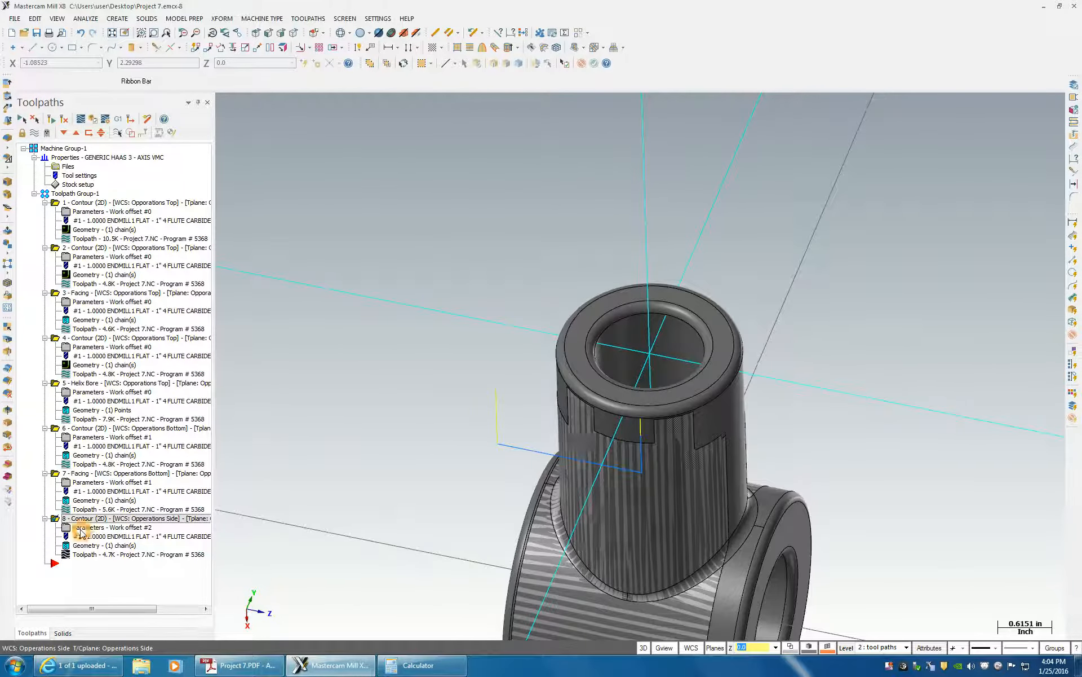
left_click(84, 529)
left_click(625, 202)
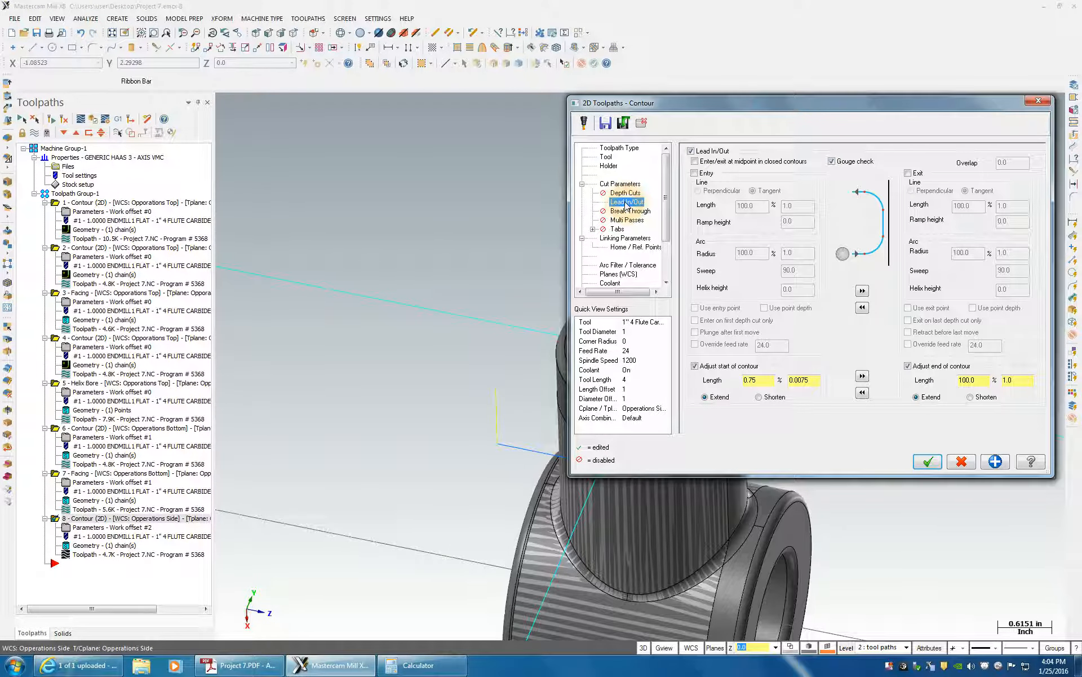
double_click(969, 379)
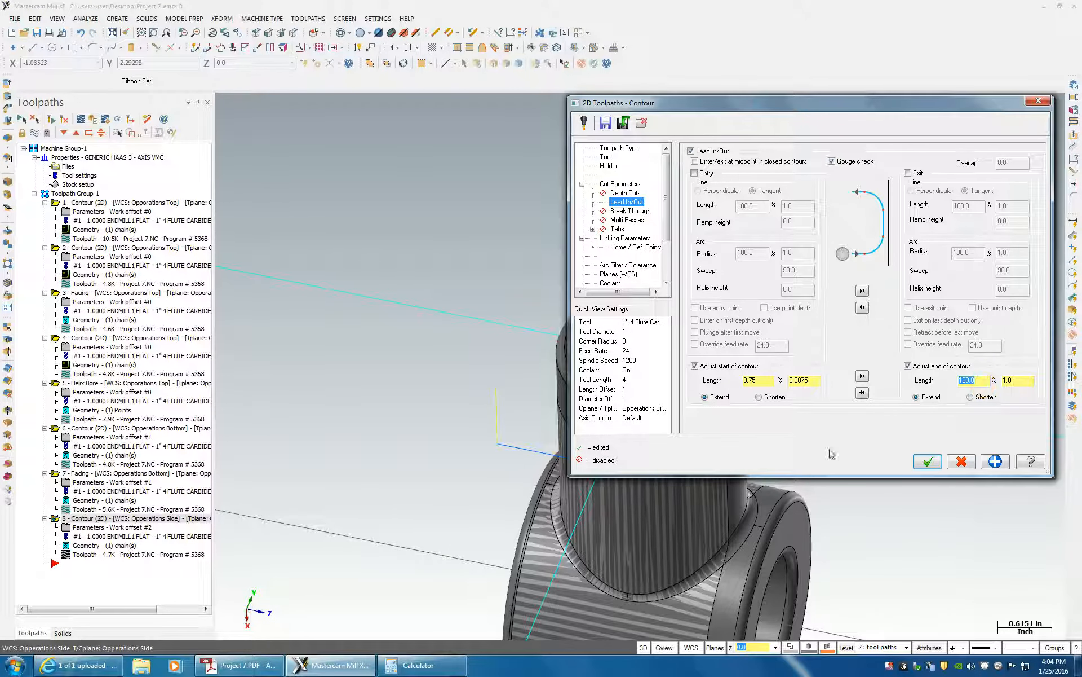
double_click(755, 379)
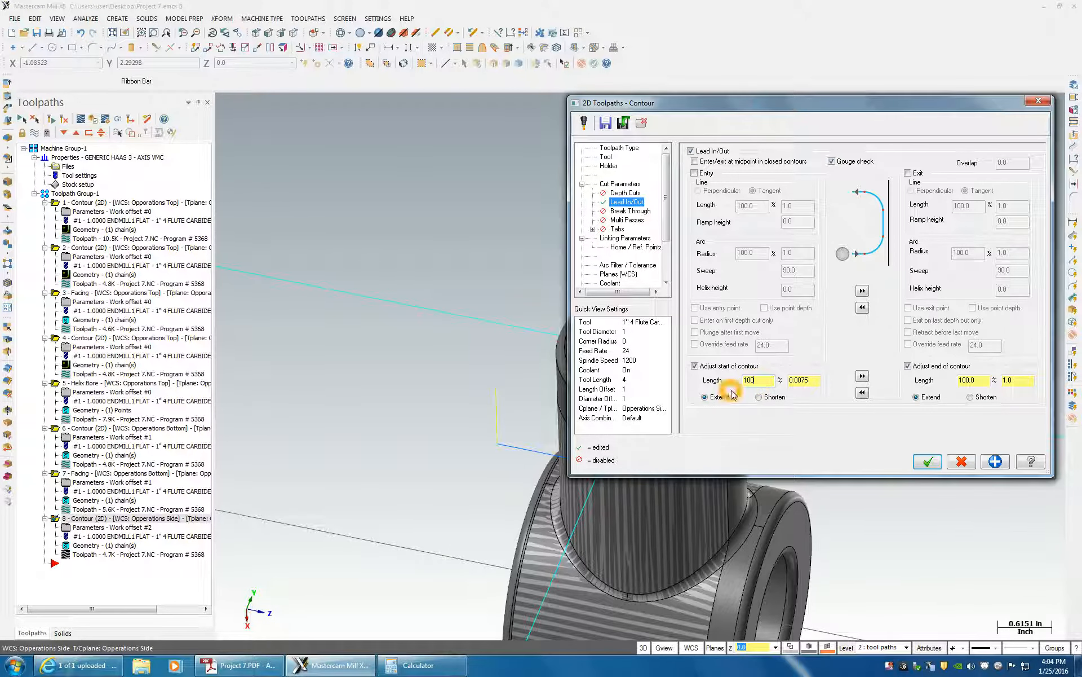
left_click(717, 381)
left_click(927, 460)
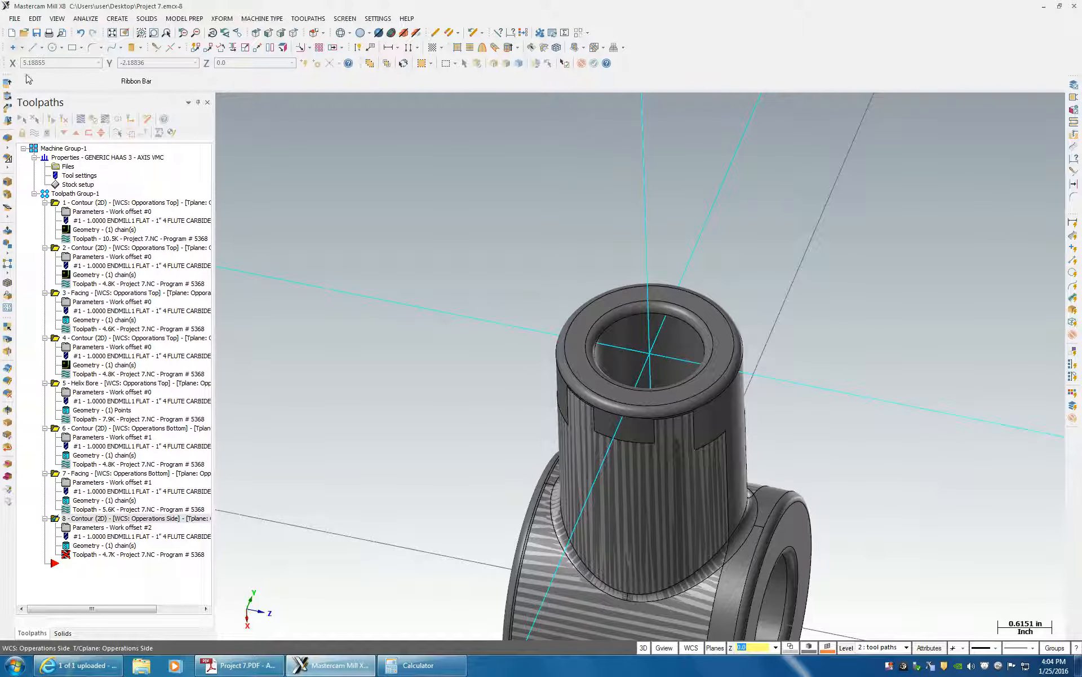
left_click(62, 134)
Step: Hide the Casting level to leave the solid part and tool paths levels displayed
middle_click_drag(406, 357, 810, 656)
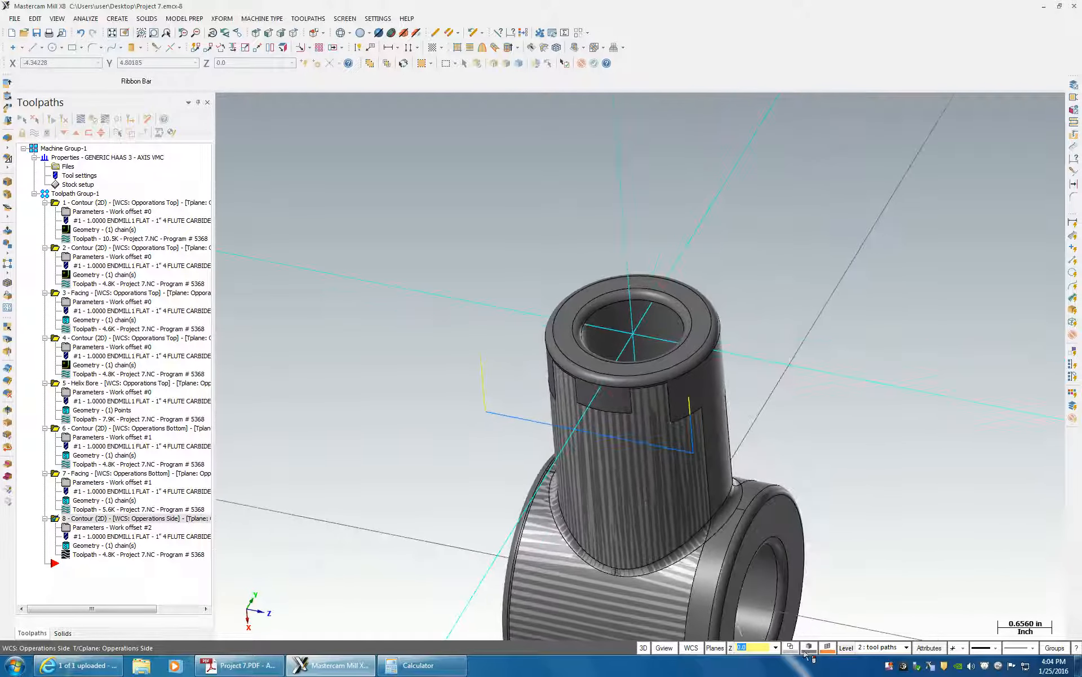
left_click(847, 647)
left_click(195, 258)
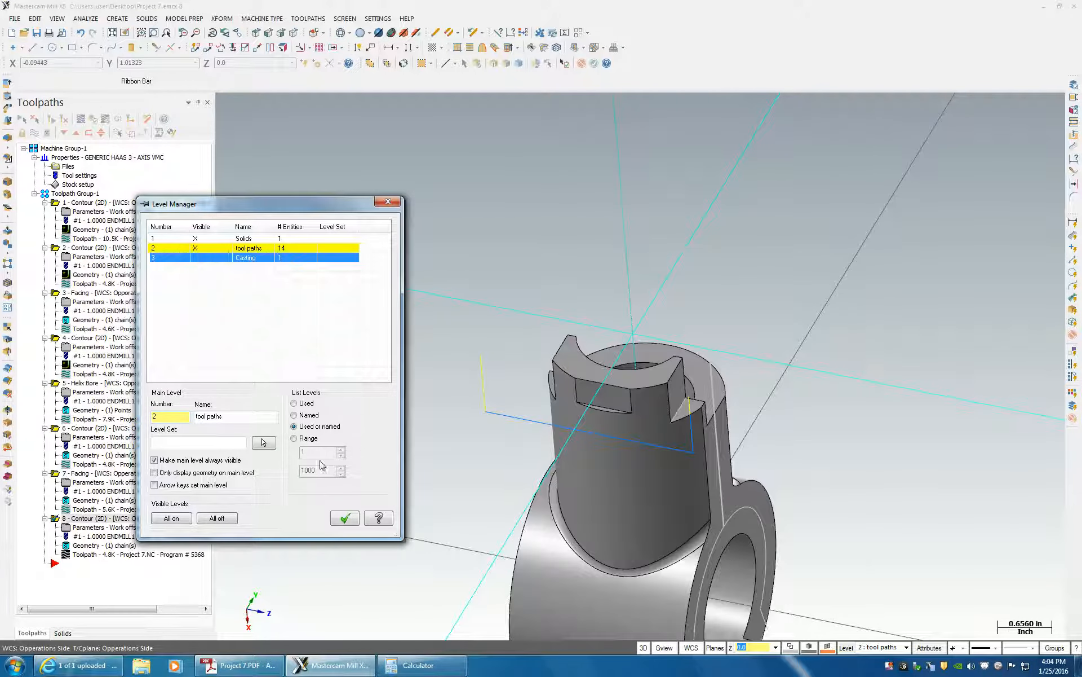
left_click(345, 518)
Step: Create a 2D contour toolpath in the side setup, chained along the straight edge where the half-round ledge meets its wall
middle_click_drag(375, 492, 442, 430)
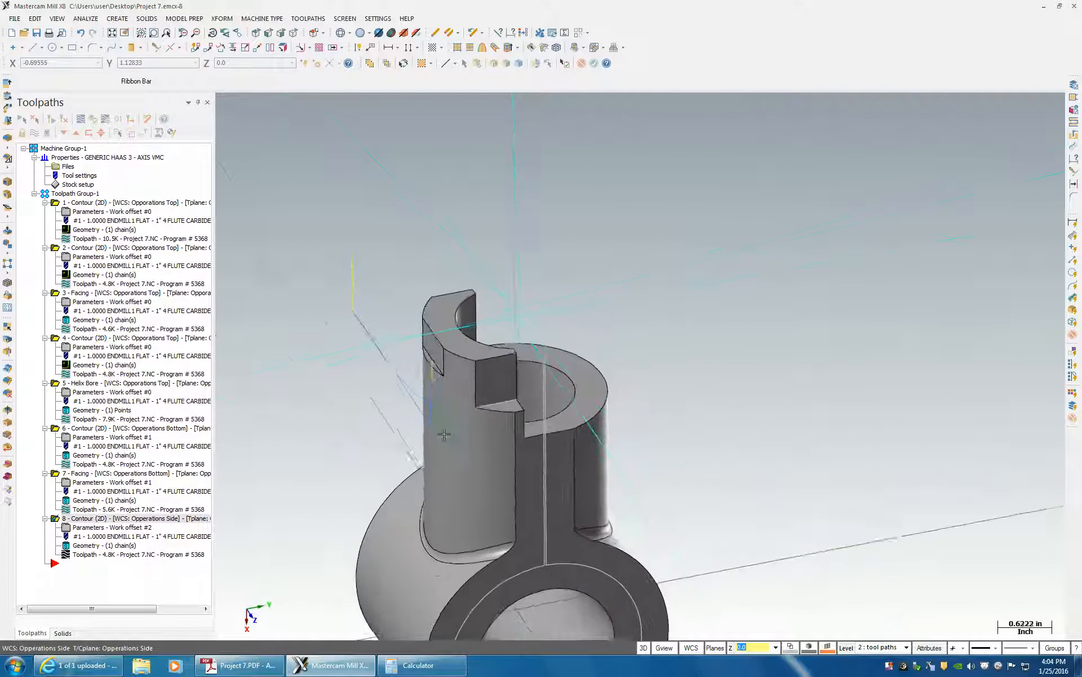
middle_click_drag(446, 333, 408, 265)
middle_click_drag(434, 389, 511, 460)
middle_click_drag(542, 406, 128, 26)
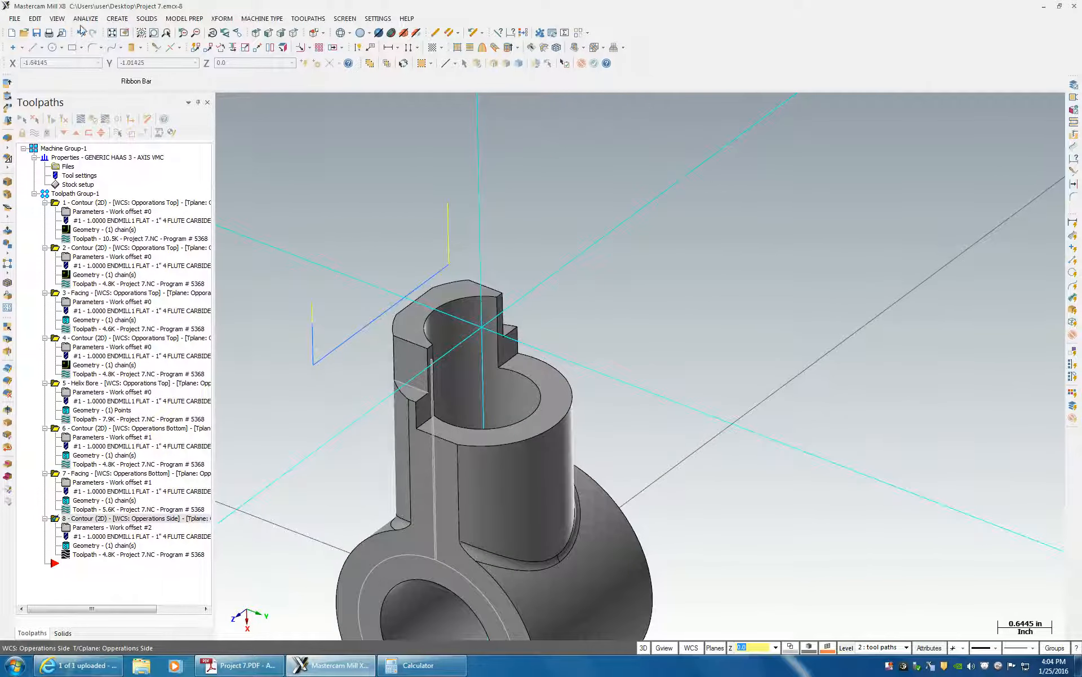
right_click(84, 563)
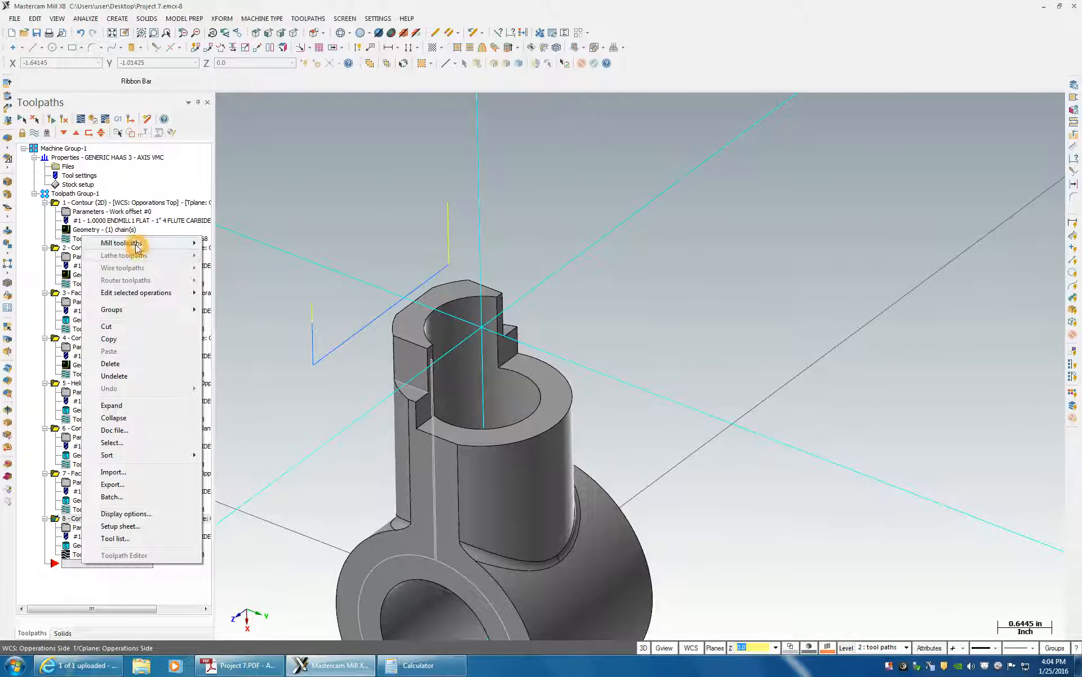
mouse_move(141, 242)
left_click(237, 289)
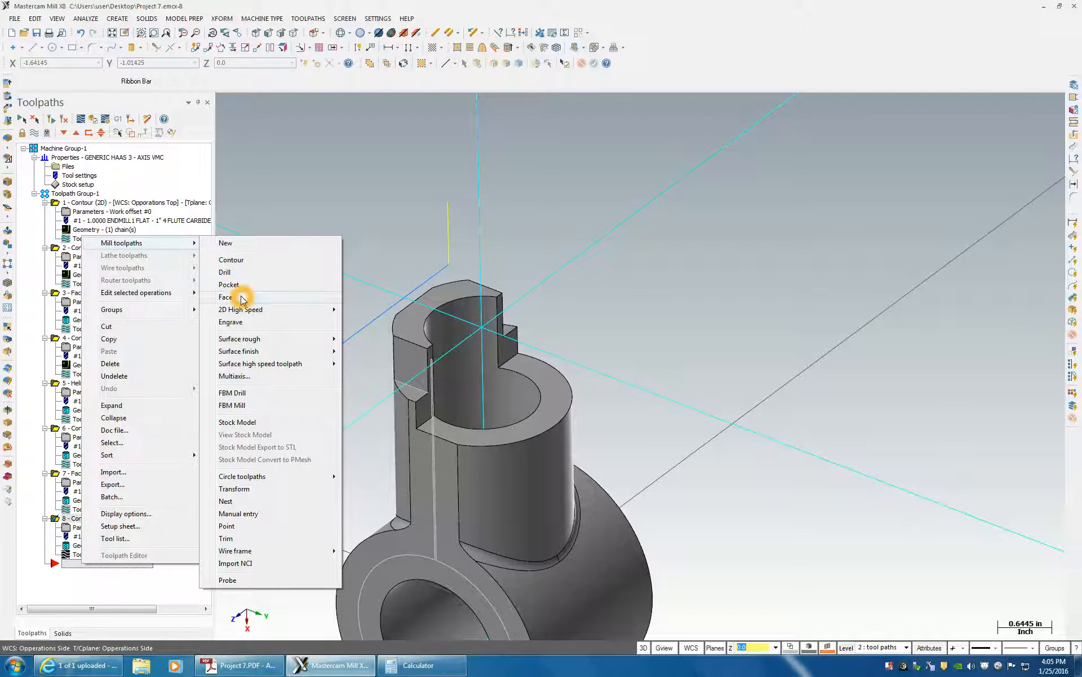
left_click(240, 260)
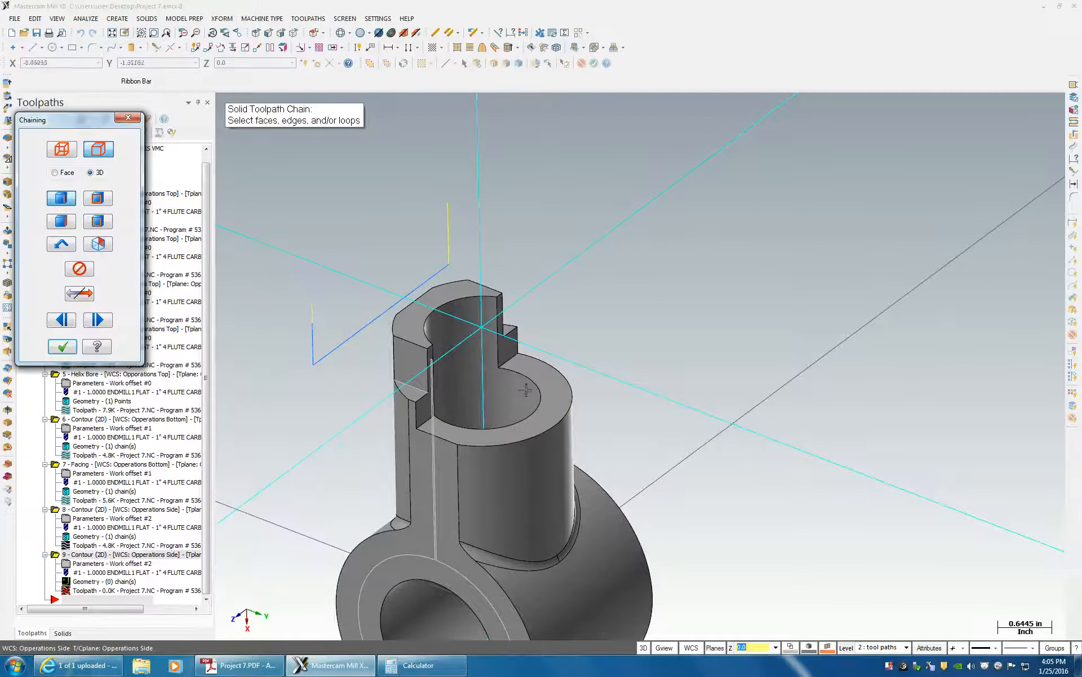
left_click(514, 361)
middle_click_drag(515, 359, 536, 350)
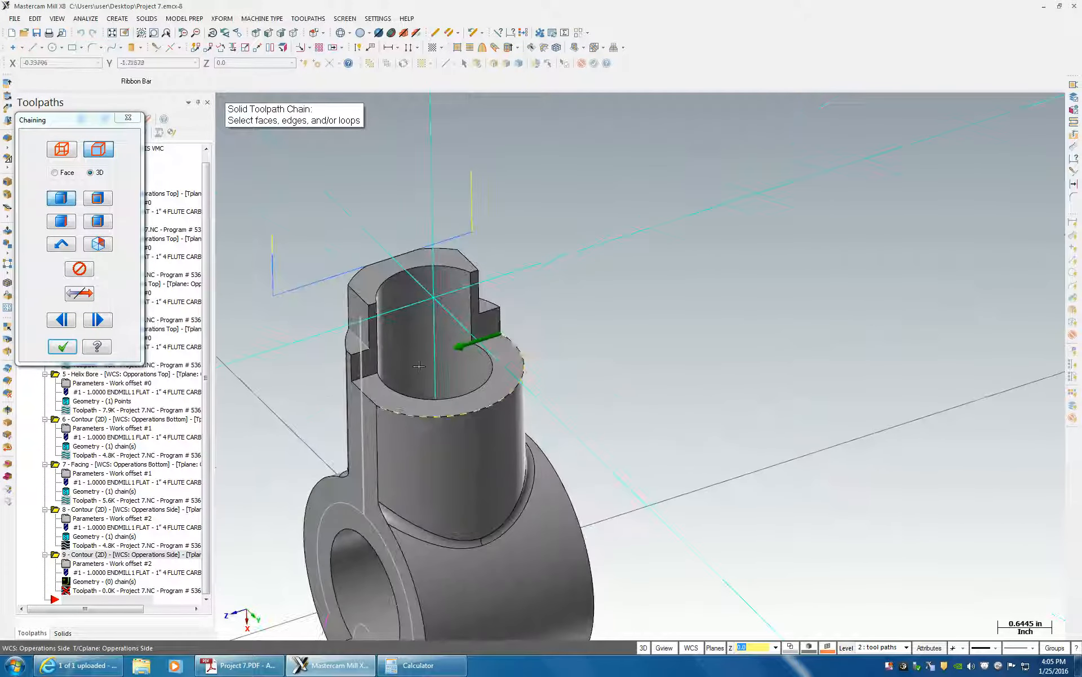
left_click(63, 346)
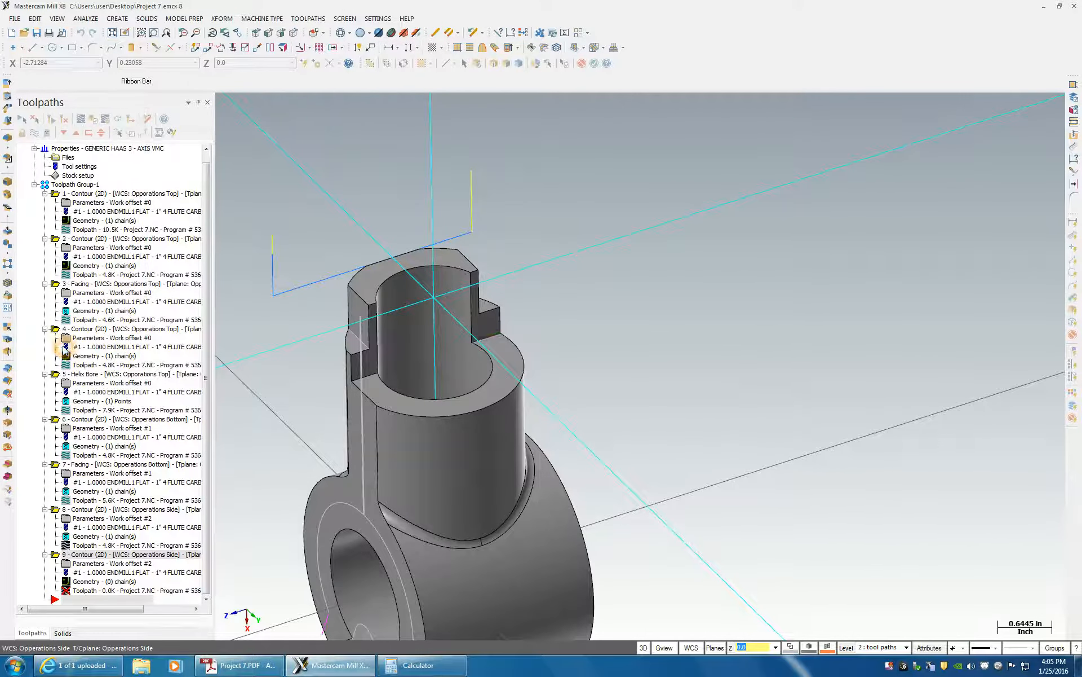
Step: Select the 1" 4 flute carbide end mill for the ledge contour and open its cut parameters
left_click(606, 158)
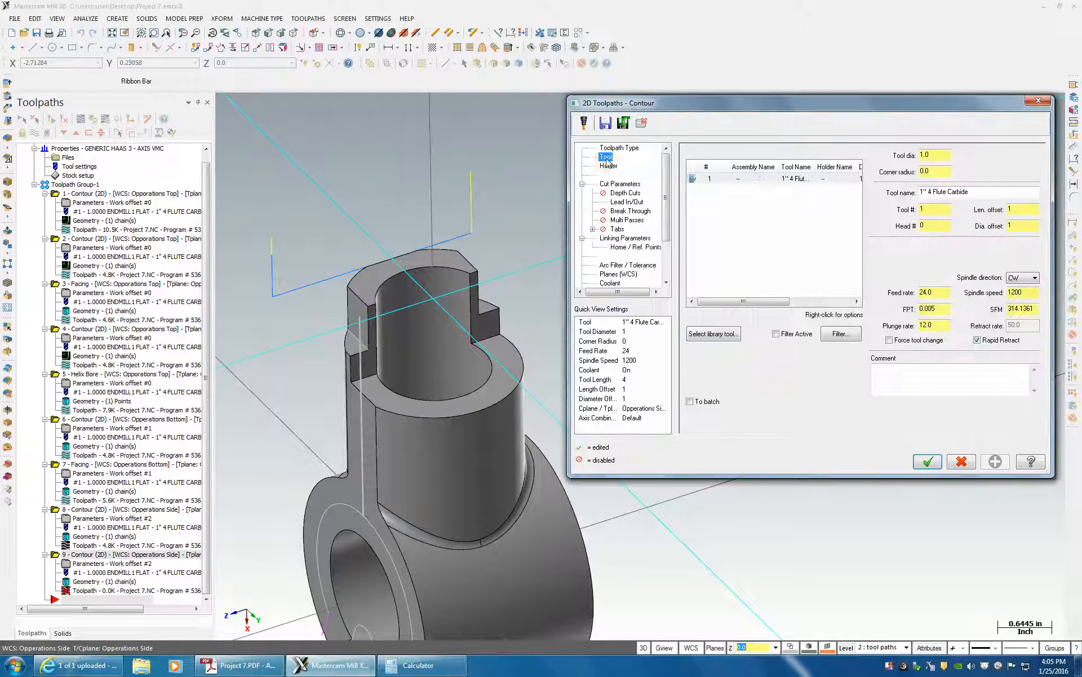
left_click(782, 180)
left_click(610, 181)
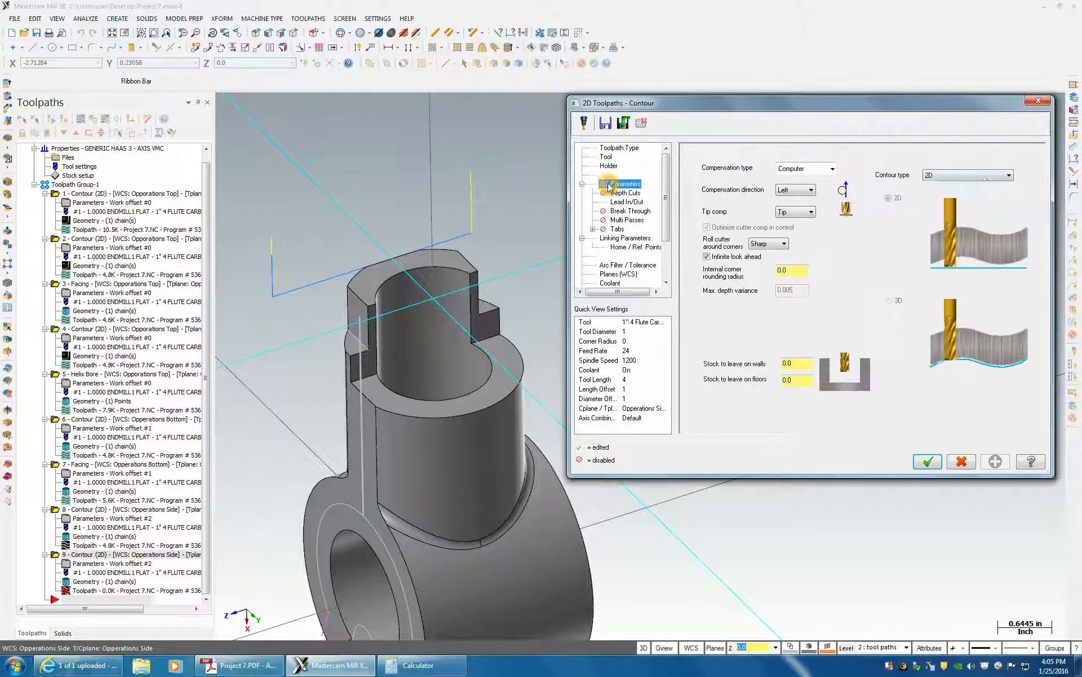
Step: Enable depth cuts with a 0.25 max rough step, 1 finish cut of 0.05, tool kept down and ordering by contour
left_click(626, 193)
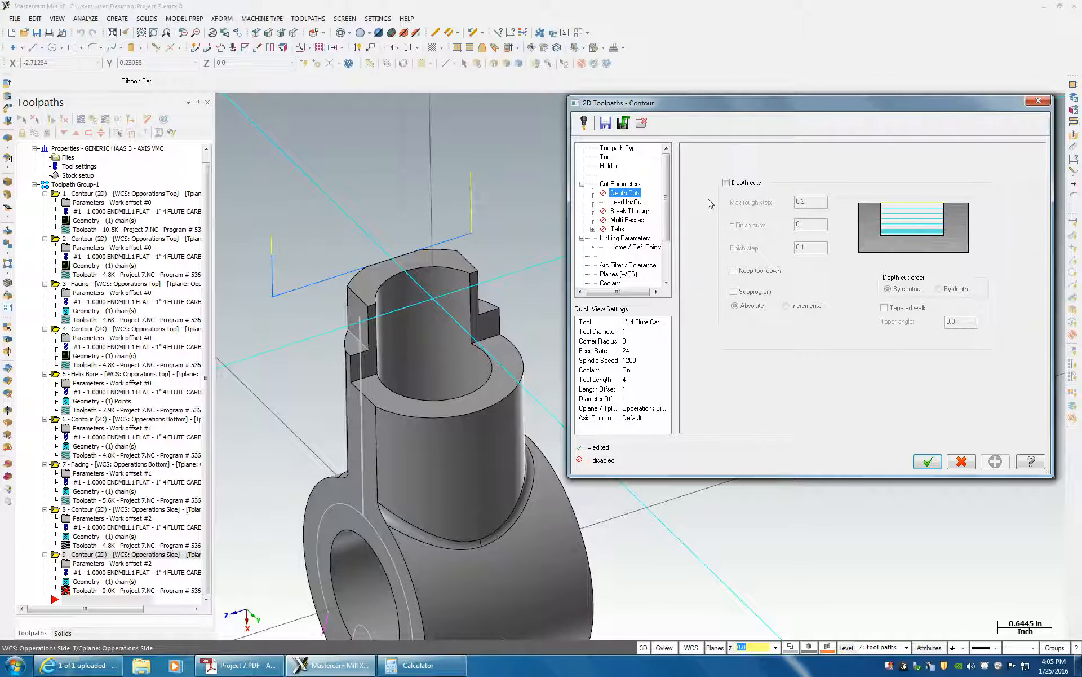
left_click(727, 182)
left_click(812, 204)
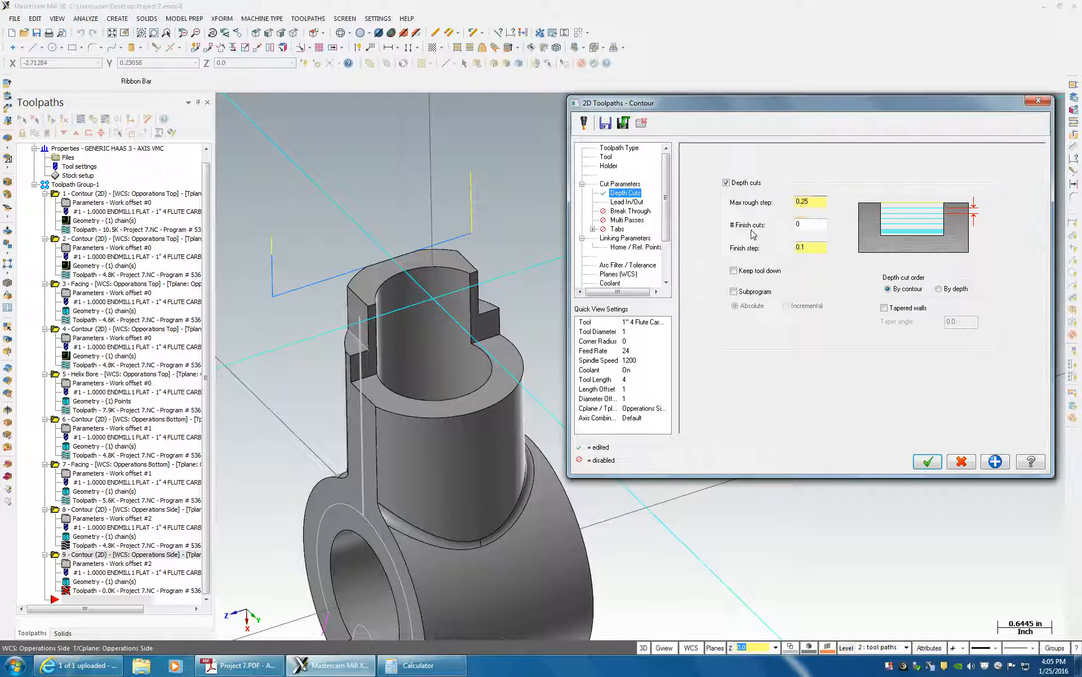
left_click(810, 224)
type("1")
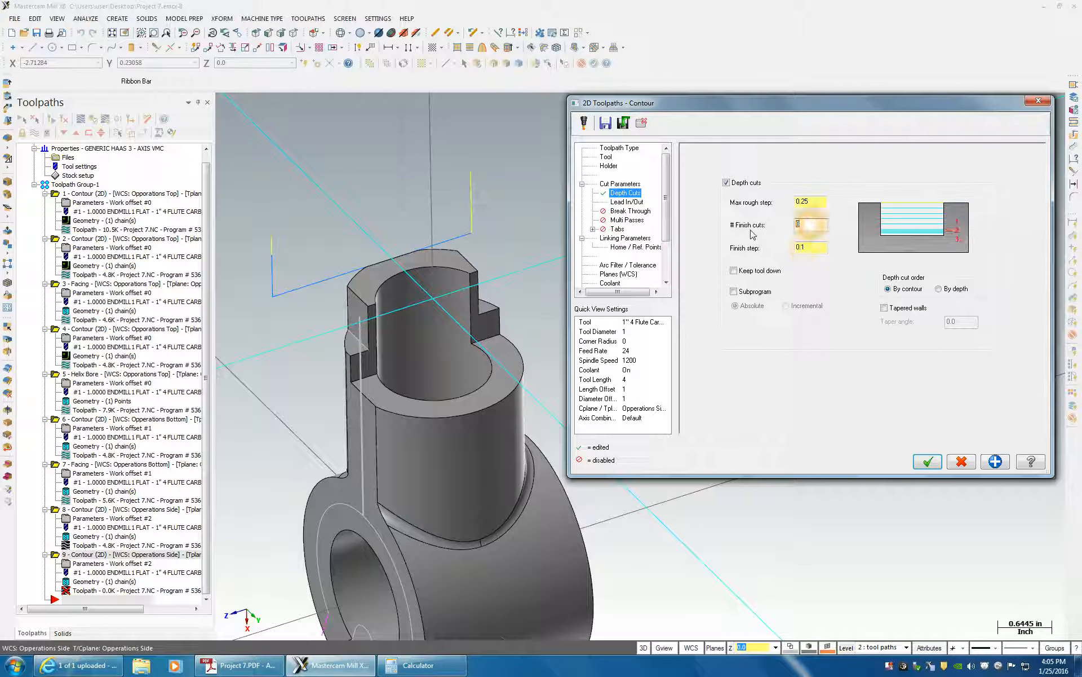
left_click(801, 248)
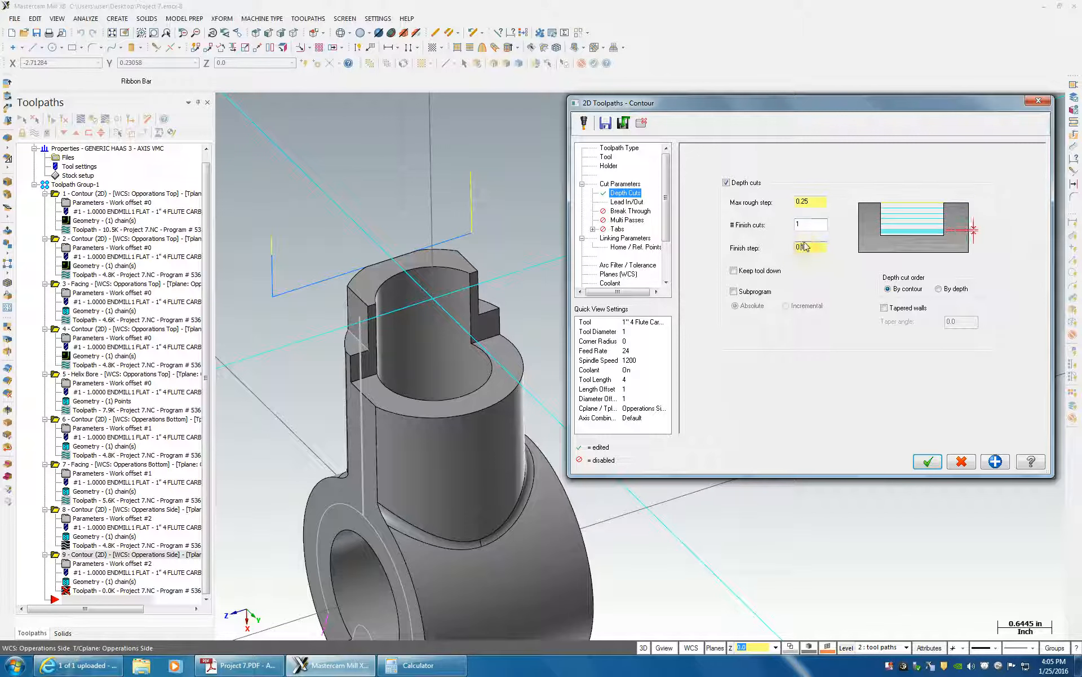
left_click(802, 246)
left_click(735, 271)
left_click(885, 290)
Step: Set the ledge contour's extension lengths to 50% at the start and 200% at the end
left_click(616, 203)
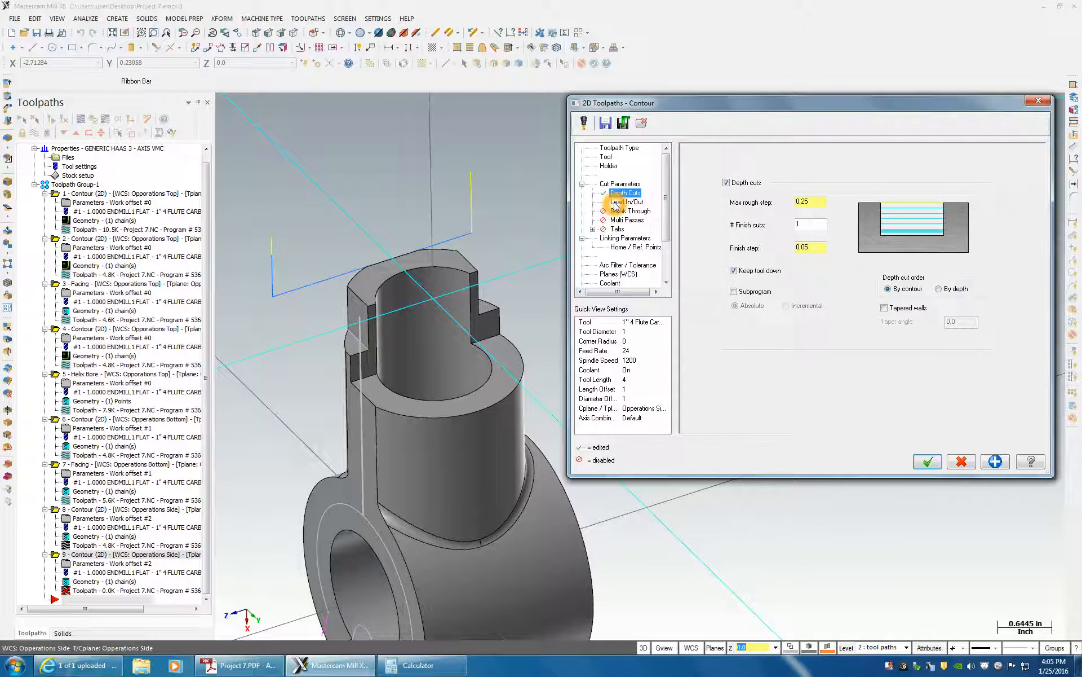
left_click(724, 386)
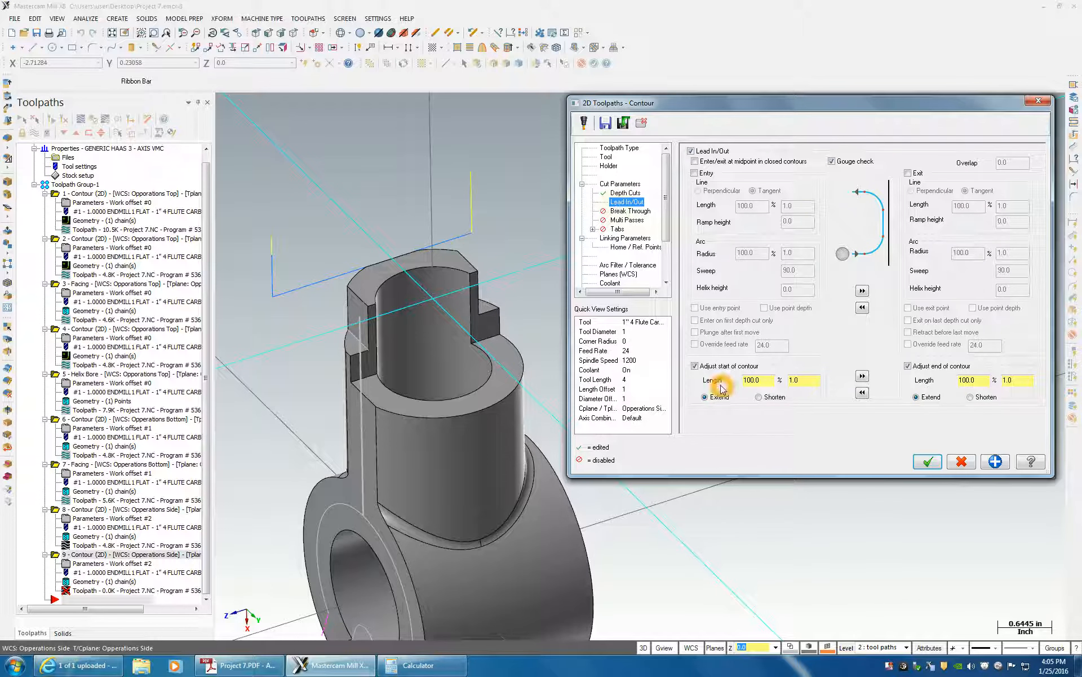
left_click_drag(763, 382, 701, 379)
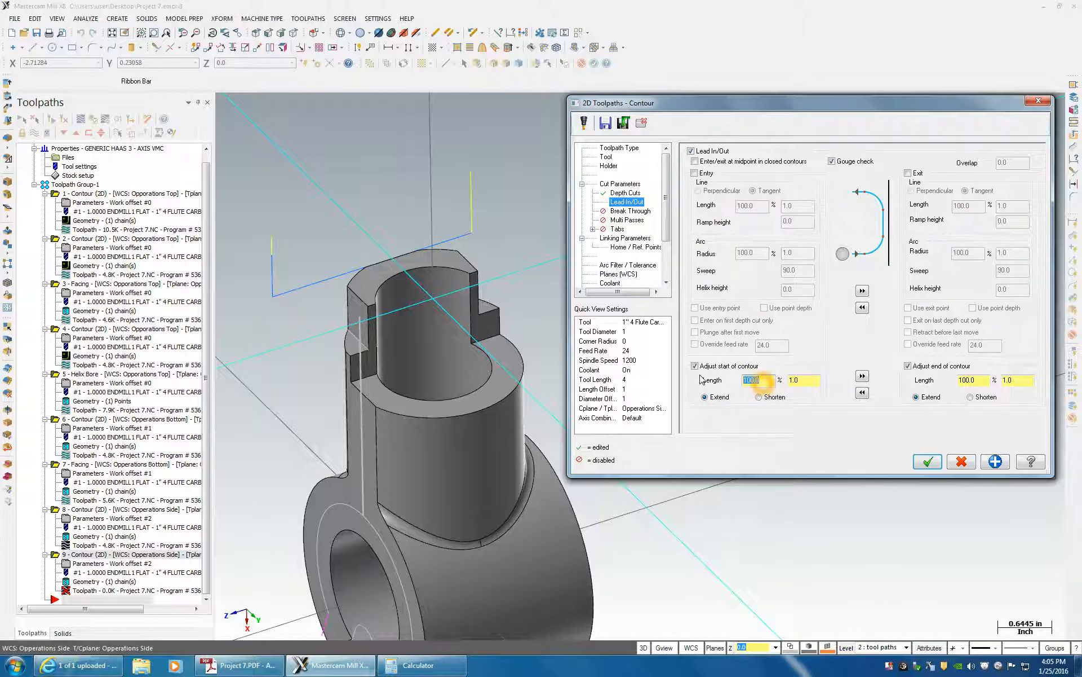
type("50.")
left_click_drag(969, 382, 912, 391)
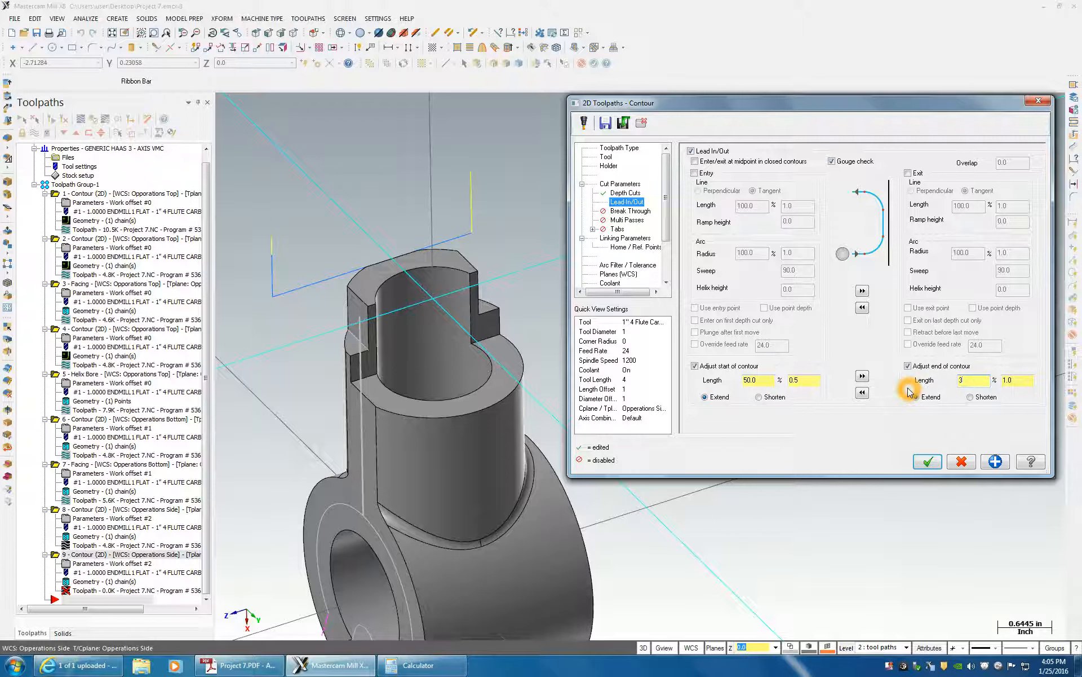
type(".")
Step: Enable multi passes for the ledge contour with 3 rough passes and 1 finish pass
left_click(623, 220)
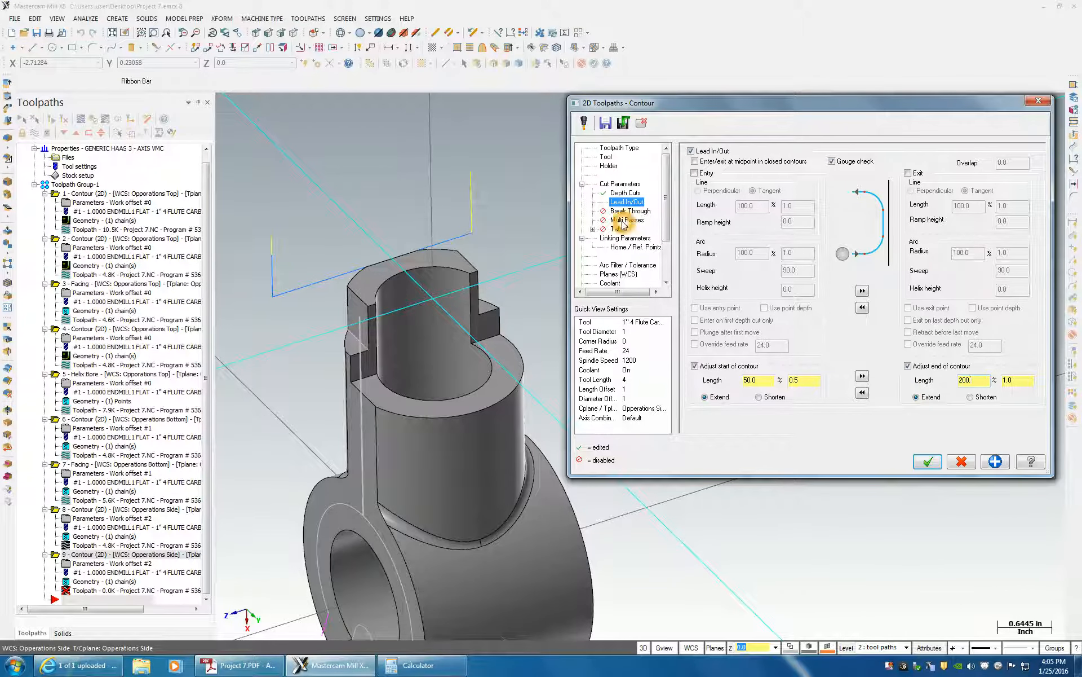
left_click(705, 163)
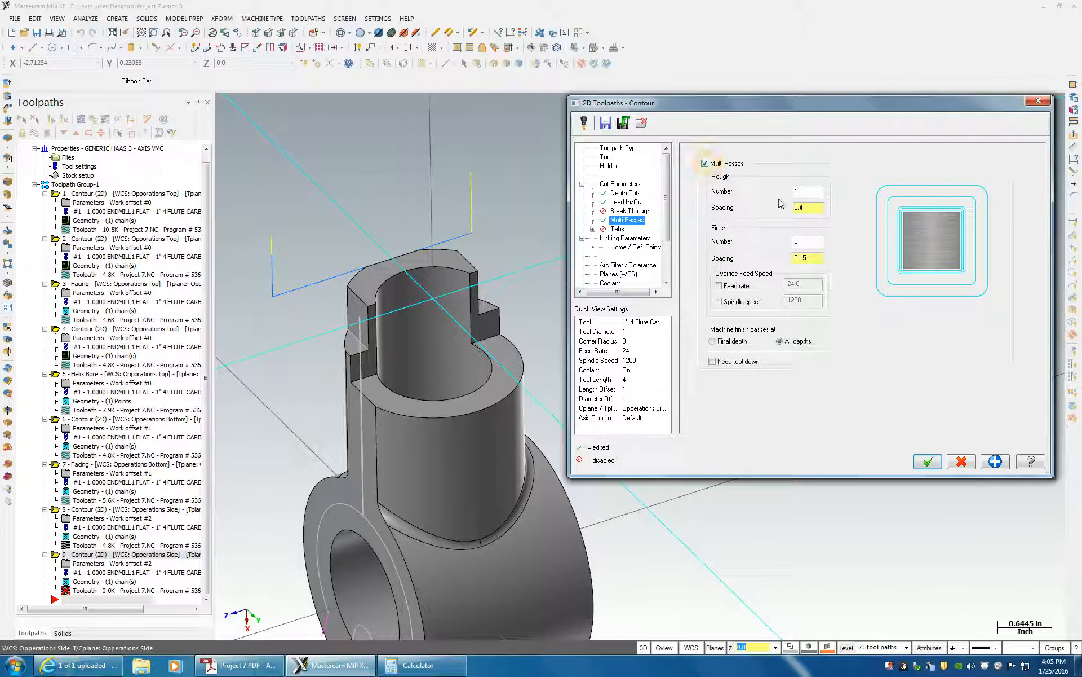
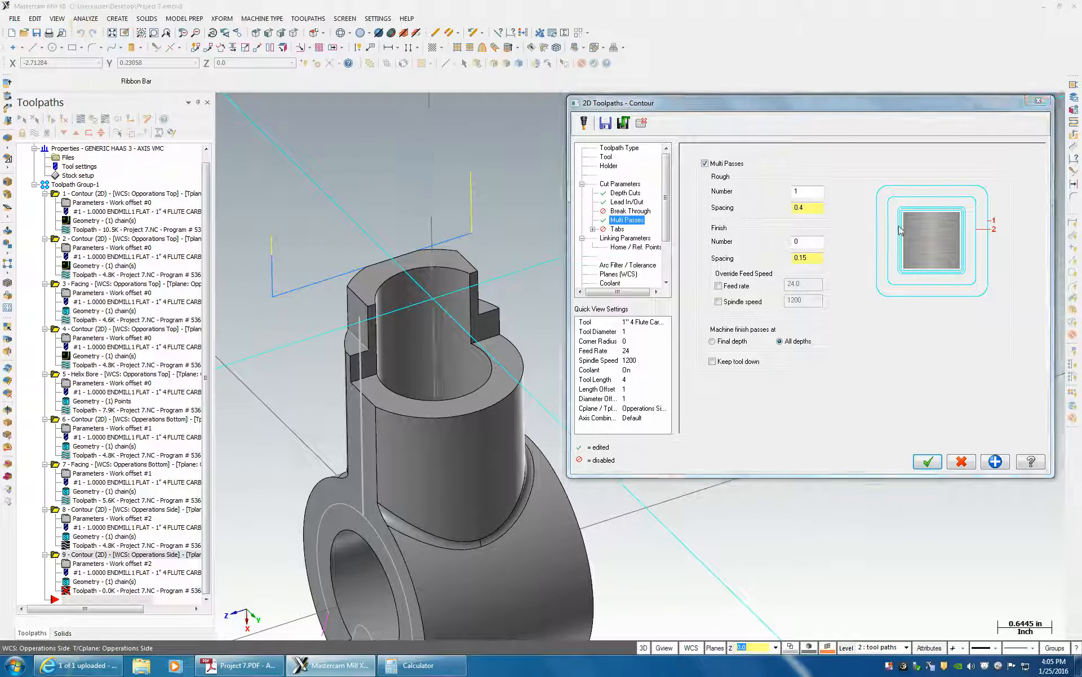
left_click(756, 218)
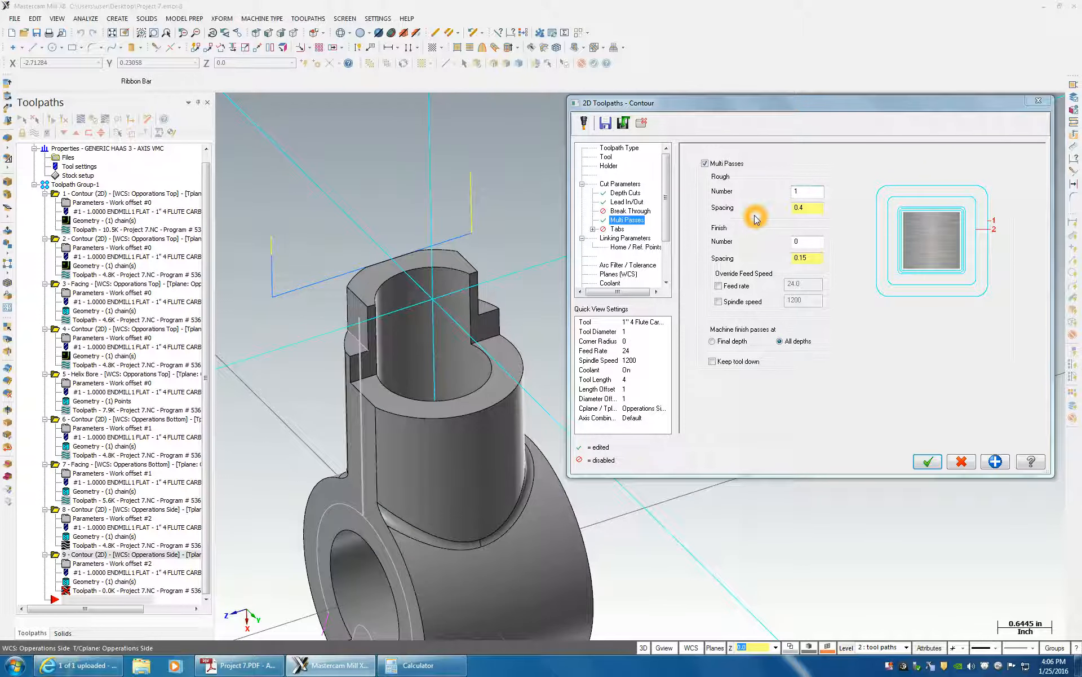
left_click(752, 202)
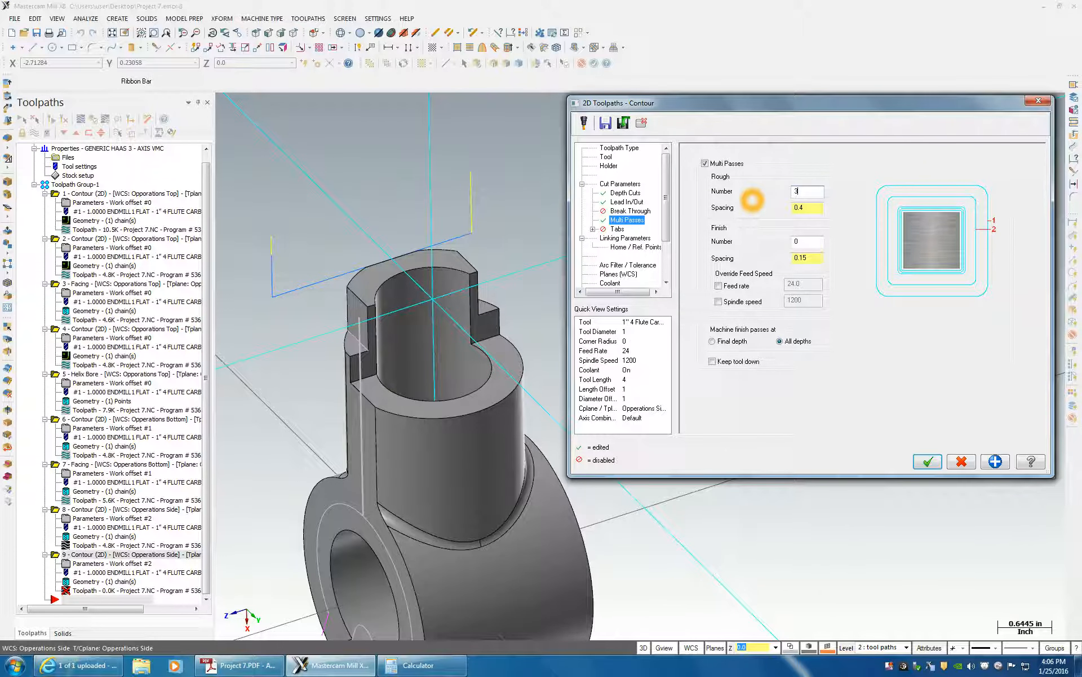
left_click(802, 243)
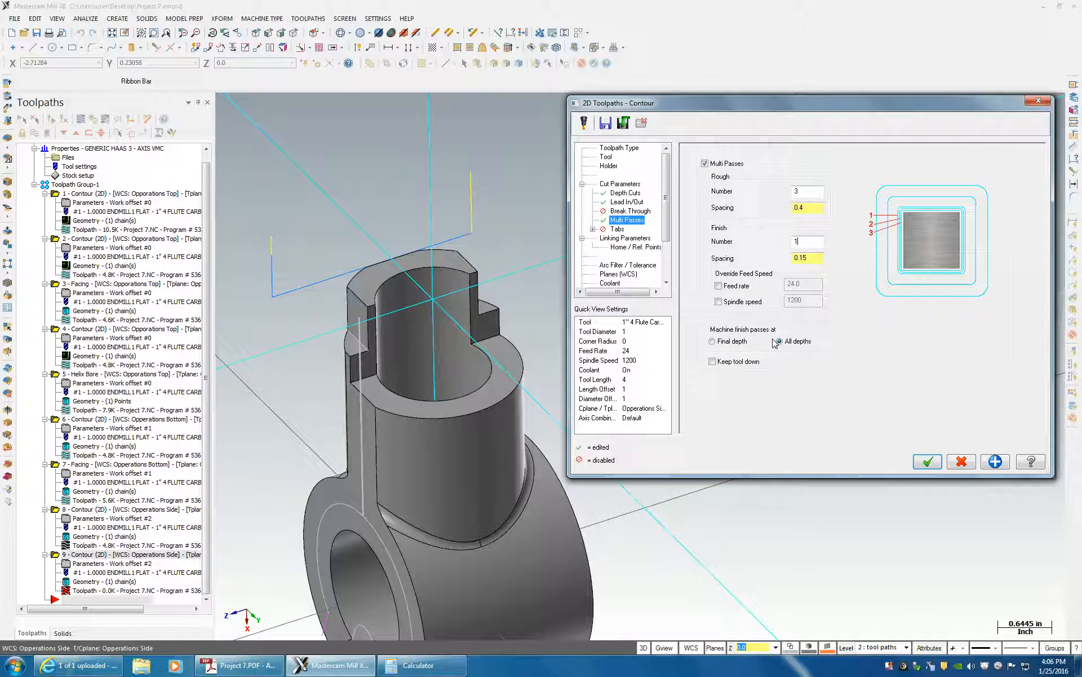
Step: Check the ledge contour's linking parameters without picking a new top of stock, then accept the operation to generate its toolpath
left_click(620, 239)
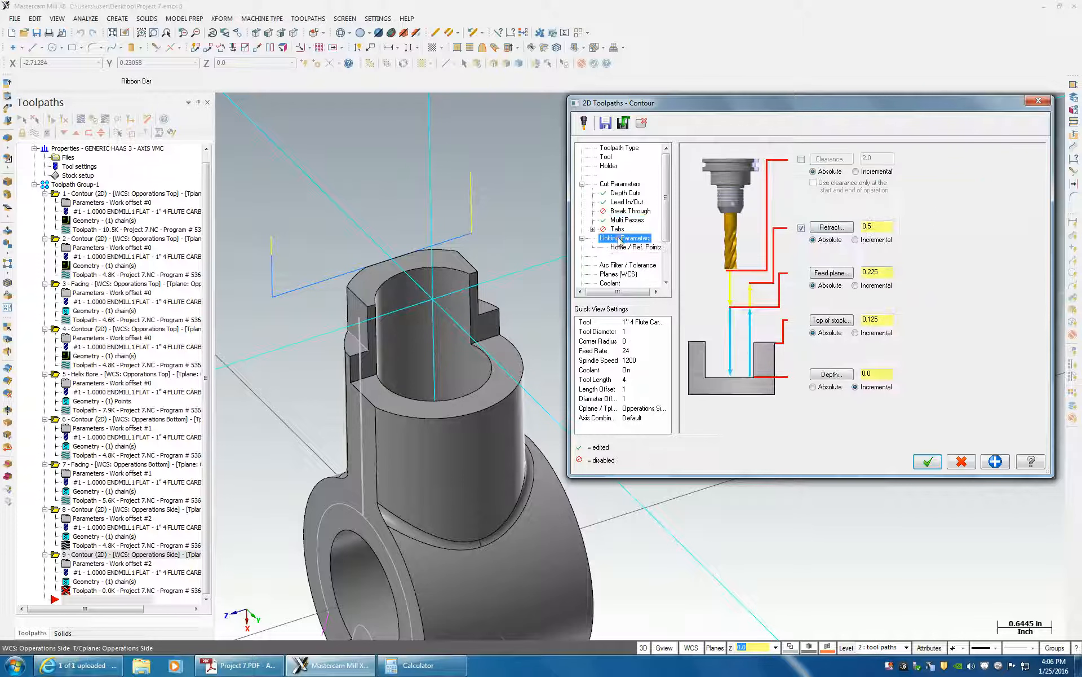
left_click(834, 333)
left_click(833, 321)
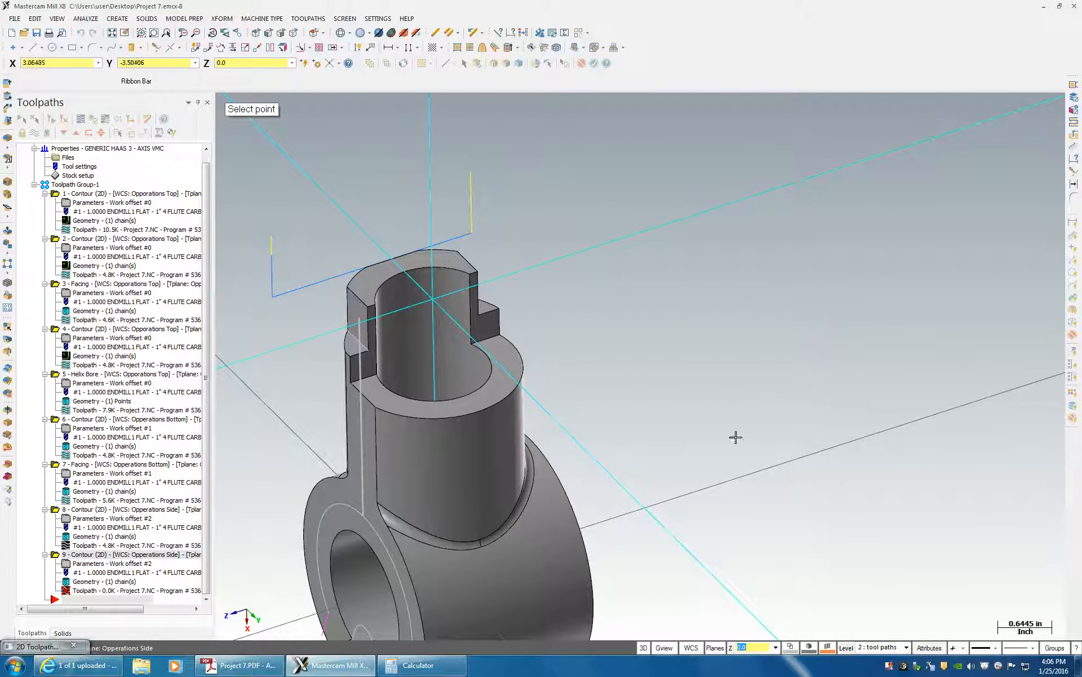
left_click(196, 609)
left_click(86, 643)
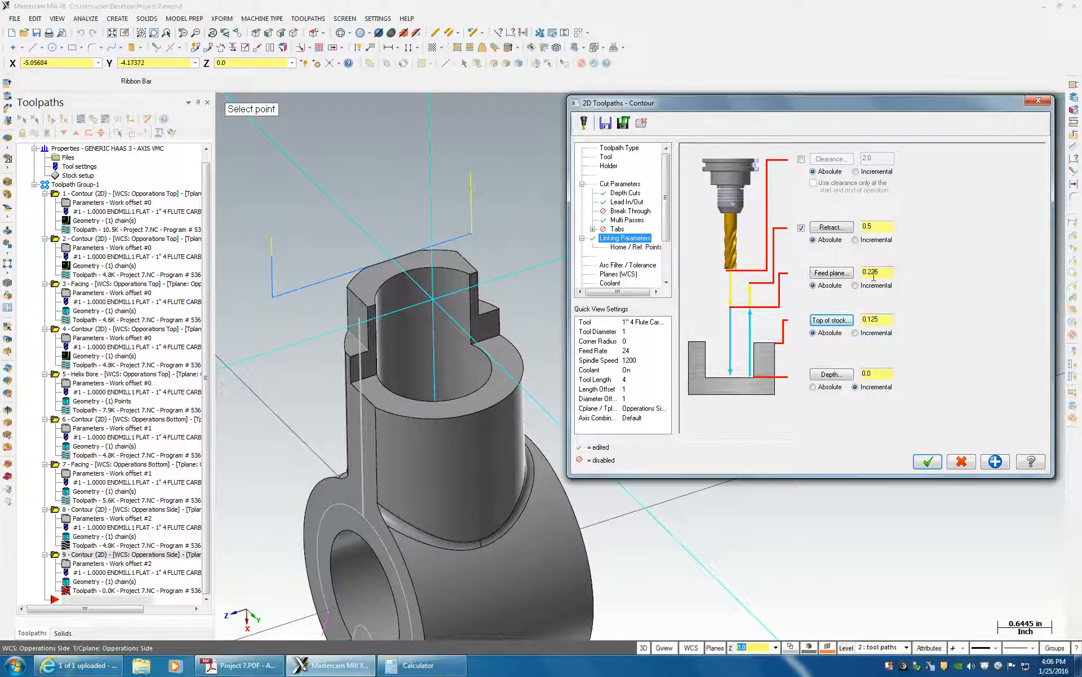
left_click(863, 317)
left_click(928, 461)
Step: Set the ledge contour's end extension length to 250% in the lead in/out settings and regenerate the toolpath
middle_click_drag(390, 458, 320, 316)
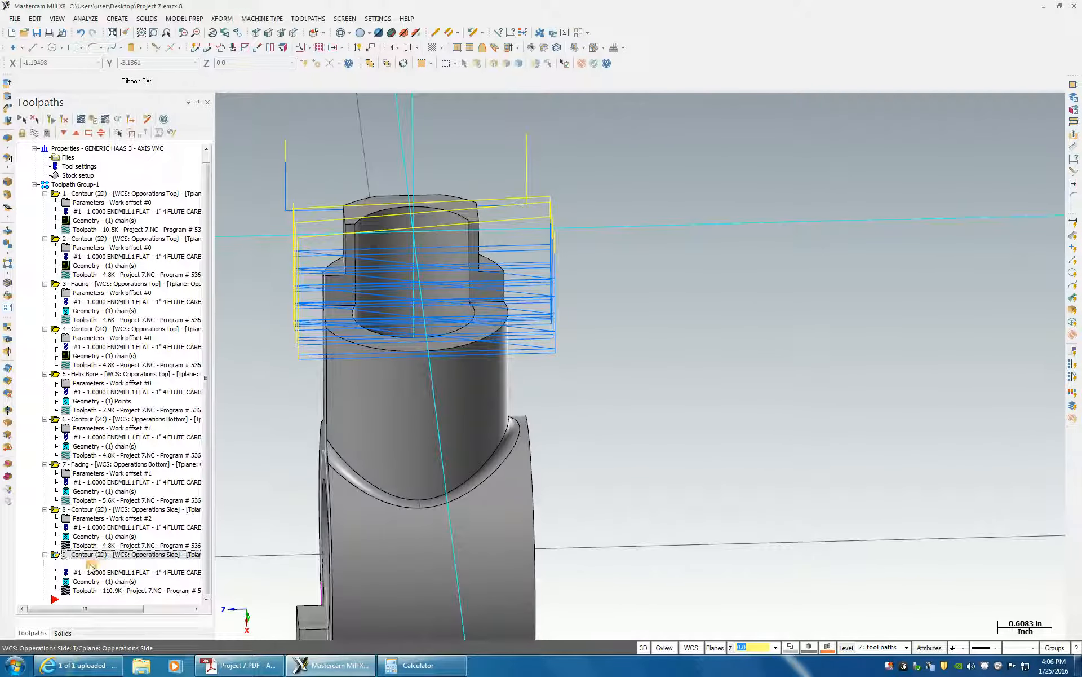
left_click(91, 563)
left_click(627, 202)
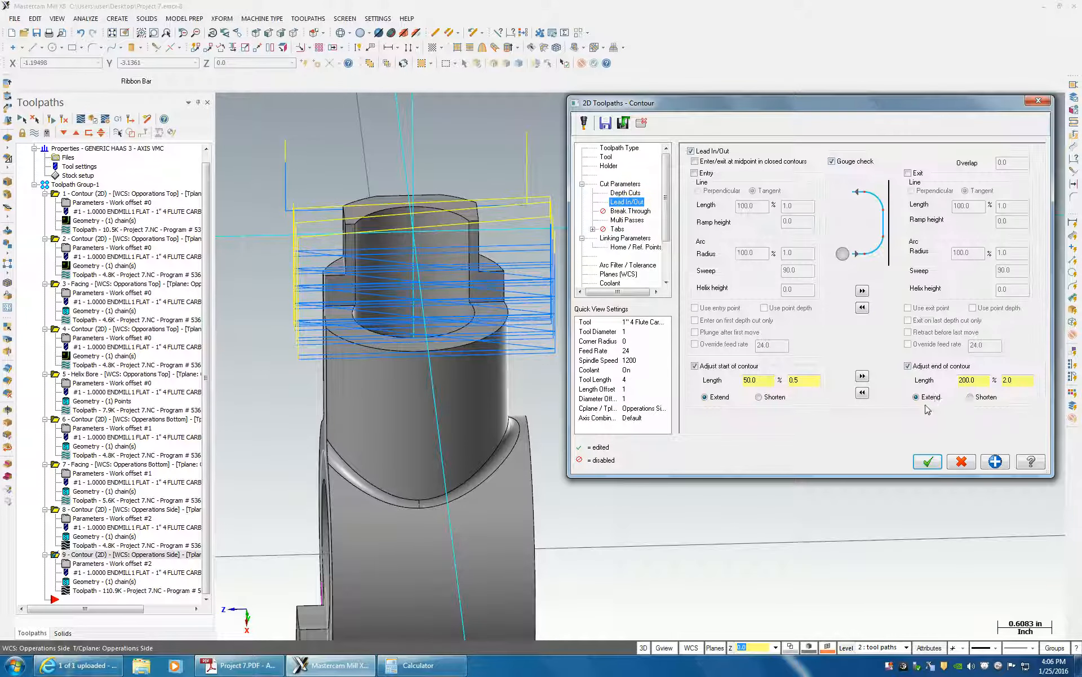
type("250")
left_click(928, 461)
left_click(52, 118)
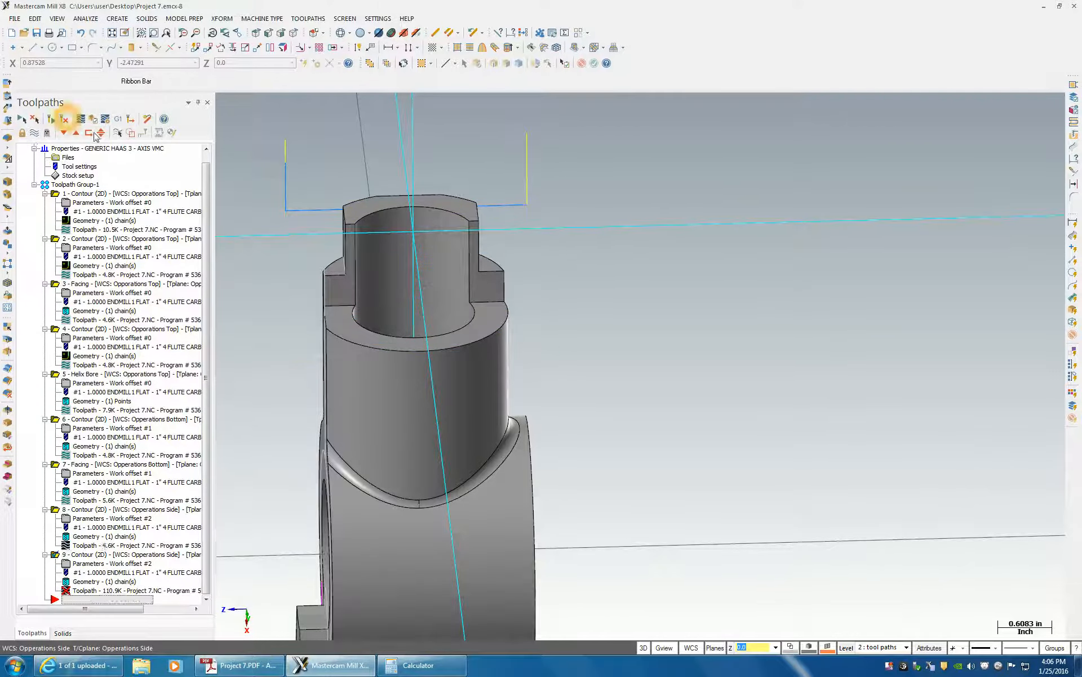
Step: Examine the regenerated ledge toolpath around the boss, opening and closing its backplot
middle_click_drag(594, 367, 727, 361)
middle_click_drag(462, 389, 515, 241)
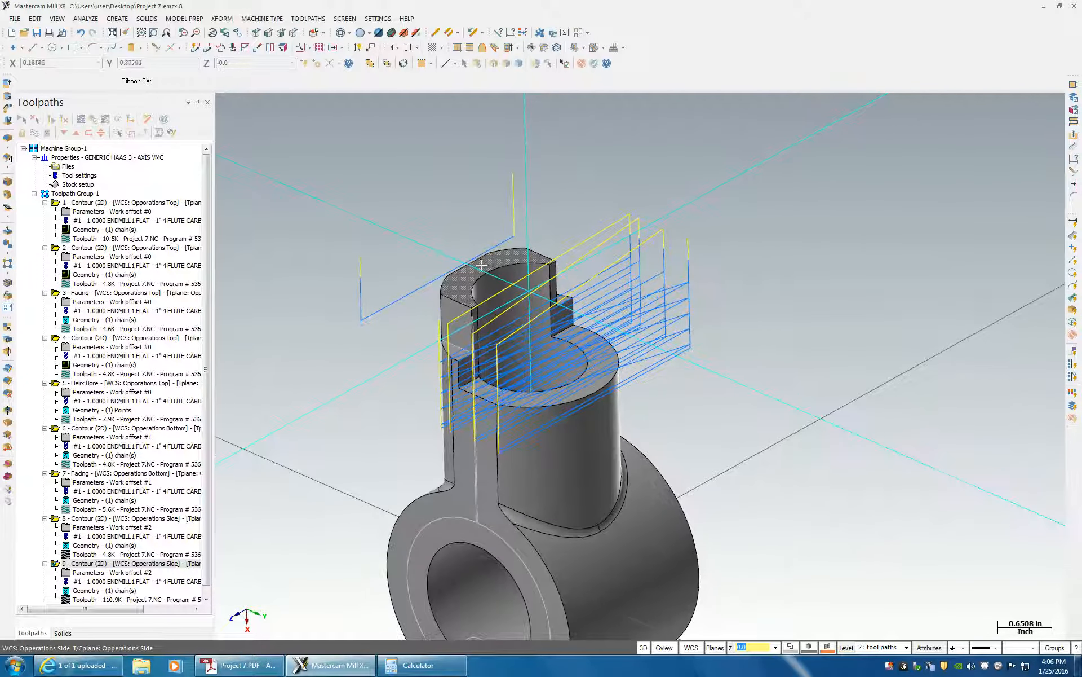
middle_click_drag(631, 362, 631, 370)
scroll(631, 370, "up", 1)
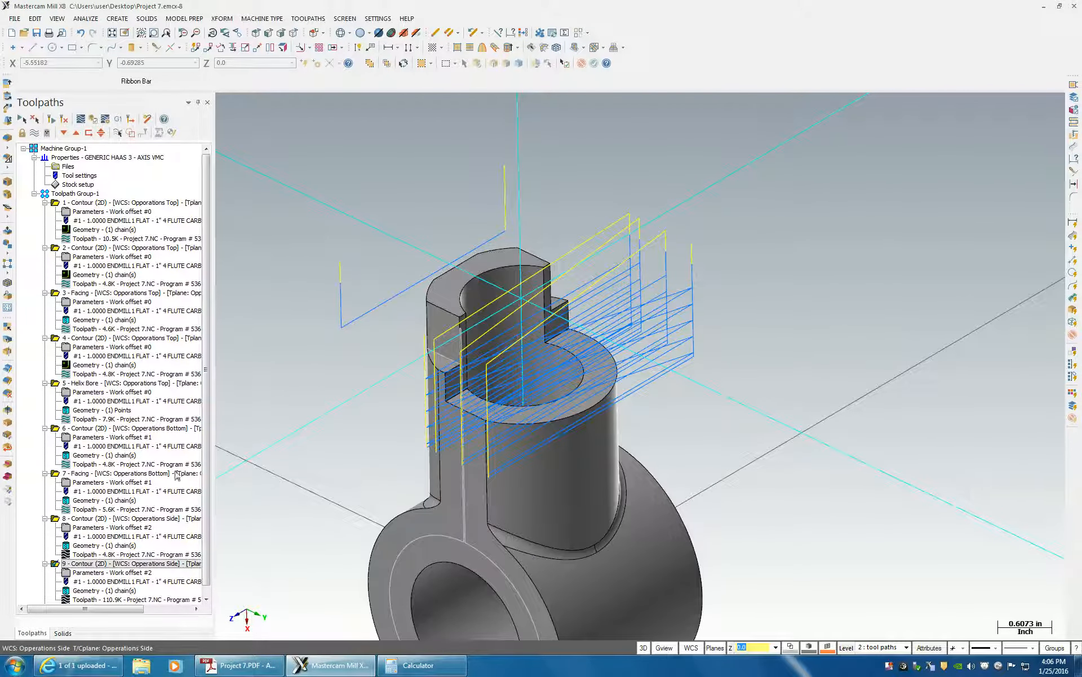
left_click_drag(208, 434, 209, 453)
left_click(94, 592)
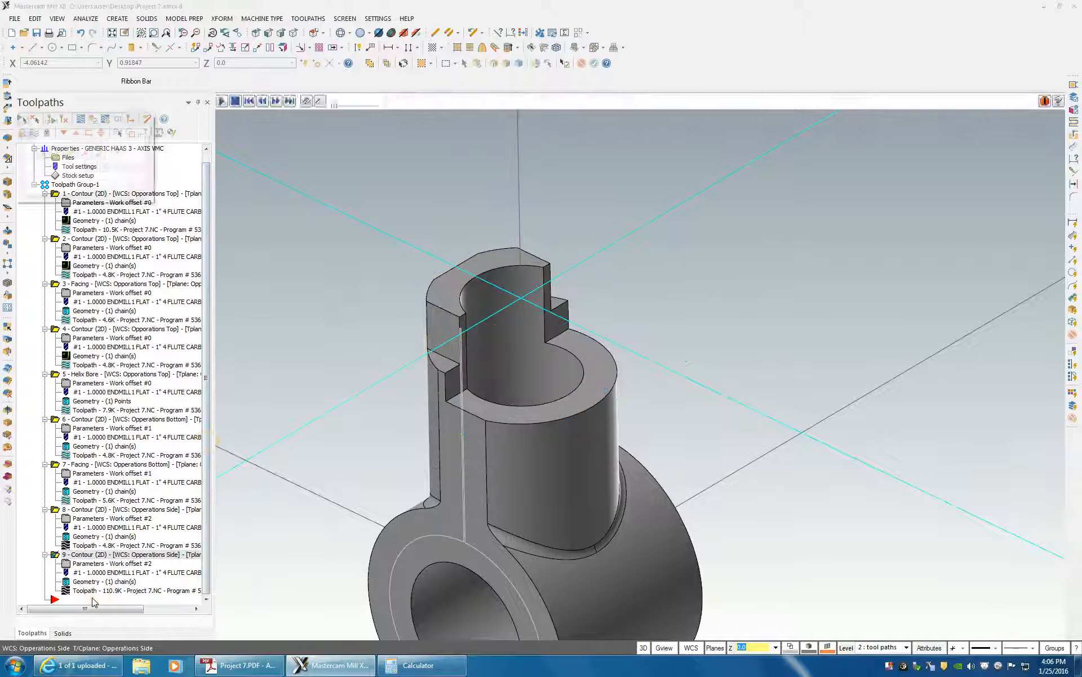
left_click(100, 189)
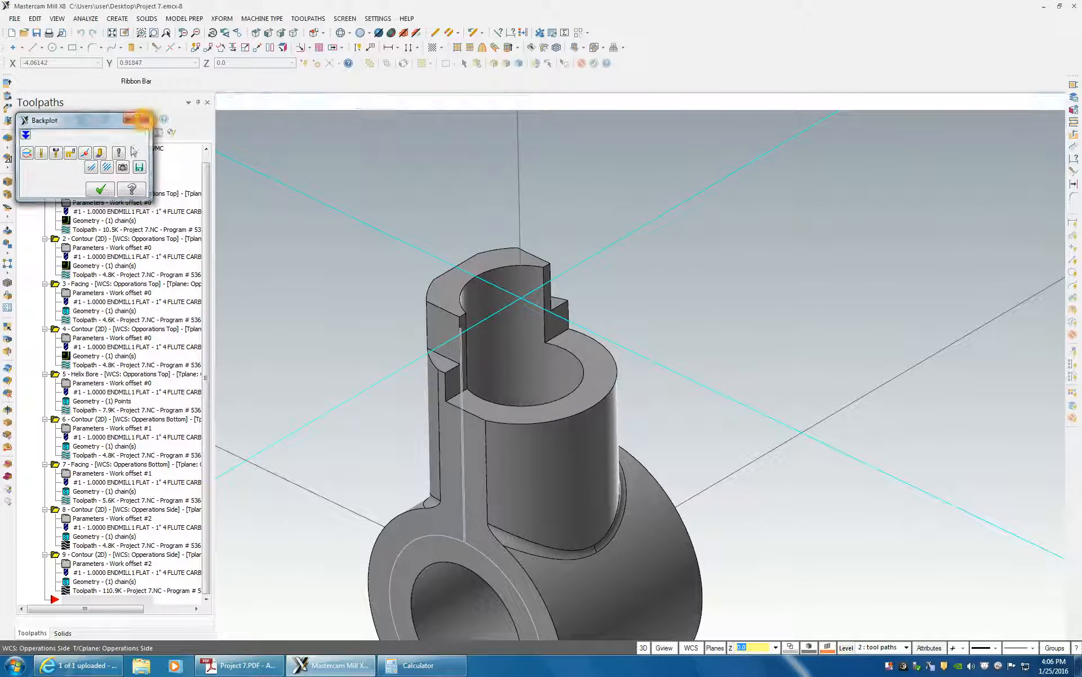
Step: Create a facing toolpath in the side setup, chained around the half-ring top face of the side boss
right_click(85, 604)
mouse_move(145, 282)
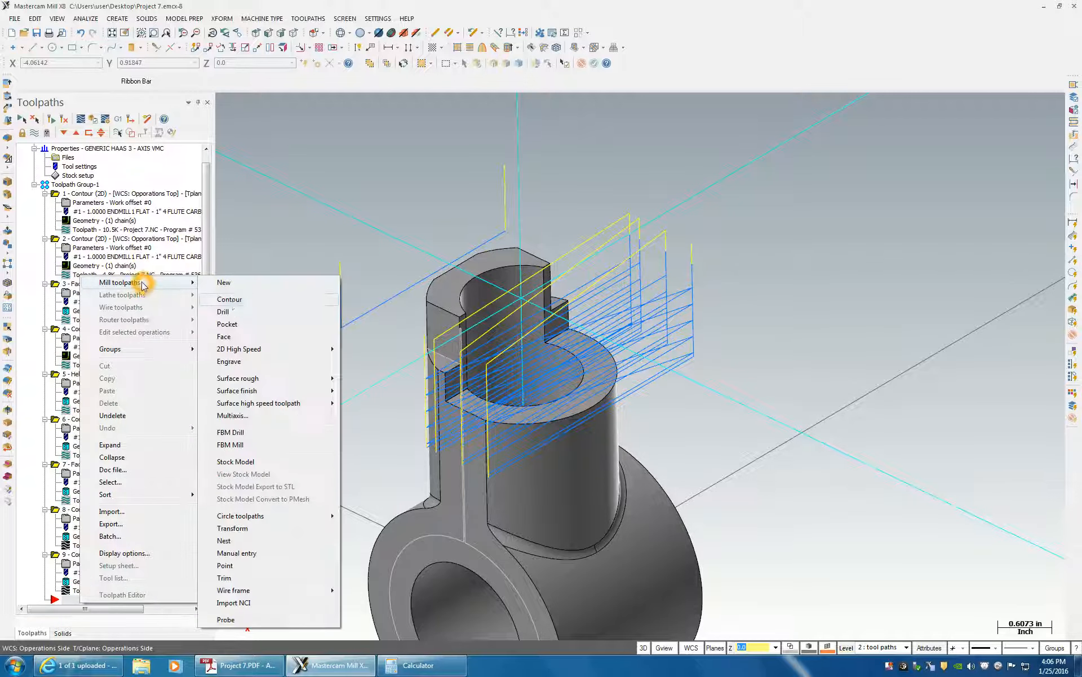
left_click(229, 337)
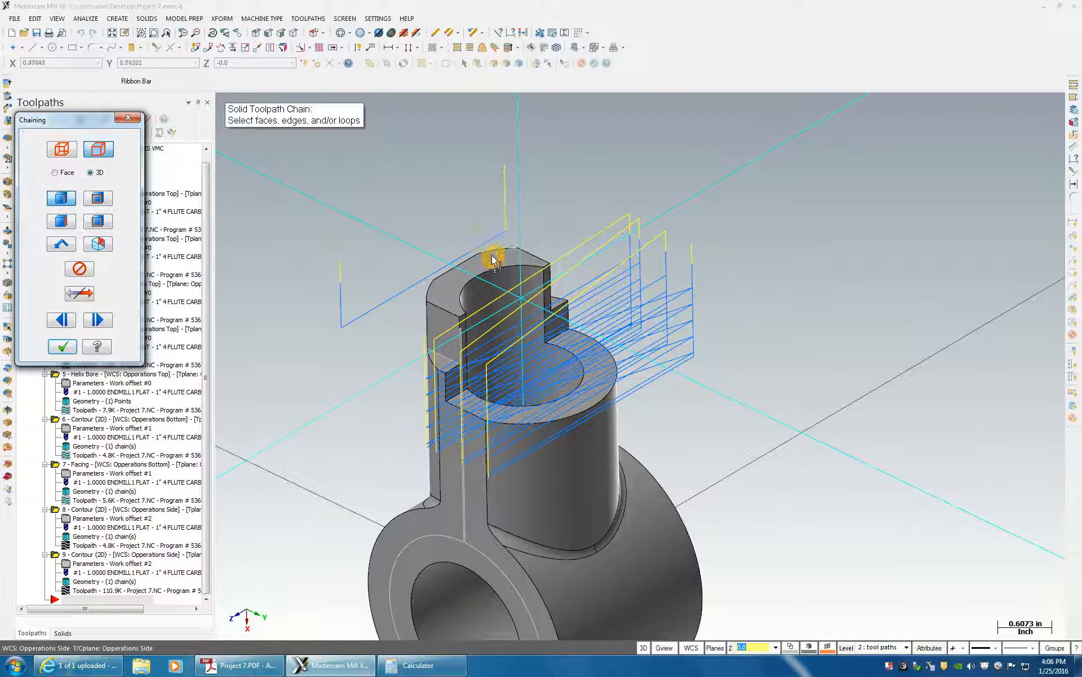
left_click(97, 201)
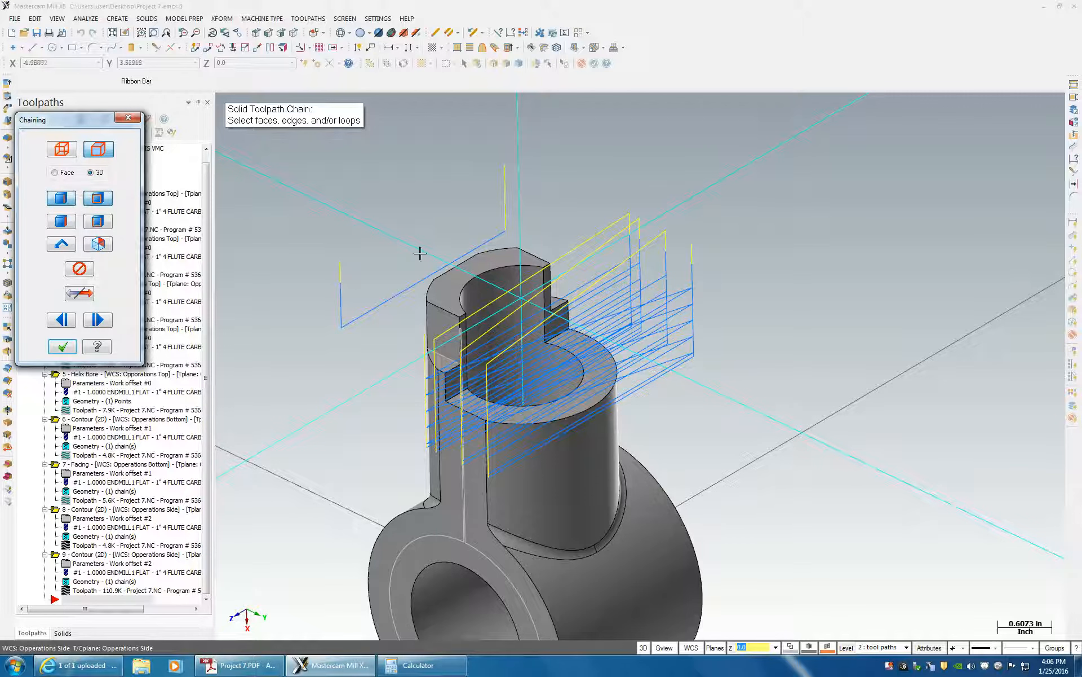
left_click(488, 272)
left_click(69, 142)
left_click(65, 162)
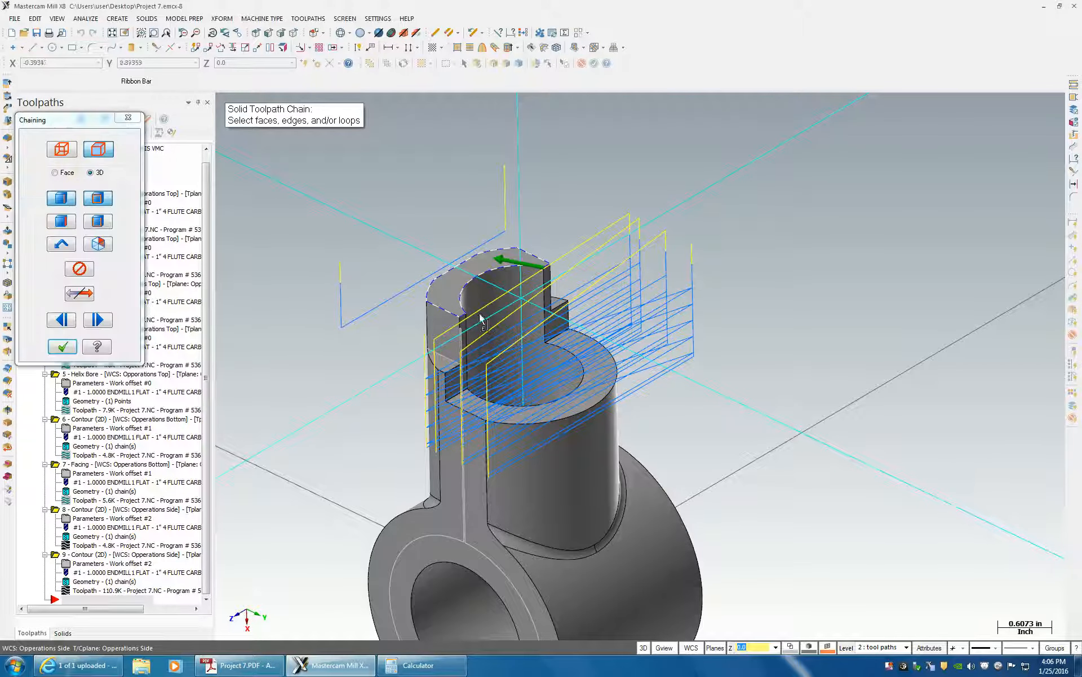
left_click(62, 346)
Step: Set the facing operation's cutting style to One pass and turn off its depth cuts
left_click(609, 157)
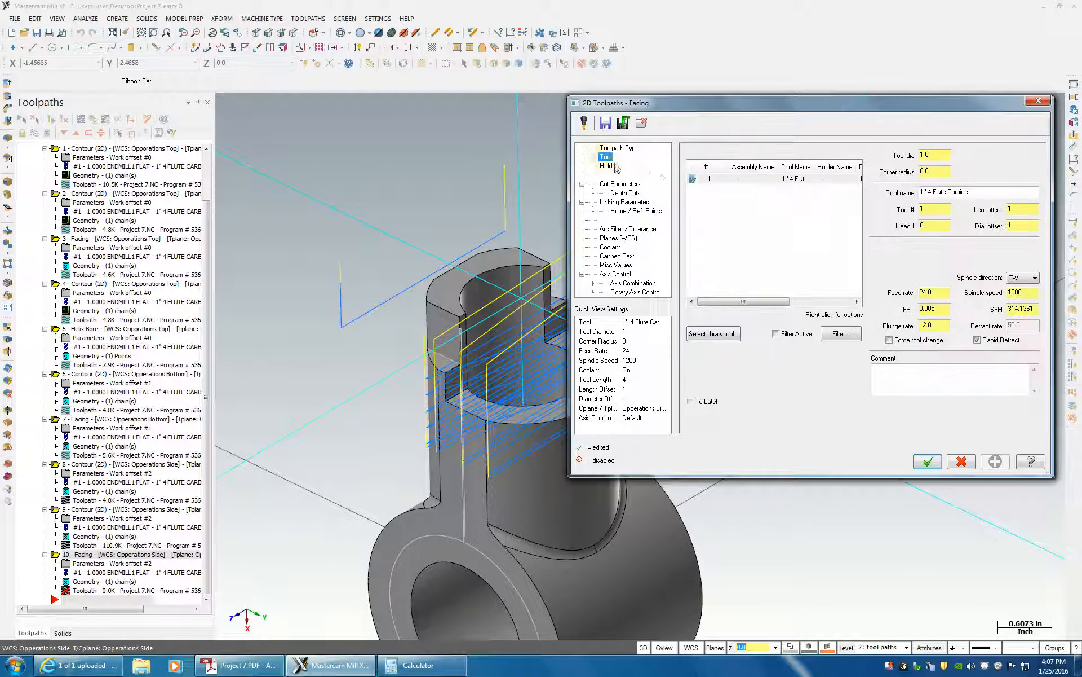
left_click(619, 184)
left_click(790, 168)
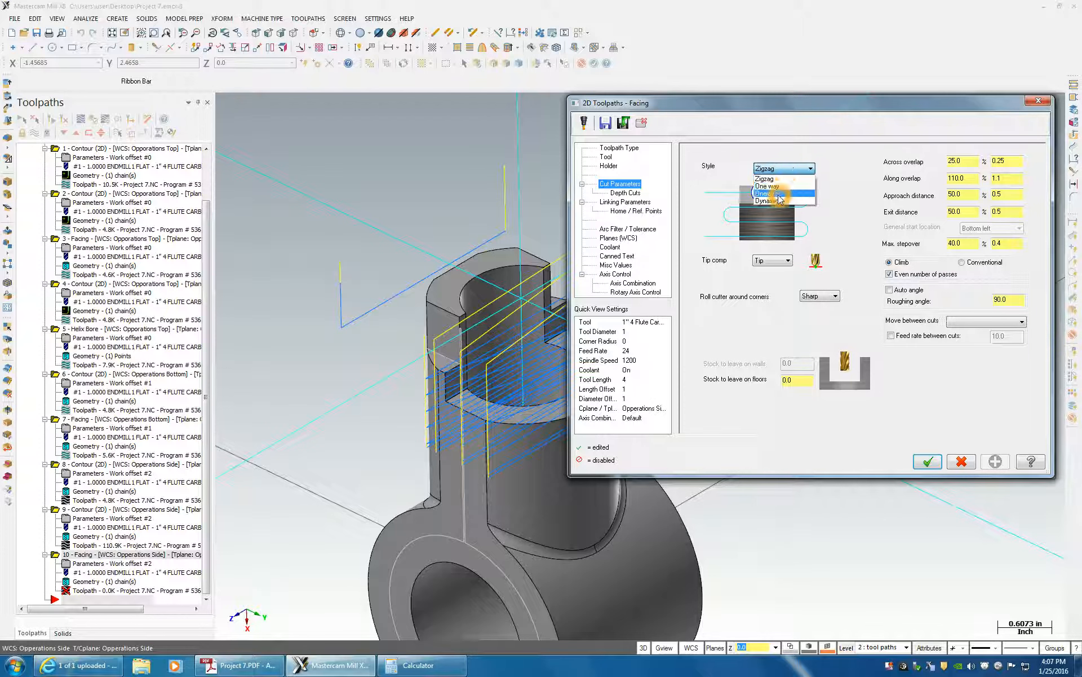
left_click(783, 193)
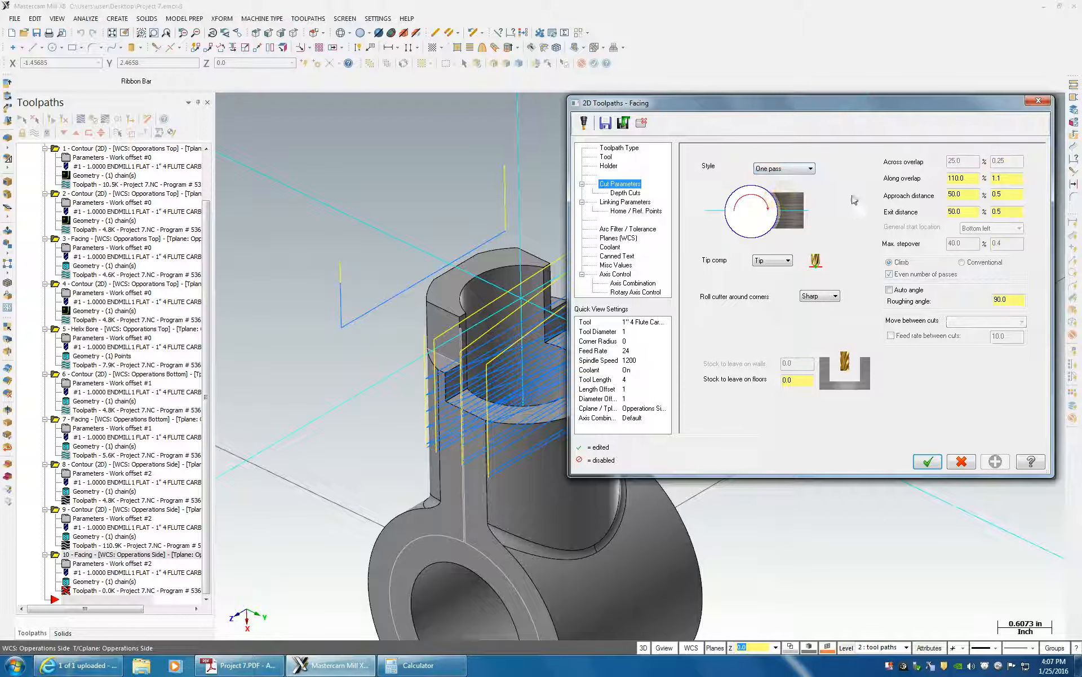
left_click(624, 194)
left_click(620, 184)
left_click(624, 193)
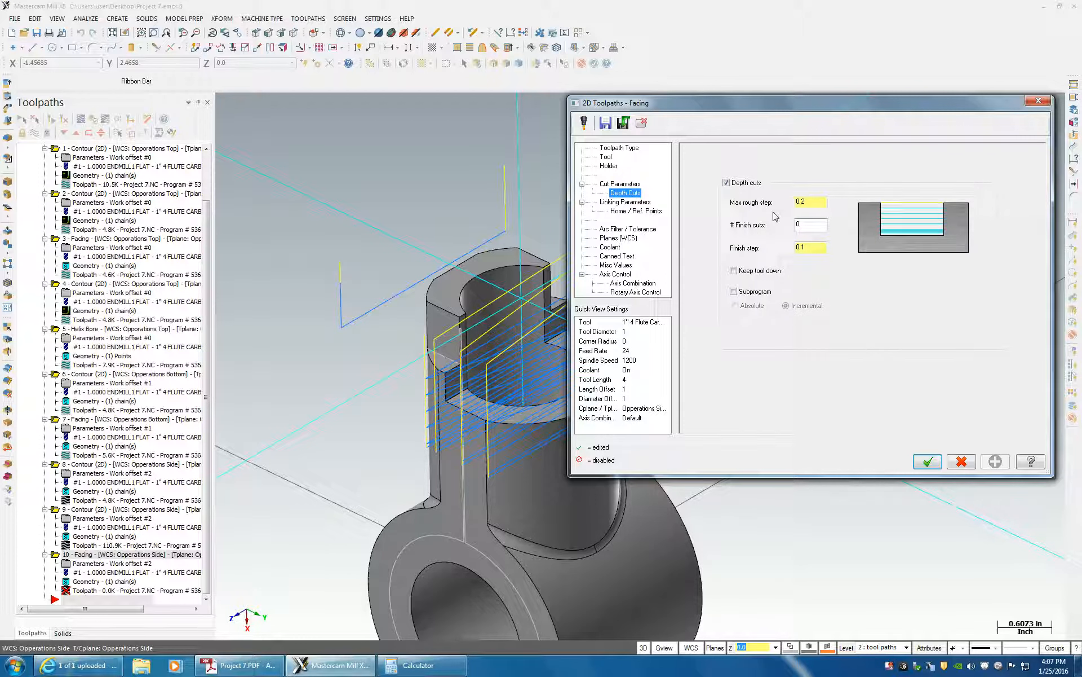
left_click(727, 183)
Step: Set the facing linking parameters to top of stock 0.125, absolute feed plane 0.225 and absolute retract 0.5
left_click(637, 202)
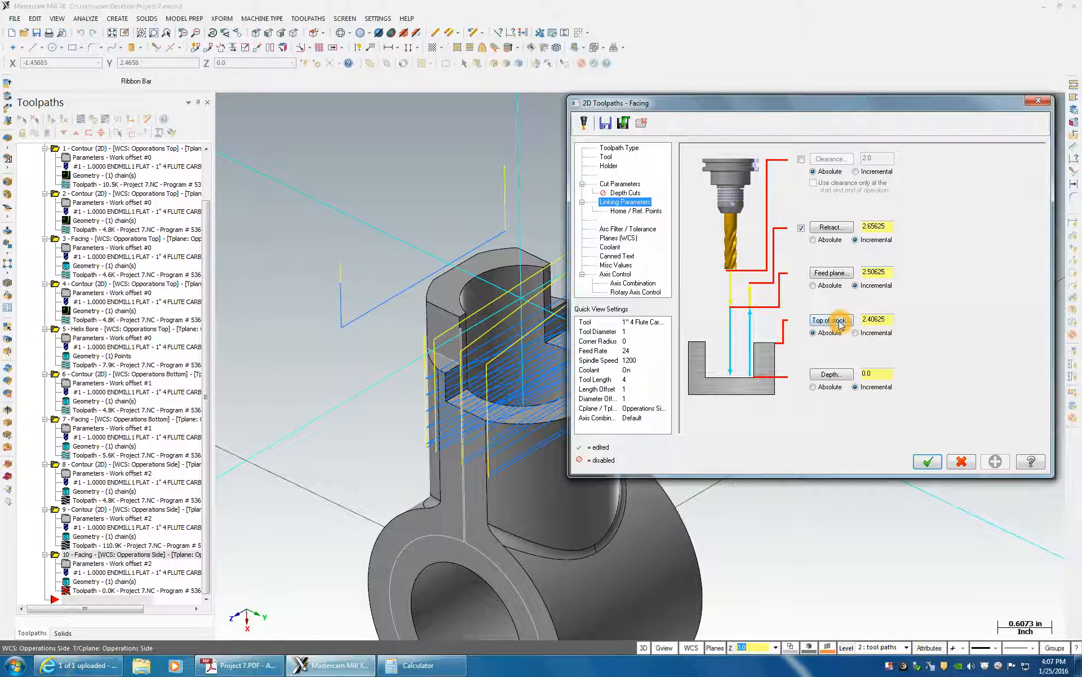
left_click(890, 319)
type(".125")
left_click(824, 286)
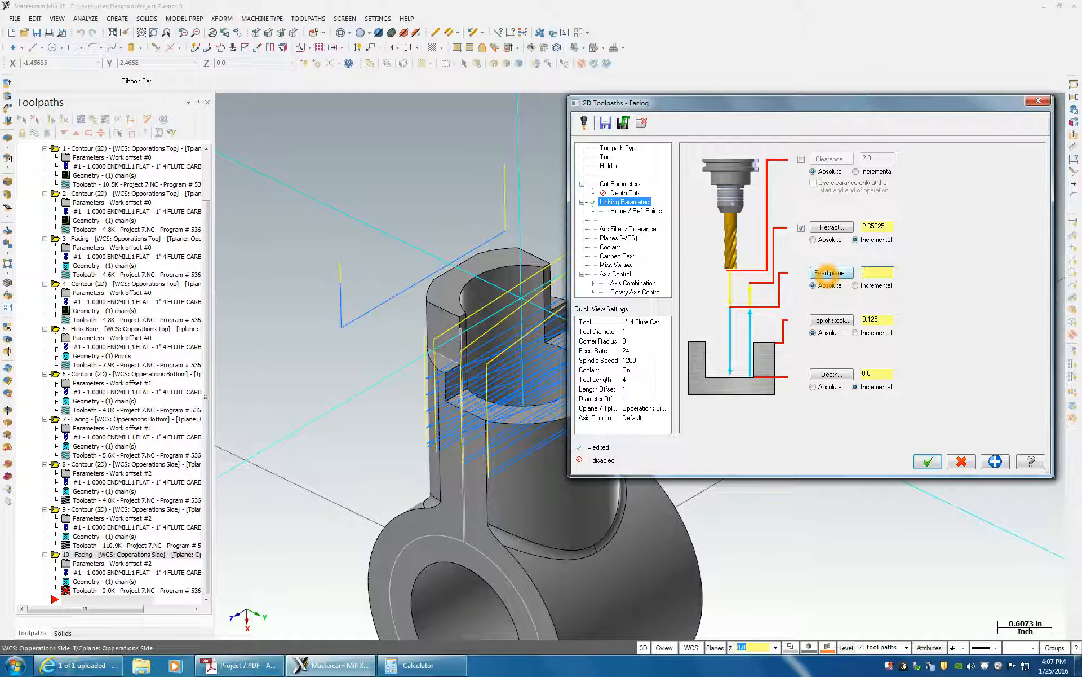
left_click(814, 239)
left_click_drag(897, 226, 863, 226)
type(".5")
left_click(824, 226)
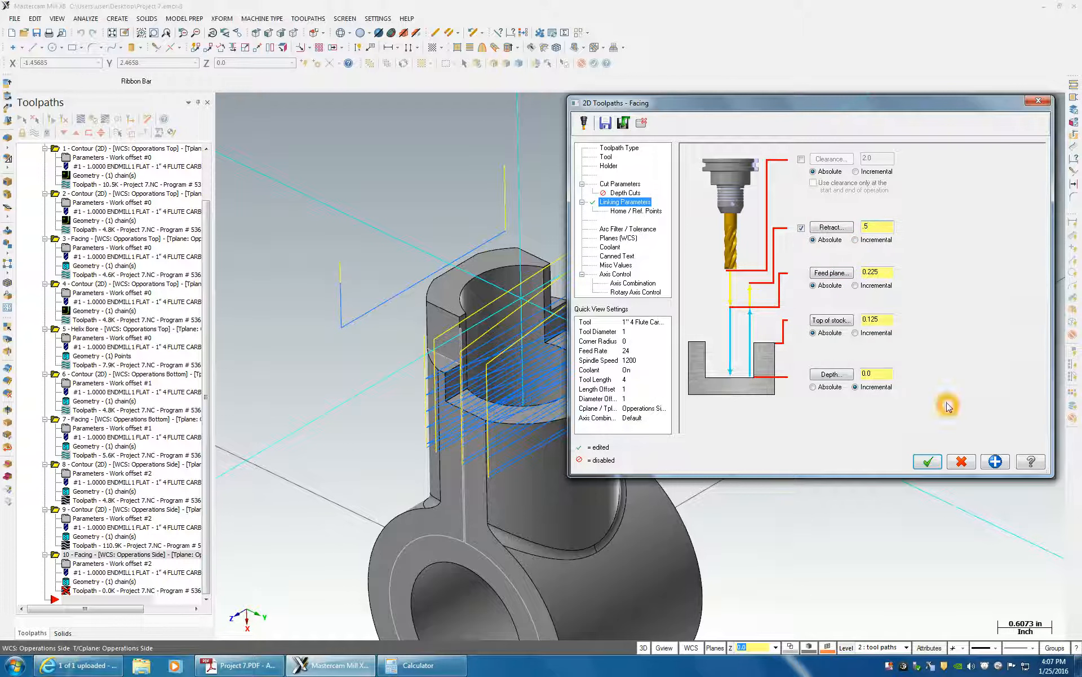
Step: Check the facing operation's planes and coolant settings, then accept the operation
left_click(610, 238)
left_click(611, 249)
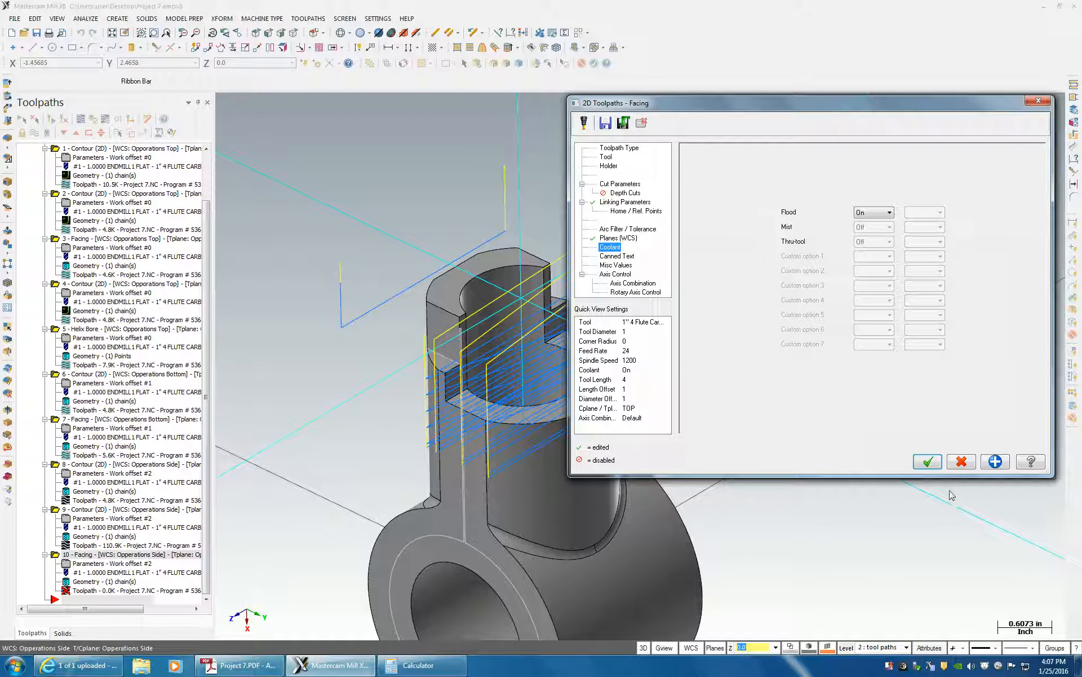
left_click(928, 461)
left_click(636, 357)
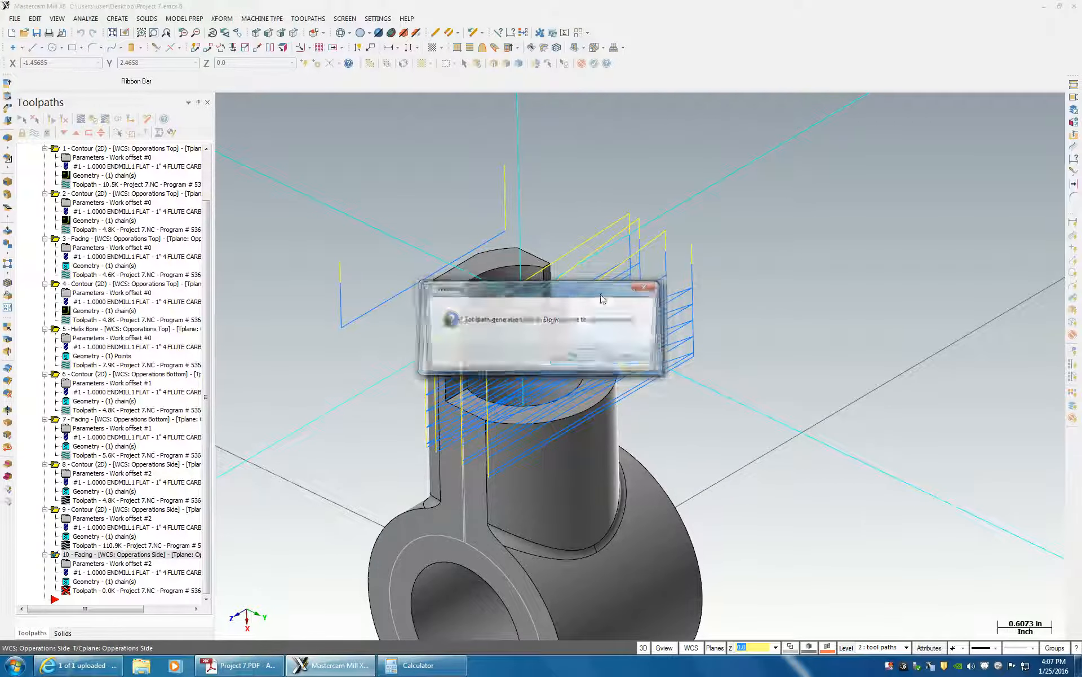
left_click(575, 358)
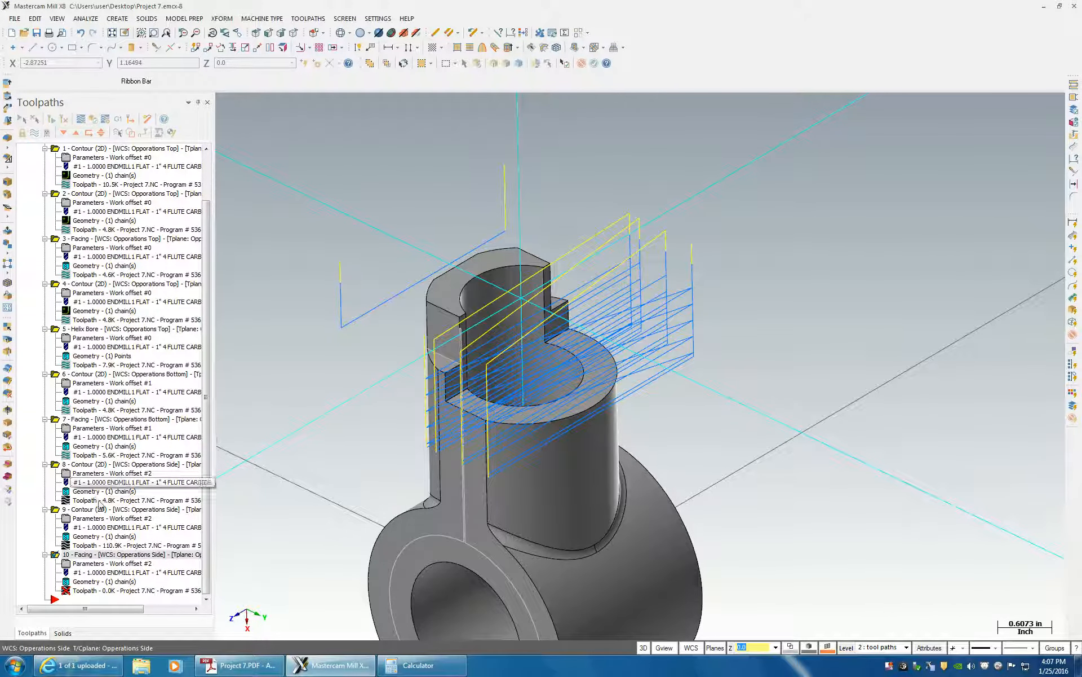
Step: Change the roughing angle in the facing operation's cut parameters and accept it to generate the toolpath
left_click(111, 566)
left_click(620, 185)
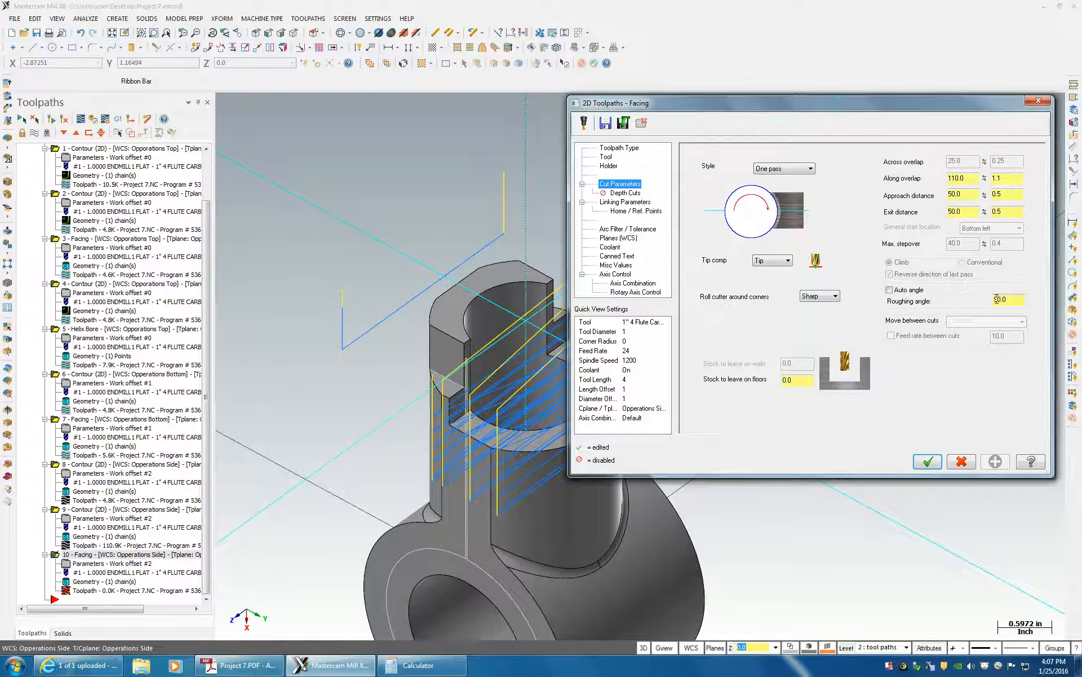
left_click_drag(980, 302, 976, 322)
left_click(927, 466)
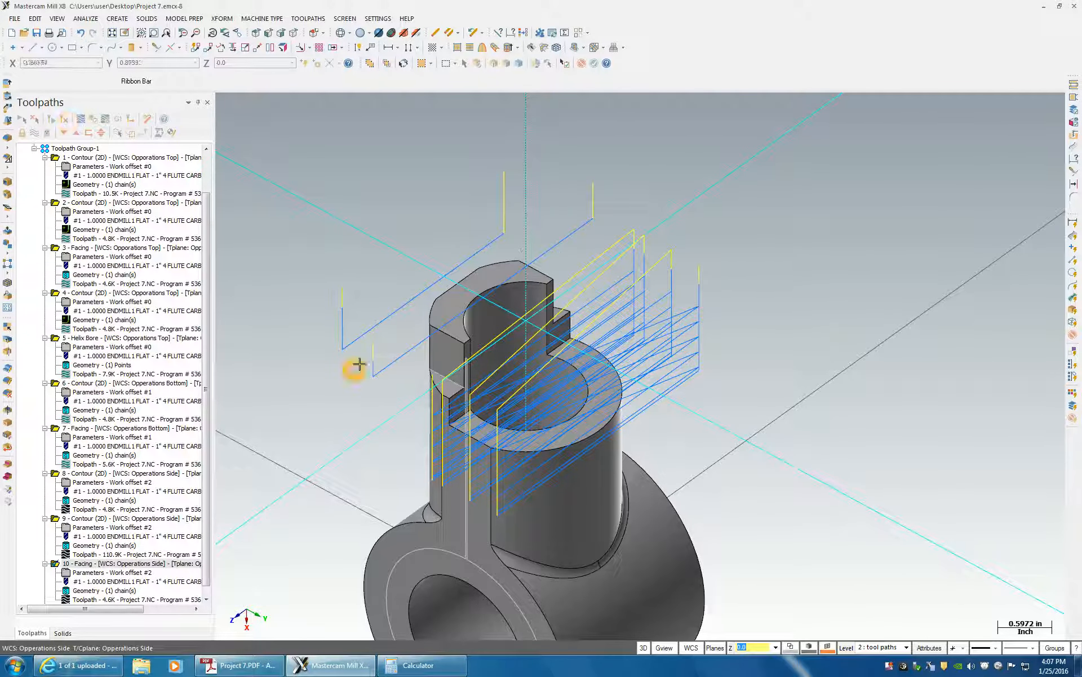
Step: Create a drill toolpath in the side setup, using the center of the boss's bore as the drill point
middle_click_drag(535, 256, 674, 406)
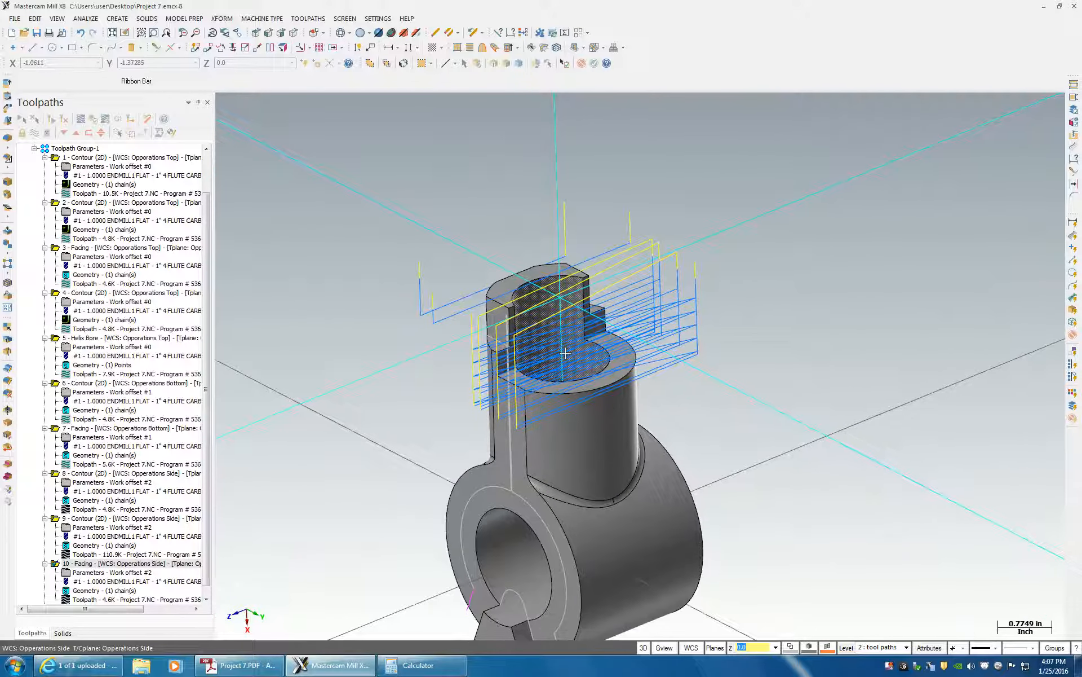
middle_click_drag(723, 527, 696, 432)
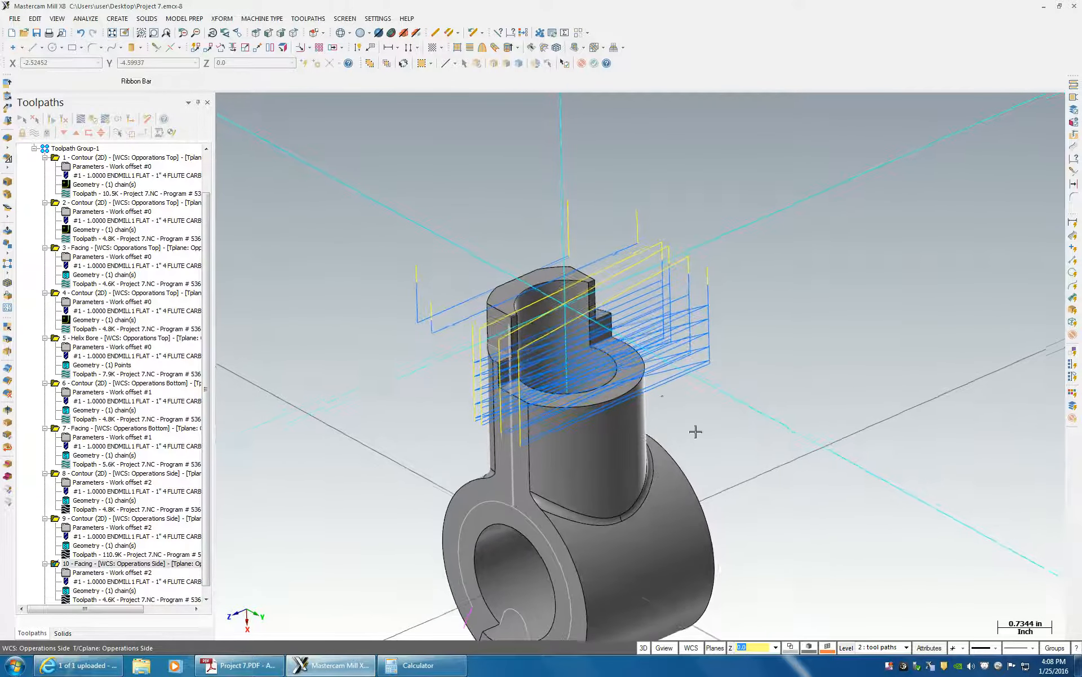
middle_click_drag(583, 386, 566, 355)
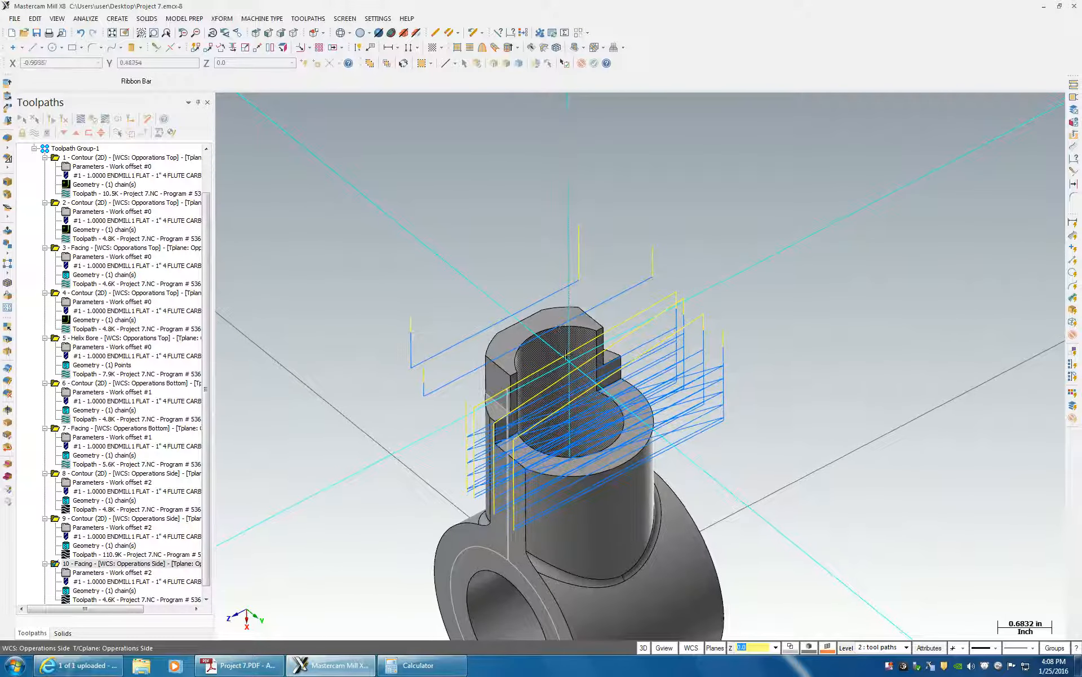
middle_click_drag(606, 284, 581, 363)
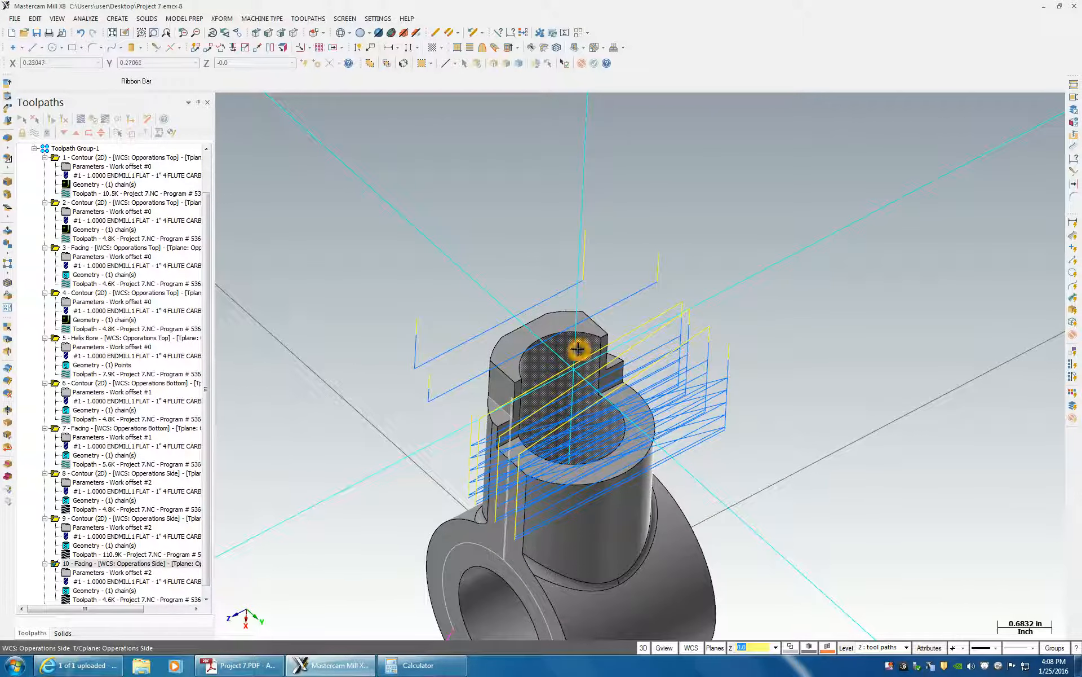
middle_click_drag(433, 301, 420, 304)
scroll(69, 597, "down", 1)
right_click(69, 598)
mouse_move(113, 277)
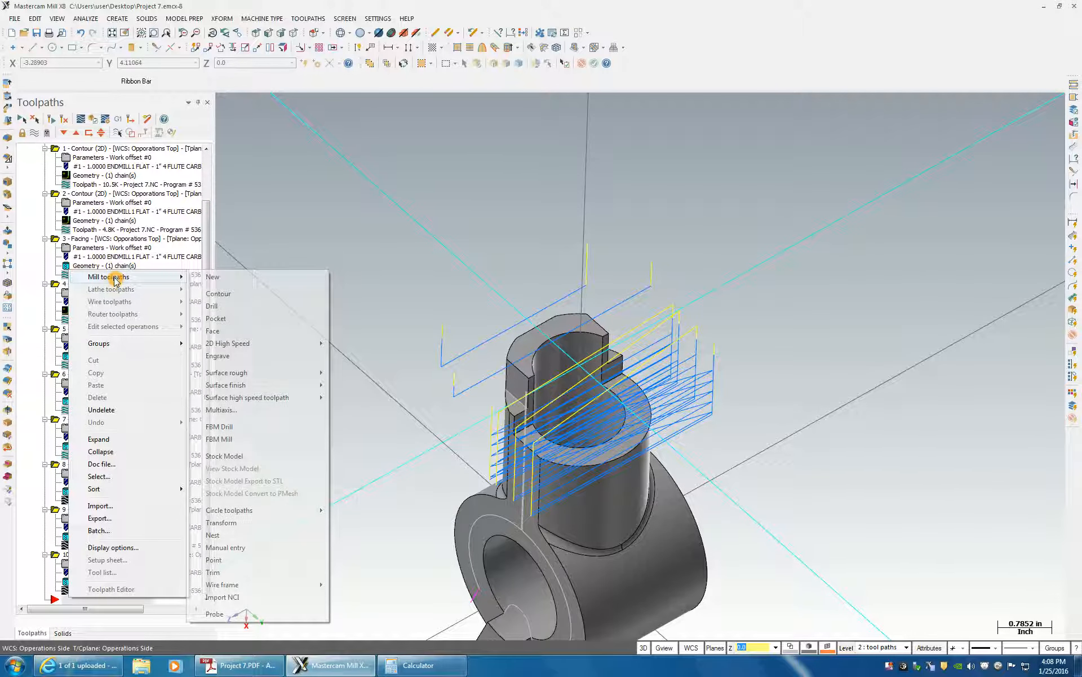
left_click(212, 307)
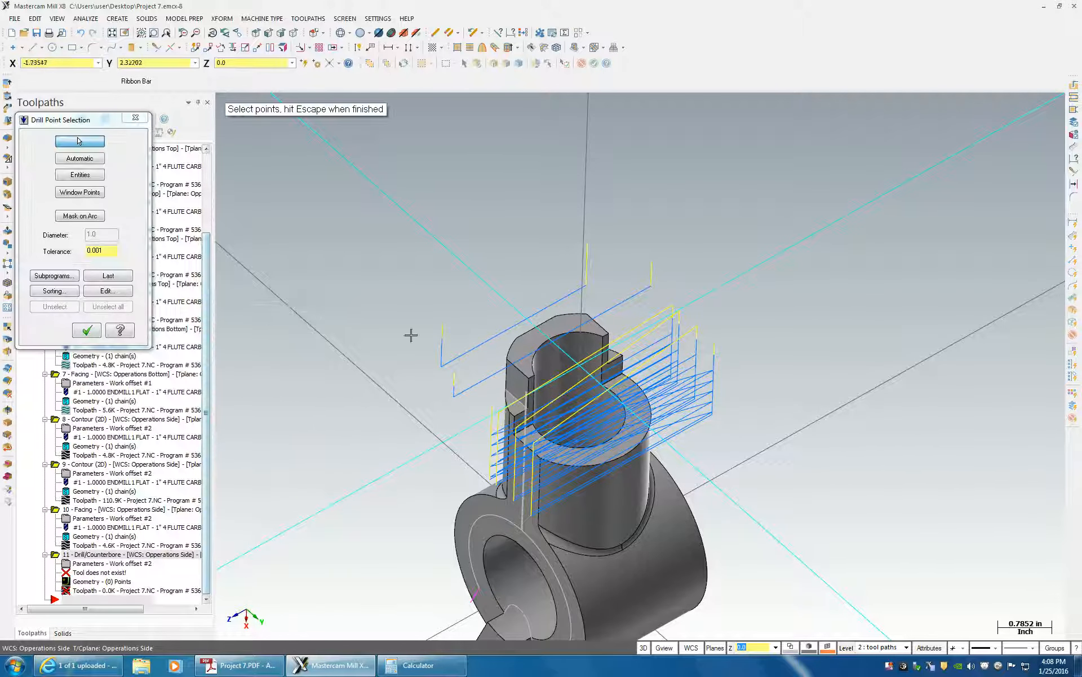
left_click(550, 345)
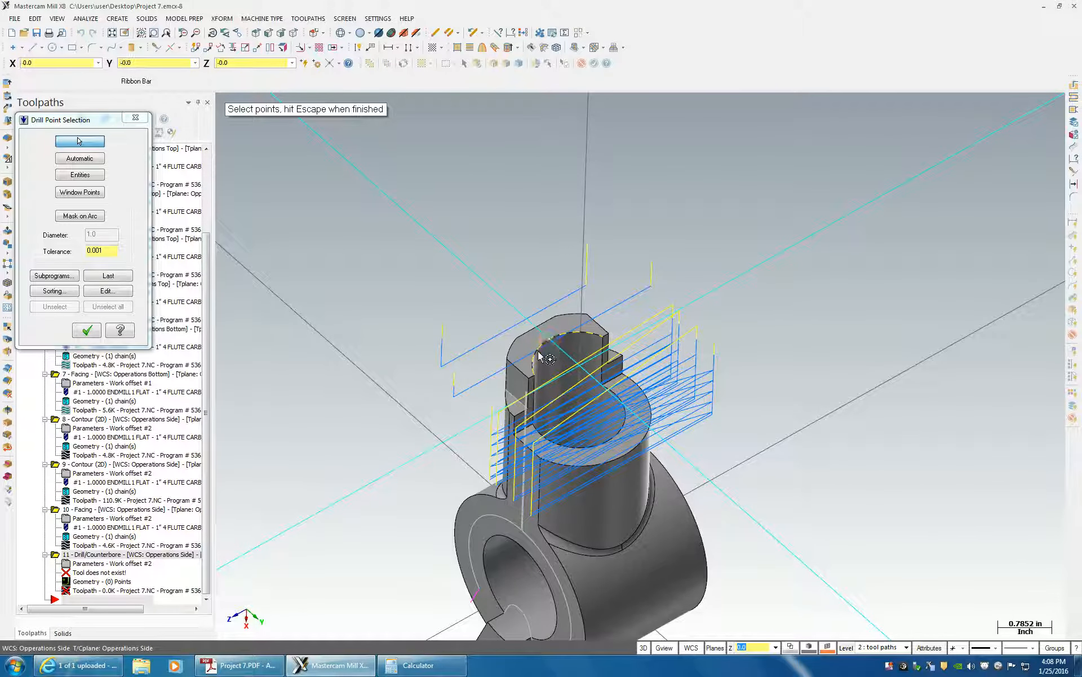
left_click(87, 331)
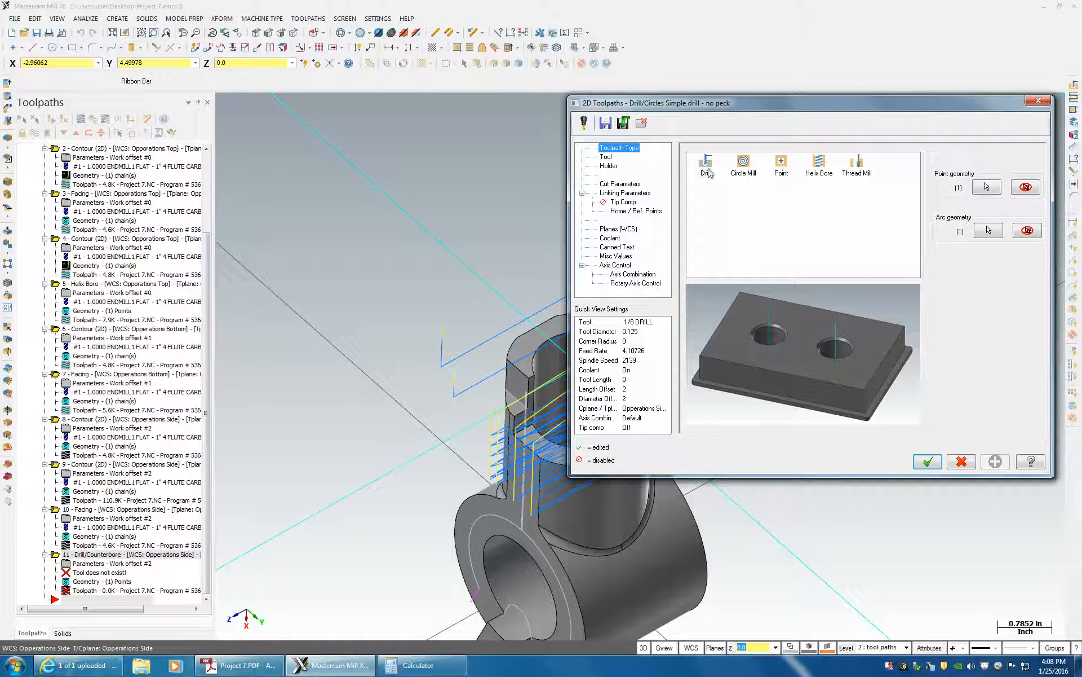
Step: Start creating a new tool for the drill operation and look up the bore's ream diameter in the Project 7 PDF drawing
left_click(609, 158)
right_click(740, 218)
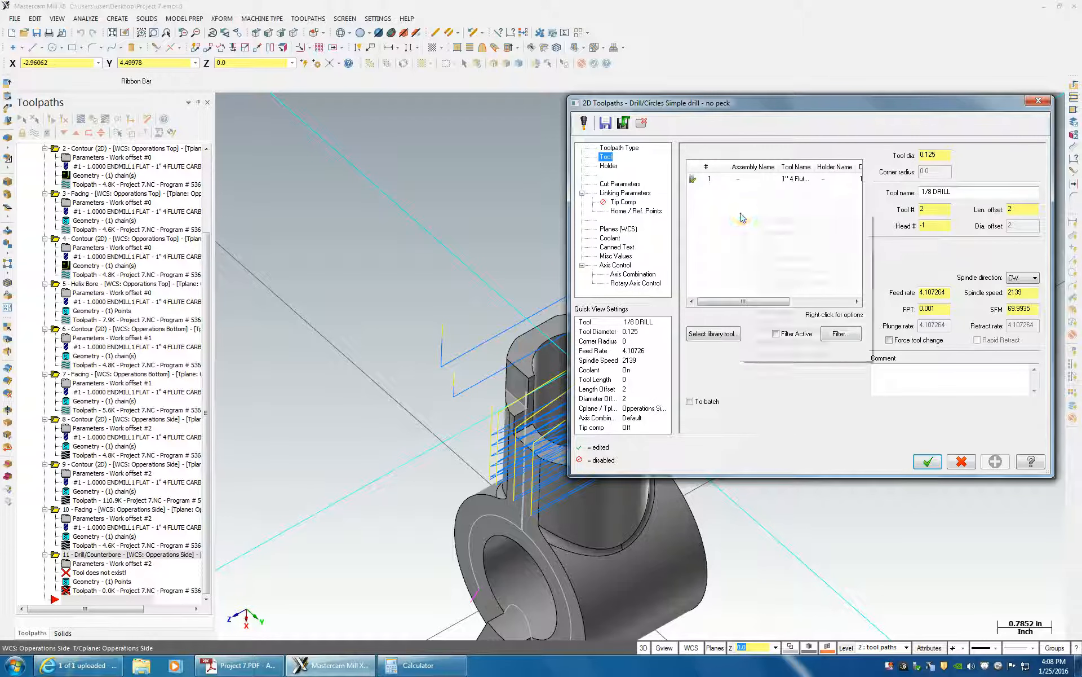
left_click(766, 233)
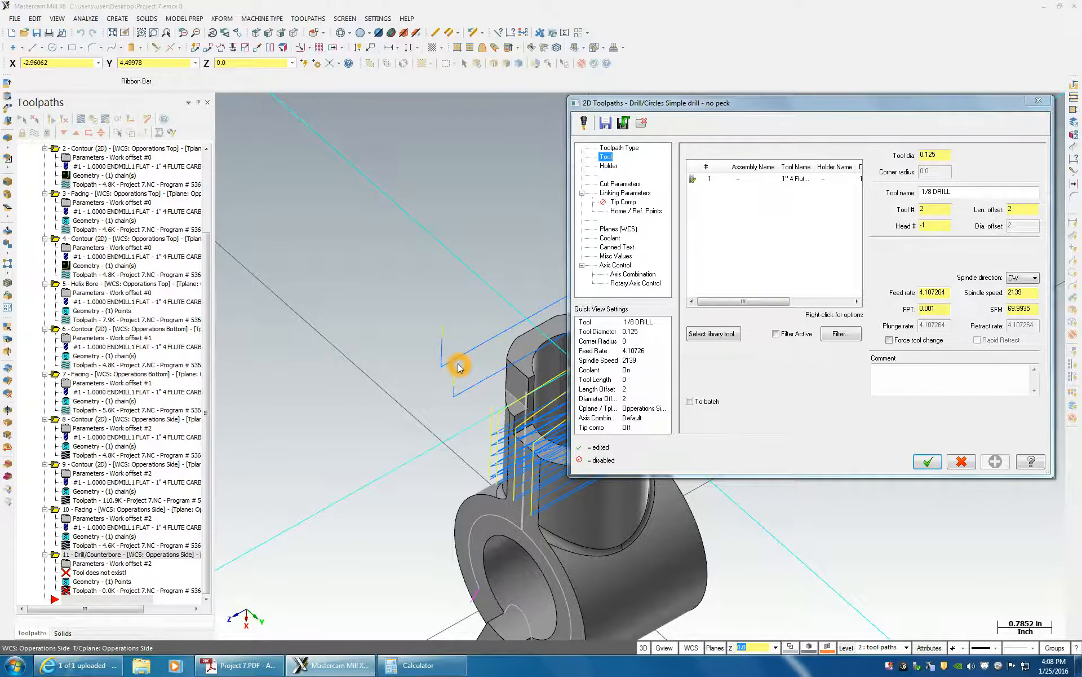
left_click(239, 665)
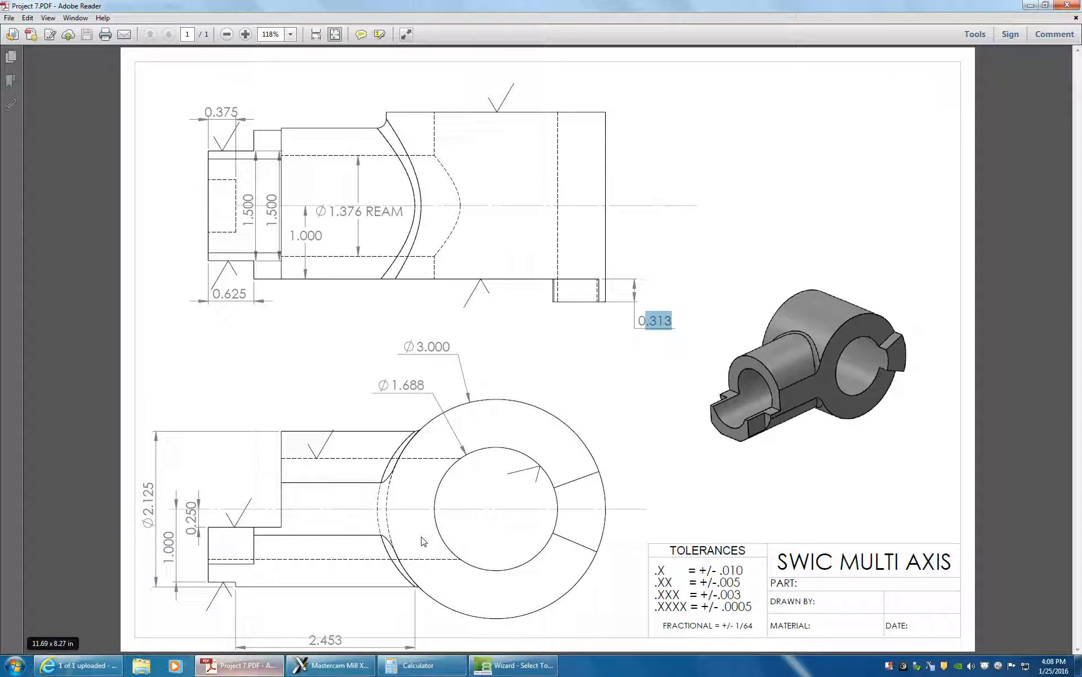
left_click(275, 410)
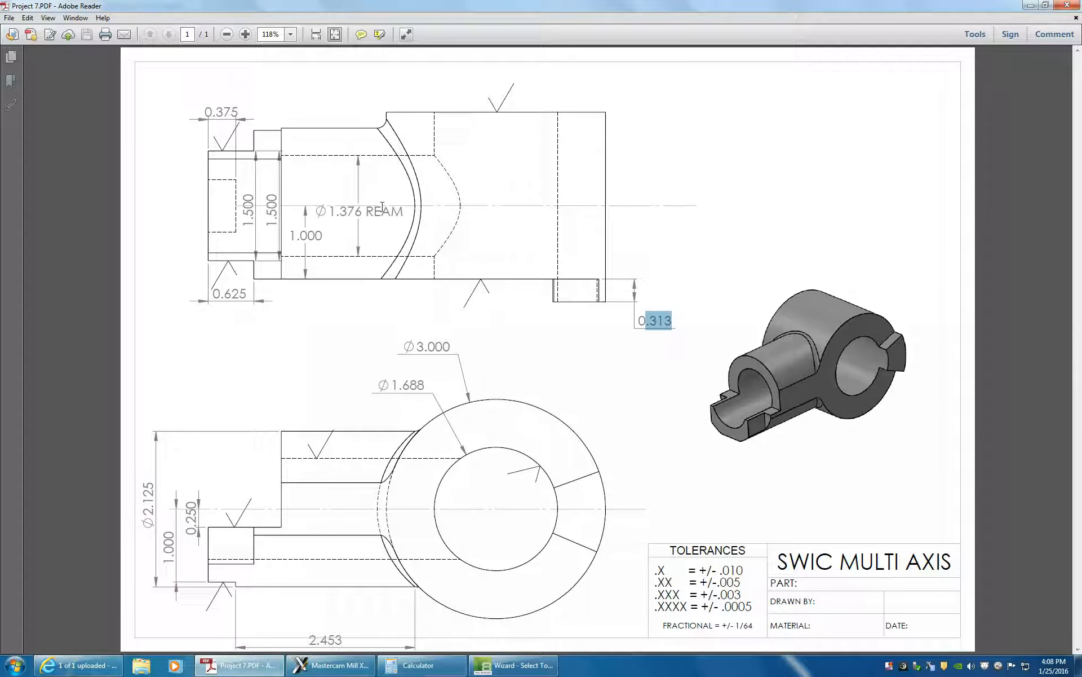
left_click(336, 215)
left_click_drag(329, 212, 374, 250)
Step: Return to the tool creation wizard and choose a bore bar as the new tool's type
left_click(516, 669)
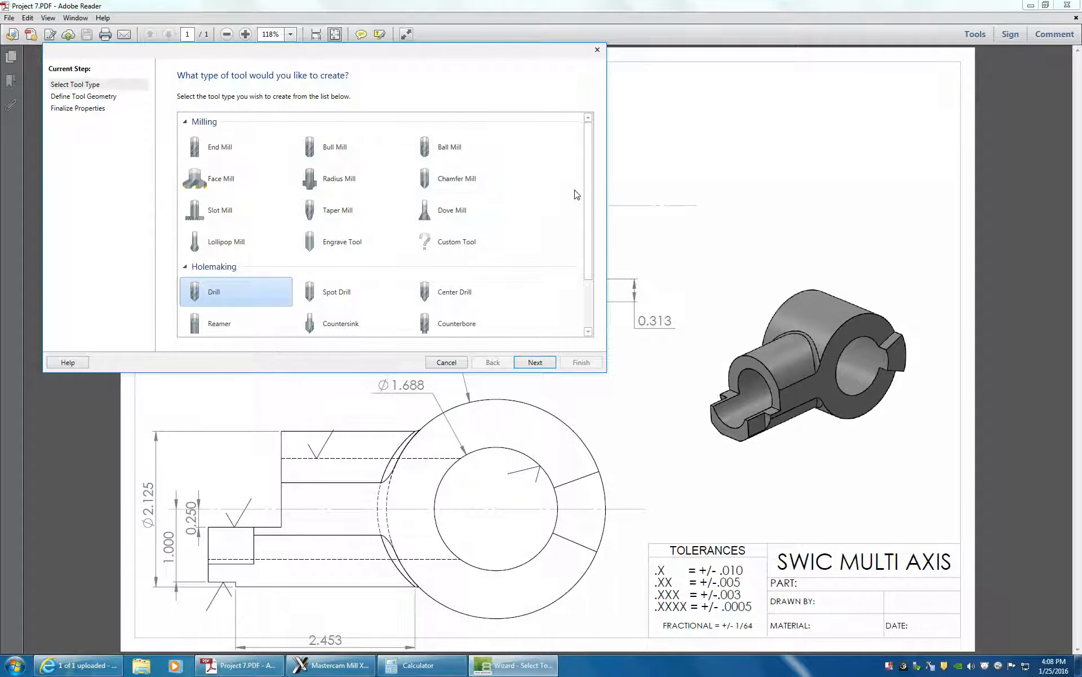
left_click_drag(585, 206, 585, 254)
left_click(461, 288)
left_click(535, 362)
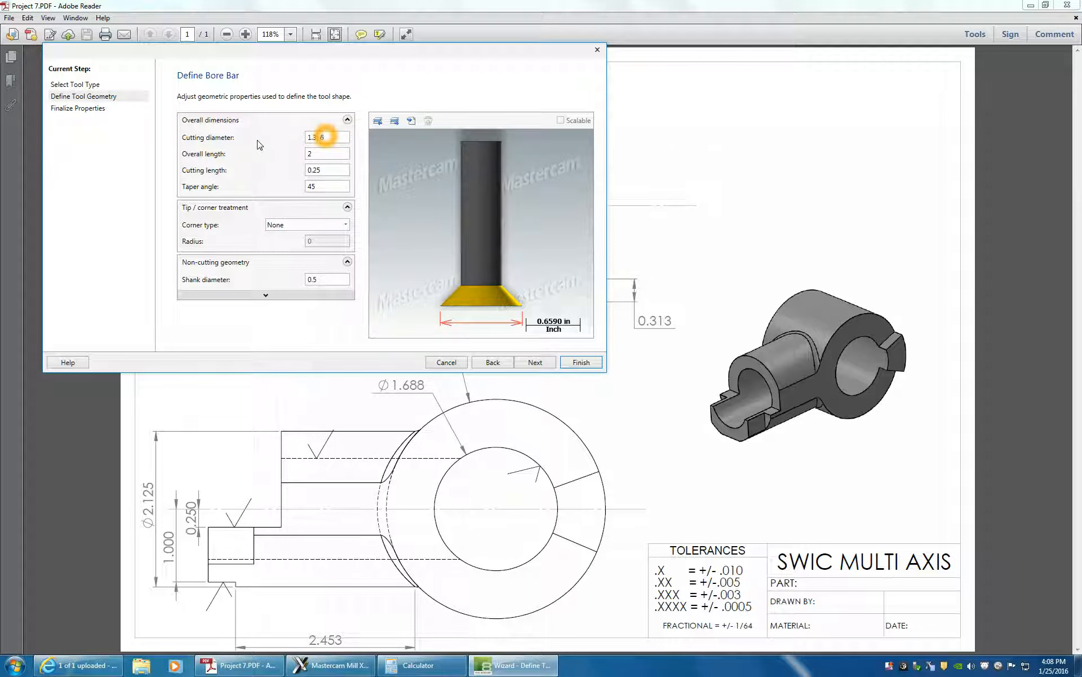
Step: Define the bore bar with cutting diameter 1.376, overall length 5 and shank diameter .75, then continue to its final properties
key("Tab")
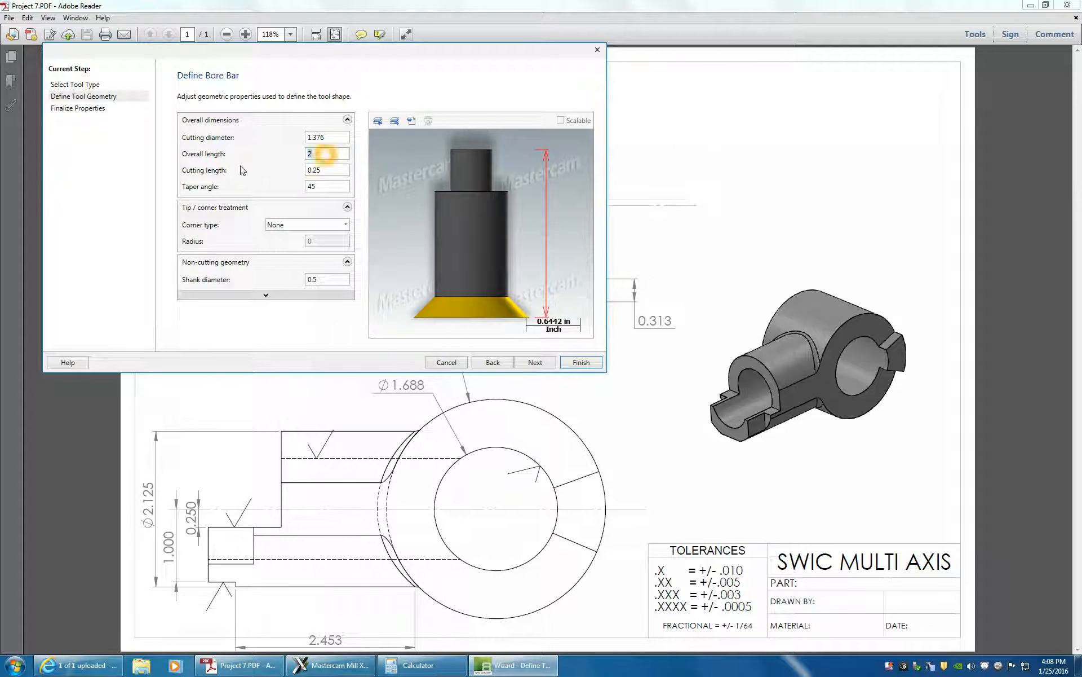
type("5")
key("Tab")
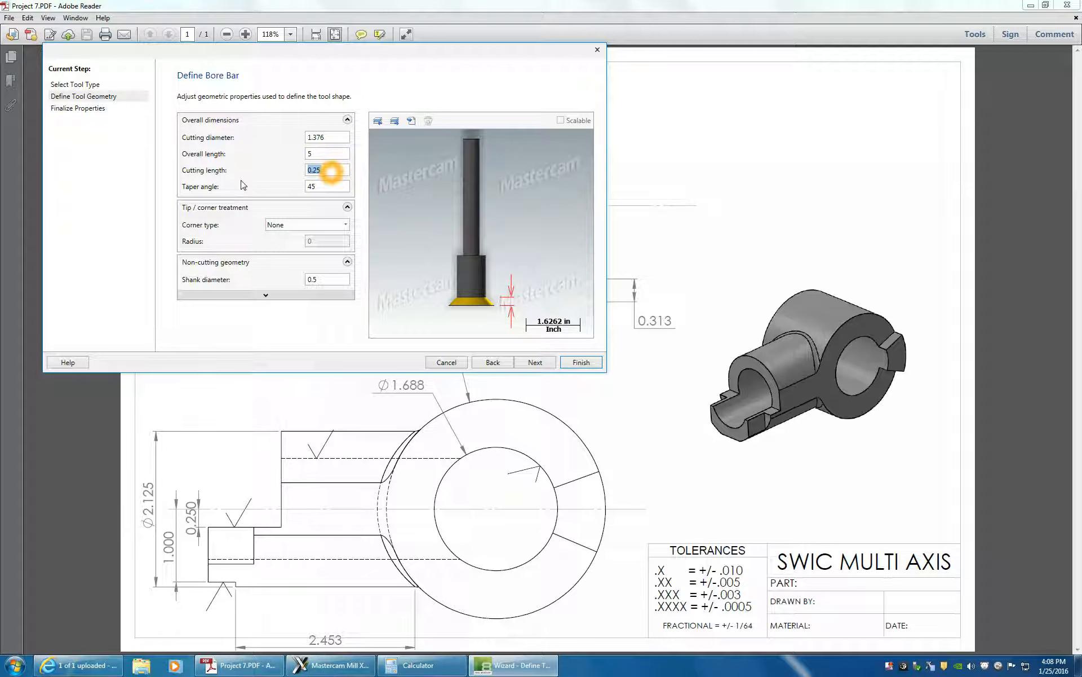
key("Tab")
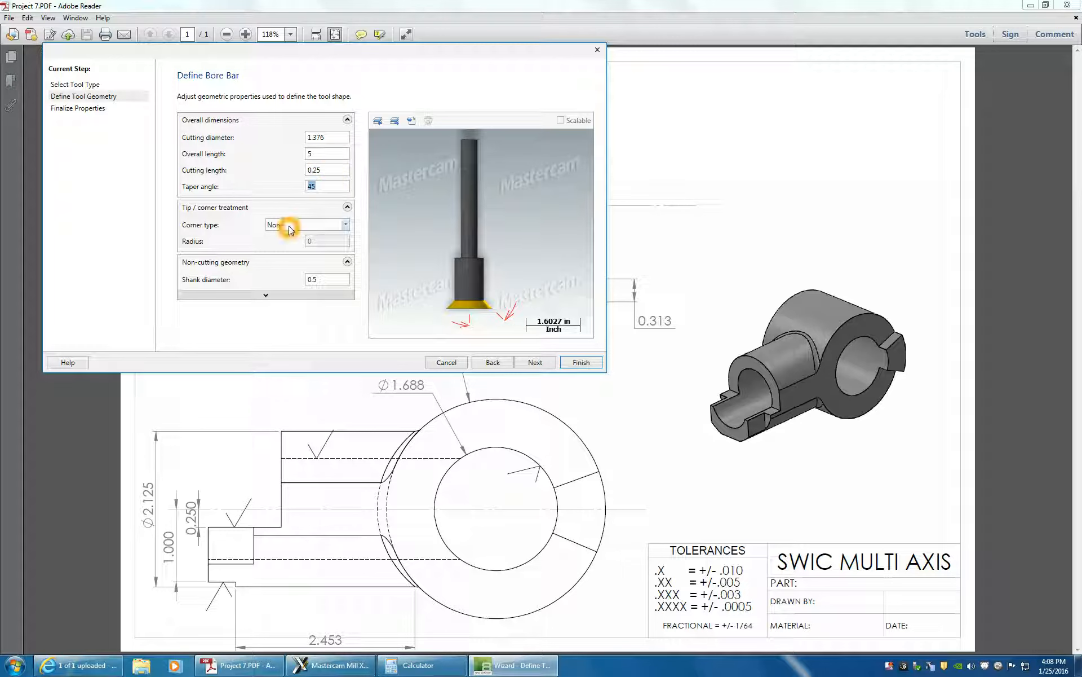
left_click(326, 280)
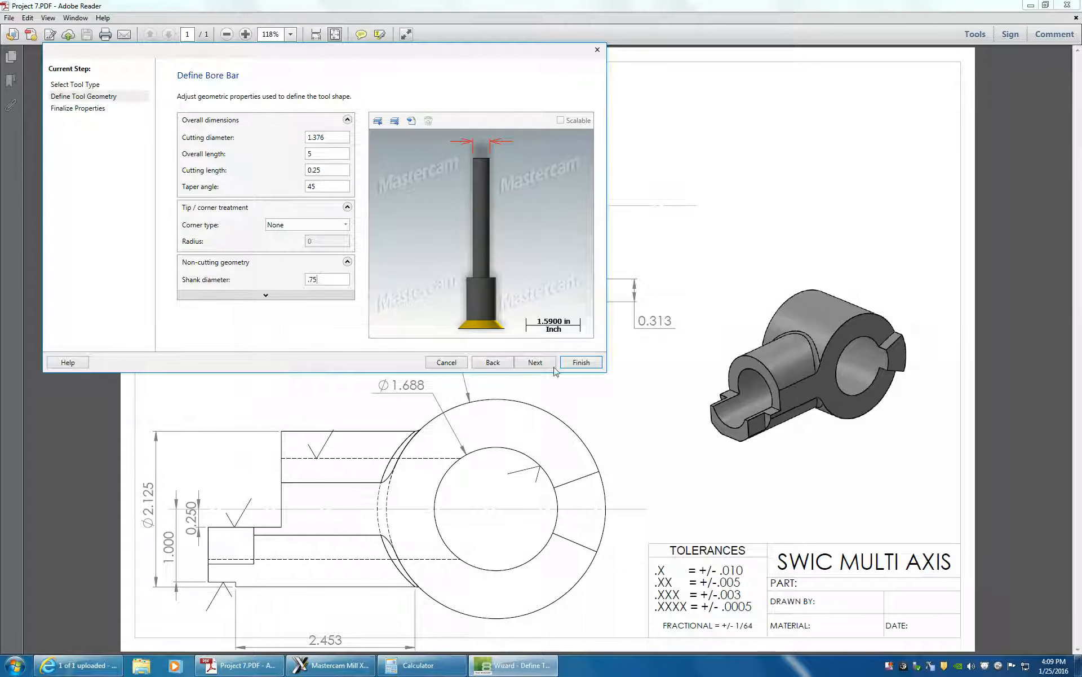
left_click(535, 362)
left_click(256, 167)
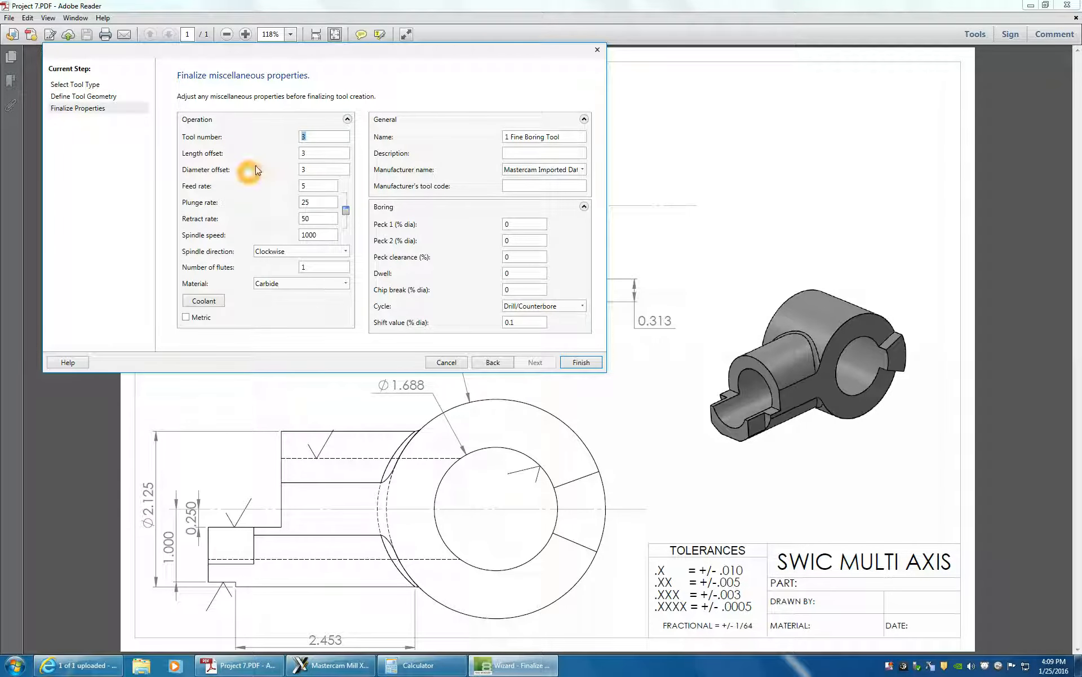
Step: Bring up the Calculator for feed calculations and set the boring tool's spindle speed to 200
double_click(307, 186)
double_click(305, 203)
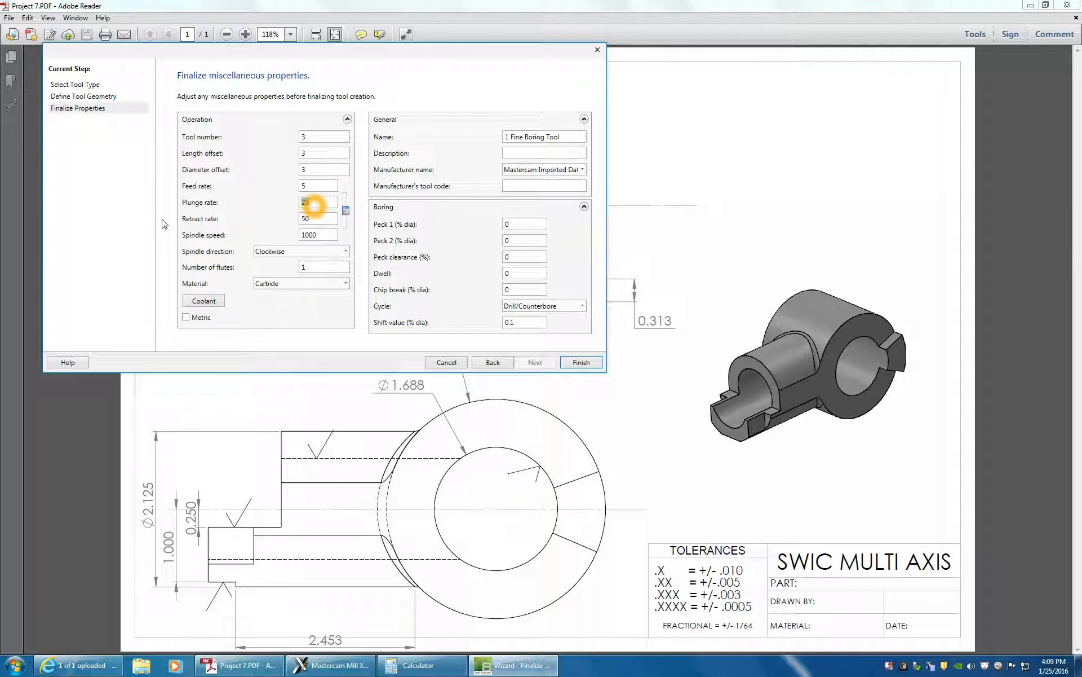
left_click(418, 665)
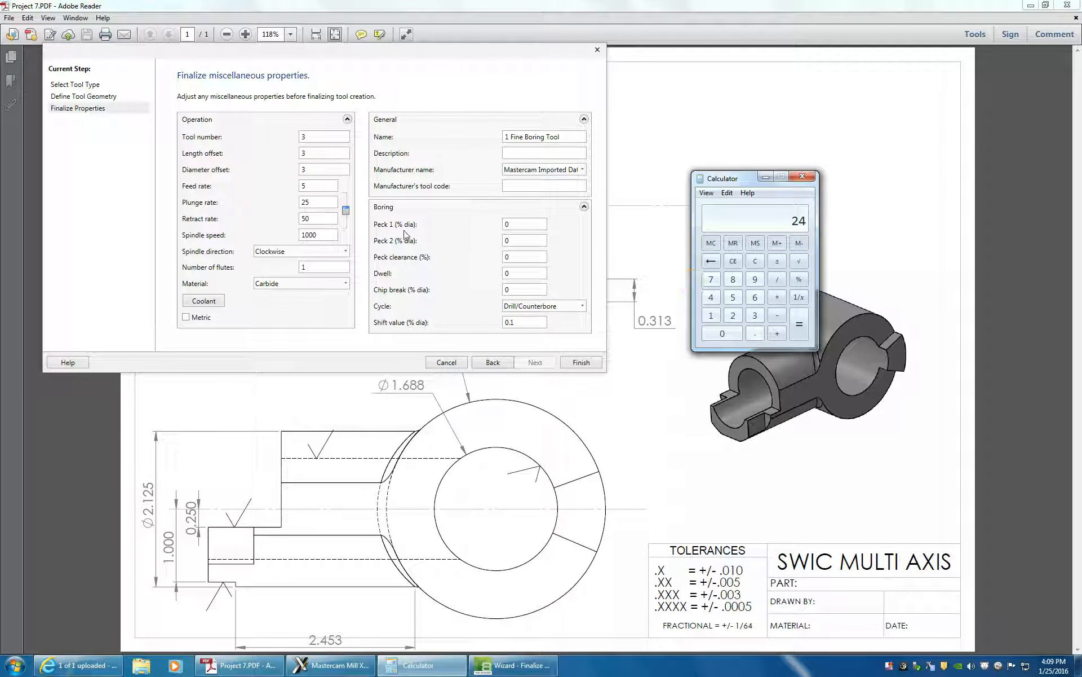
left_click(322, 235)
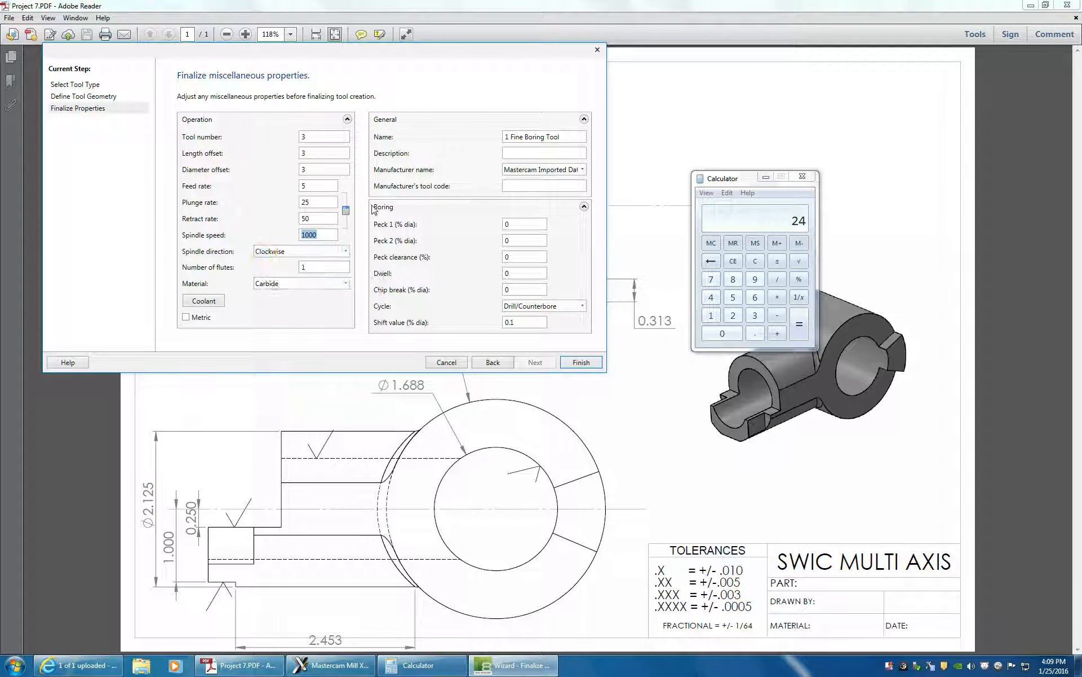
left_click(309, 202)
left_click(735, 188)
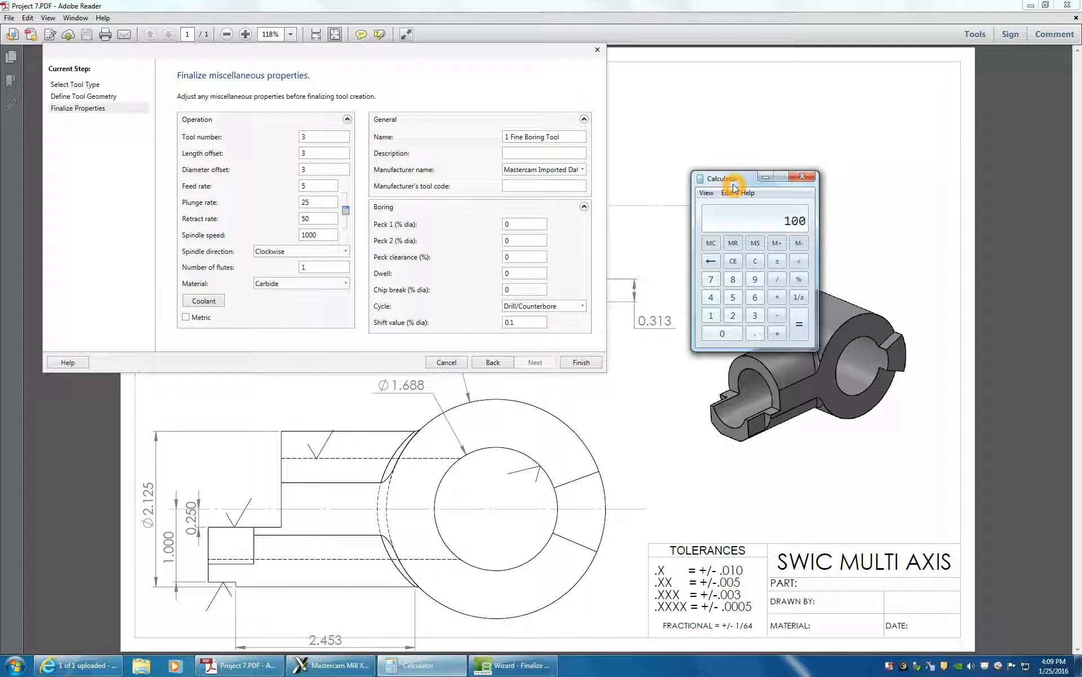
key("Return")
double_click(333, 236)
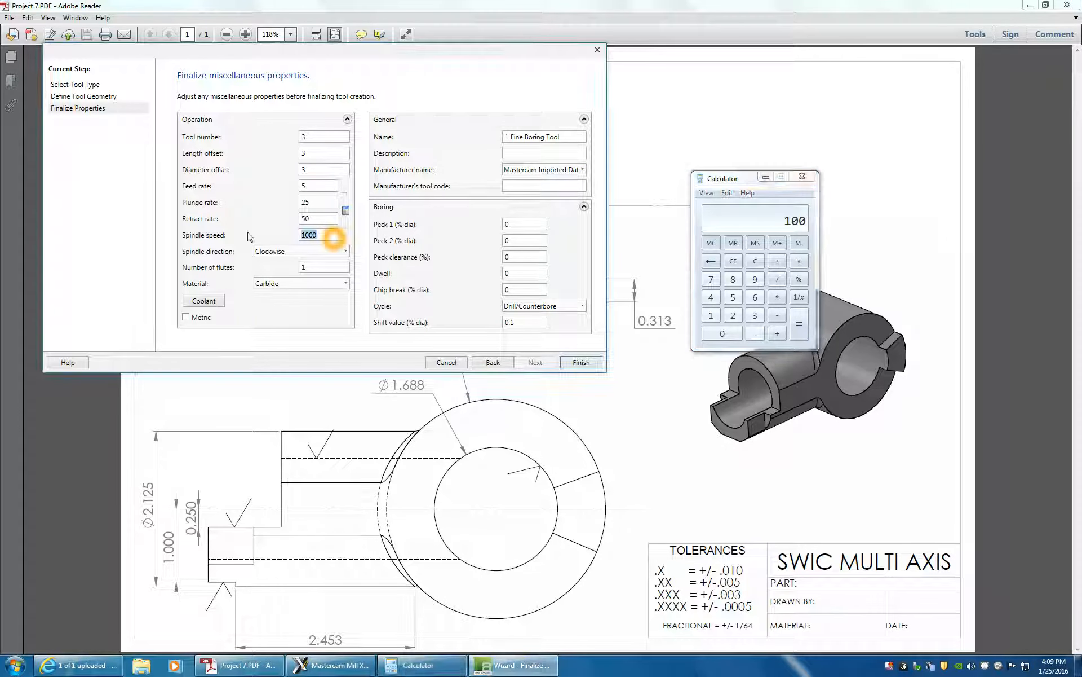
type("200")
Step: Calculate the boring feed for the 200 spindle speed as .001*200 in the Calculator
left_click(776, 297)
left_click(733, 315)
left_click(728, 333)
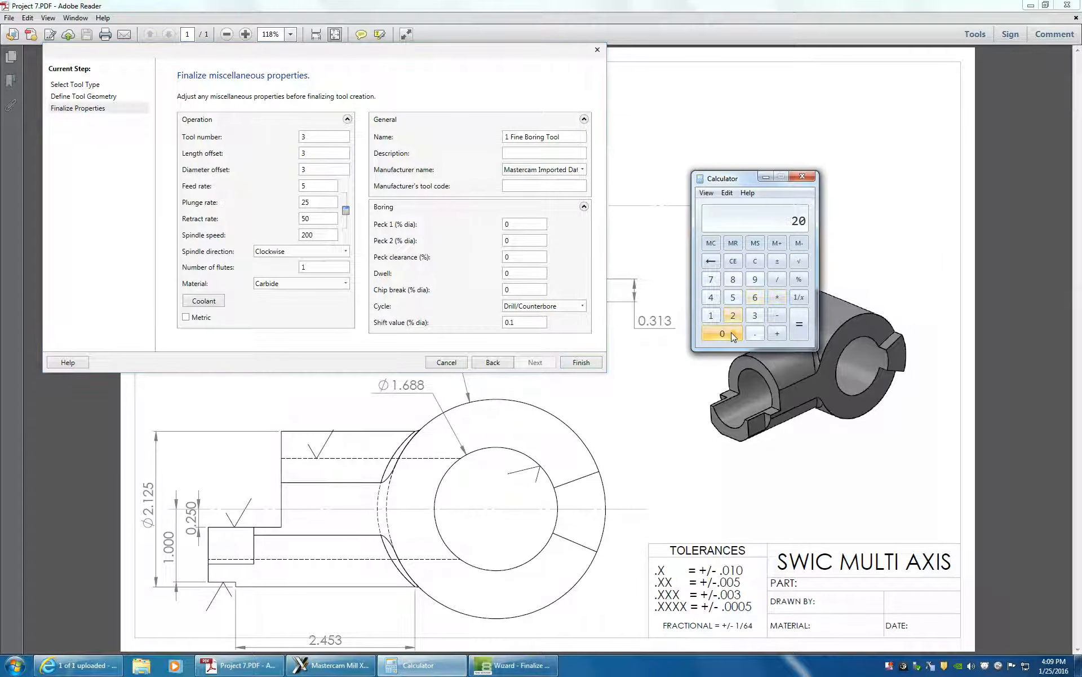
left_click(727, 334)
left_click(728, 334)
left_click(727, 334)
key("Escape")
type(".001*200")
key("Return")
Step: Set the boring tool's spindle speed to 300 and calculate the matching feed in the Calculator
left_click(251, 270)
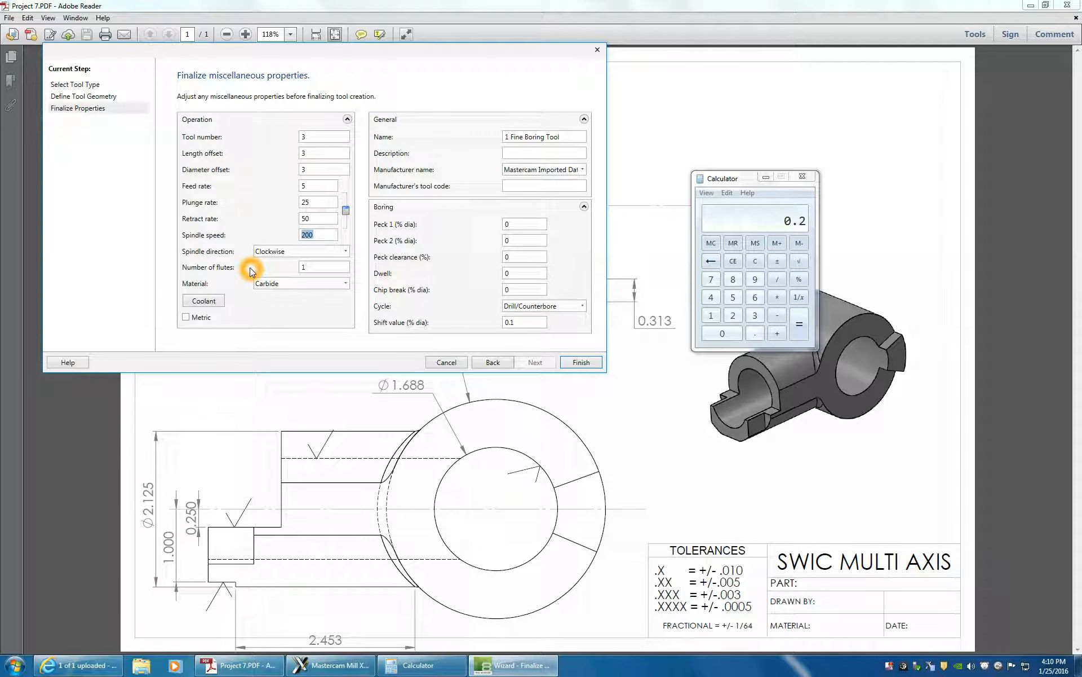
left_click(328, 205)
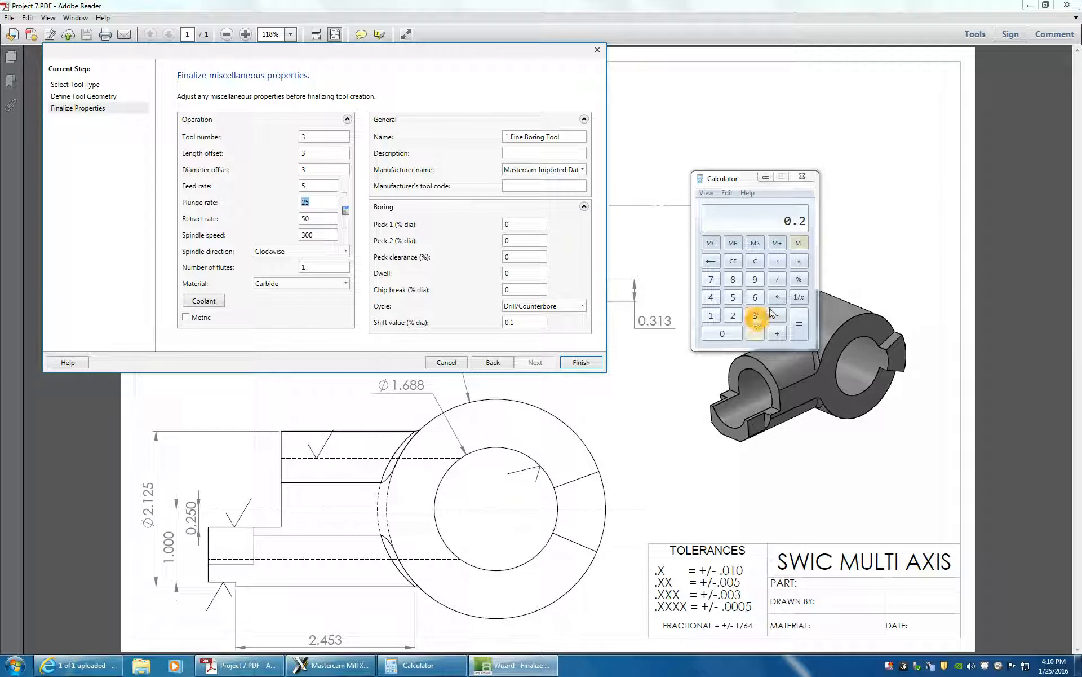
left_click(755, 333)
type("00")
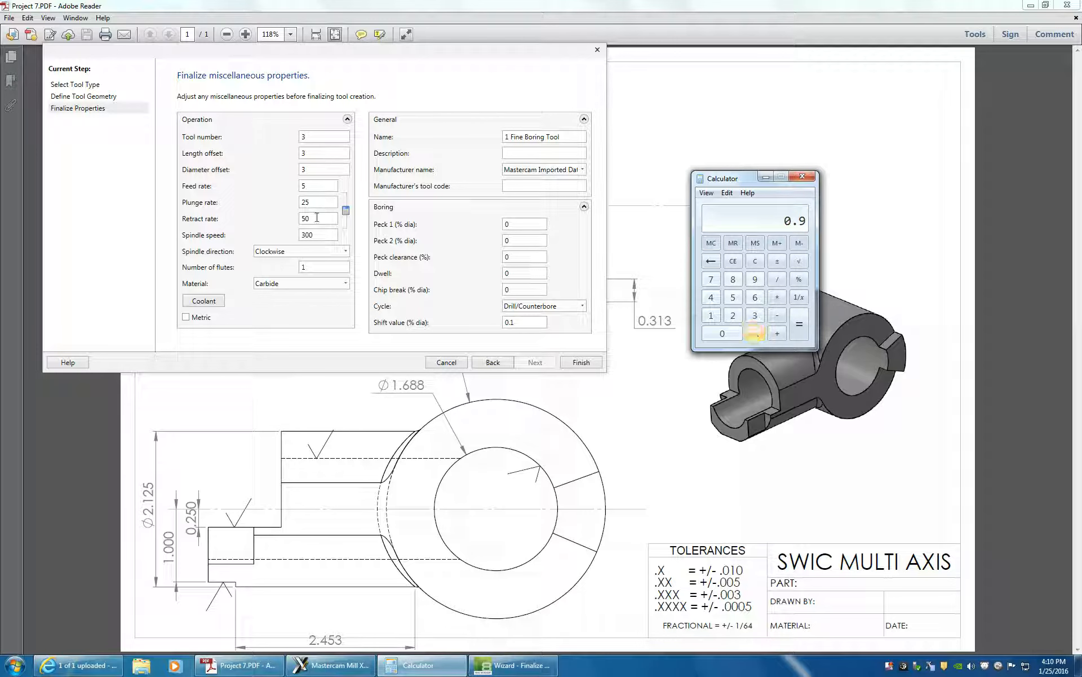
Step: Set both the plunge rate and the feed rate of the boring tool to 0.9
left_click(325, 203)
type("0.9")
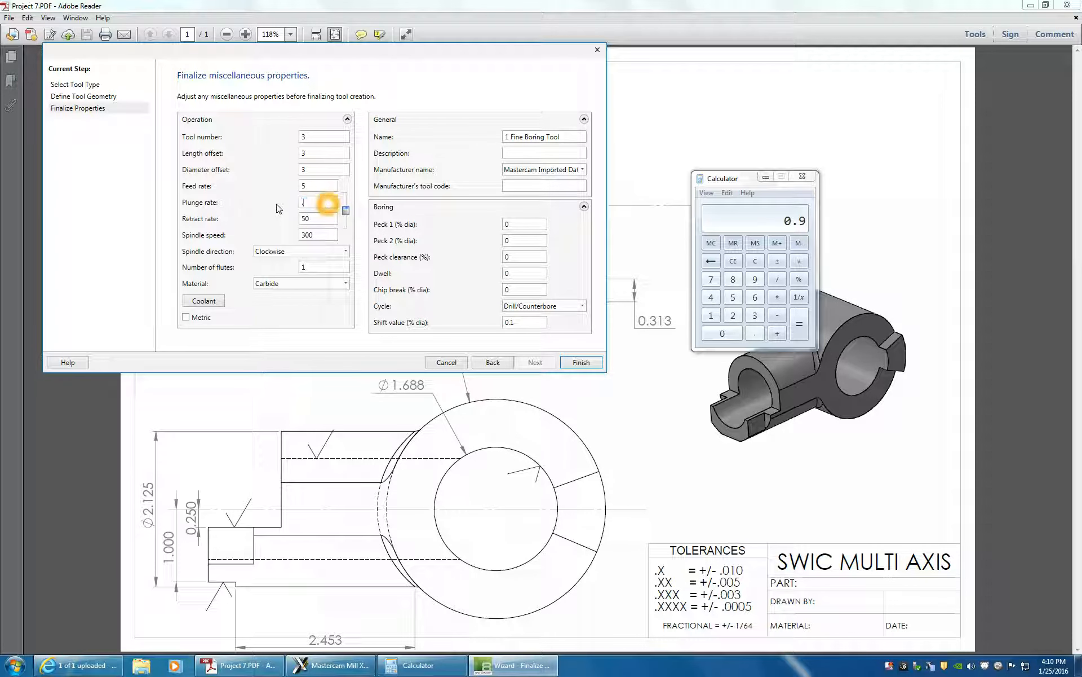
key("shift+Tab")
left_click(316, 186)
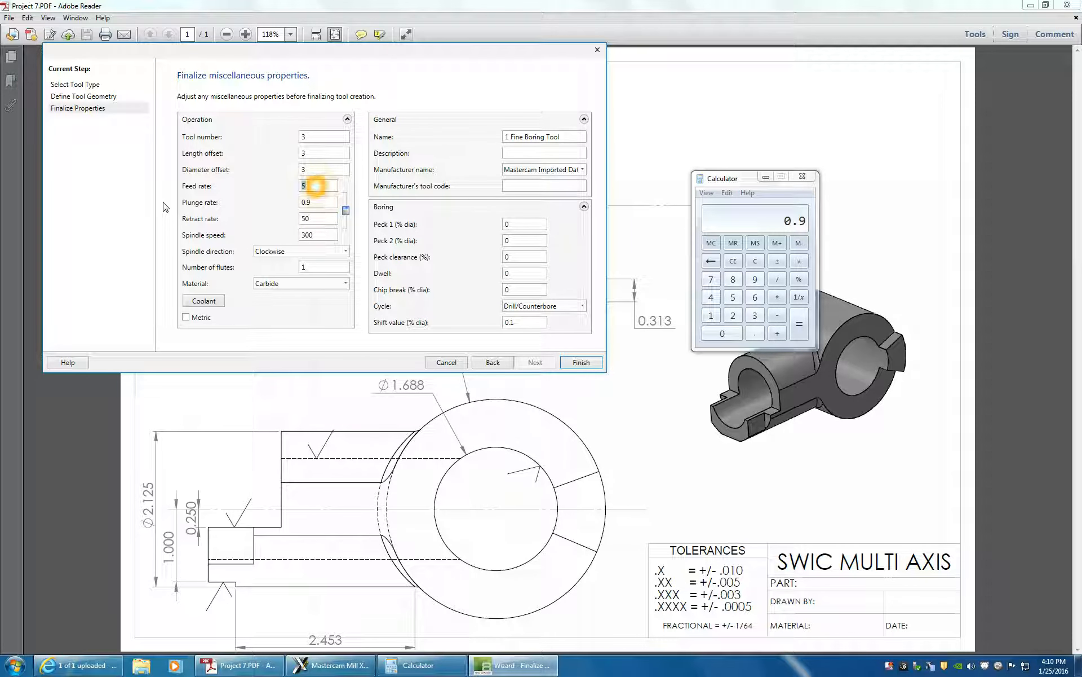
left_click(247, 208)
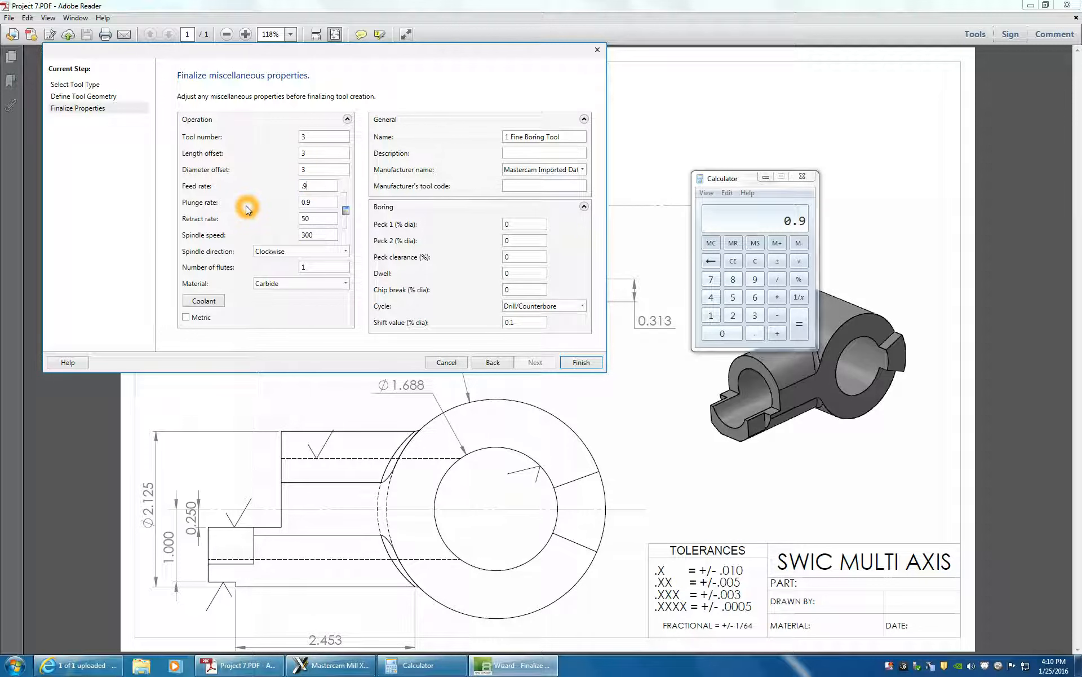
left_click_drag(323, 222, 194, 231)
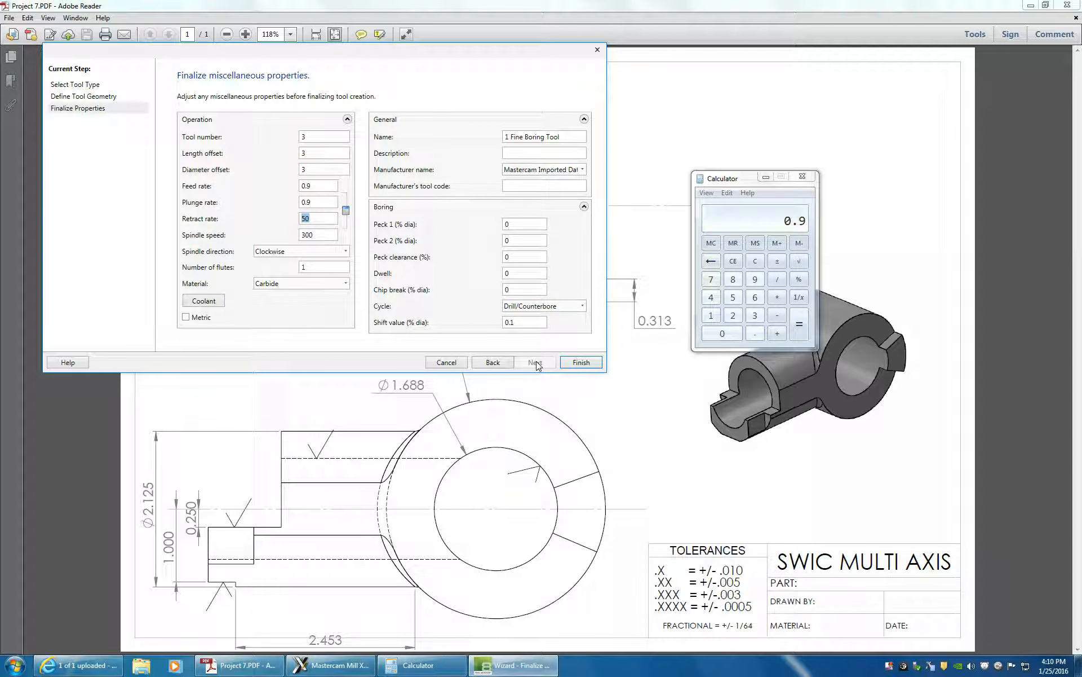
Step: Name the new tool 1.376 Boaring Tool
left_click(580, 363)
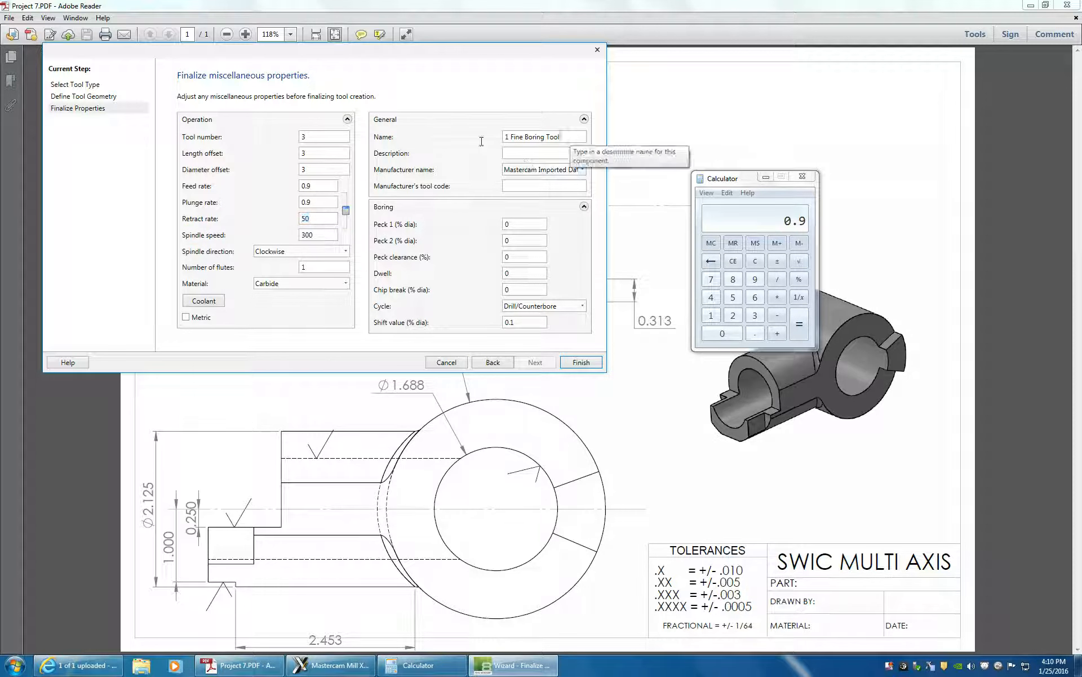
left_click(438, 144)
type("BO")
key("BackSpace")
key("BackSpace")
type("1.37")
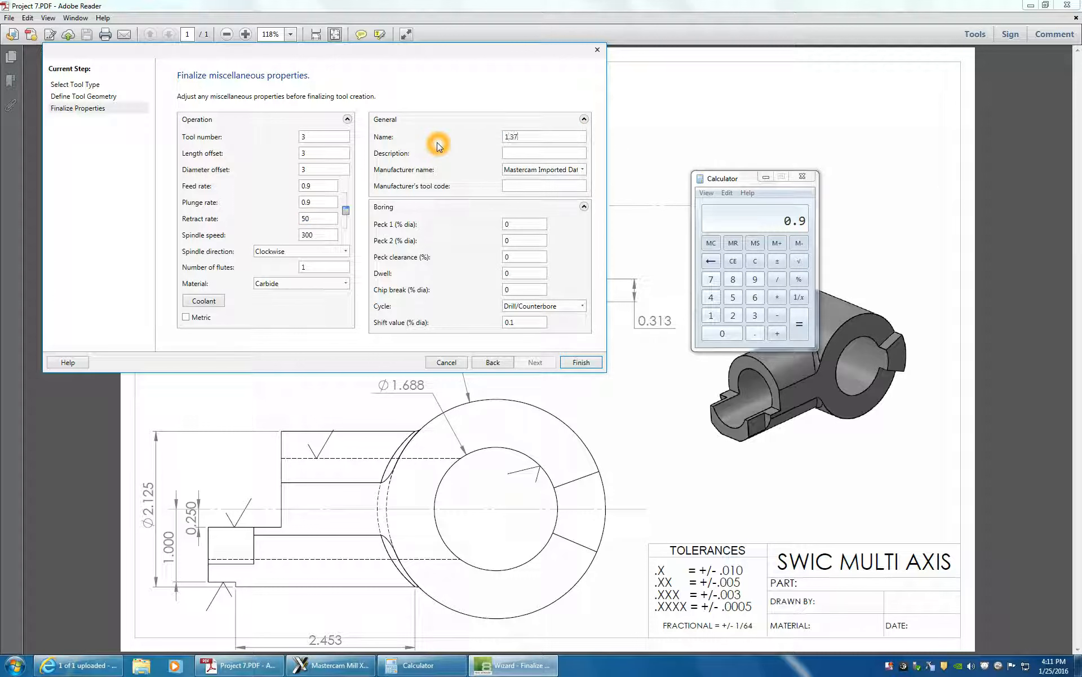
type("6 Boaring Tool")
Step: Set the tool's cycle to Bore #1, finish the tool and return to Mastercam
left_click(582, 305)
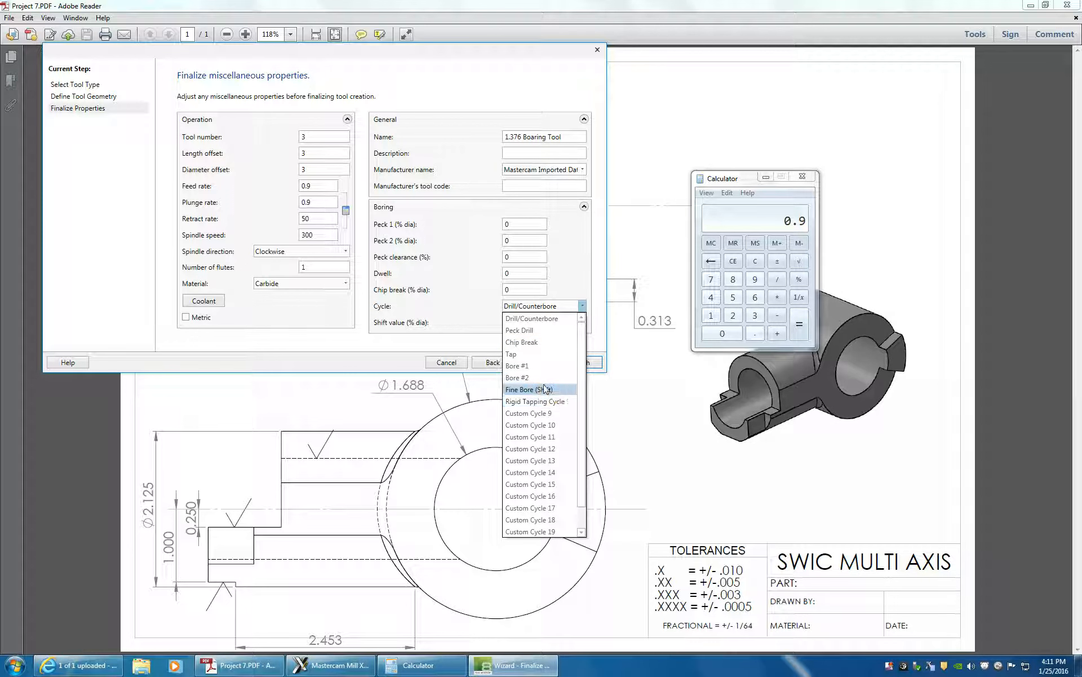
left_click(530, 368)
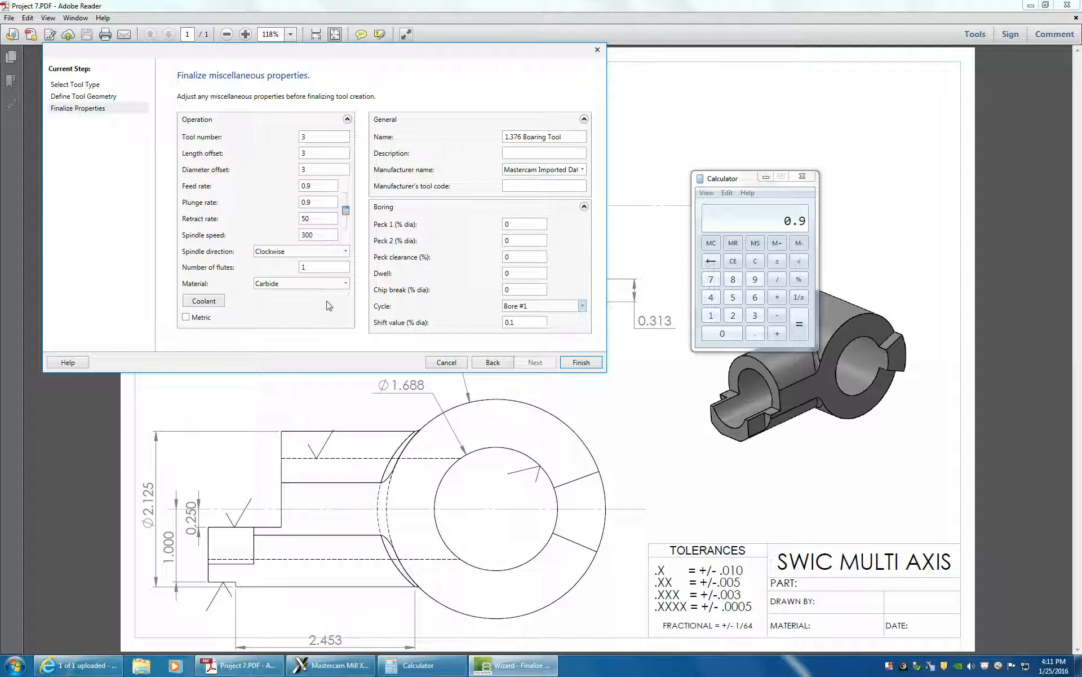
left_click(587, 367)
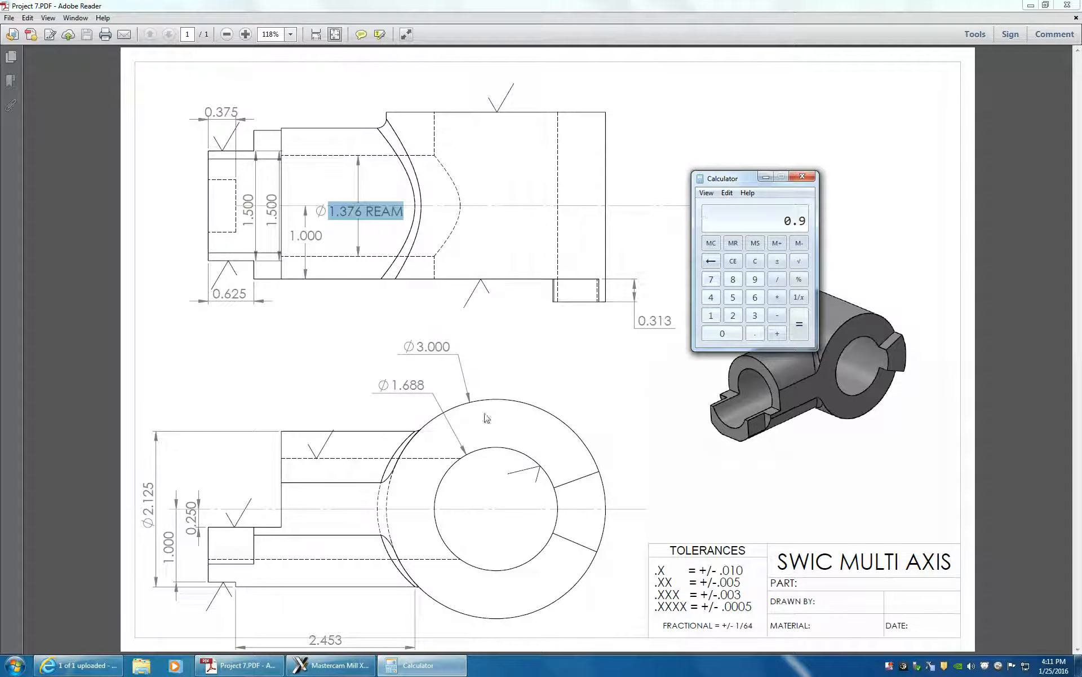
left_click(334, 670)
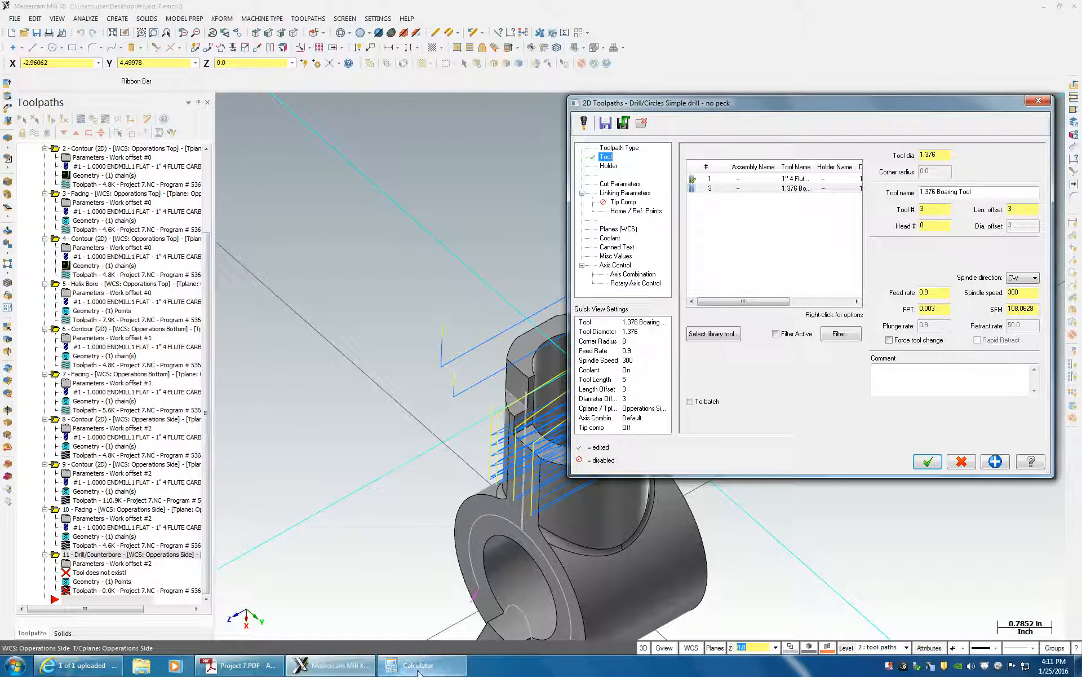
Step: Select the 1.376 boring tool for the drill operation and review its feed rate, feed per tooth and spindle speed
left_click(760, 189)
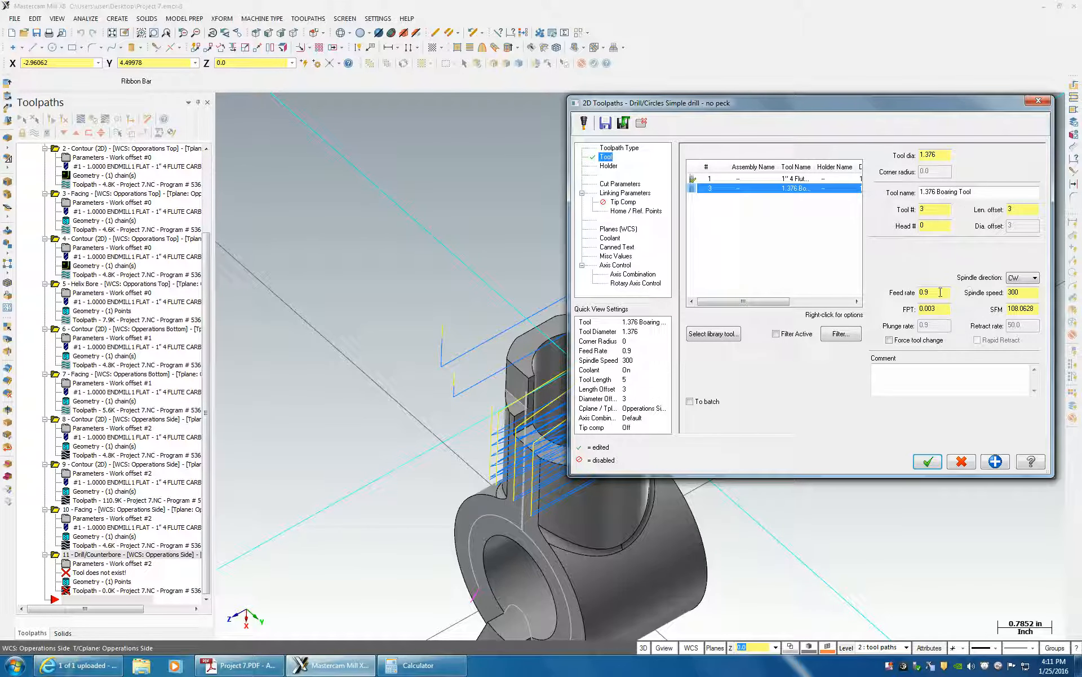
left_click_drag(933, 292, 881, 313)
left_click_drag(1024, 294, 941, 307)
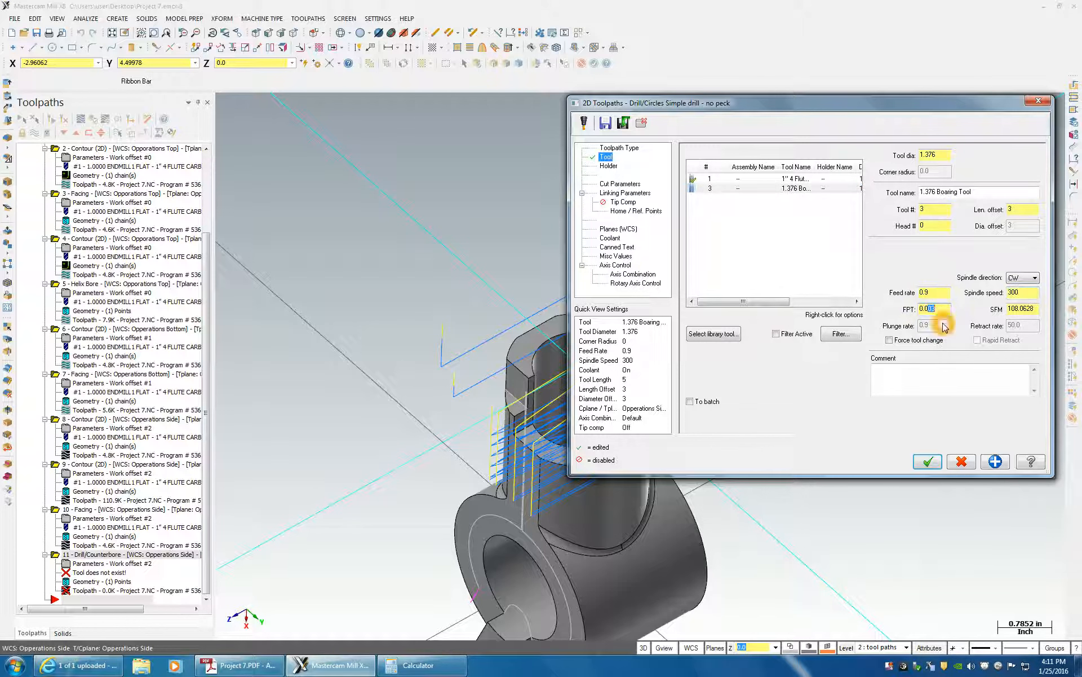
left_click(945, 332)
mouse_move(940, 311)
left_mouse_down()
mouse_move(931, 308)
mouse_move(938, 320)
left_mouse_up()
Step: Use the Bore #1 (feed-out) cycle in the operation's cut parameters
left_click(618, 185)
left_click(759, 159)
left_click(737, 165)
left_click(771, 164)
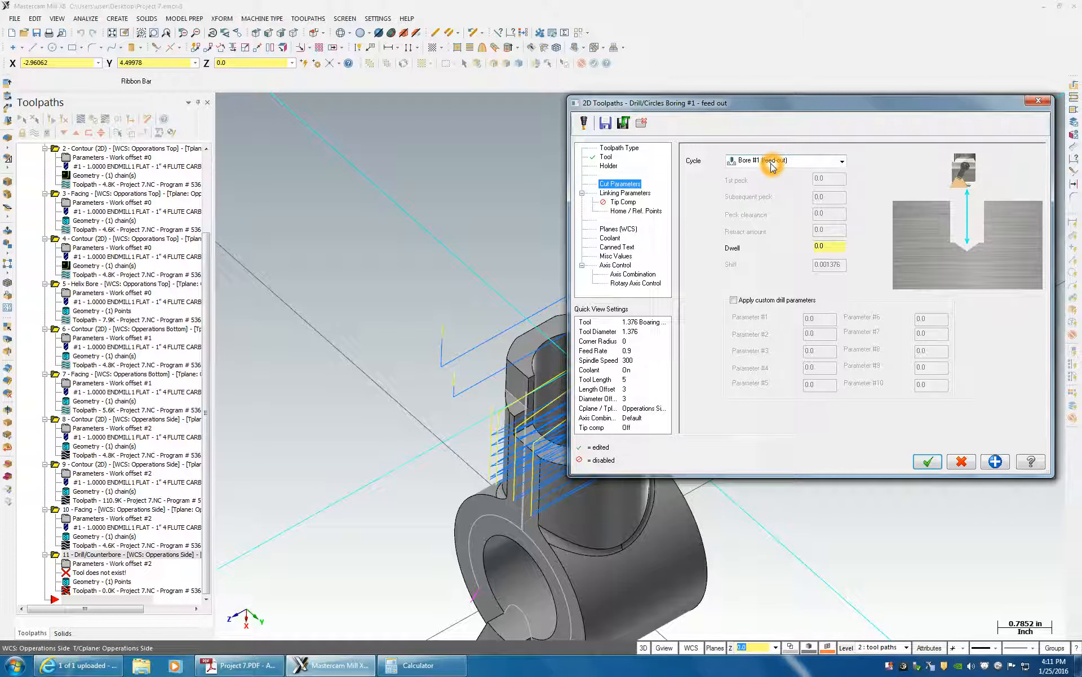
left_click(782, 164)
left_click(791, 161)
Step: Set the boring operation's retract height to an absolute 0.5 in the linking parameters
left_click(627, 193)
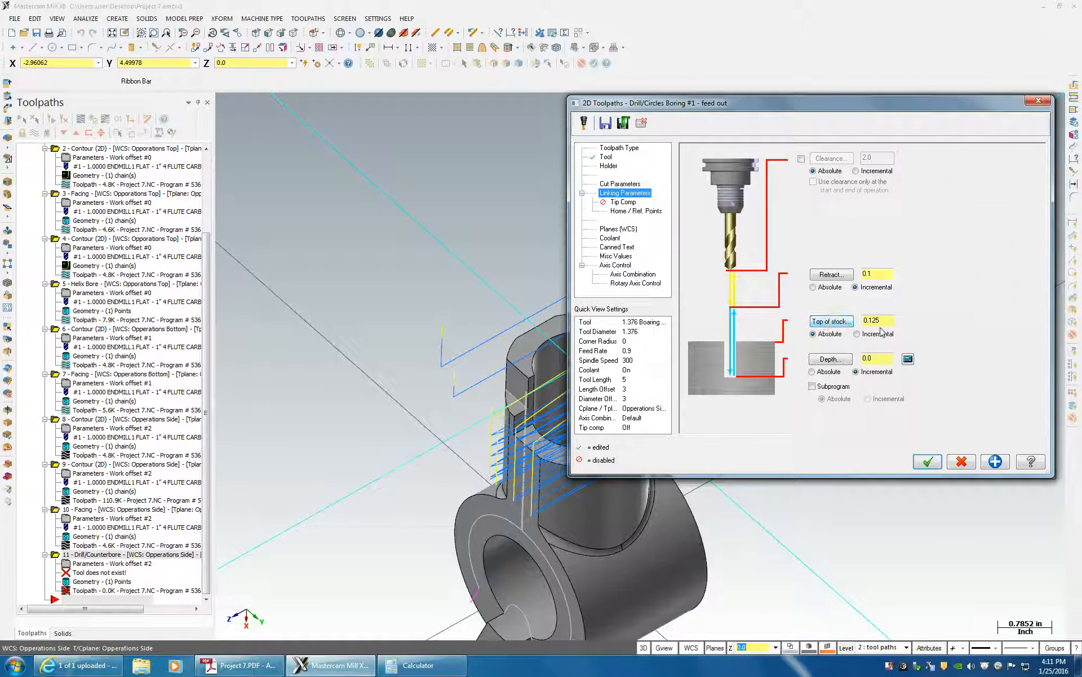
left_click(874, 274)
left_click(852, 276)
left_click(813, 287)
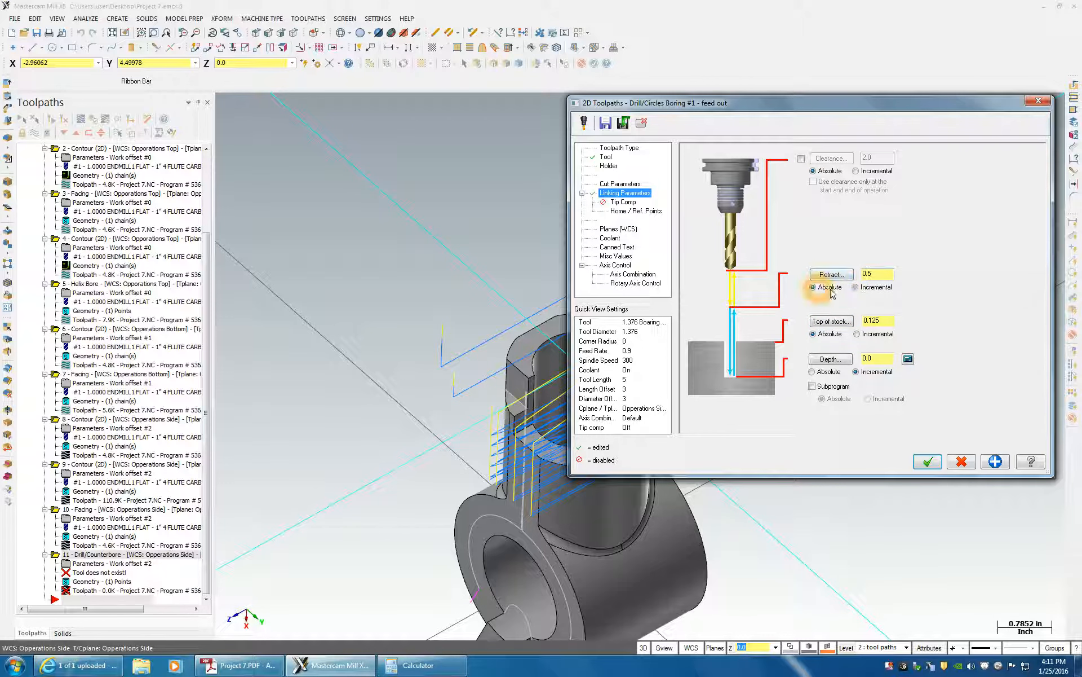
Step: Pick the boring depth from a point in the part's large cross bore, then adjust the absolute depth to -3.5
left_click(831, 359)
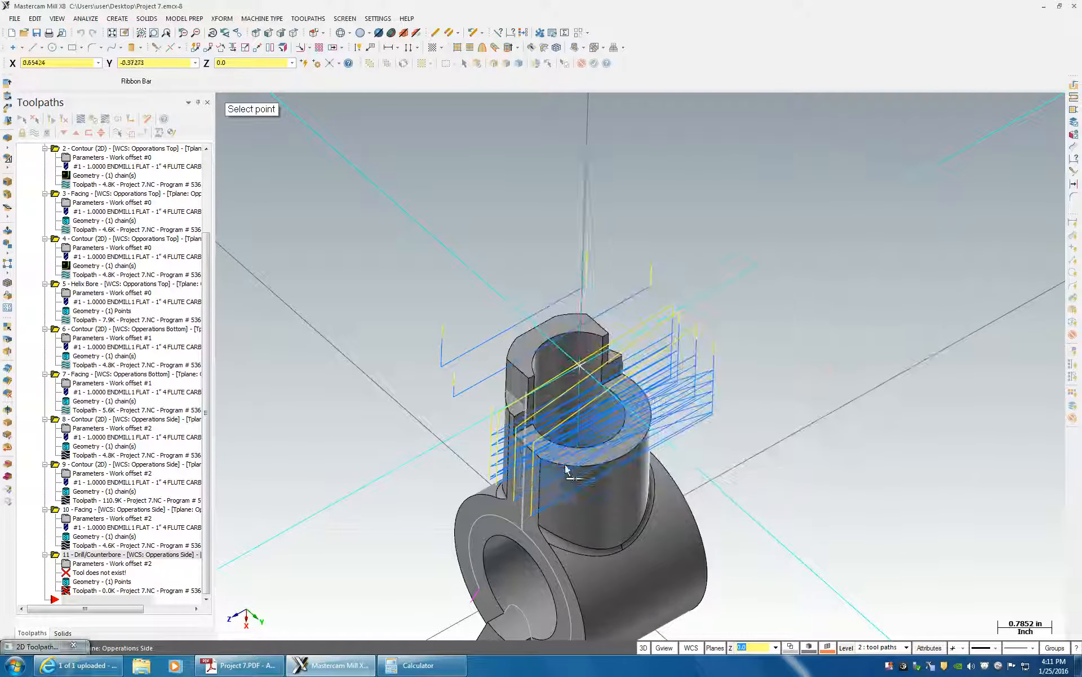
middle_click_drag(611, 523, 590, 465)
scroll(652, 490, "up", 3)
left_click(646, 487)
left_click(586, 461)
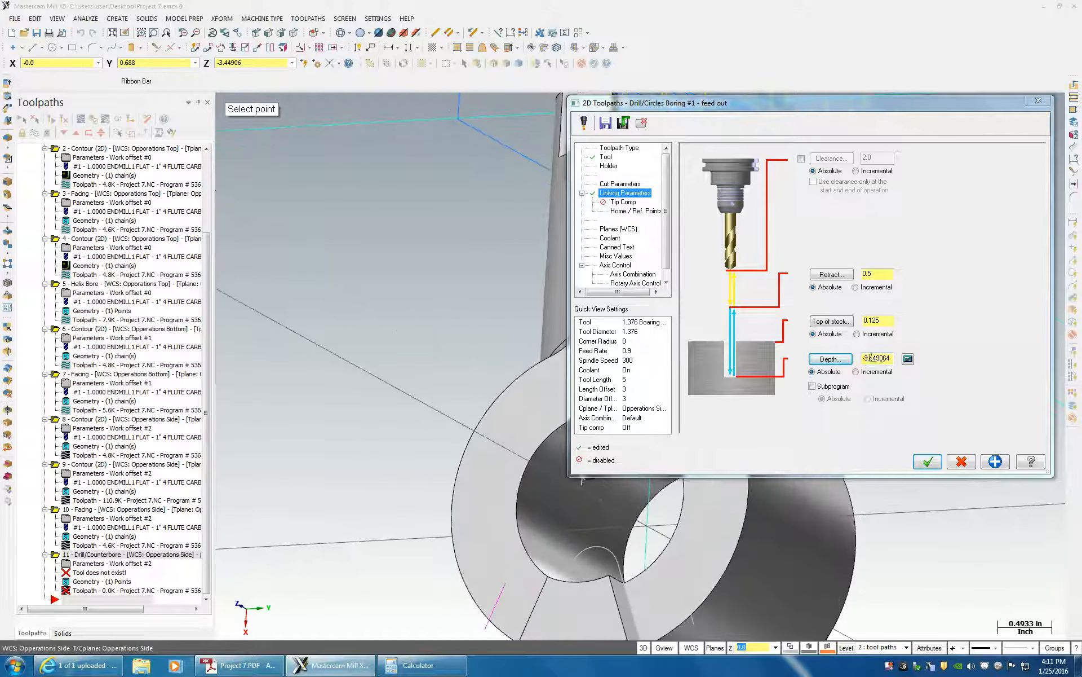
left_click_drag(869, 360, 888, 358)
left_click(890, 388)
type(".5")
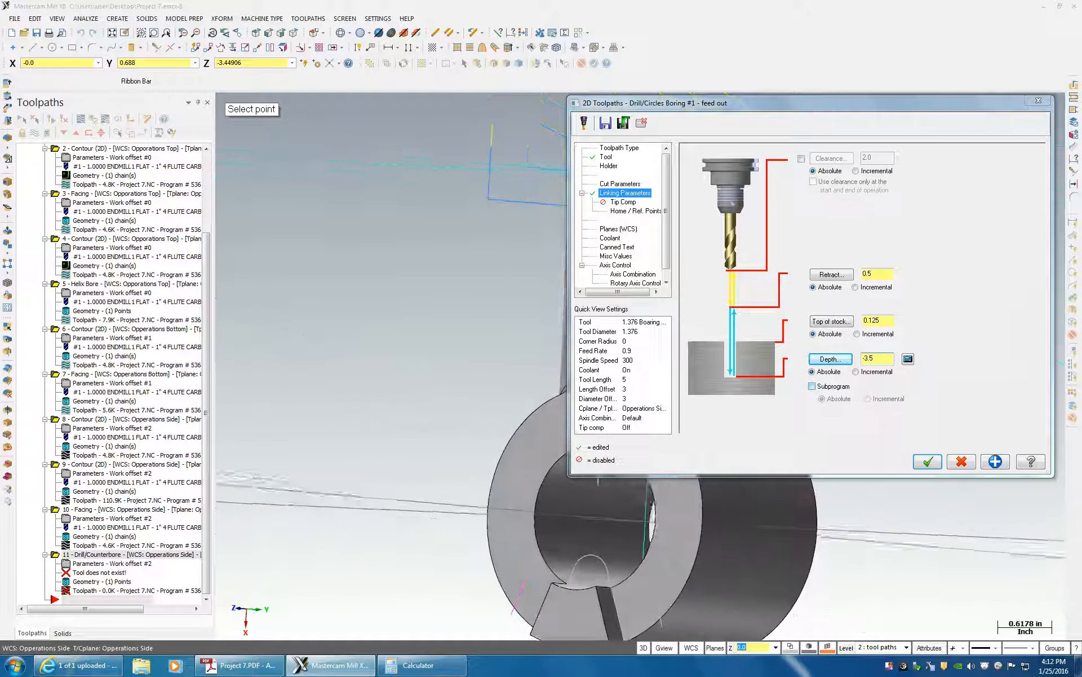
Step: Check the operation's planes, turn flood coolant on and accept the boring toolpath
left_click(619, 228)
left_click(610, 237)
left_click(873, 212)
left_click(863, 222)
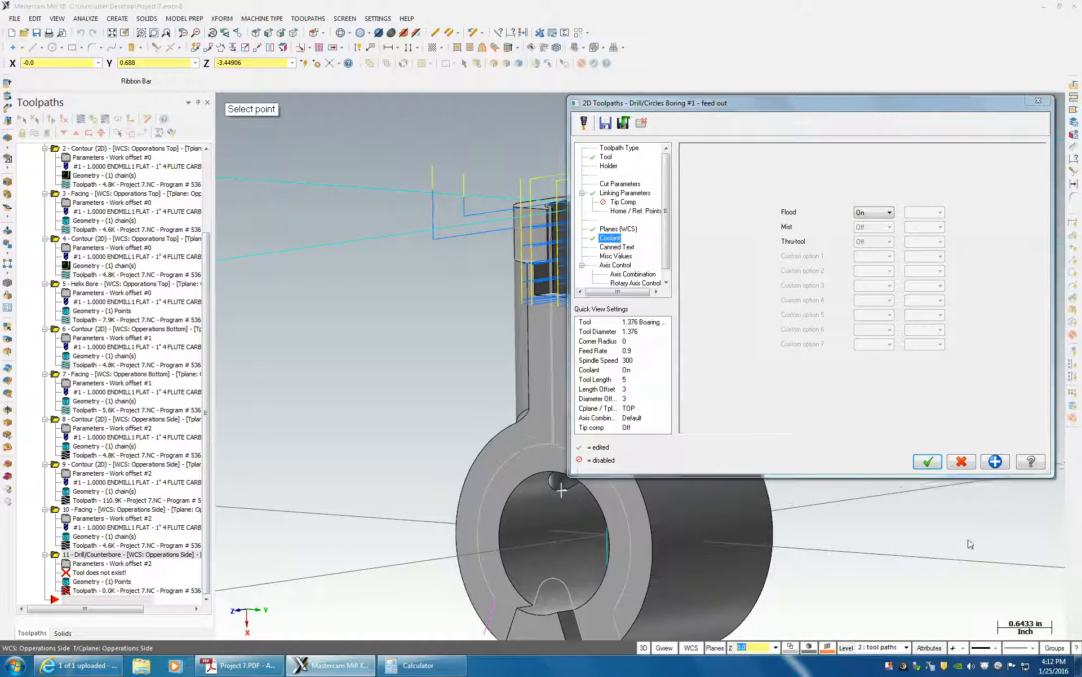
left_click(927, 462)
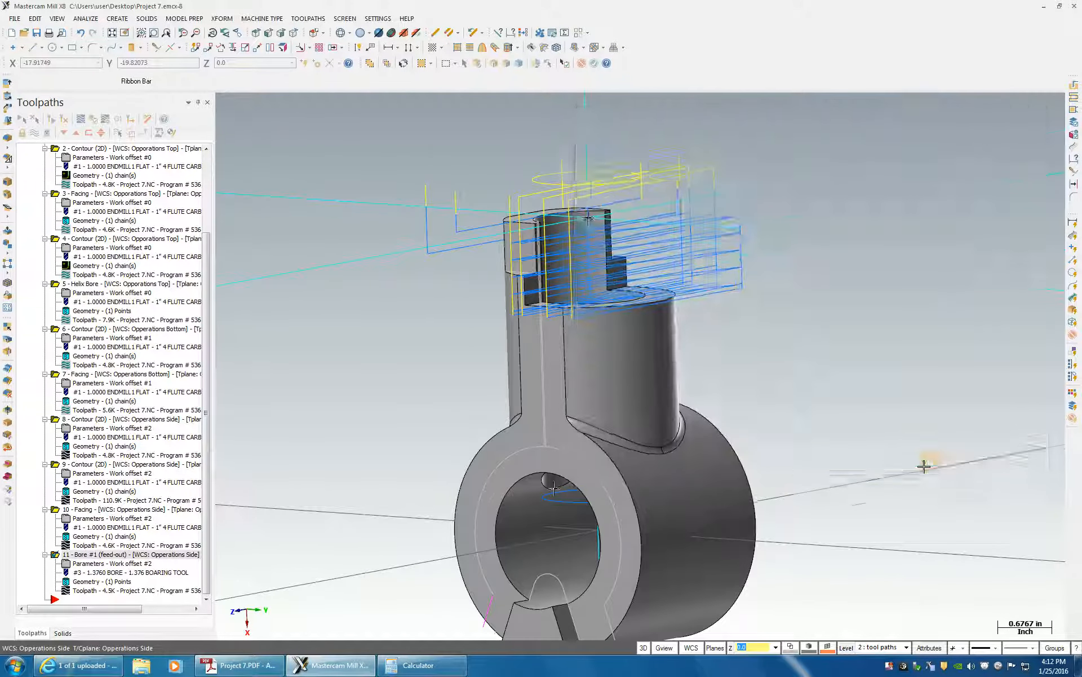
Step: Select all operations in Toolpath Group-1, toggle their toolpath display and open them in the simulator for verification
middle_click_drag(589, 499, 479, 516)
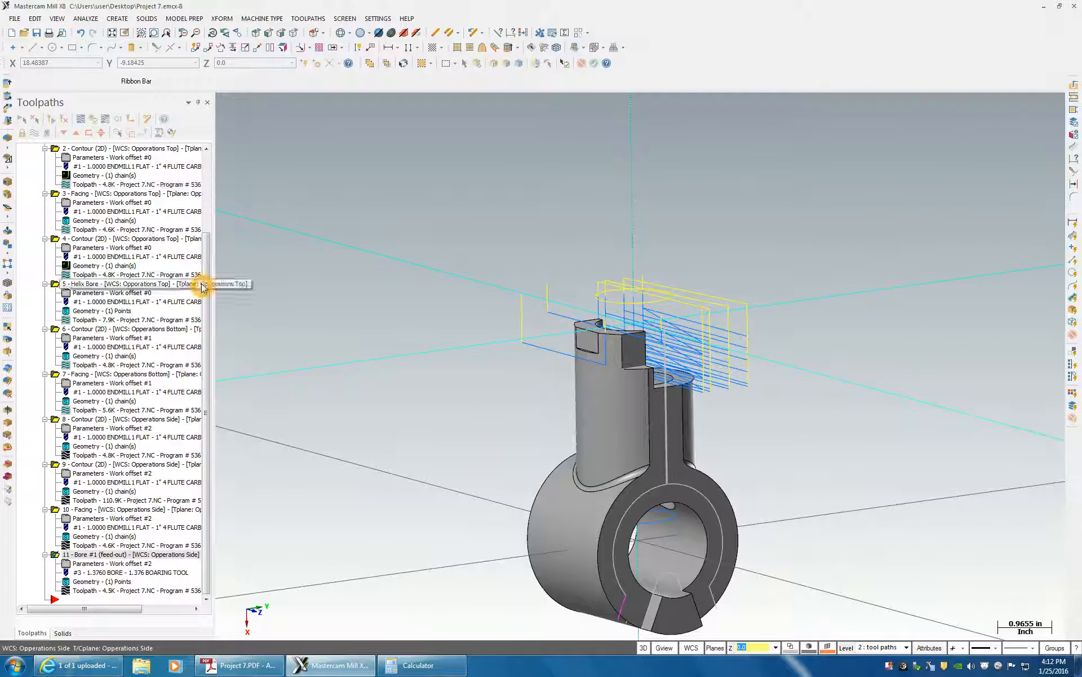
scroll(124, 254, "up", 4)
left_click(48, 195)
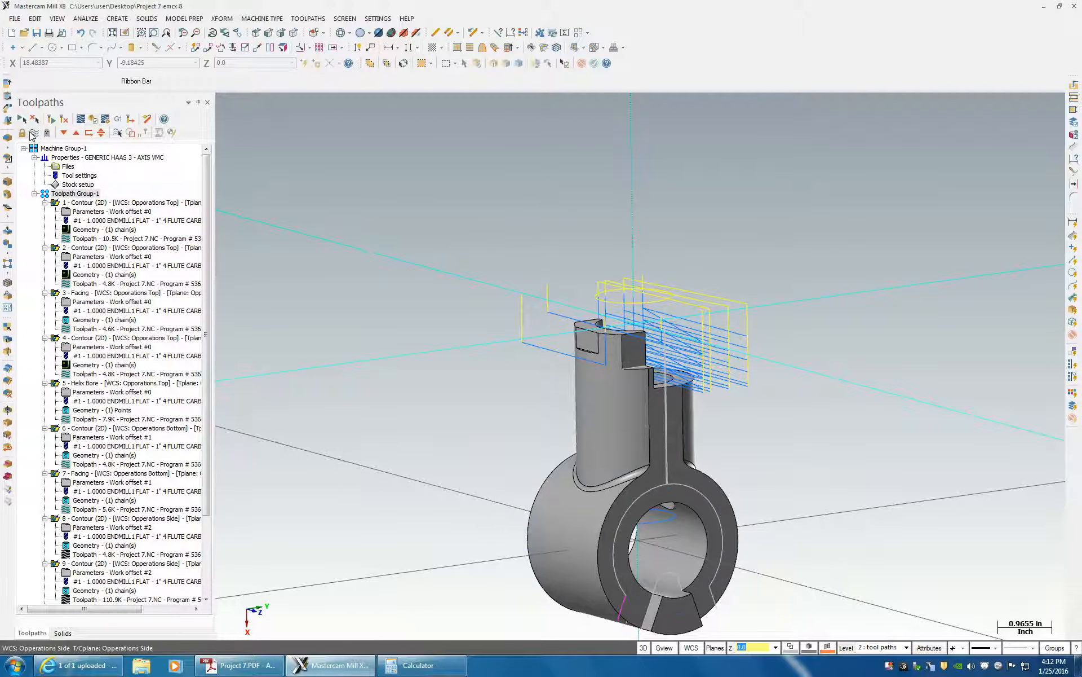
left_click(32, 134)
left_click(49, 196)
left_click(91, 120)
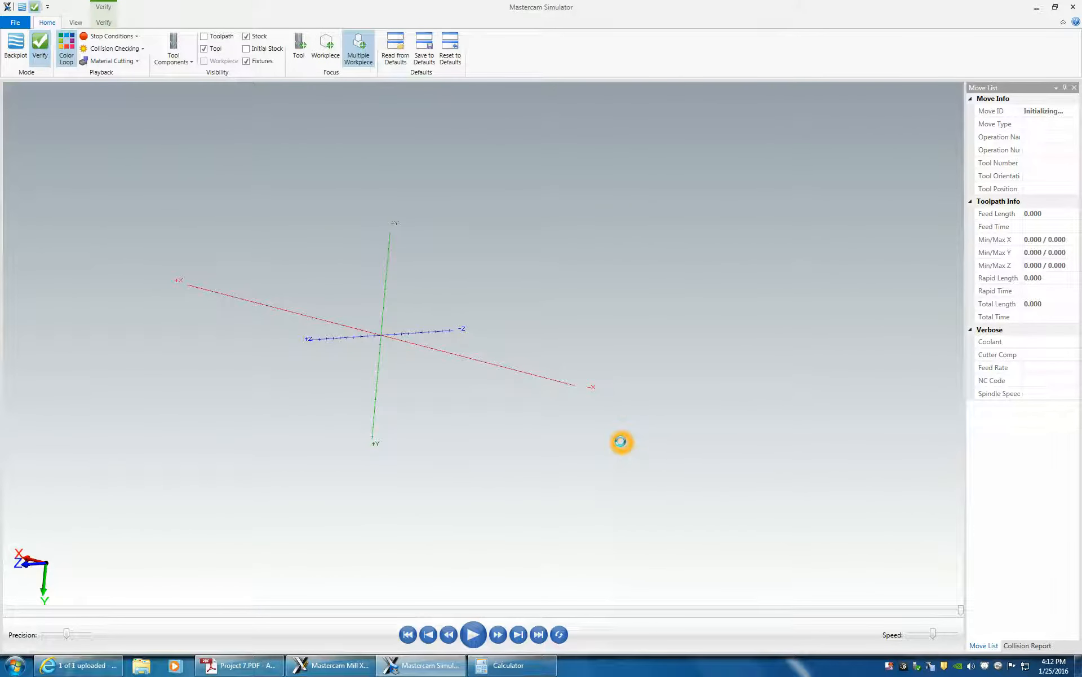
Step: Play the machining simulation through all operations, pausing to examine the part from different angles up to the final bore
middle_click_drag(635, 473, 548, 615)
left_click(475, 634)
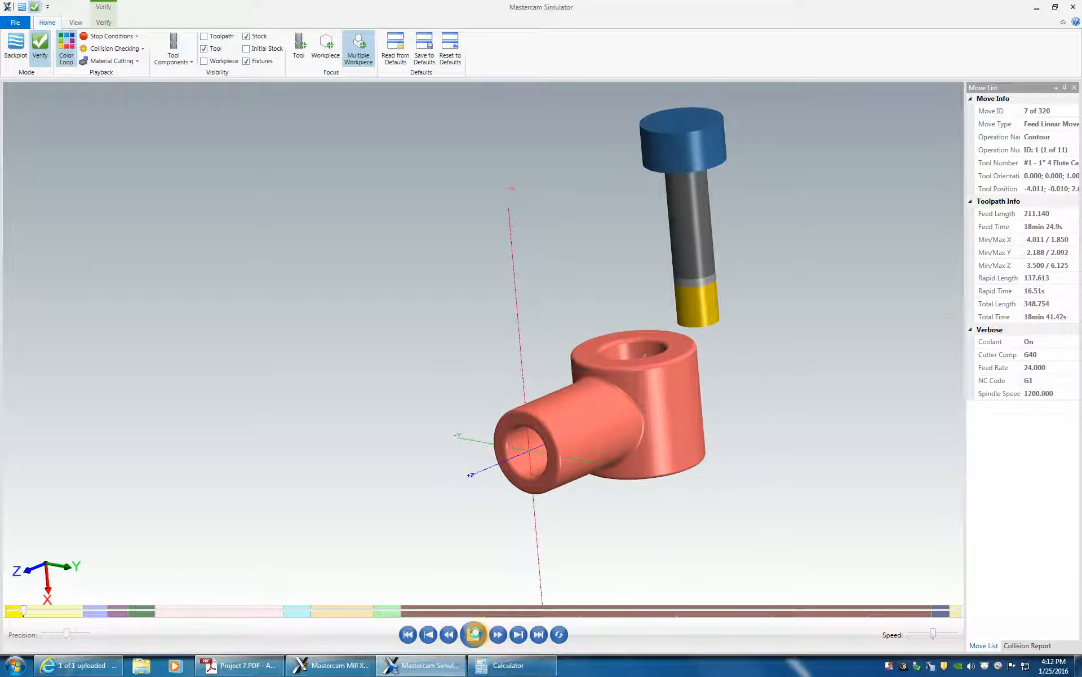
left_click(475, 634)
middle_click_drag(582, 522, 541, 567)
left_click(474, 634)
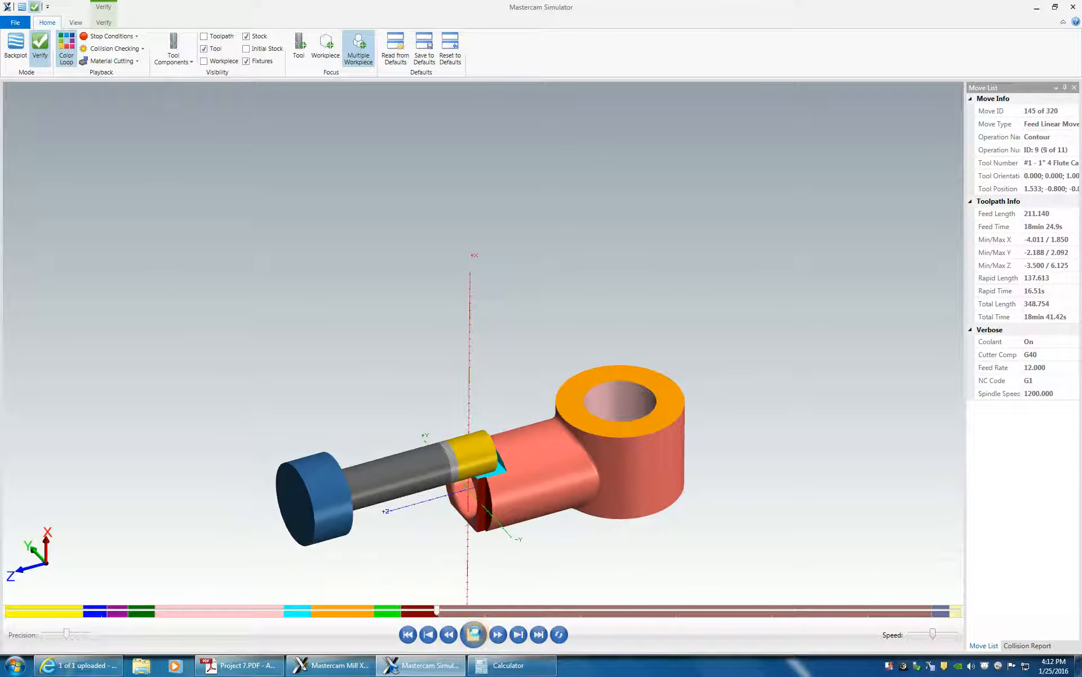
left_click(475, 632)
middle_click_drag(499, 591, 526, 556)
middle_click_drag(783, 297, 622, 399)
left_click(473, 634)
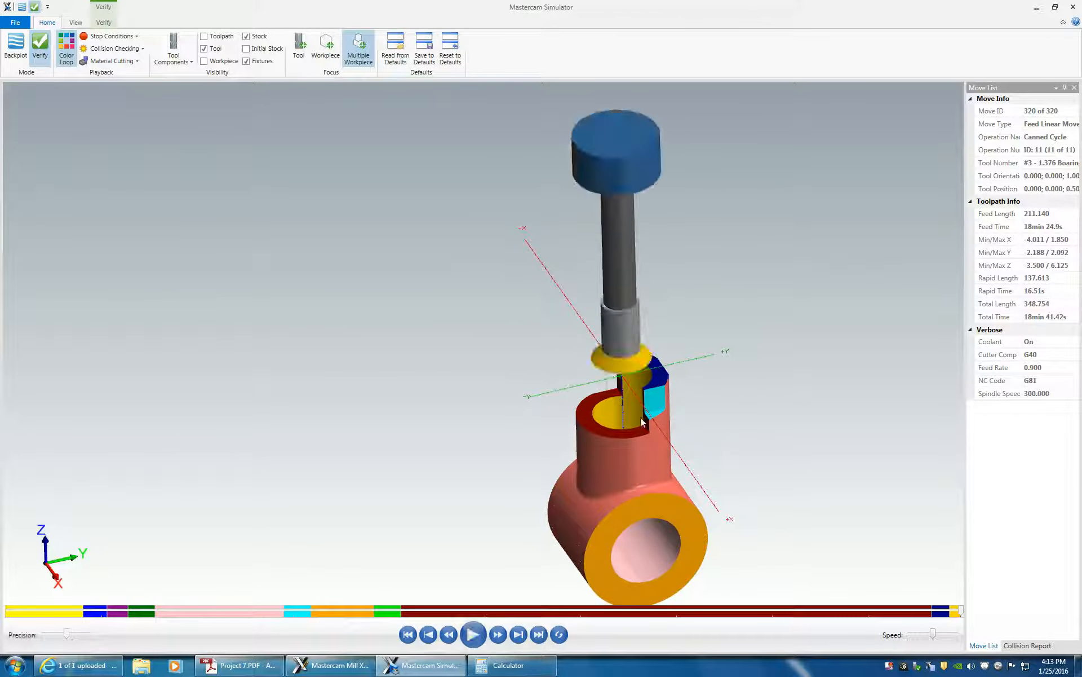
Step: Examine the finished part from another angle in the simulation and close the simulator
middle_click_drag(630, 406, 780, 474)
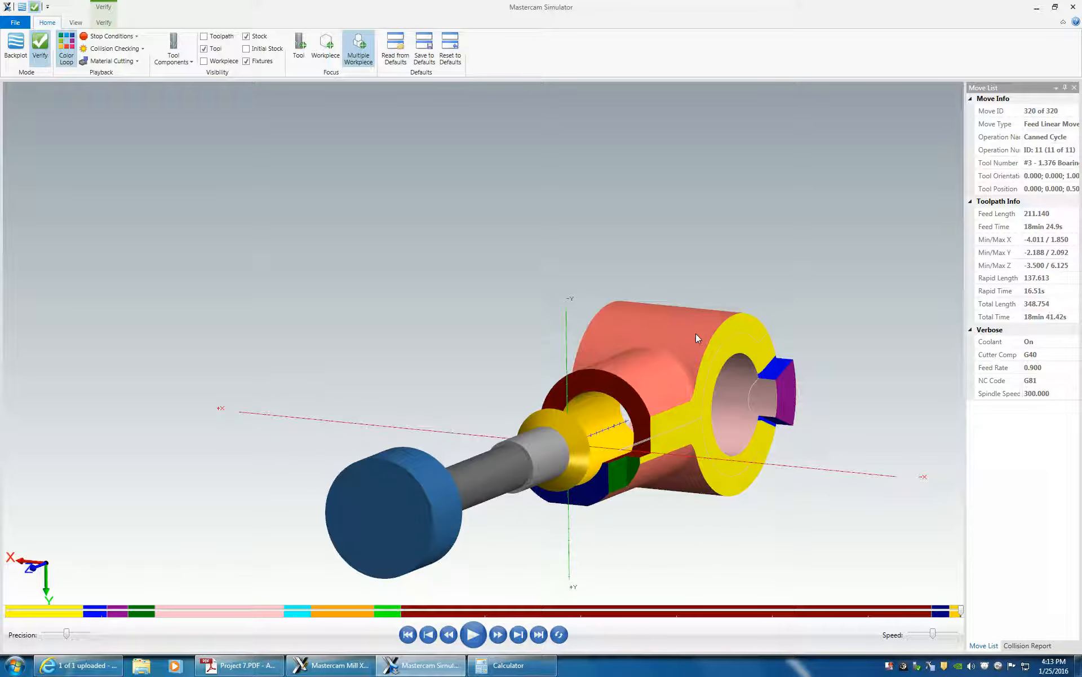
left_click(1073, 7)
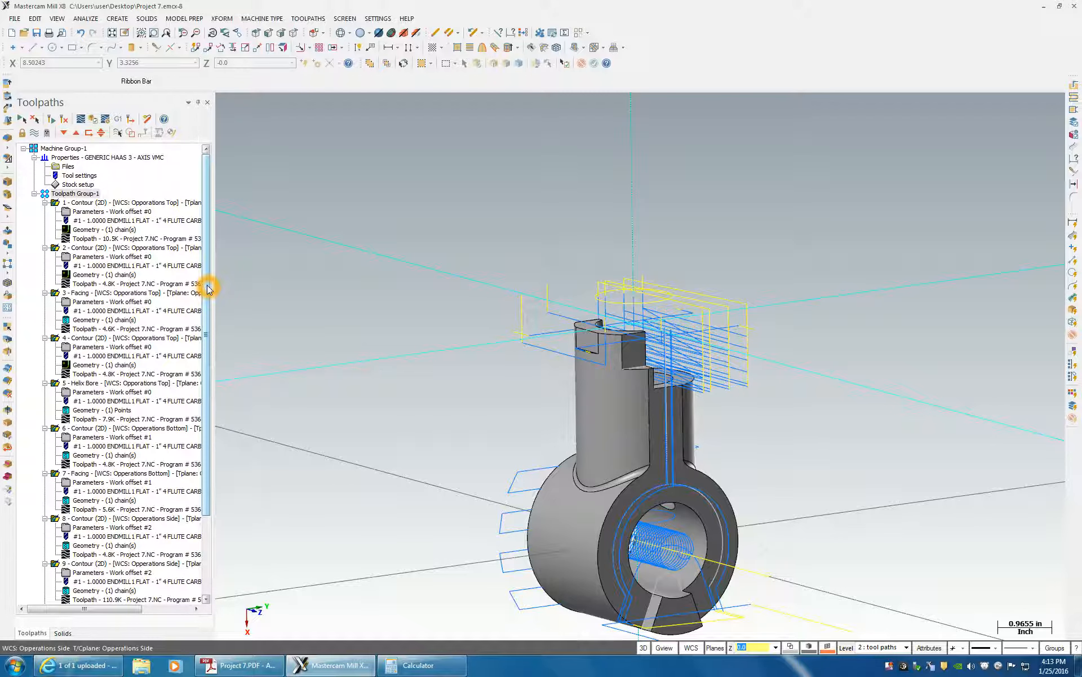
Step: Widen the toolpath manager and collapse every operation in Toolpath Group-1 to a single line
left_click_drag(213, 331, 273, 331)
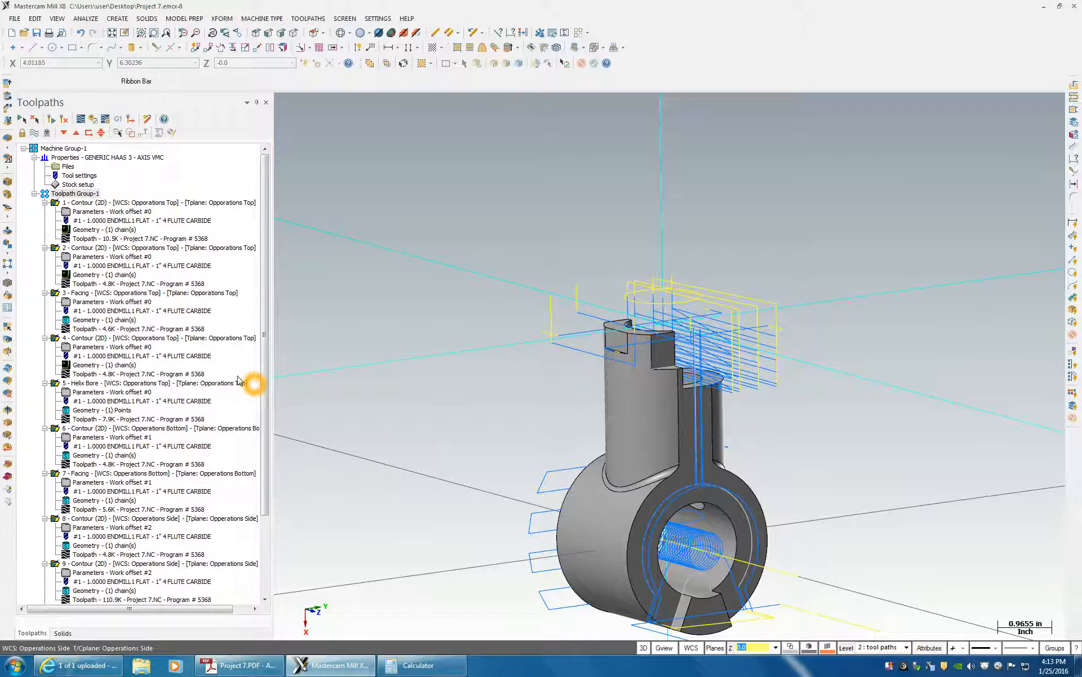
left_click(45, 202)
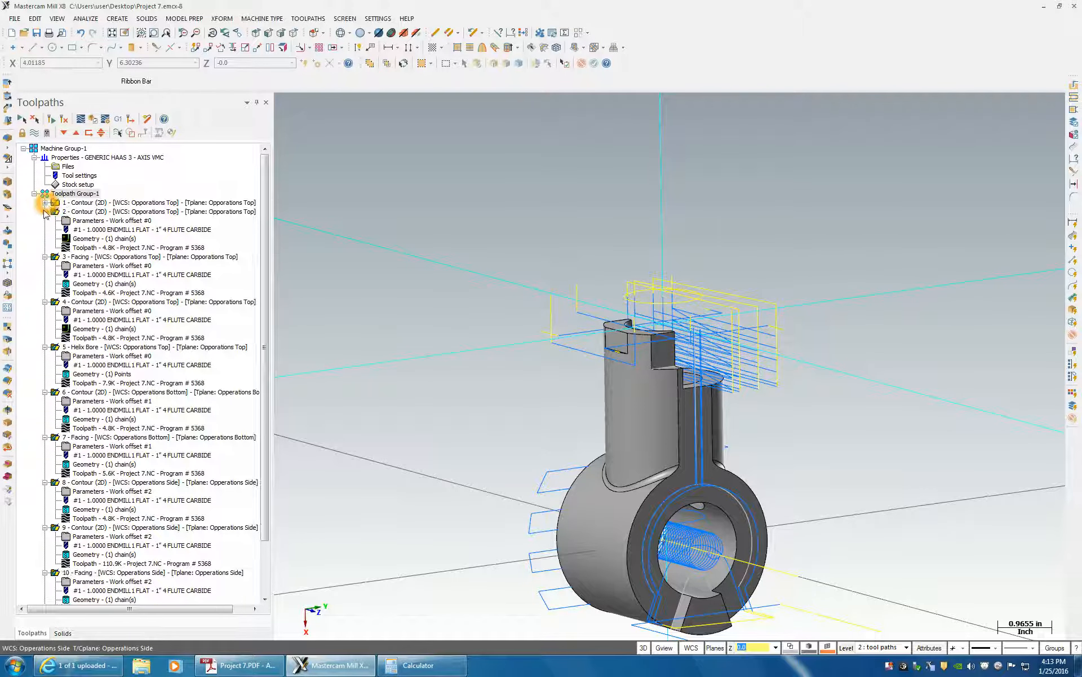
left_click(45, 211)
left_click(45, 221)
left_click(45, 230)
left_click(45, 238)
left_click(45, 248)
left_click(45, 257)
left_click(45, 266)
left_click(45, 275)
left_click(45, 283)
left_click(46, 293)
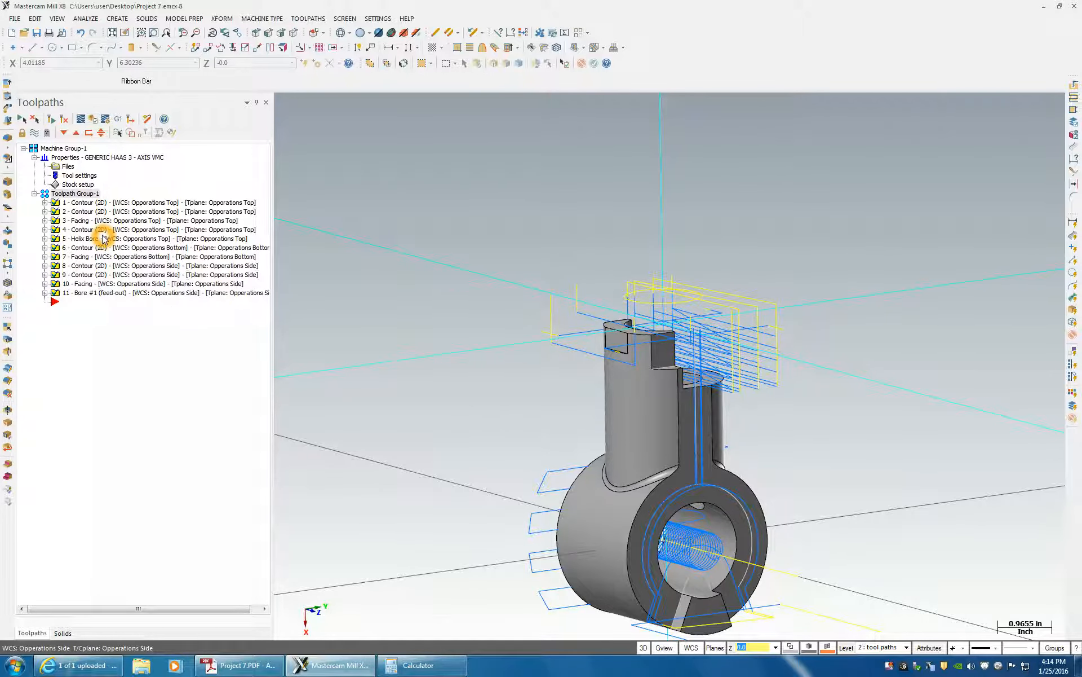
Step: Move the insertion point to just after the Helix Bore operation and start a manual entry toolpath there
left_click_drag(54, 302, 50, 240)
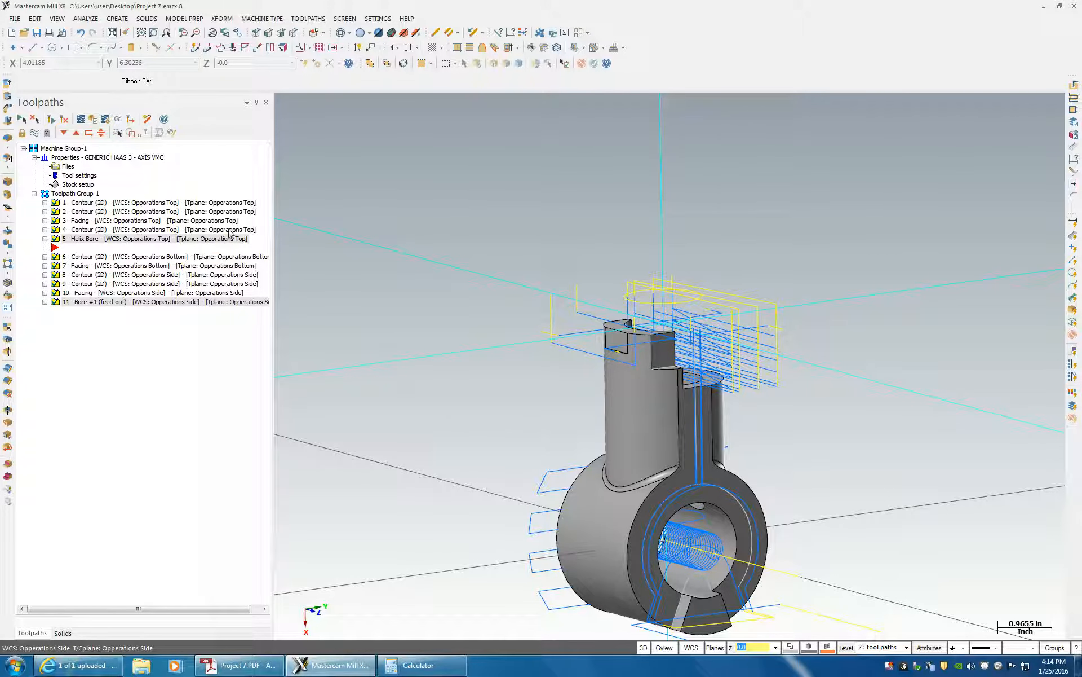
left_click(77, 248)
right_click(78, 246)
mouse_move(144, 256)
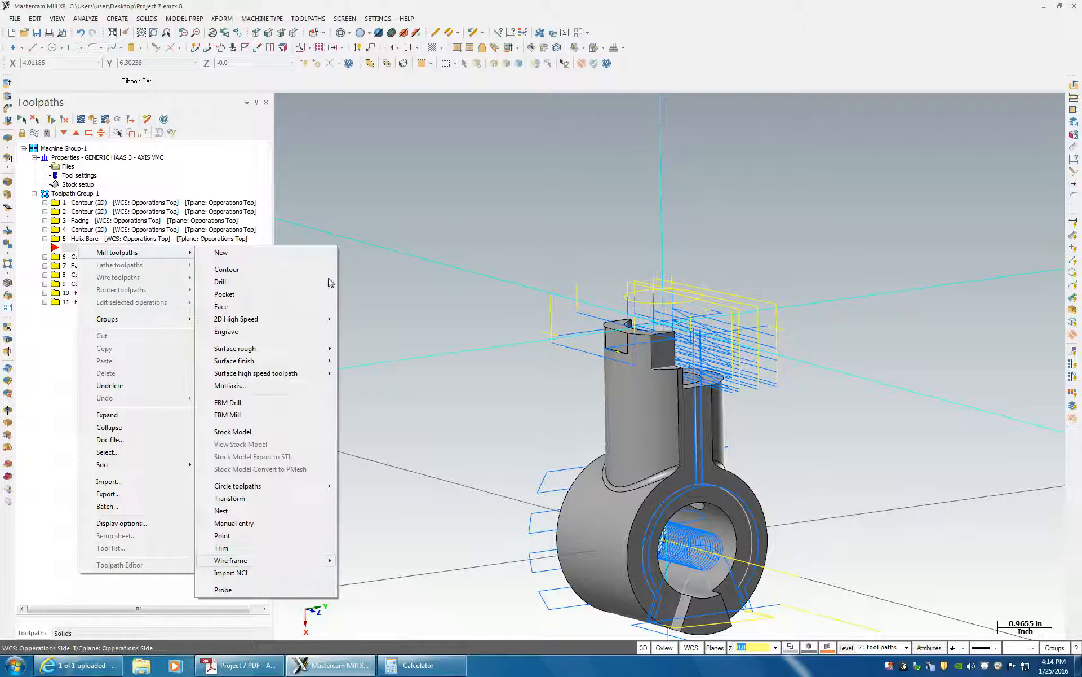
left_click(234, 523)
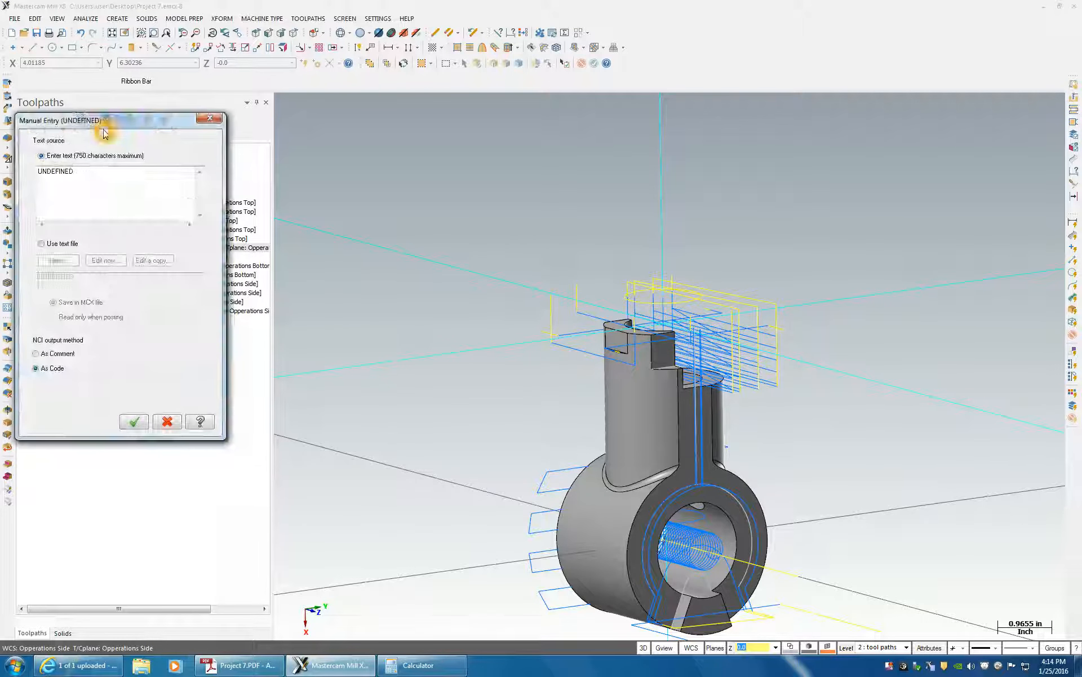
Step: Replace the manual entry text with G53 G90 G00 Z0.0, G154 P1 X0 Y0, M00 and (Flip Part), output as code
double_click(93, 175)
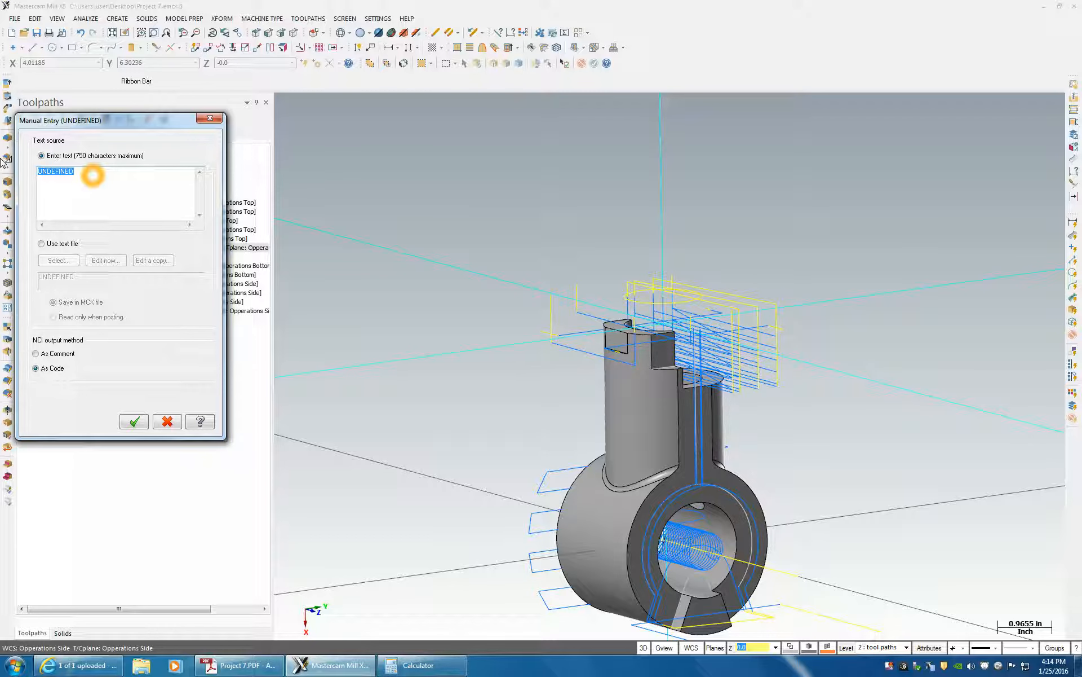
type("g53 G90 G00 Z0.0")
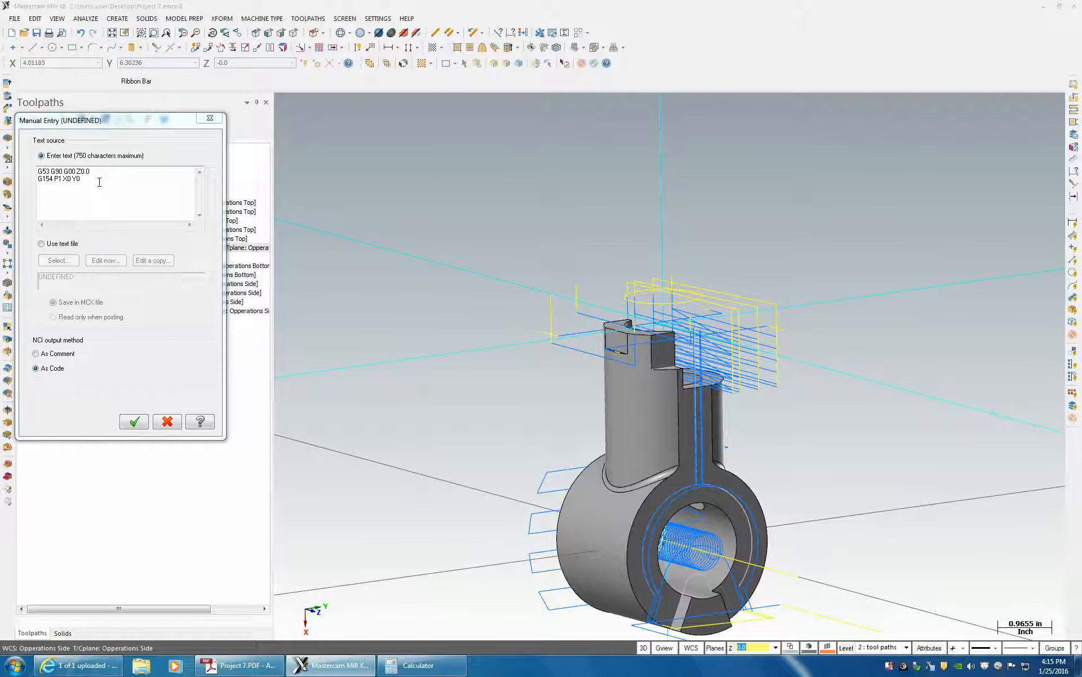
left_click(88, 189)
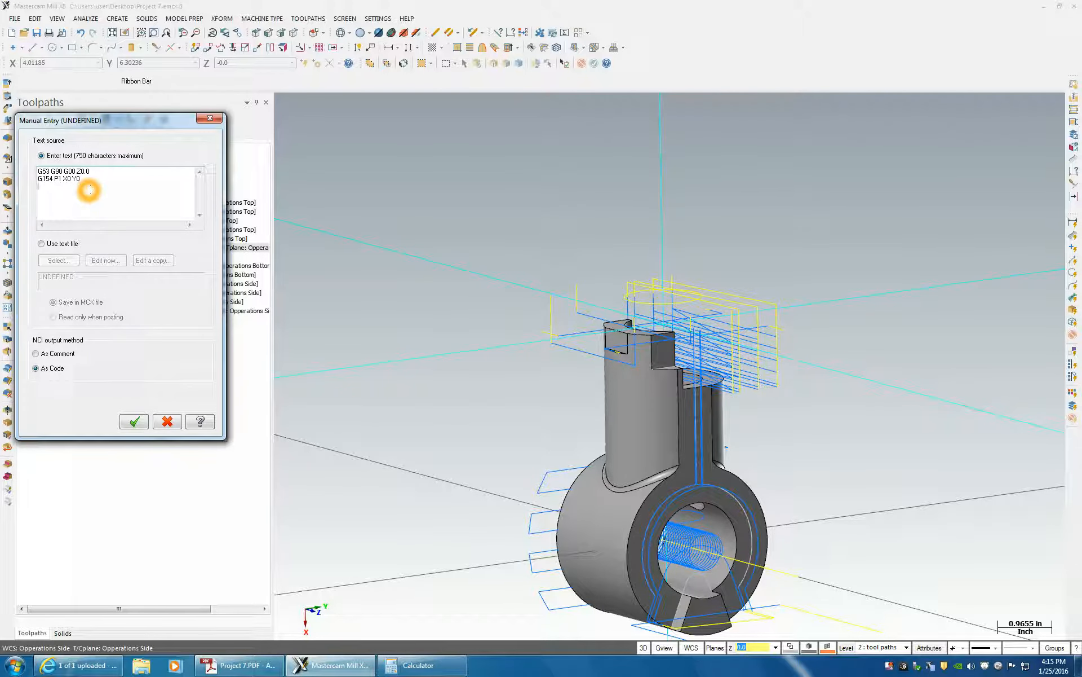
type("M00")
left_click(134, 421)
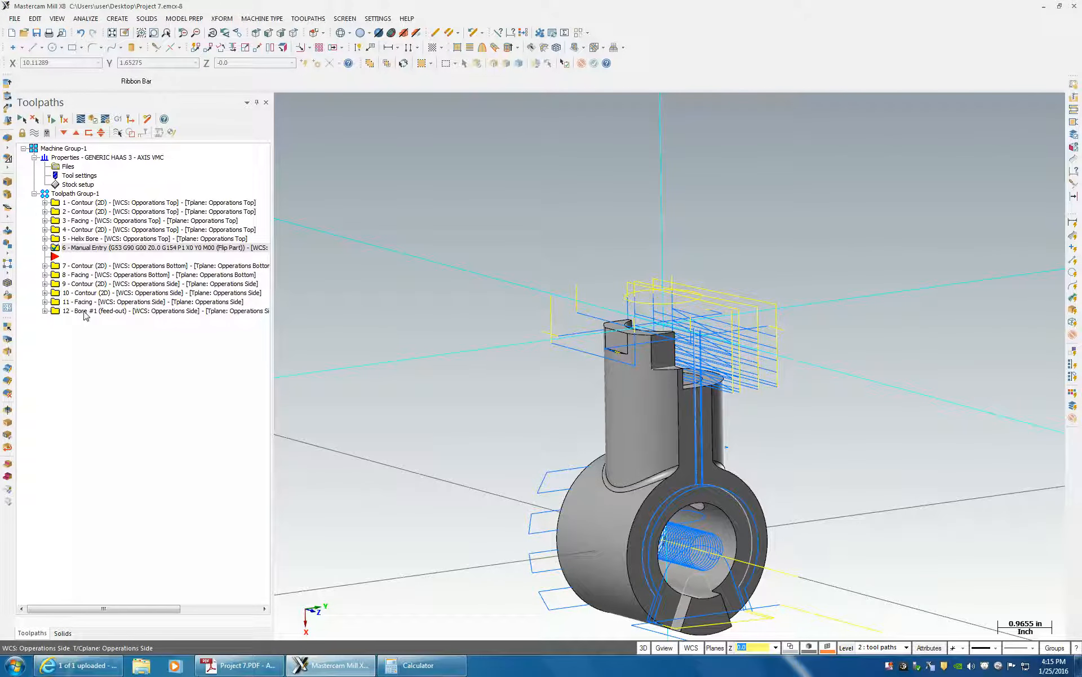
Step: Copy the flip-part manual entry and paste the copy after the bottom-side Contour operation
right_click(54, 249)
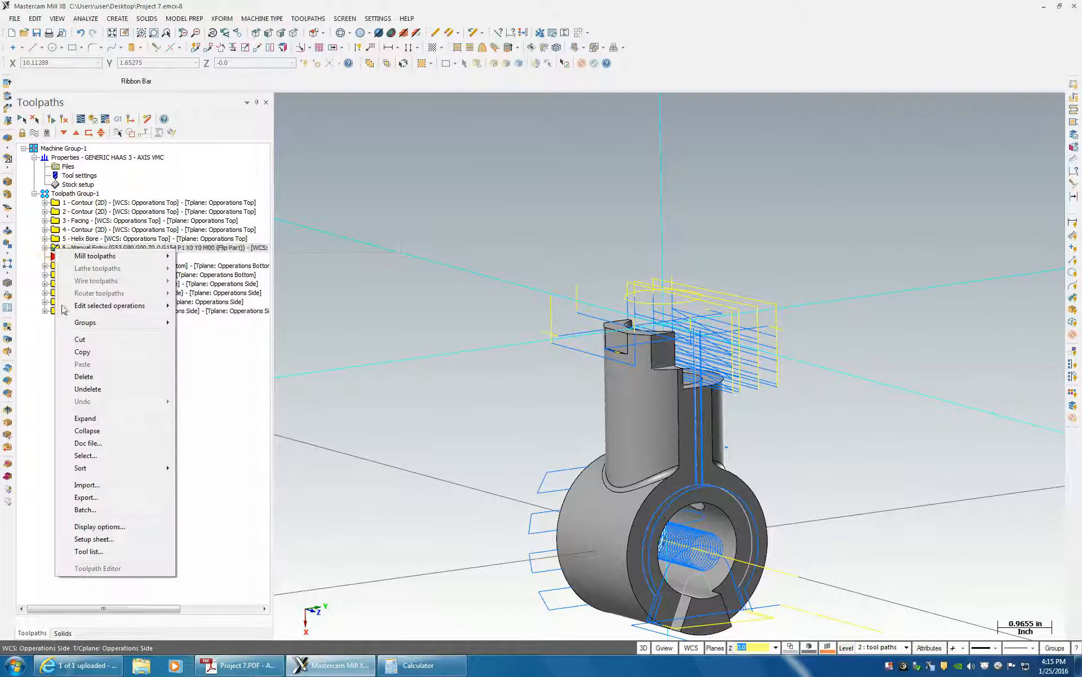
left_click(78, 351)
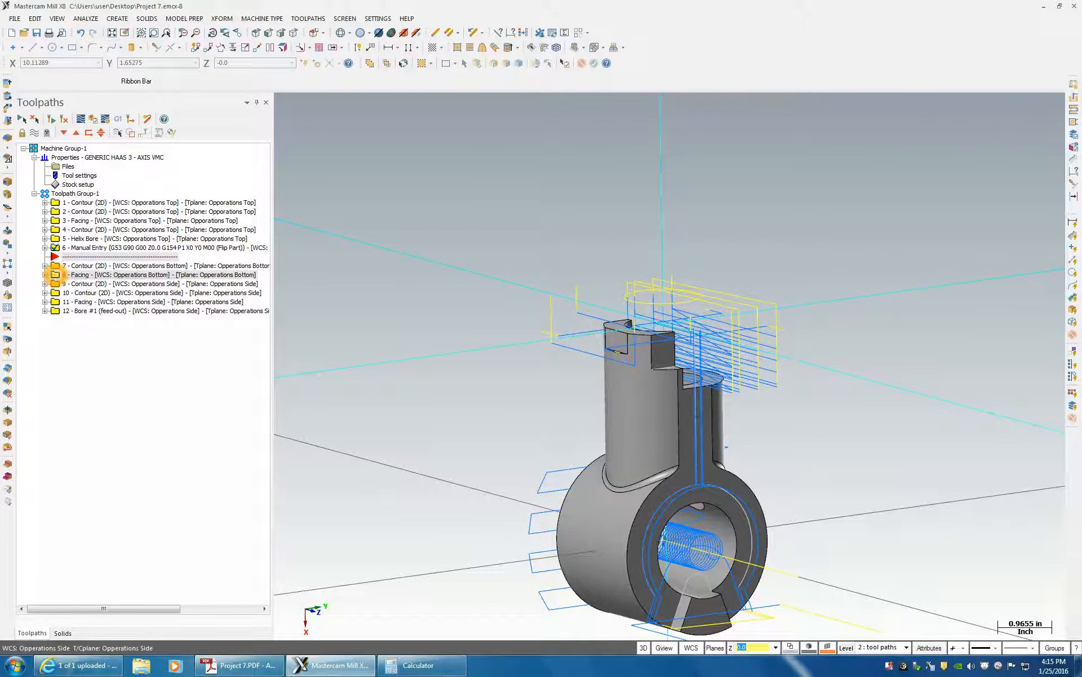
left_click_drag(54, 256, 55, 274)
right_click(71, 279)
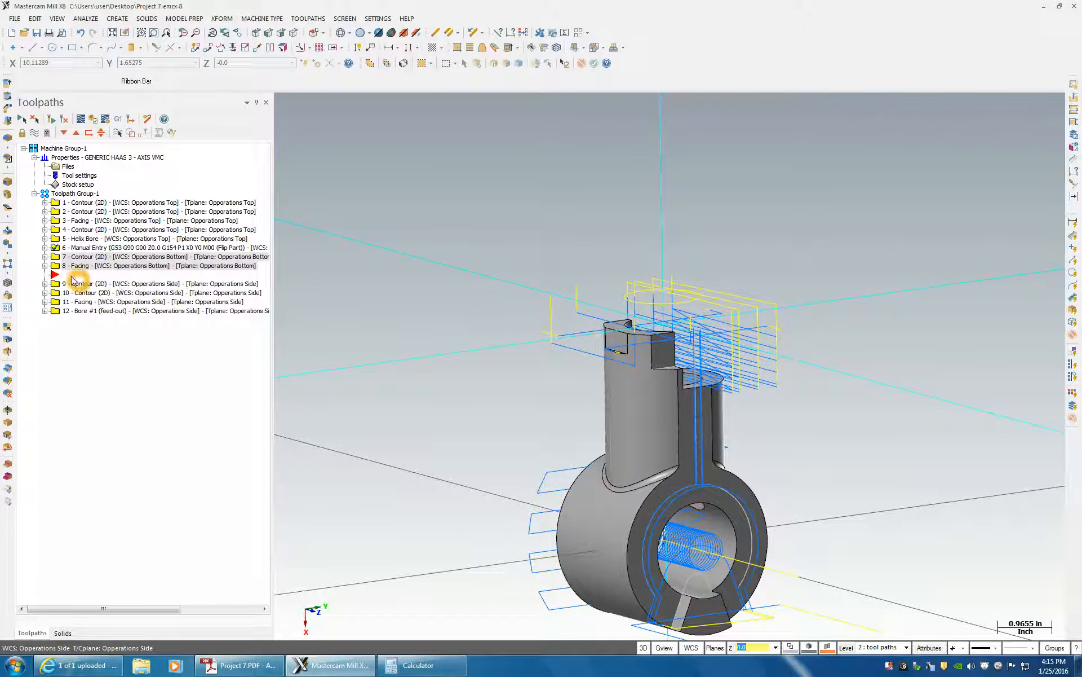
left_click(96, 391)
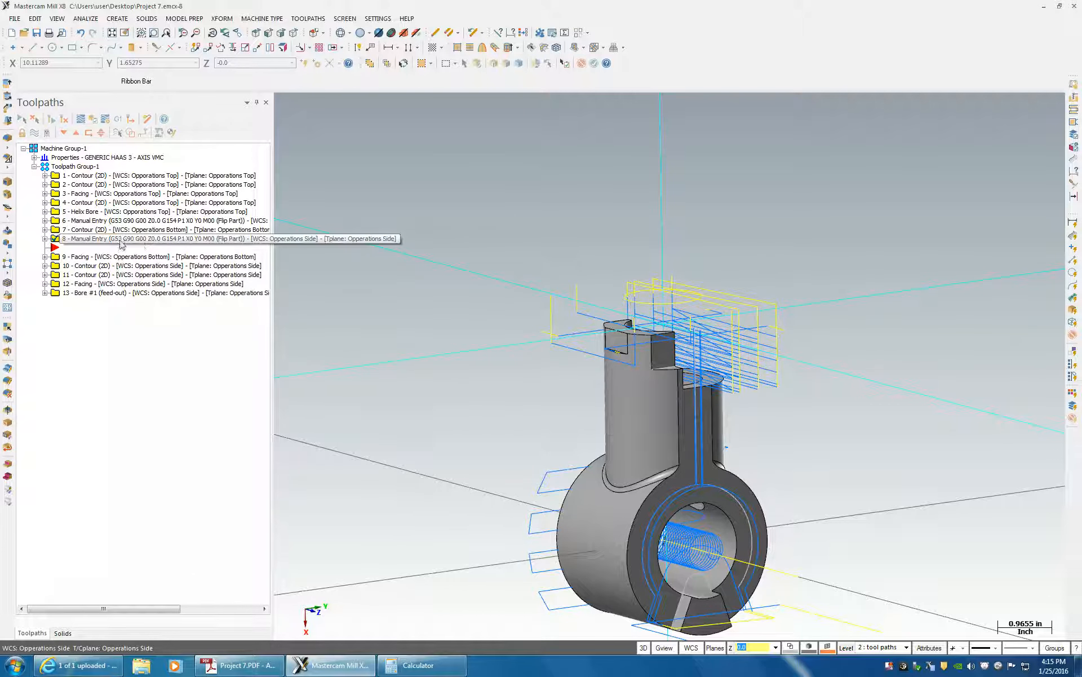
left_click(143, 240)
left_click(155, 242)
left_click(162, 242)
left_click(169, 242)
left_click(211, 241)
left_click(218, 243)
left_click(249, 244)
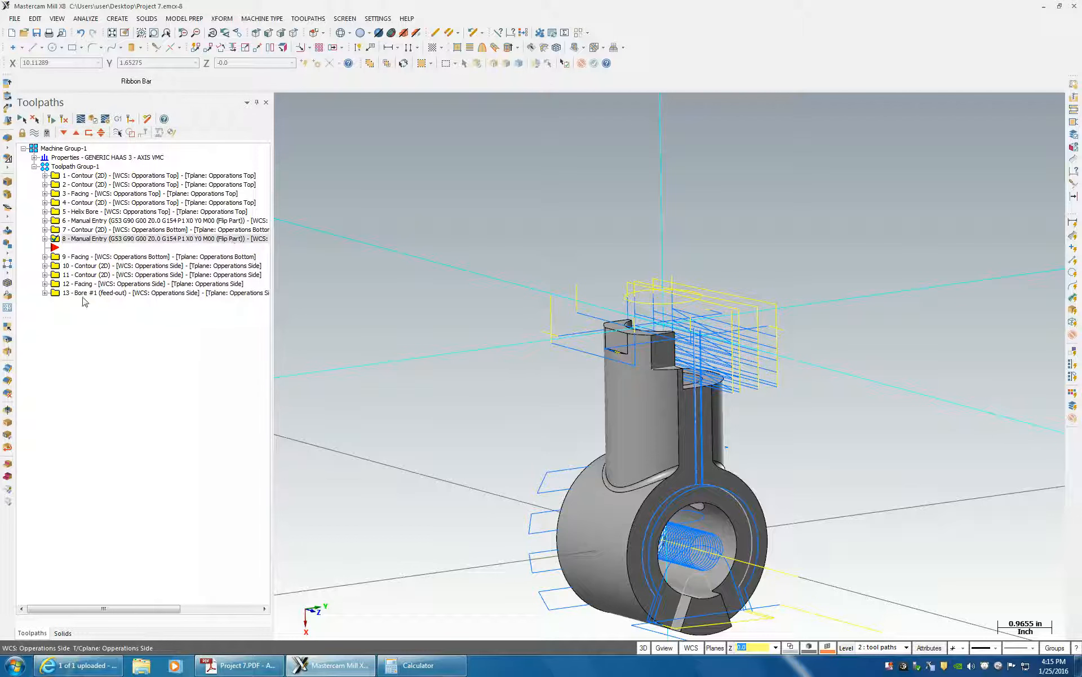
Step: Move the insertion point to the end, select all operations in Toolpath Group-1 and post them to Project 7.NC
left_click_drag(54, 249, 55, 294)
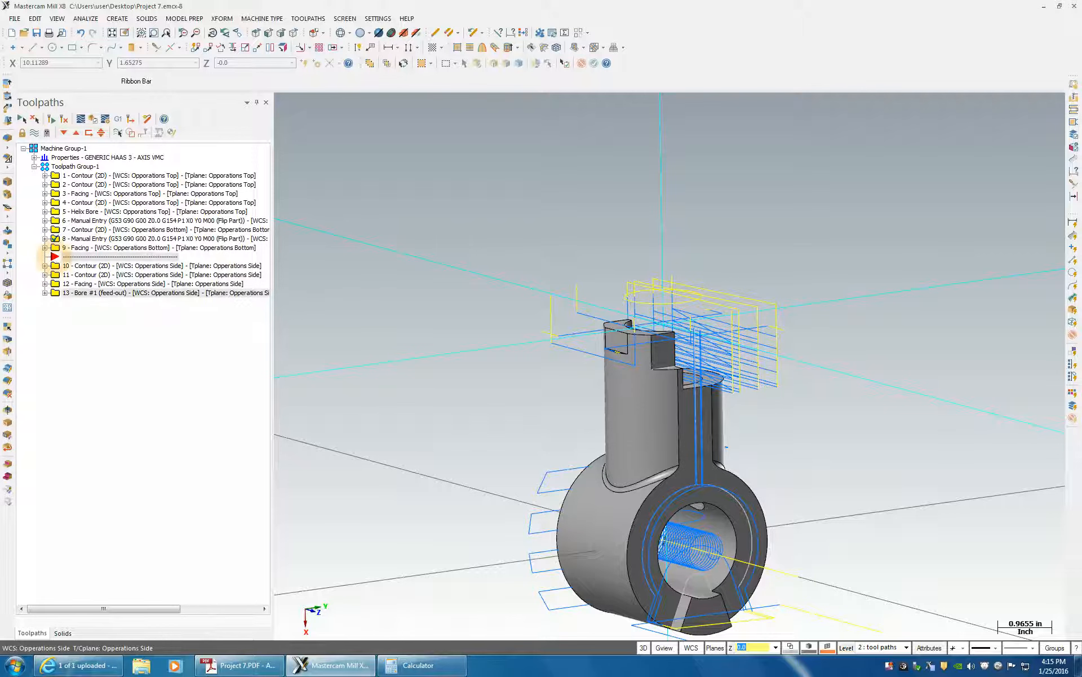
left_click(54, 170)
left_click(118, 119)
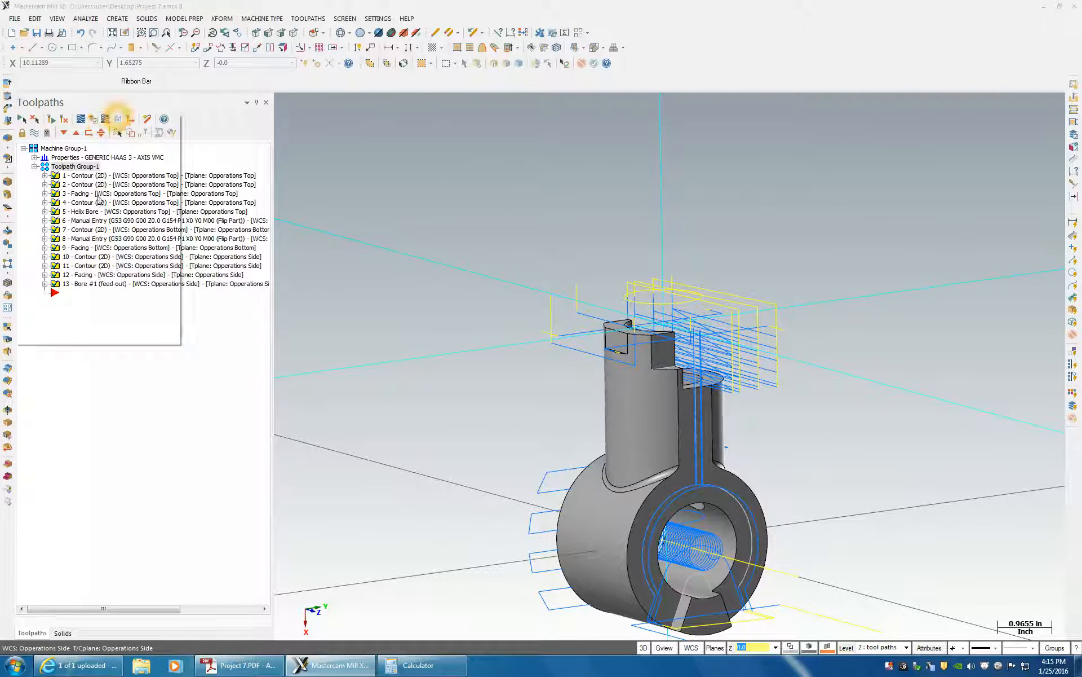
left_click(89, 326)
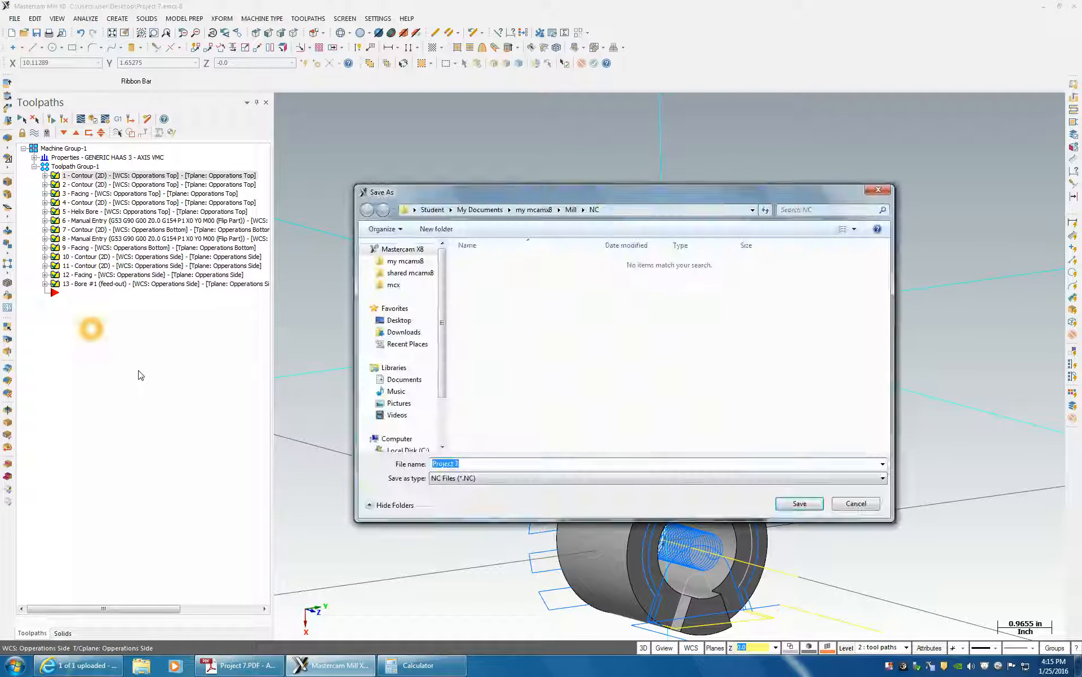
left_click(797, 504)
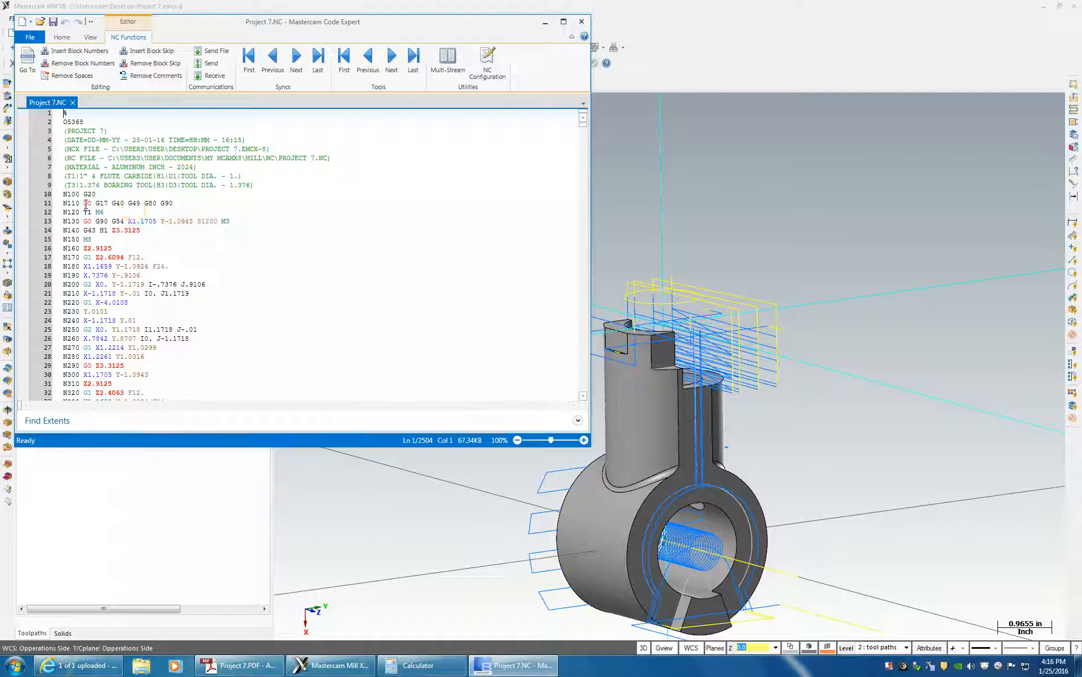
Step: Locate and highlight the G54 work offset in the opening lines of the posted code
left_click(137, 203)
double_click(116, 220)
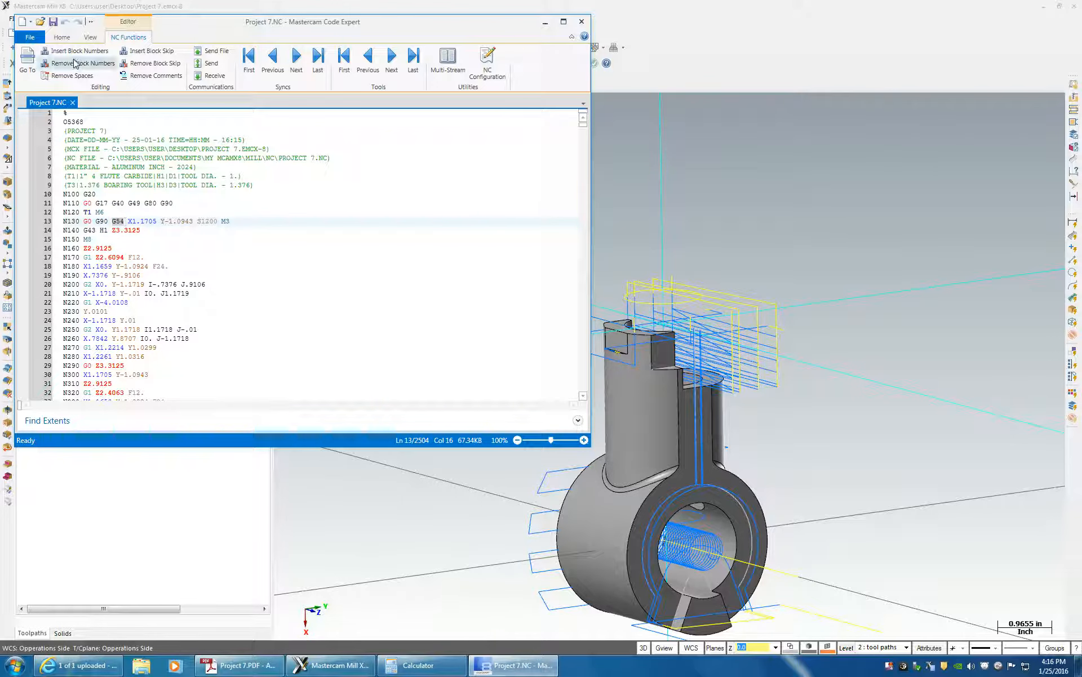
left_click(30, 36)
left_click(50, 71)
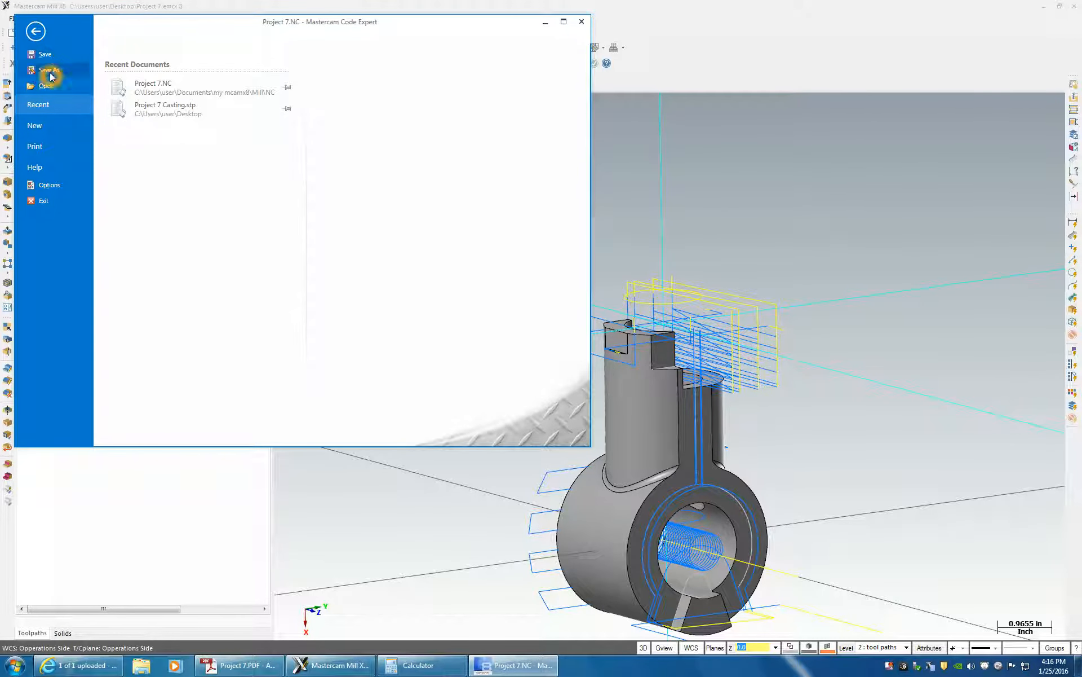
left_click(487, 244)
left_click(509, 210)
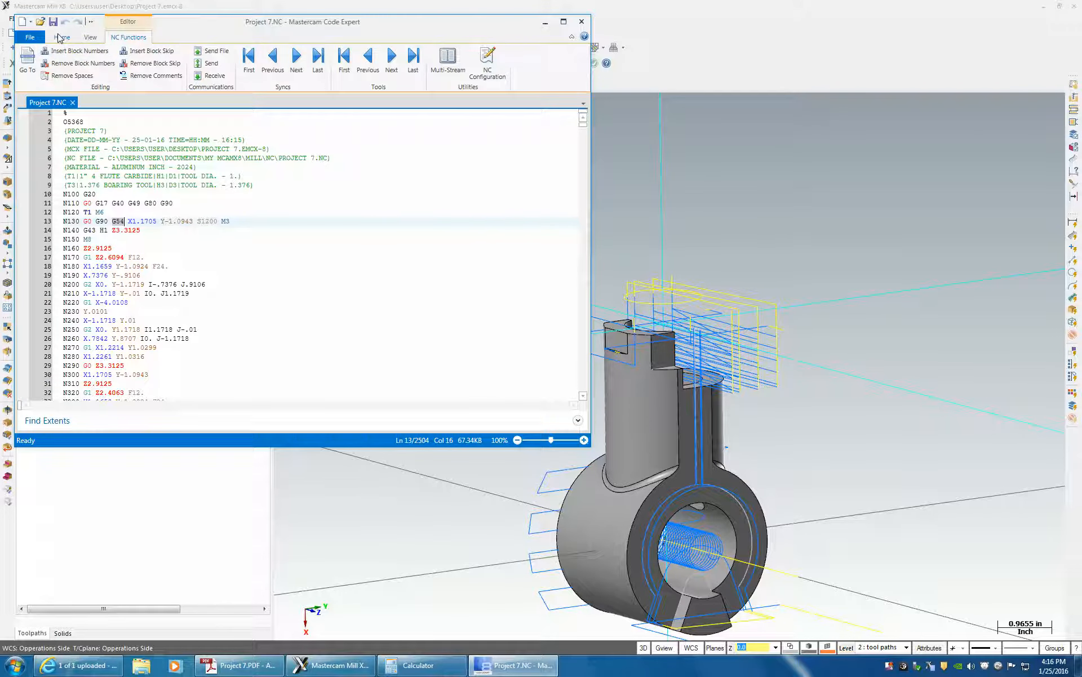
Step: Search the posted NC program for the G55 work offset
left_click(60, 38)
left_click(91, 70)
left_click(450, 164)
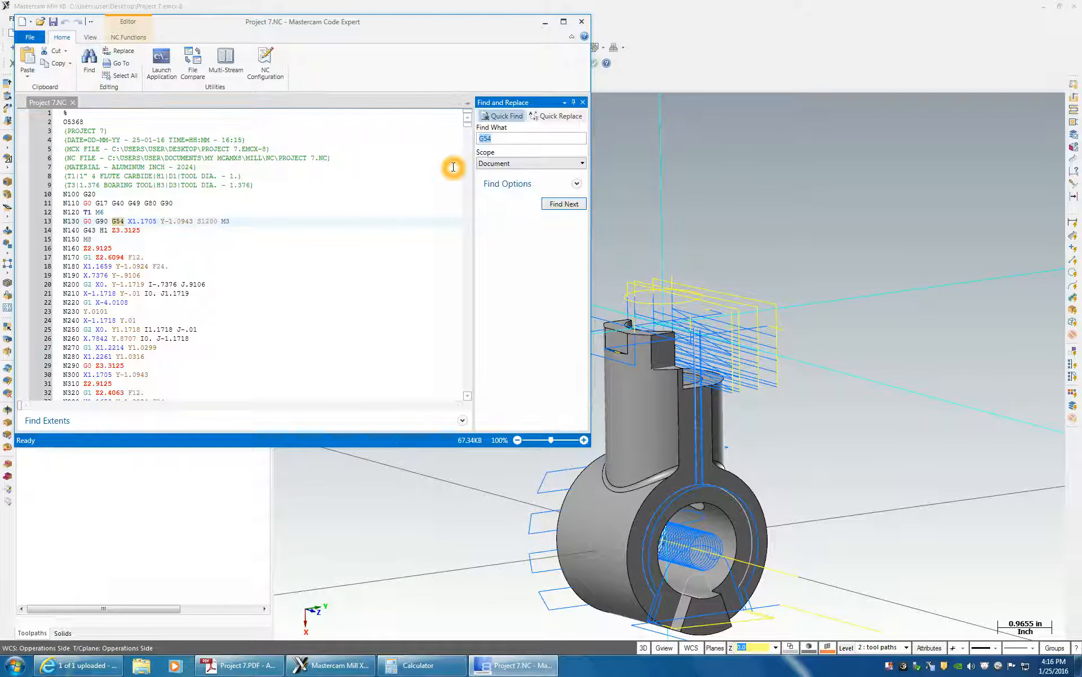
type("5")
key("Return")
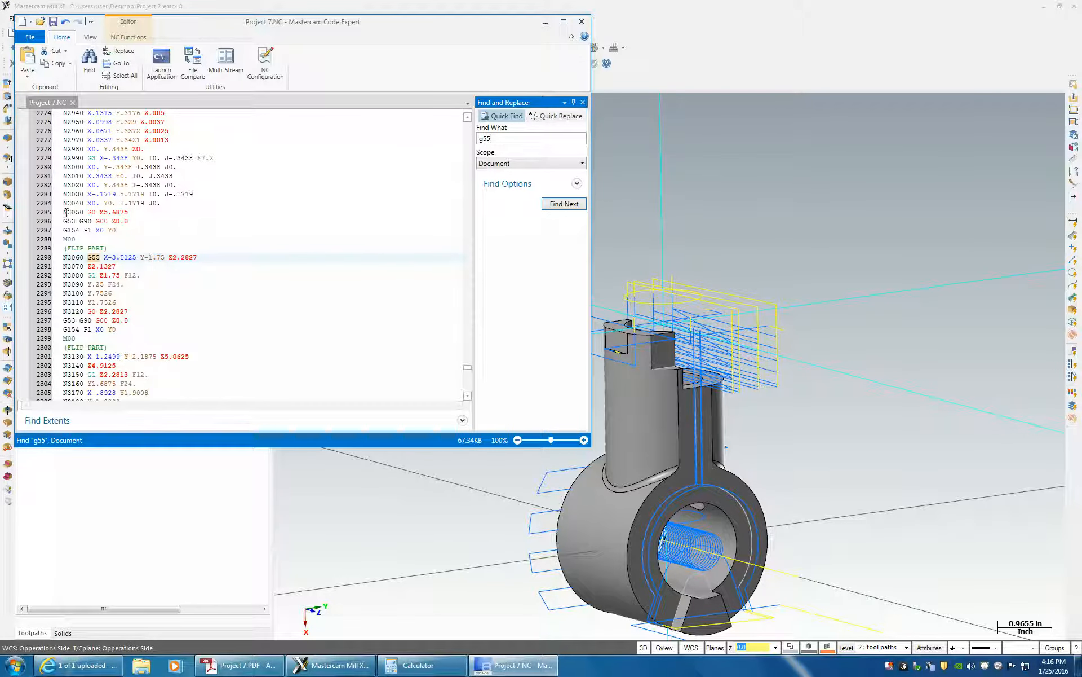
Step: Examine the inserted G53, G154 and M00 lines and the G55 move that follows them, and close the code editor
left_click_drag(64, 223, 131, 221)
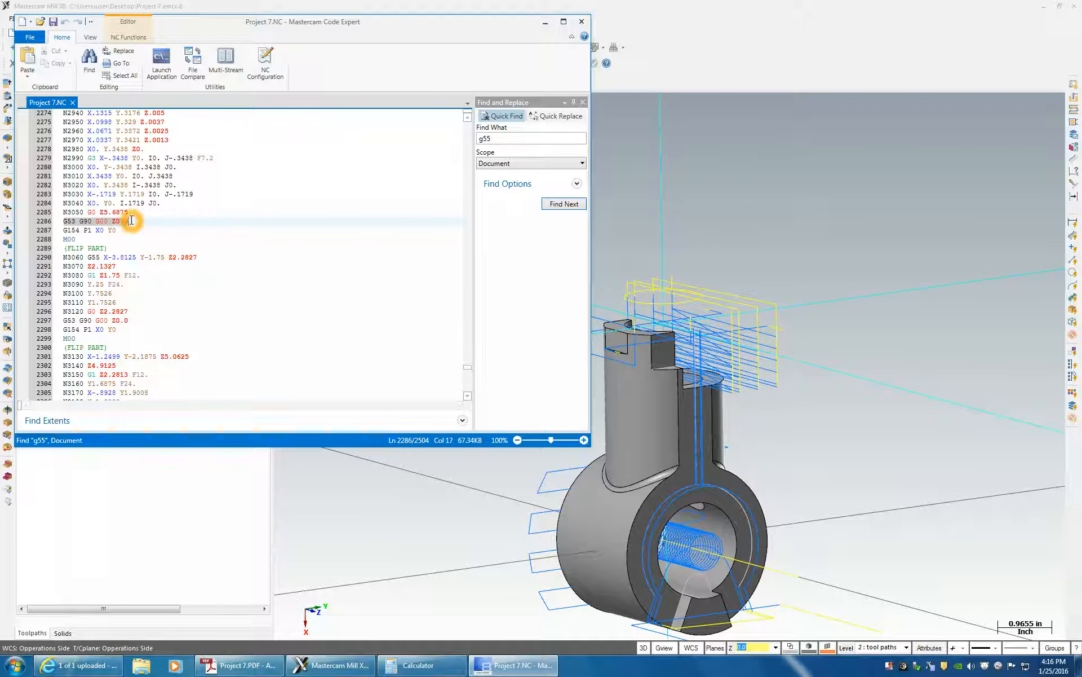
left_click(65, 230)
left_click_drag(86, 230, 123, 232)
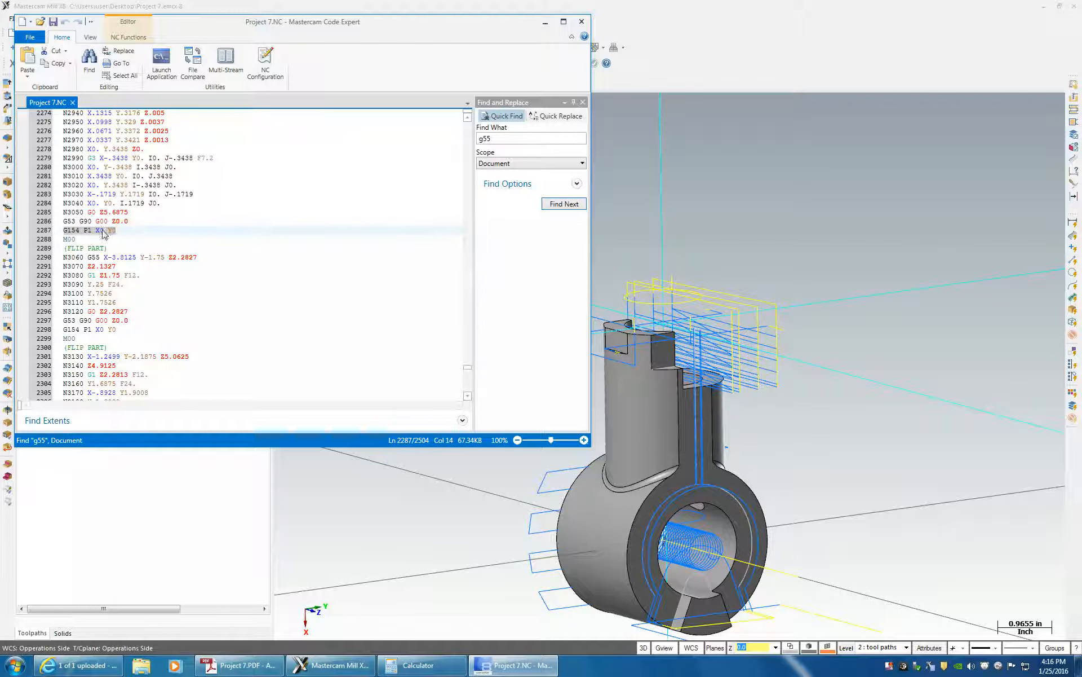
left_click(64, 239)
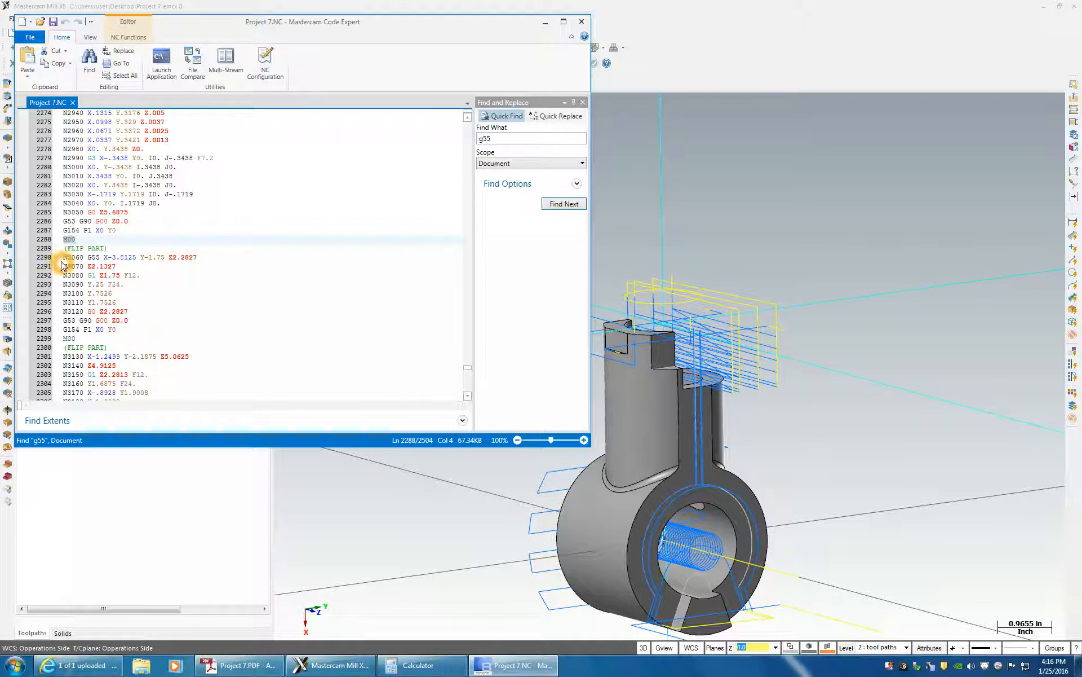
left_click_drag(85, 257, 202, 257)
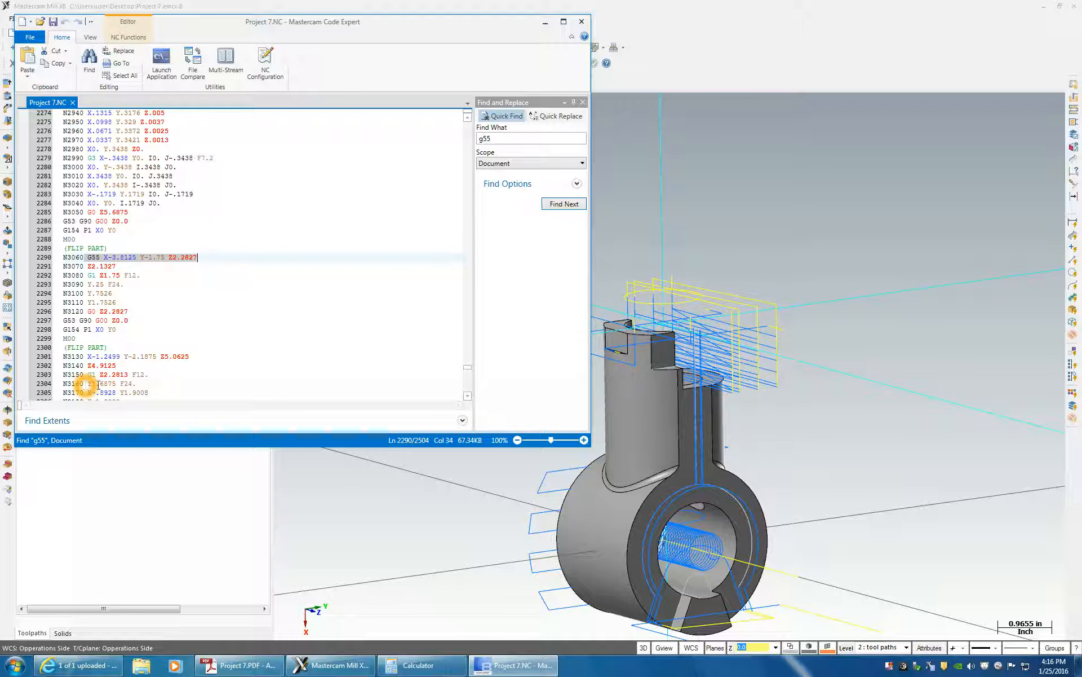
scroll(181, 365, "down", 3)
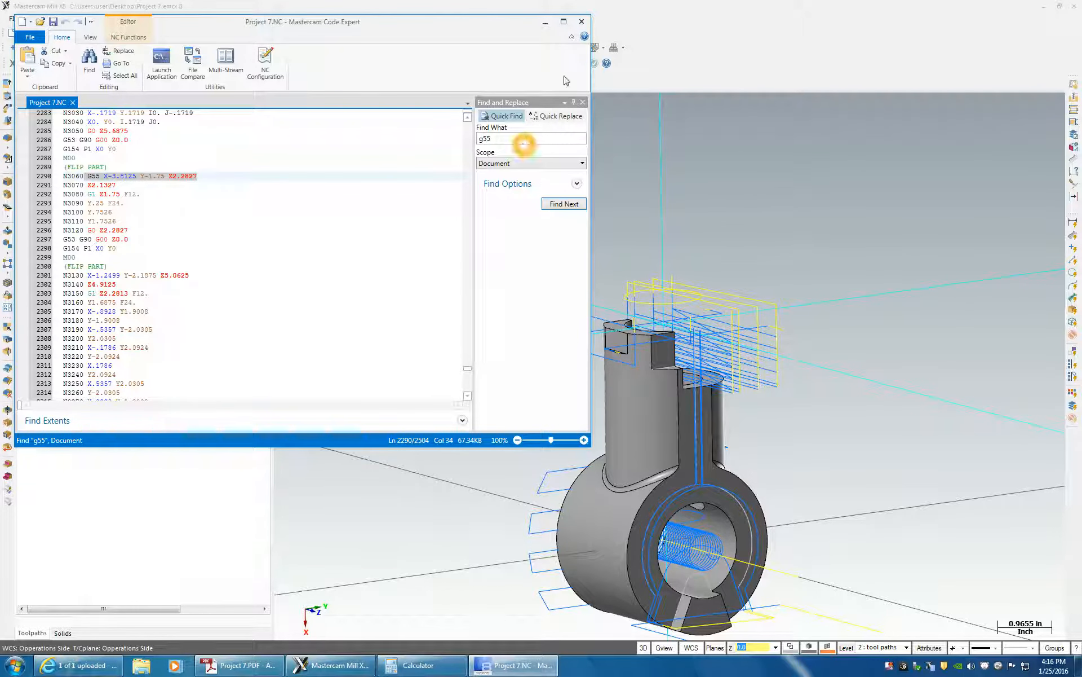
left_click(581, 21)
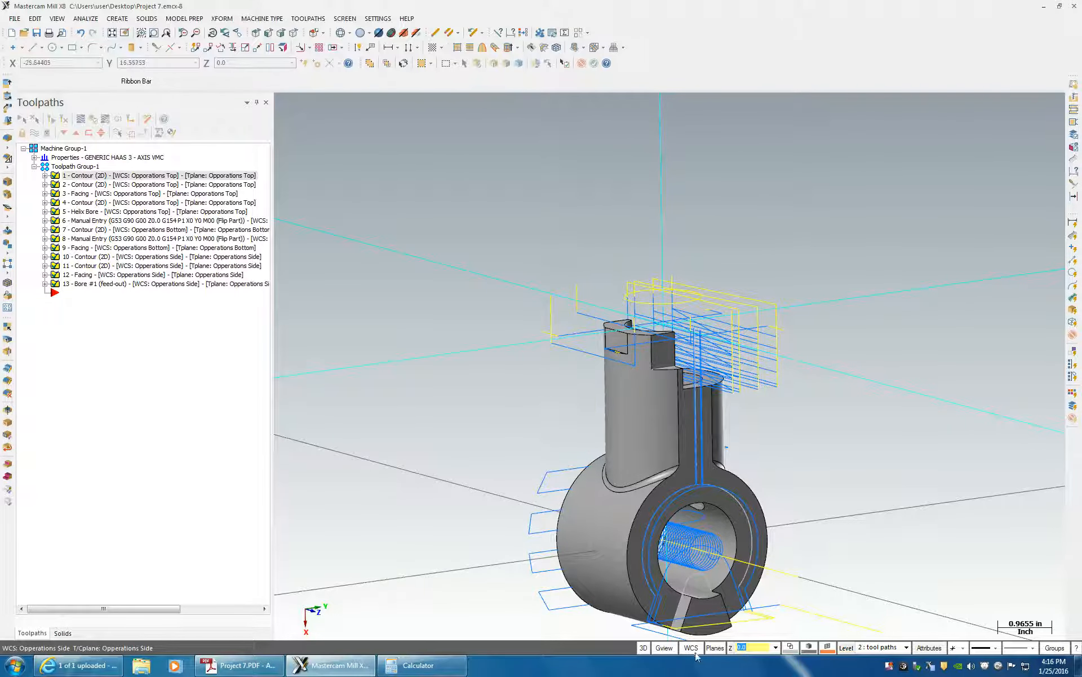
Step: Open the Plane Manager and check the work offset assigned to the Opperations Side plane
left_click(691, 648)
left_click(710, 615)
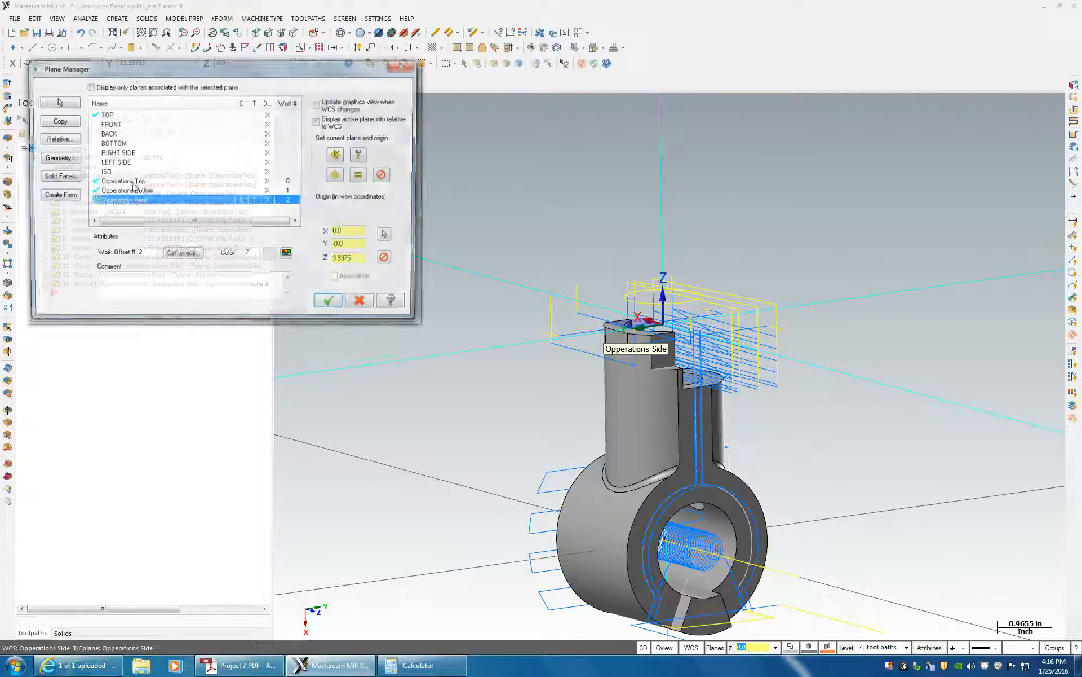
left_click(130, 202)
left_click(290, 201)
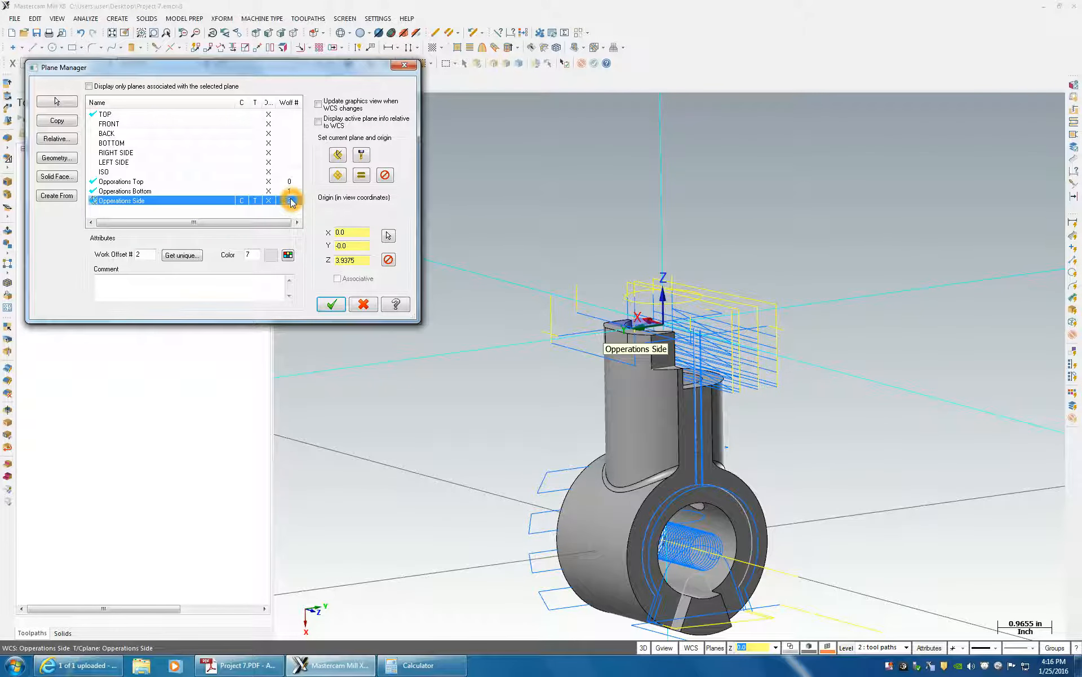
left_click(334, 309)
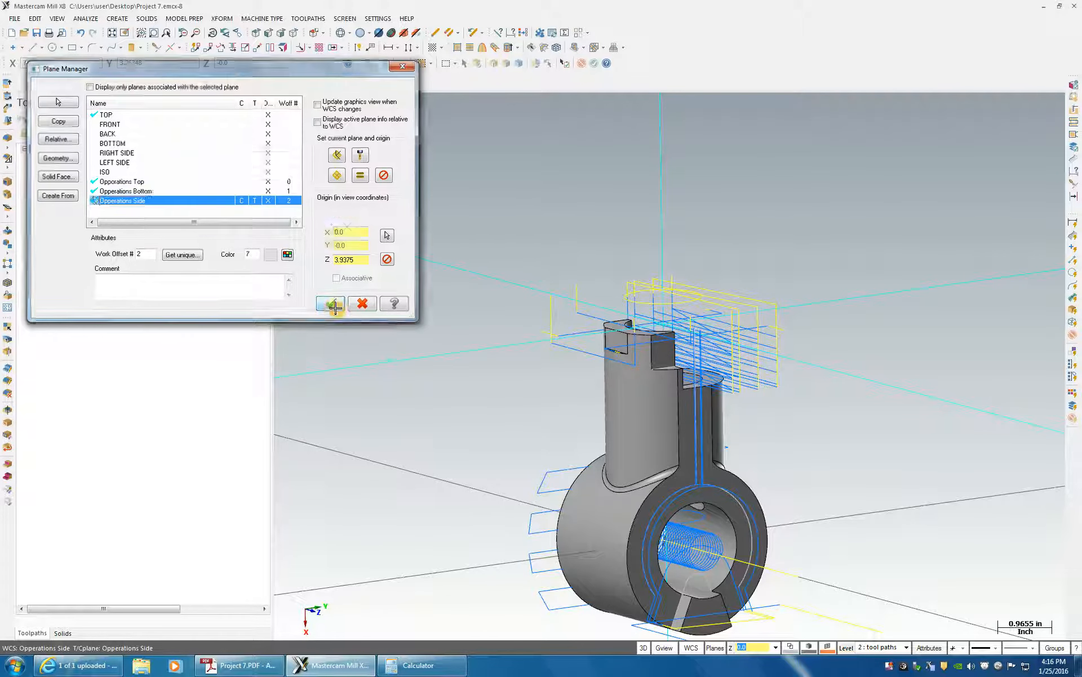
Step: Post all operations in the toolpath group to NC code, replacing the existing Project 7.NC file
left_click(92, 120)
left_click(117, 119)
left_click(90, 324)
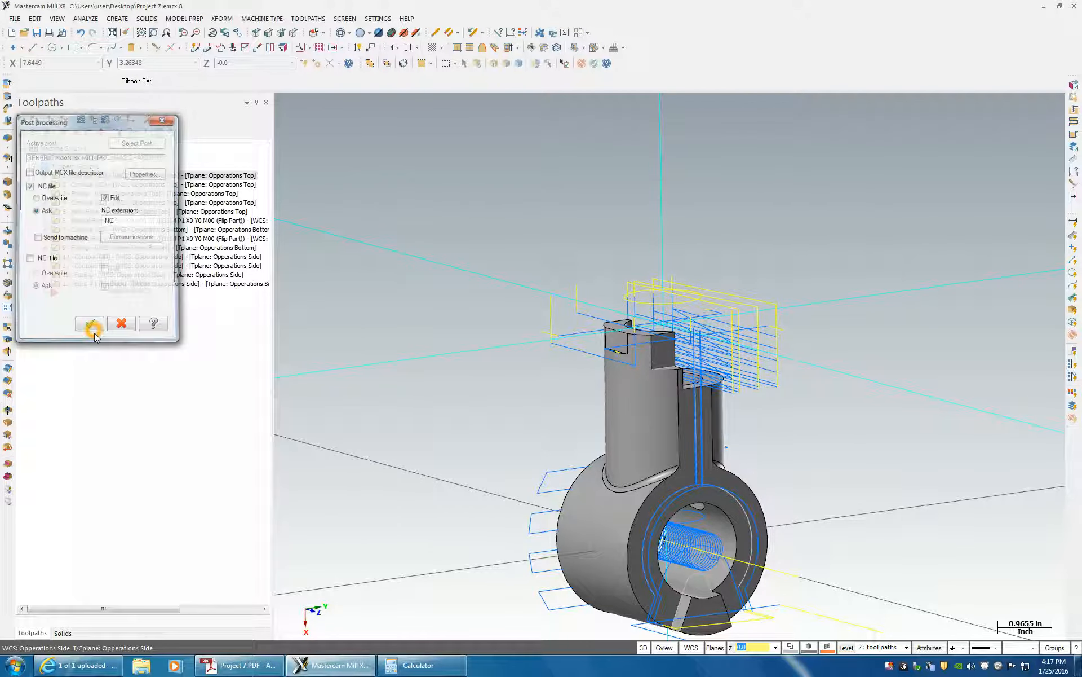
left_click(795, 508)
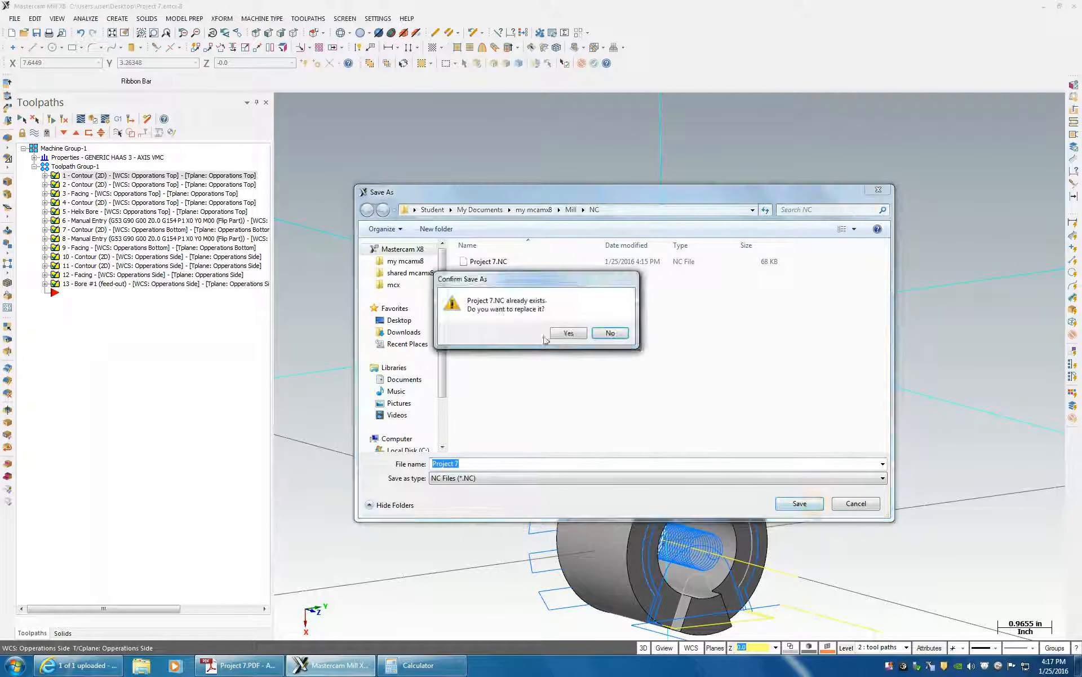
left_click(555, 334)
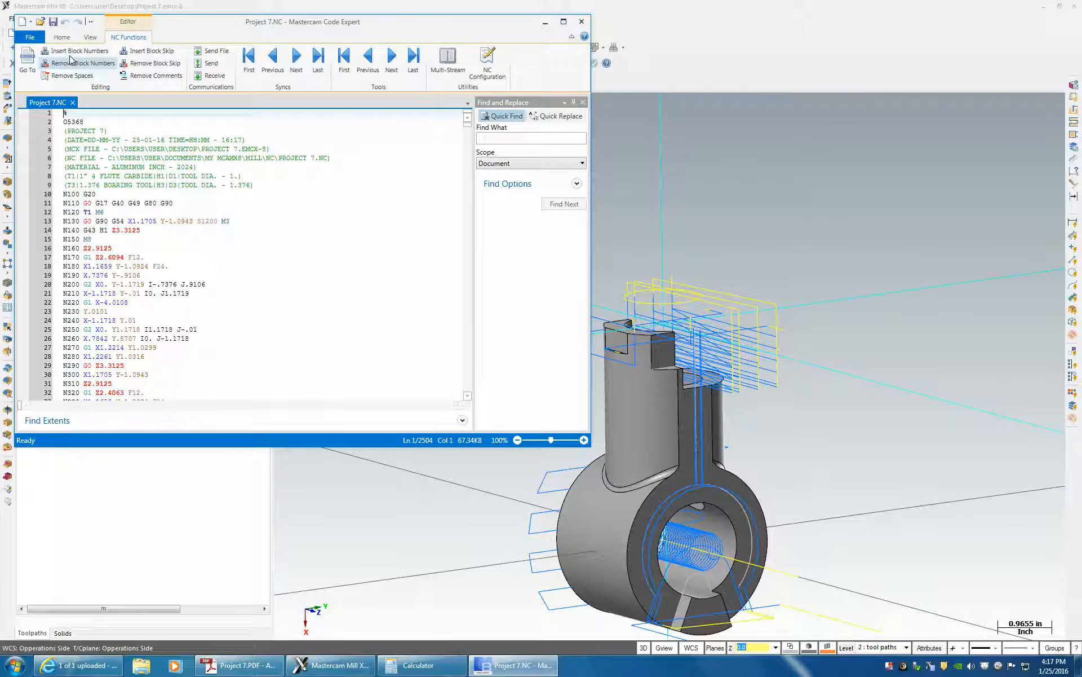
Step: Search the newly posted NC program for the G56 work offset
left_click(62, 37)
left_click(85, 66)
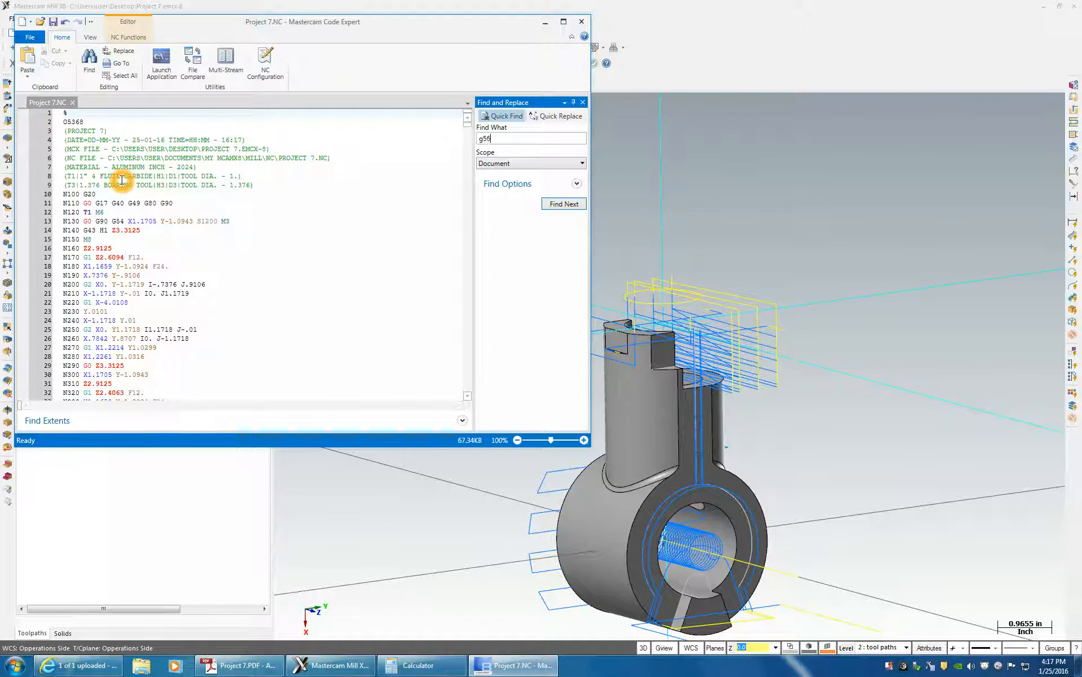
type("g56")
key("Return")
scroll(119, 185, "up", 4)
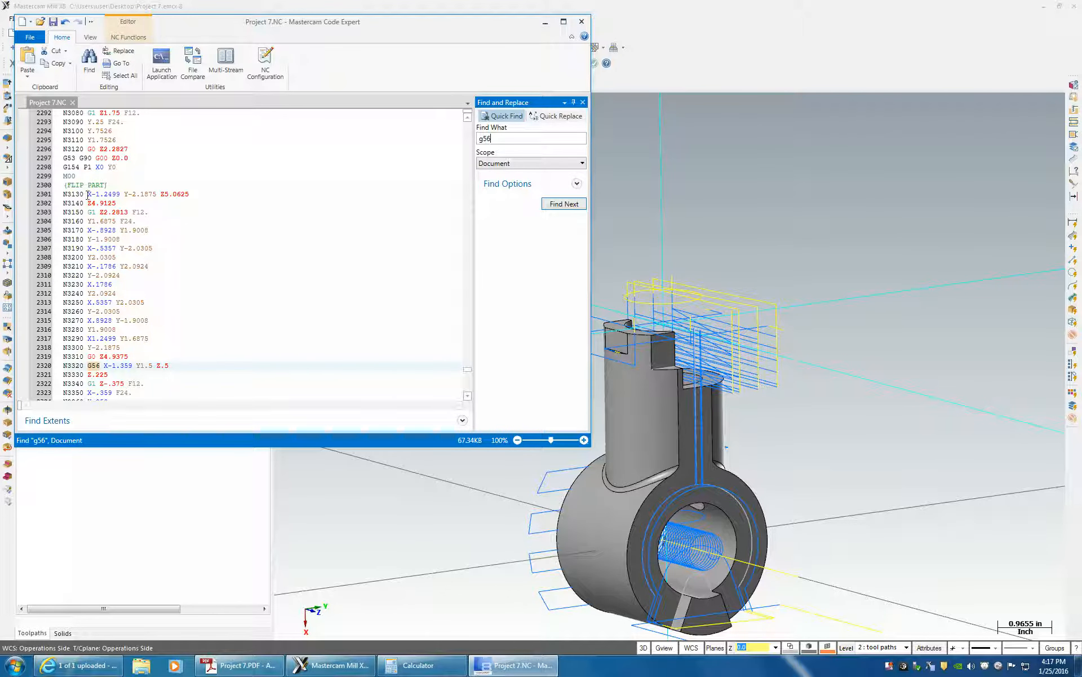
Step: Examine the moves before G56 and around the second flip-part block, and close the code editor
left_click(103, 366)
left_click_drag(63, 194, 192, 194)
scroll(114, 187, "up", 2)
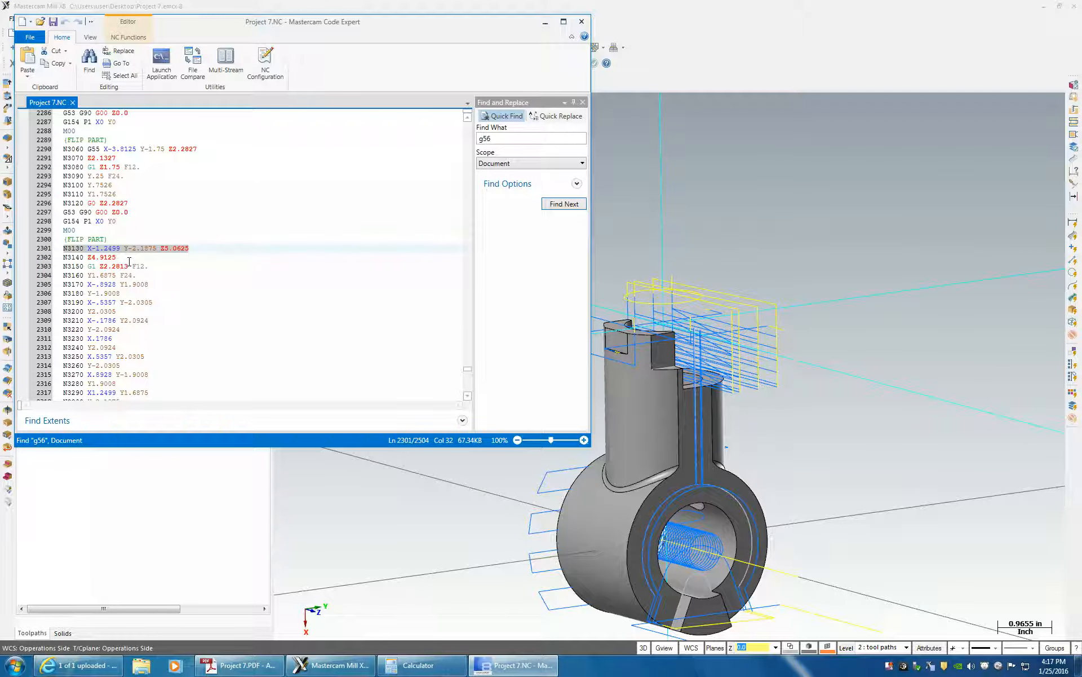
left_click_drag(116, 221, 63, 194)
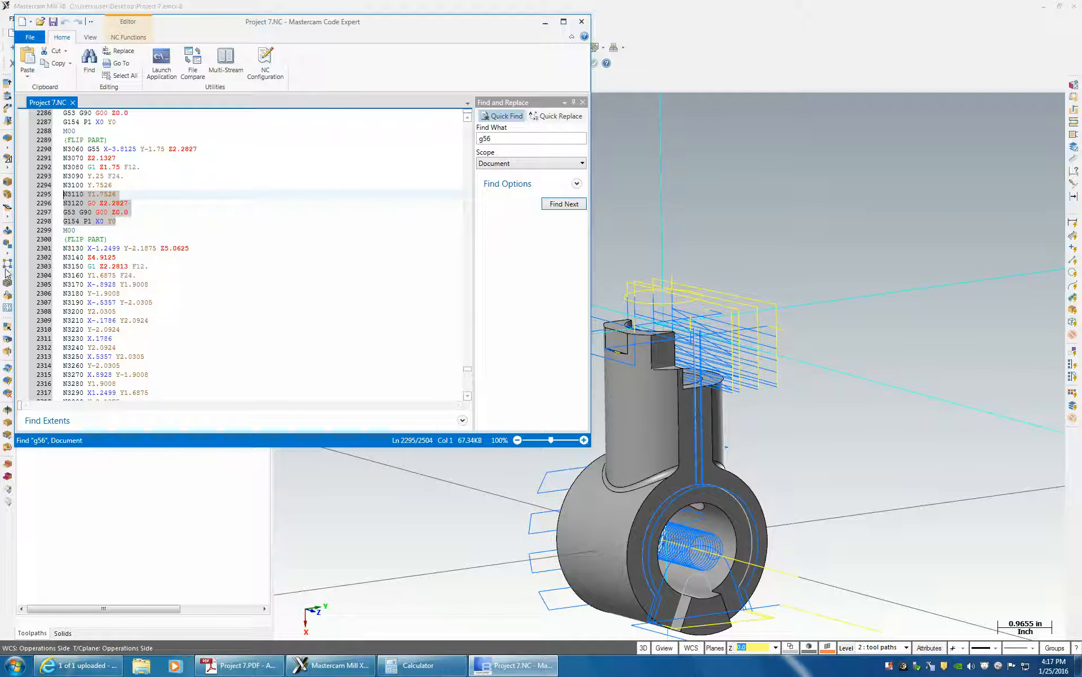
left_click_drag(63, 248, 145, 284)
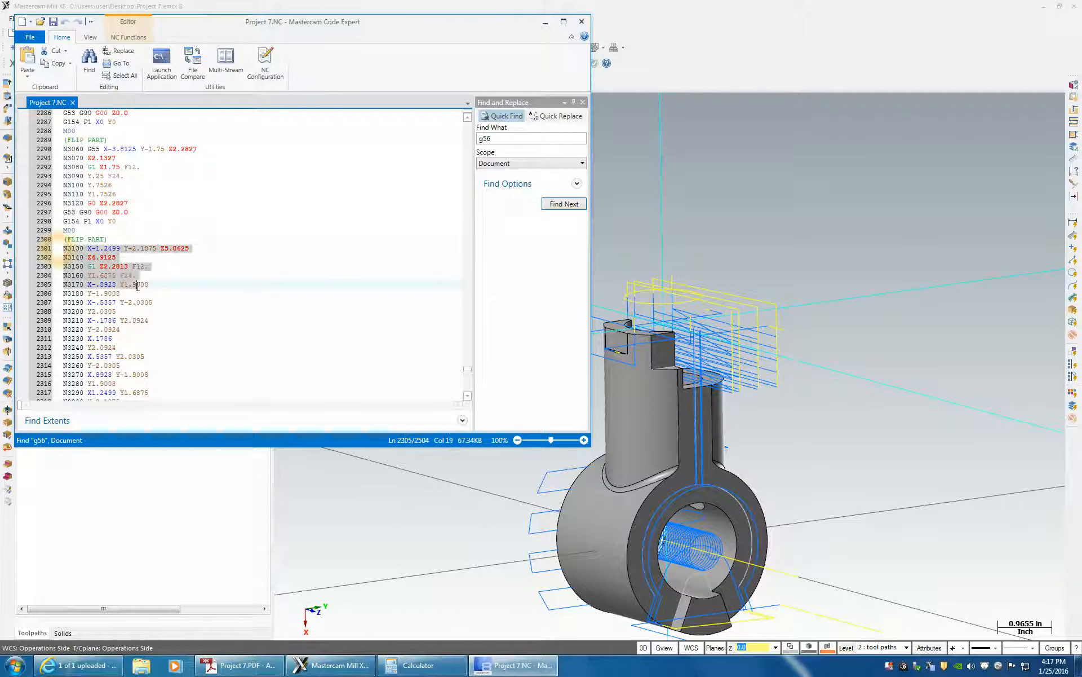
left_click(582, 23)
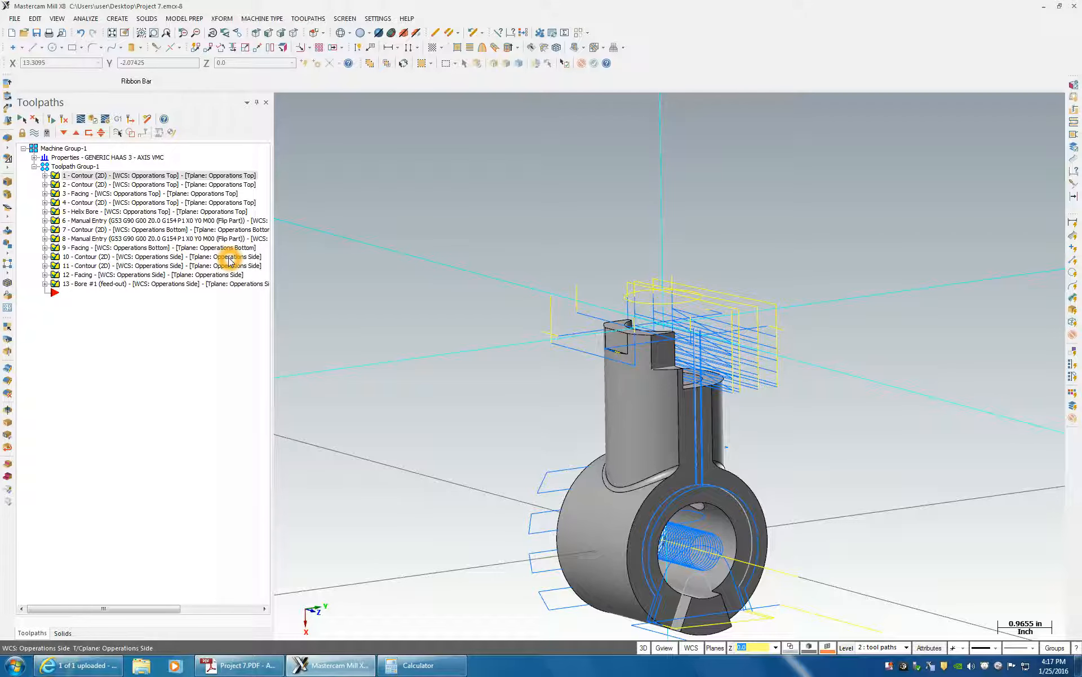
Step: Widen the toolpath list and move the second flip-part manual entry after the Opperations Bottom facing operation
left_click_drag(271, 256, 371, 256)
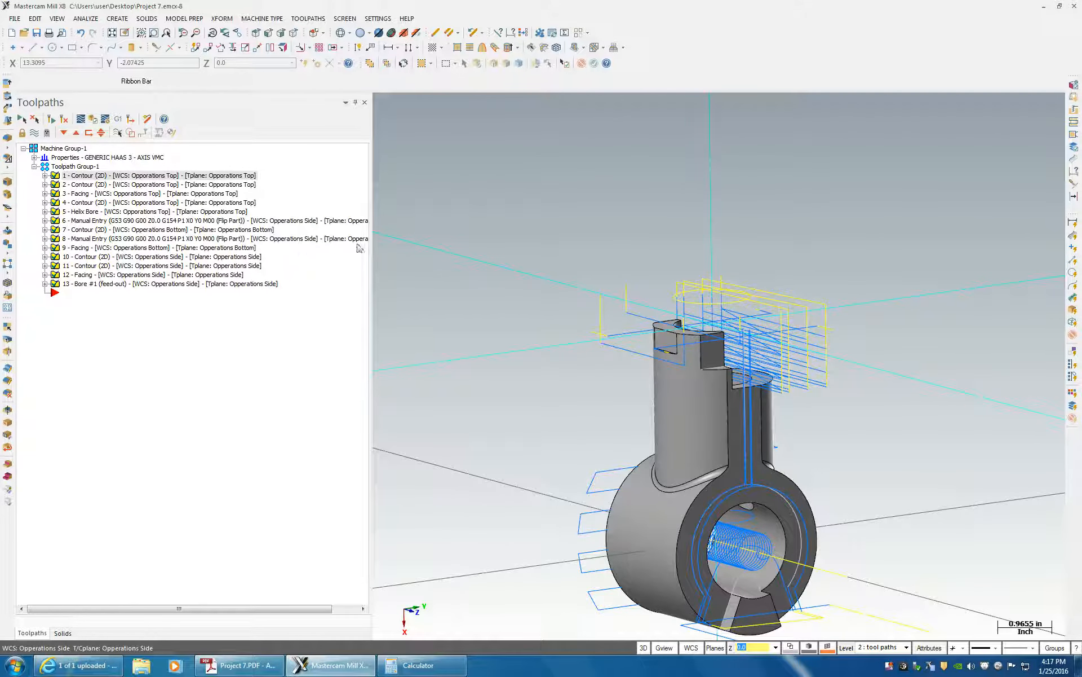
left_click(295, 243)
left_click(126, 241)
left_click(60, 239)
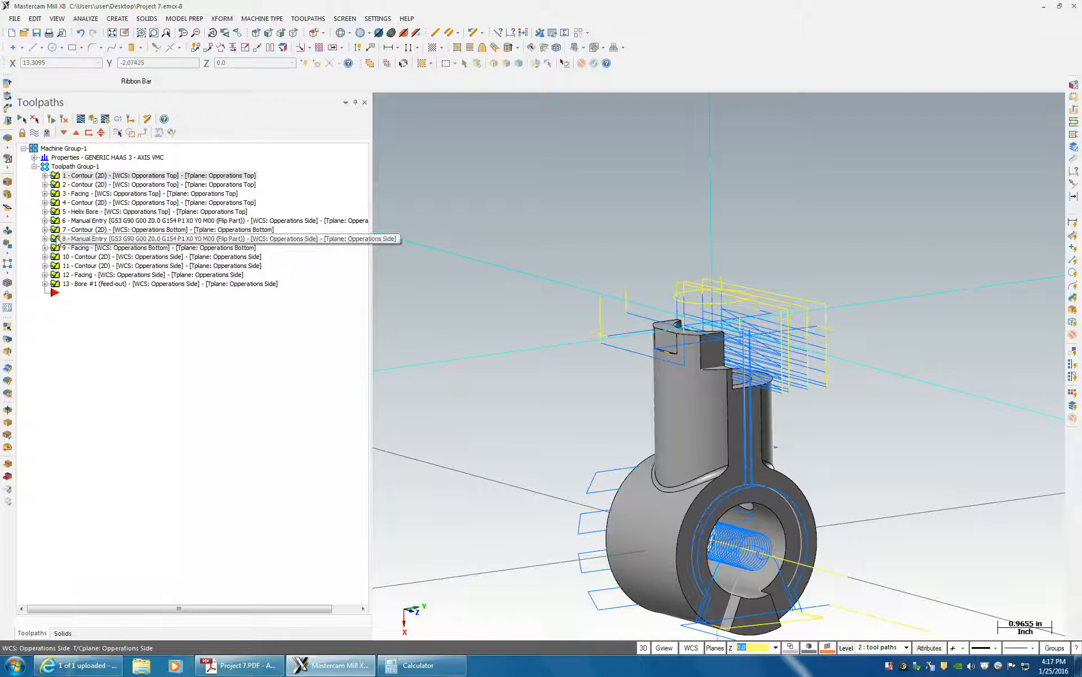
left_click_drag(55, 248, 56, 249)
left_click(79, 242)
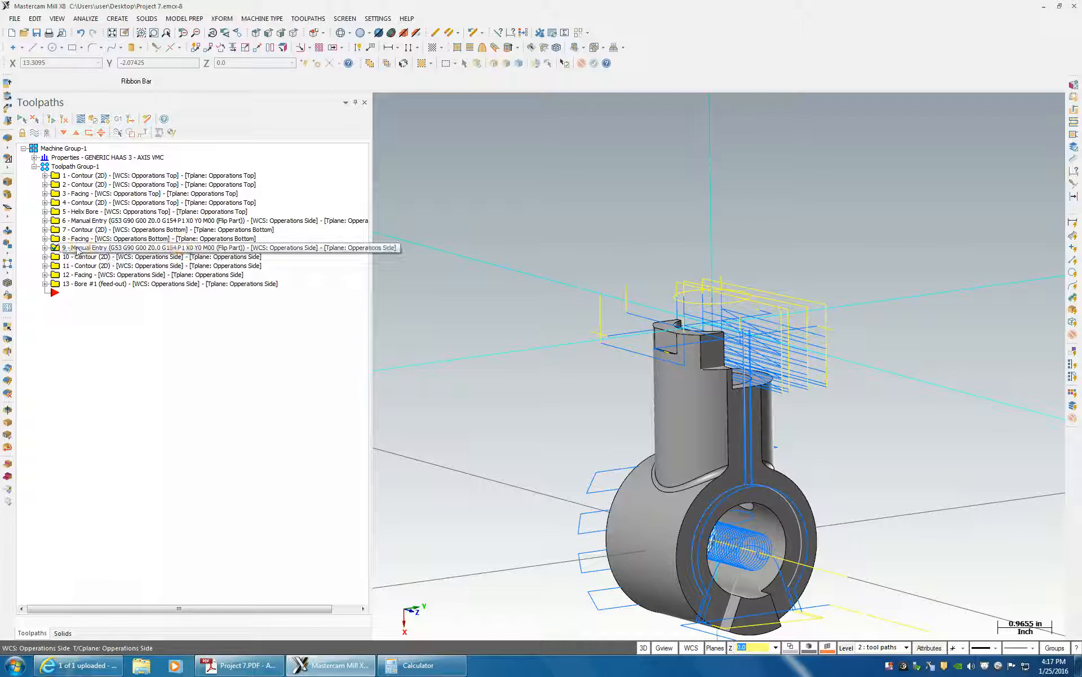
Step: Select the whole toolpath group and post the reordered operations, overwriting Project 7.NC
left_click(45, 167)
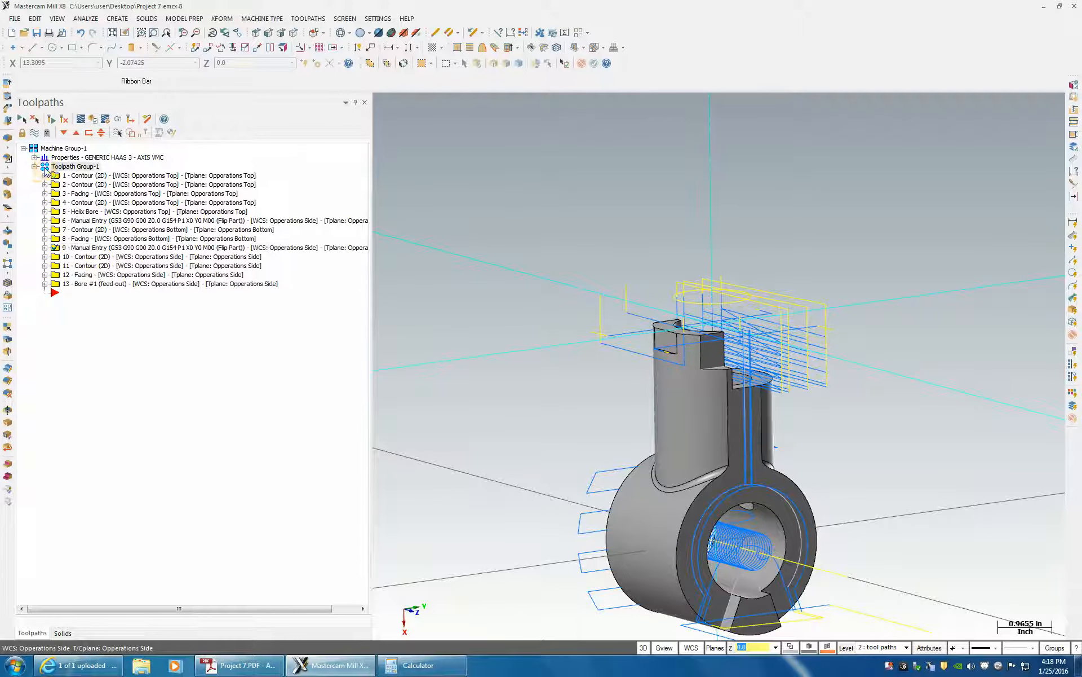
left_click(118, 119)
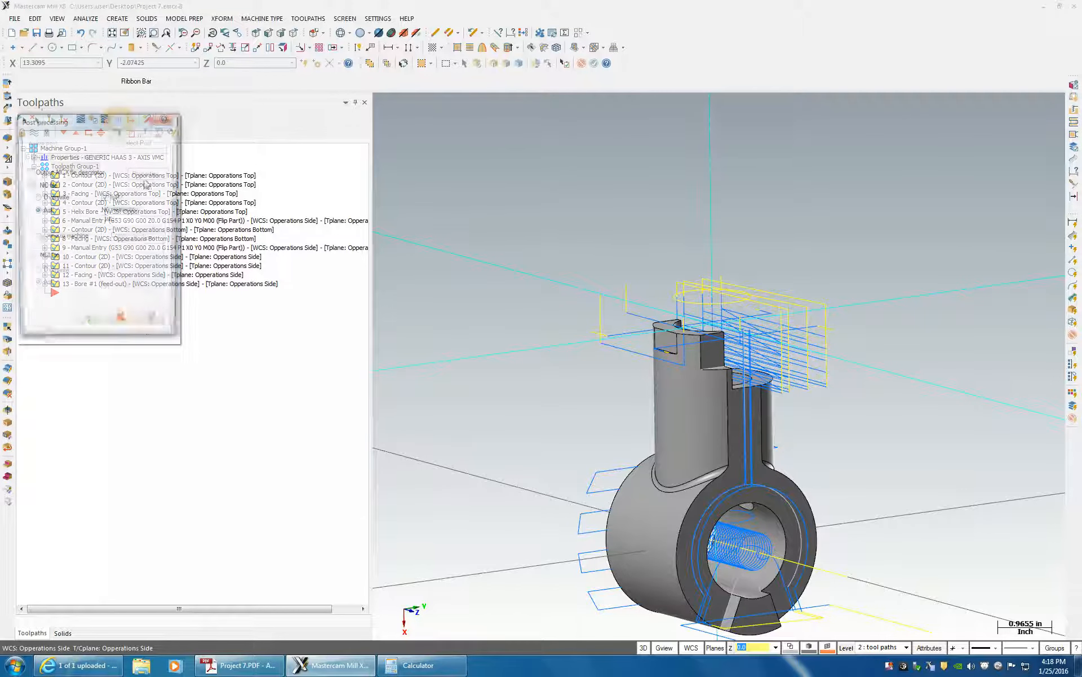
left_click(86, 325)
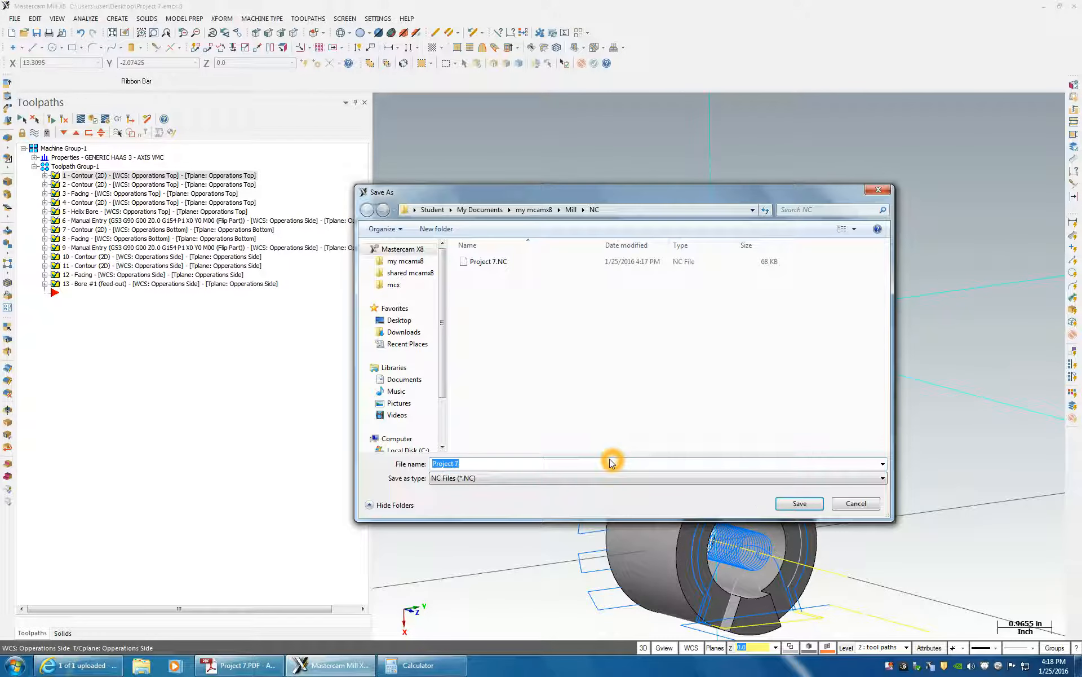
left_click(792, 503)
left_click(559, 332)
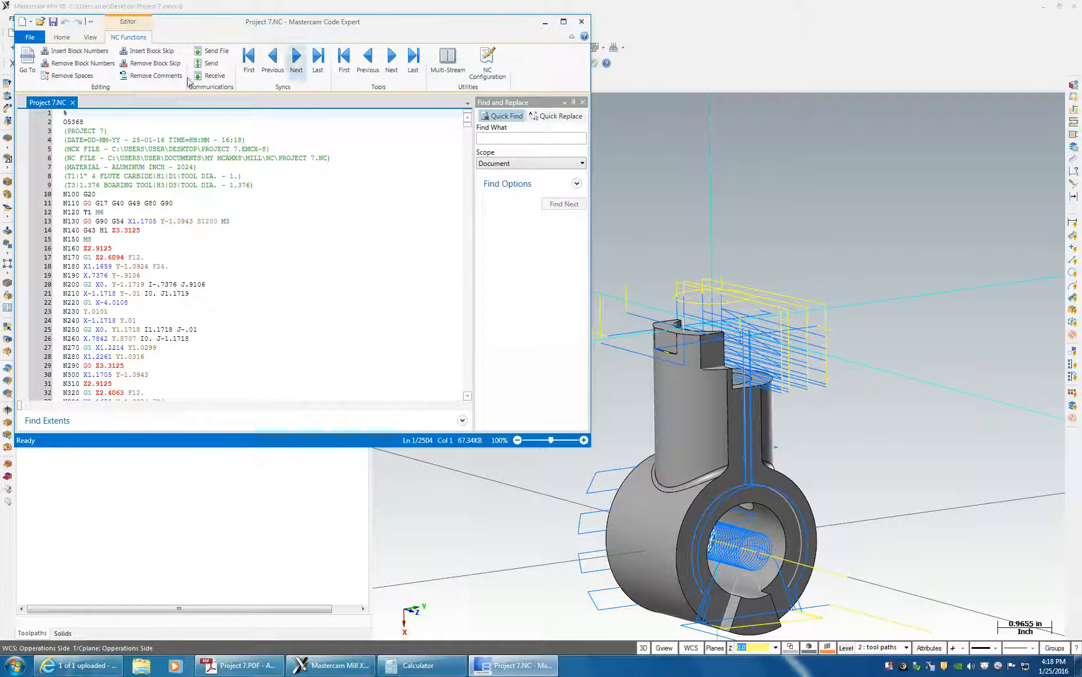
Step: Search the reposted NC program for the G55 work offset
left_click(62, 37)
left_click(90, 60)
left_click(507, 208)
type("g55")
key("Return")
Step: Follow the code past G55 to the second flip-part block and highlight the G56 offset after it
left_click(79, 250)
scroll(103, 328, "down", 8)
left_click(101, 312)
left_click_drag(65, 301, 104, 312)
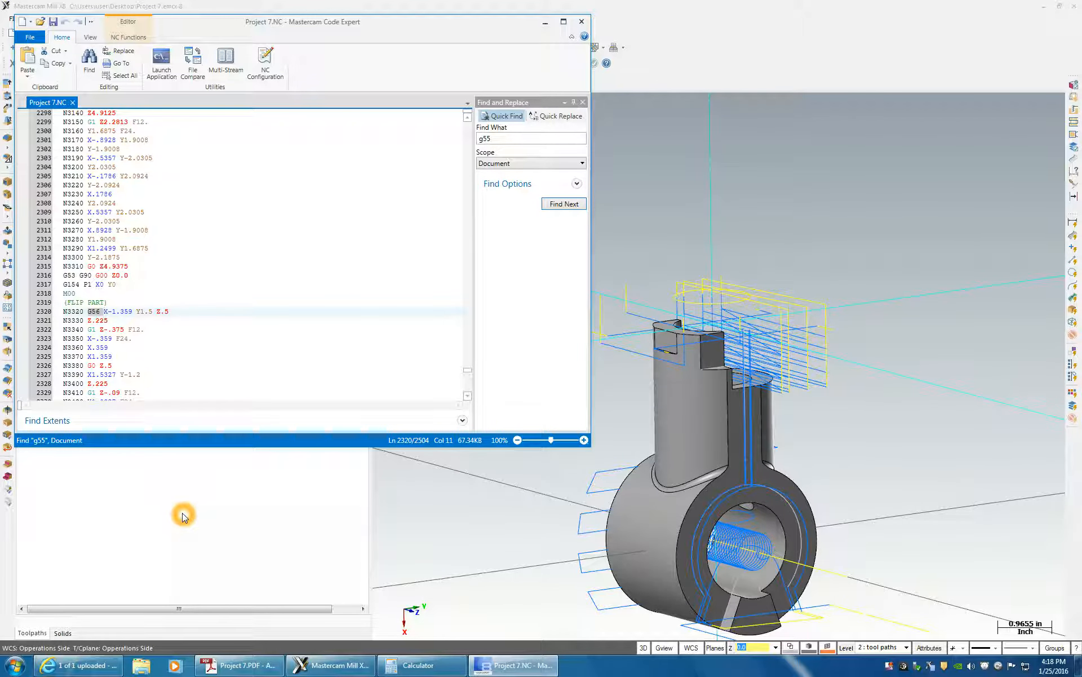